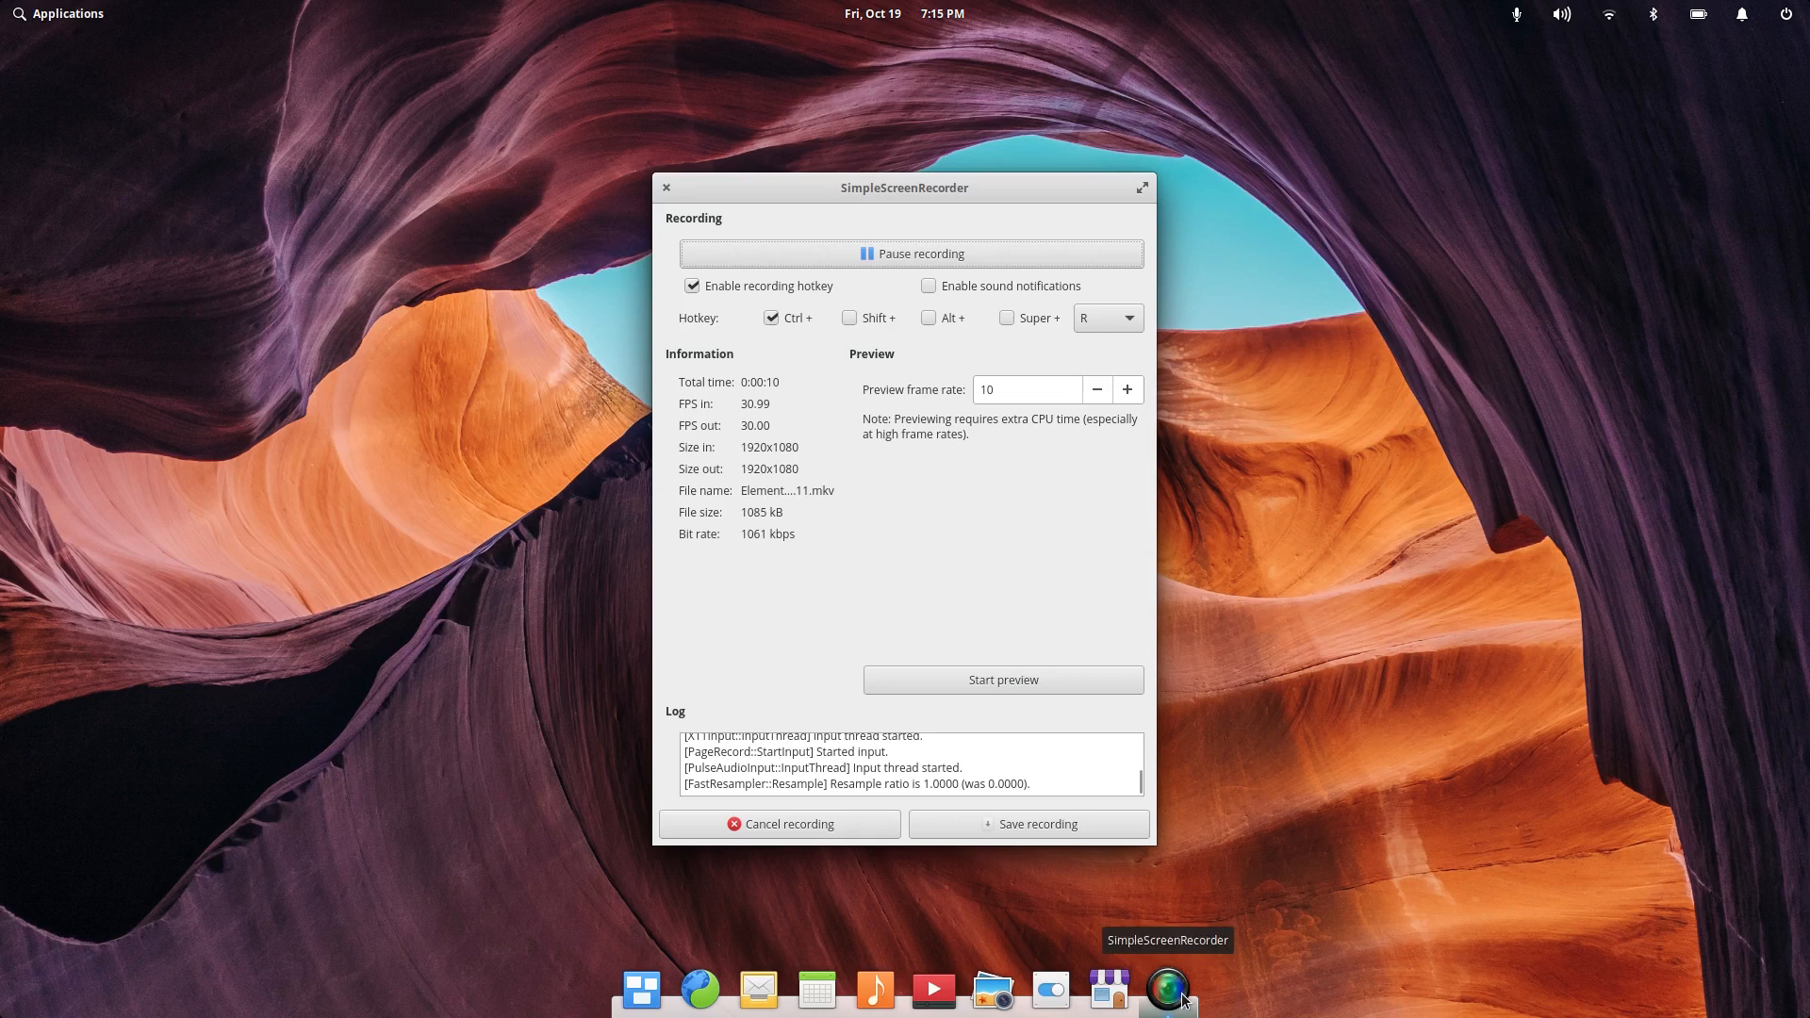
Step: Hide the screen recorder window, open the Desktop wallpaper settings and look through the available wallpapers
left_click(1180, 976)
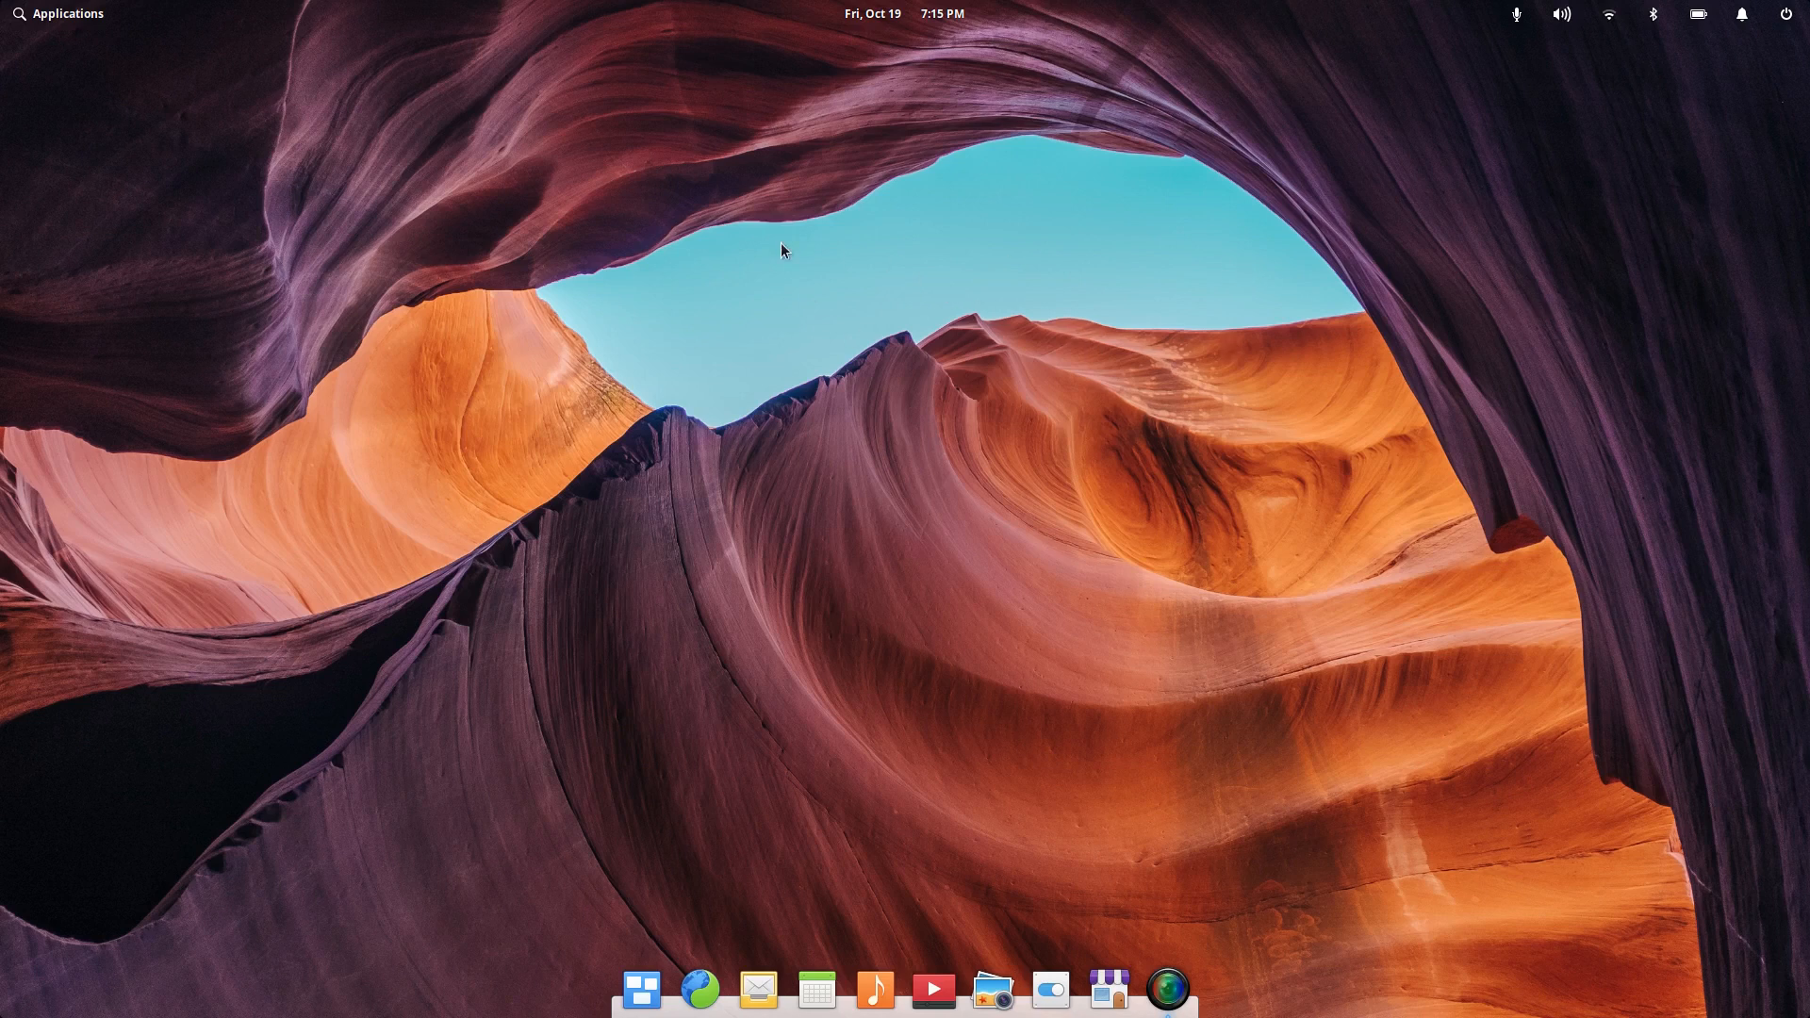
left_click(1051, 990)
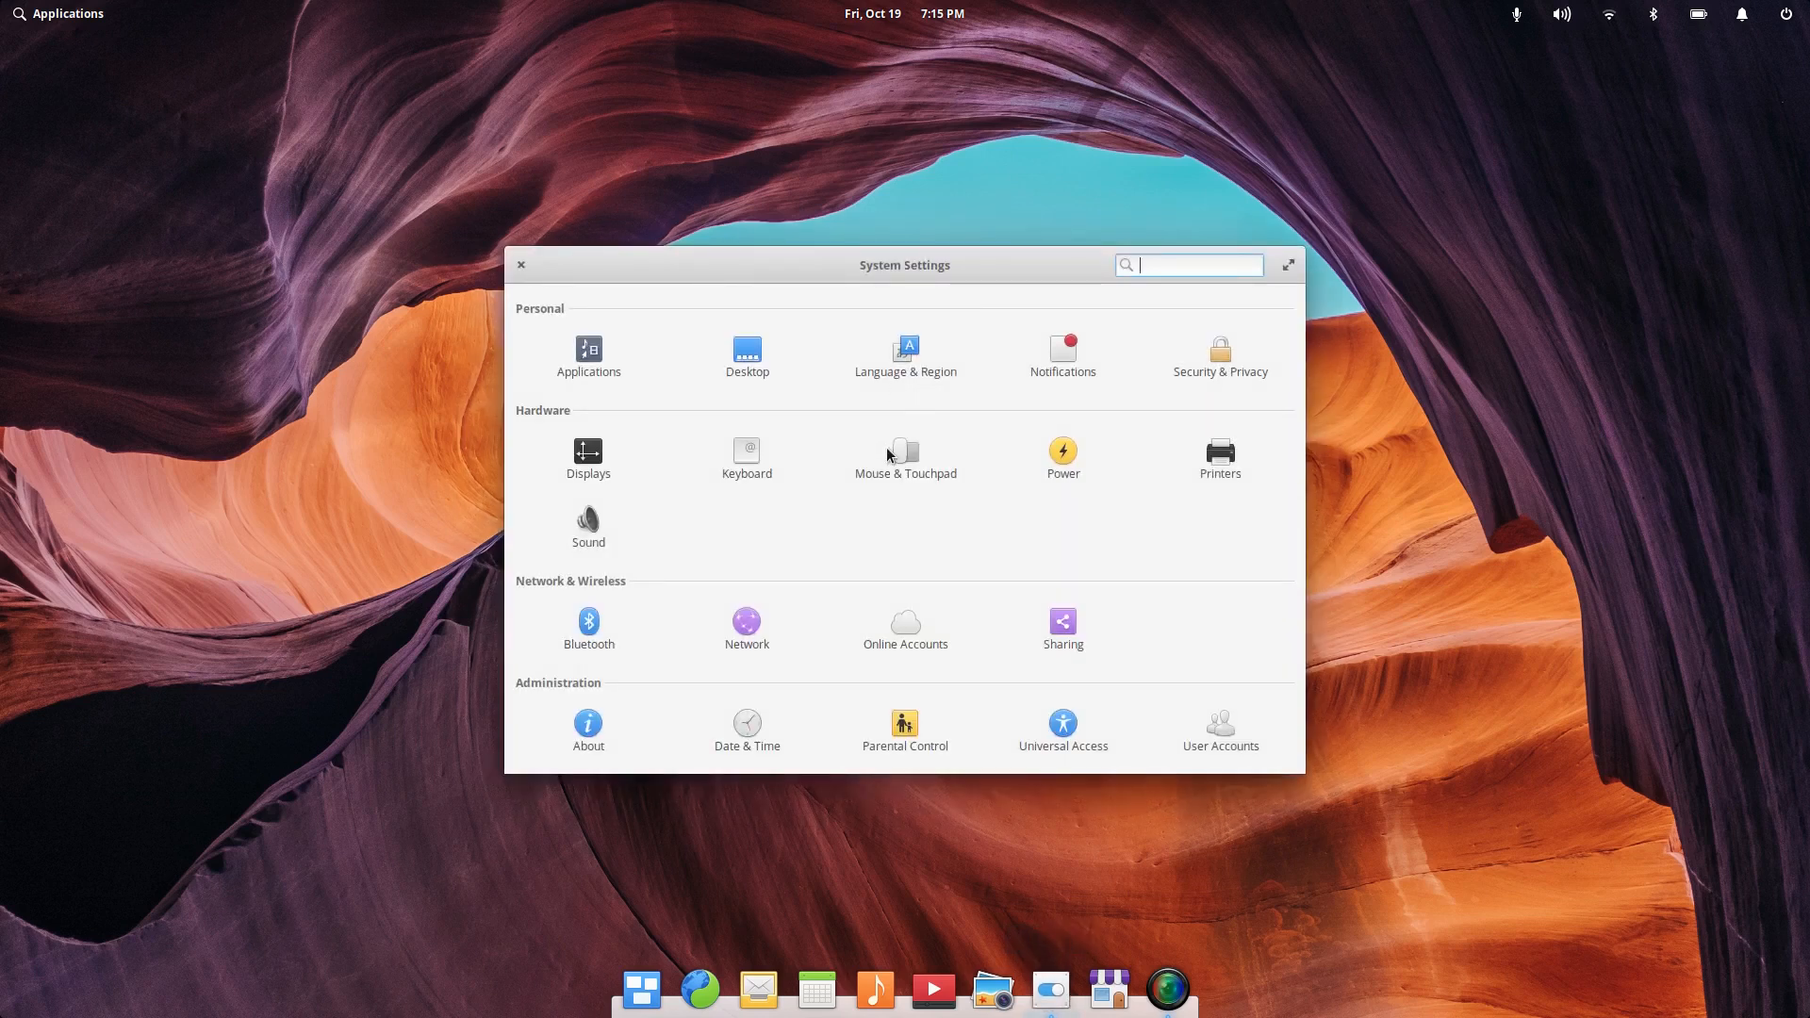
left_click(761, 361)
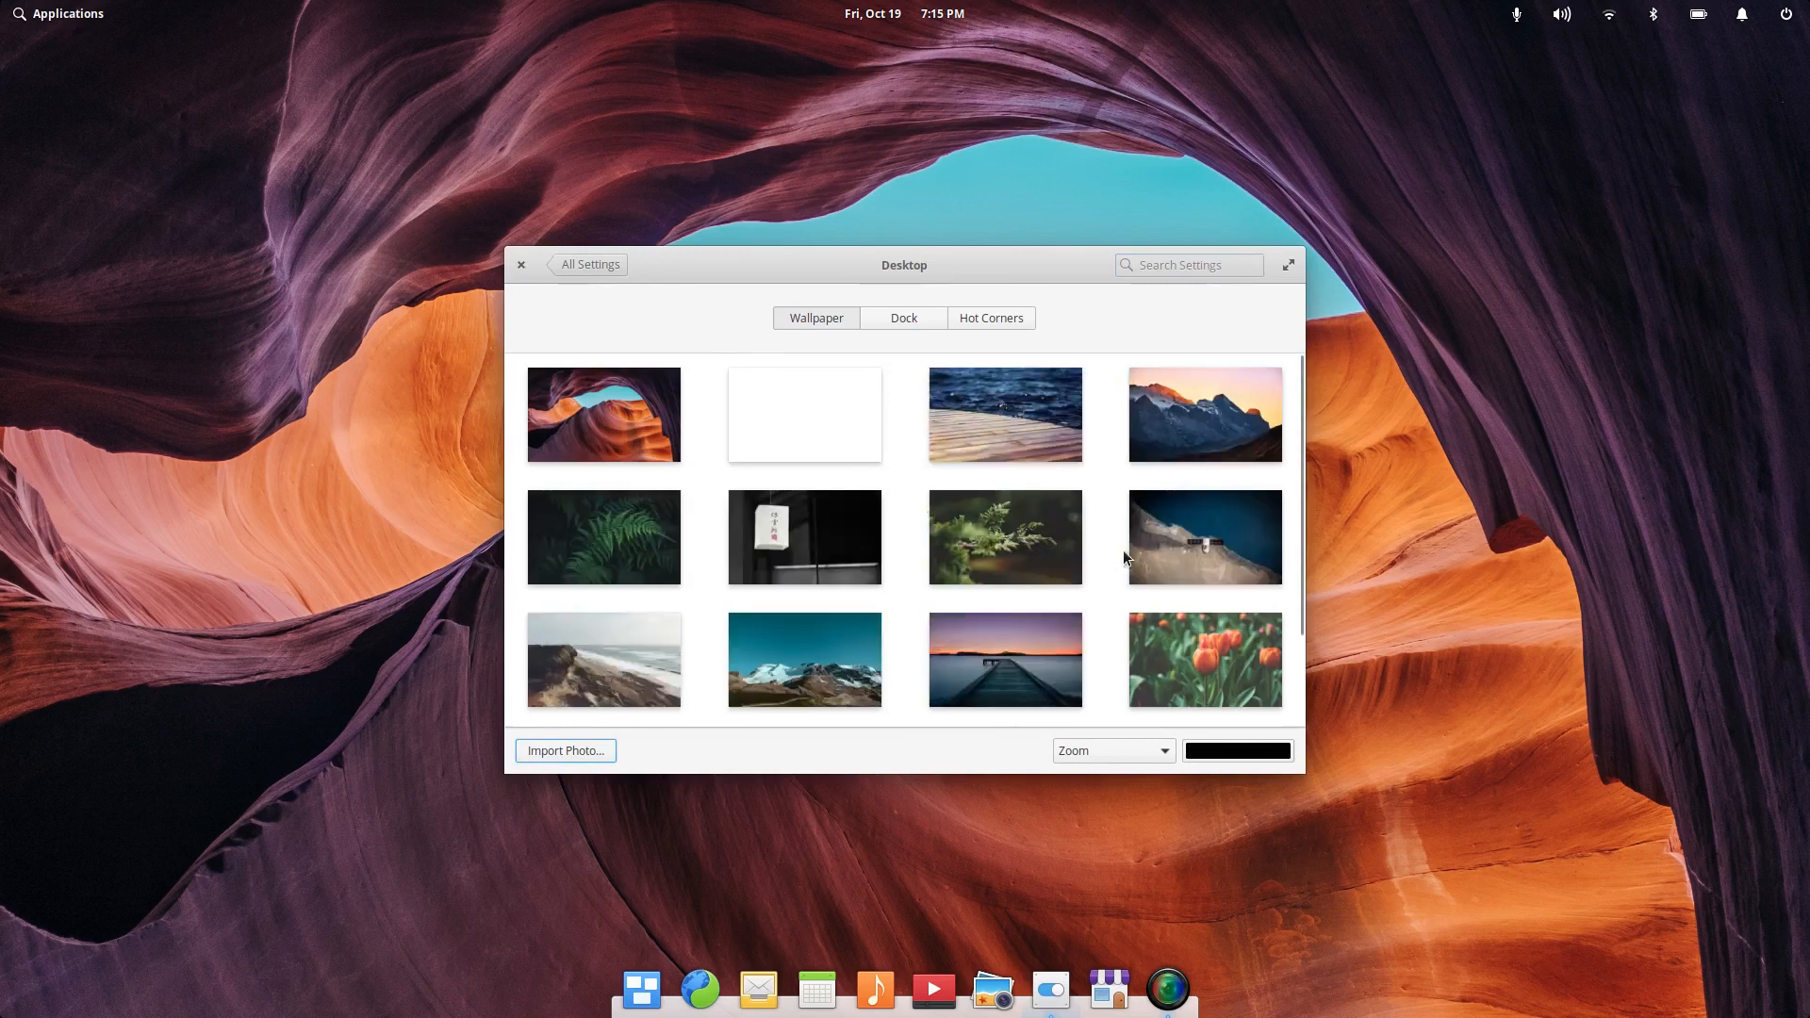
scroll(1043, 471, "down", 3)
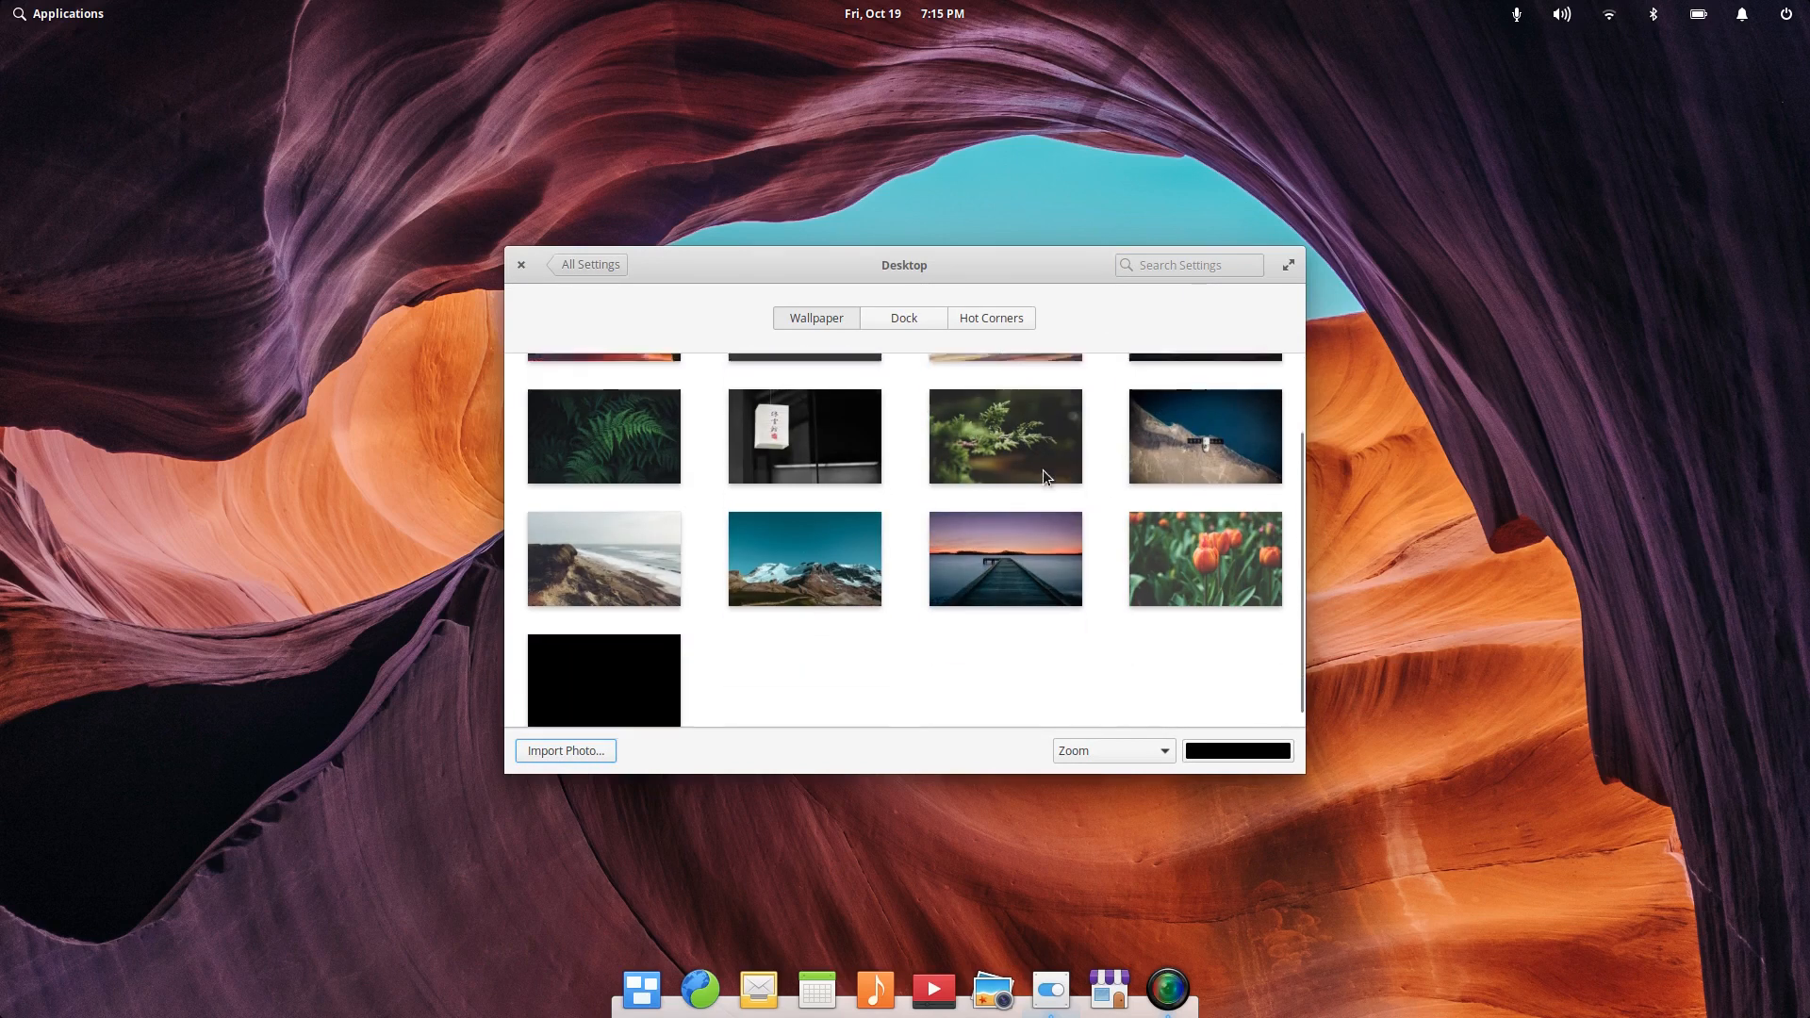
scroll(1043, 471, "up", 2)
scroll(1043, 469, "down", 2)
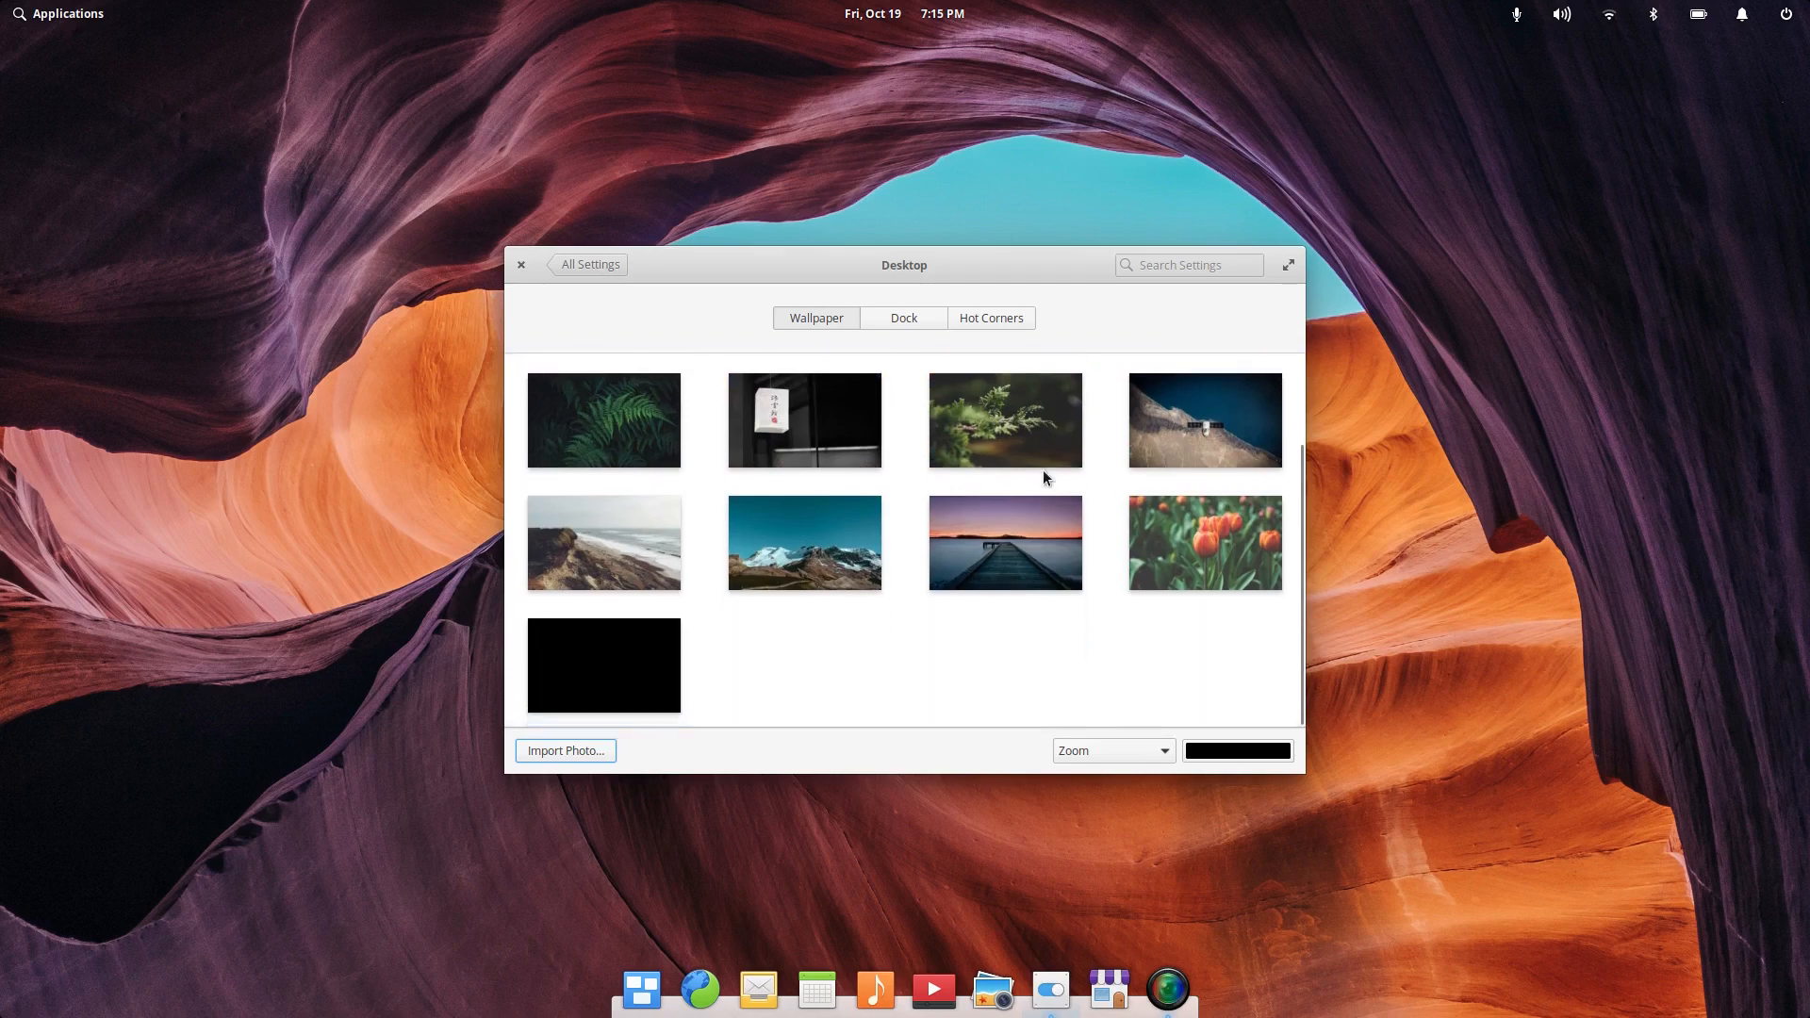
Step: Try the beach, wooden pier and tulip wallpapers in turn, followed by the solid black background
left_click(669, 534)
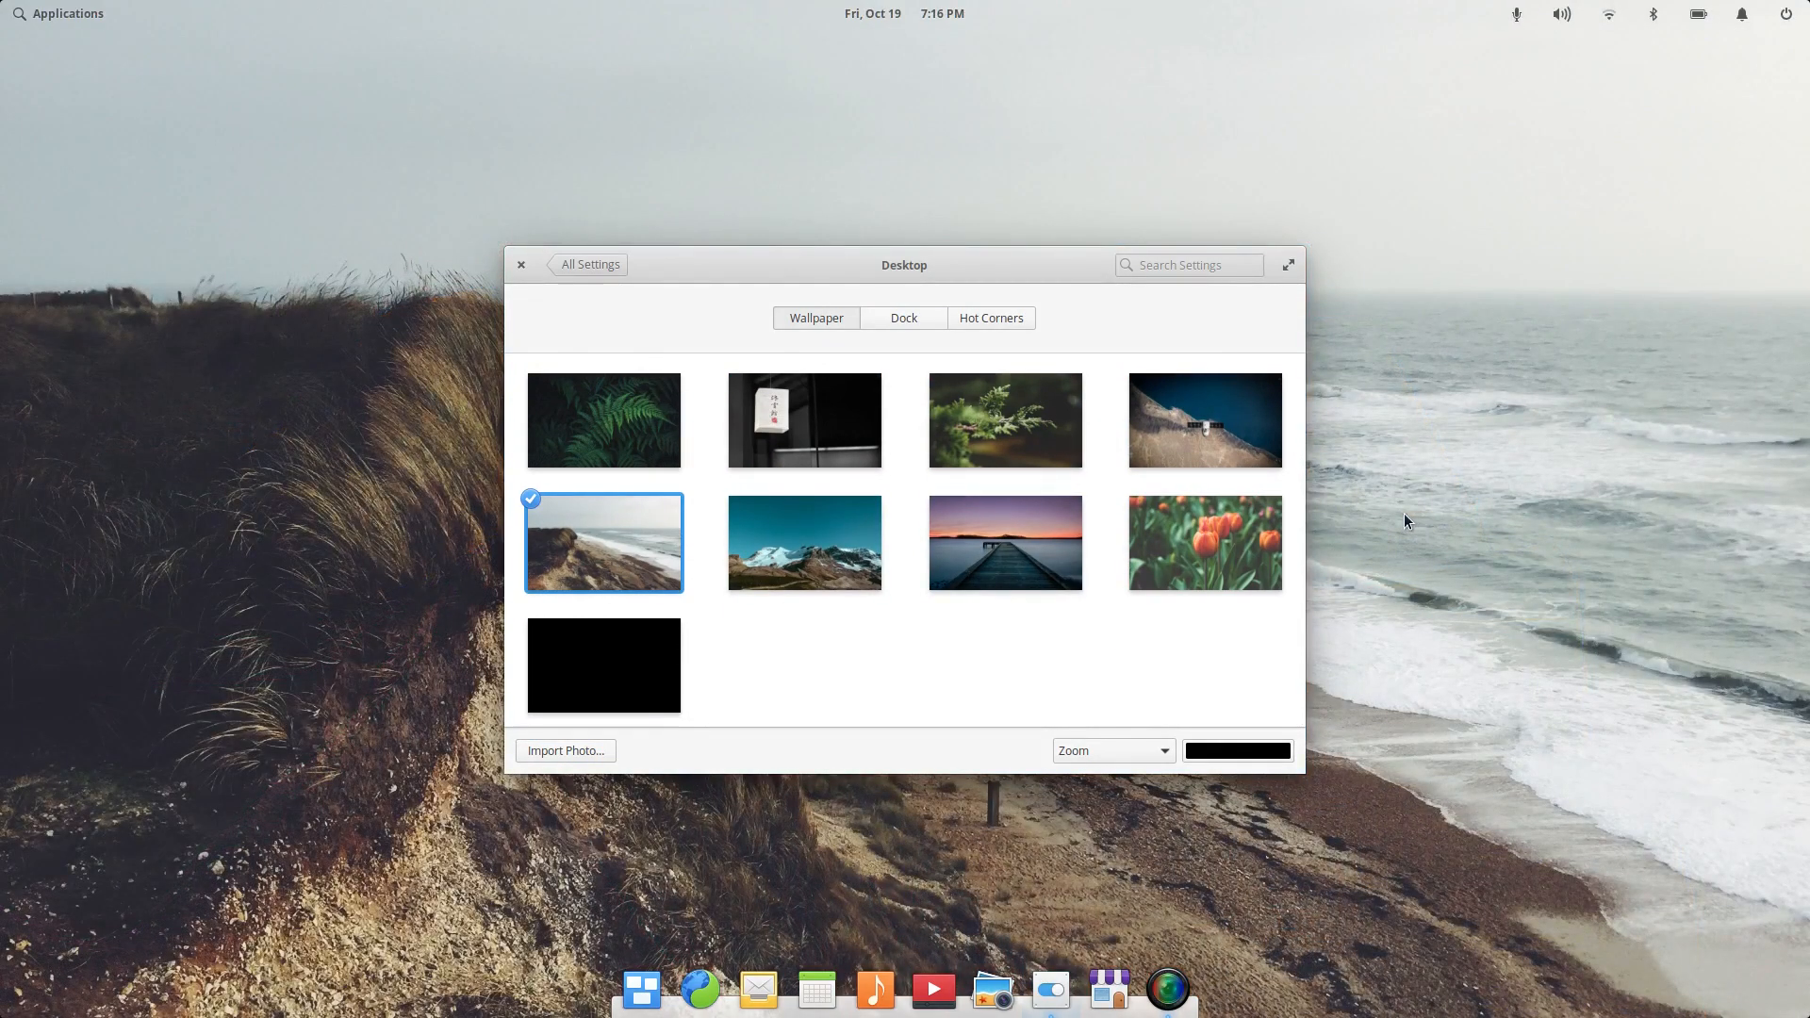
left_click(986, 551)
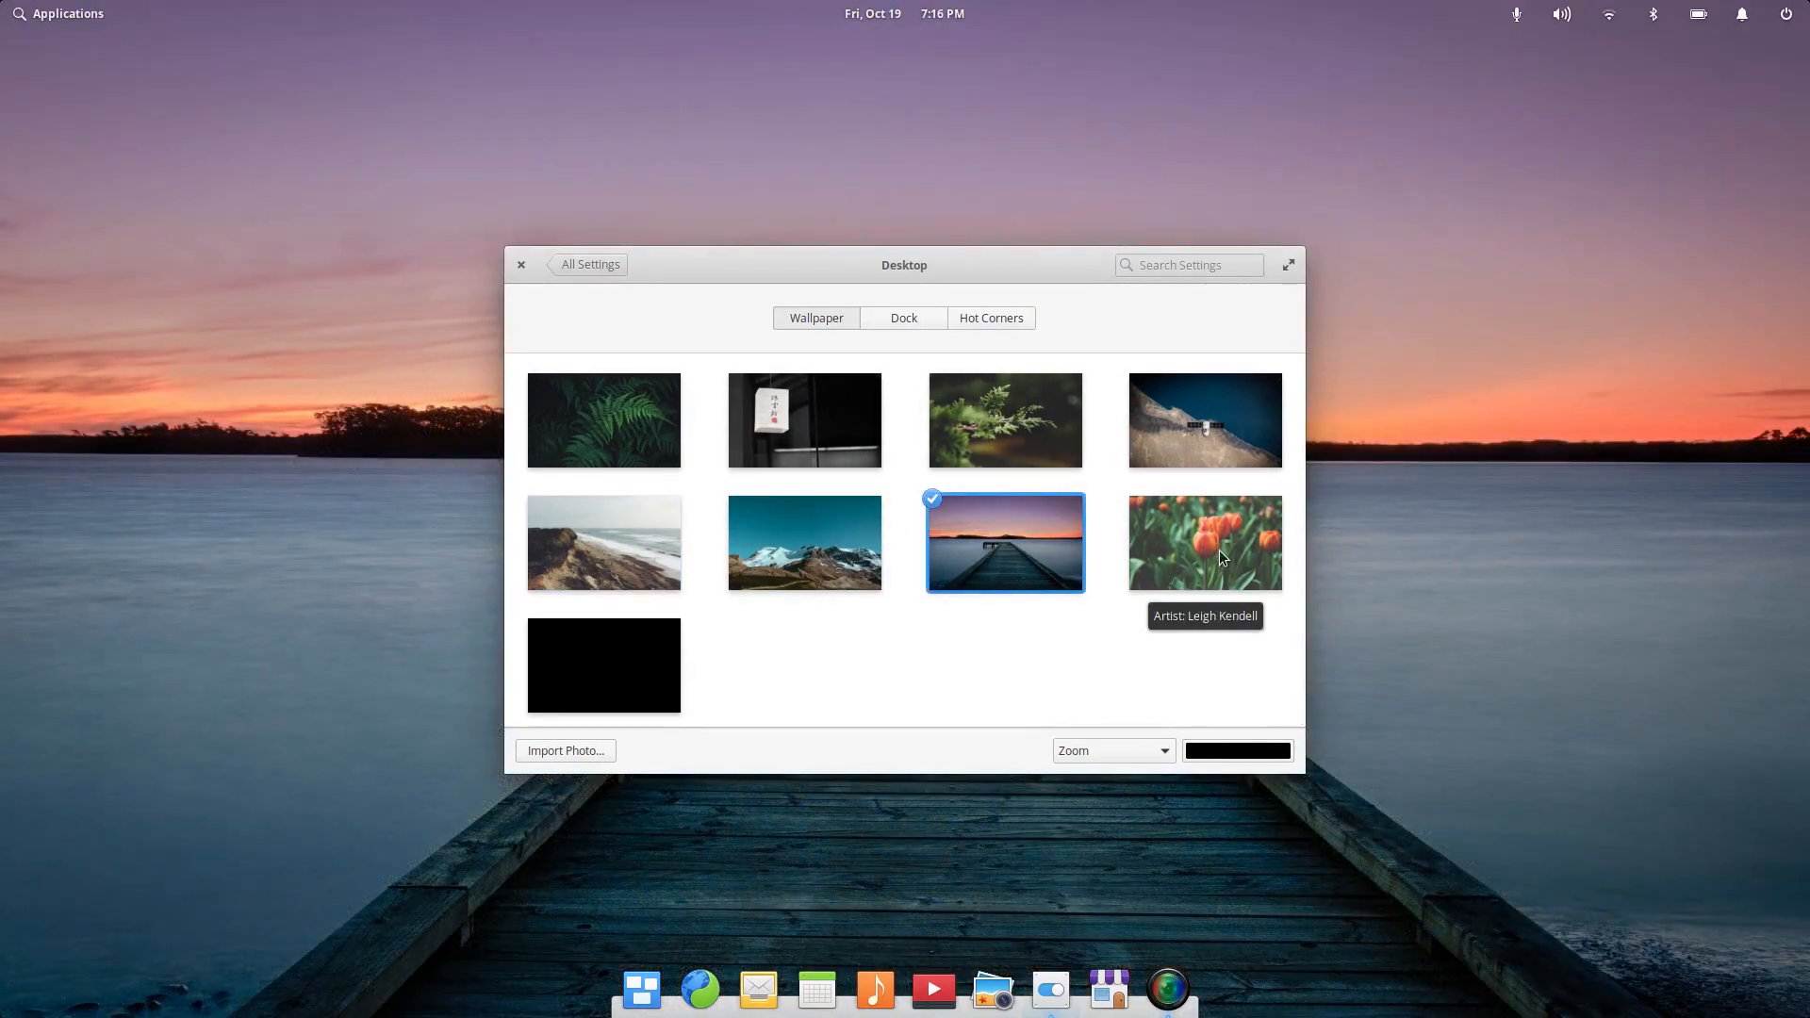
left_click(1219, 551)
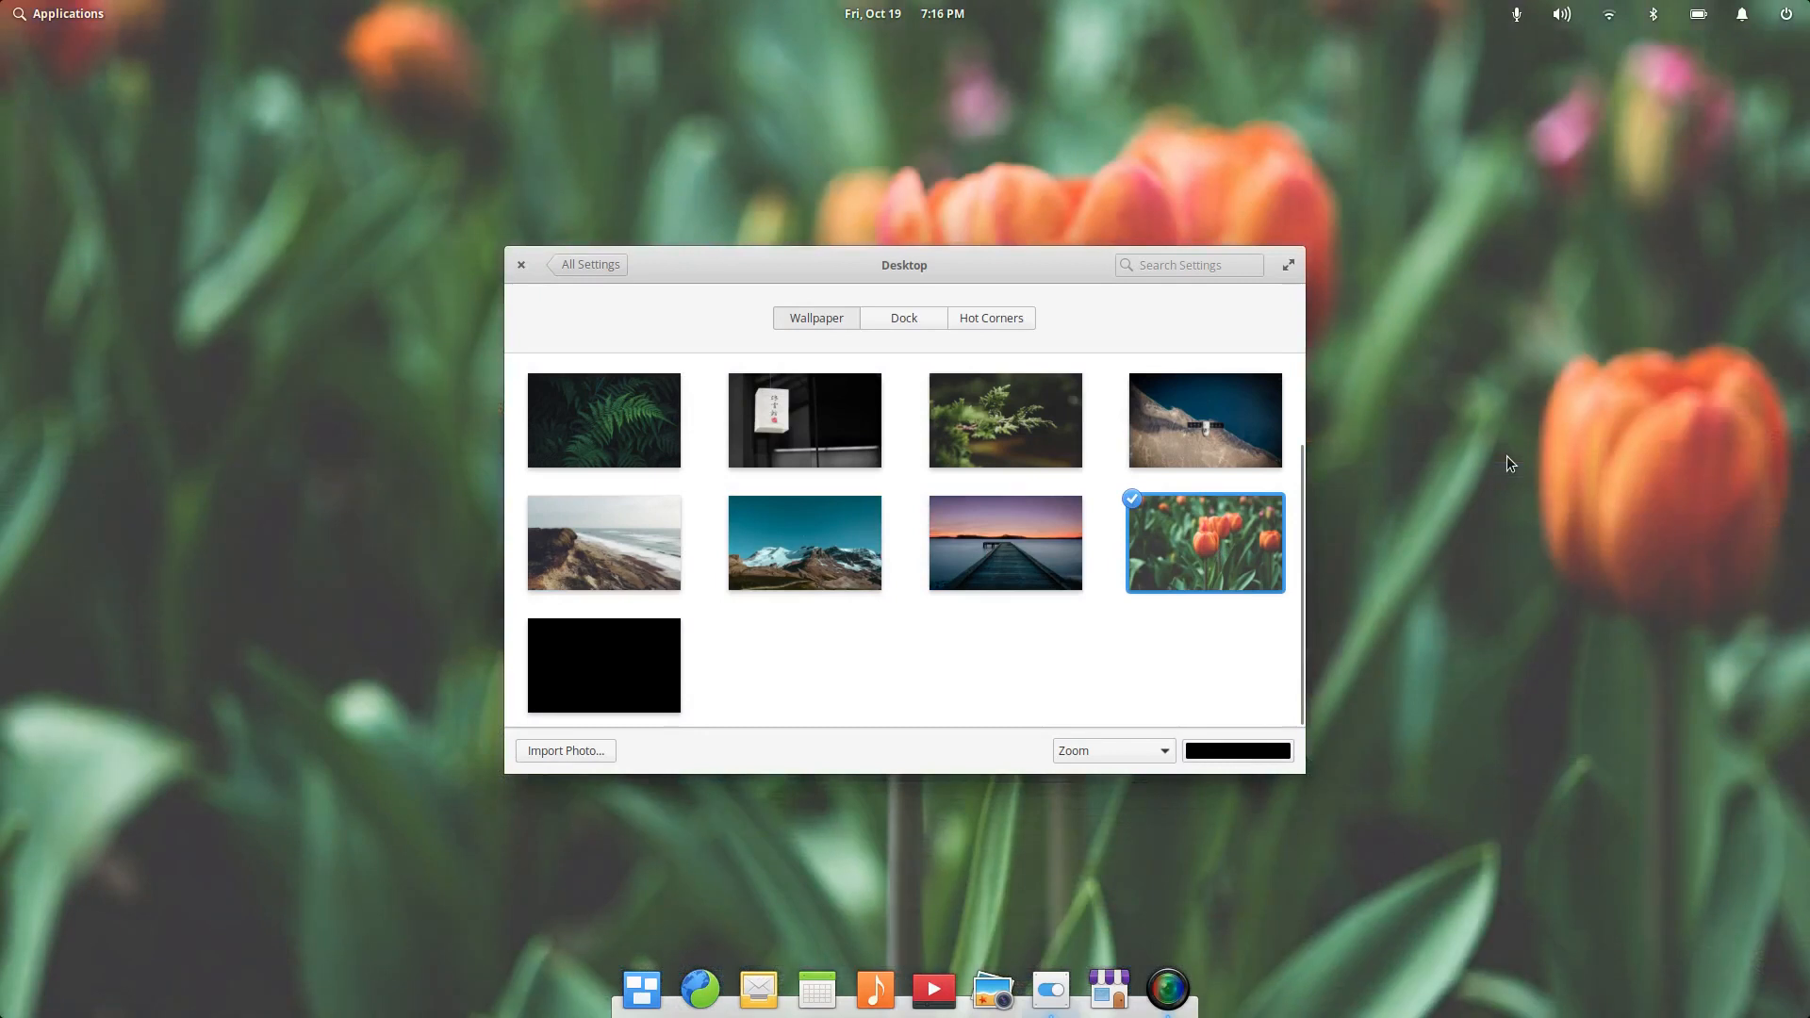
left_click(608, 678)
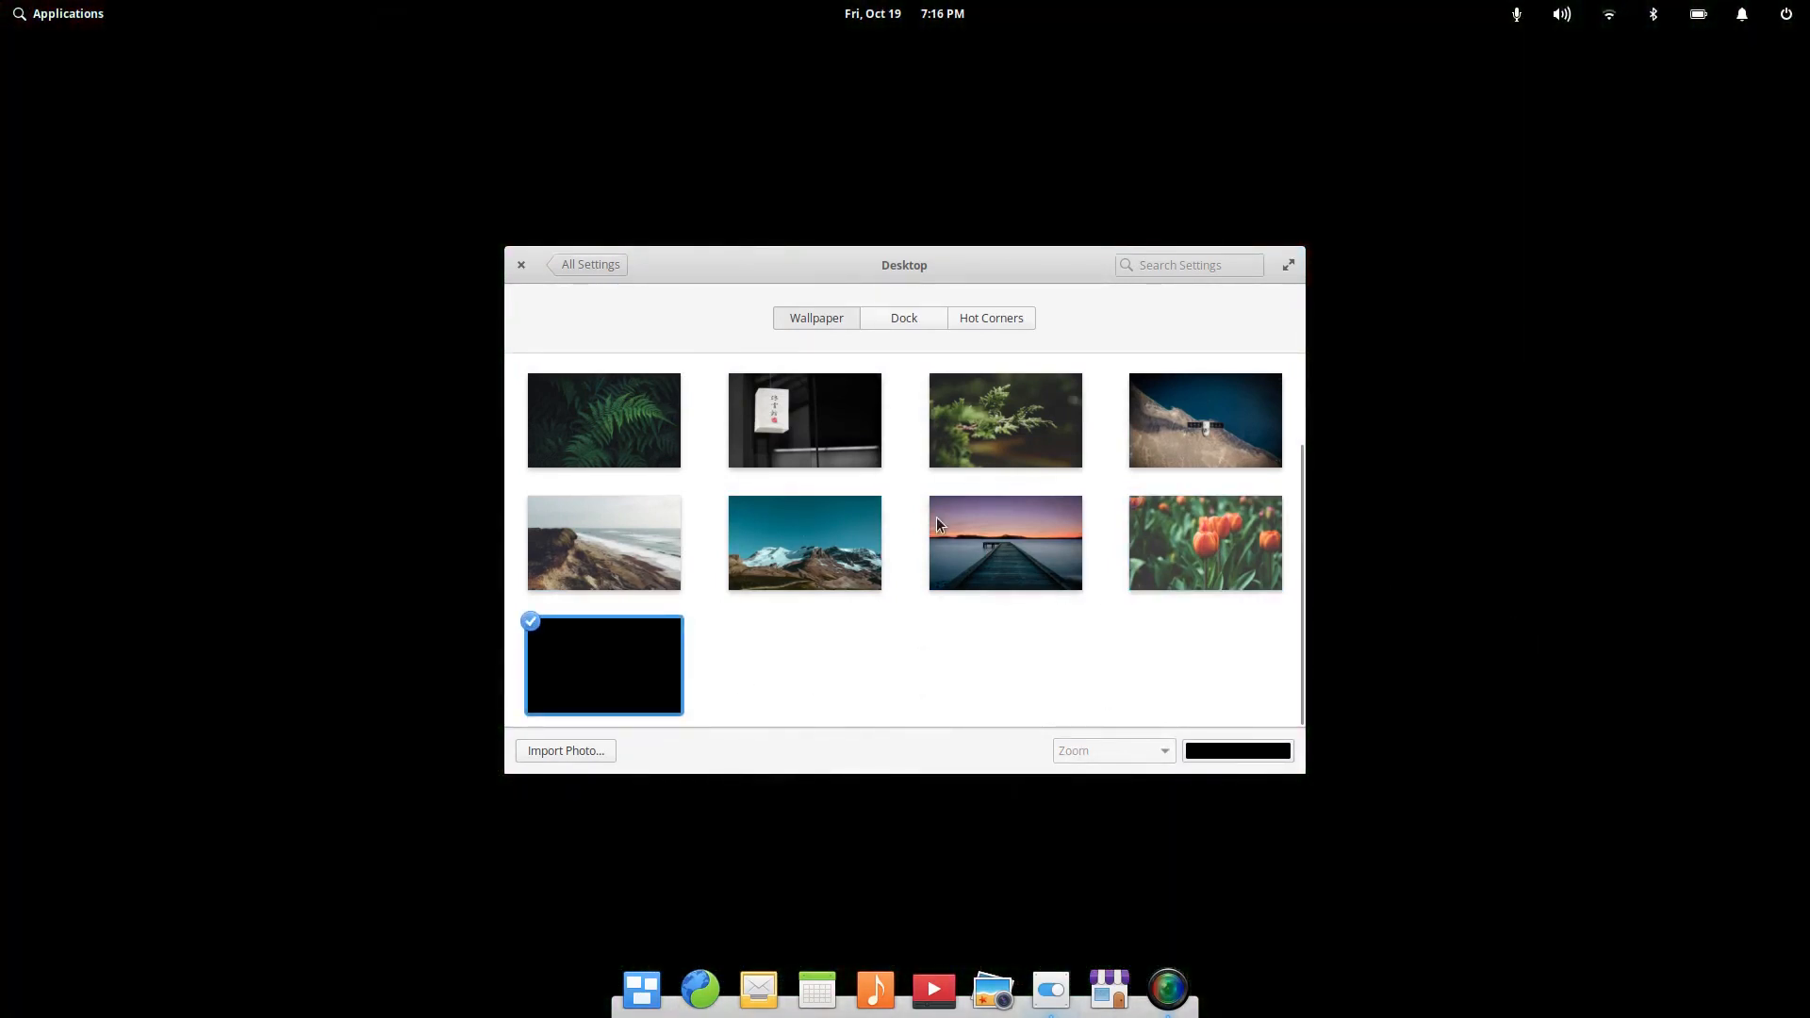
Step: Set the orange canyon arch photo as the desktop wallpaper and close System Settings
scroll(936, 516, "up", 2)
left_click(608, 401)
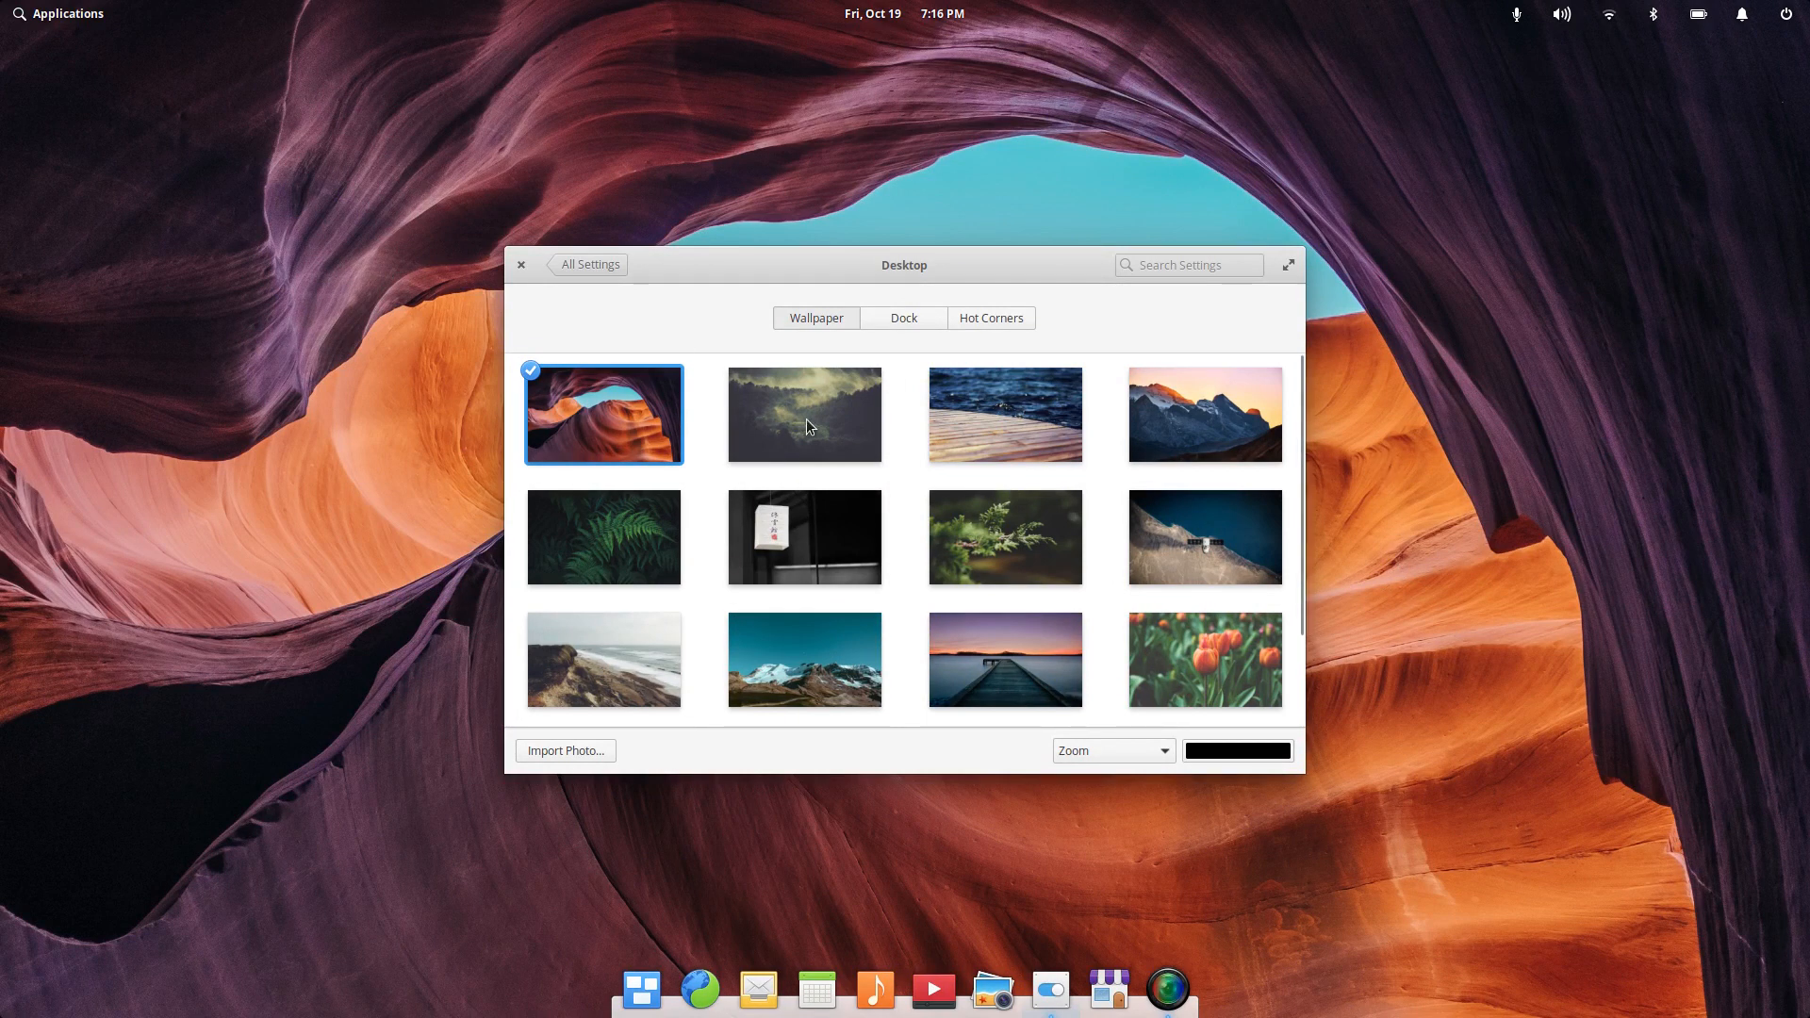
left_click(523, 262)
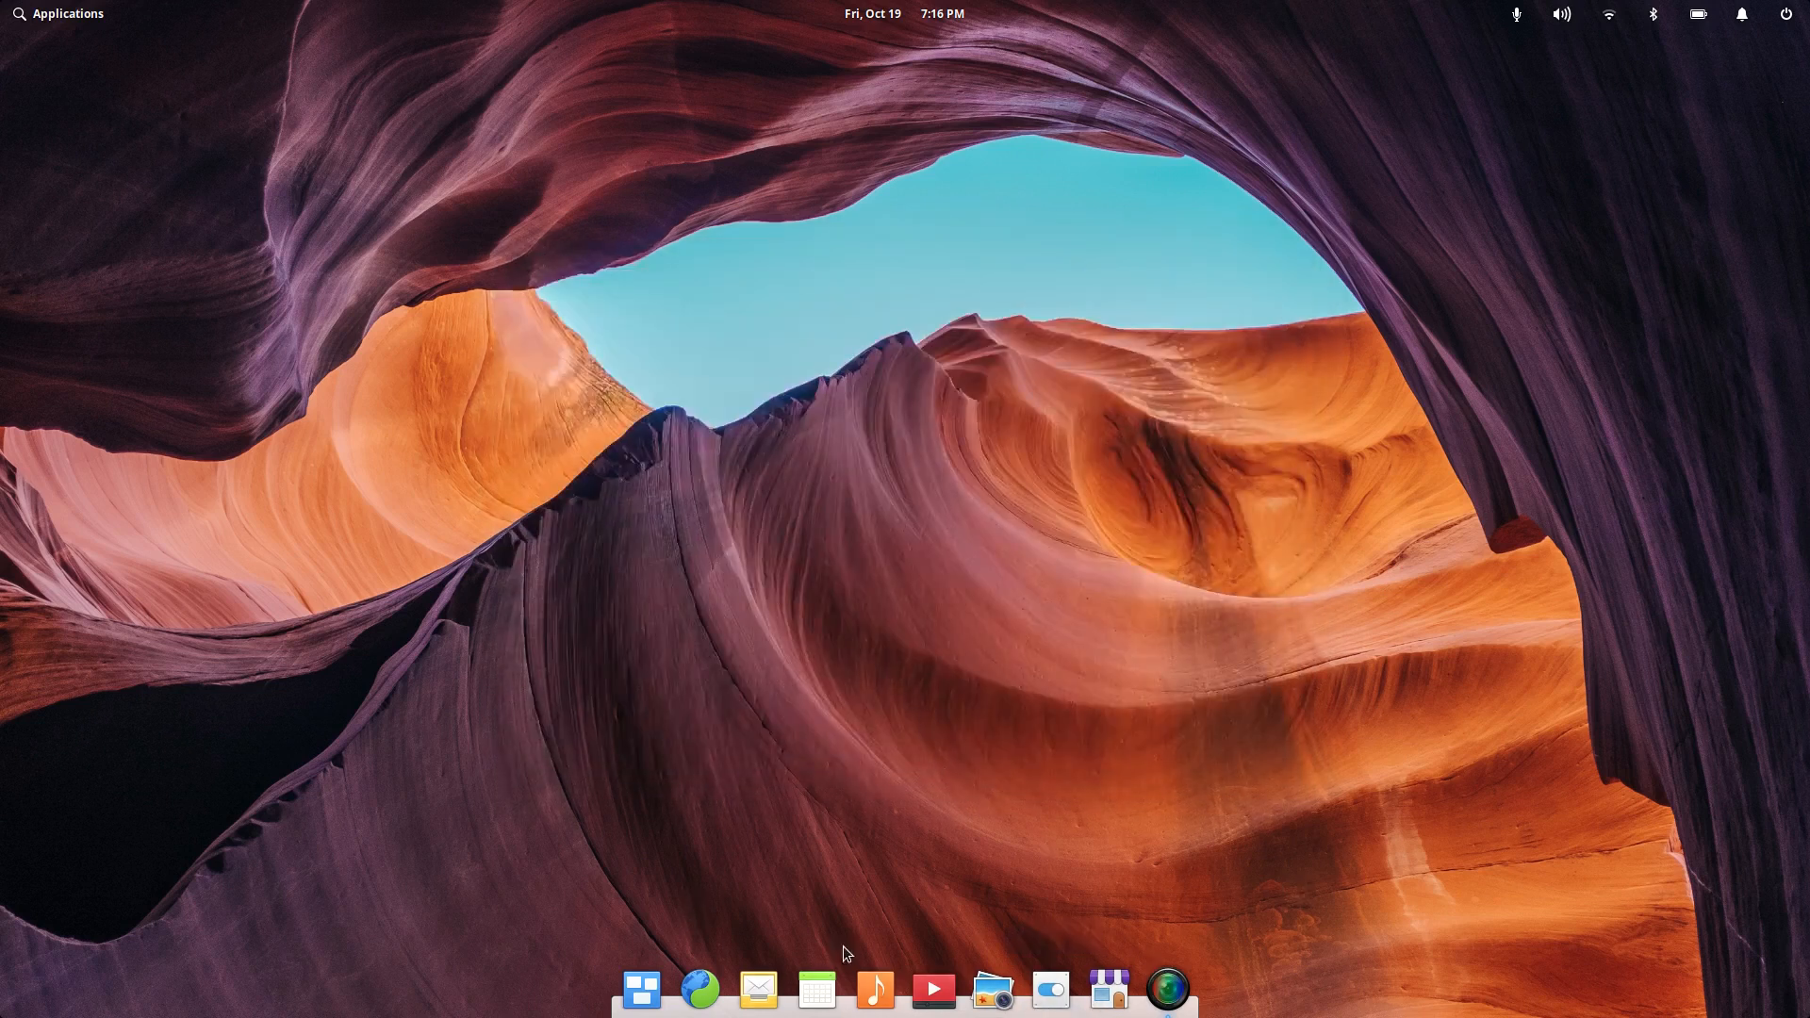
Step: Open the applications launcher and browse both pages of its app grid
left_click(52, 21)
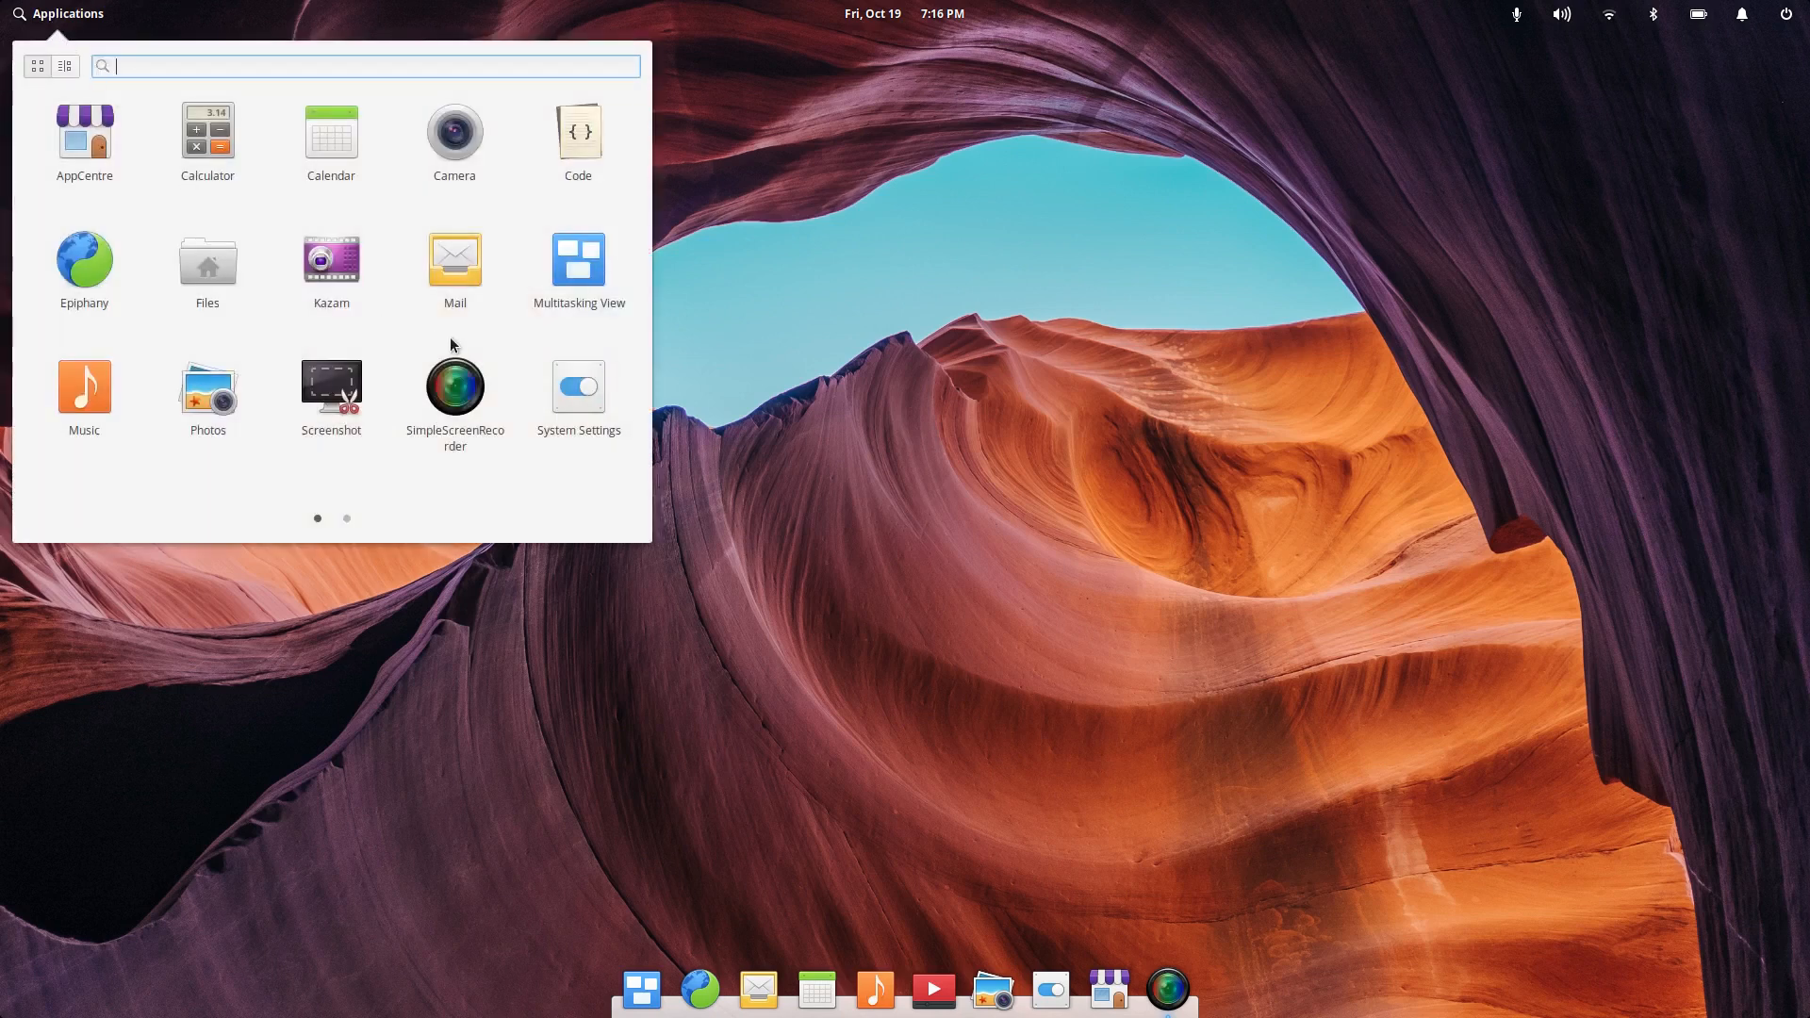
scroll(407, 270, "down", 1)
scroll(407, 268, "up", 1)
scroll(269, 272, "down", 1)
scroll(269, 272, "up", 1)
Step: Compare the launcher's category view with its grid view, ending on the grid
left_click(64, 65)
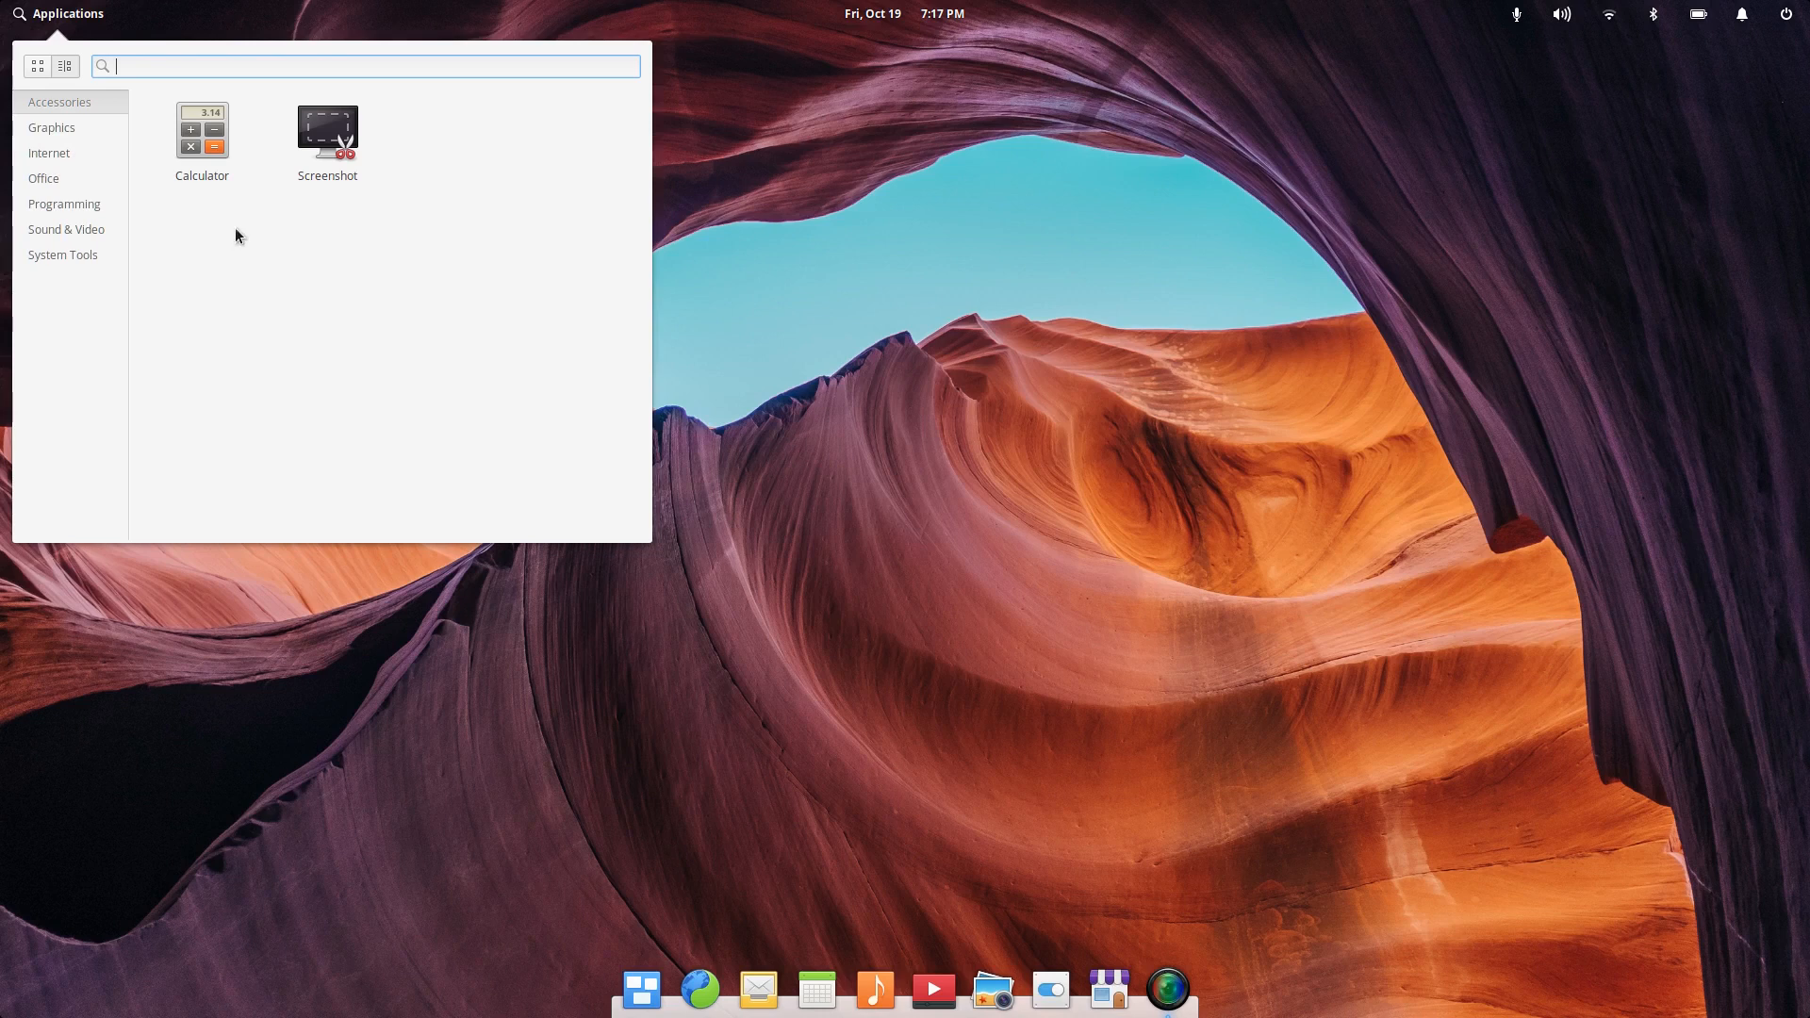
left_click(33, 64)
left_click(64, 66)
left_click(38, 66)
scroll(398, 217, "down", 1)
scroll(398, 217, "up", 1)
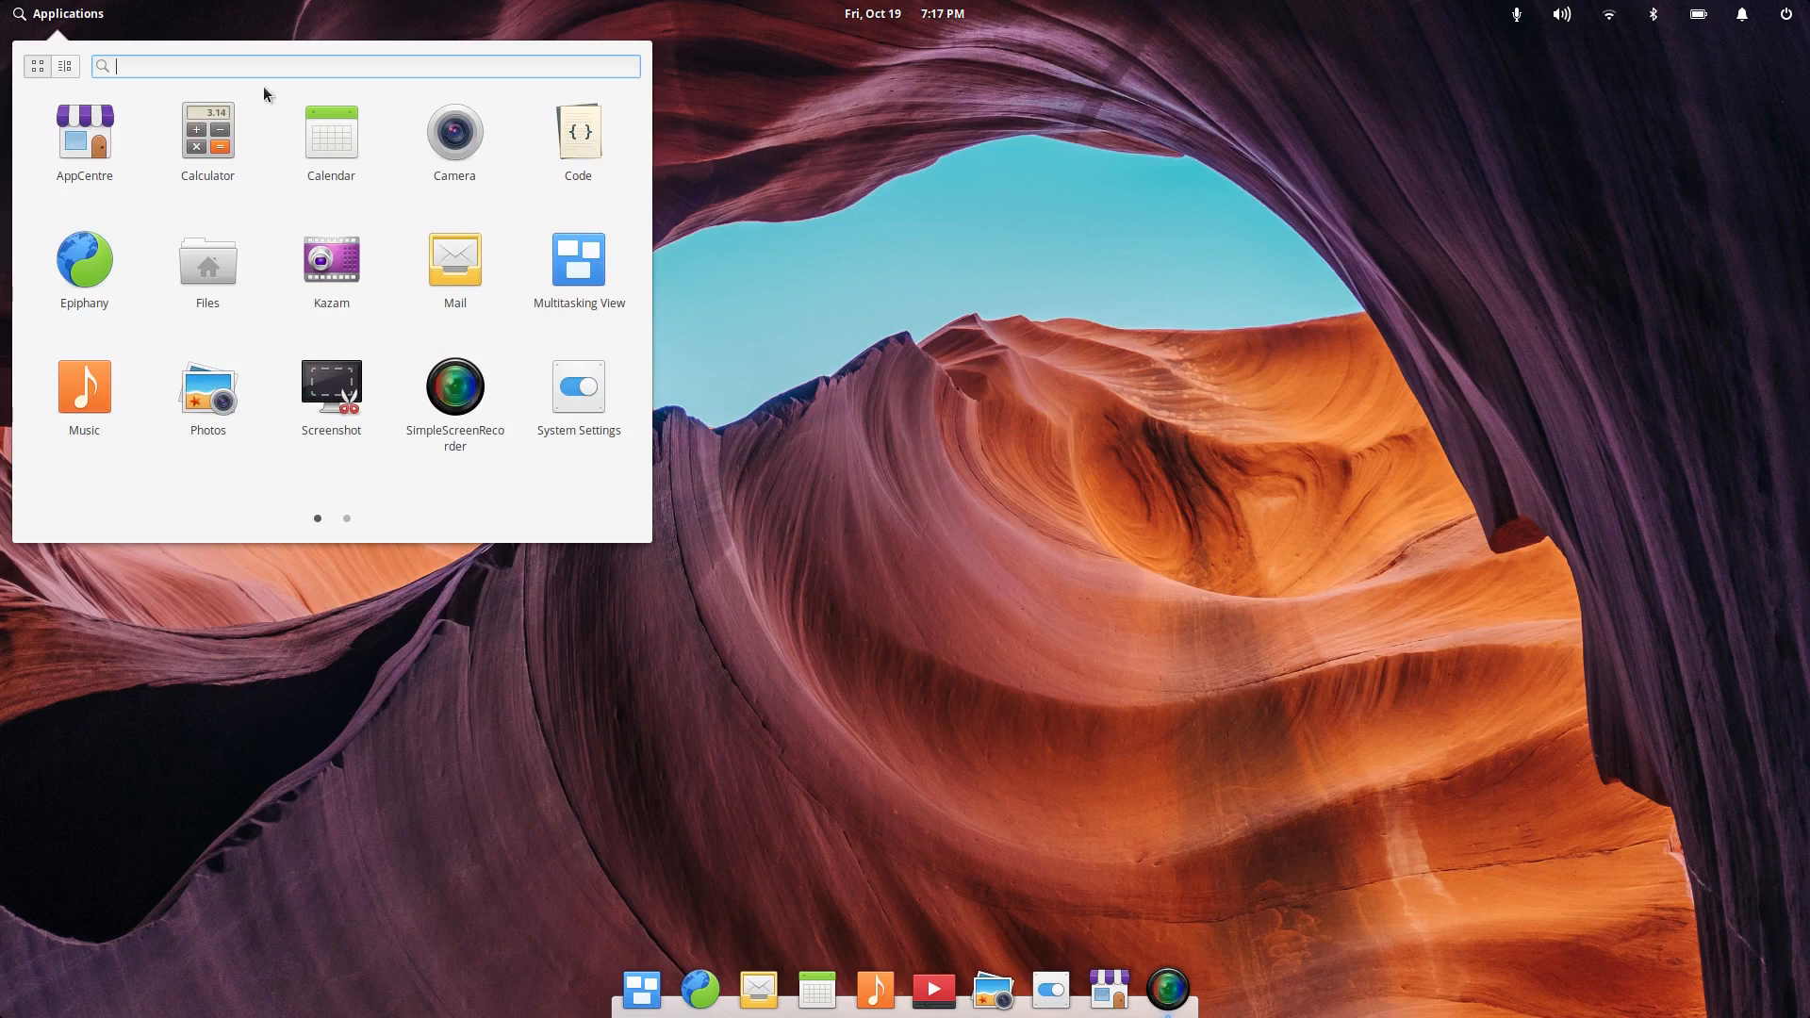
Step: Launch Files from the applications launcher, show the Home folder and move the window towards the middle of the desktop
left_click(49, 21)
left_click(66, 15)
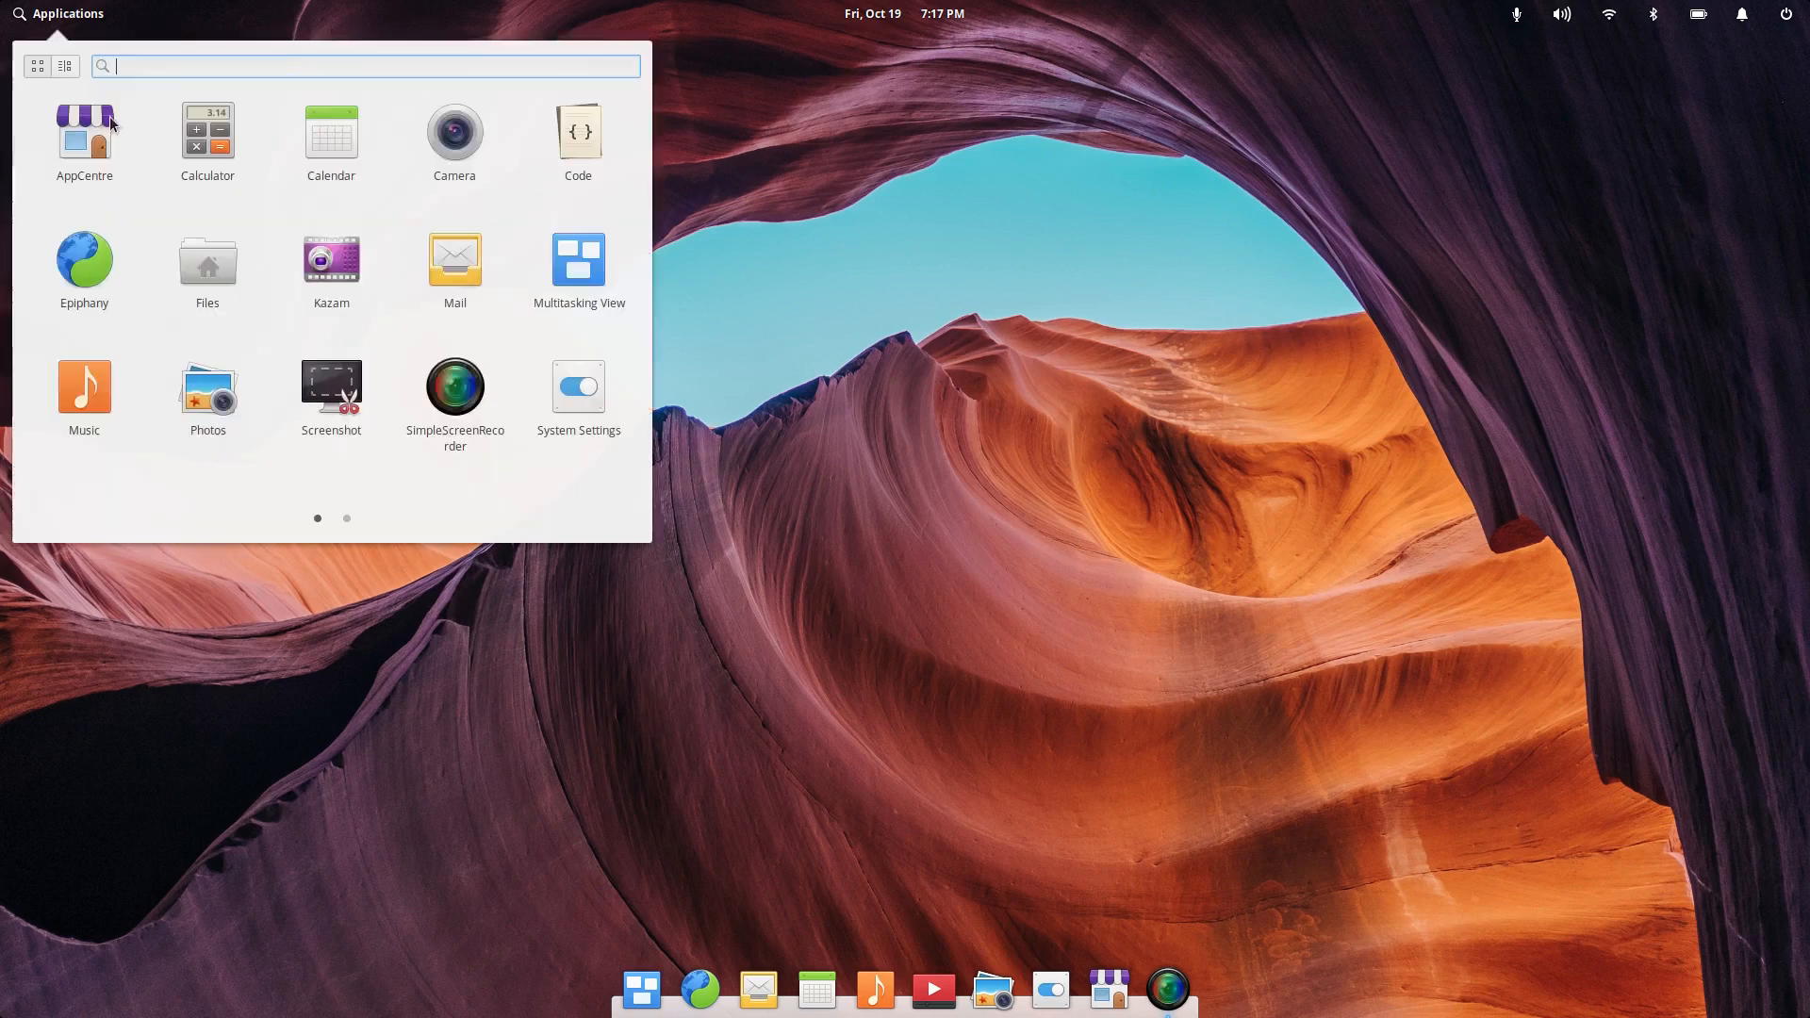
left_click(202, 275)
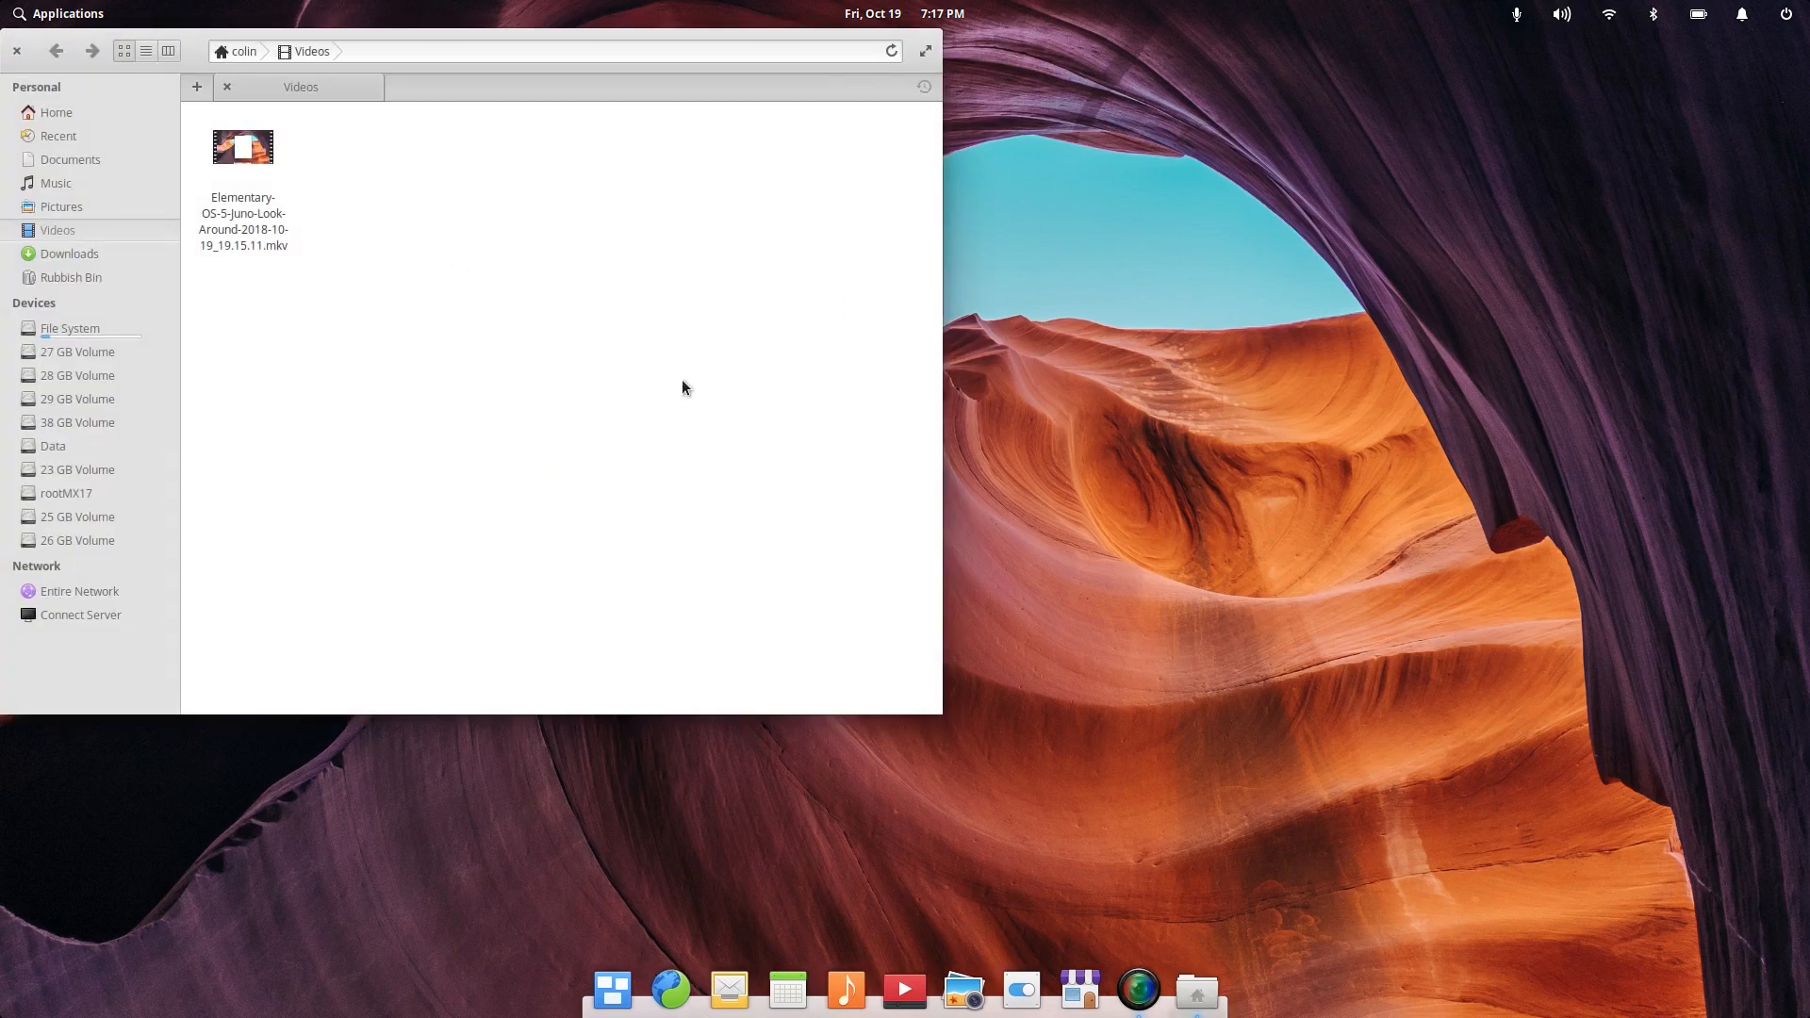
left_click(57, 112)
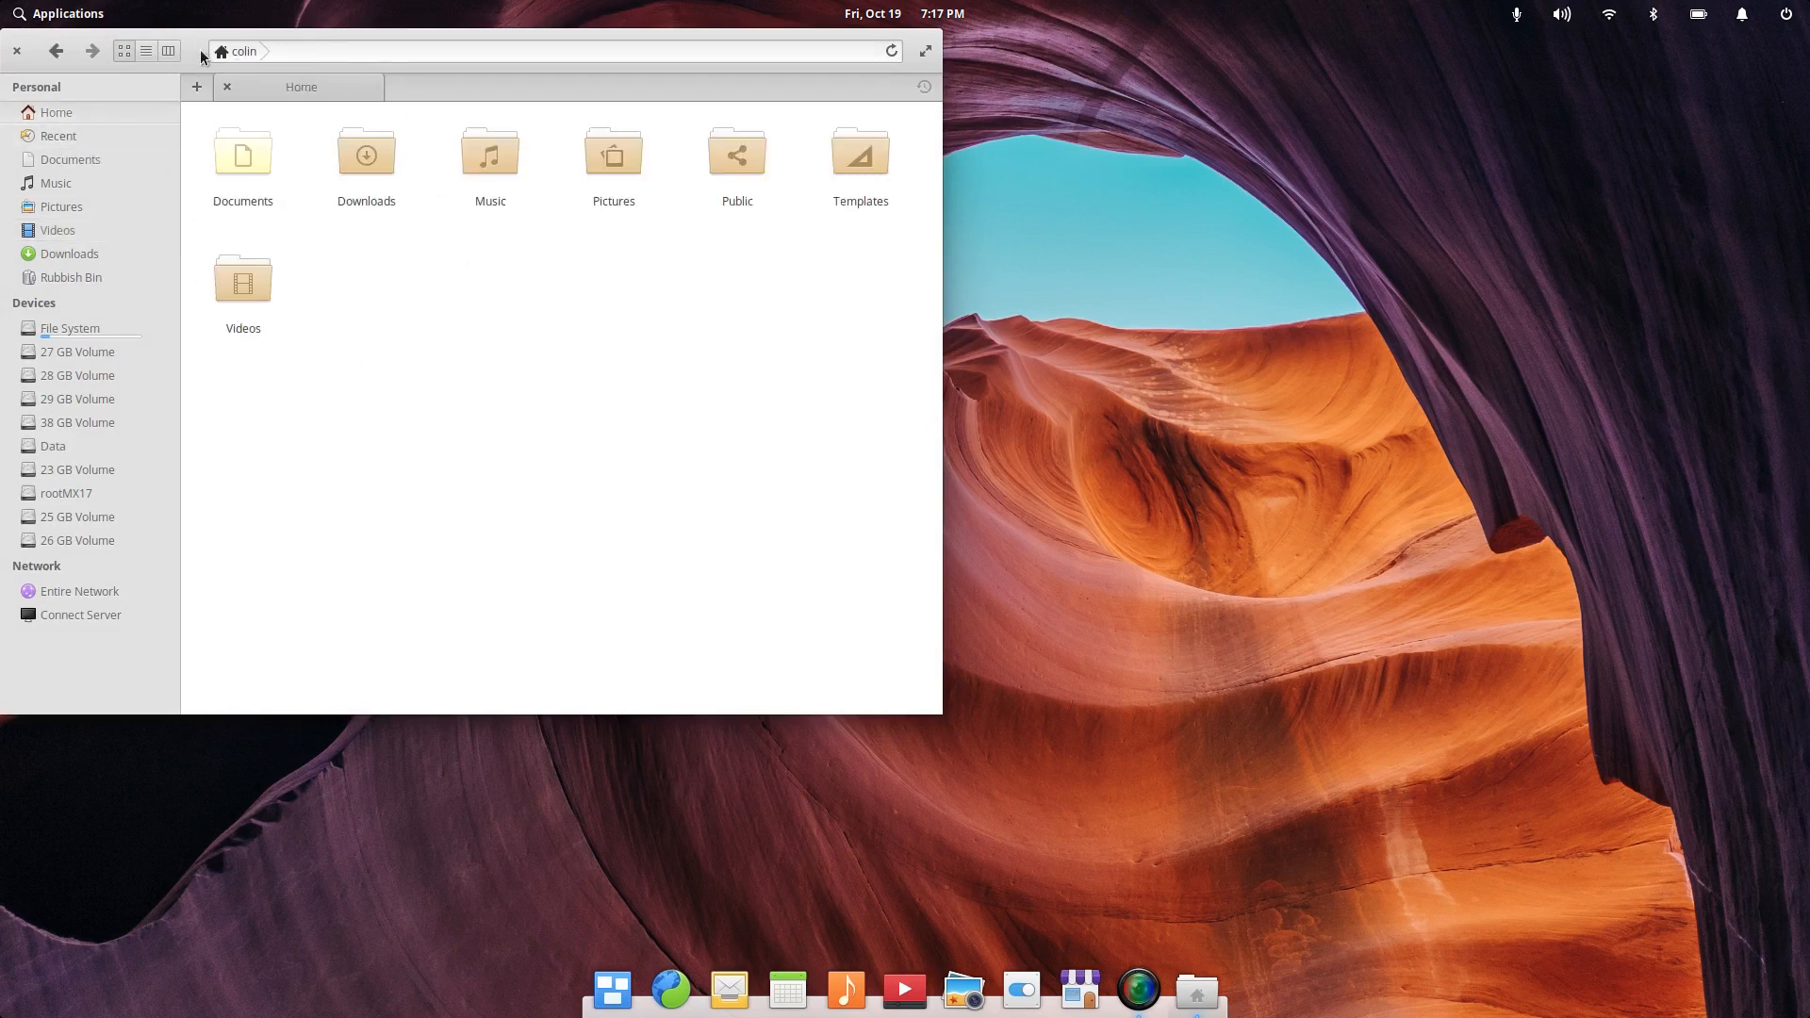
left_click_drag(200, 54, 557, 116)
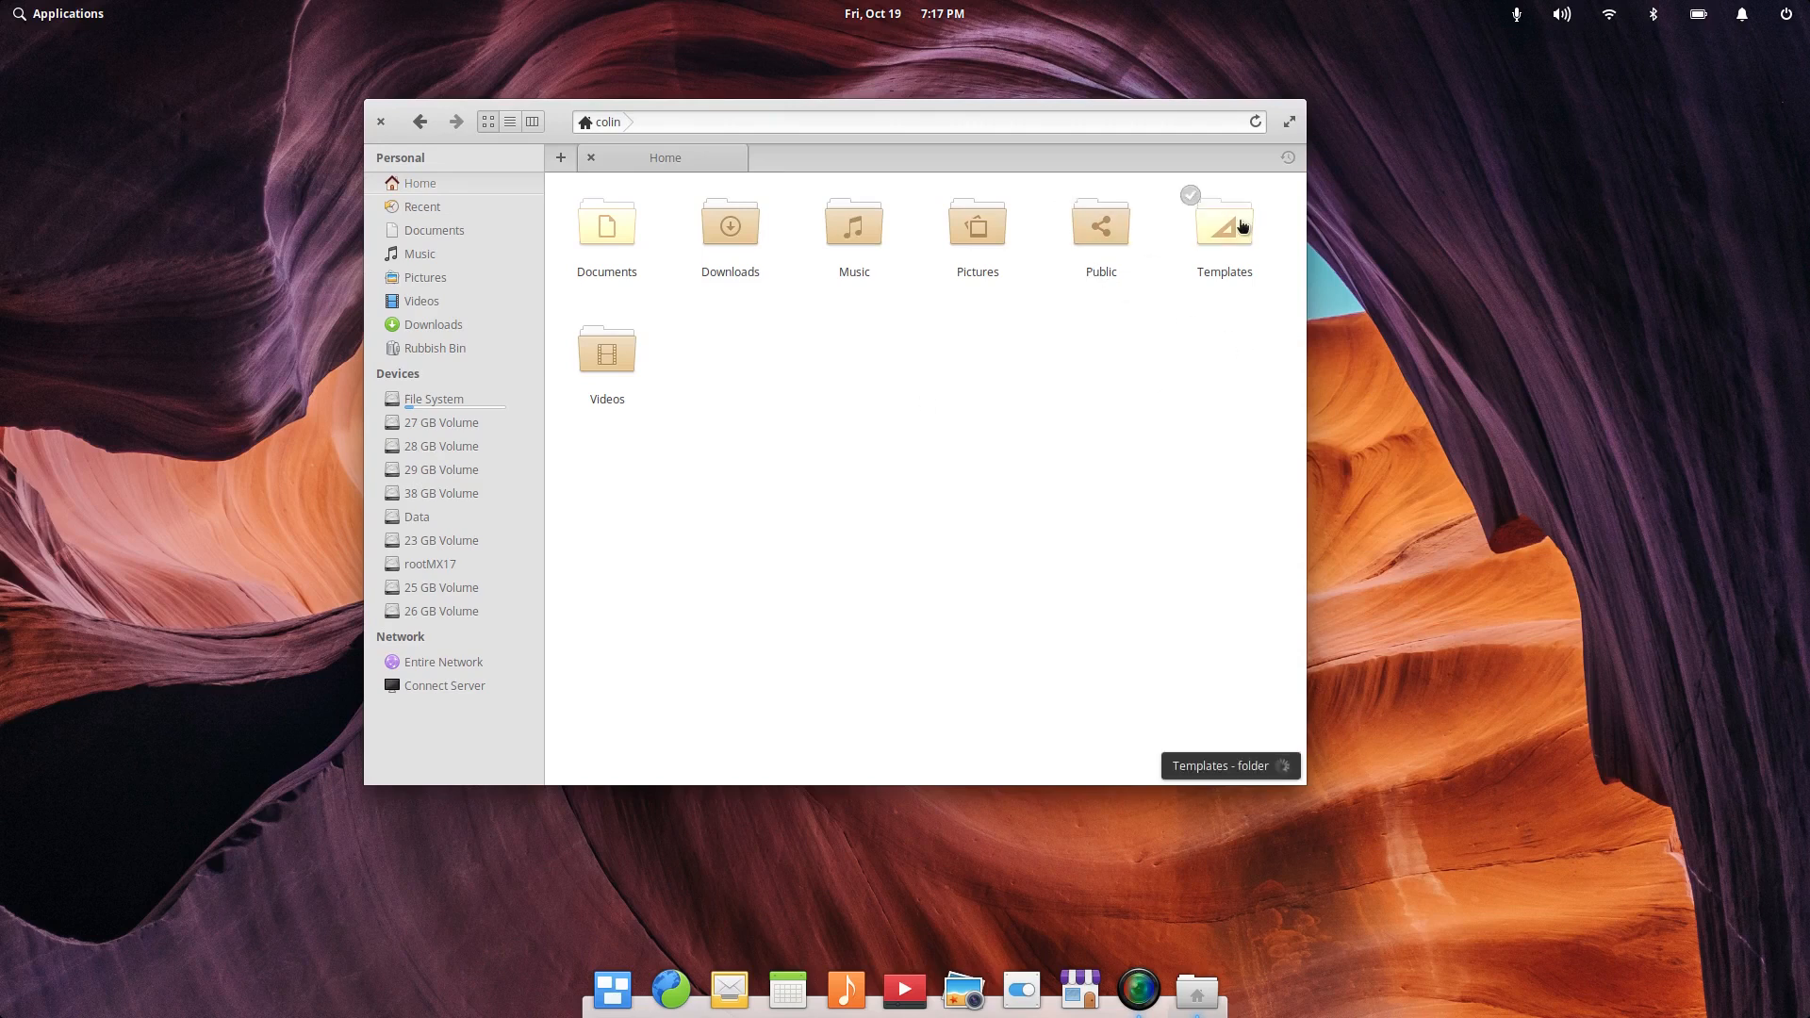
Step: Examine the context options of the Files window header and of the empty area in the Home folder
right_click(560, 126)
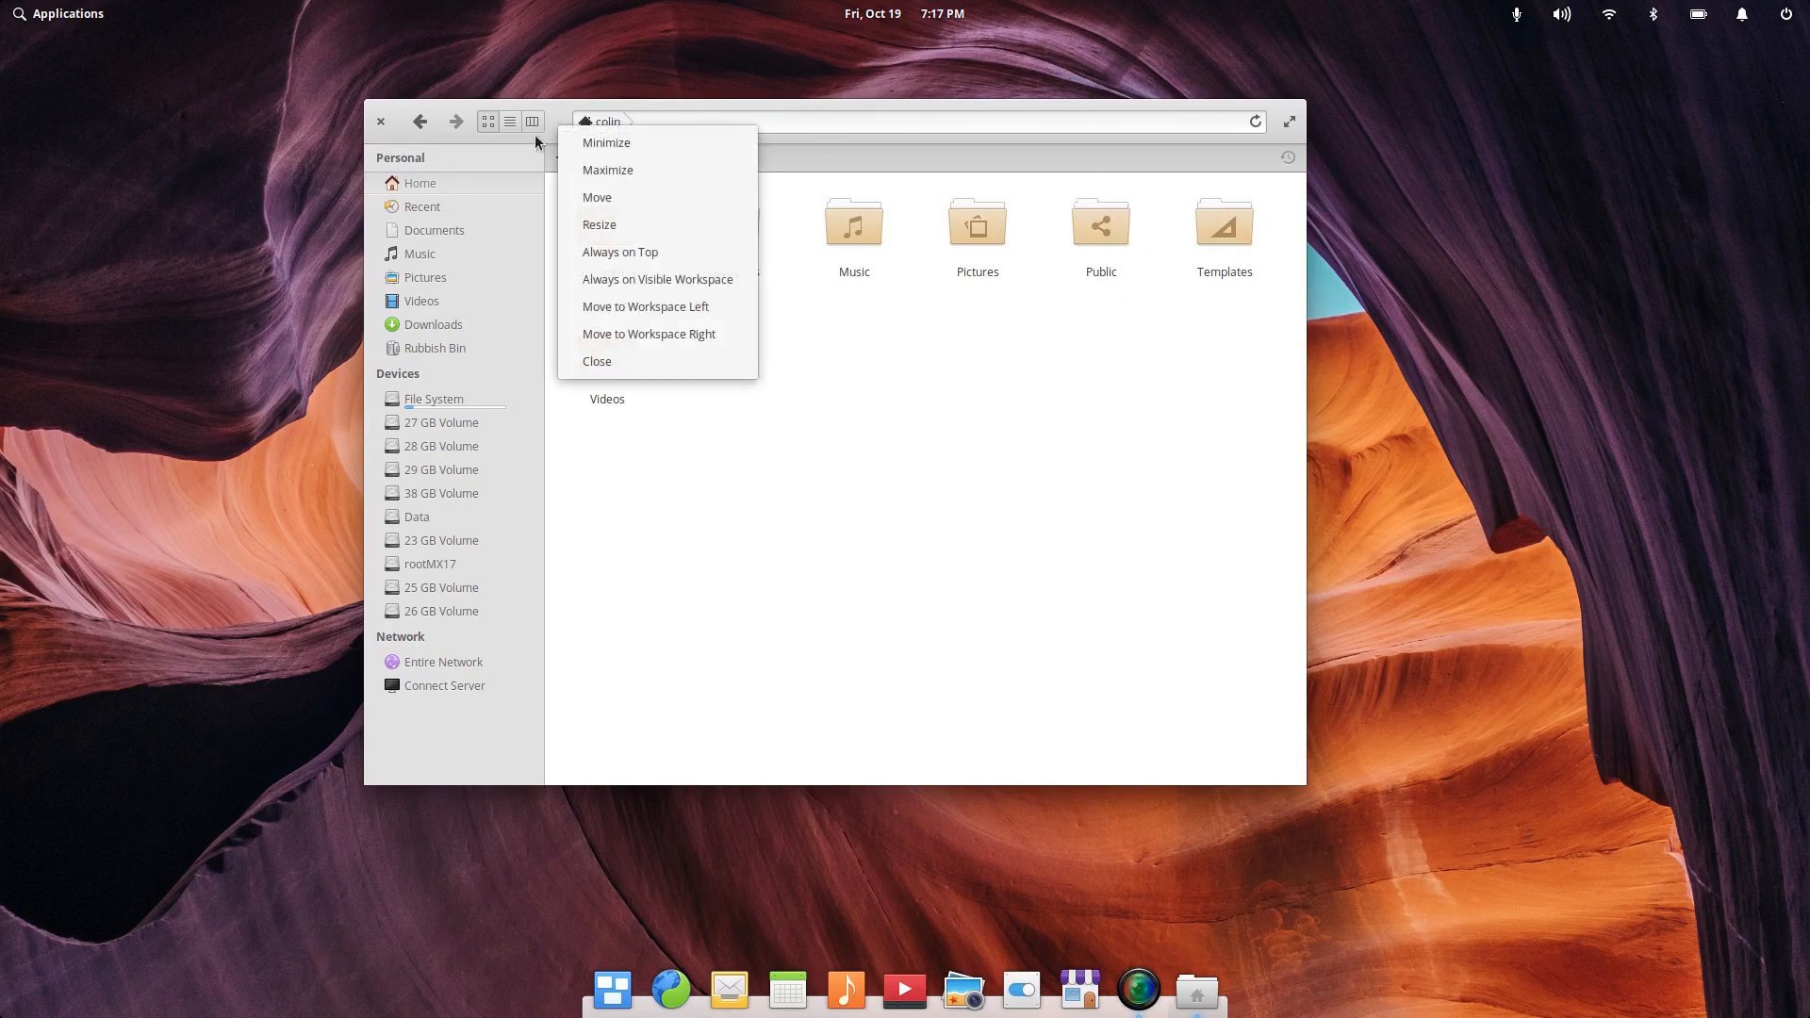
left_click(484, 137)
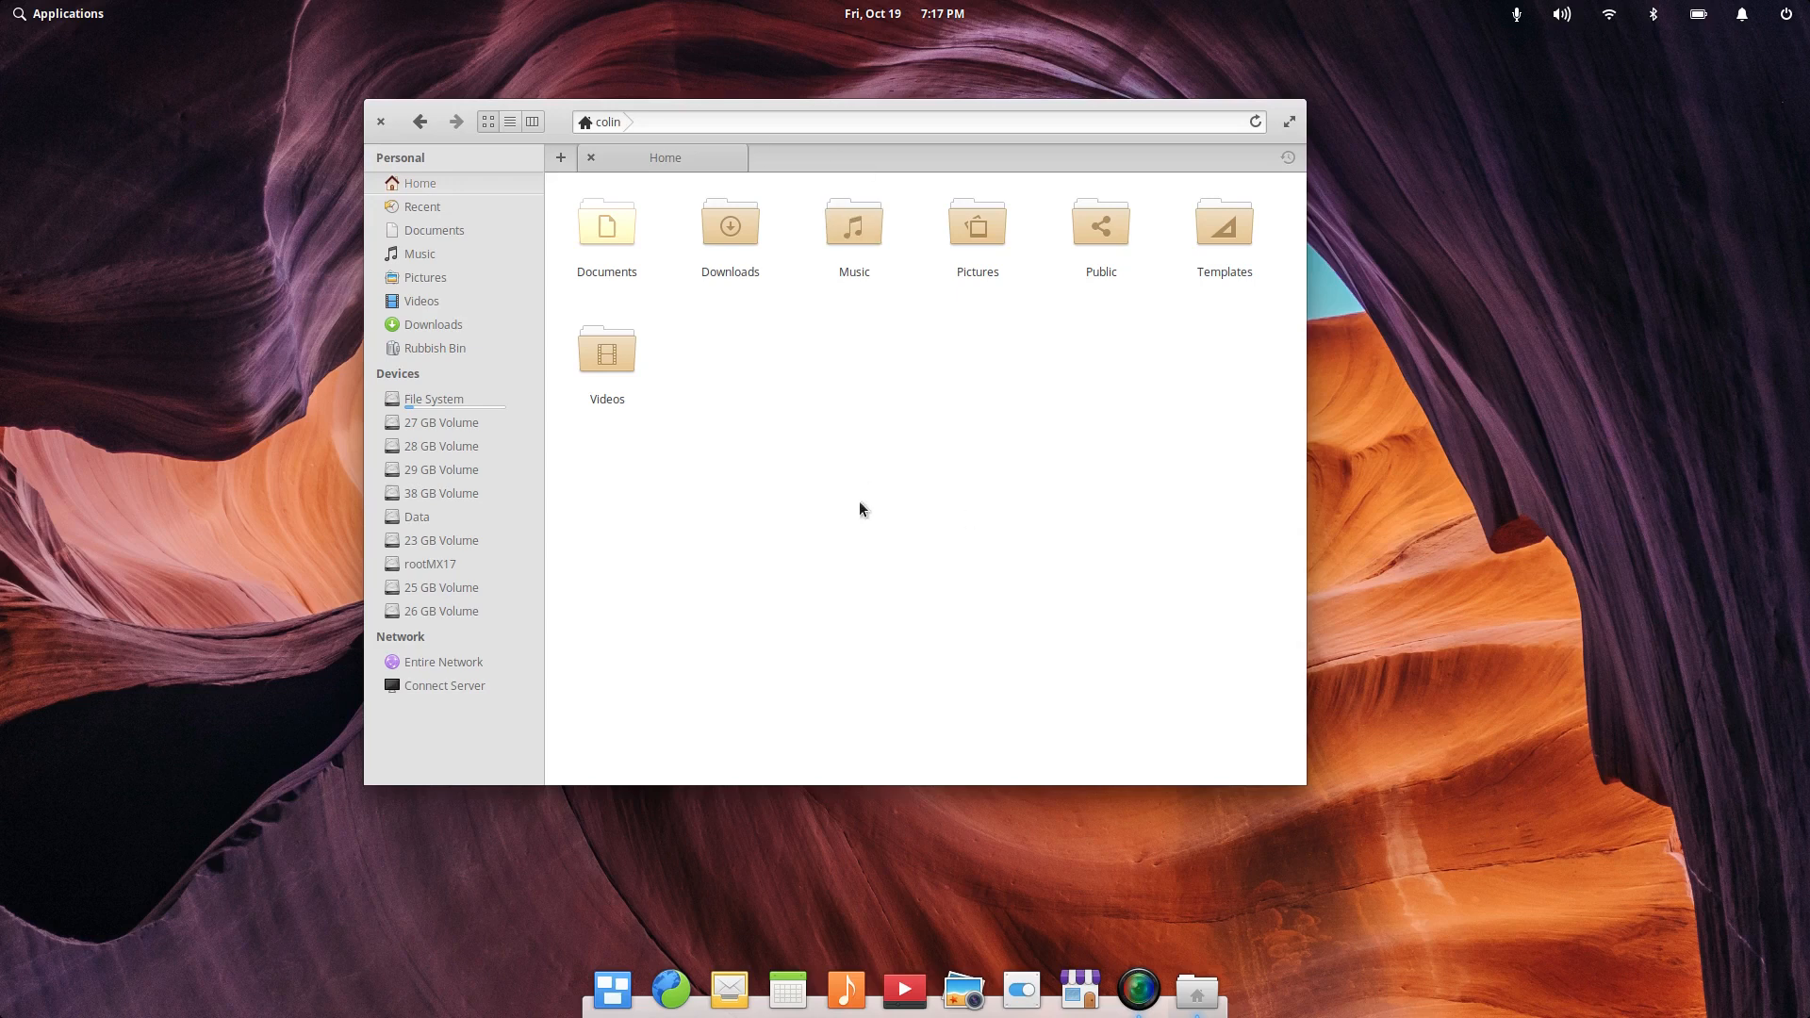
right_click(794, 413)
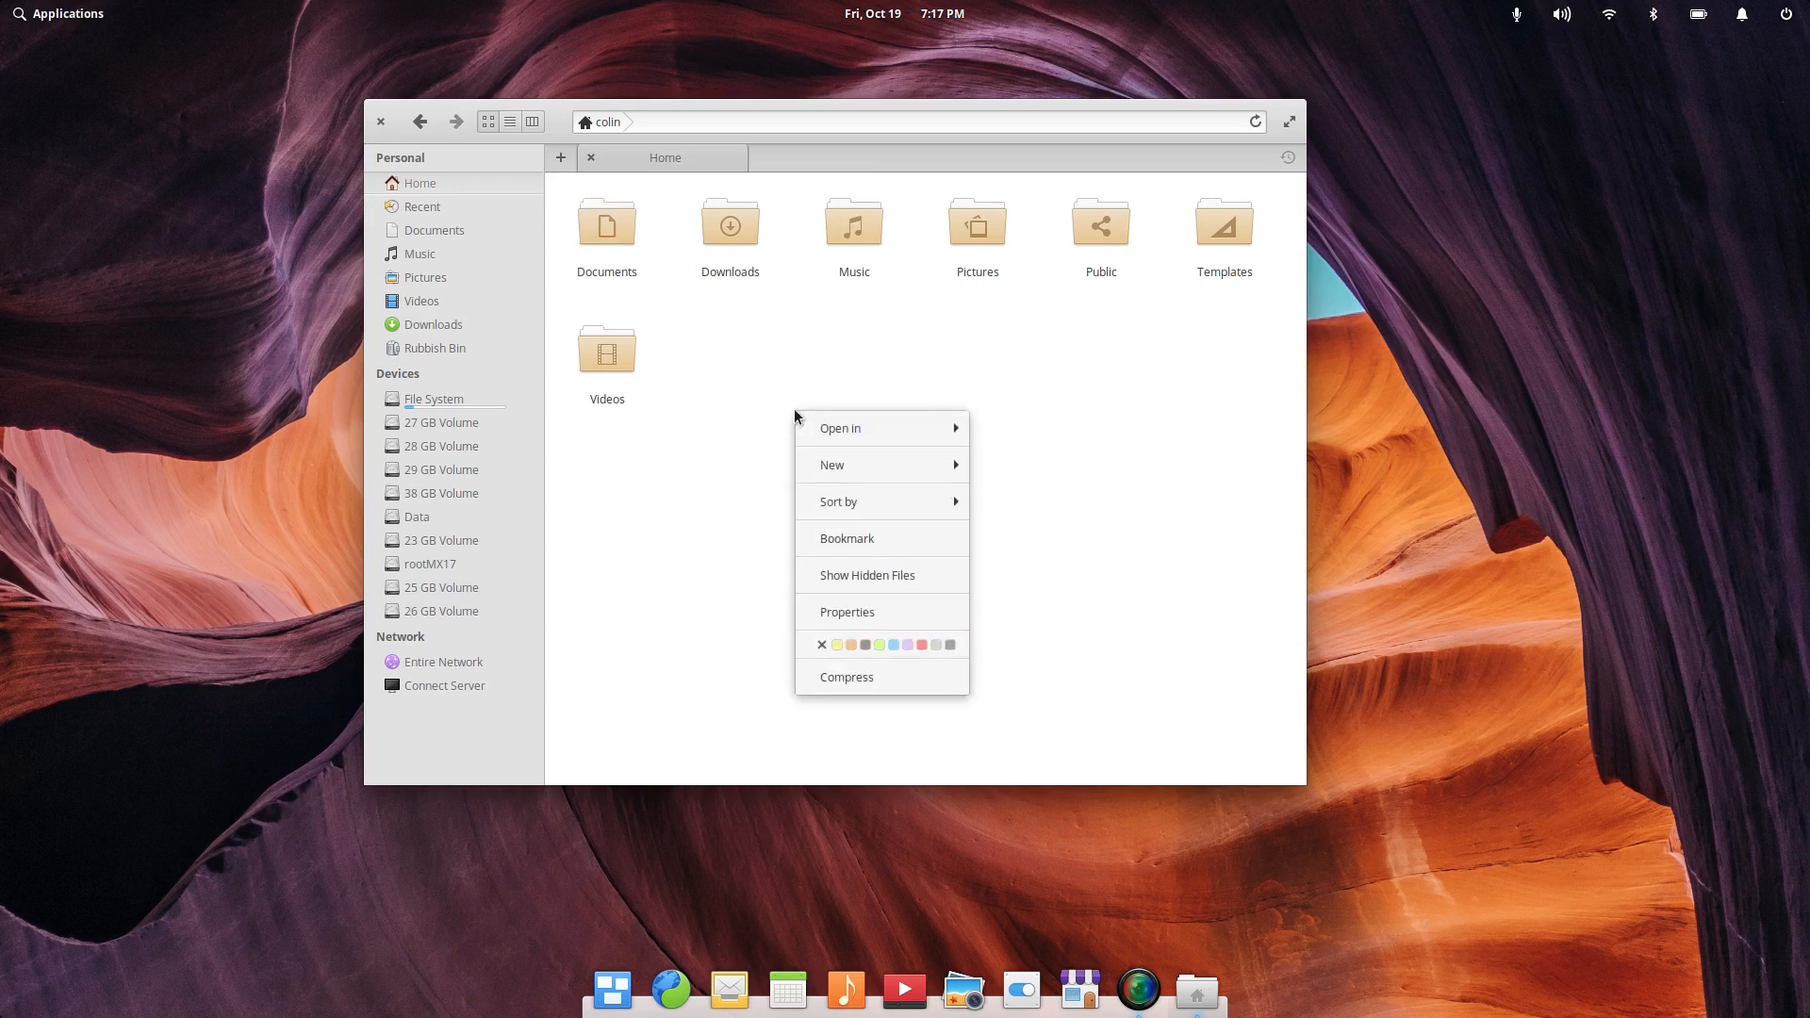
left_click(1112, 410)
Step: Colour-tag the Music folder red and the Pictures folder green
right_click(852, 236)
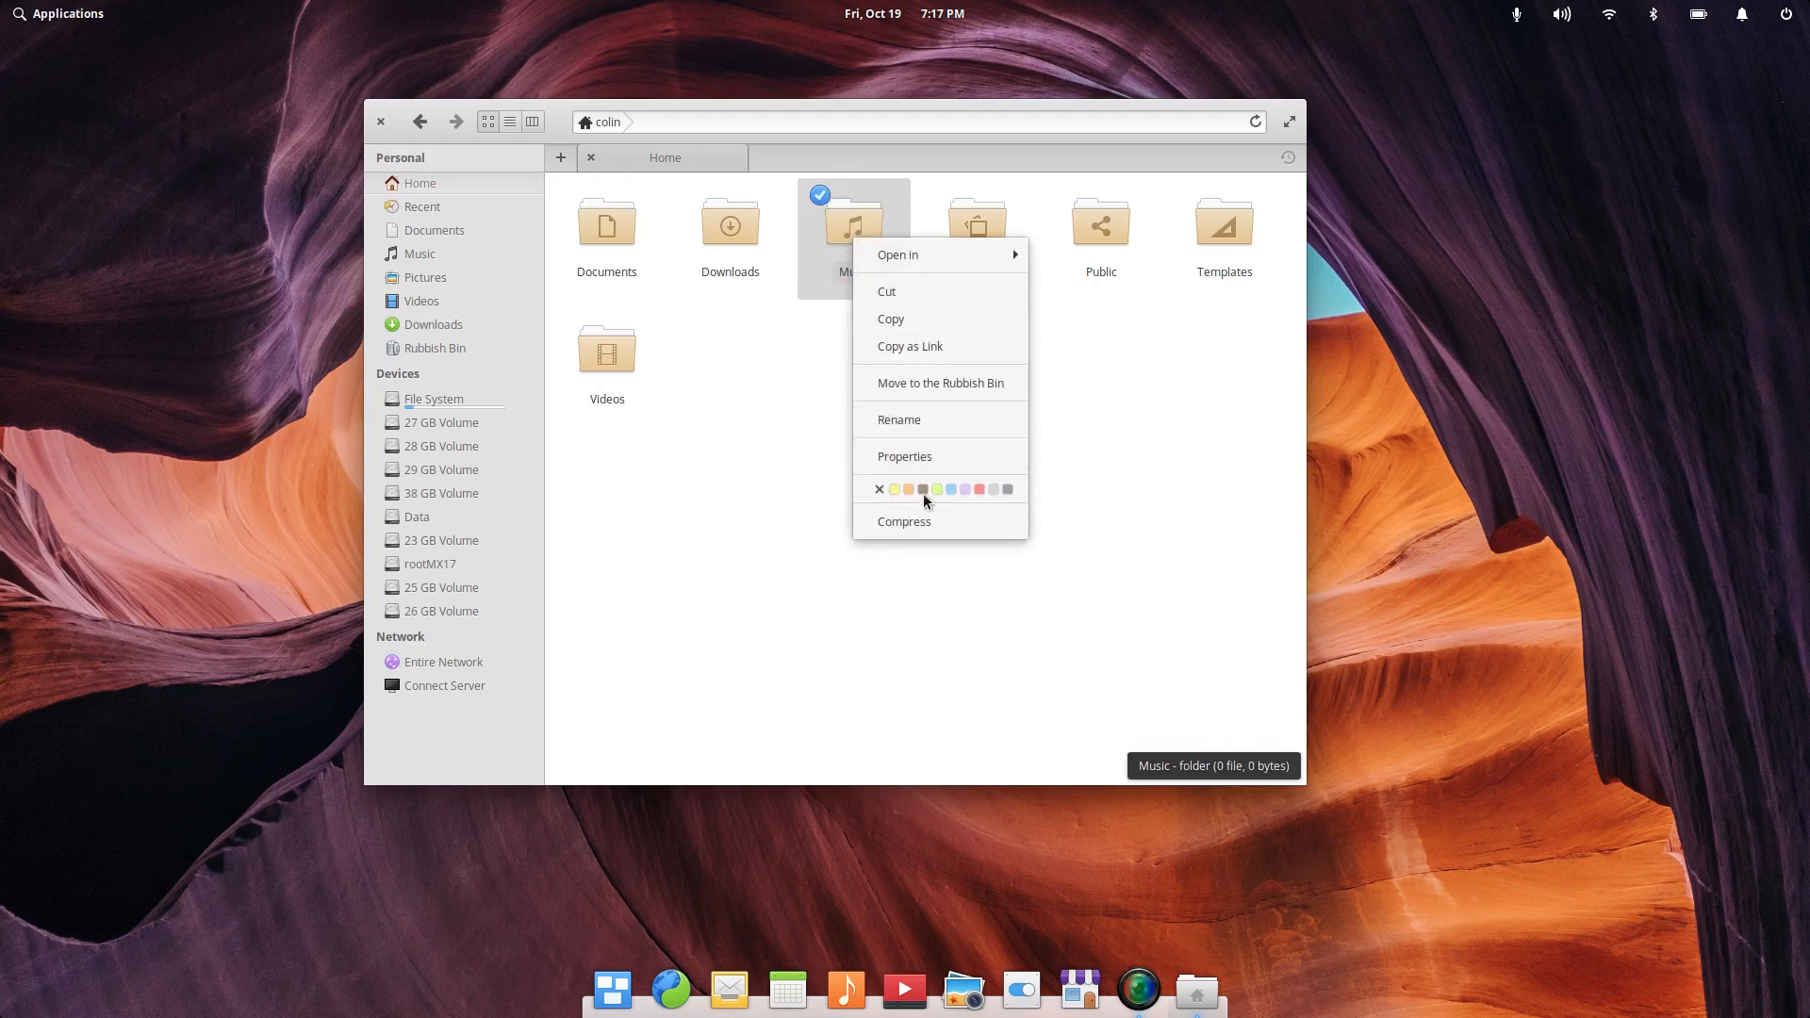
left_click(979, 490)
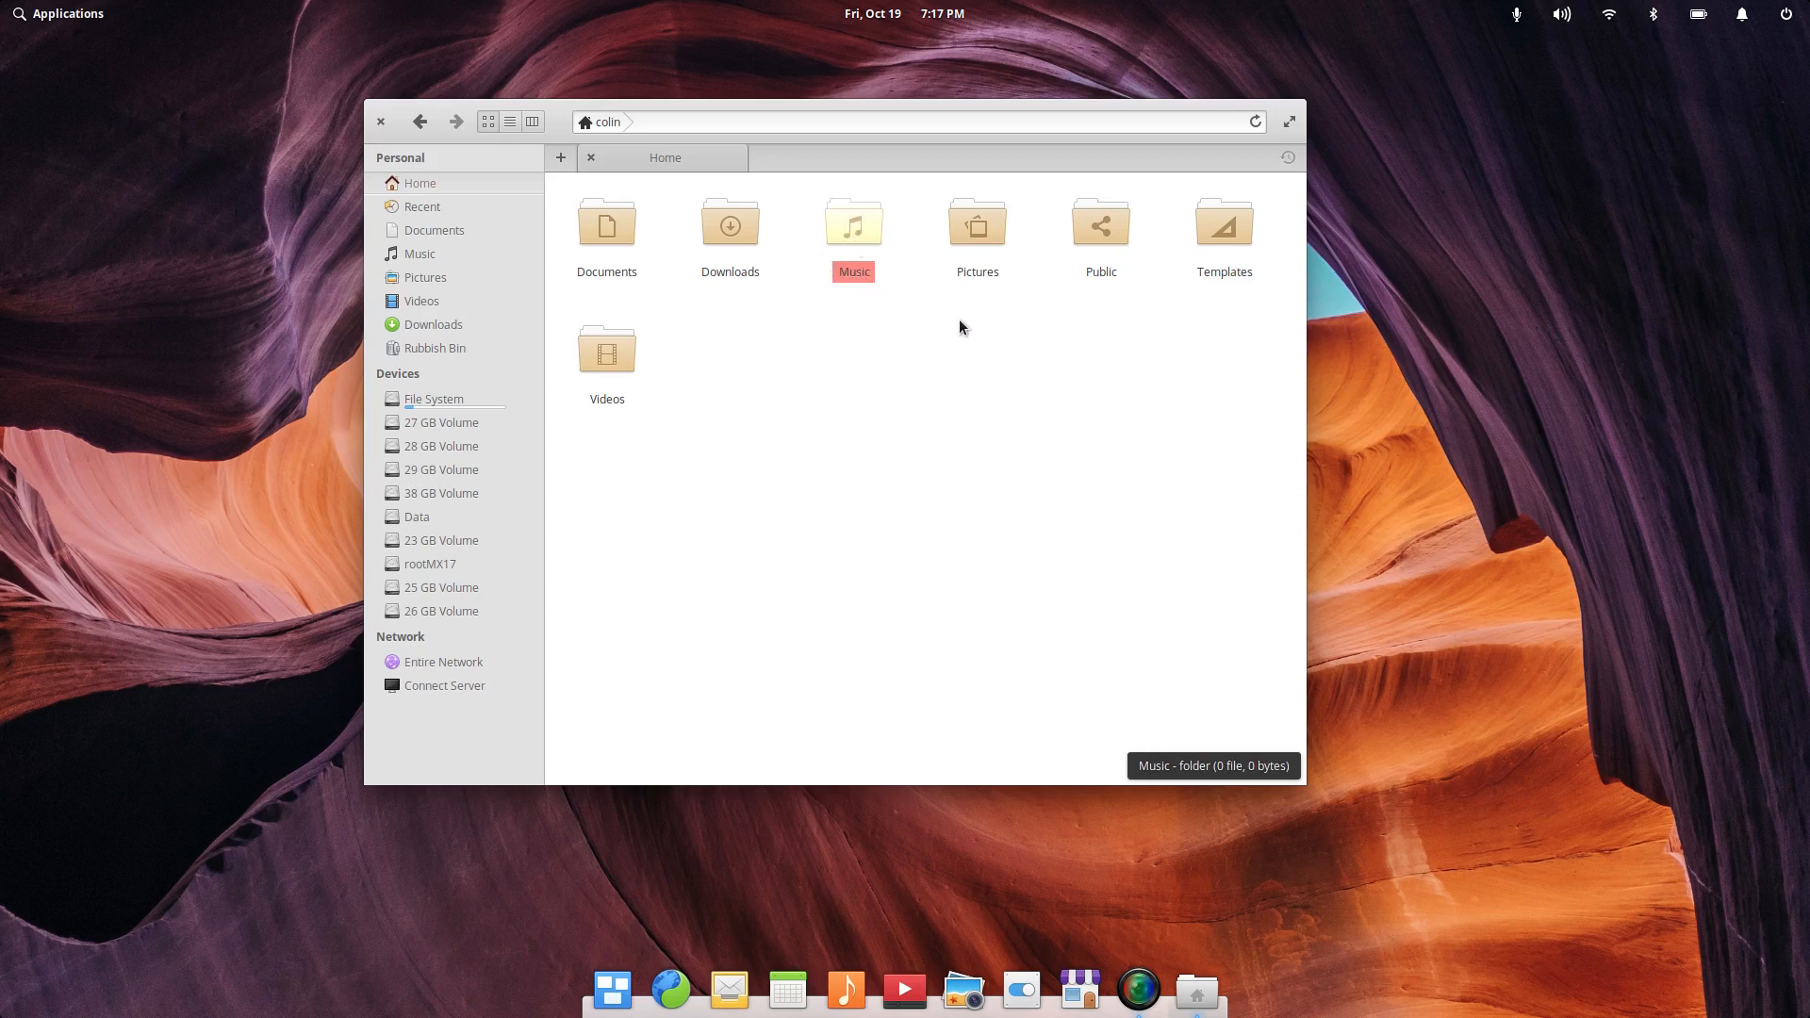
right_click(985, 227)
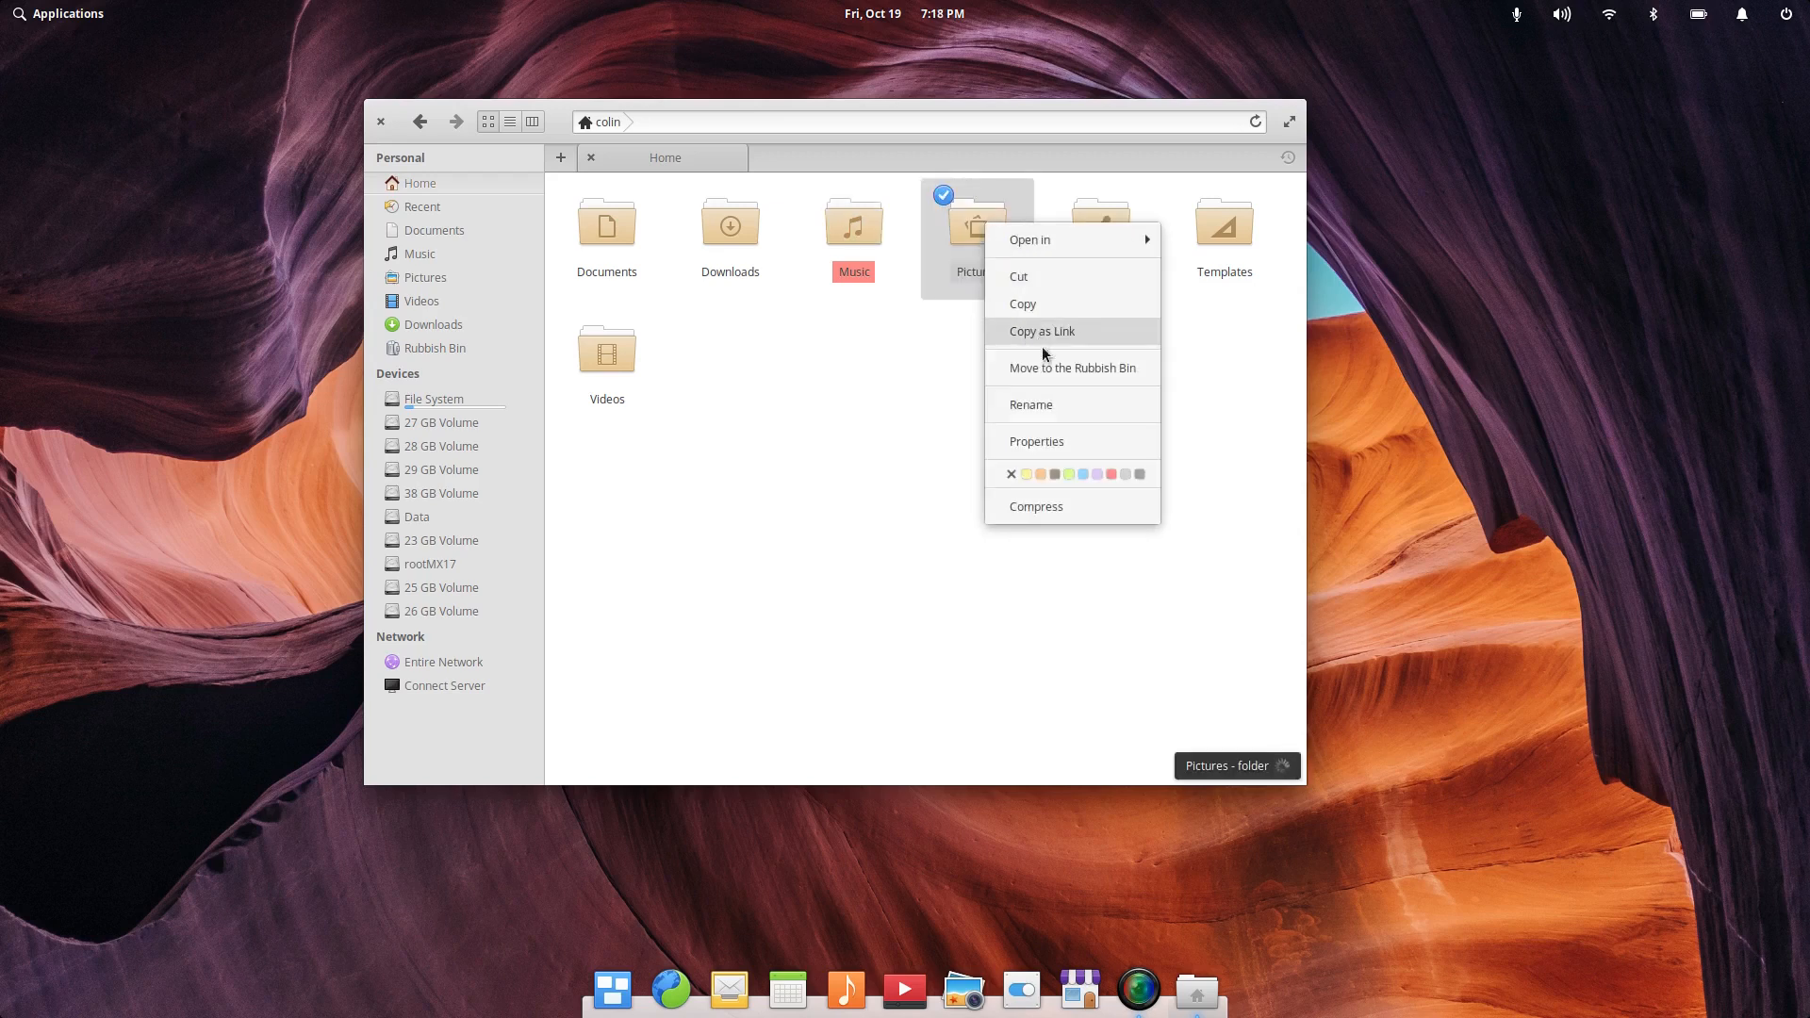
left_click(1069, 474)
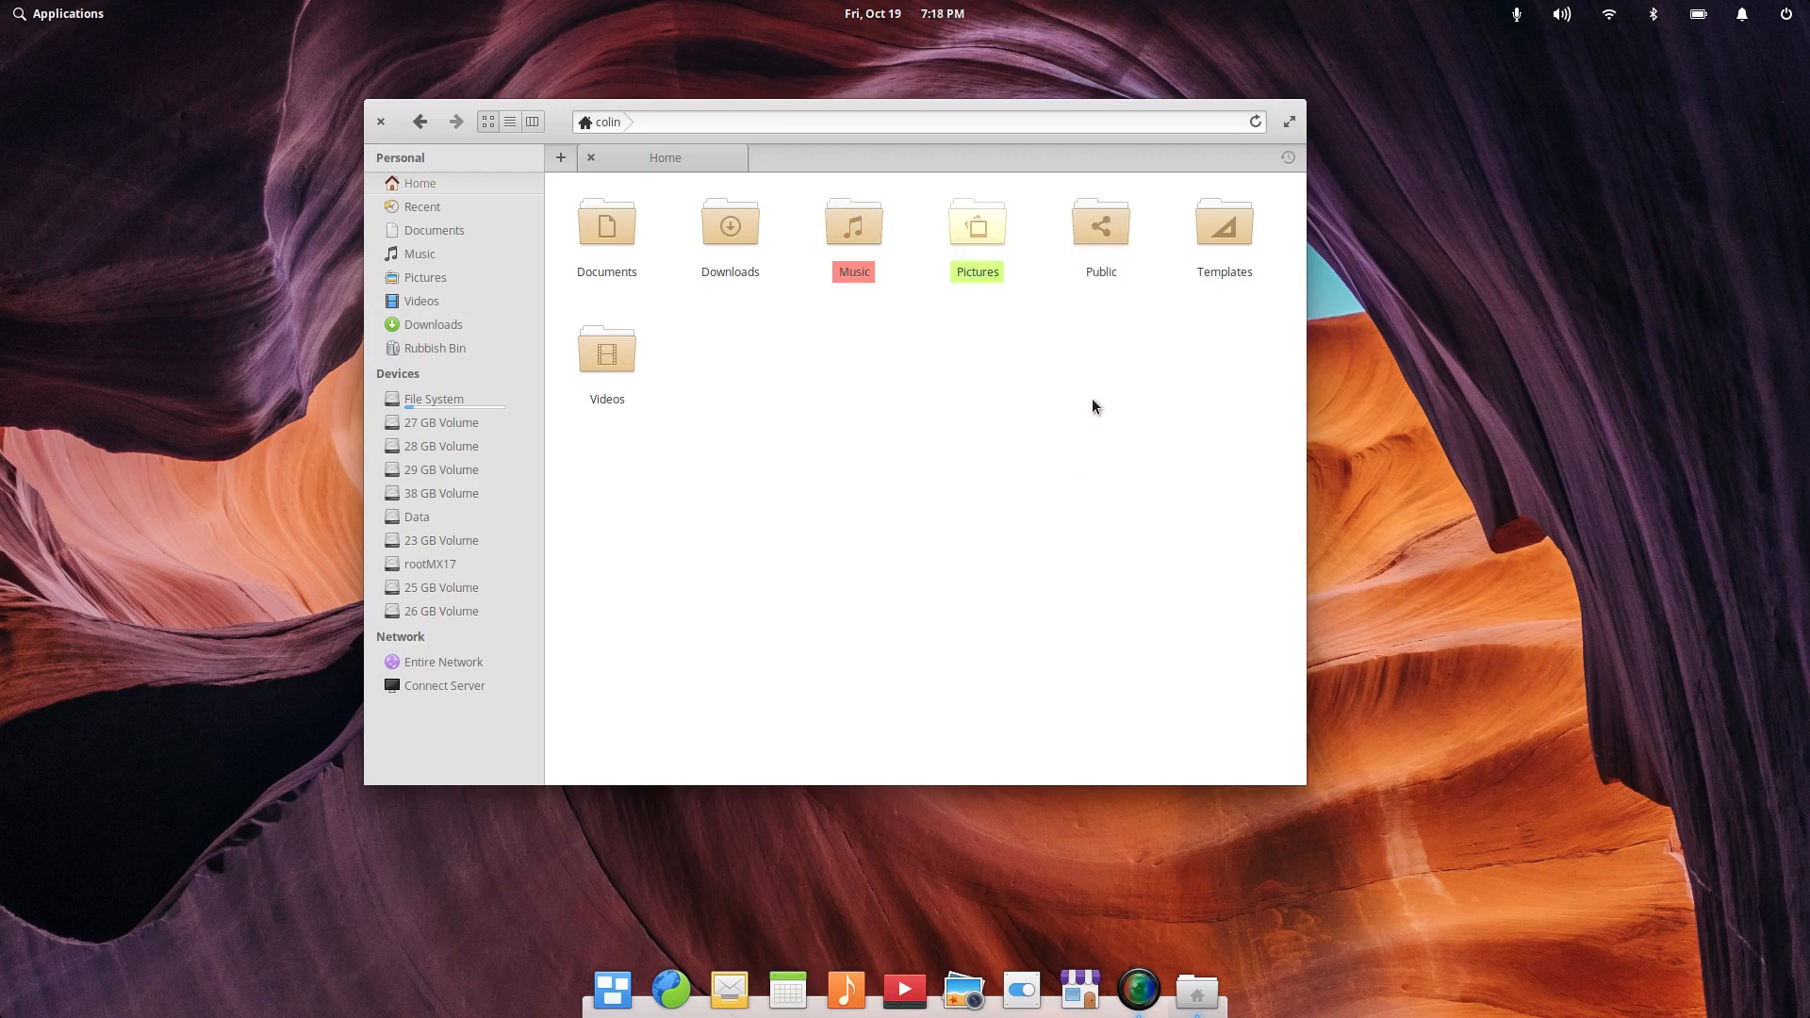
right_click(1089, 229)
left_click(937, 311)
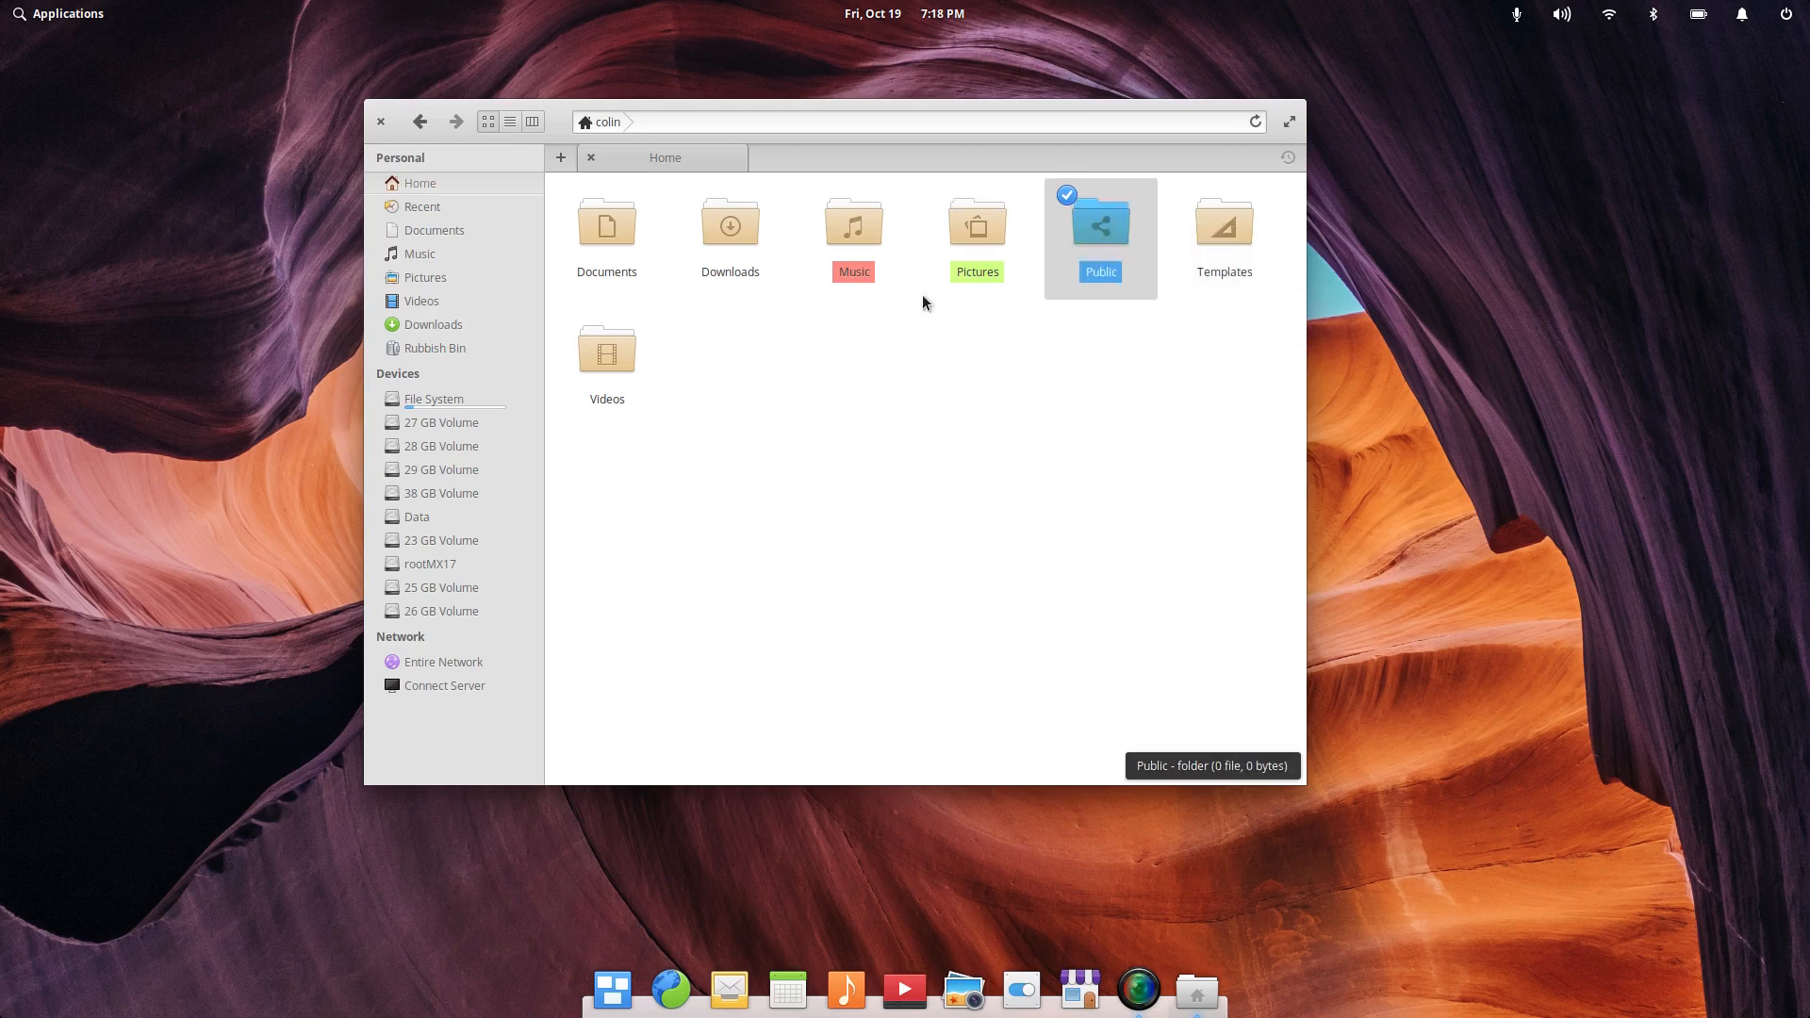
Step: Colour-tag the Downloads folder brown
left_click(741, 238)
right_click(741, 238)
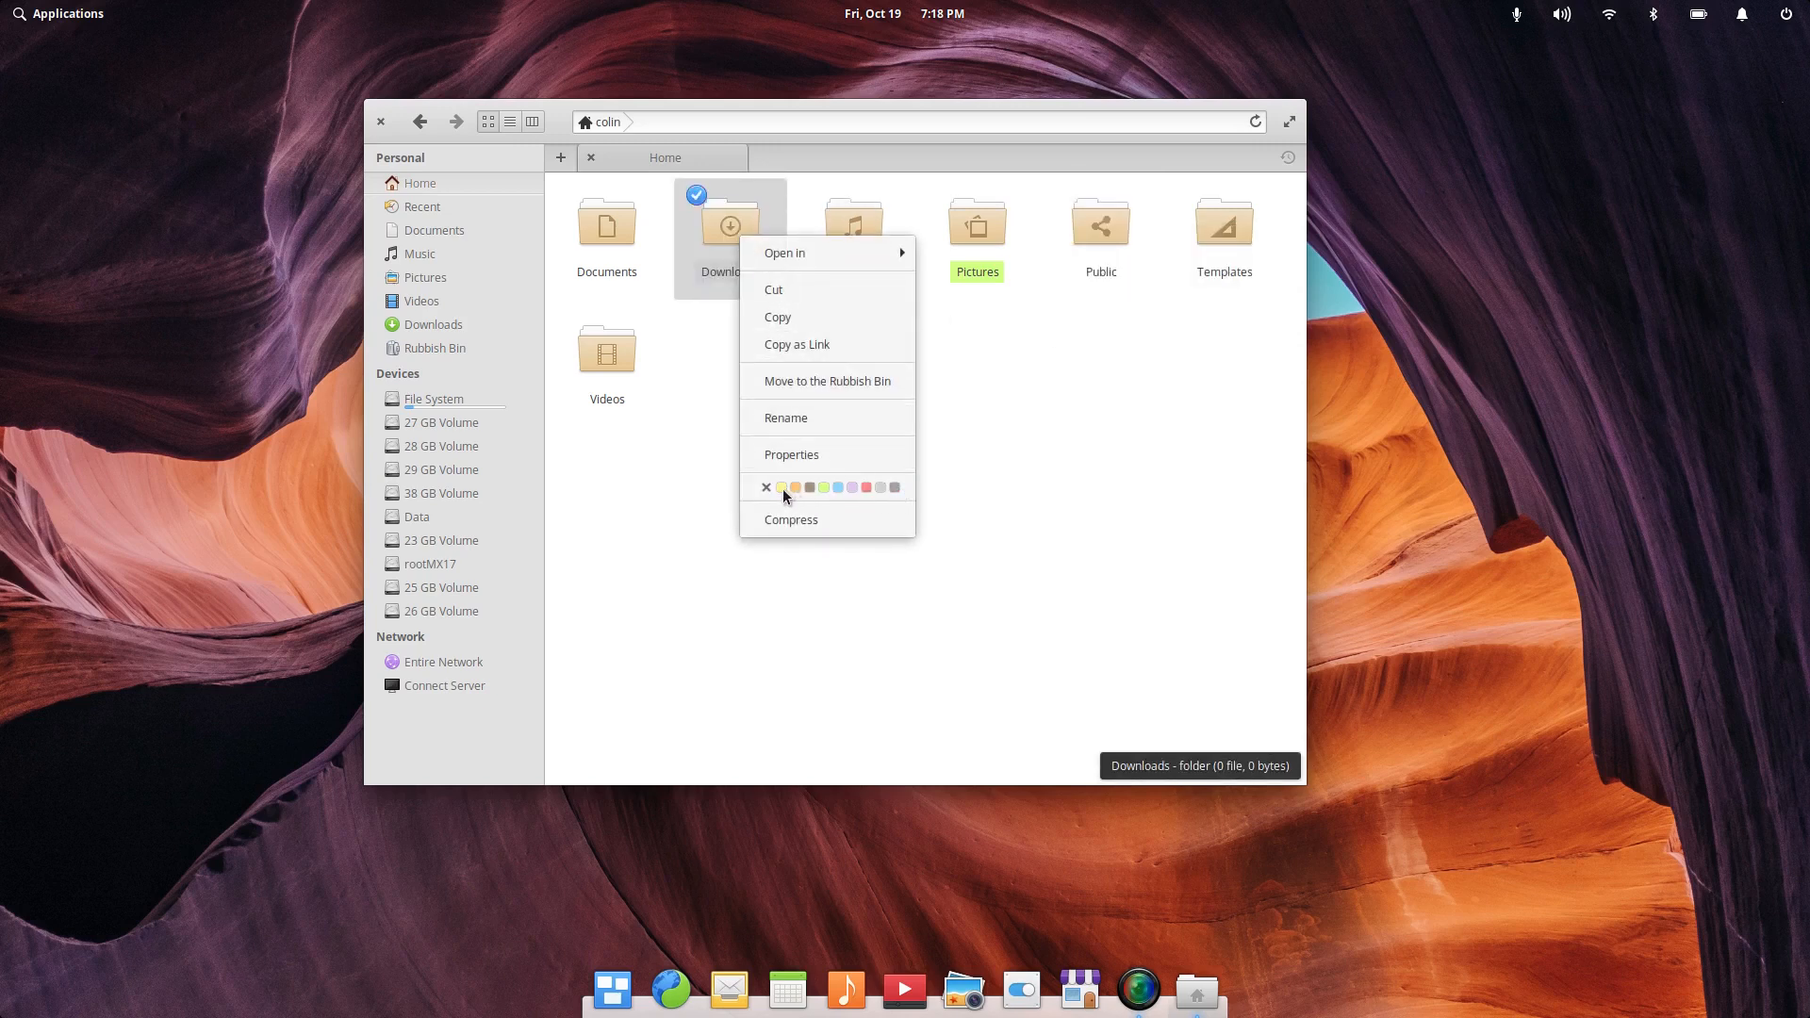
left_click(809, 487)
left_click(854, 481)
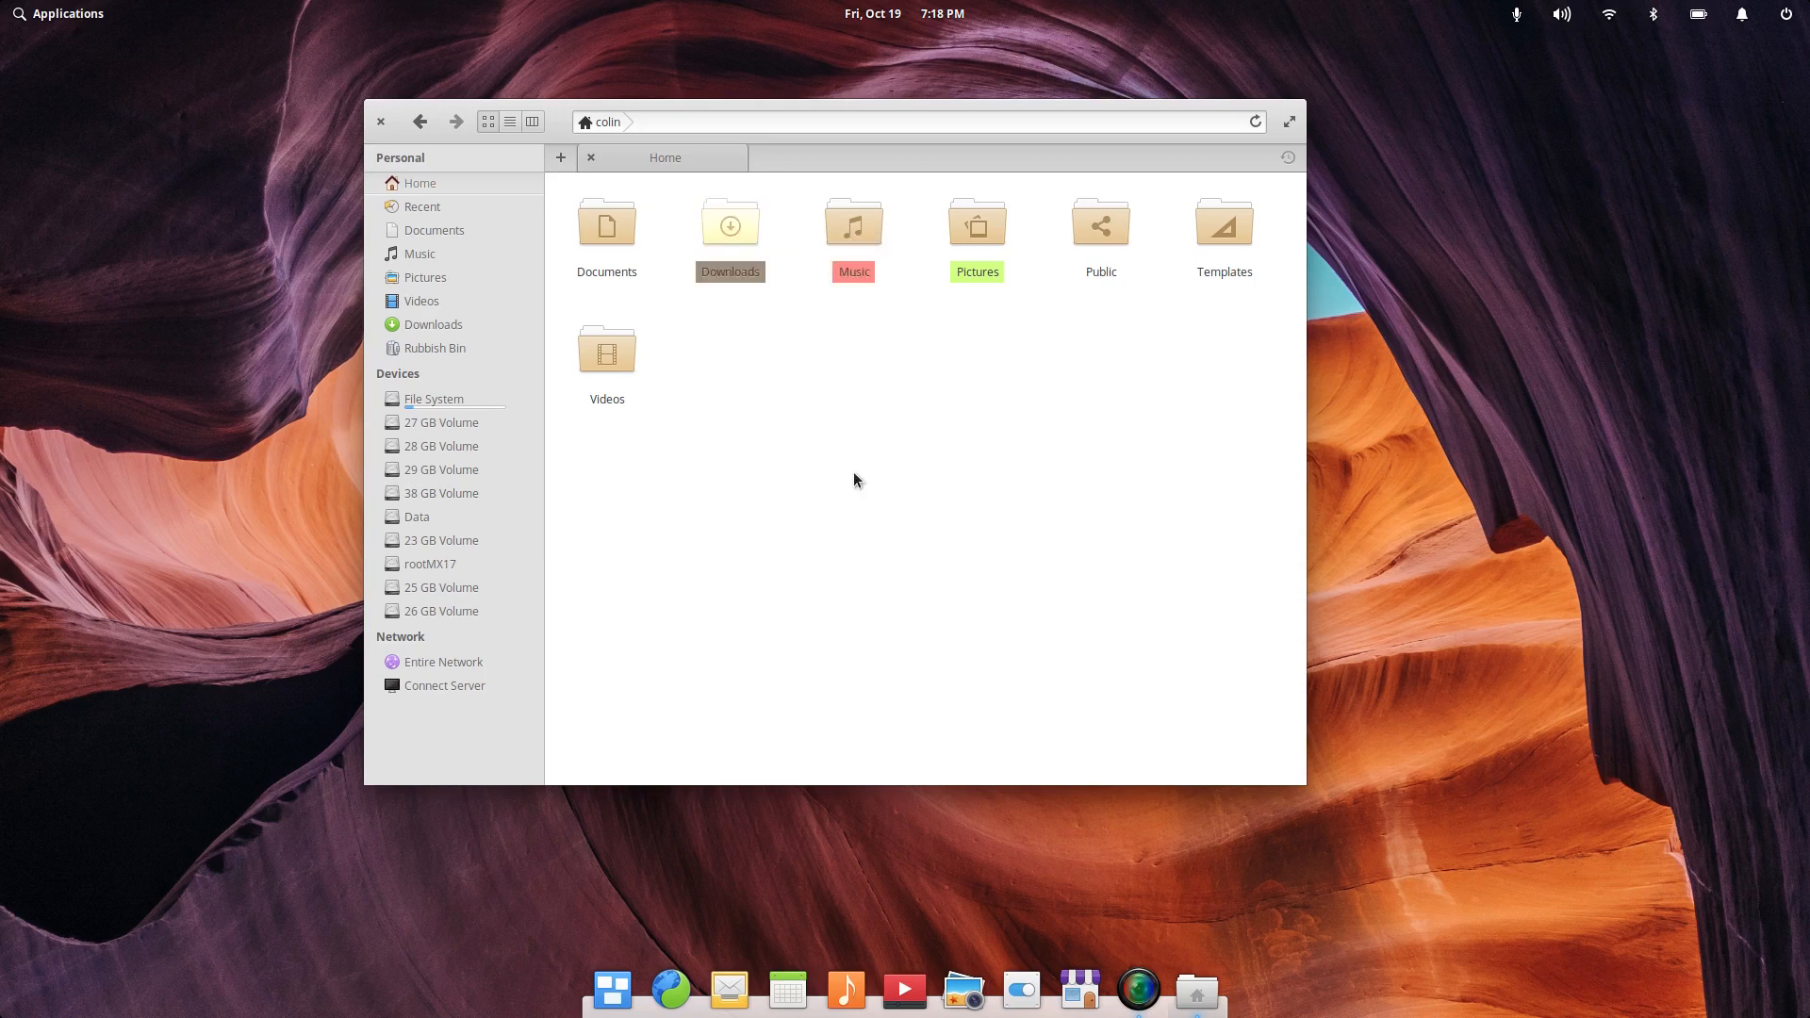
Step: Try to colour-tag the Documents folder with the dark grey at the end of the palette
right_click(588, 223)
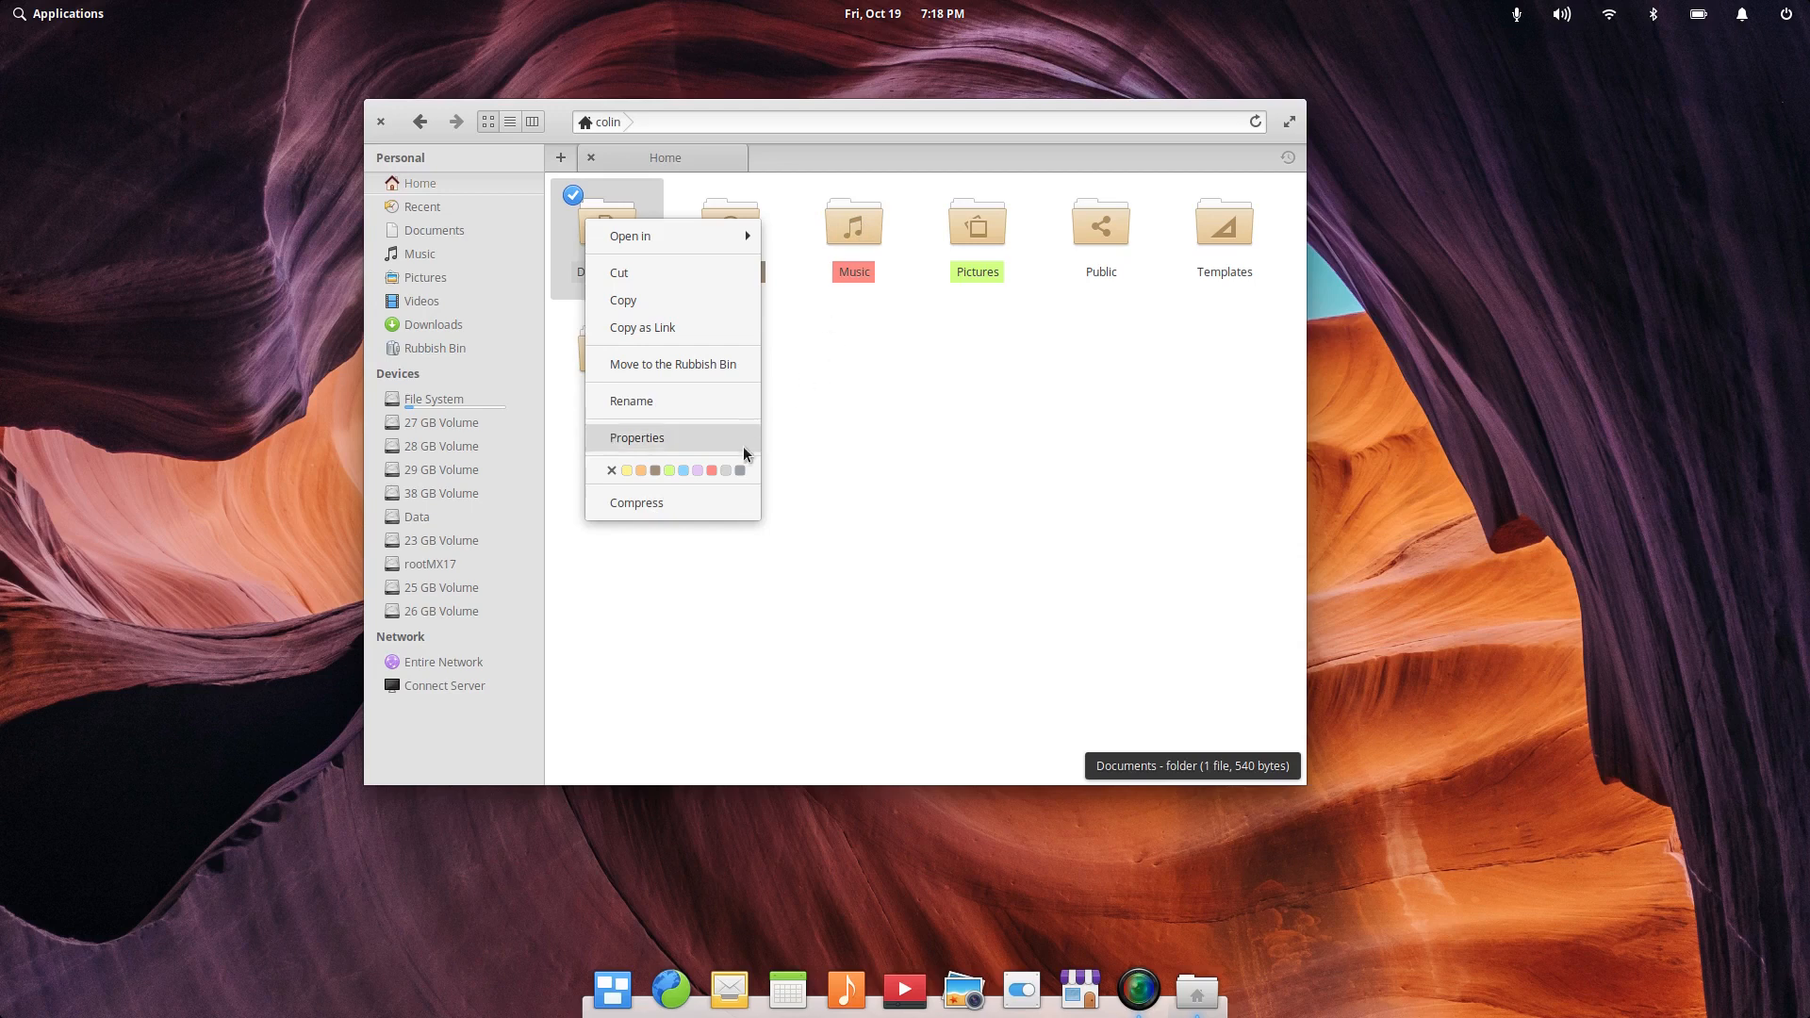
left_click(744, 470)
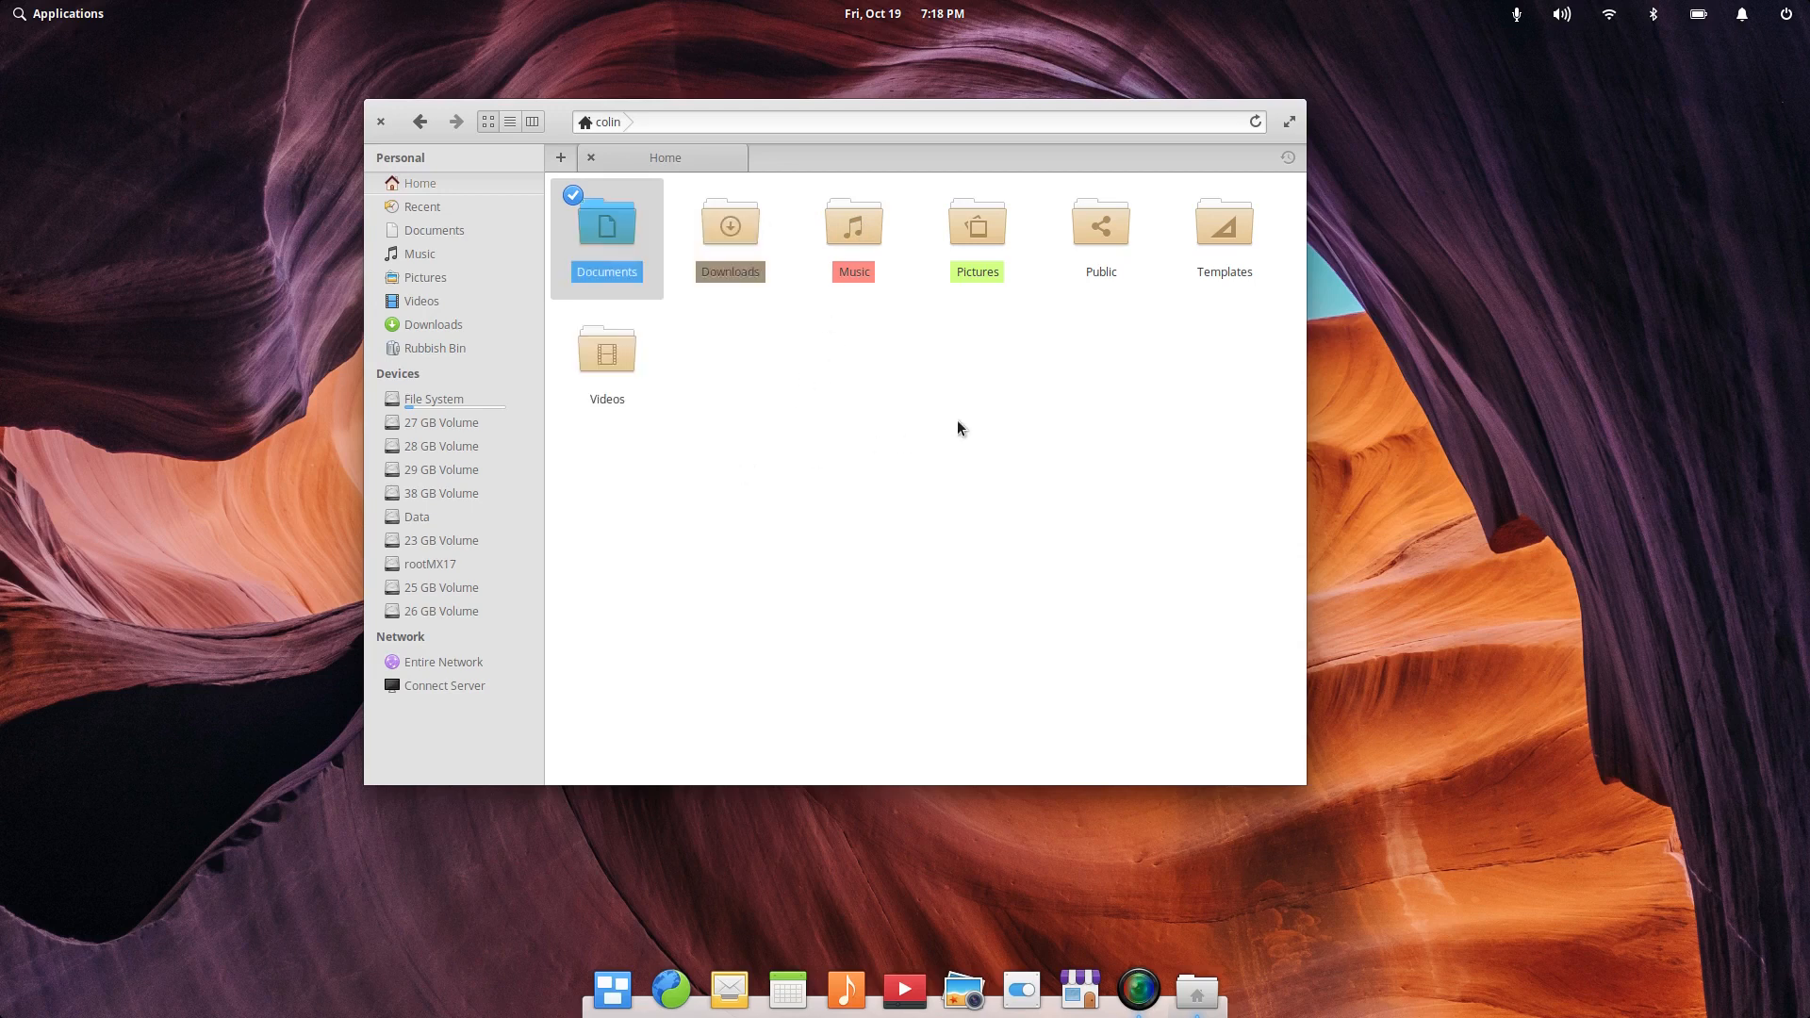
left_click(1056, 457)
right_click(604, 217)
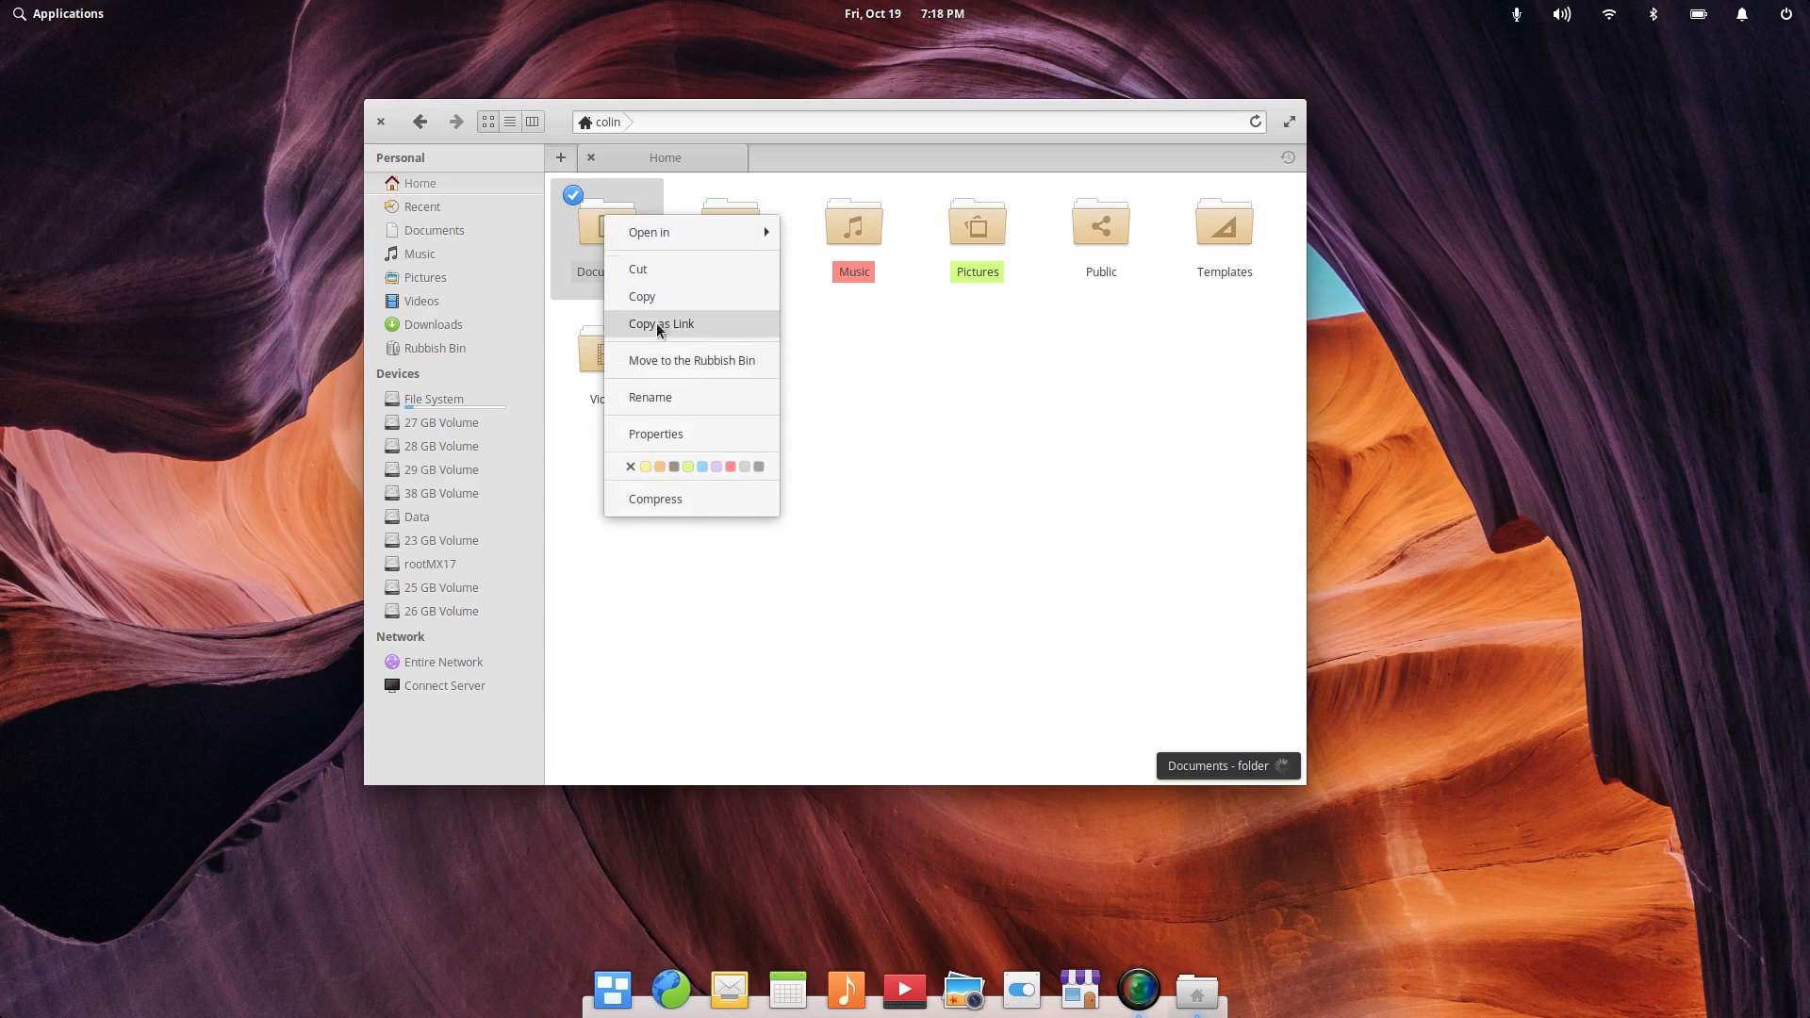
left_click(757, 469)
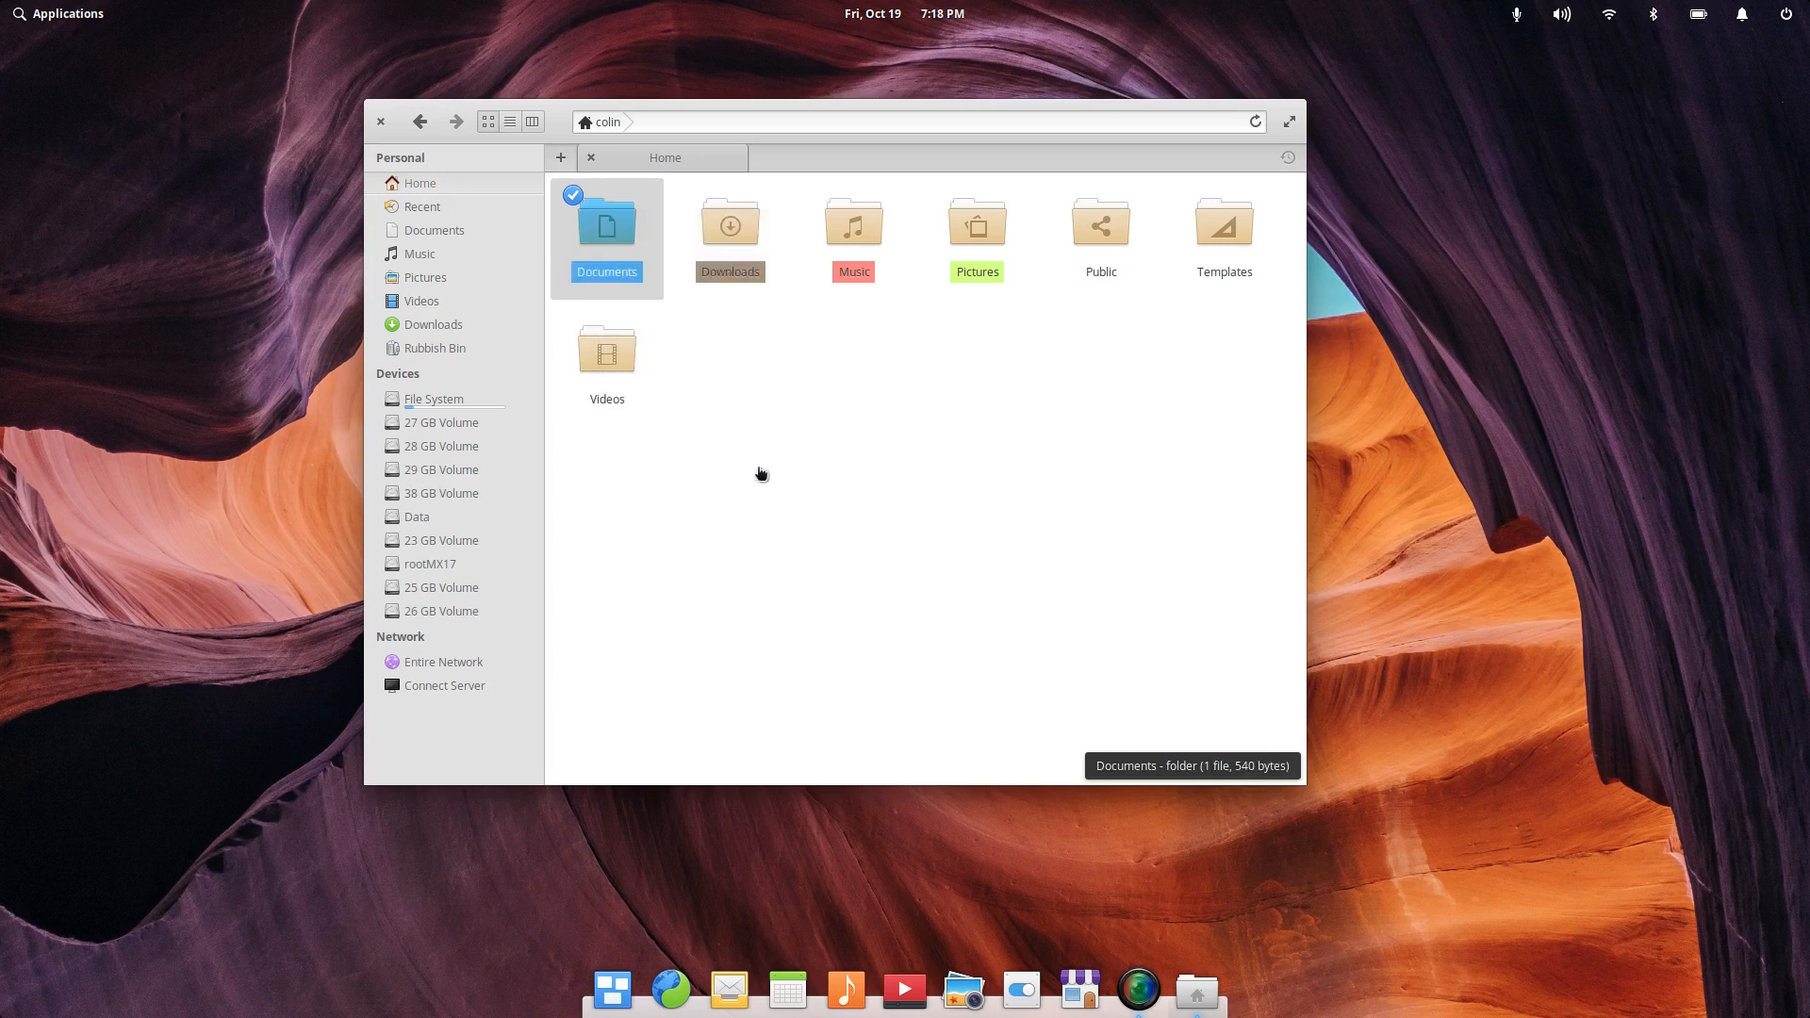
left_click(838, 454)
Step: Remove the colour tags from the Documents and Downloads folders
right_click(622, 212)
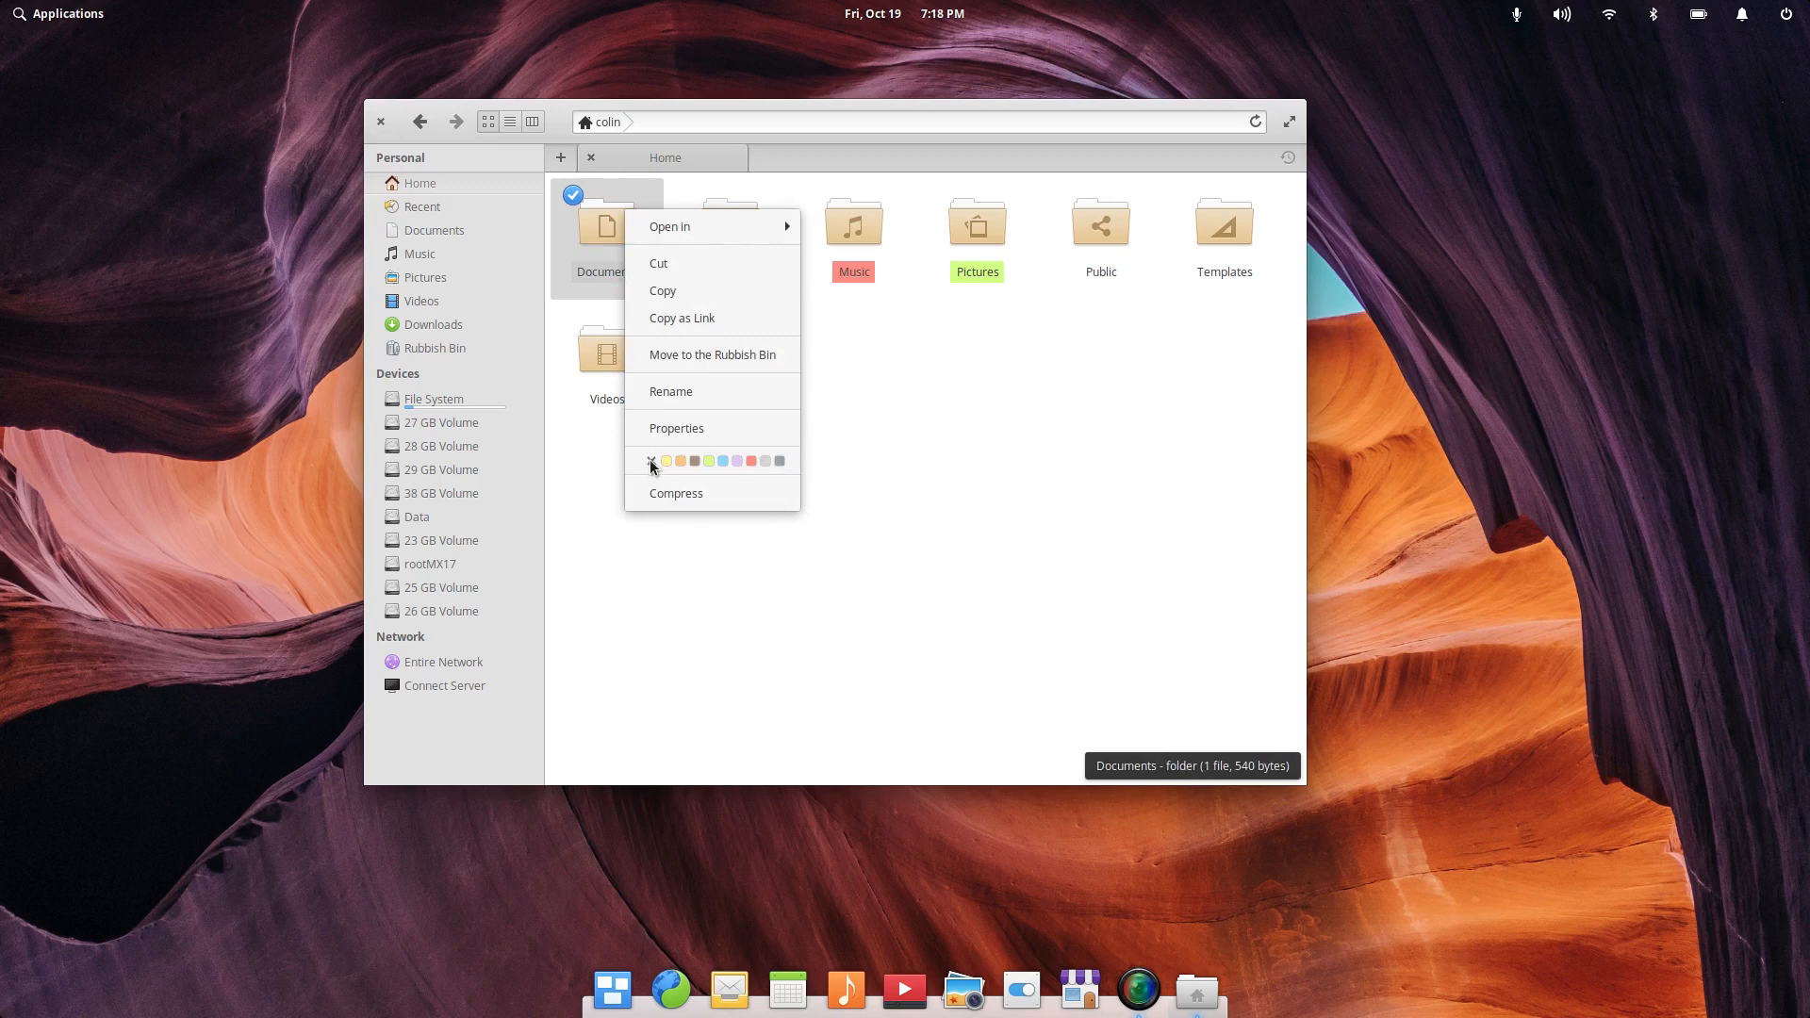
left_click(651, 461)
right_click(728, 233)
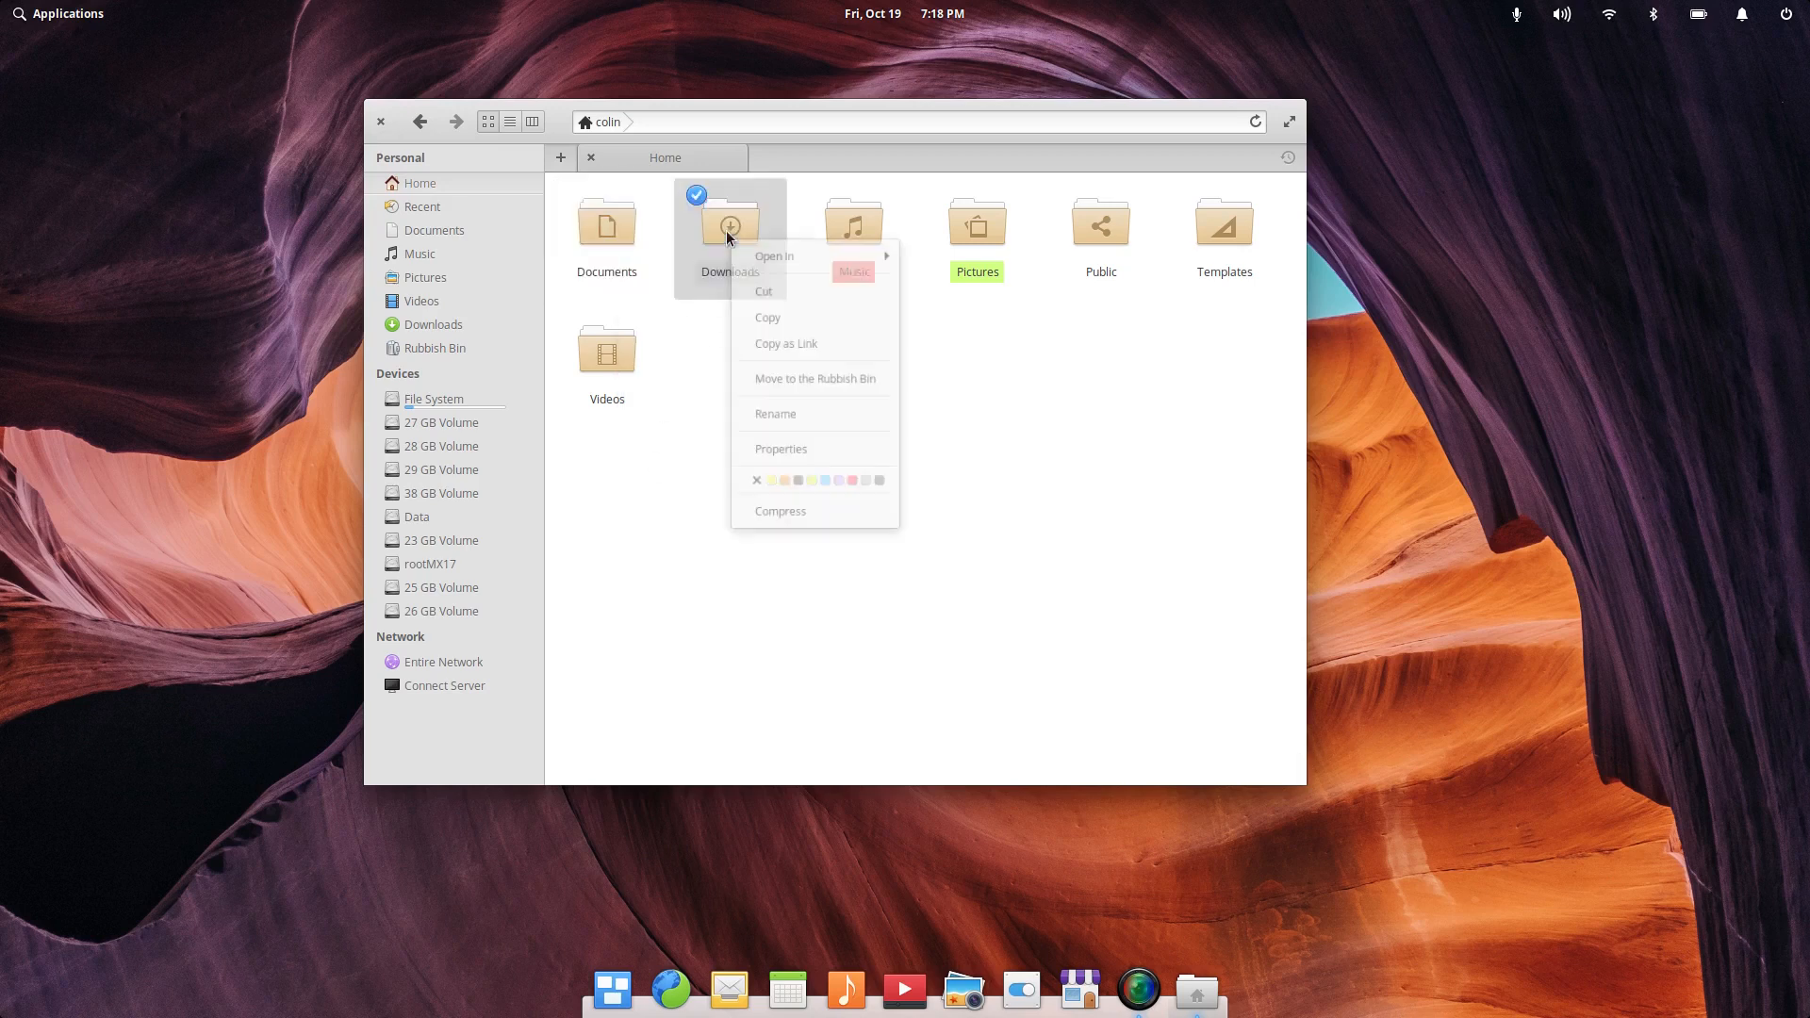
left_click(754, 485)
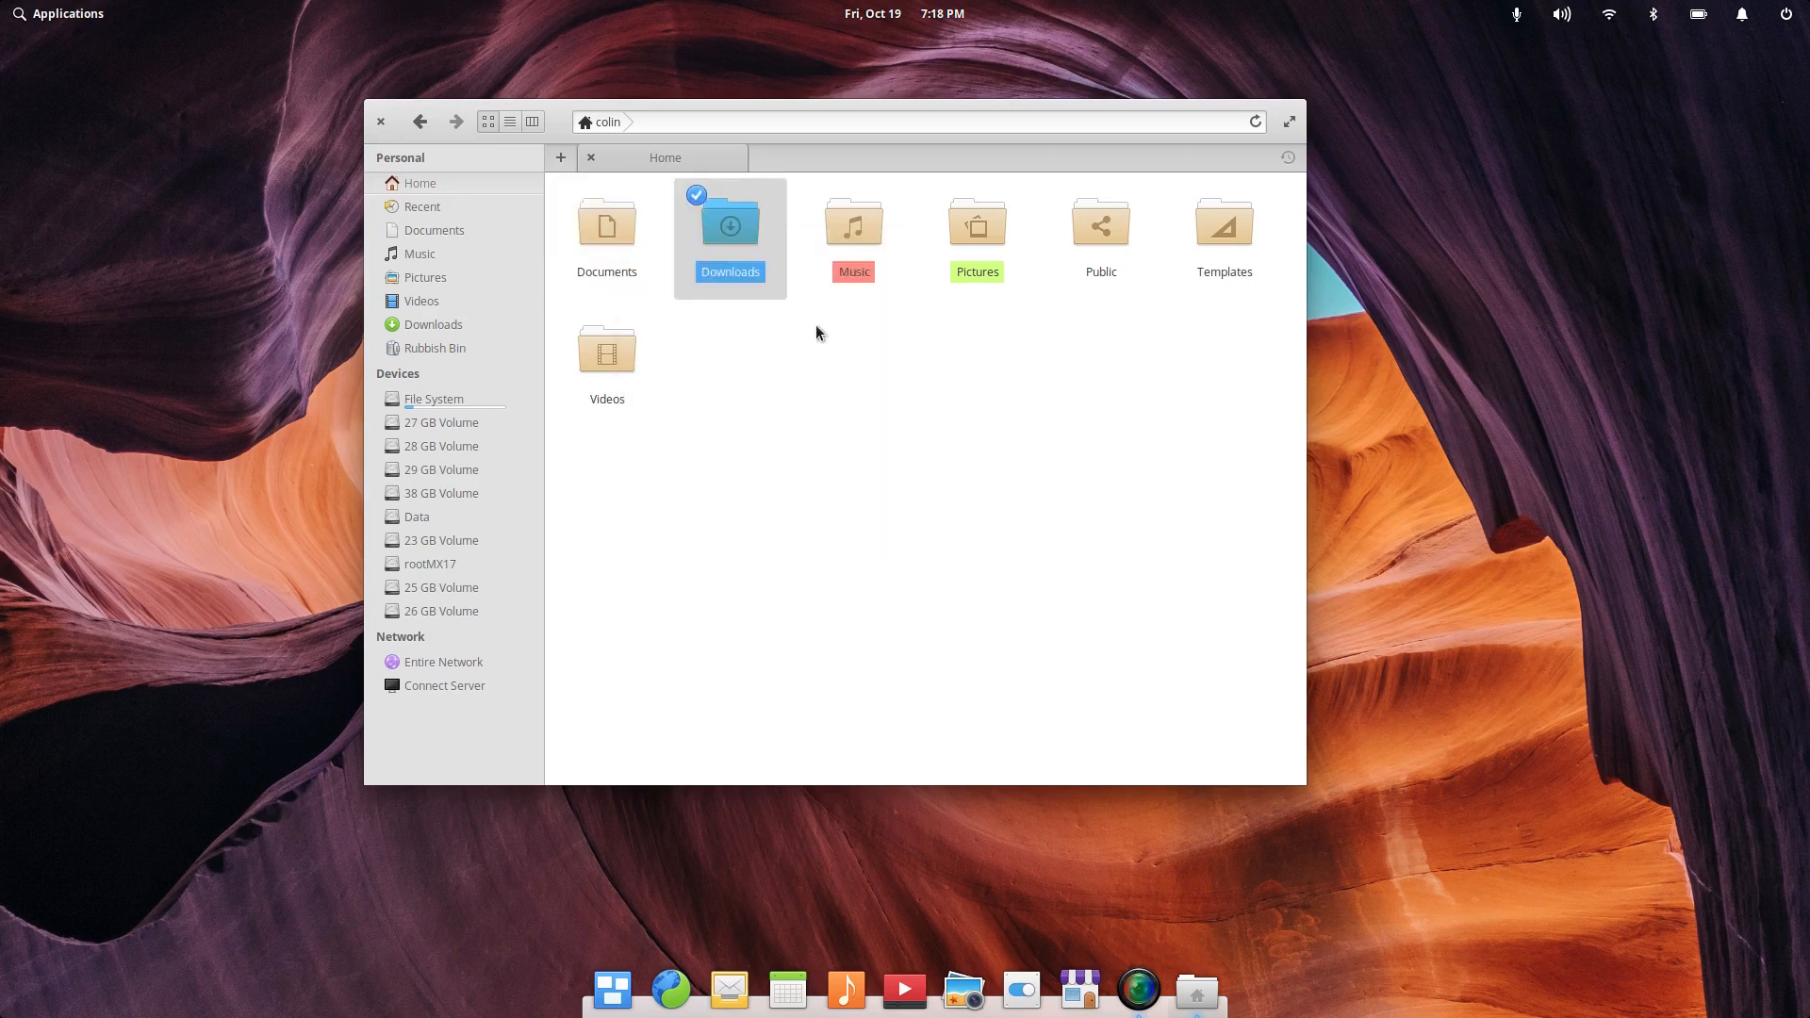
Step: Remove the colour tags from the Music and Pictures folders
right_click(854, 232)
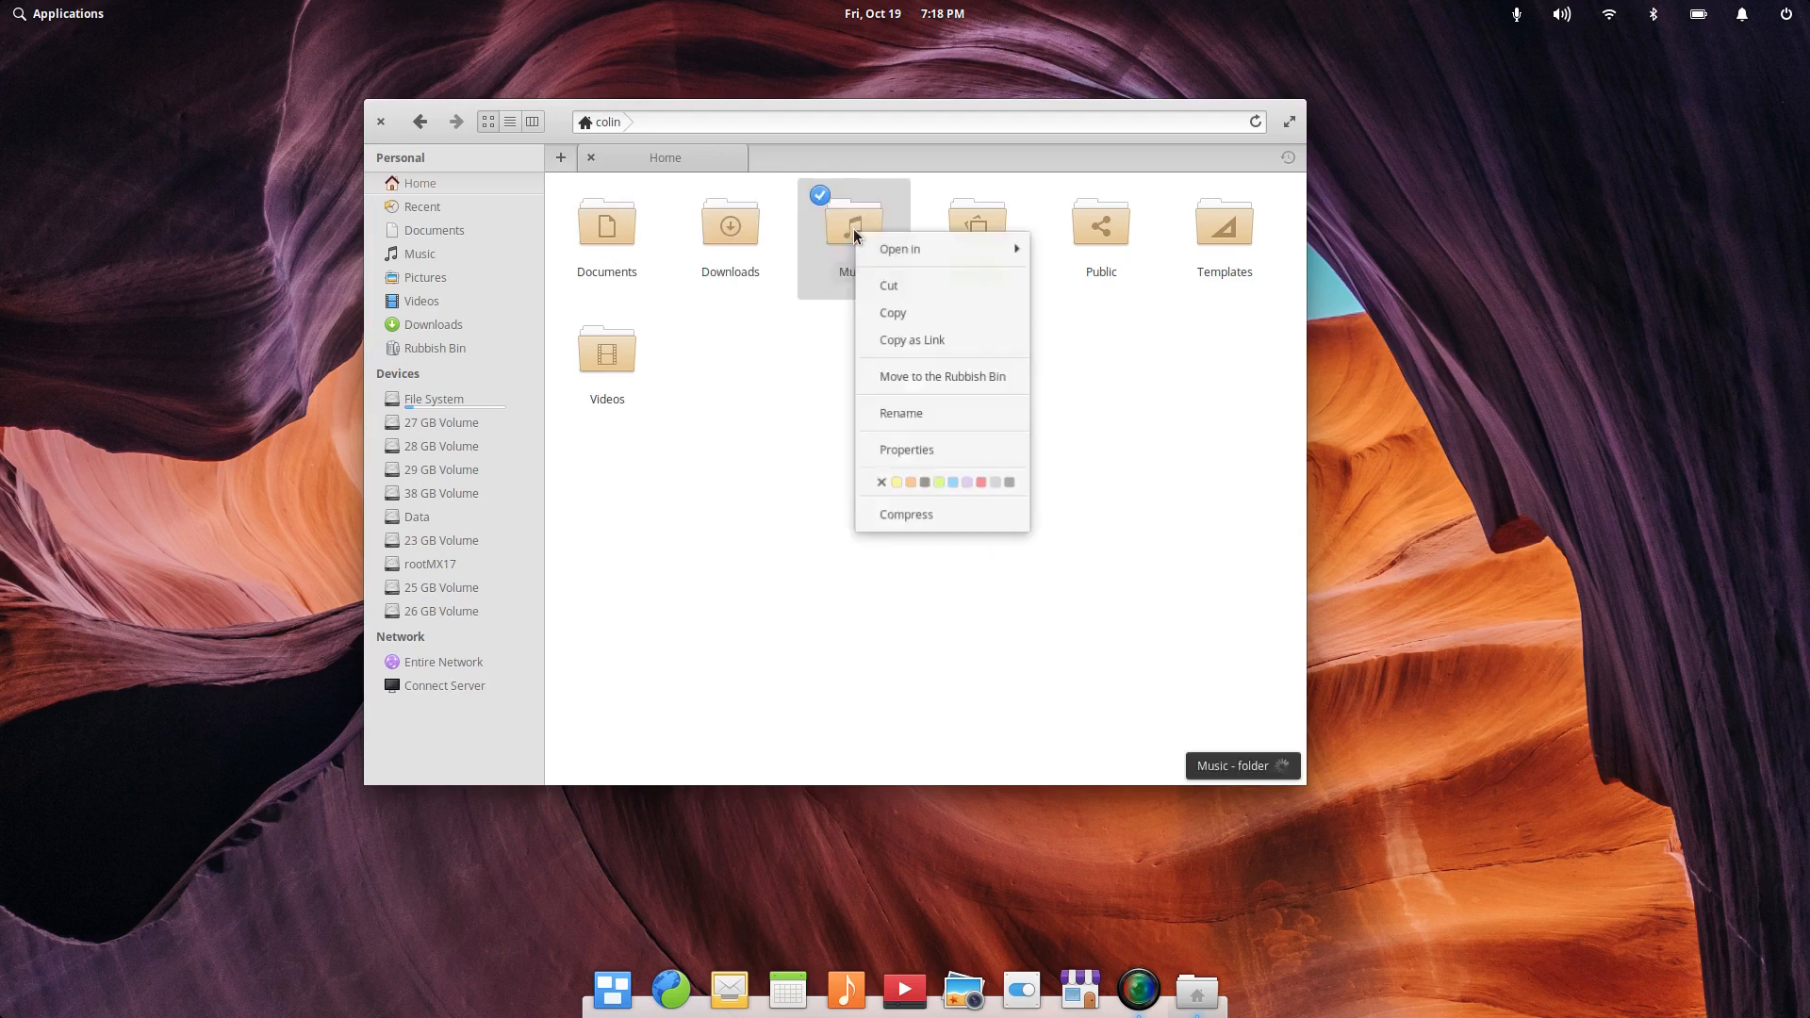
left_click(881, 483)
left_click(980, 233)
right_click(980, 234)
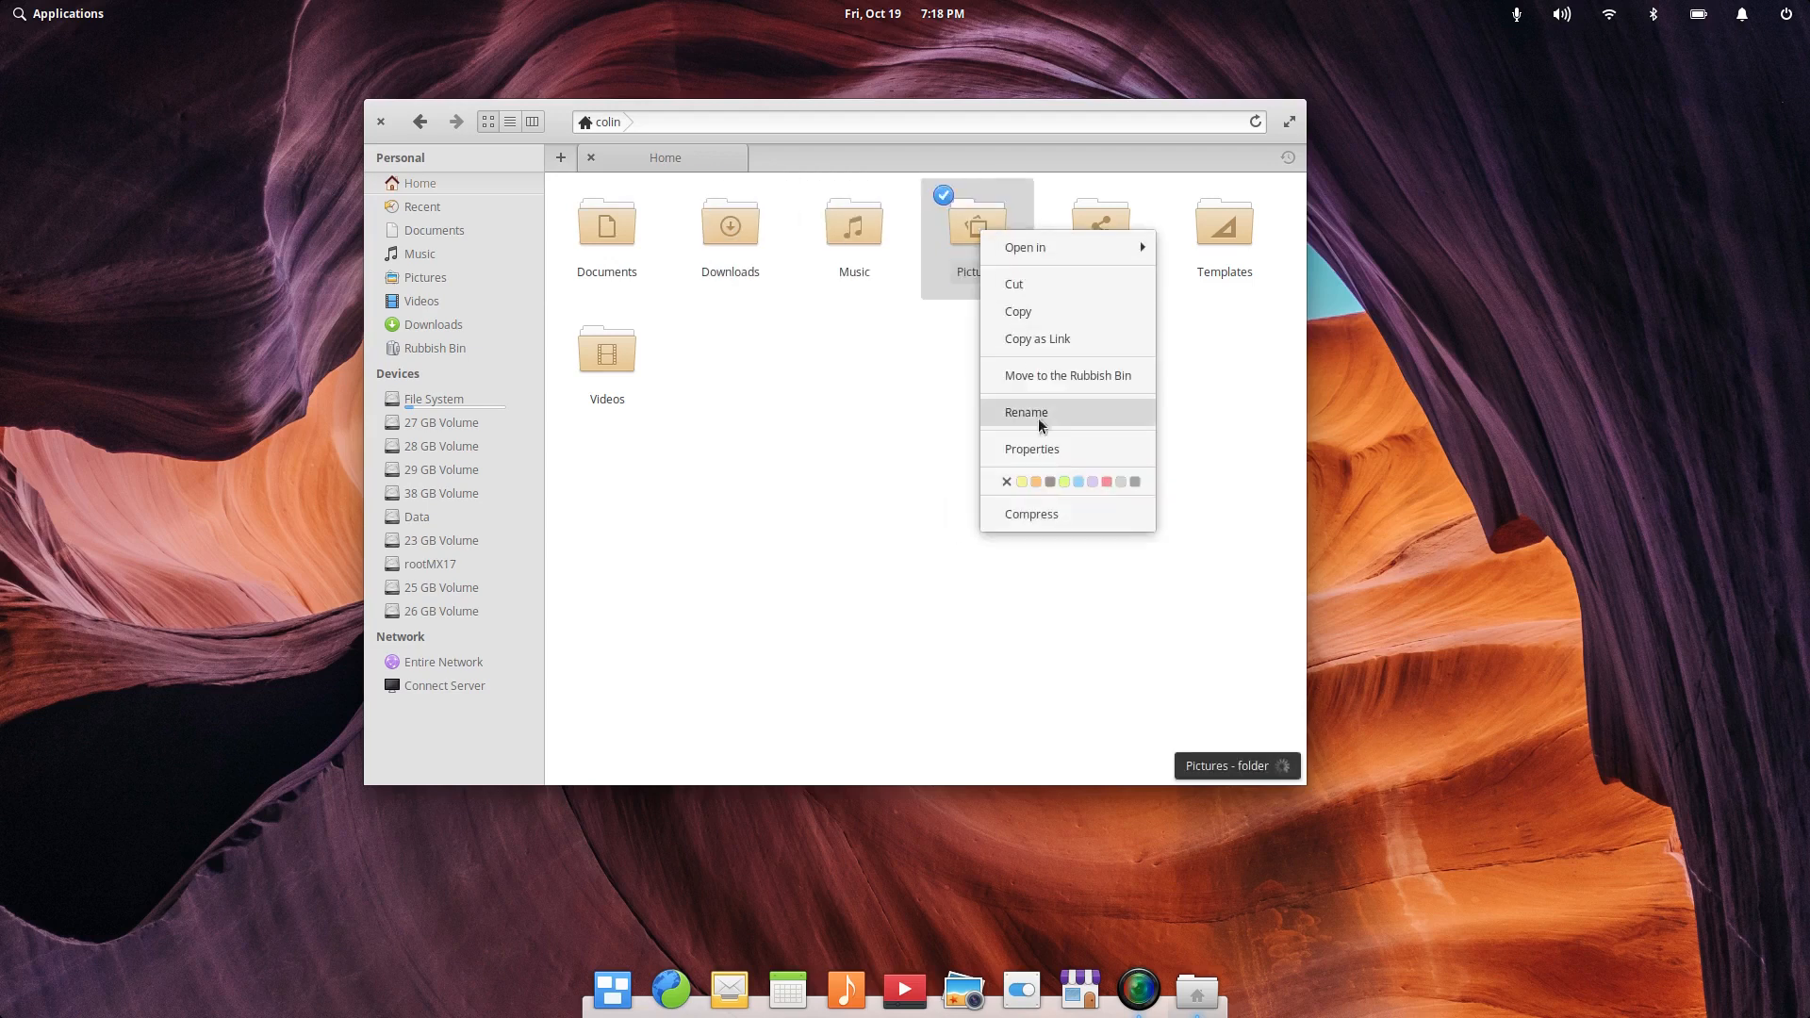
left_click(1010, 484)
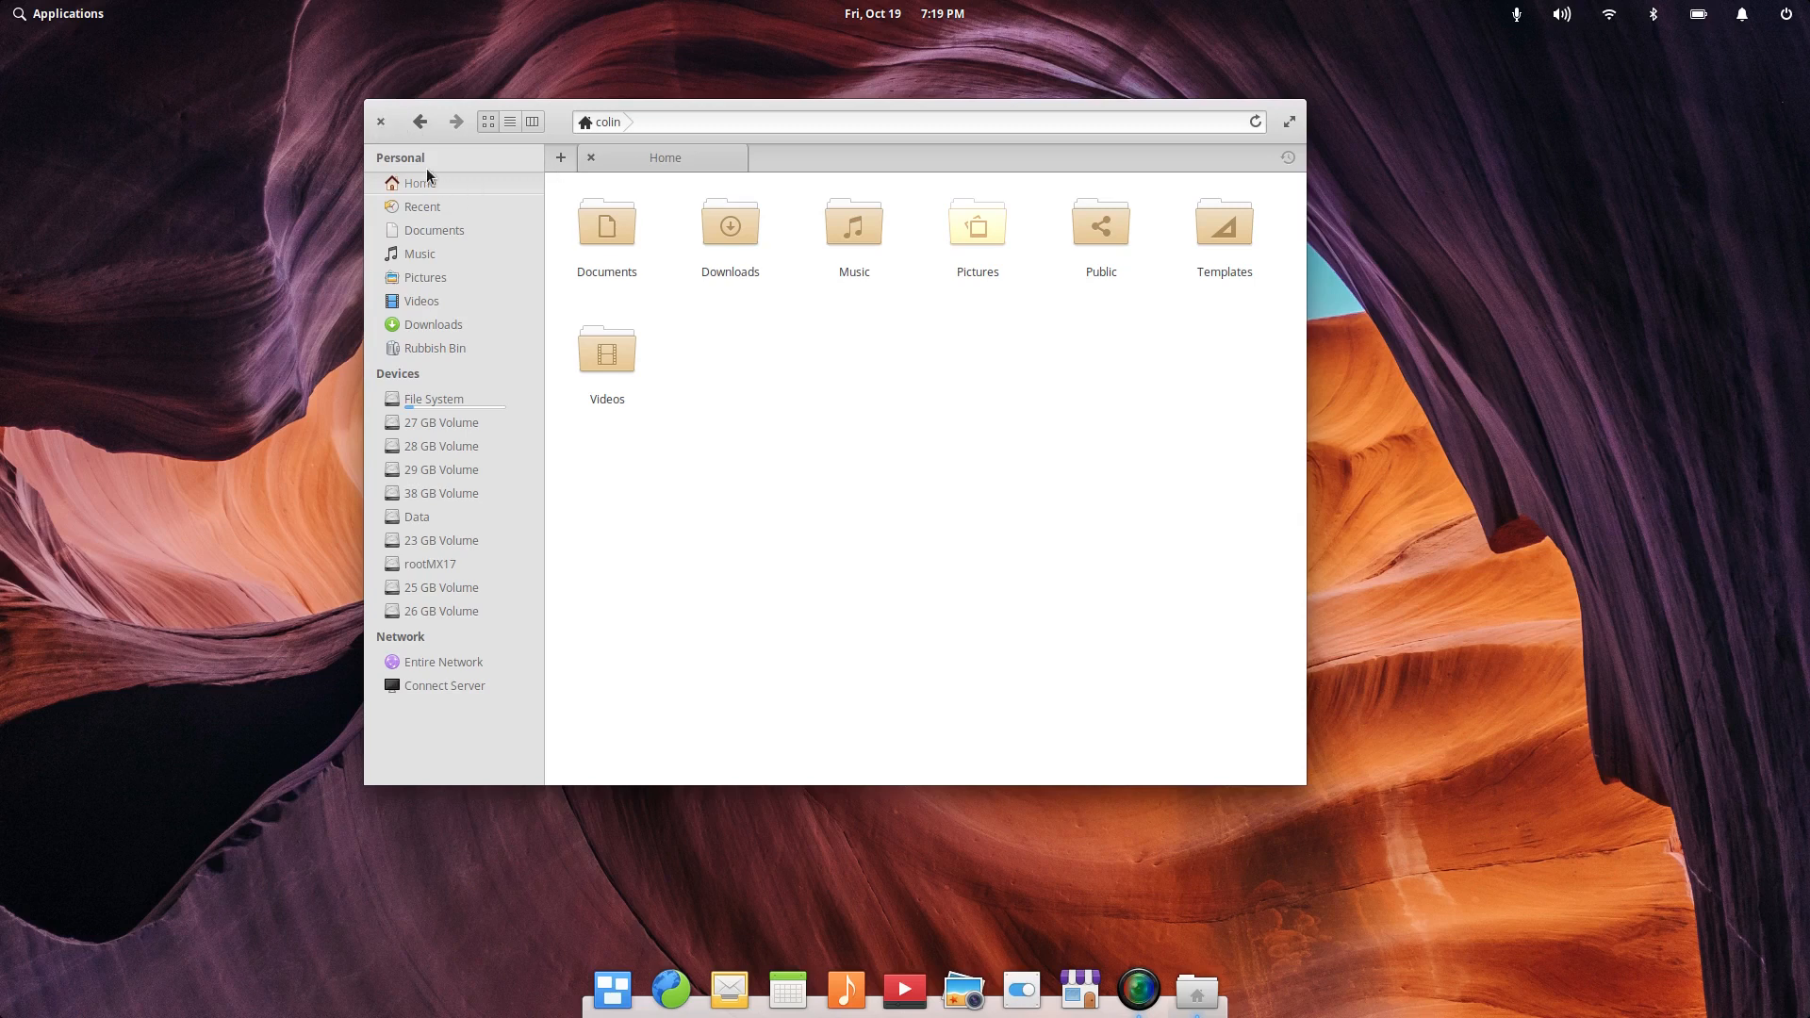
Step: Restart Files from the applications launcher, open the Documents folder, and close the window
left_click(381, 122)
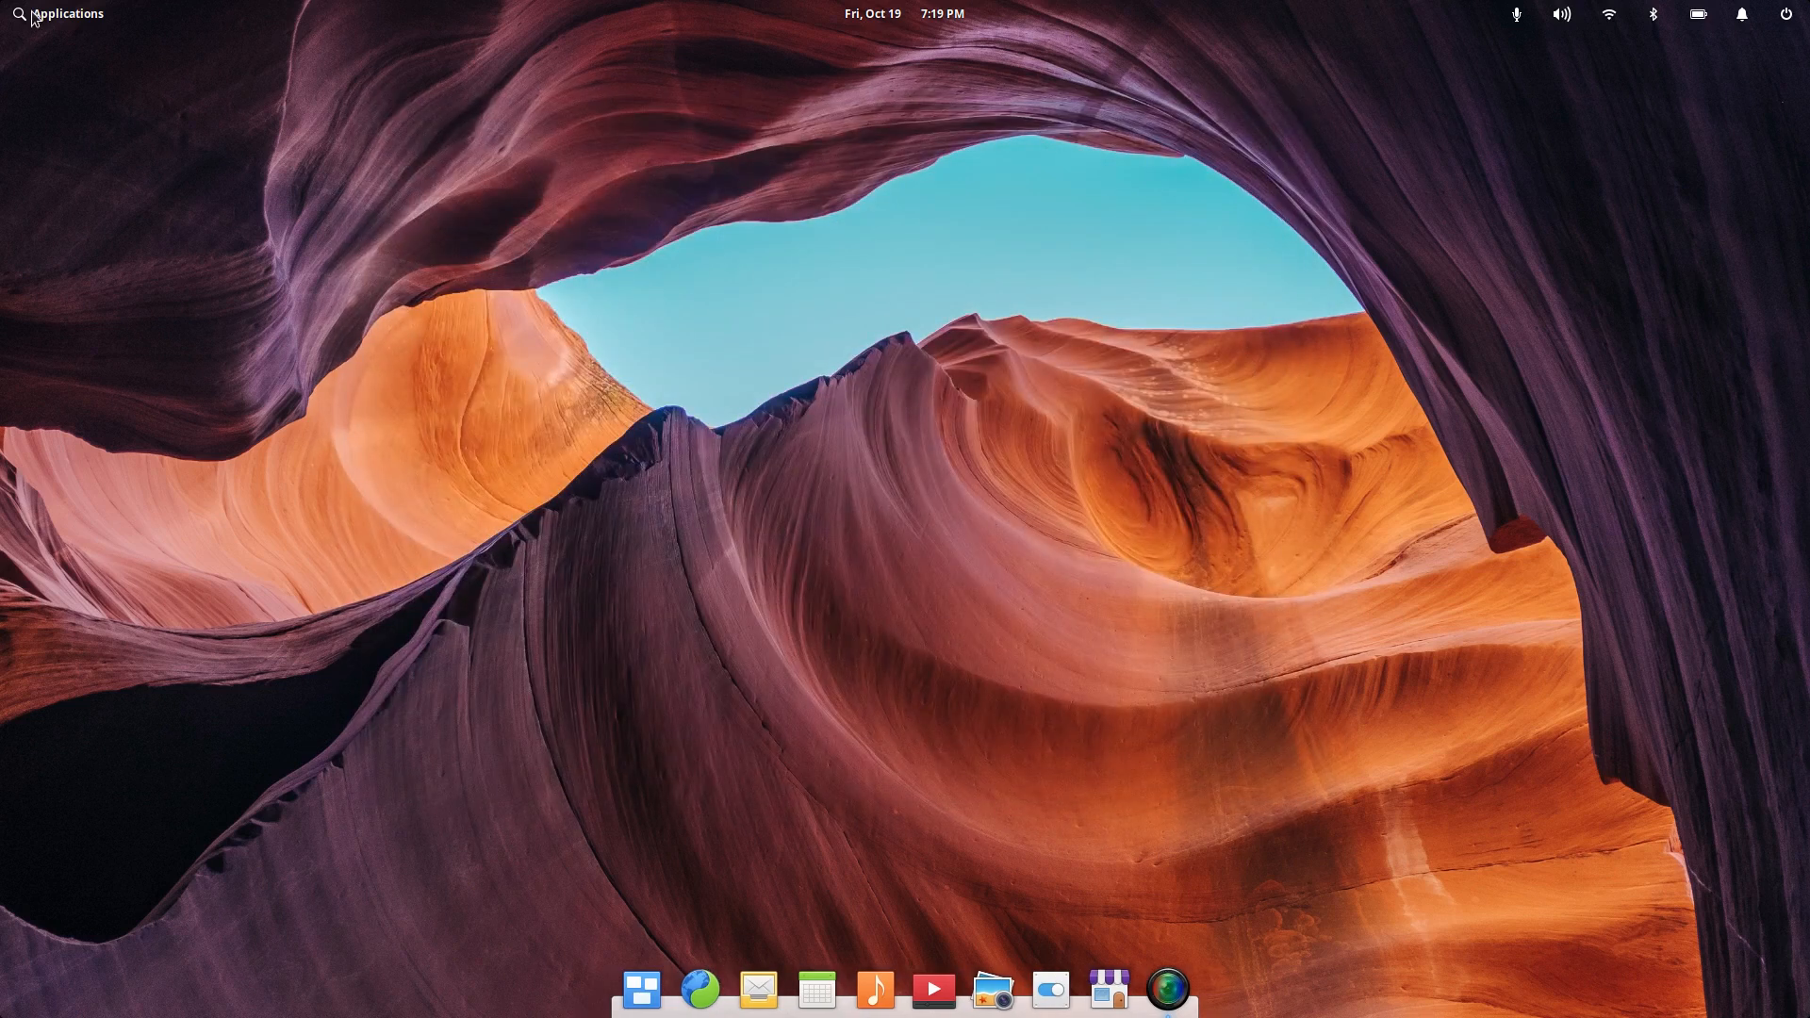
left_click(34, 15)
left_click(203, 269)
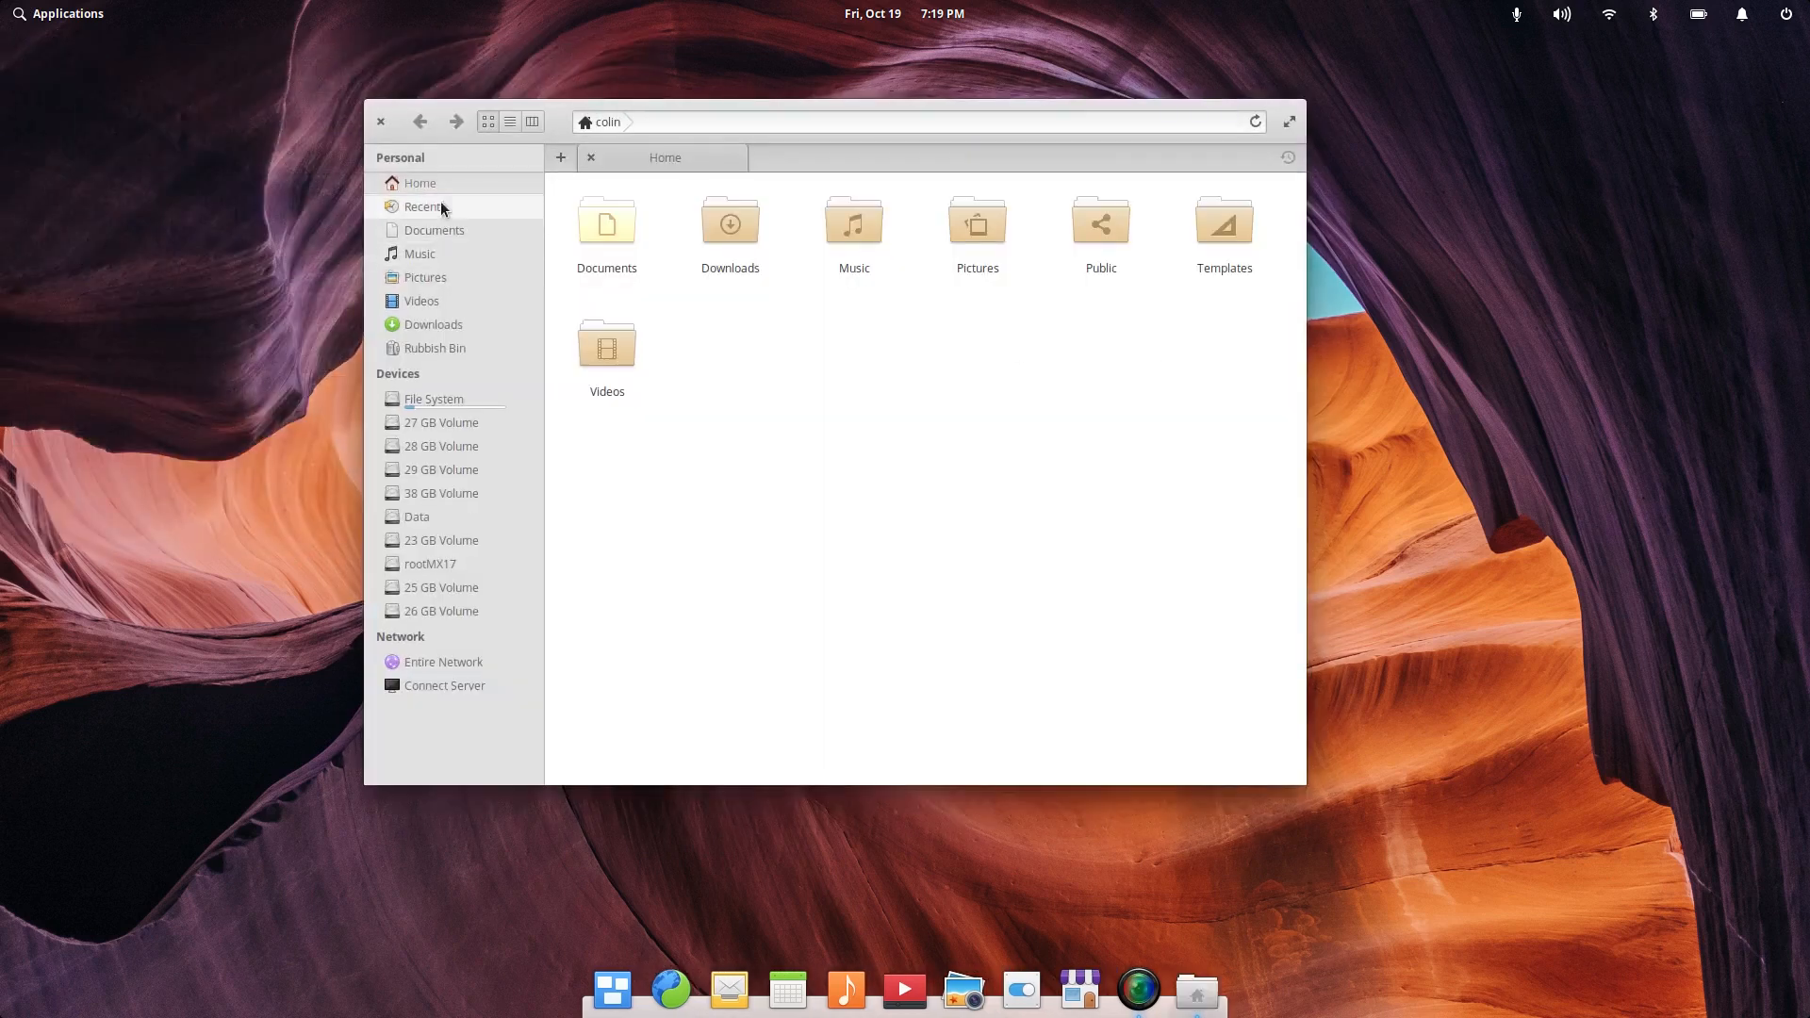
left_click(605, 238)
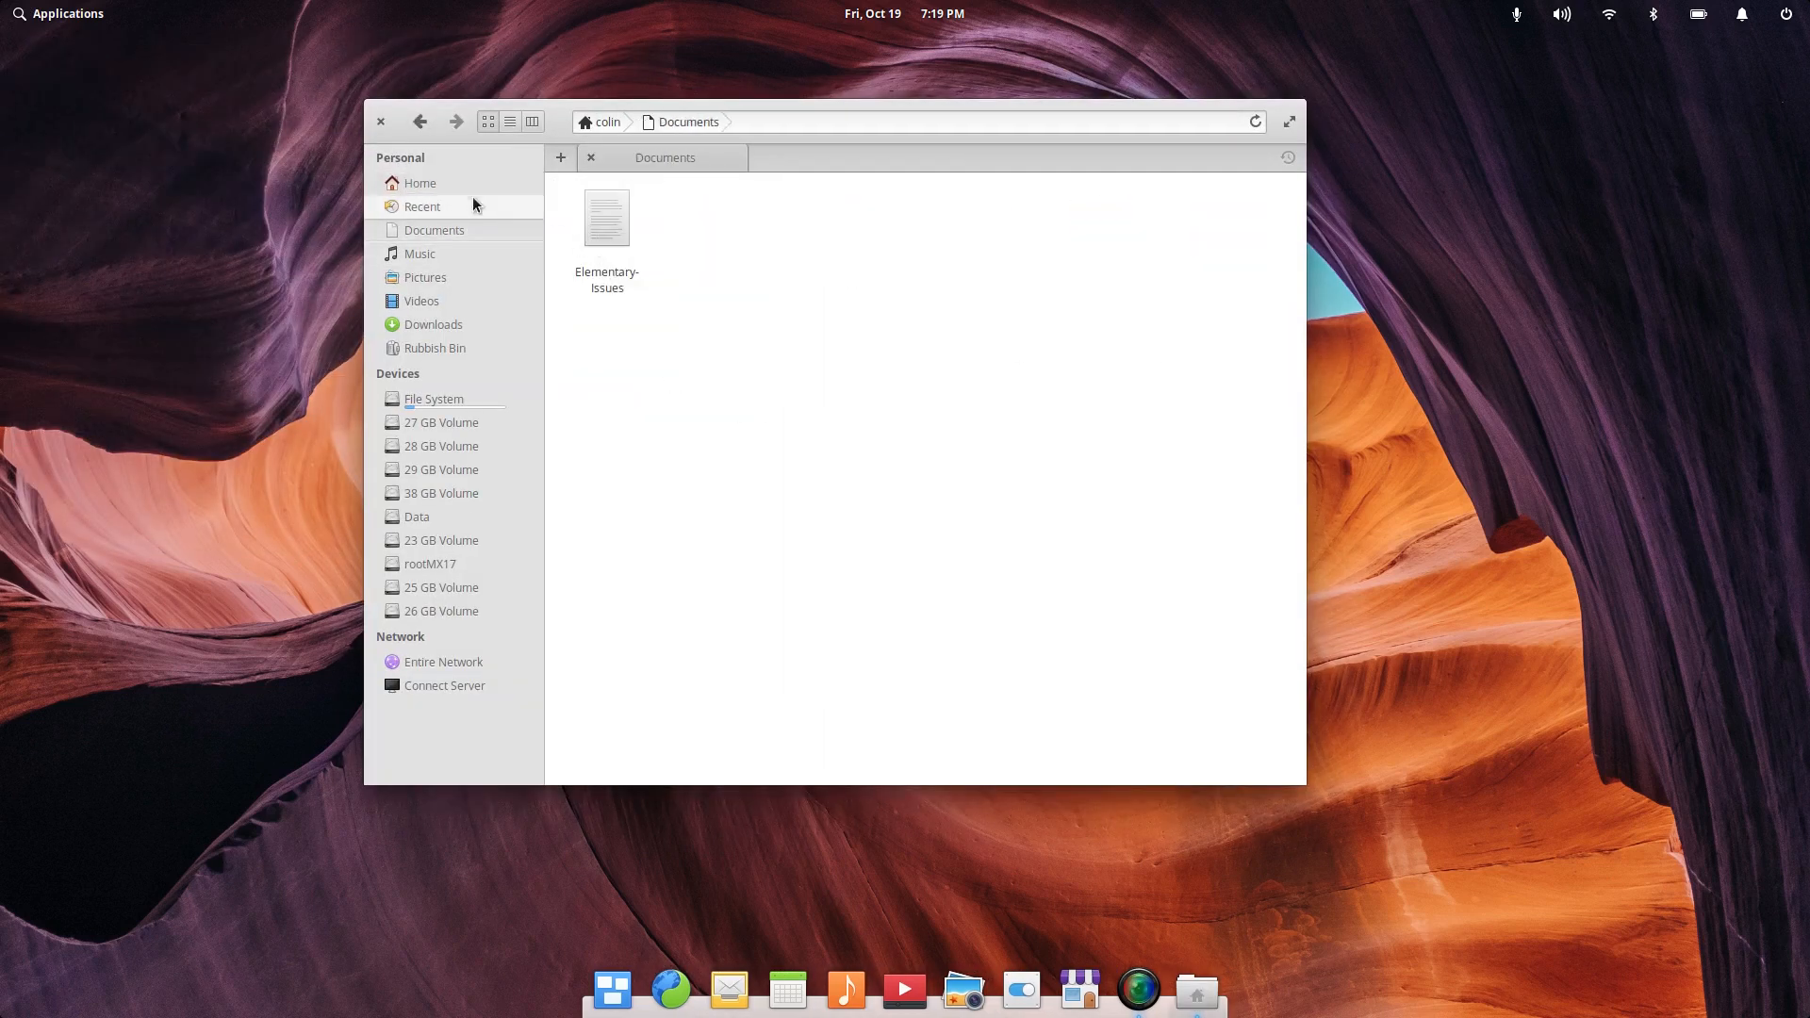
left_click(380, 121)
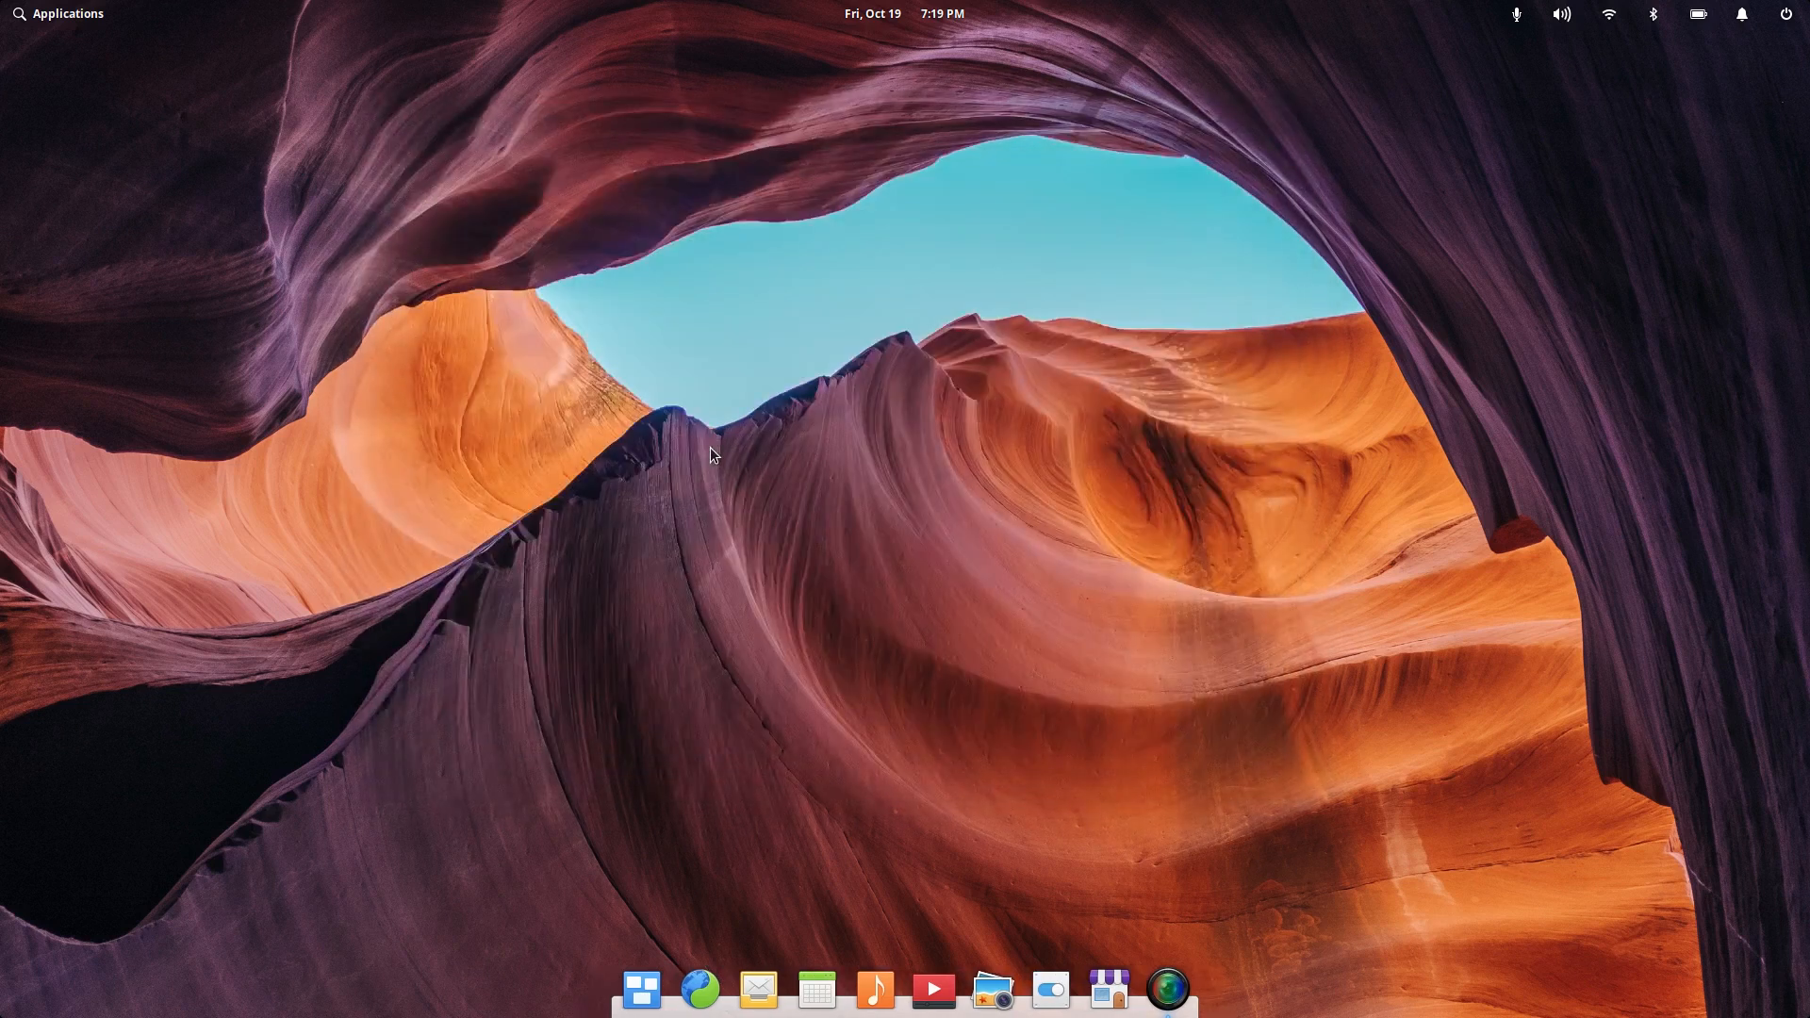
Step: Add Files from the applications launcher to the dock
left_click(74, 17)
right_click(206, 260)
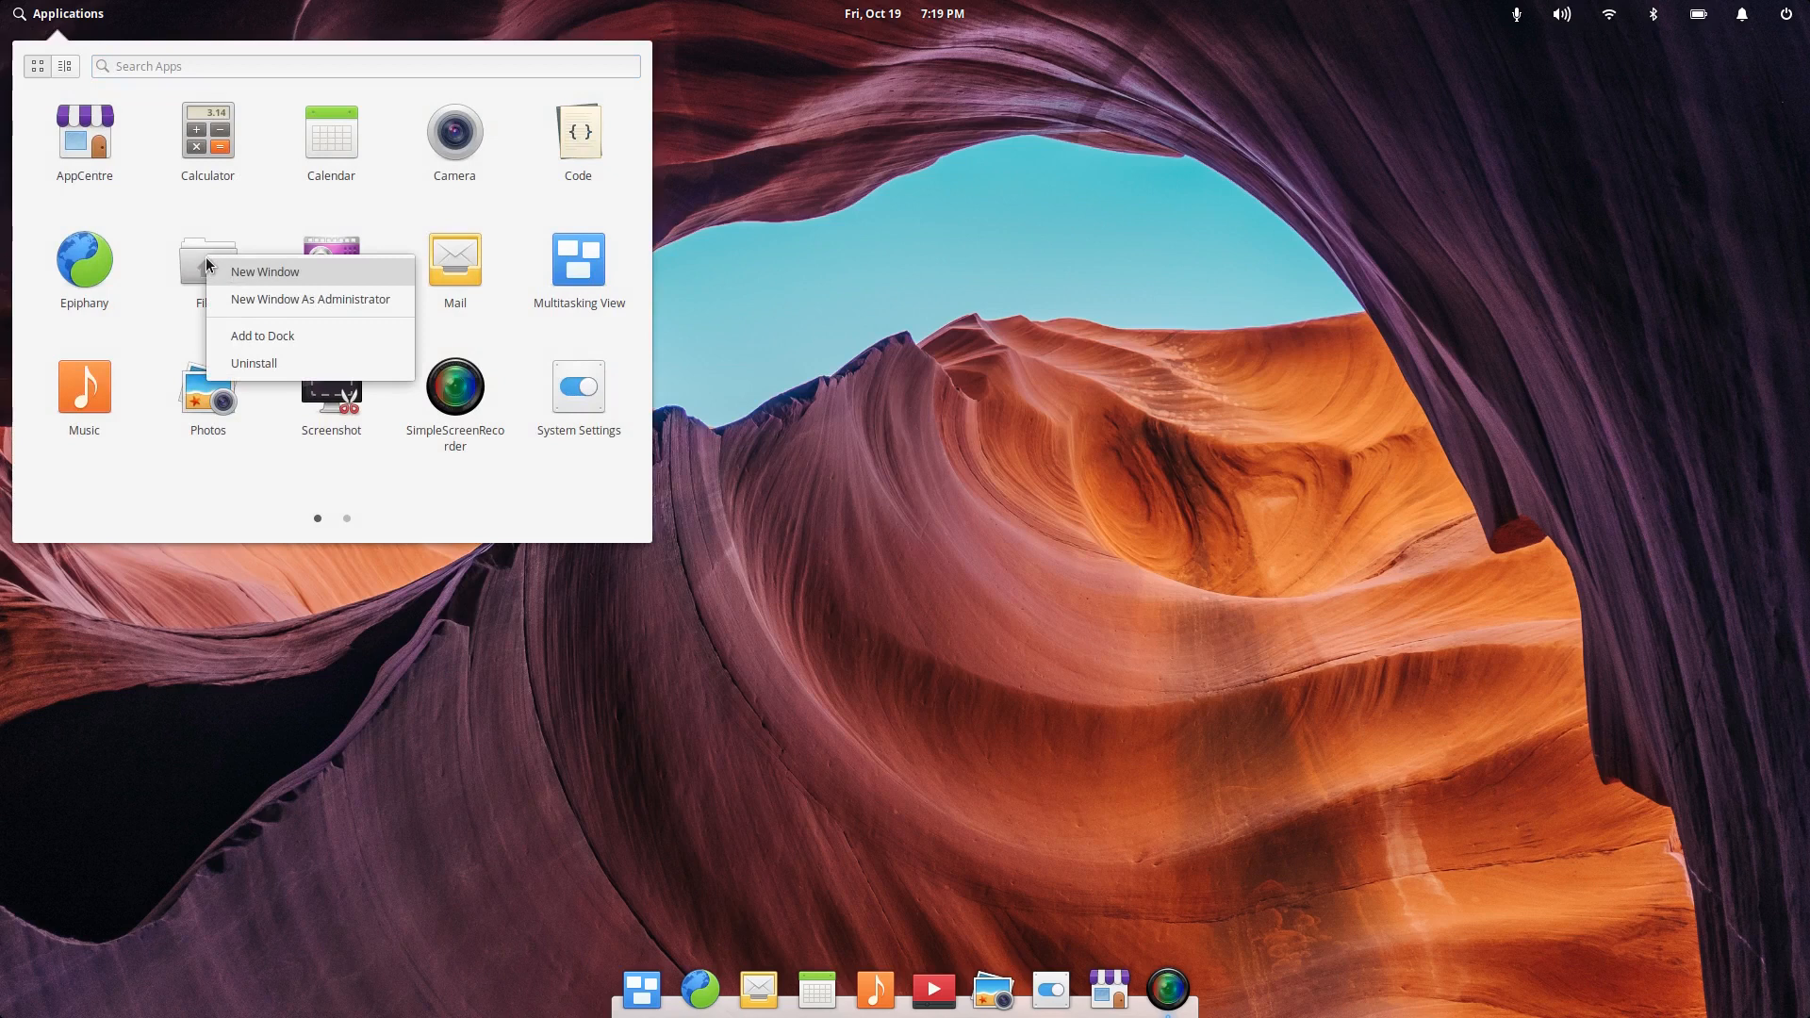
left_click(318, 334)
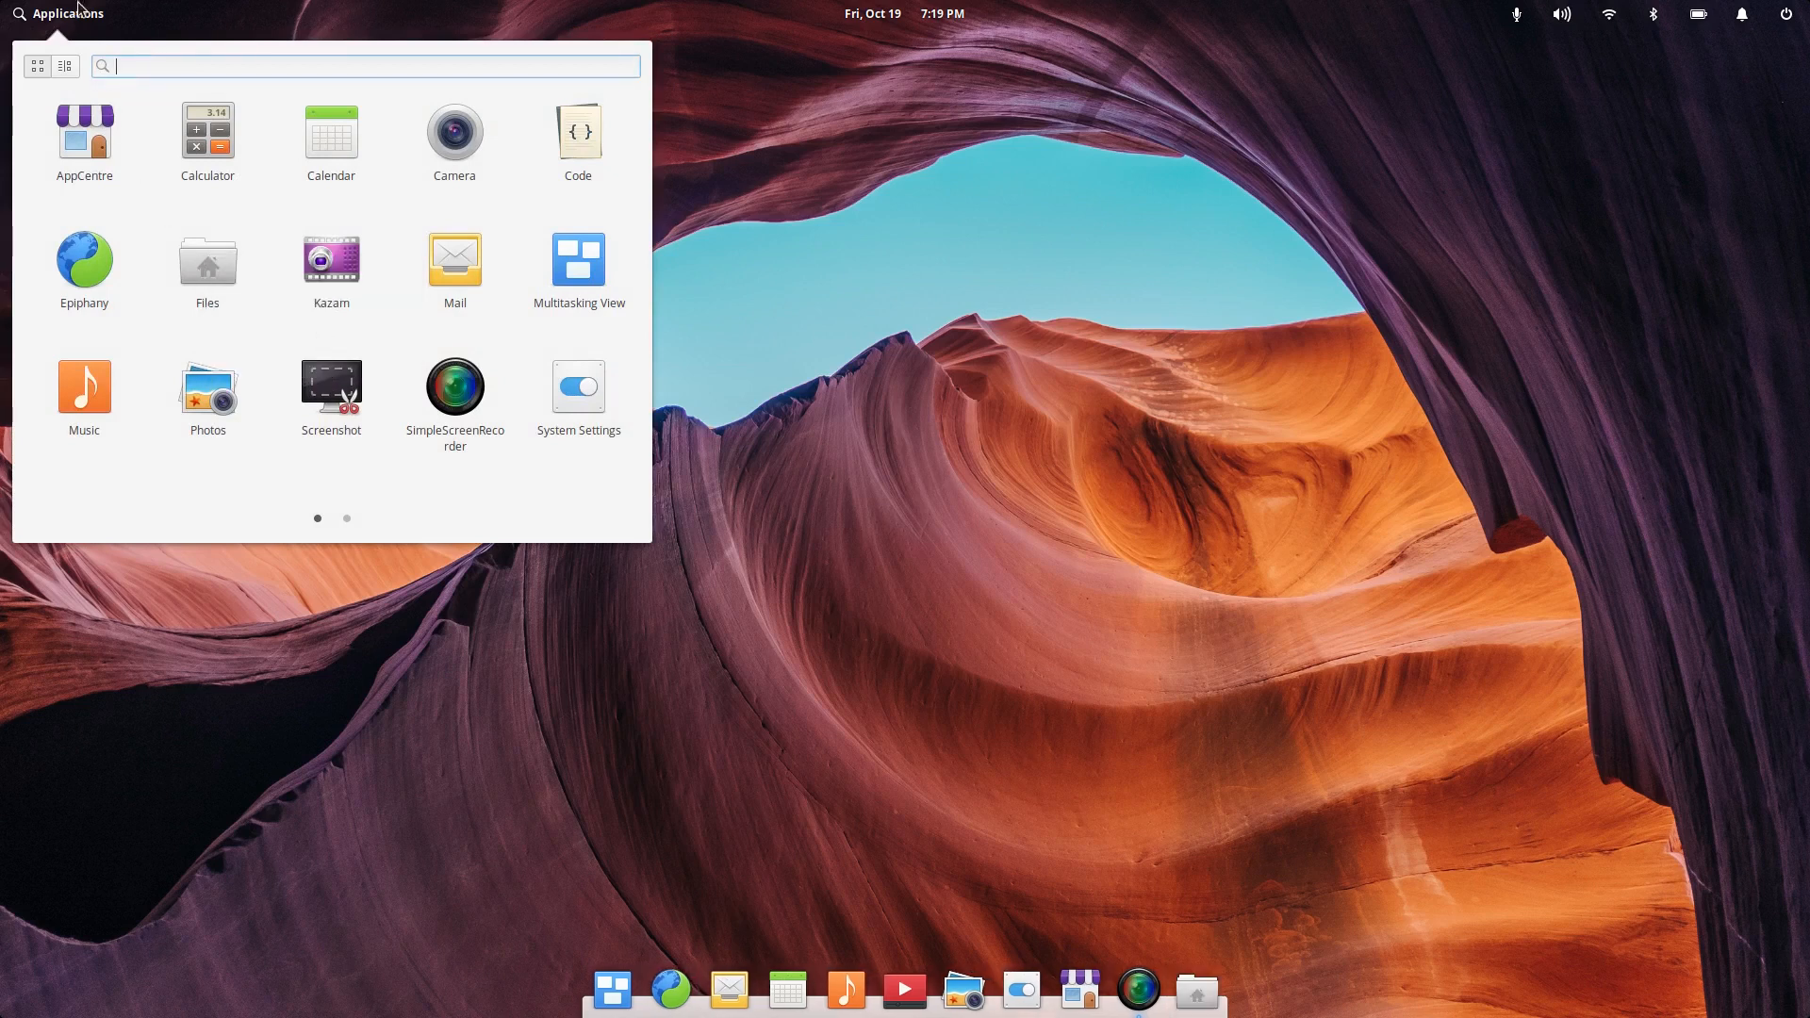
left_click(902, 364)
Step: Launch Files from the dock, open the Elementary-Issues document in Documents, and close the System Settings window
left_click(1197, 991)
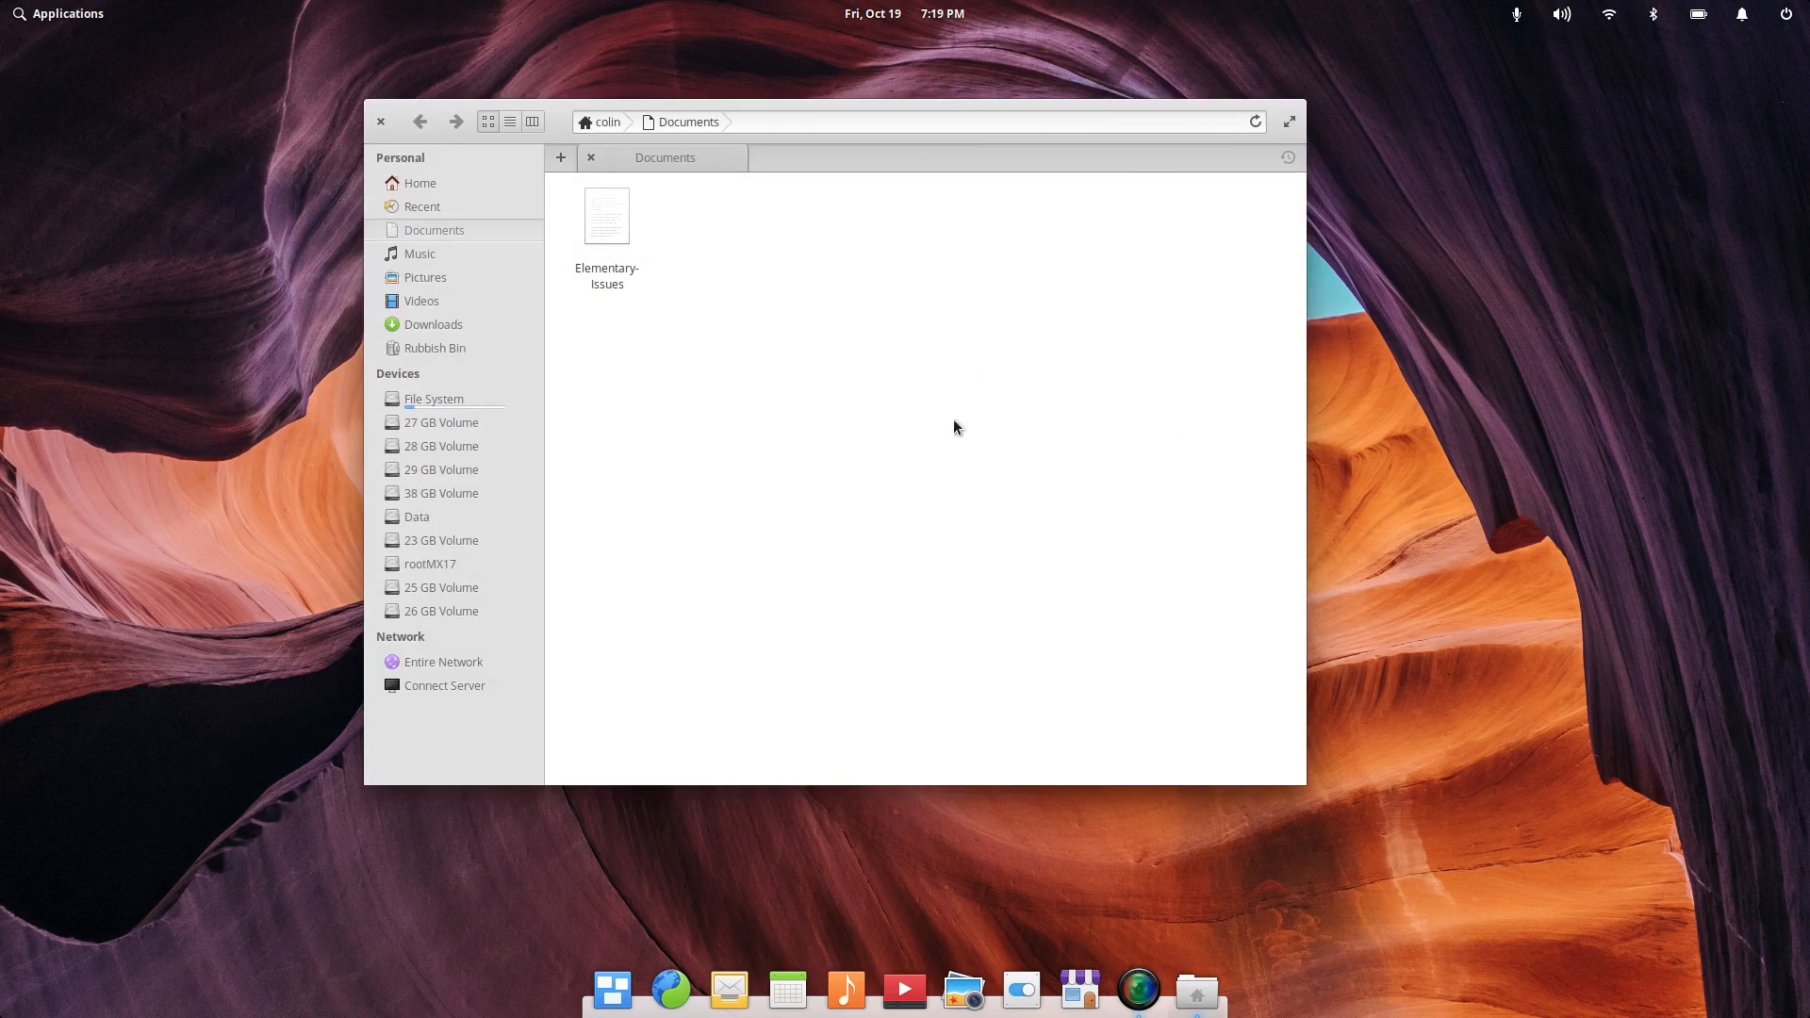
double_click(611, 208)
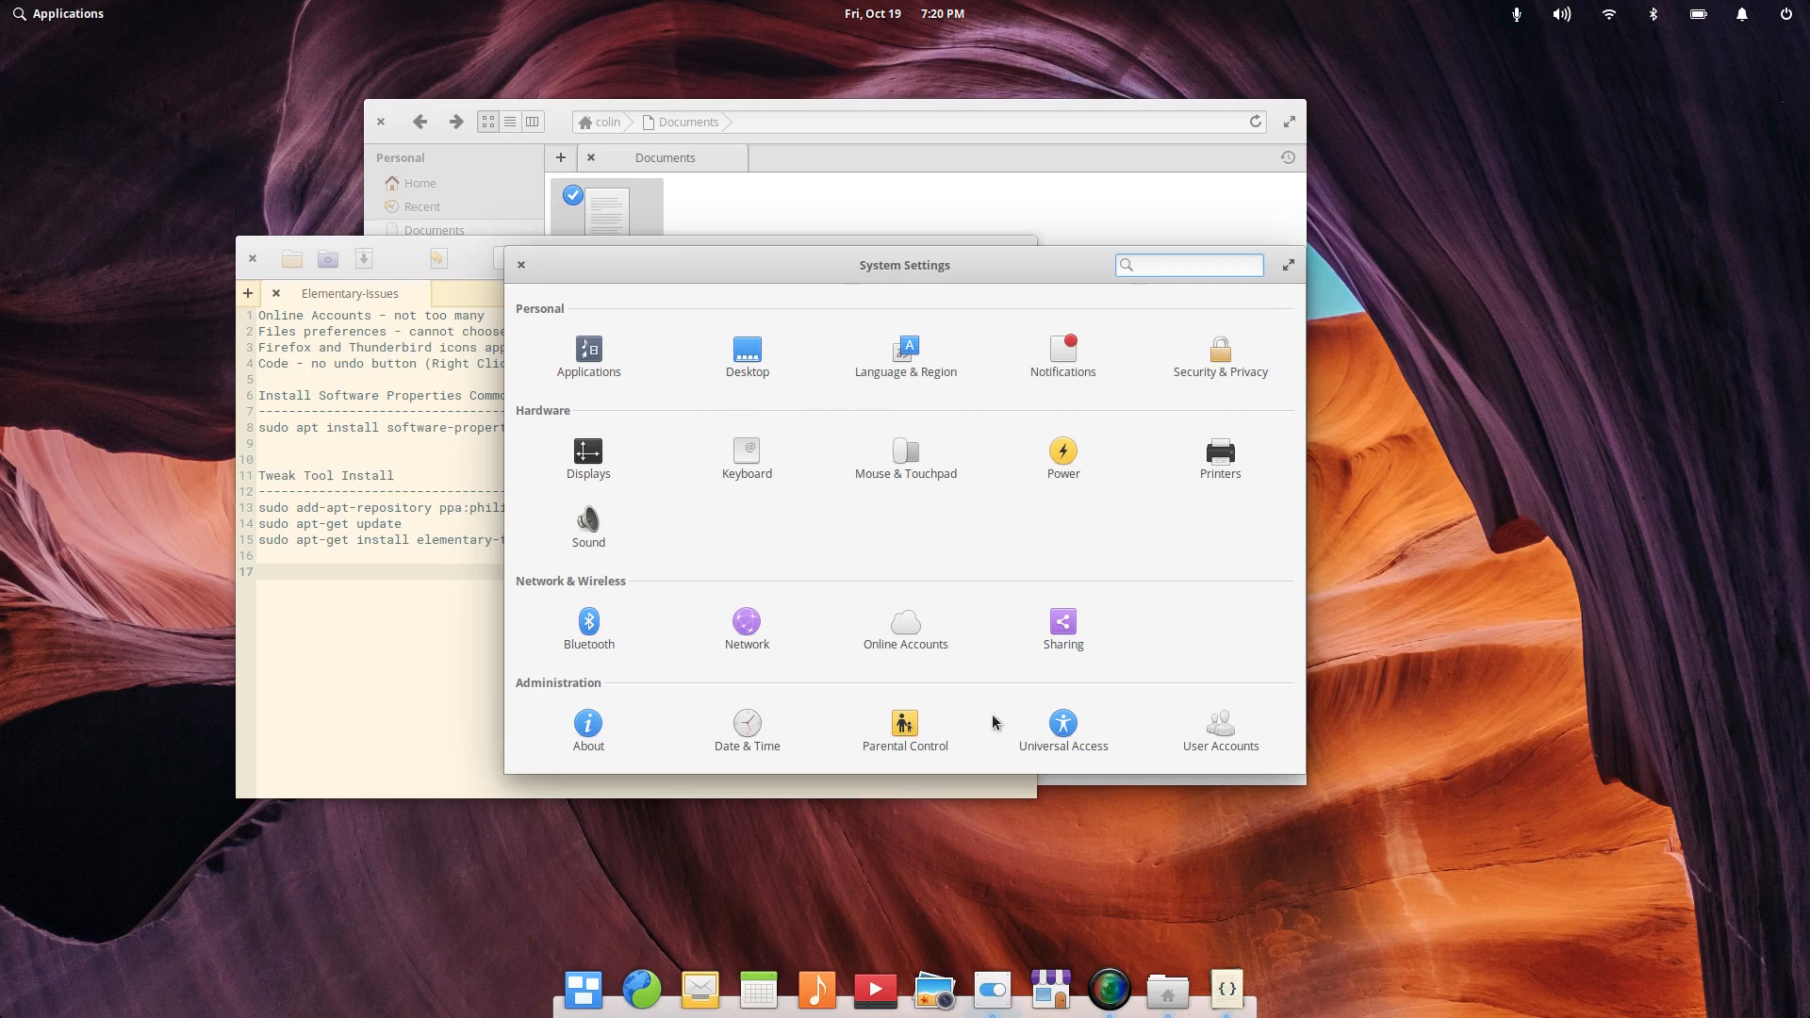
left_click(523, 266)
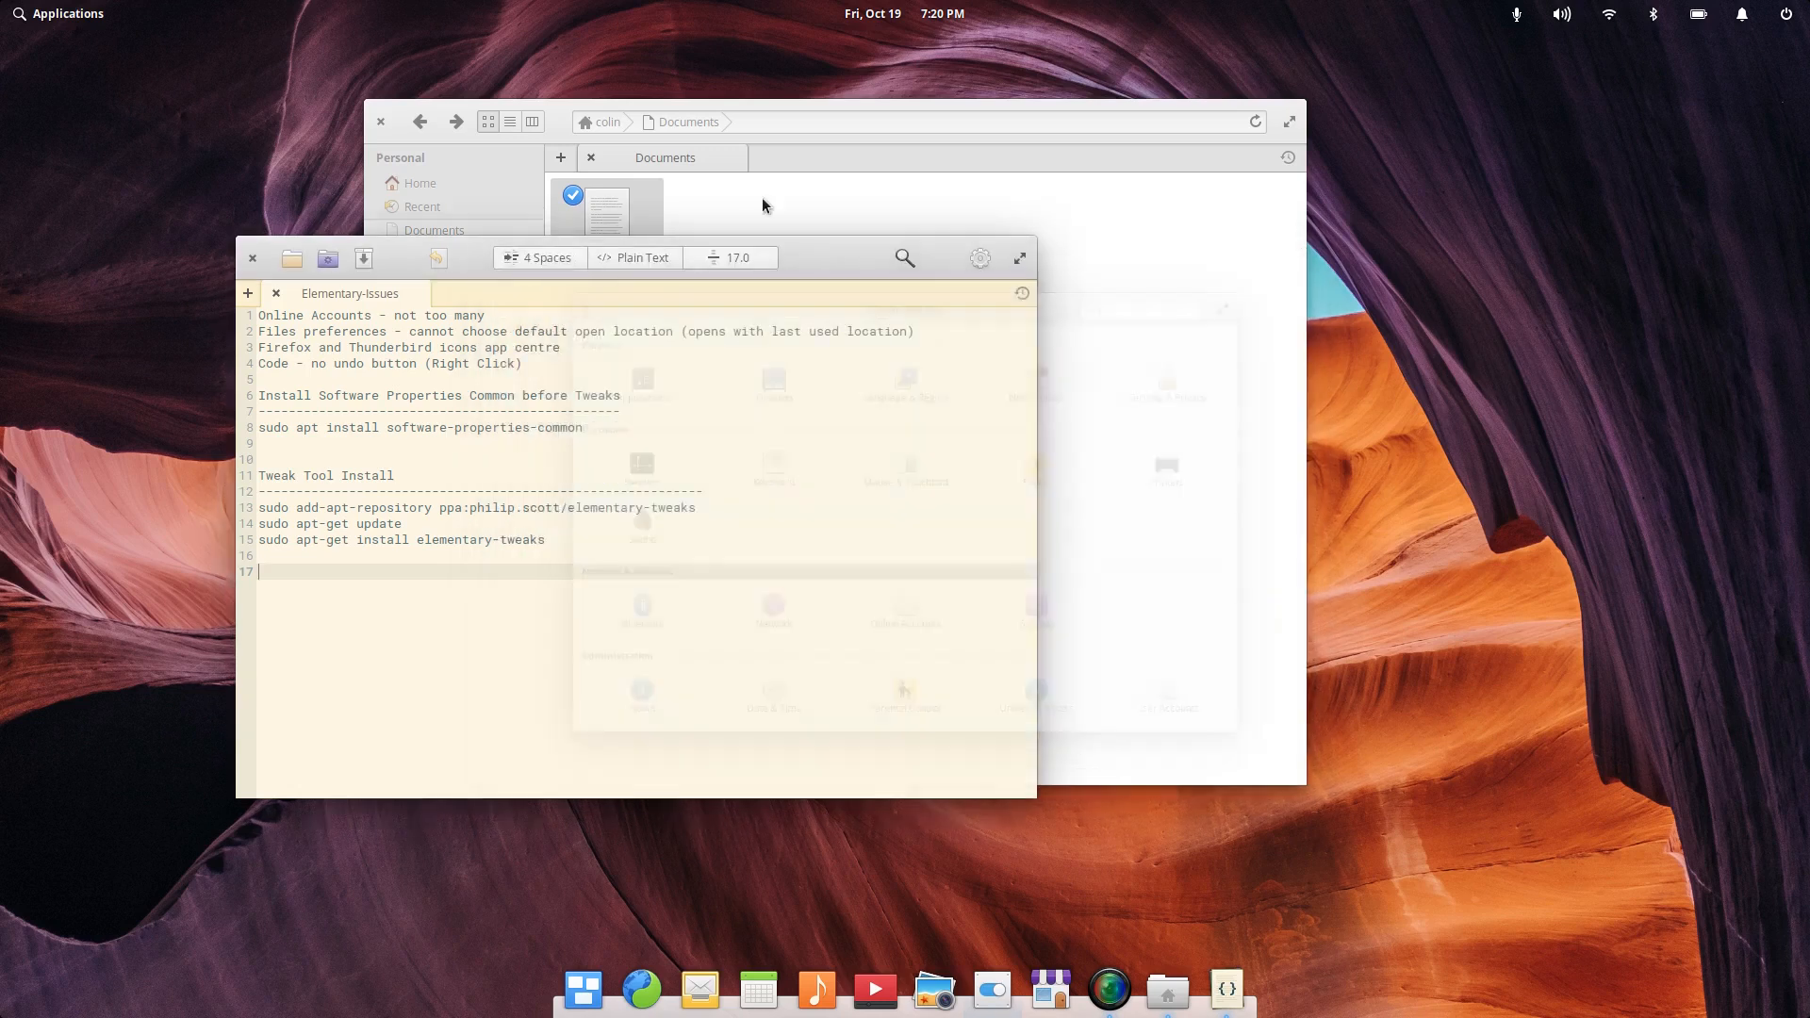
Step: Go to the Home folder in Files and try the list and column views before returning to icon view
left_click(570, 107)
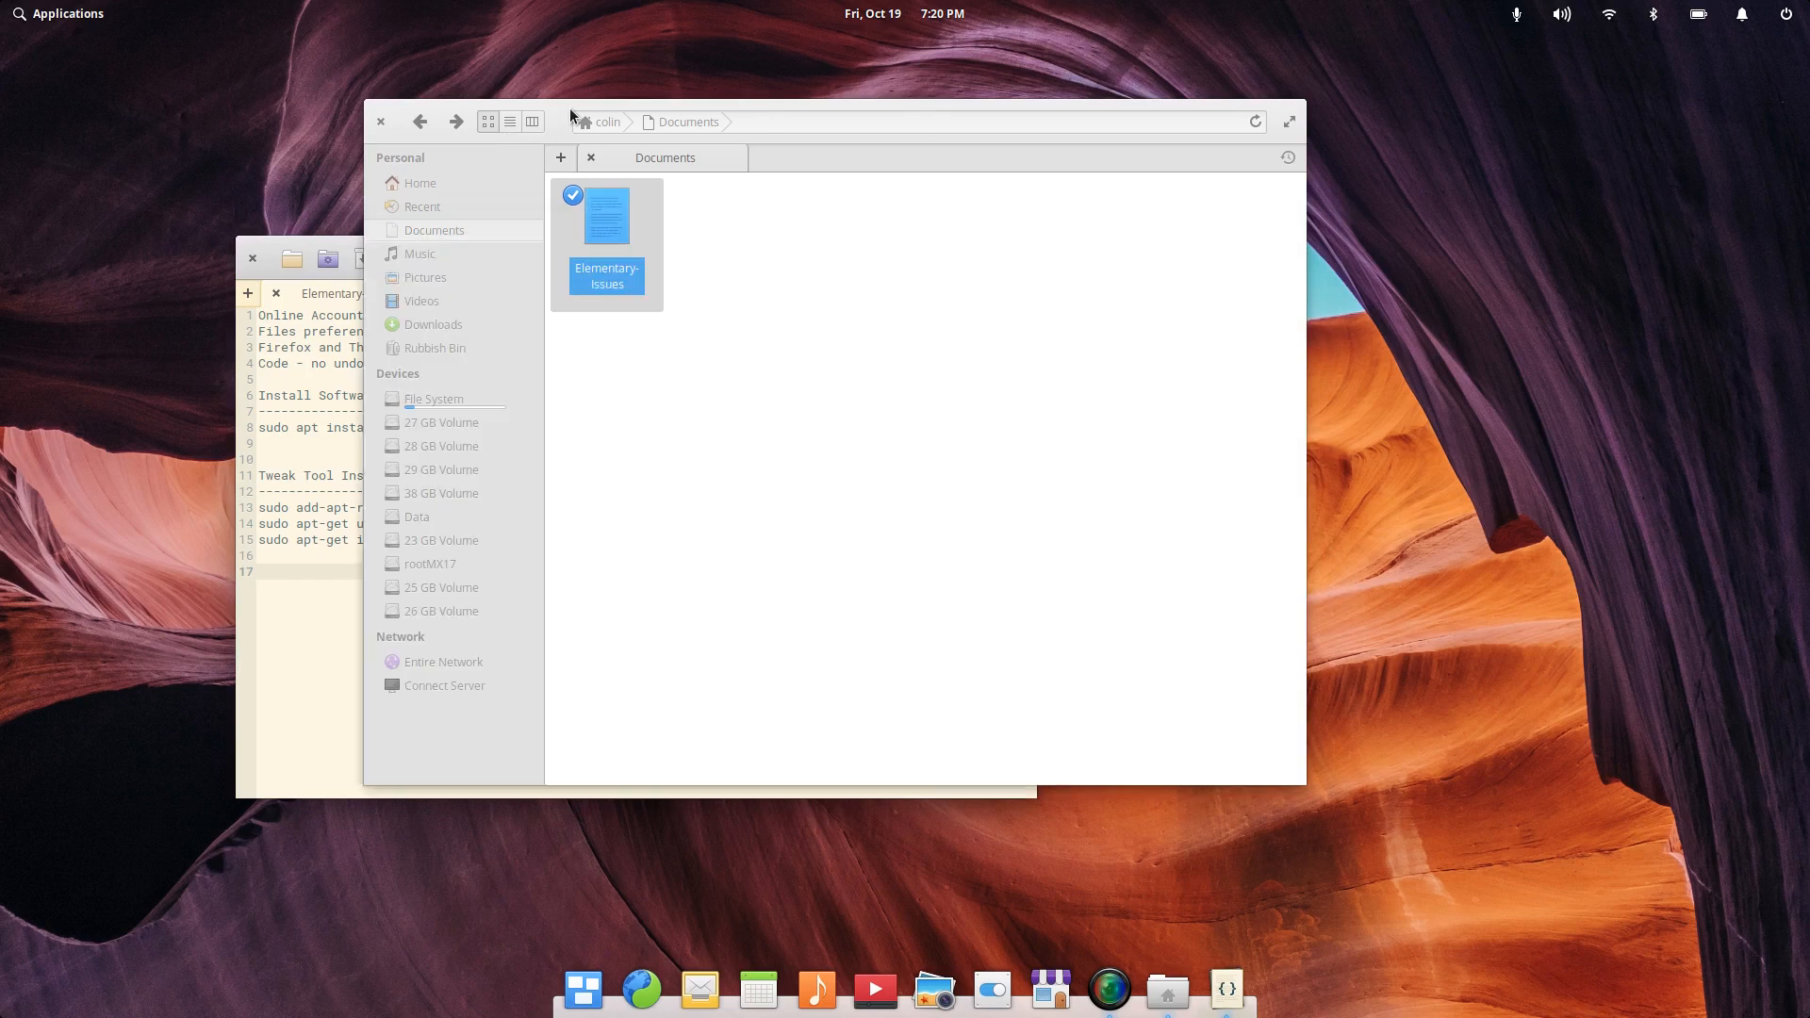
left_click(510, 122)
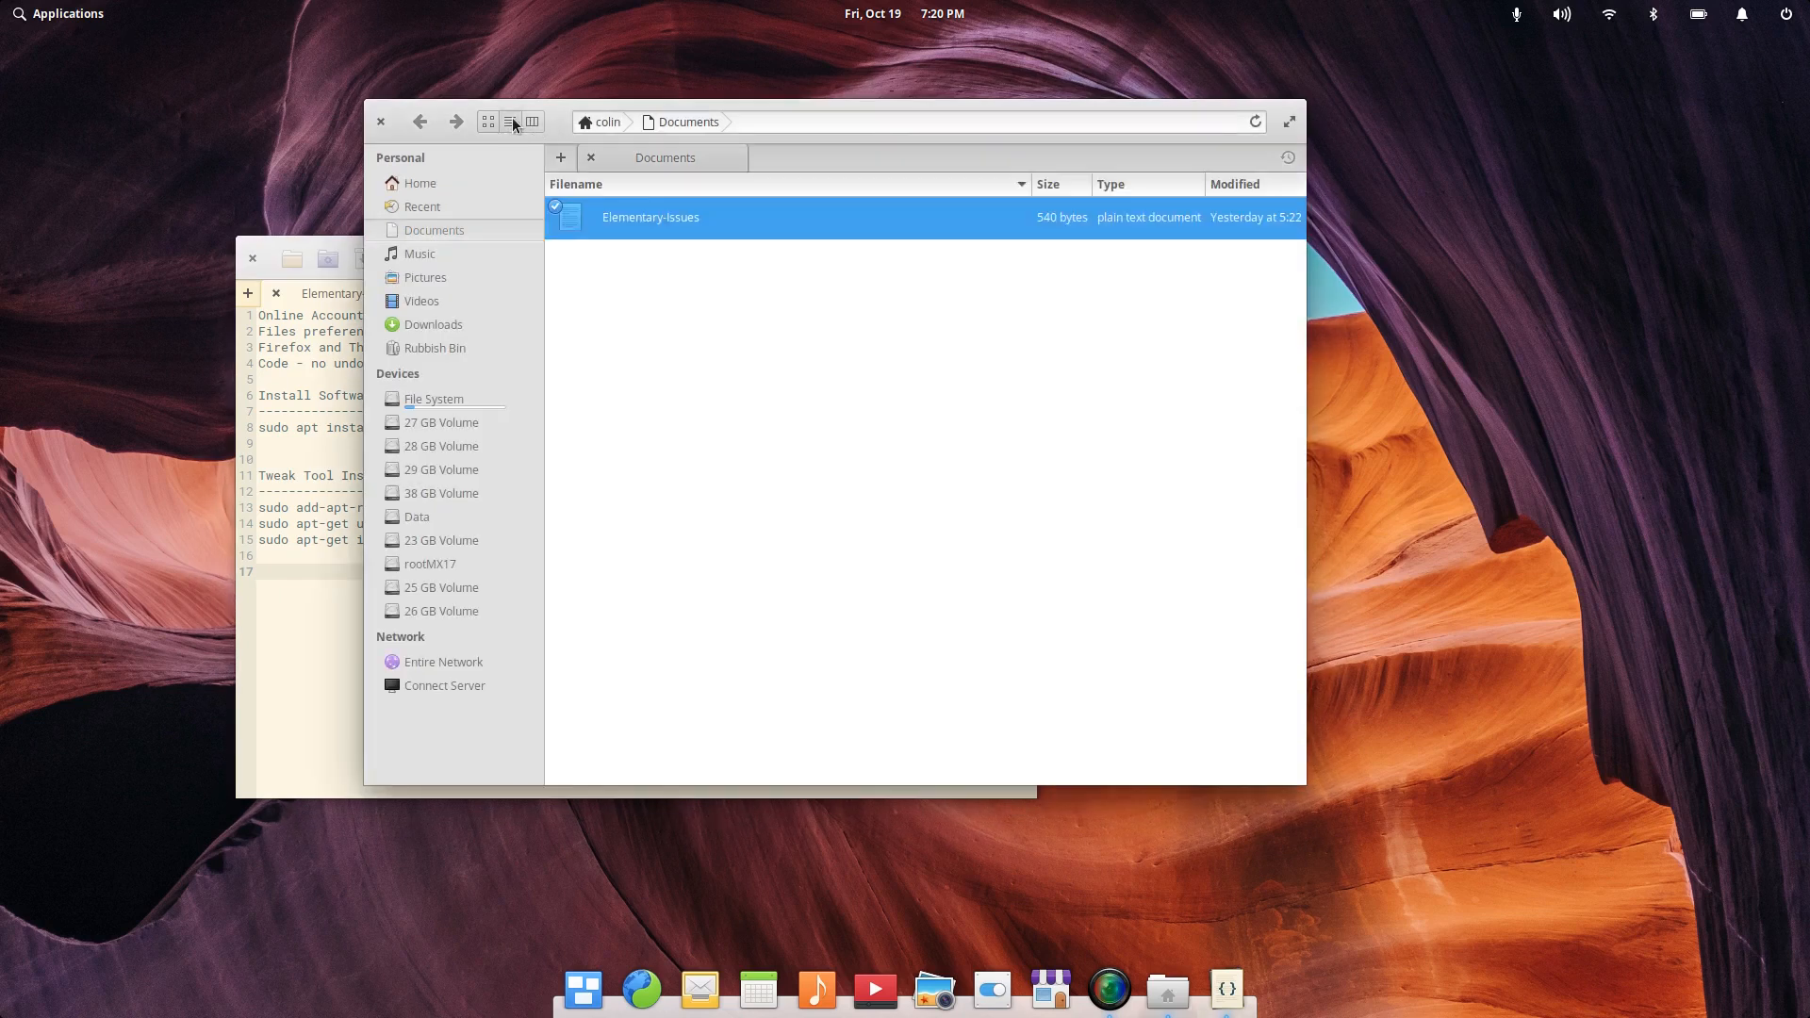
left_click(422, 183)
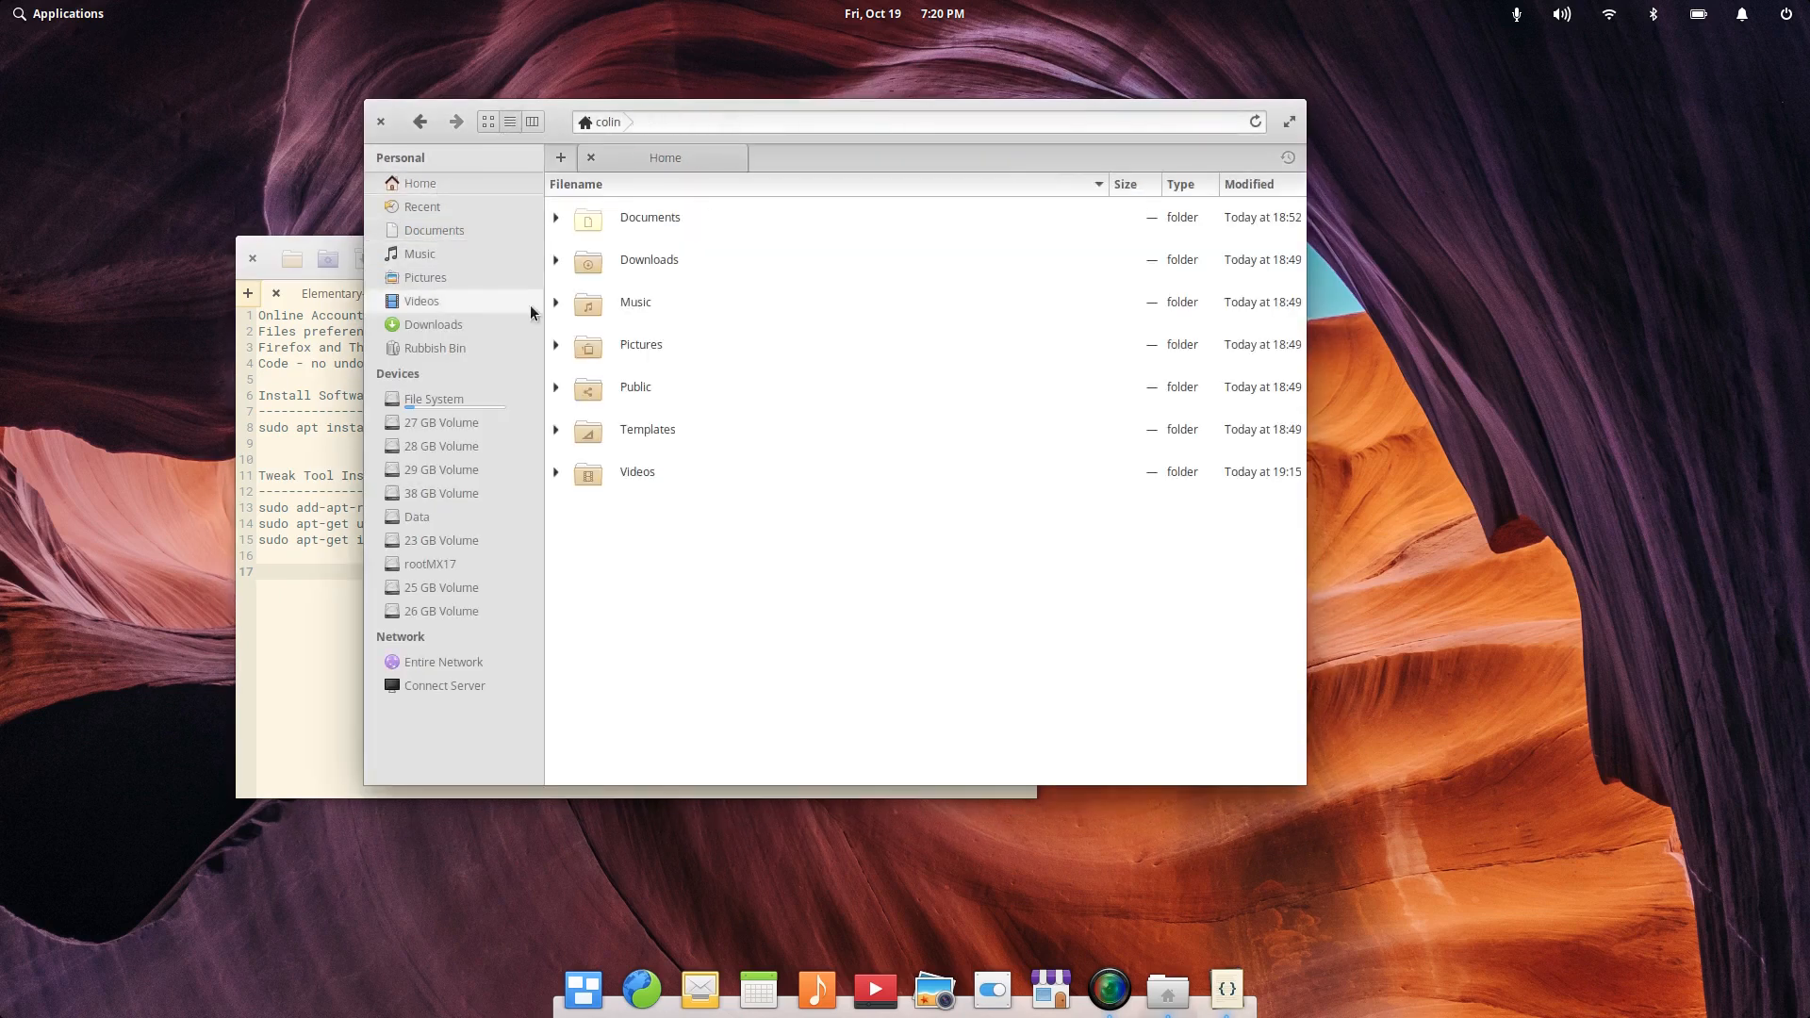
left_click(533, 123)
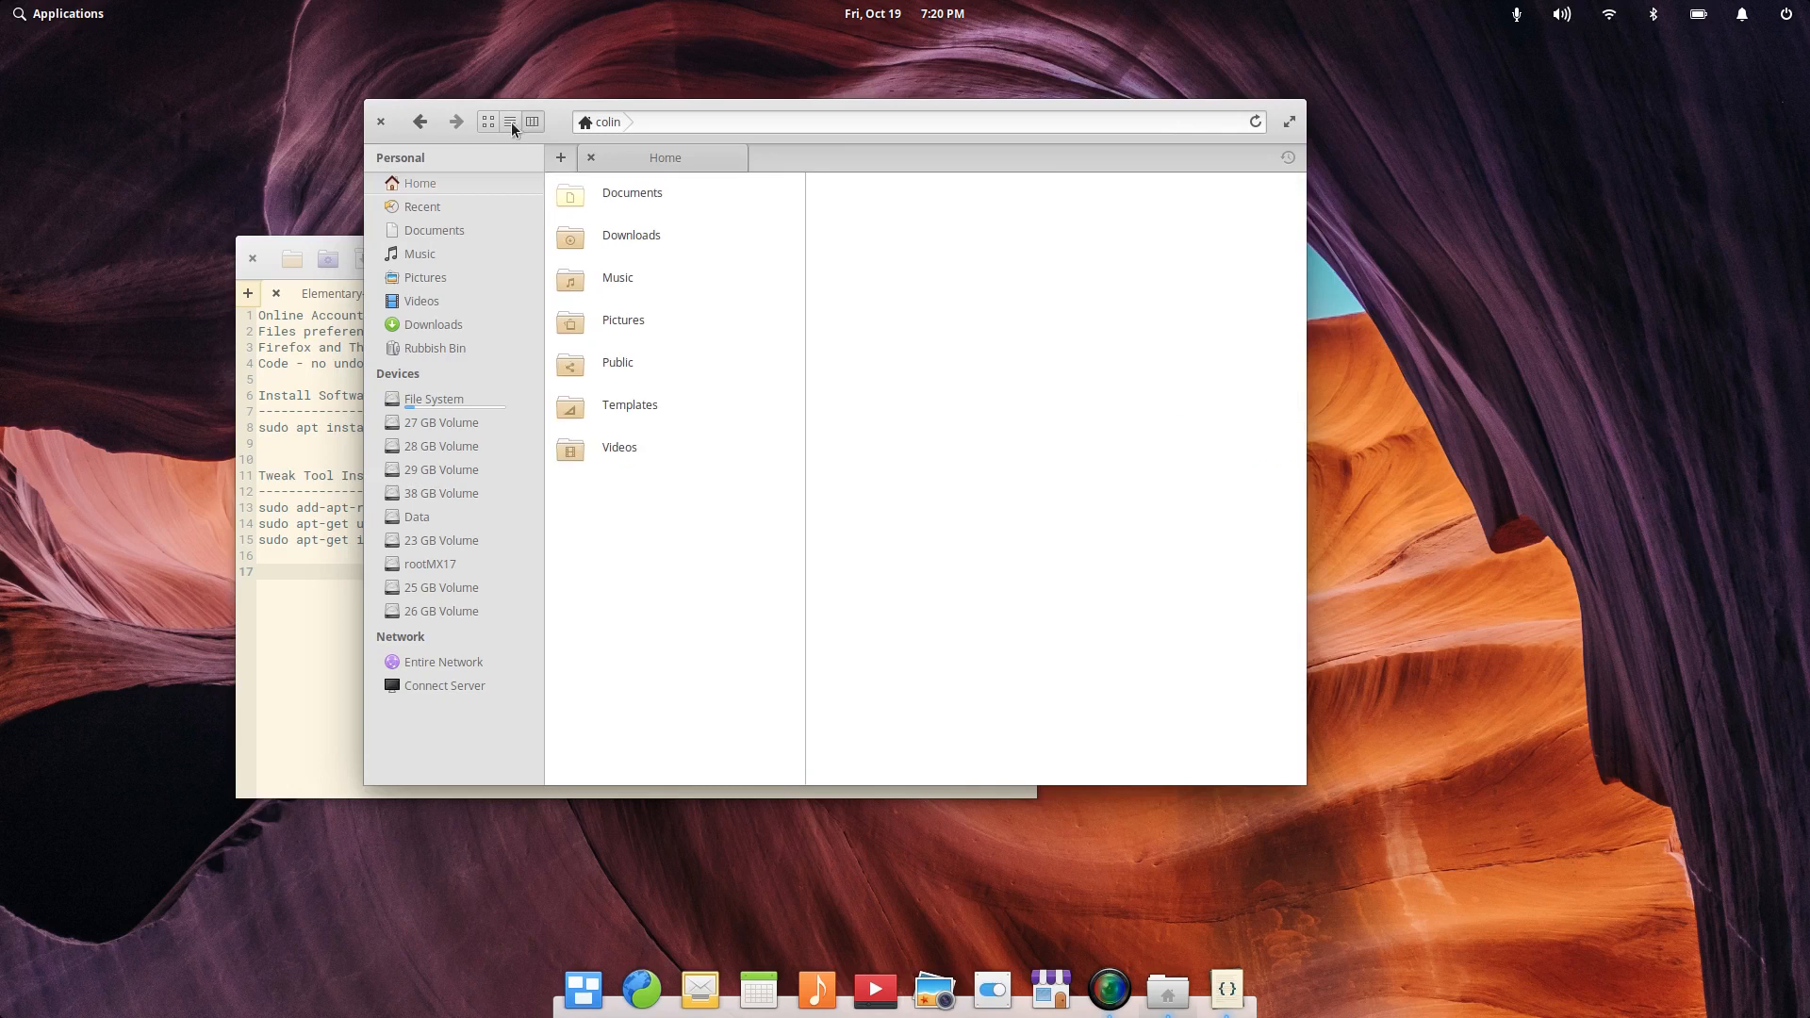
left_click(508, 122)
left_click(492, 123)
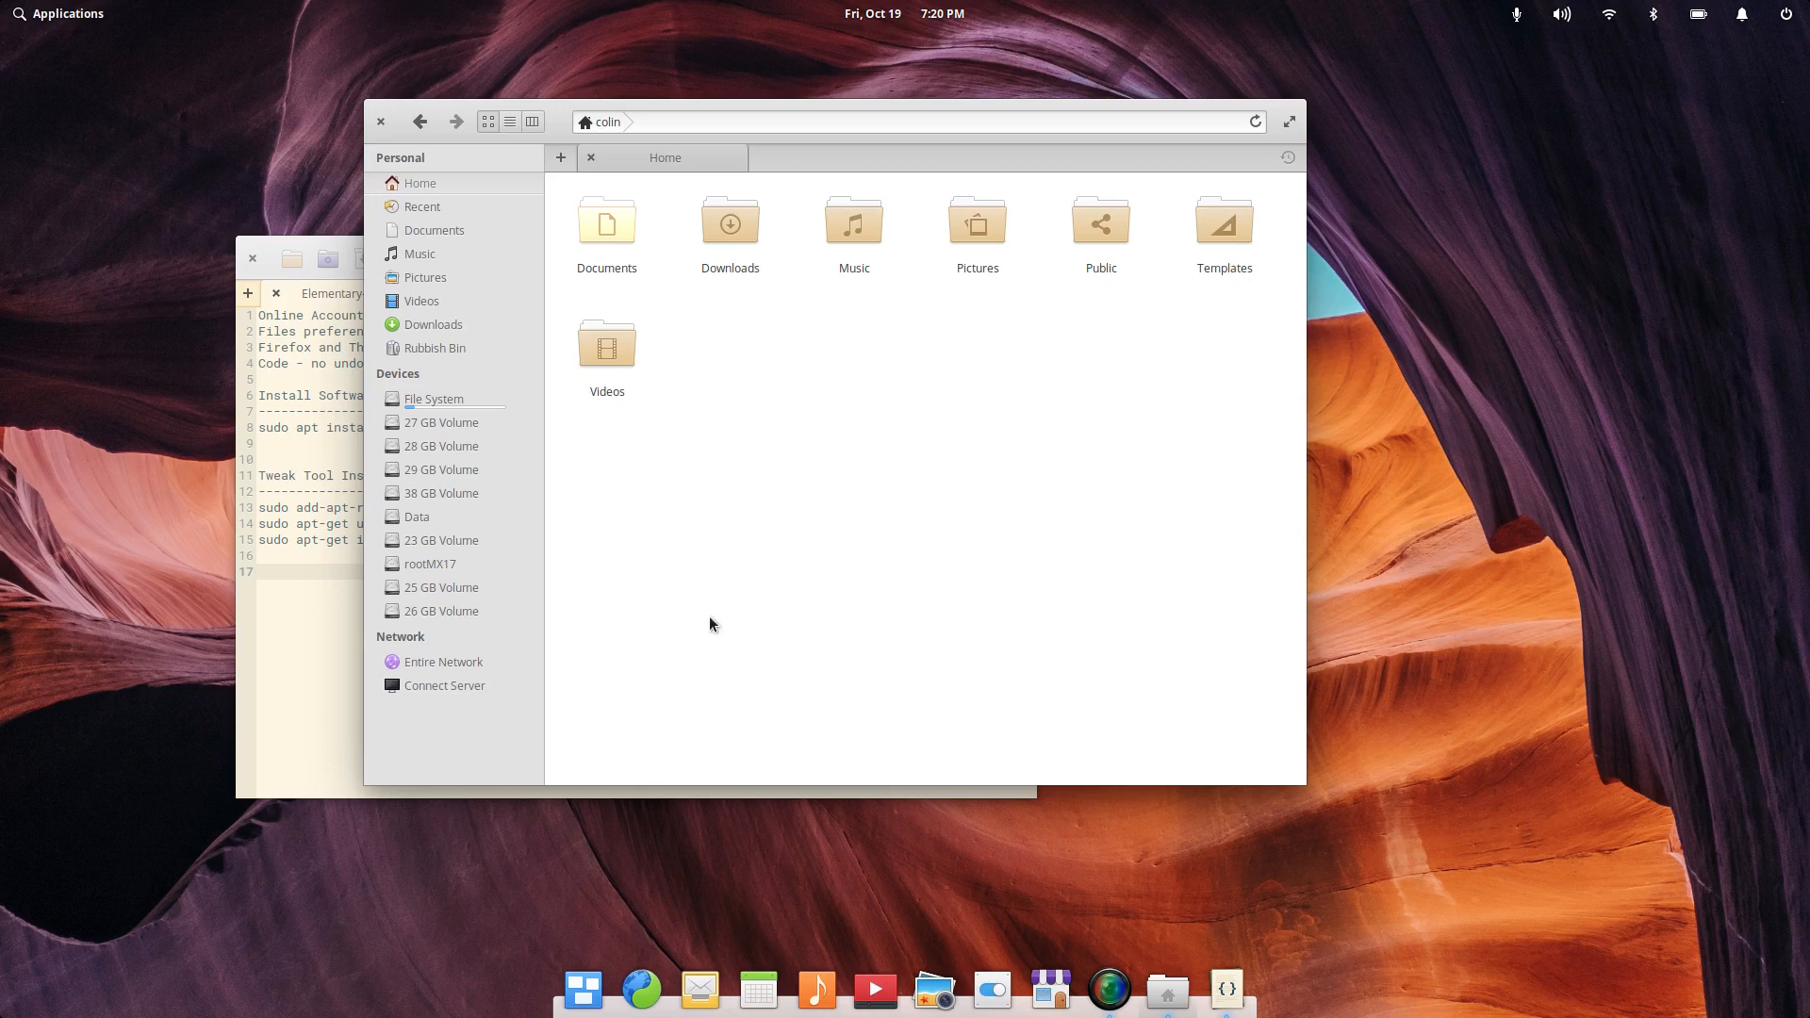
Step: Show the Home folder's hidden files, hide them again, and close Files
right_click(897, 420)
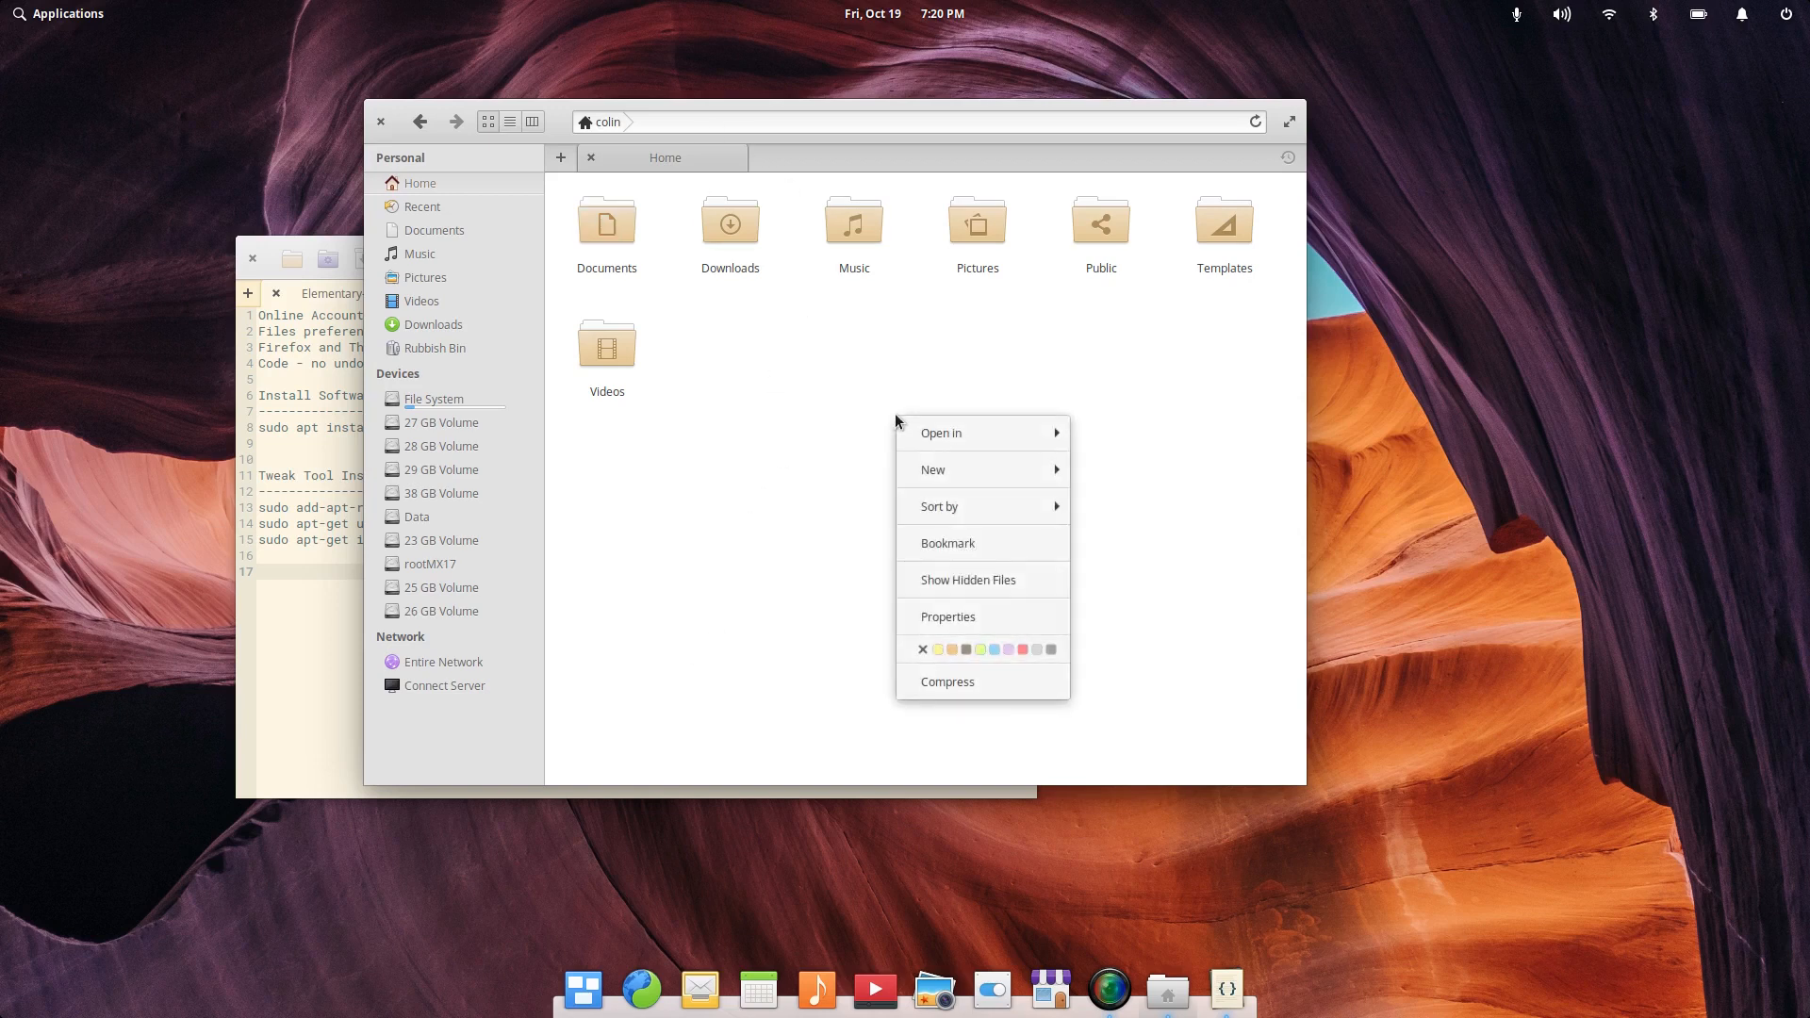
left_click(976, 580)
right_click(911, 620)
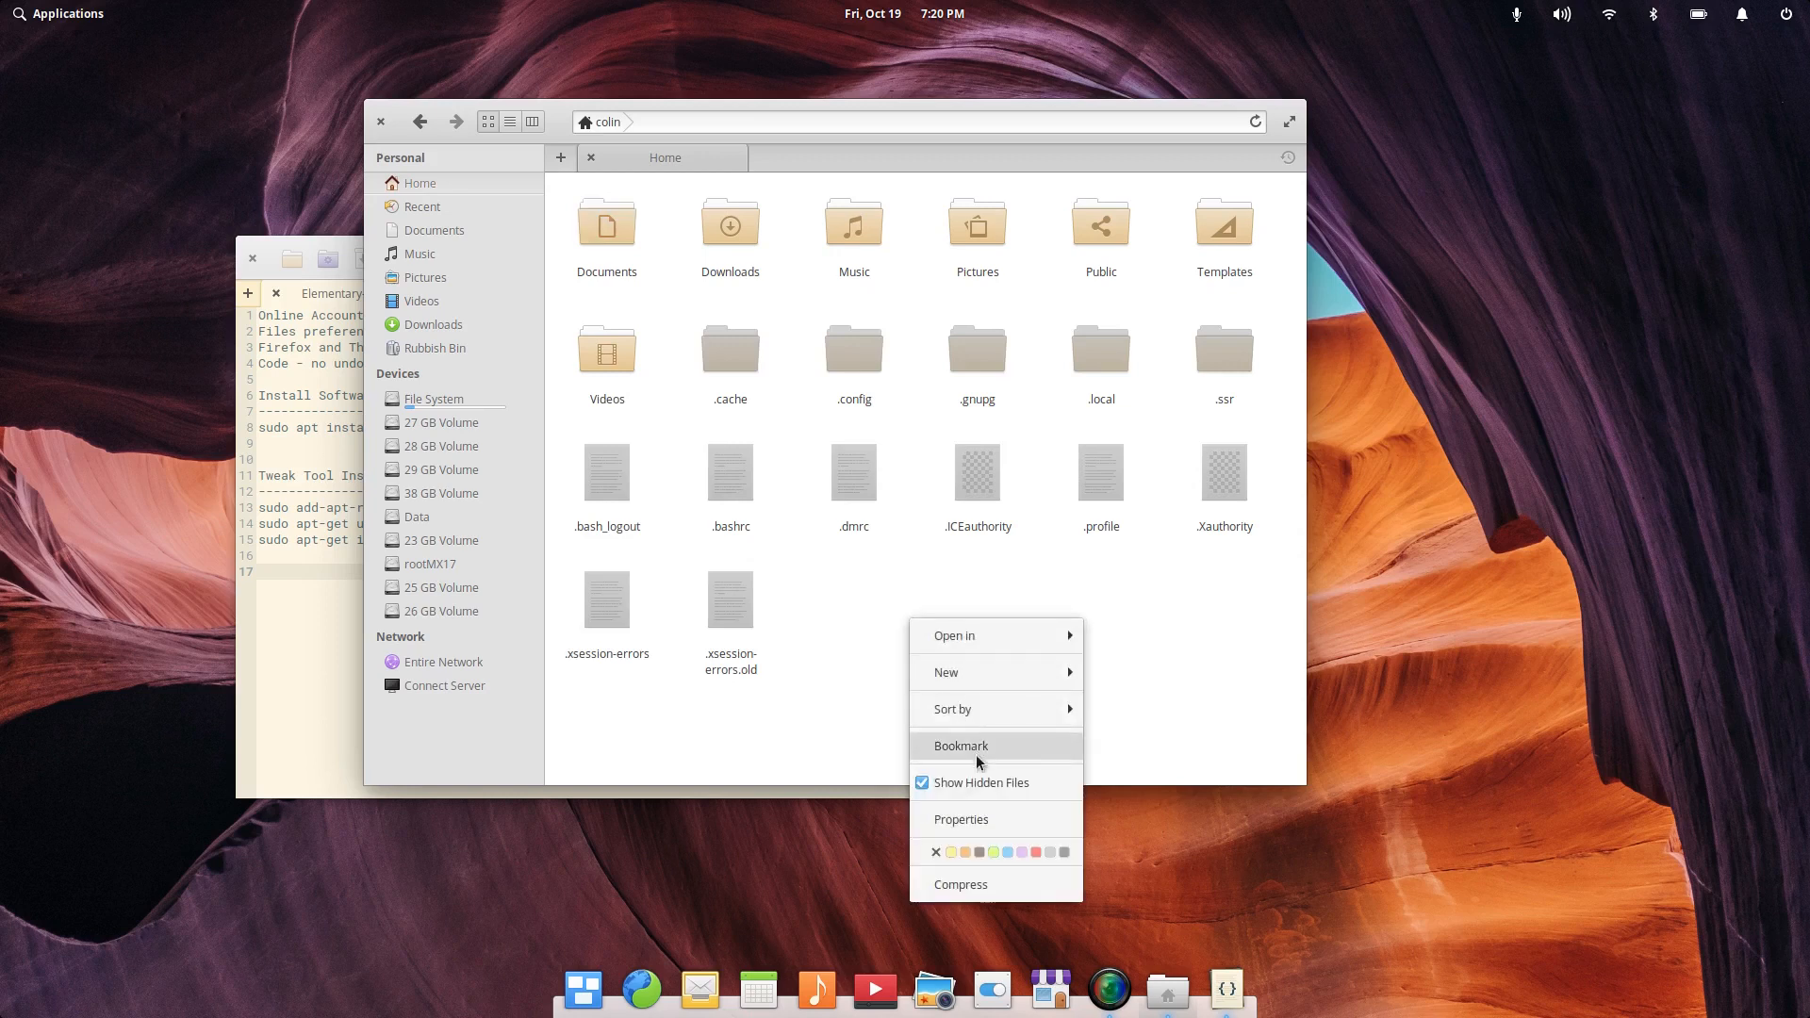
left_click(999, 785)
right_click(917, 418)
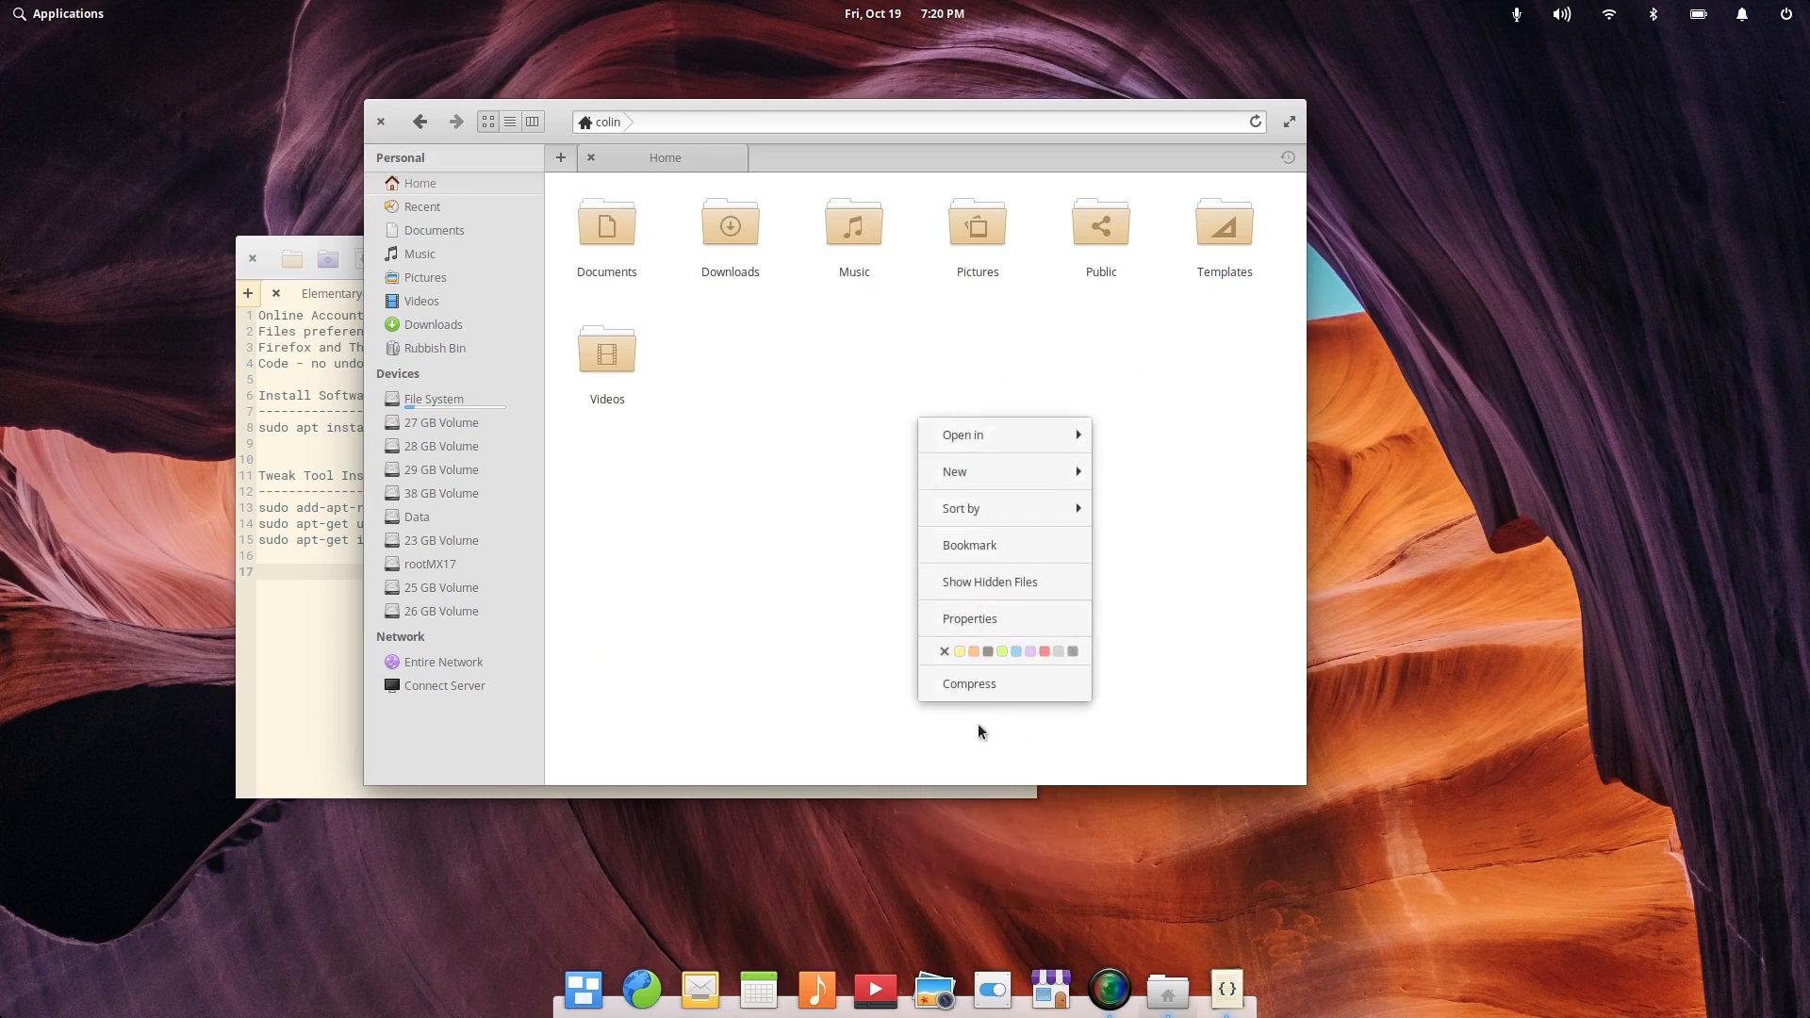
left_click(781, 456)
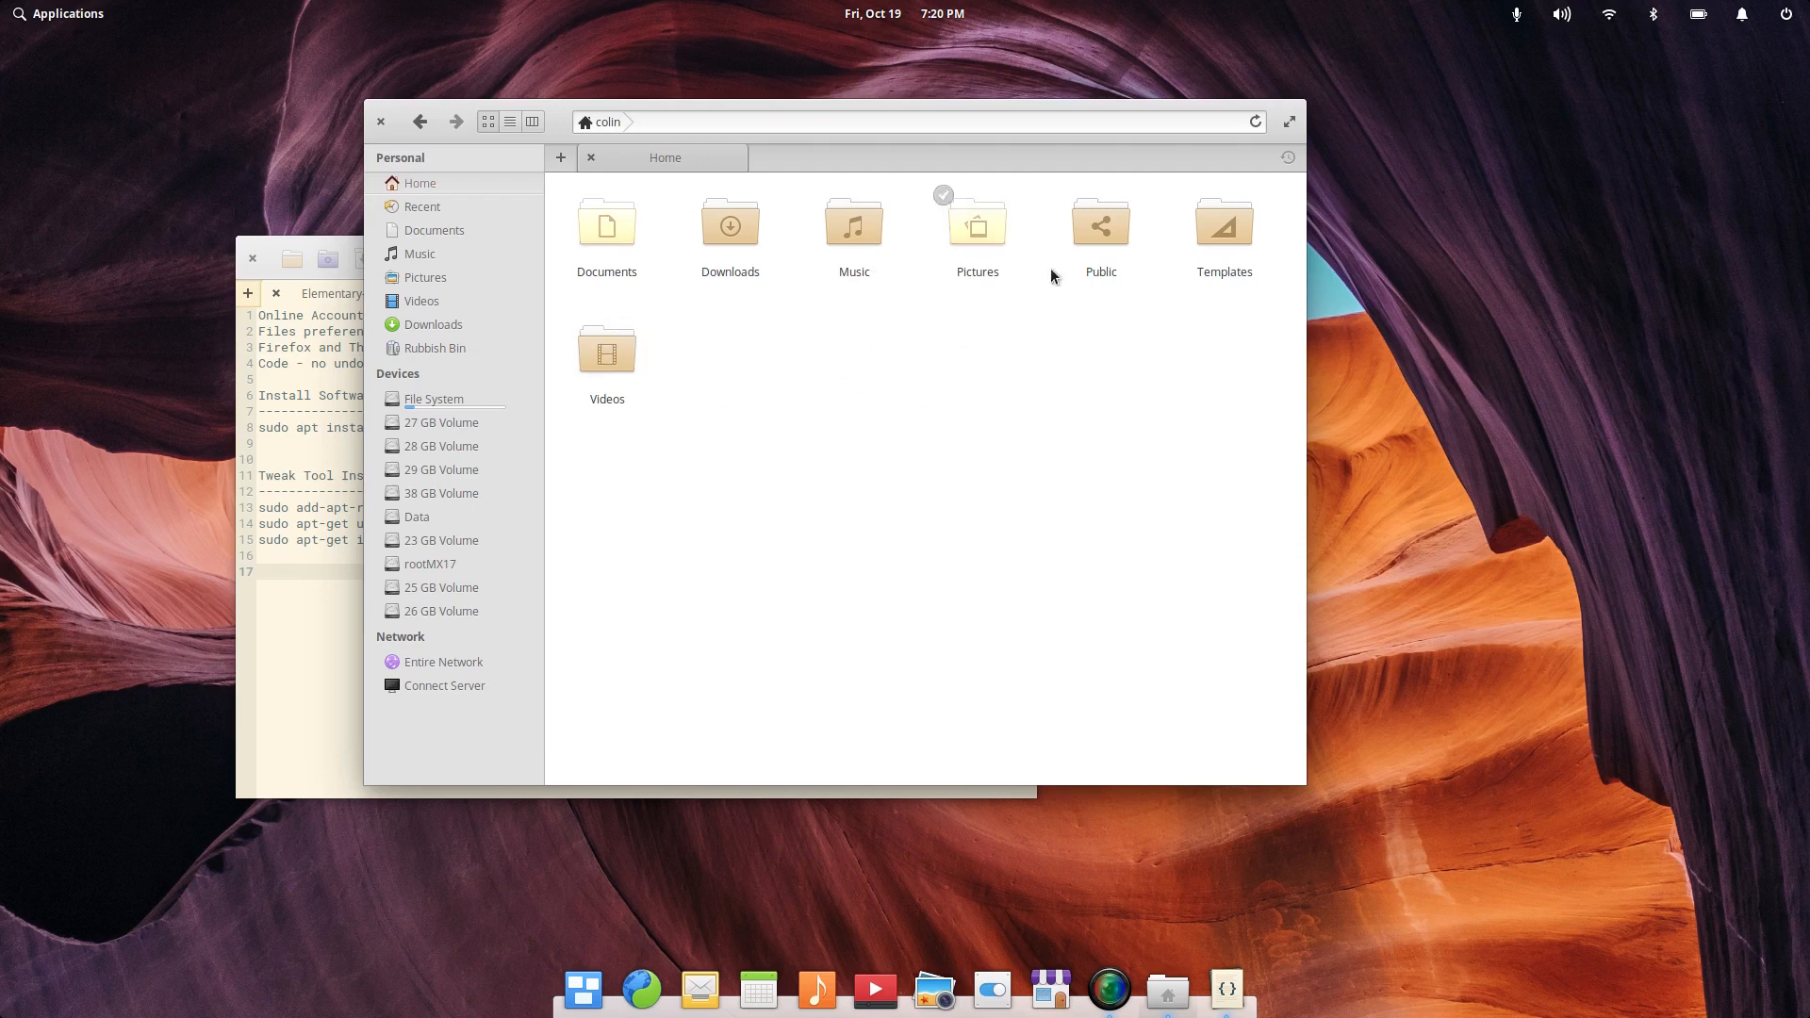
left_click(382, 123)
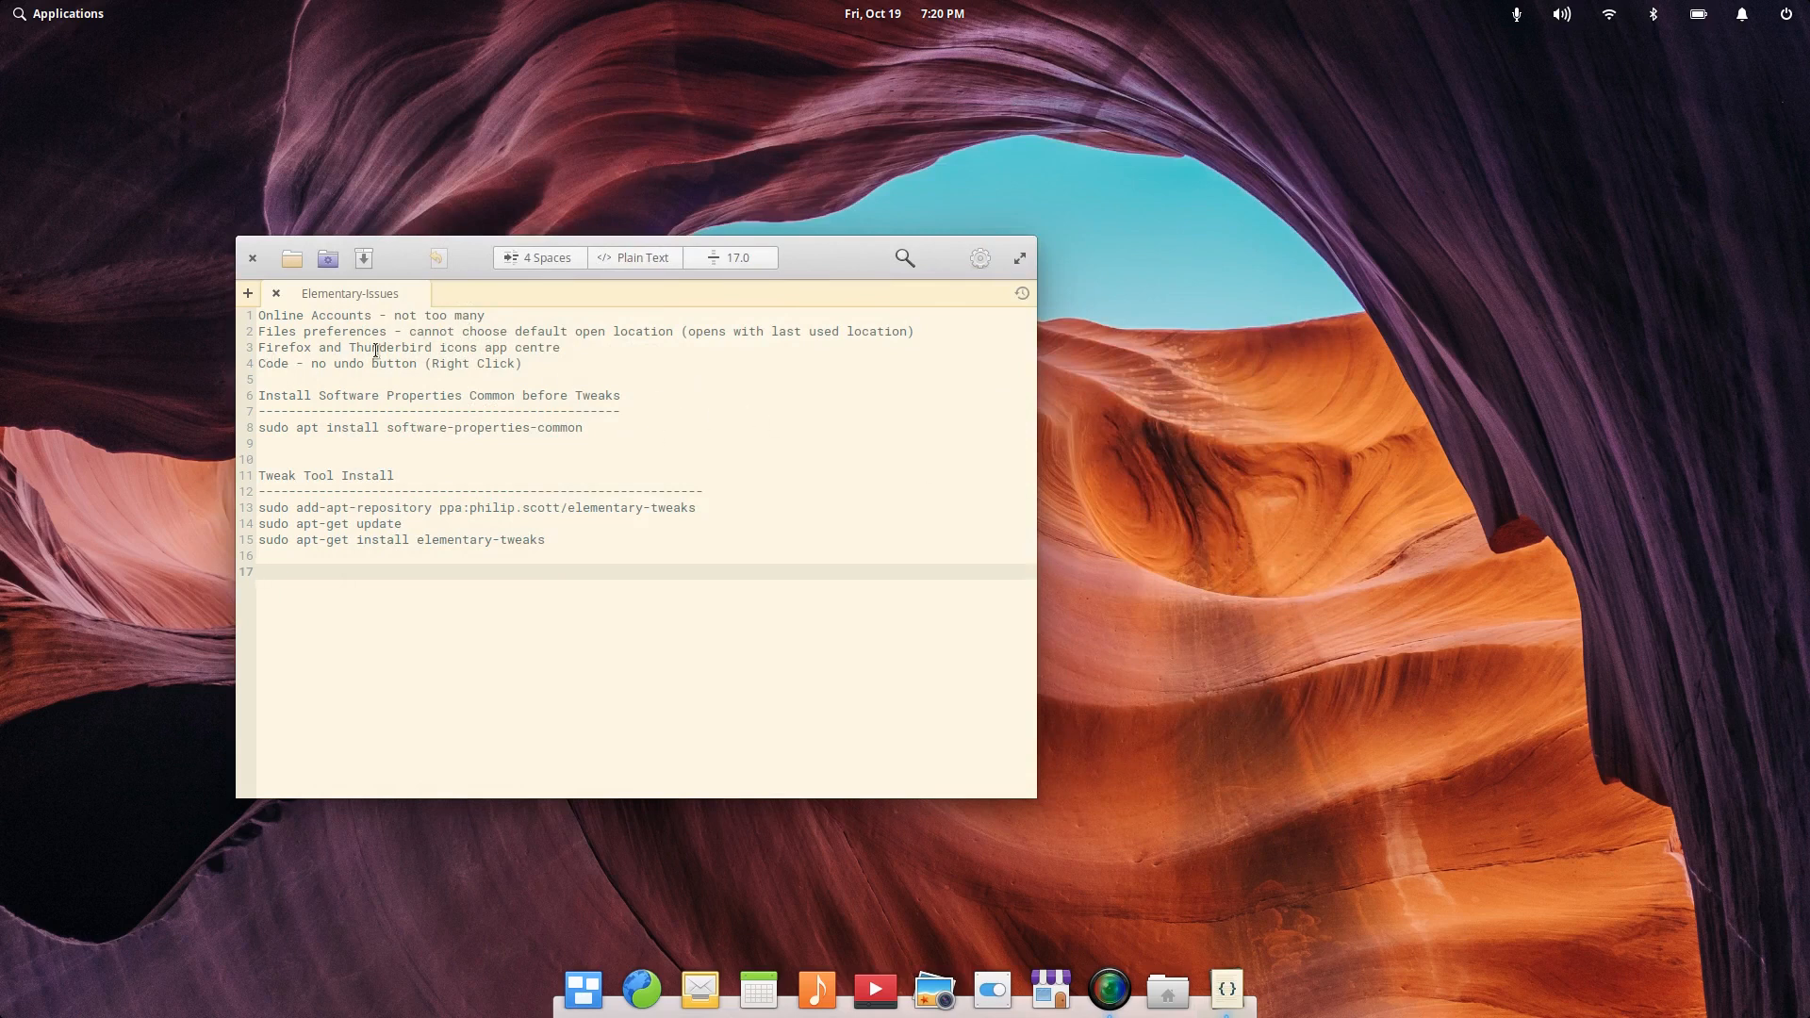
Step: Open AppCentre, search for "simplescreen", and close the window
left_click(1067, 993)
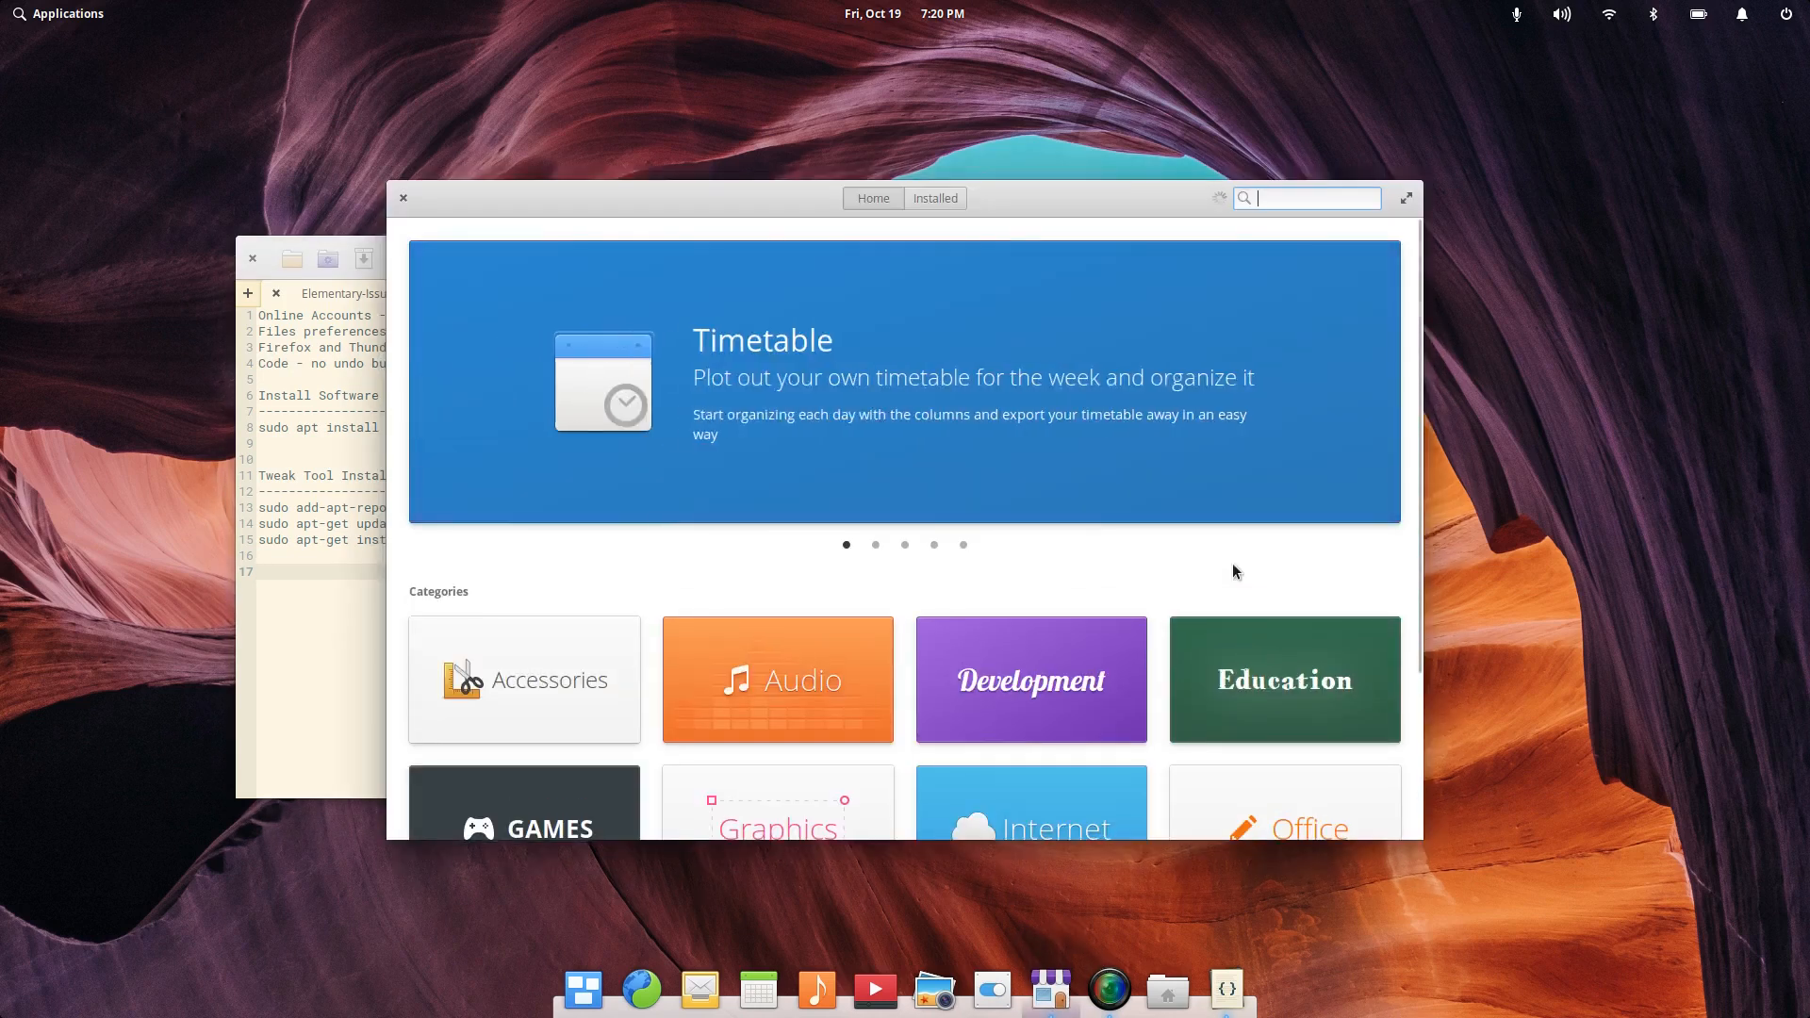
type("simple")
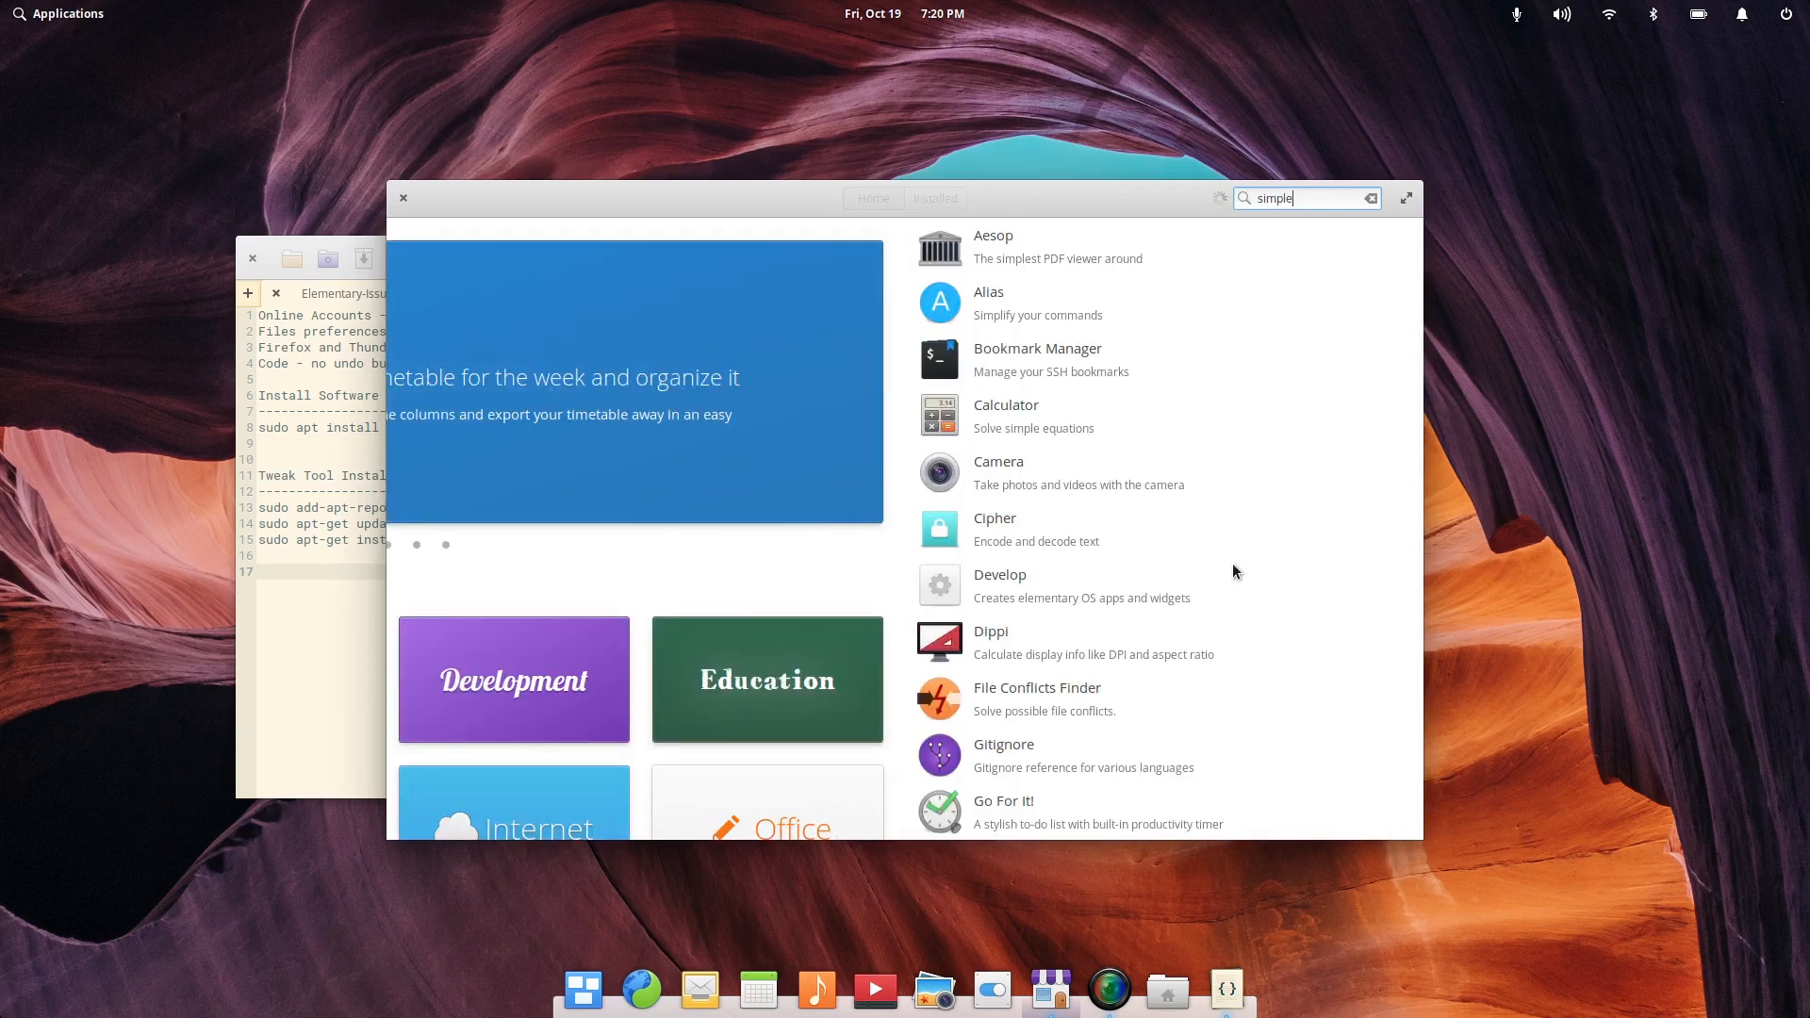
type("screen")
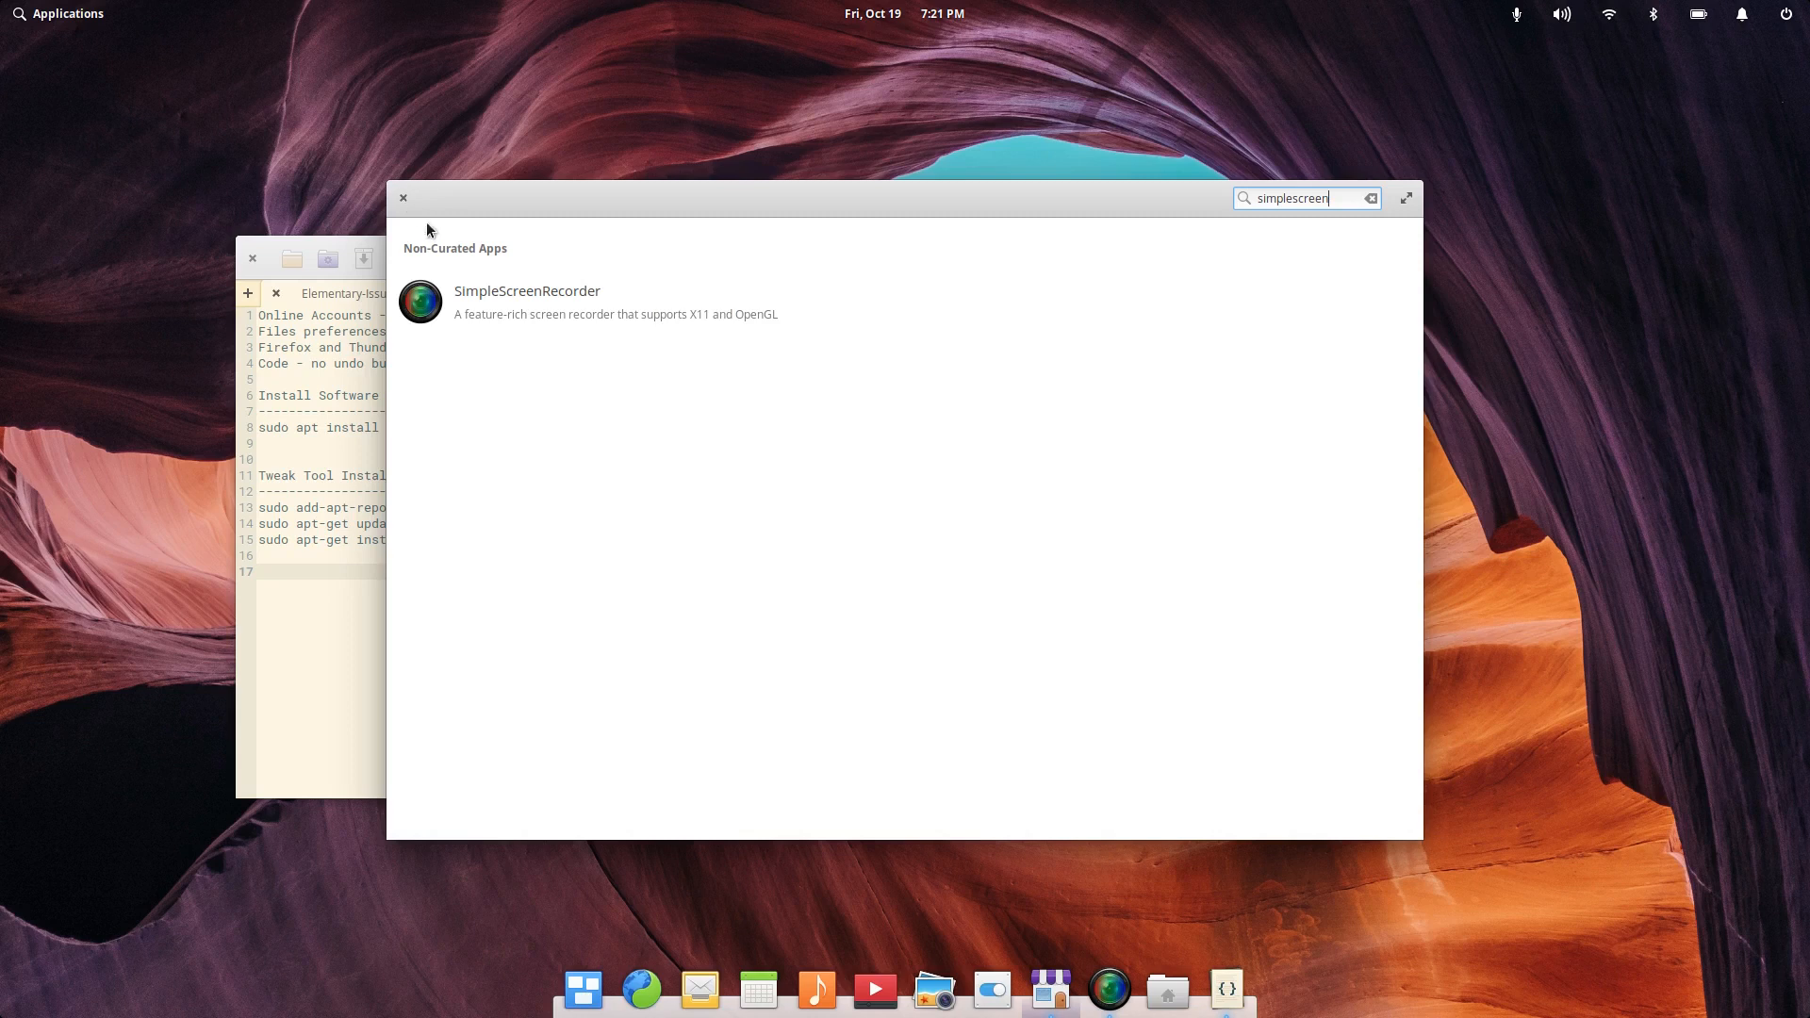
left_click(402, 197)
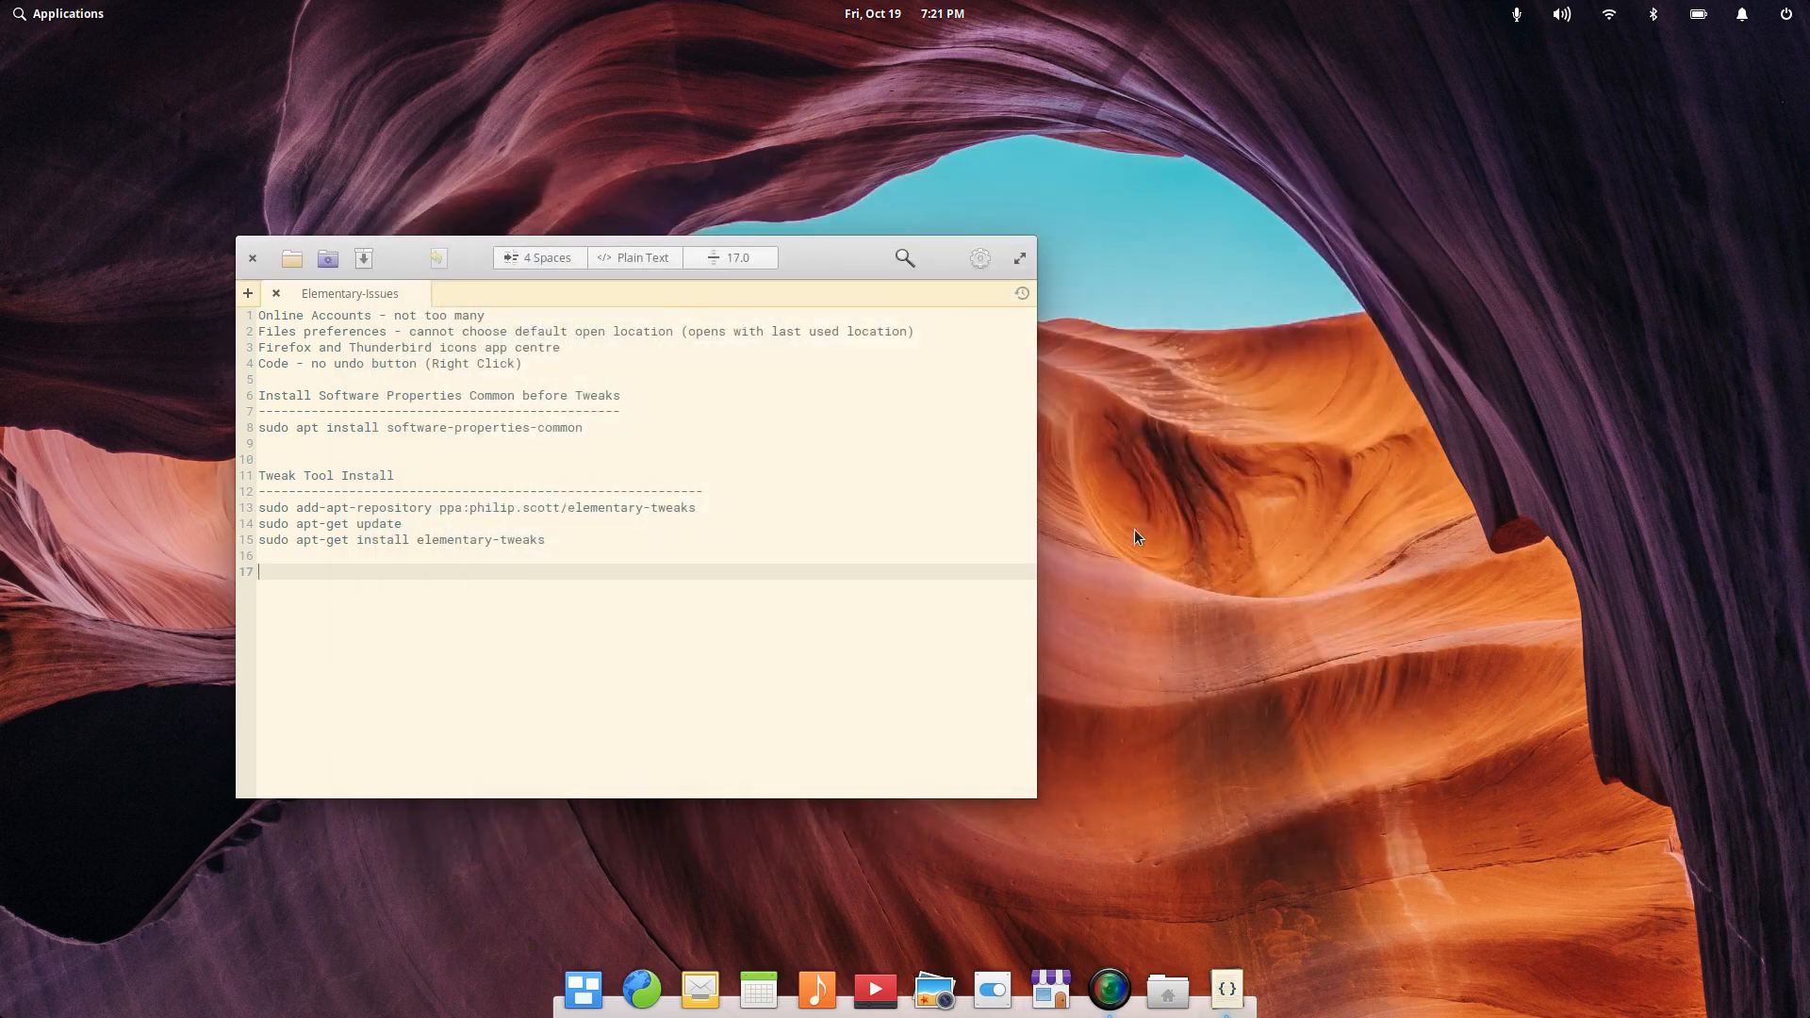
Step: Reopen AppCentre and search for "firefox"
left_click(1061, 990)
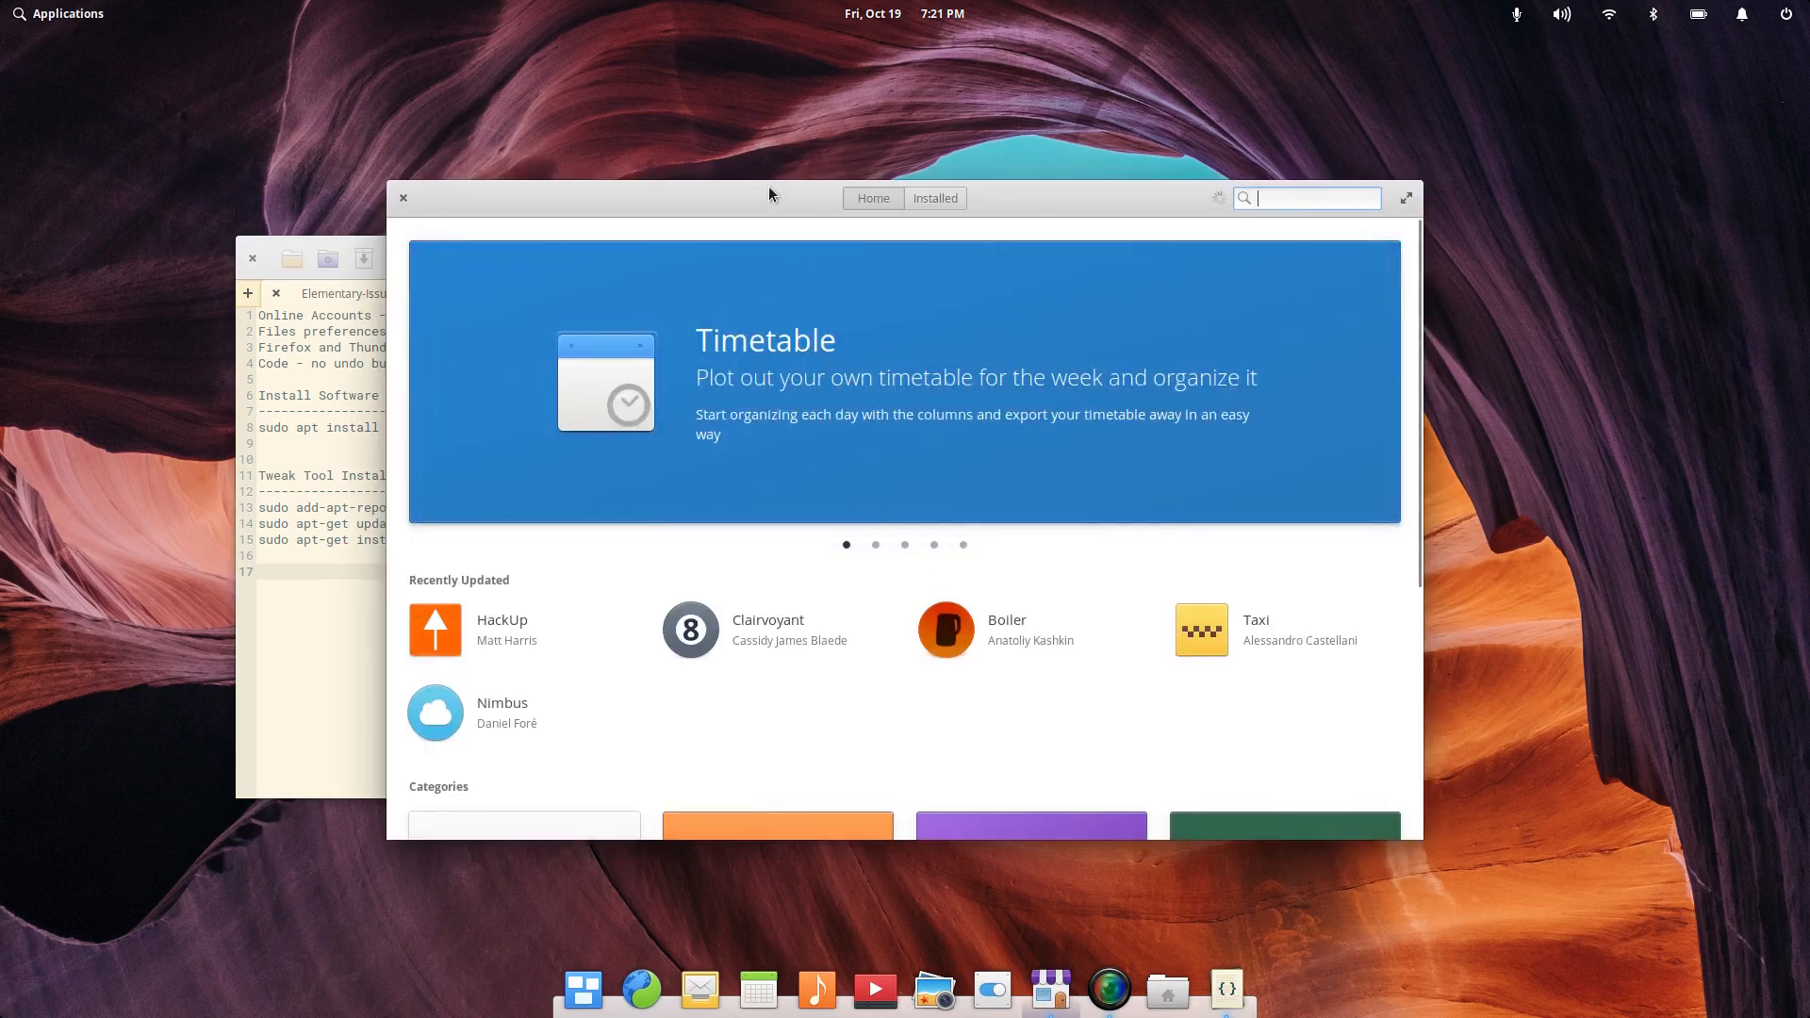
type("fi")
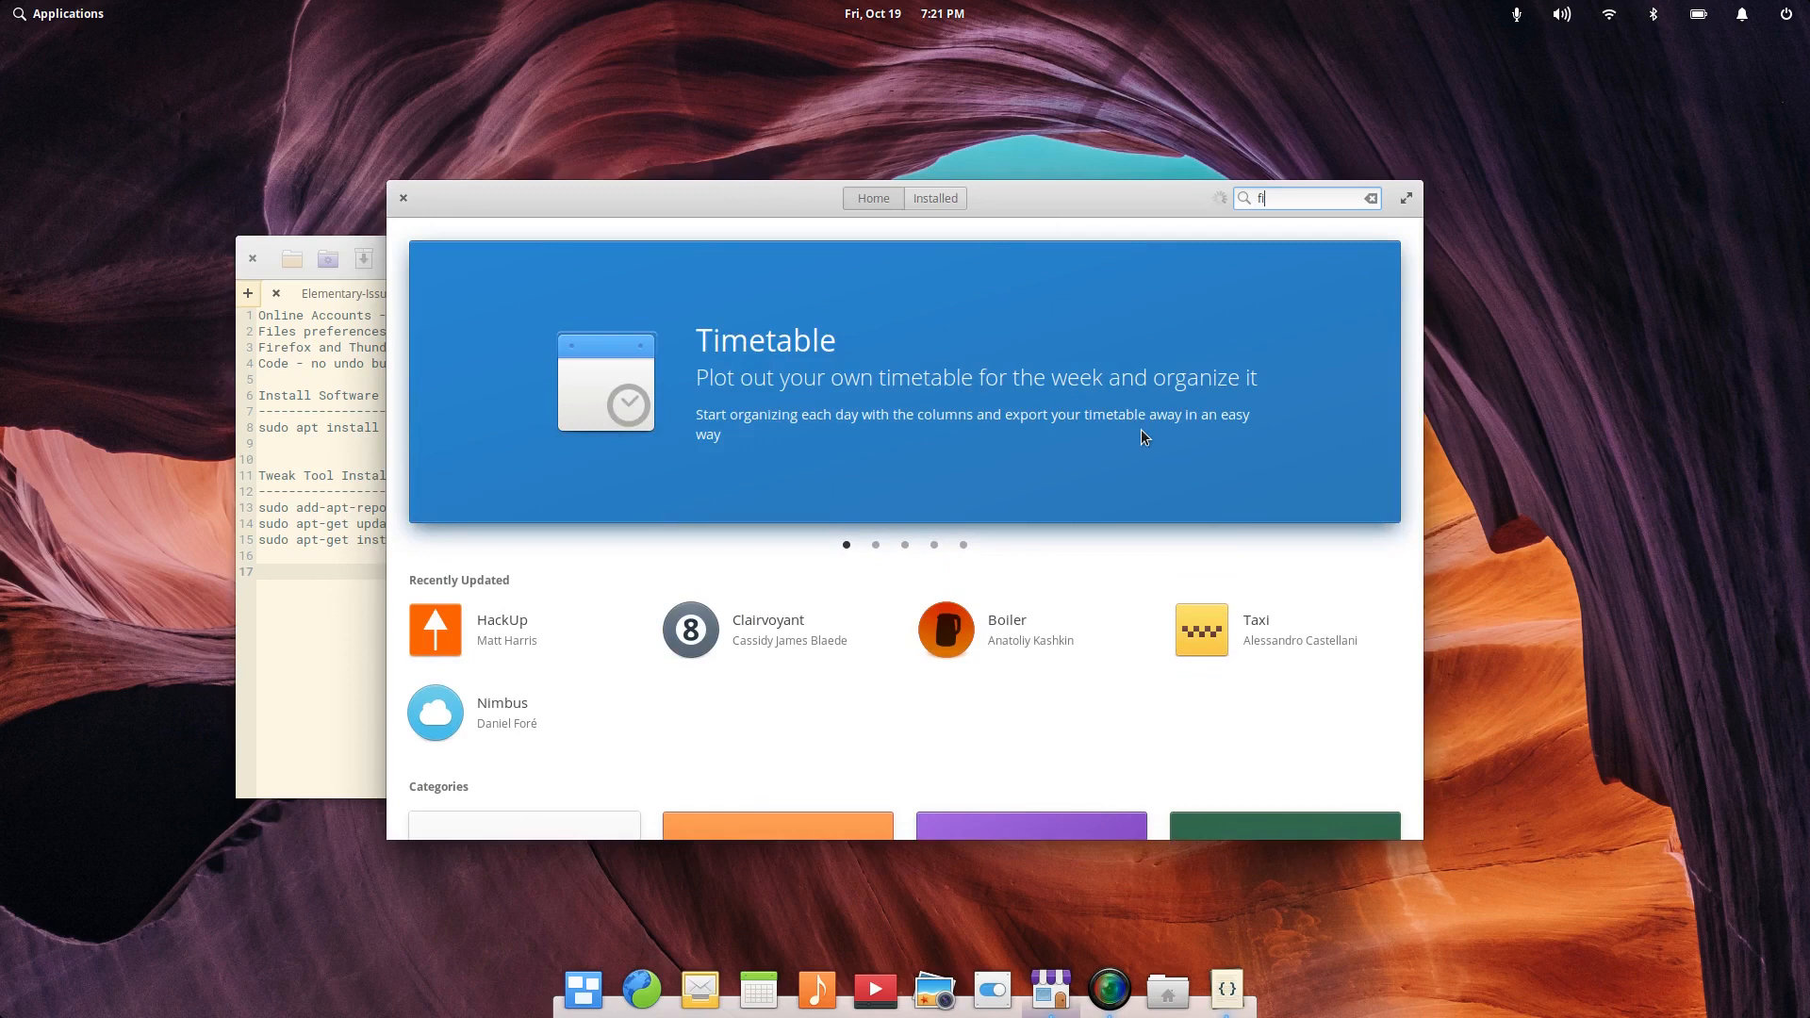
type("refox")
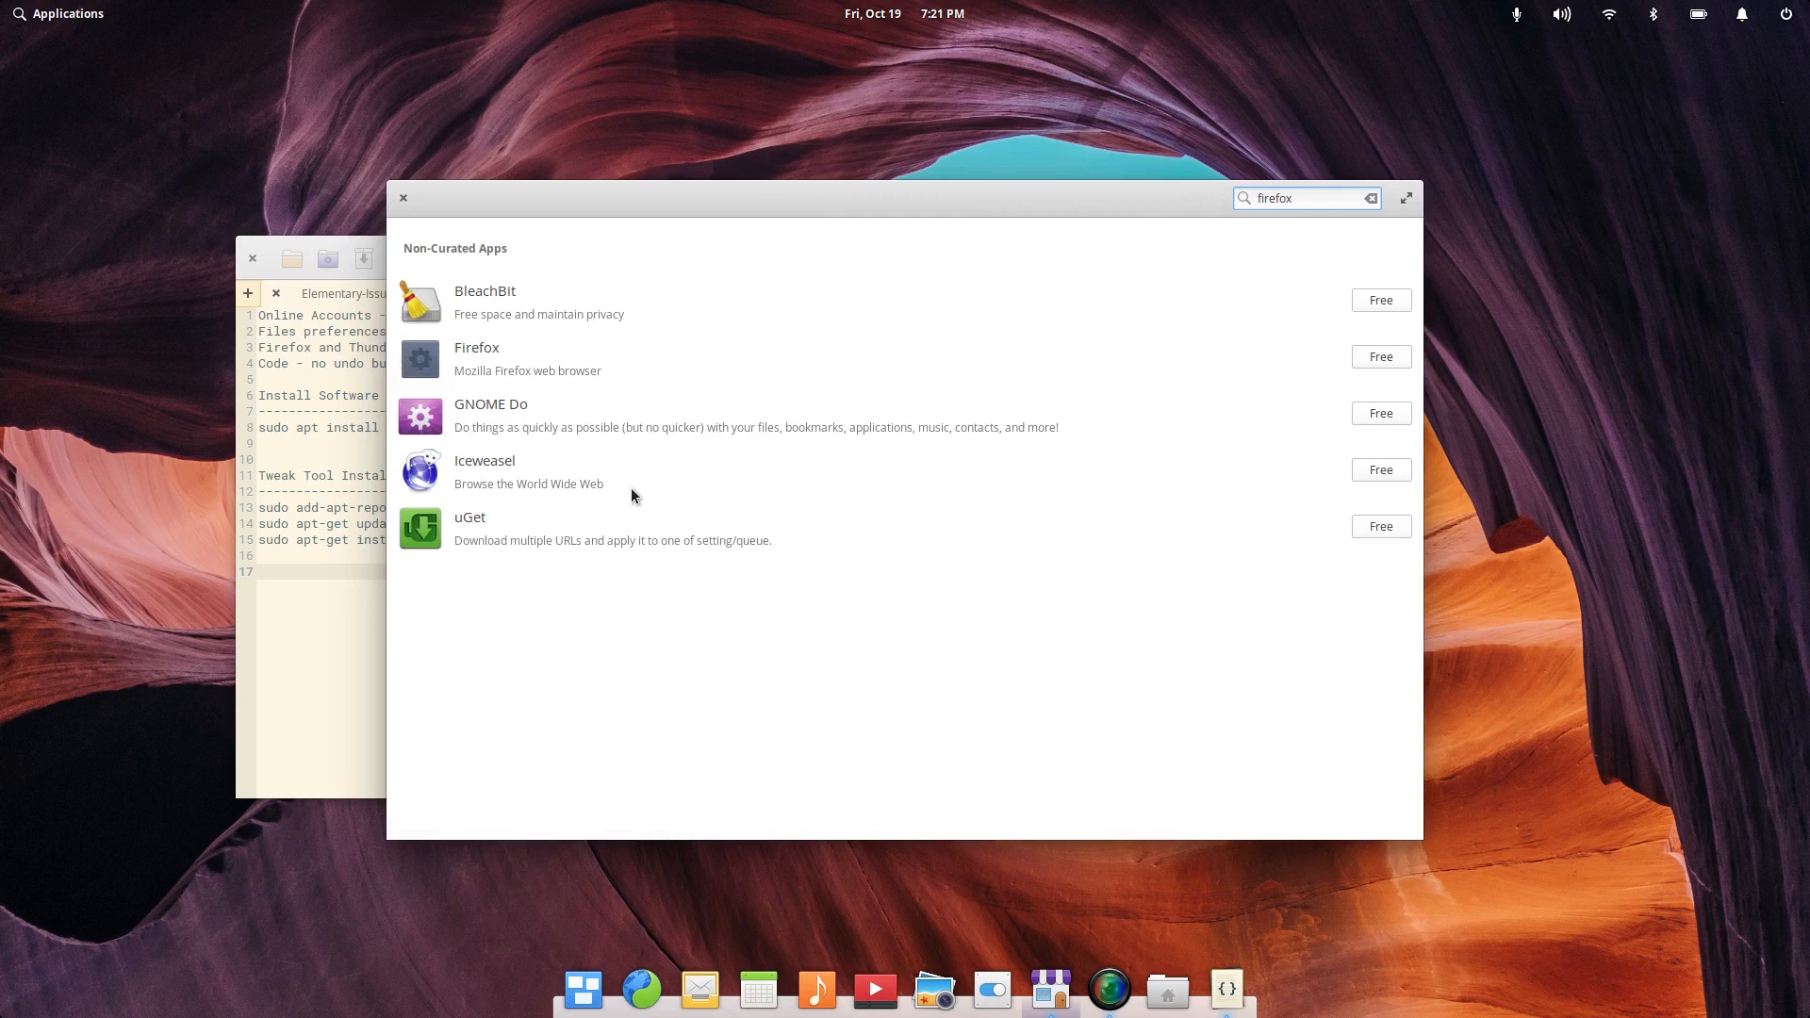
Step: Replace the AppCentre search term with "thunderbird"
left_click_drag(1316, 200, 1218, 195)
type("th")
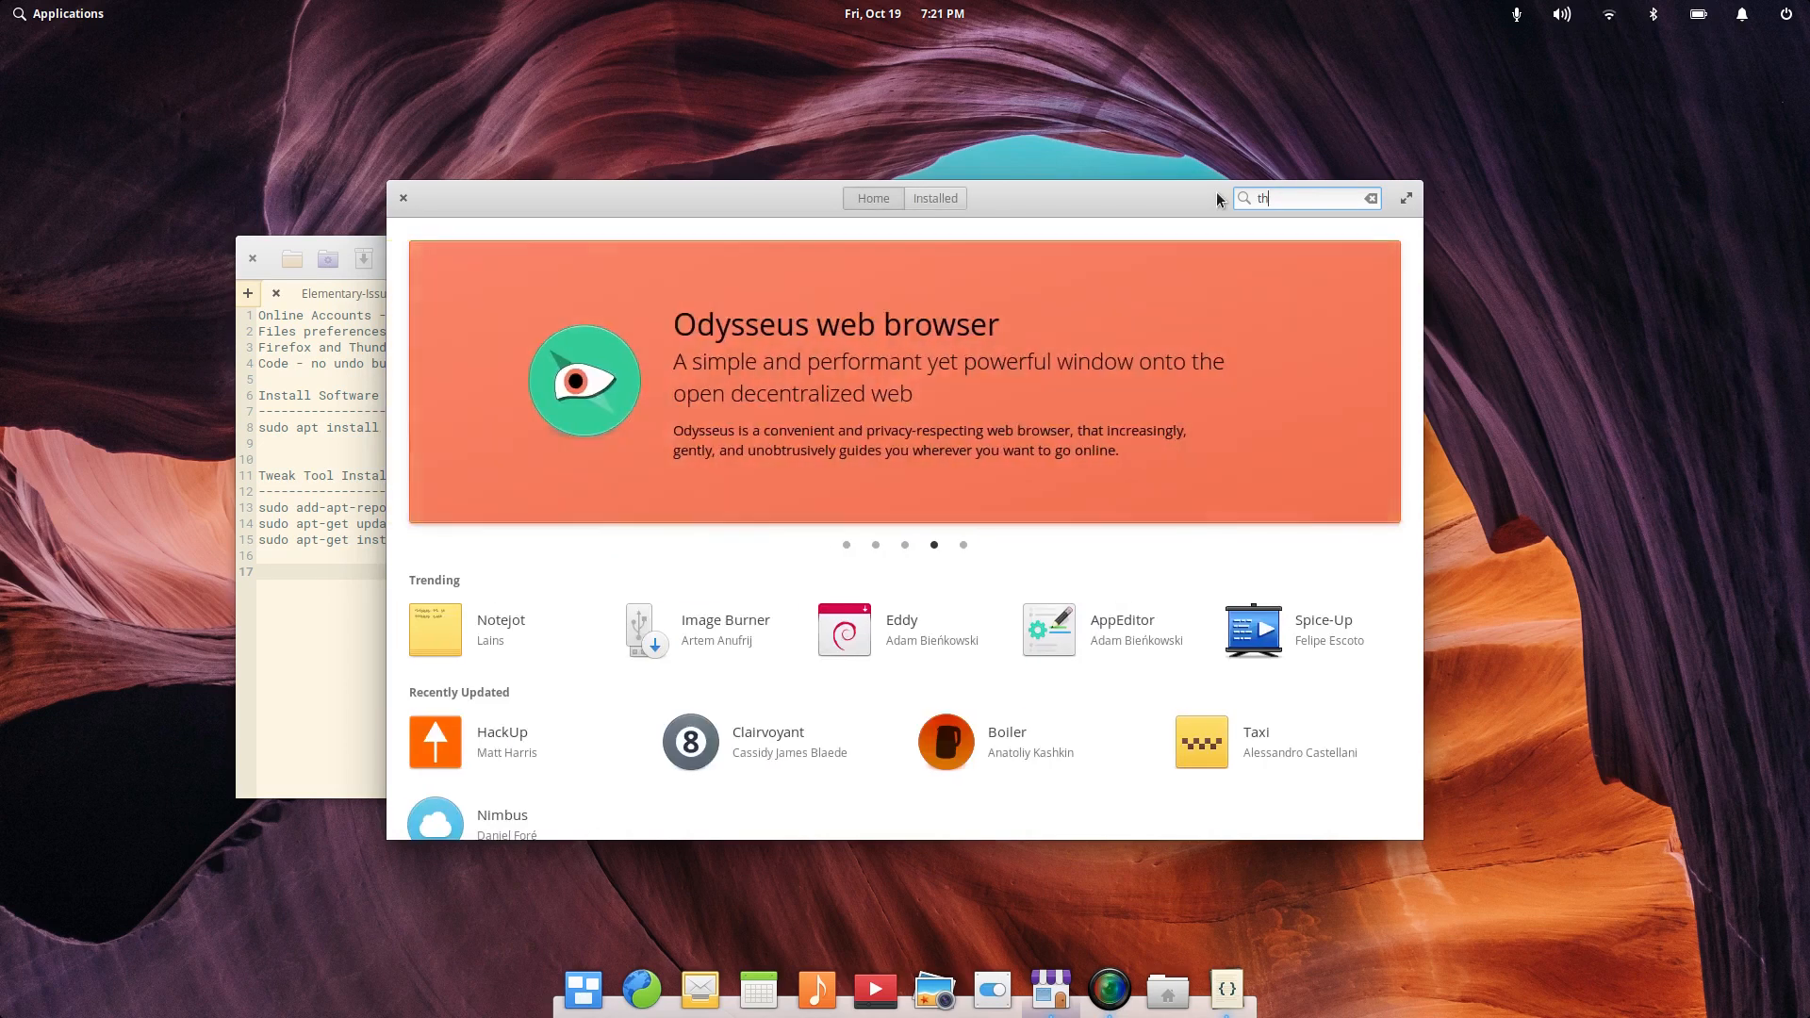
type("underbird")
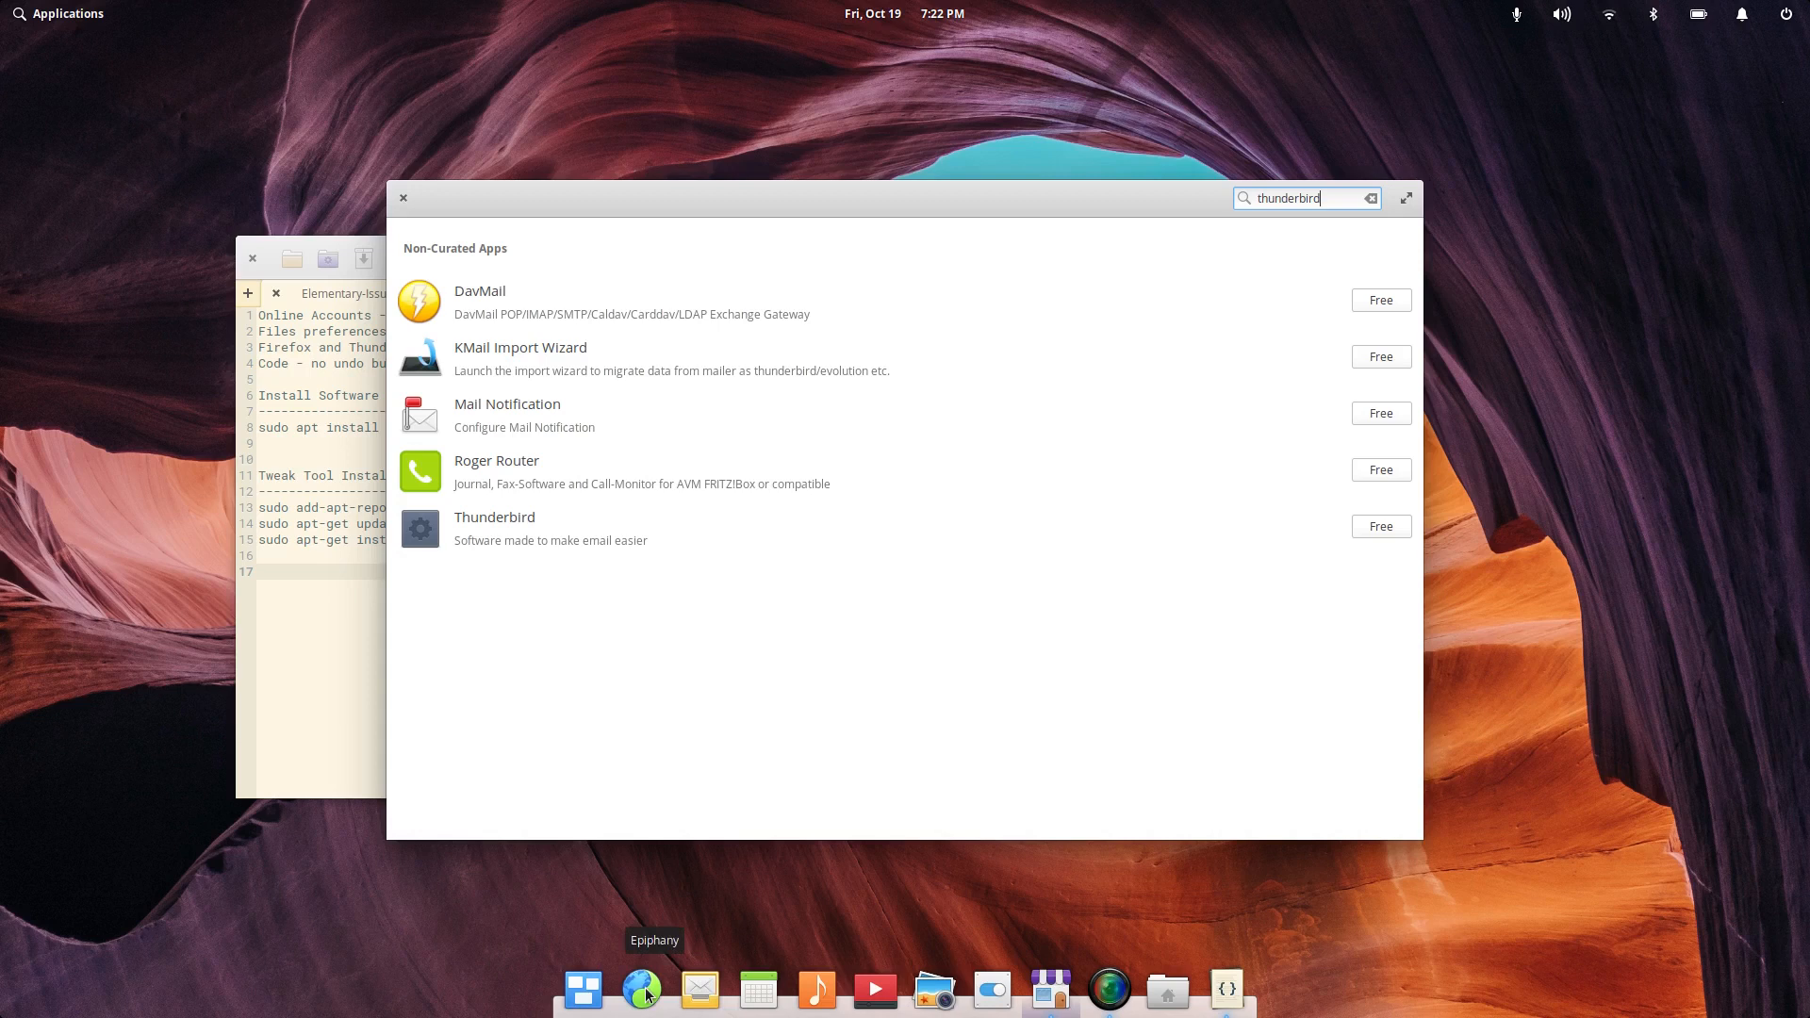
Step: Open Mail to view its account setup dialog, cancel it, and return to the AppCentre window
left_click(709, 995)
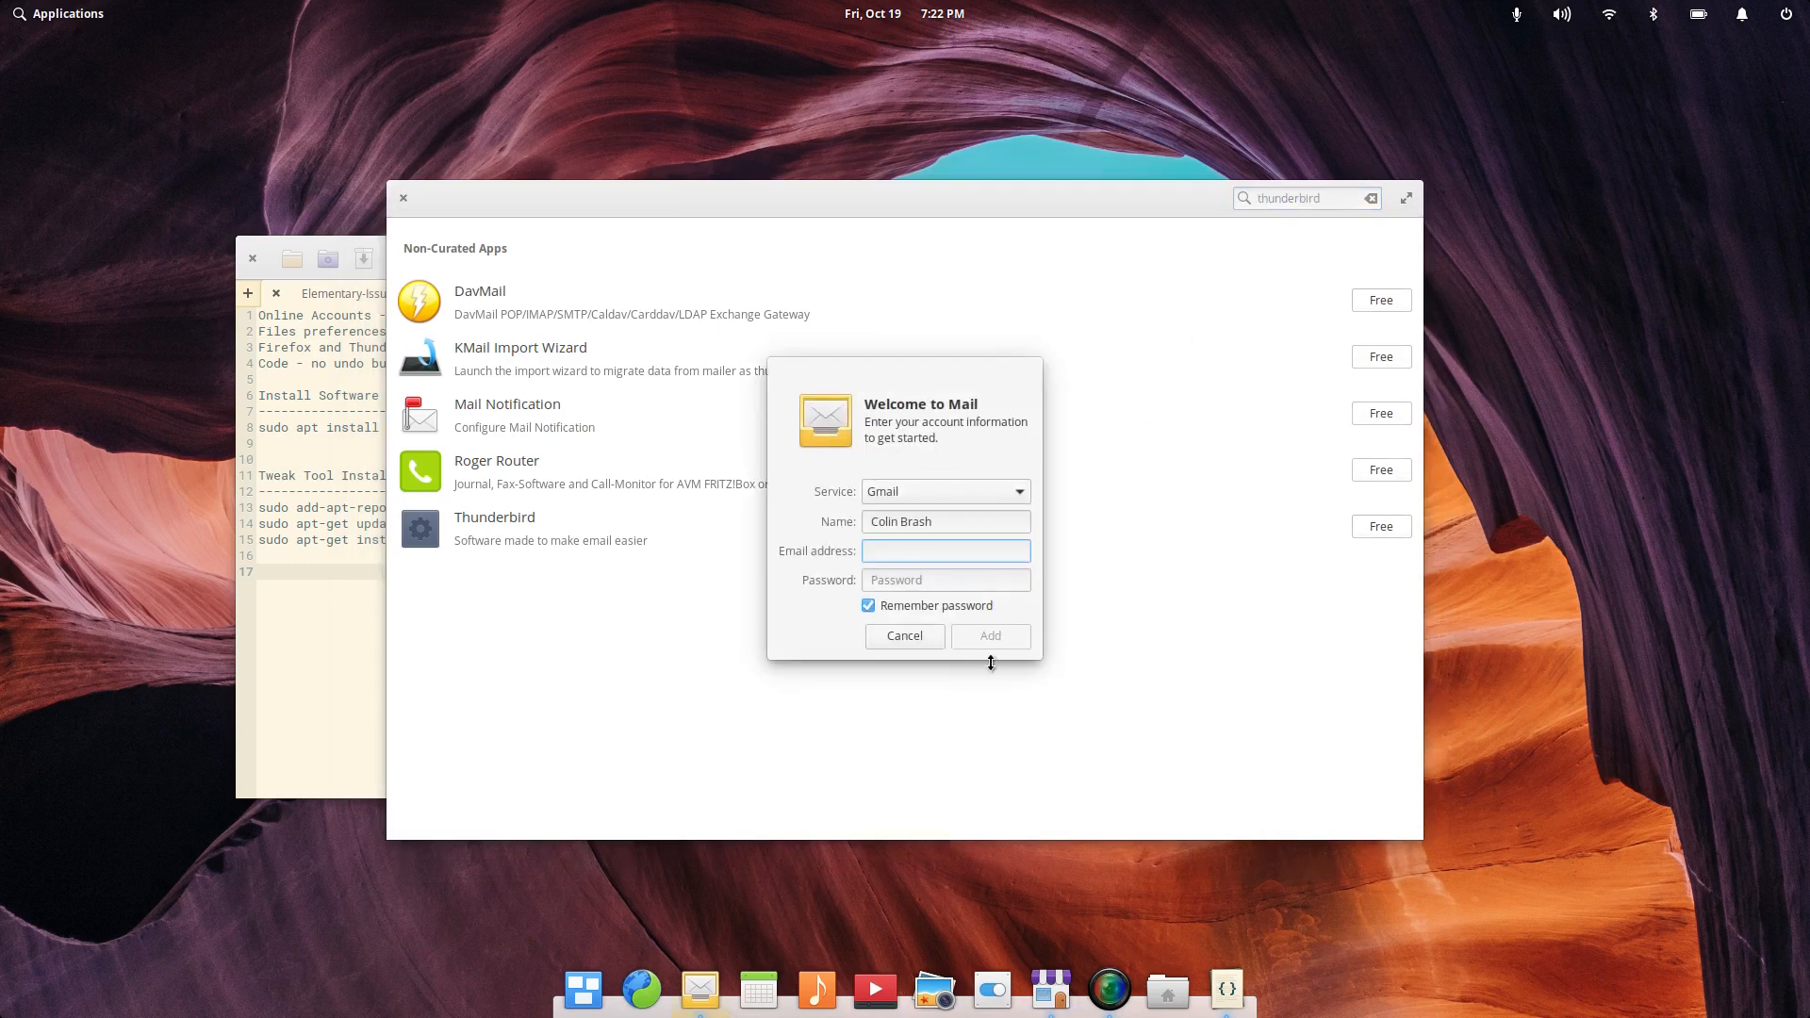
left_click(901, 637)
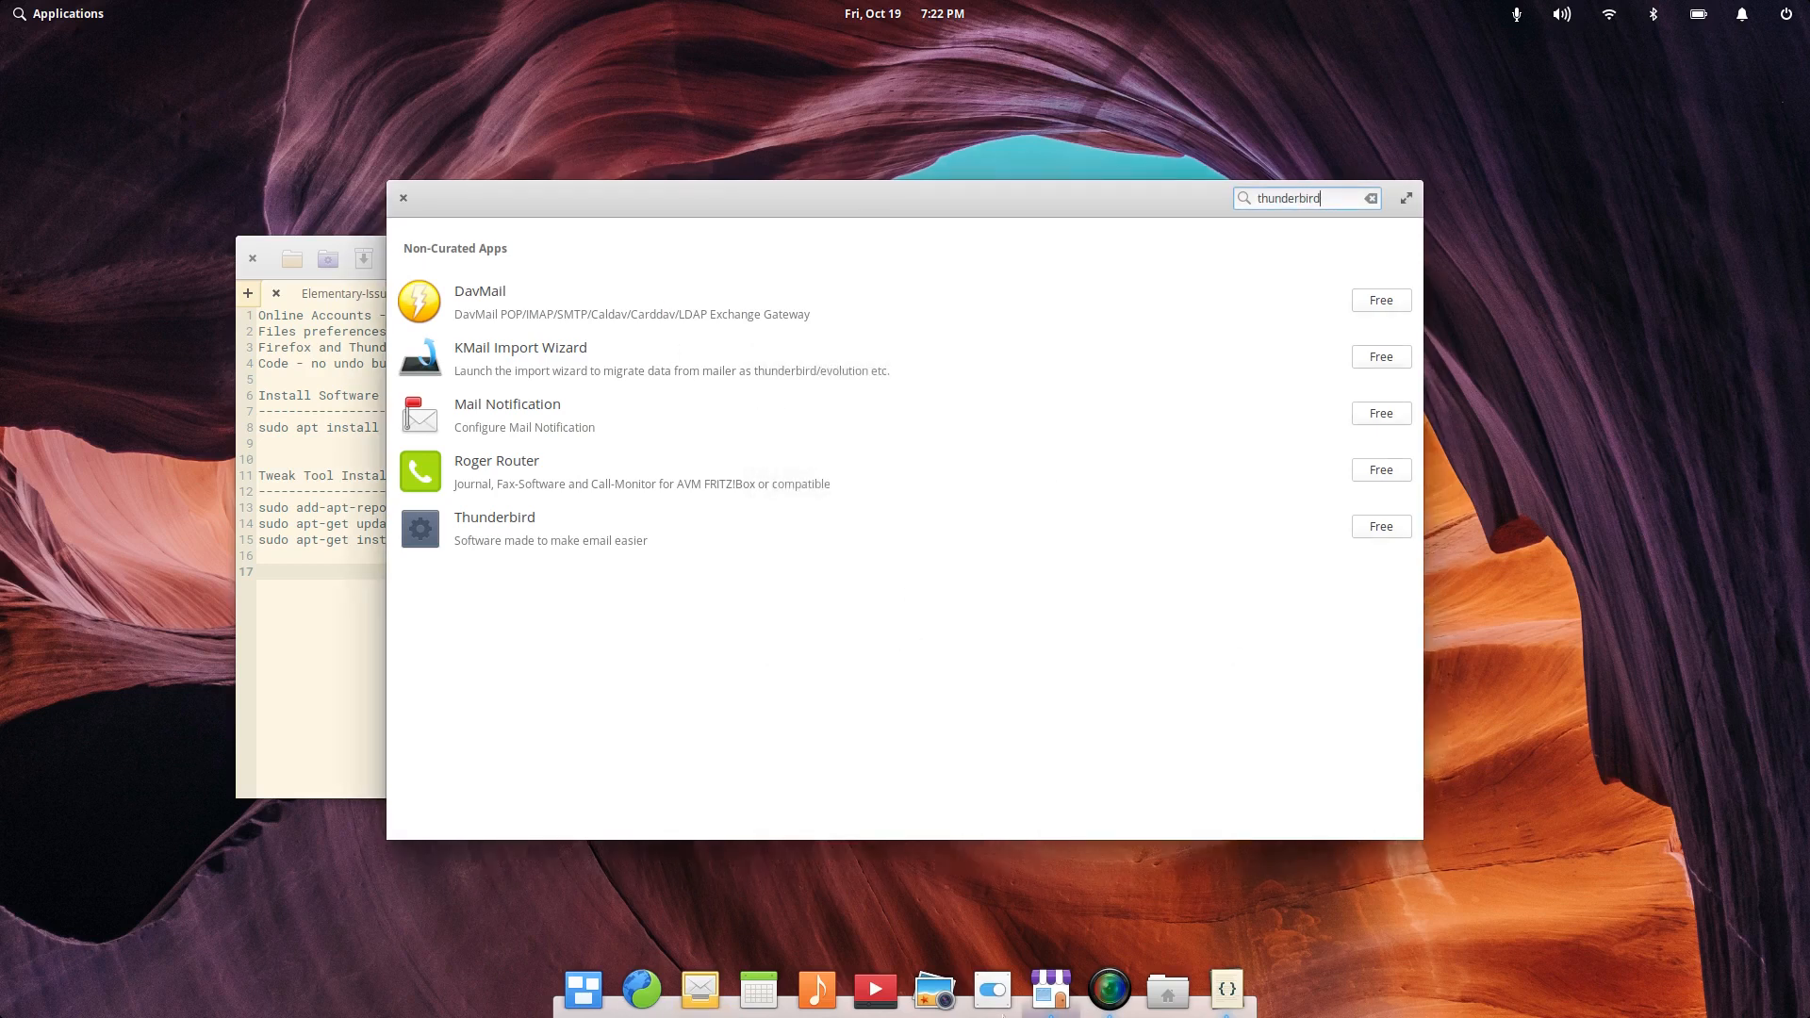
left_click(1051, 988)
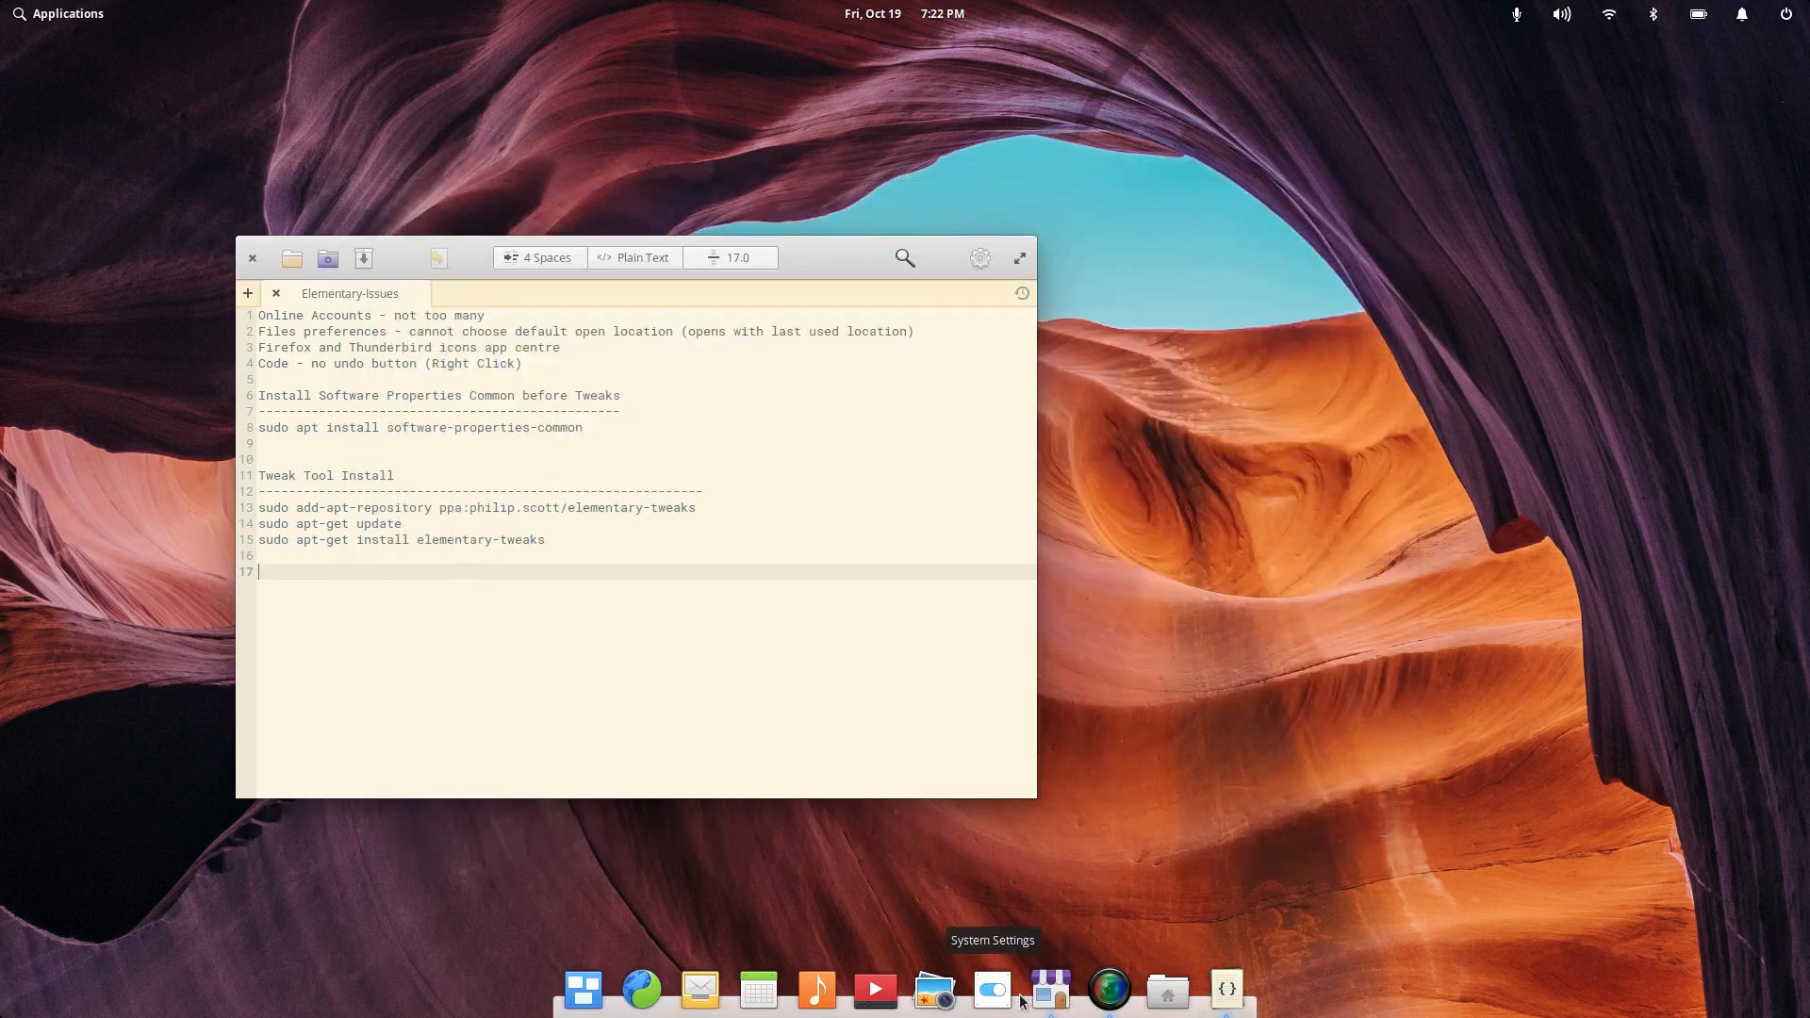
left_click(1051, 988)
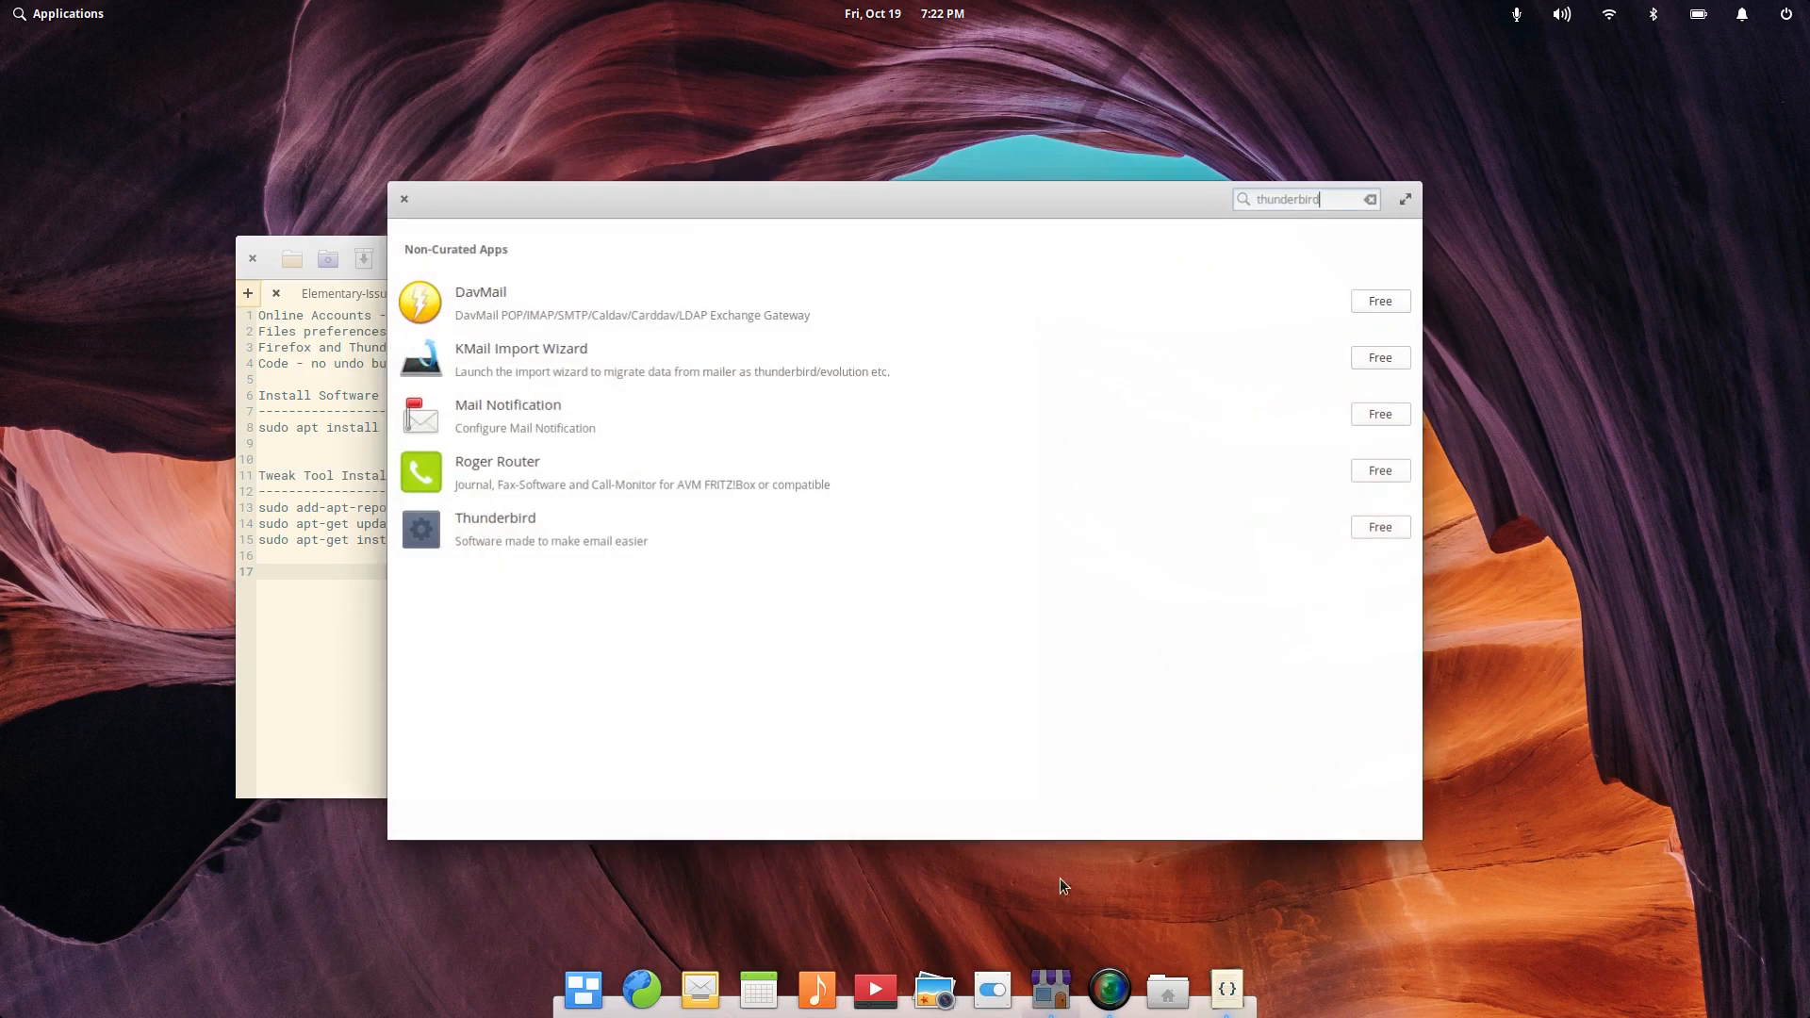
Step: Clear the AppCentre search, browse the installed apps, and open the details page for Mail
left_click(1370, 199)
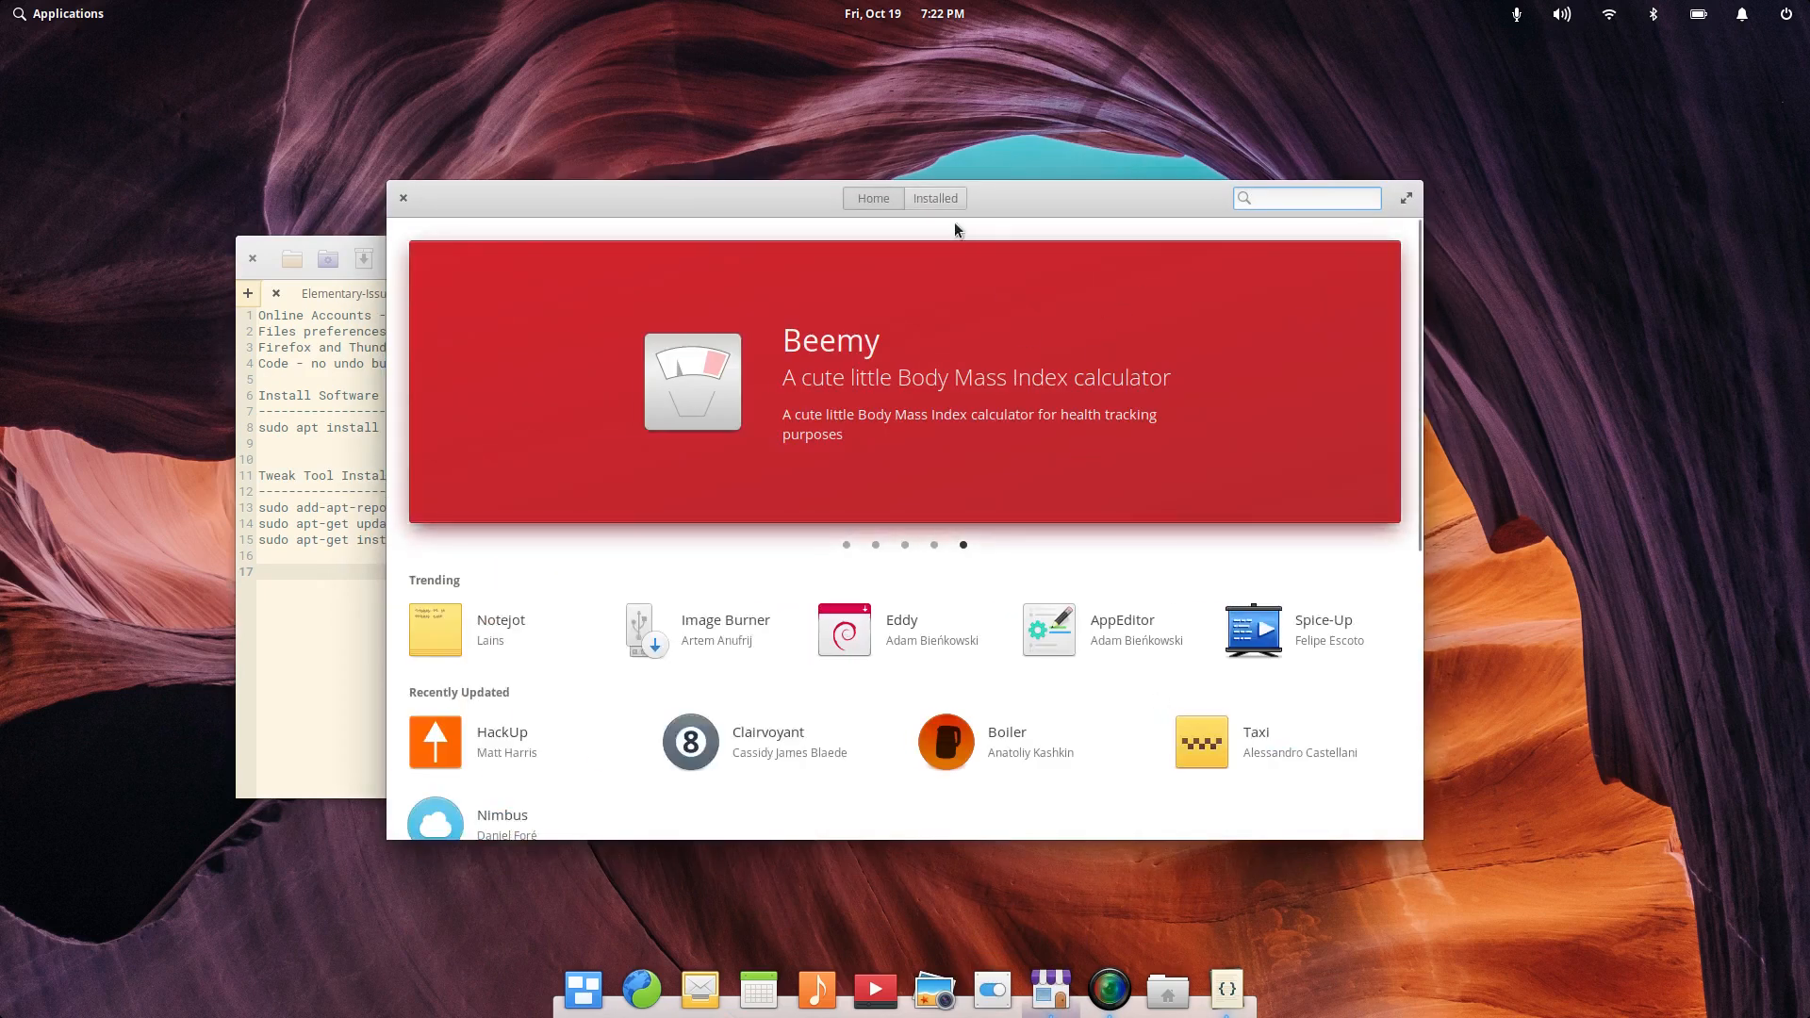
left_click(948, 198)
scroll(597, 477, "down", 4)
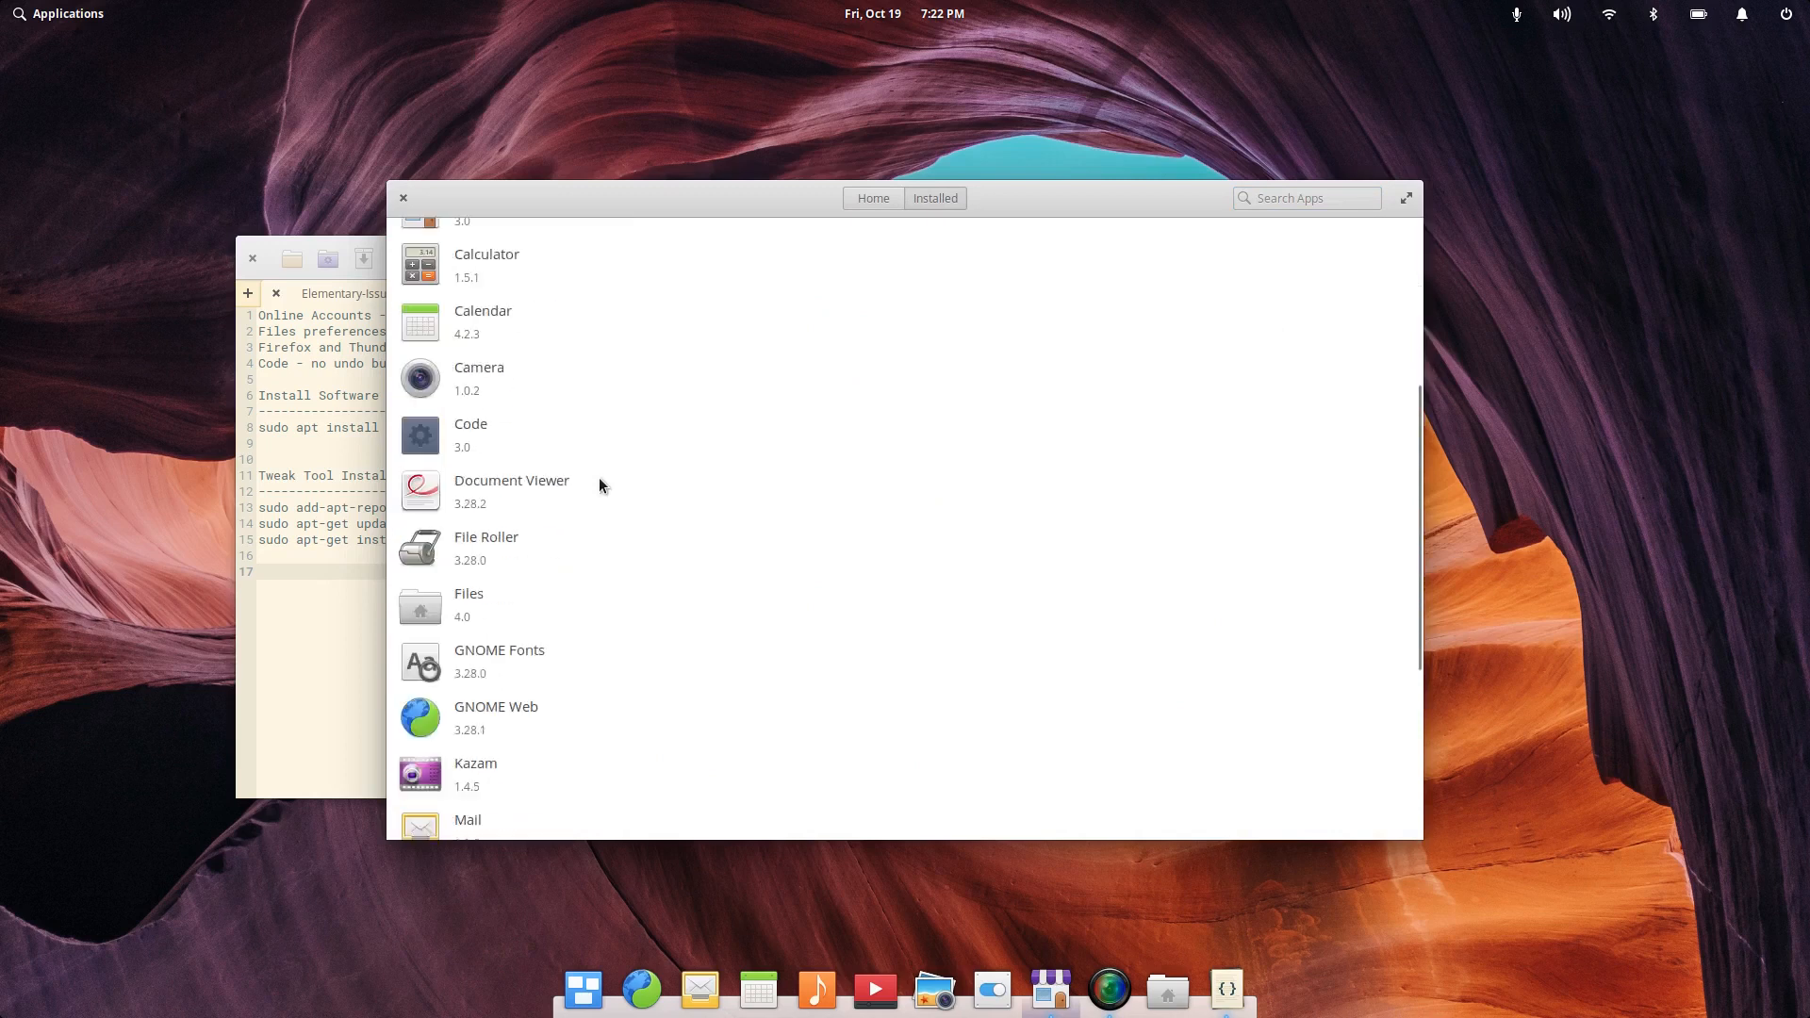
scroll(598, 477, "down", 5)
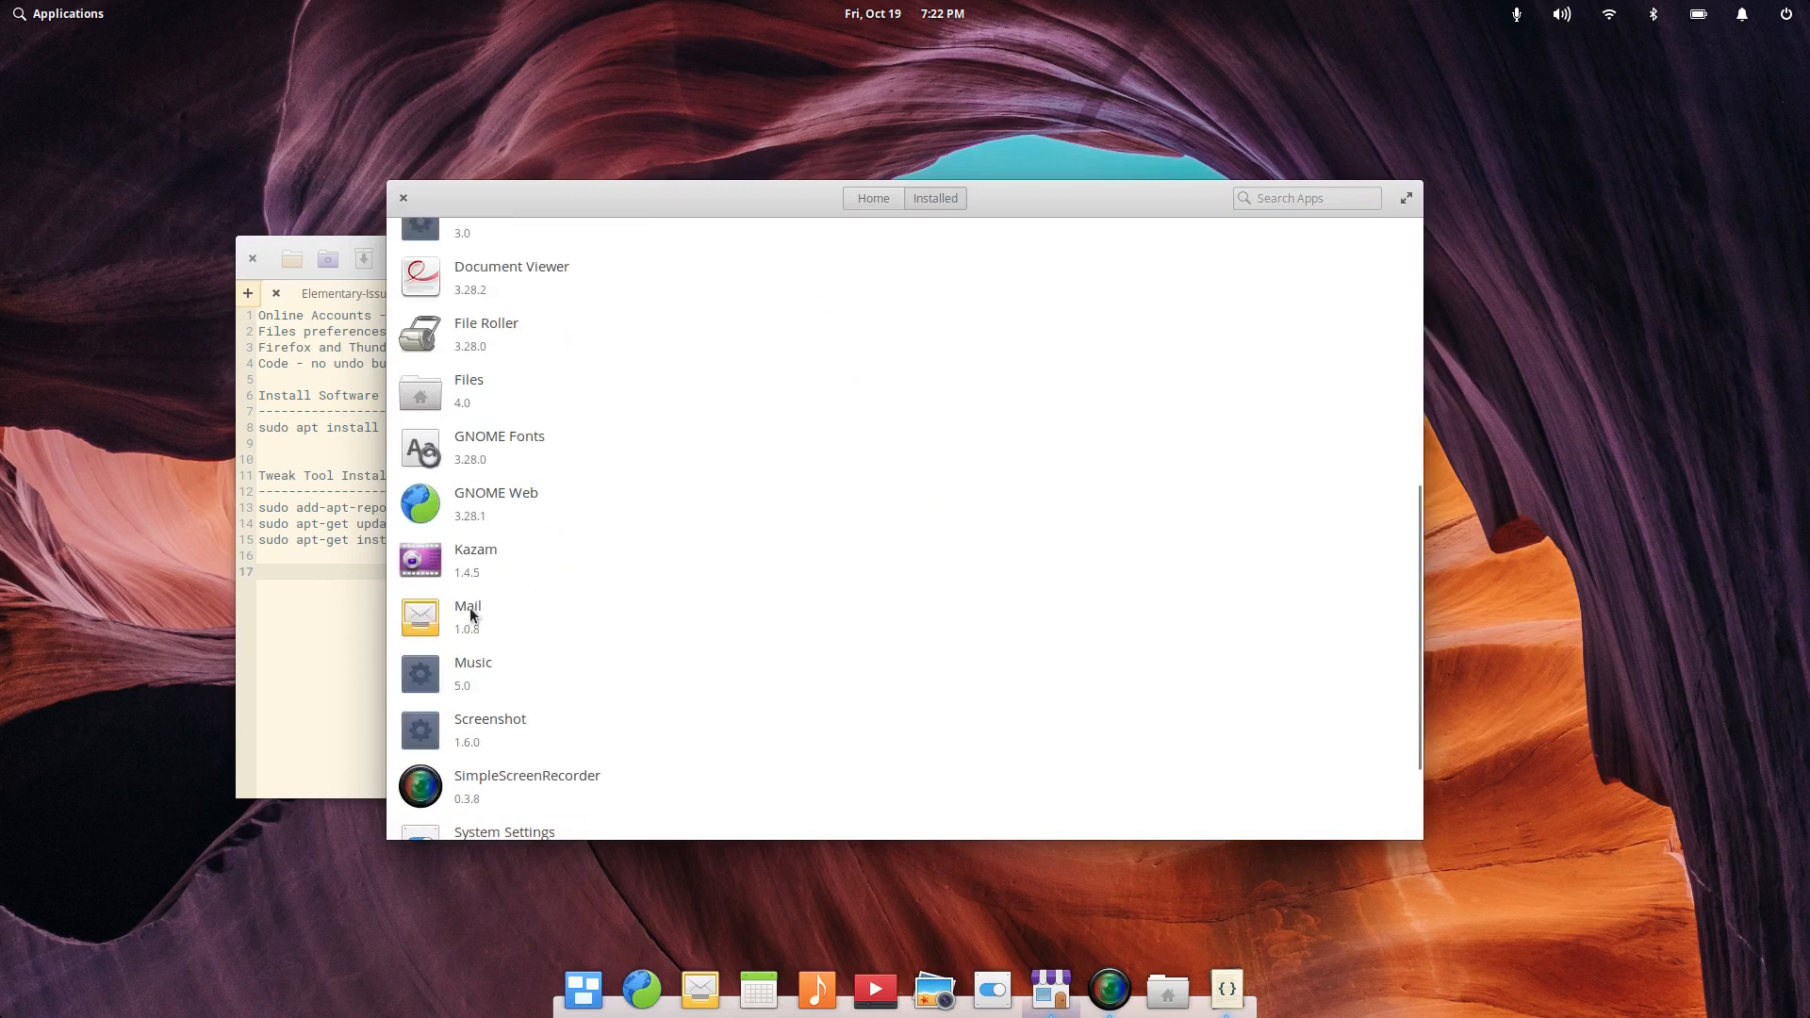
left_click(712, 601)
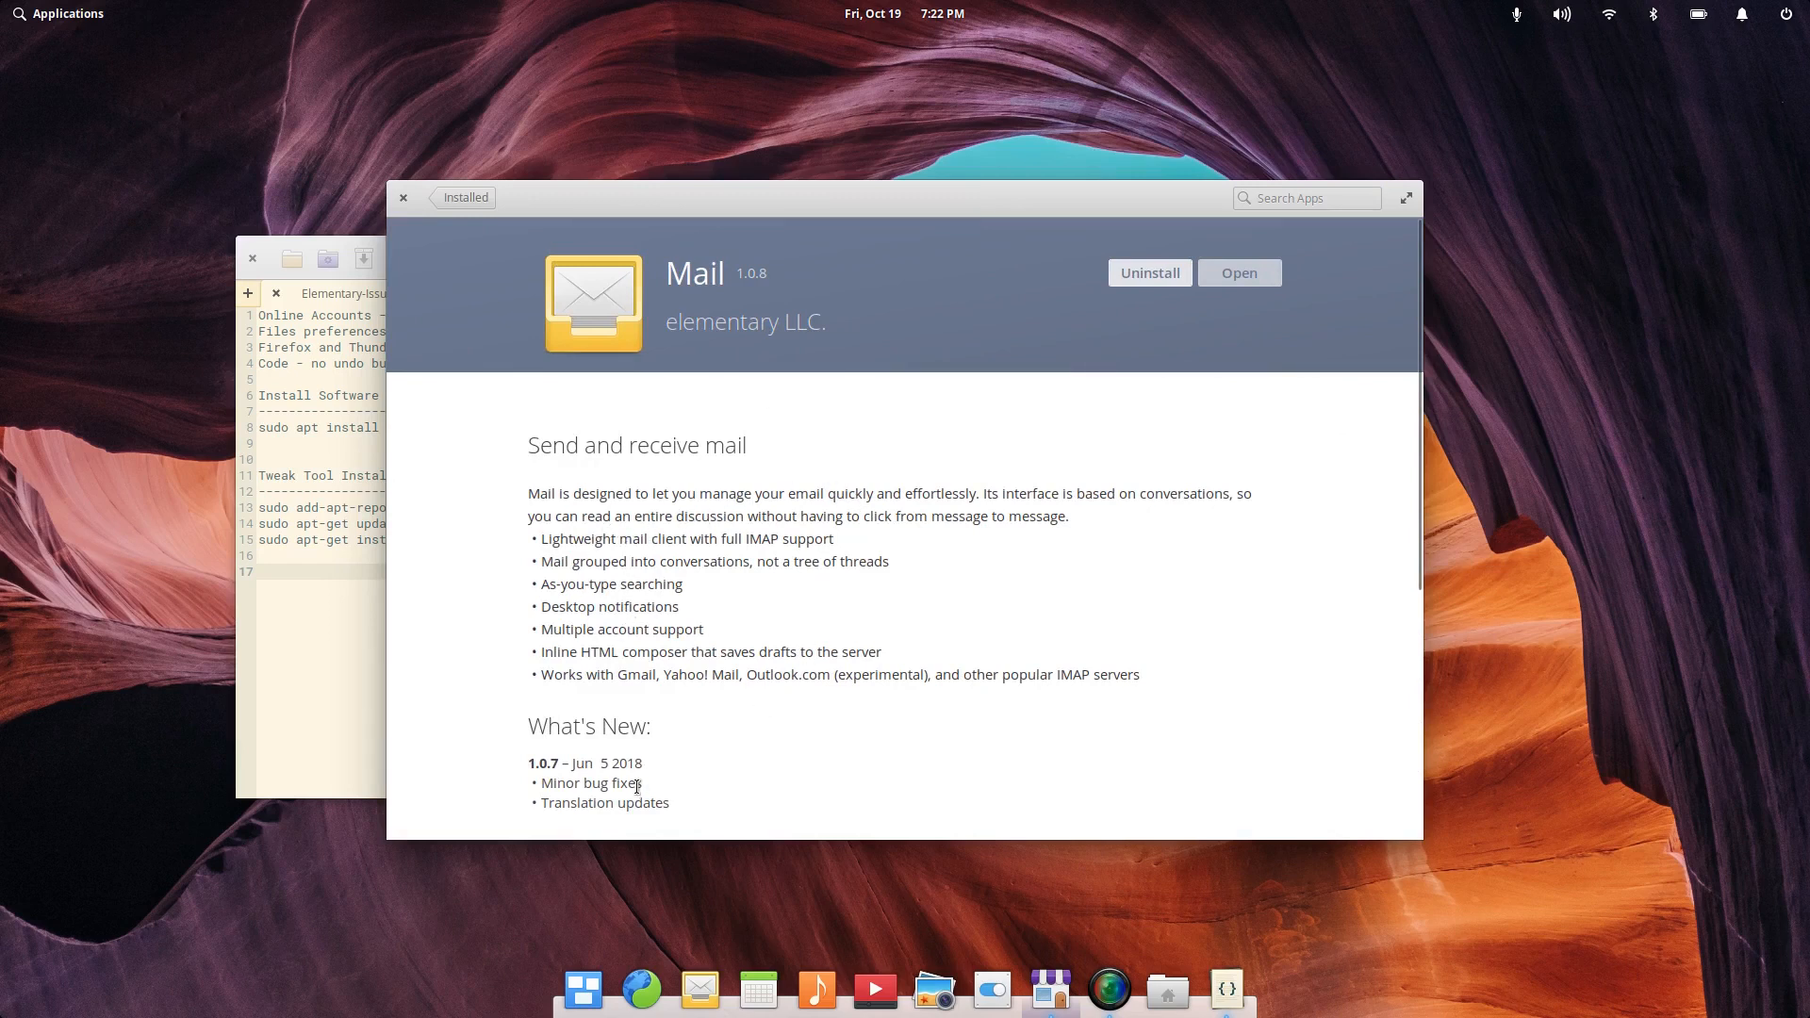
Step: Review Mail's description, release notes and other apps by elementary LLC., and close the AppCentre window
scroll(707, 665, "down", 4)
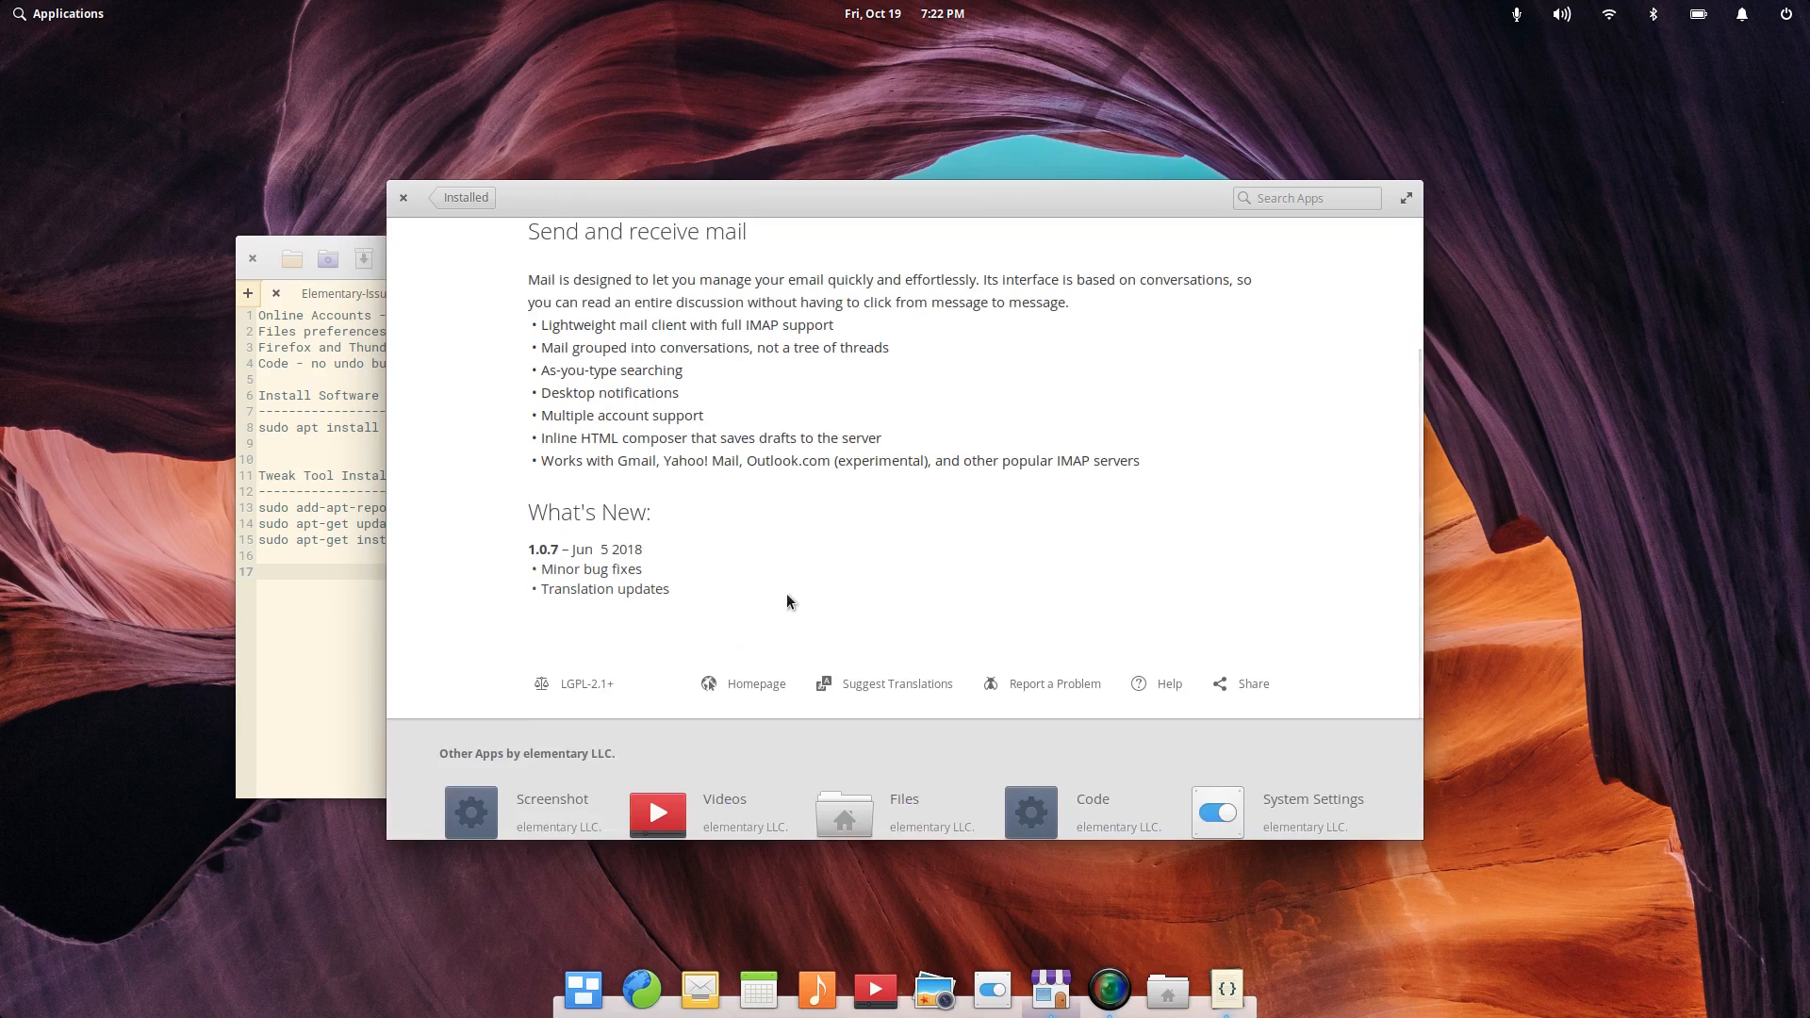
scroll(787, 600, "up", 4)
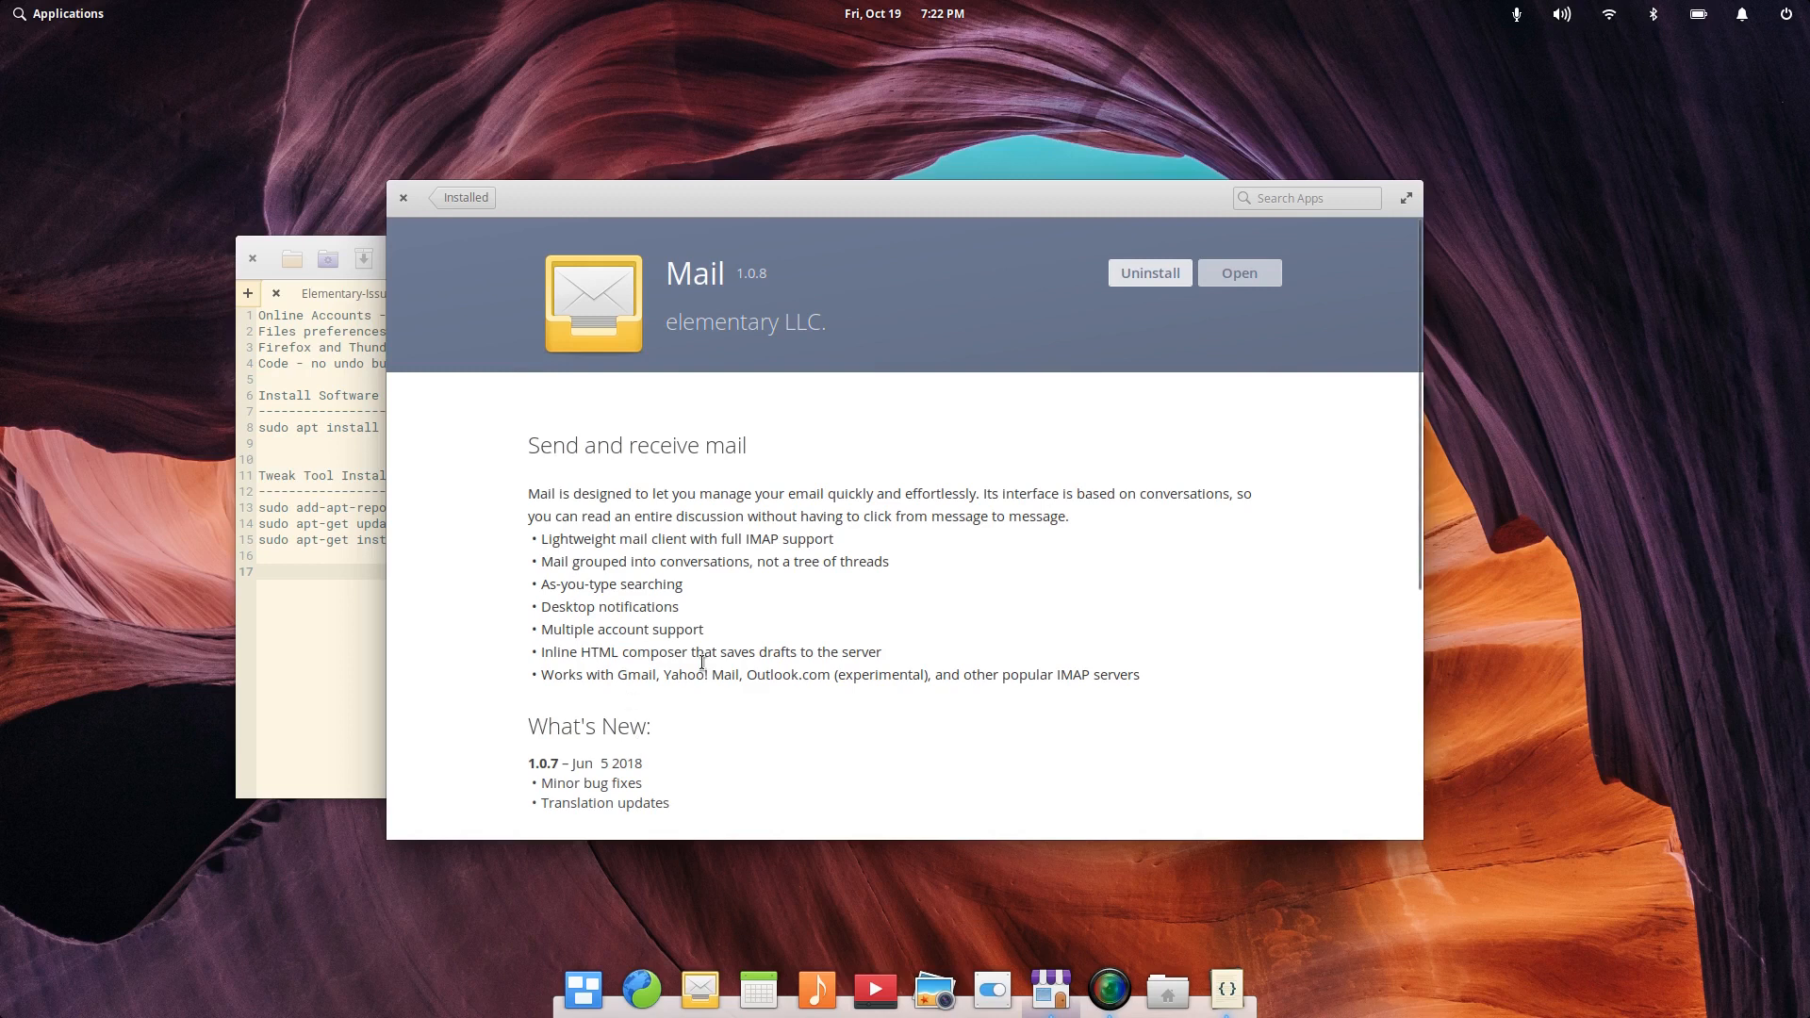
scroll(700, 665, "down", 3)
scroll(824, 603, "down", 3)
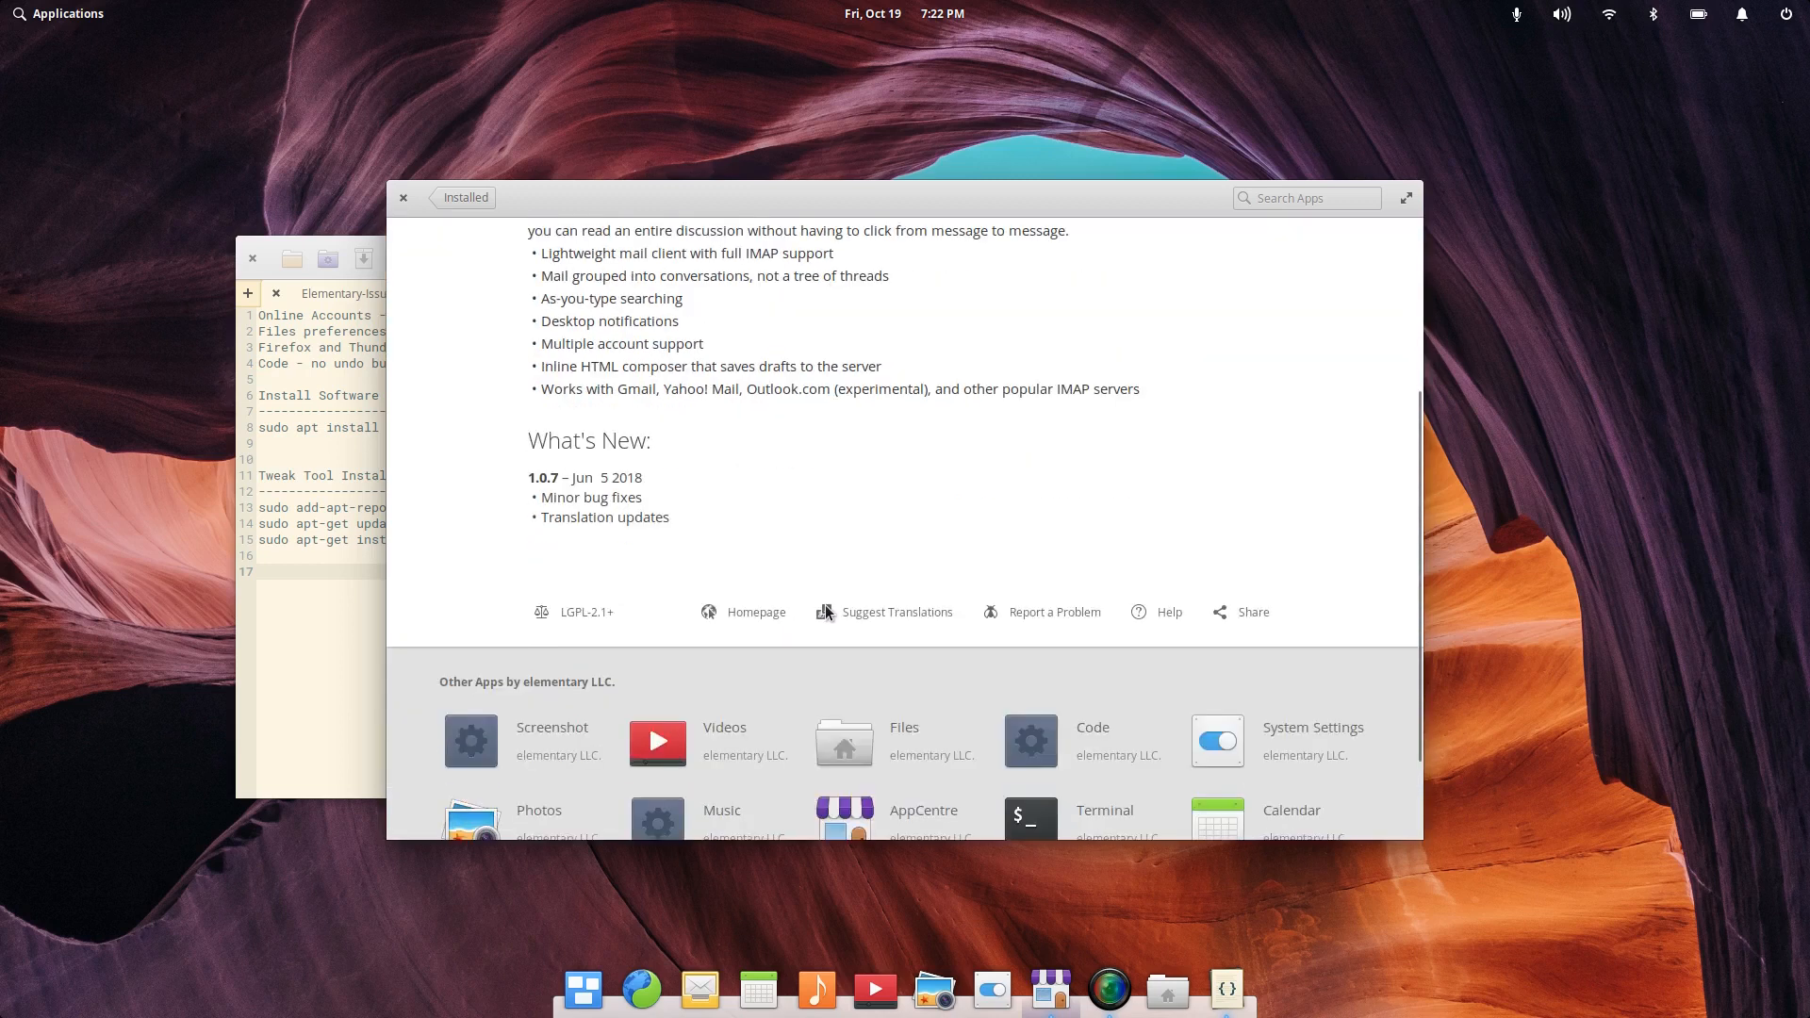
scroll(824, 604, "up", 6)
left_click(403, 199)
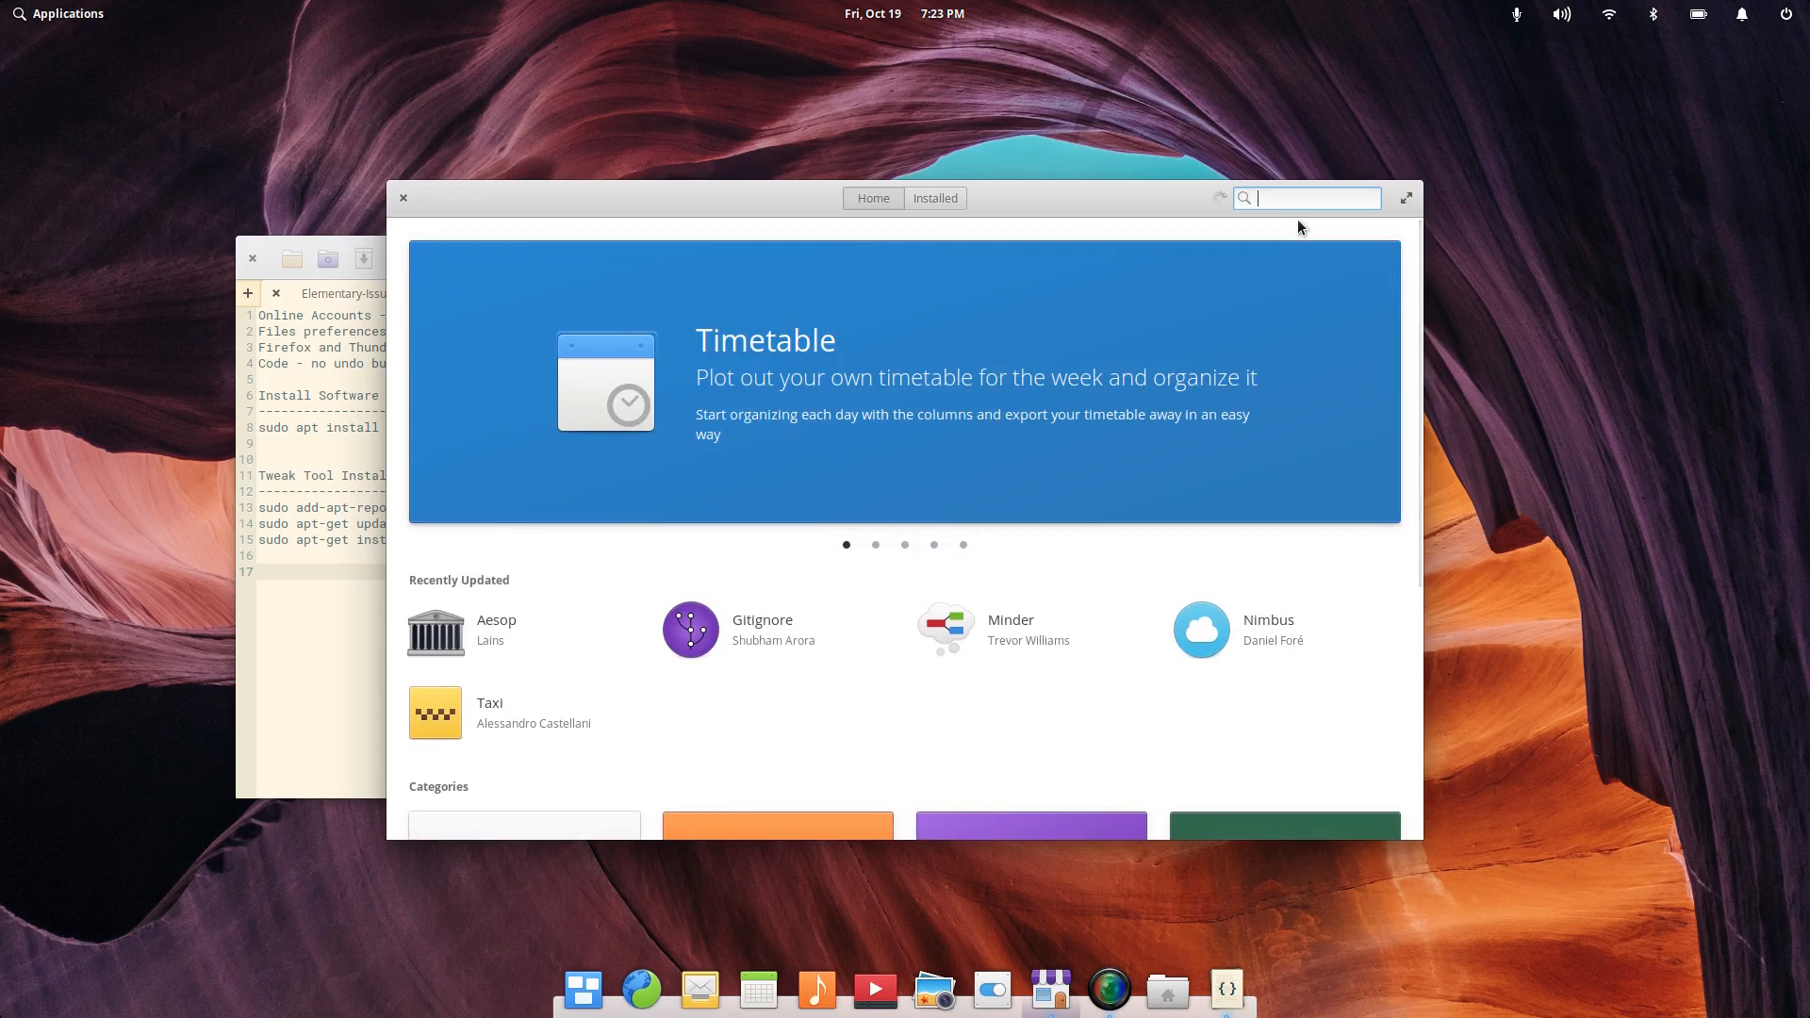
Step: Search AppCentre for "firefox", open the Firefox entry, and start its installation
type("fi")
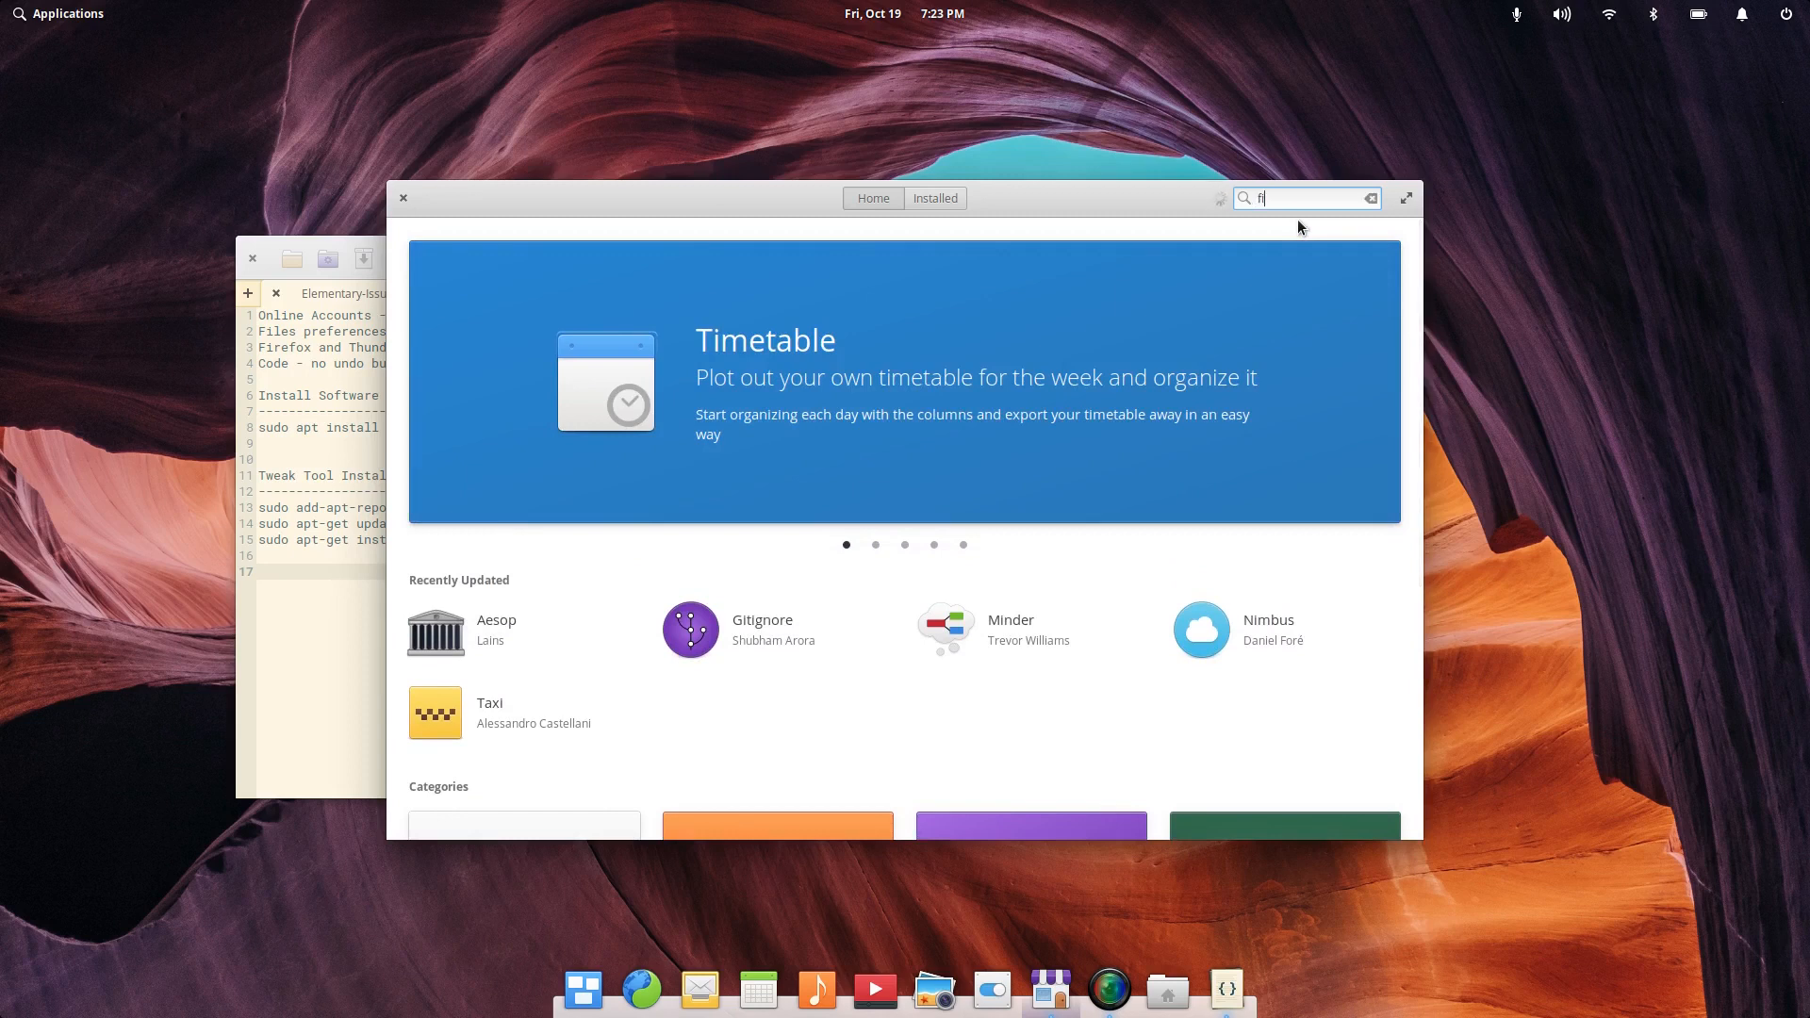
type("refo")
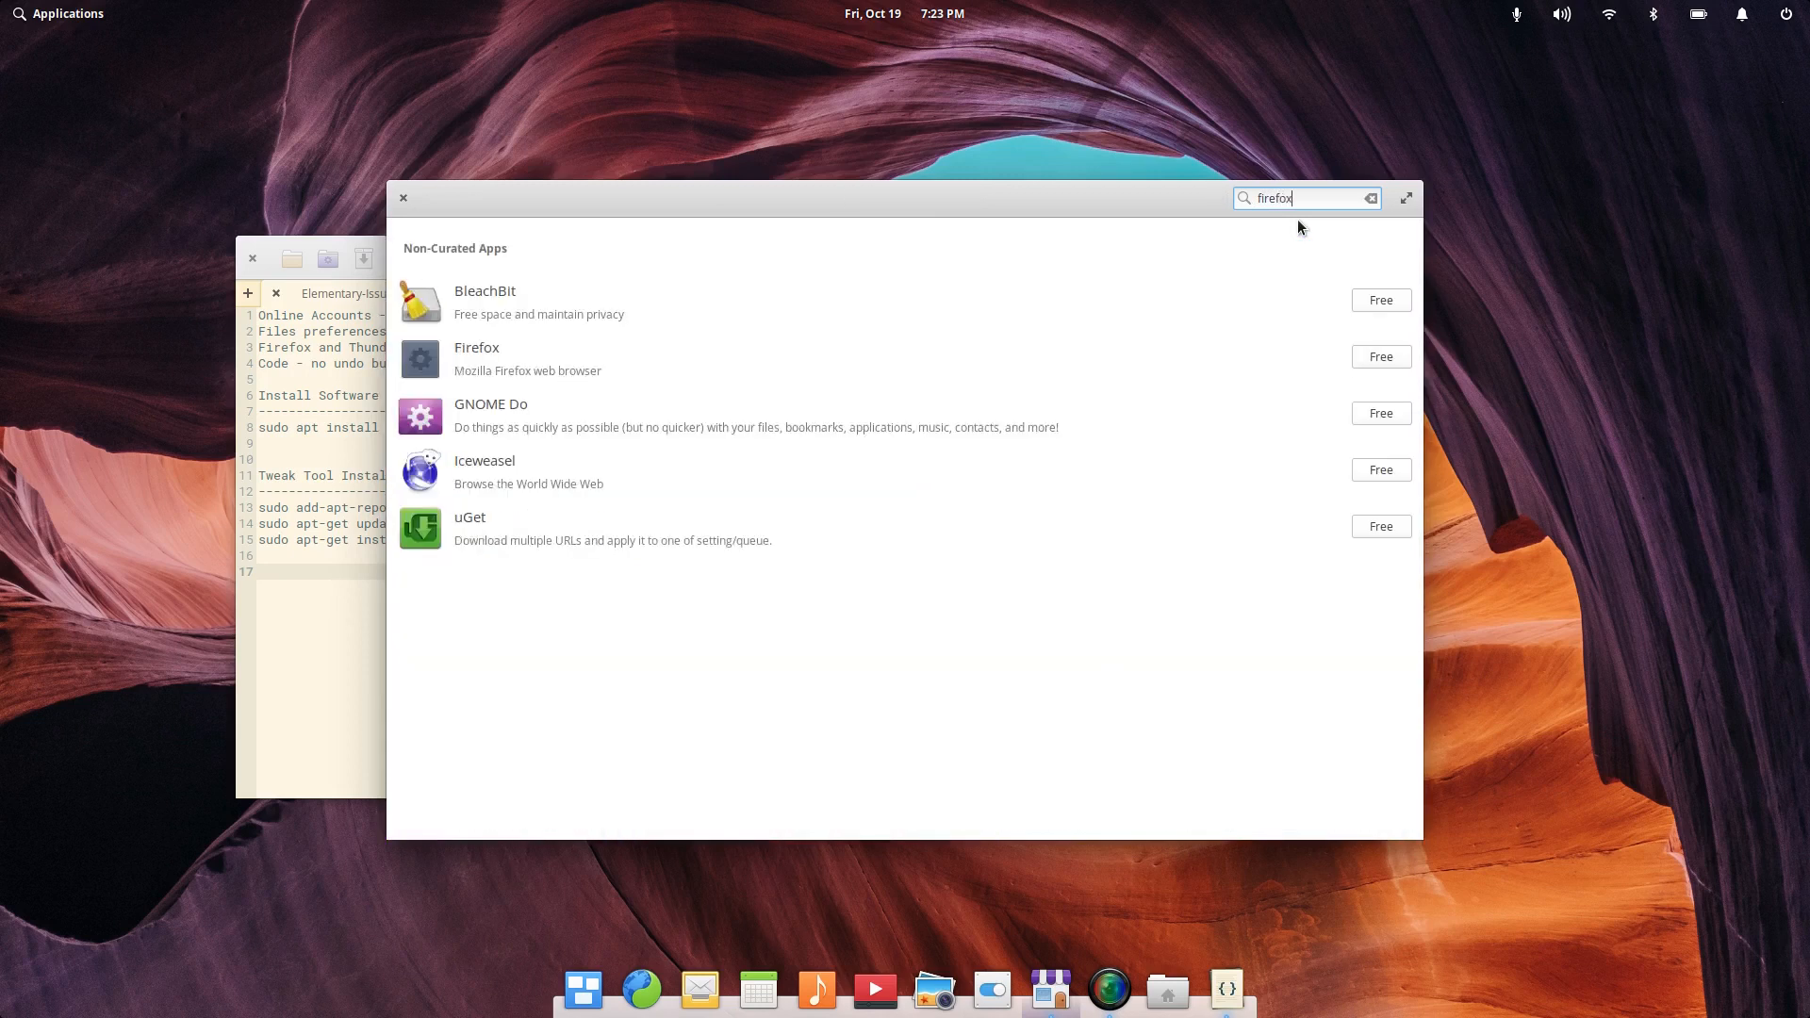
type("x")
left_click(484, 368)
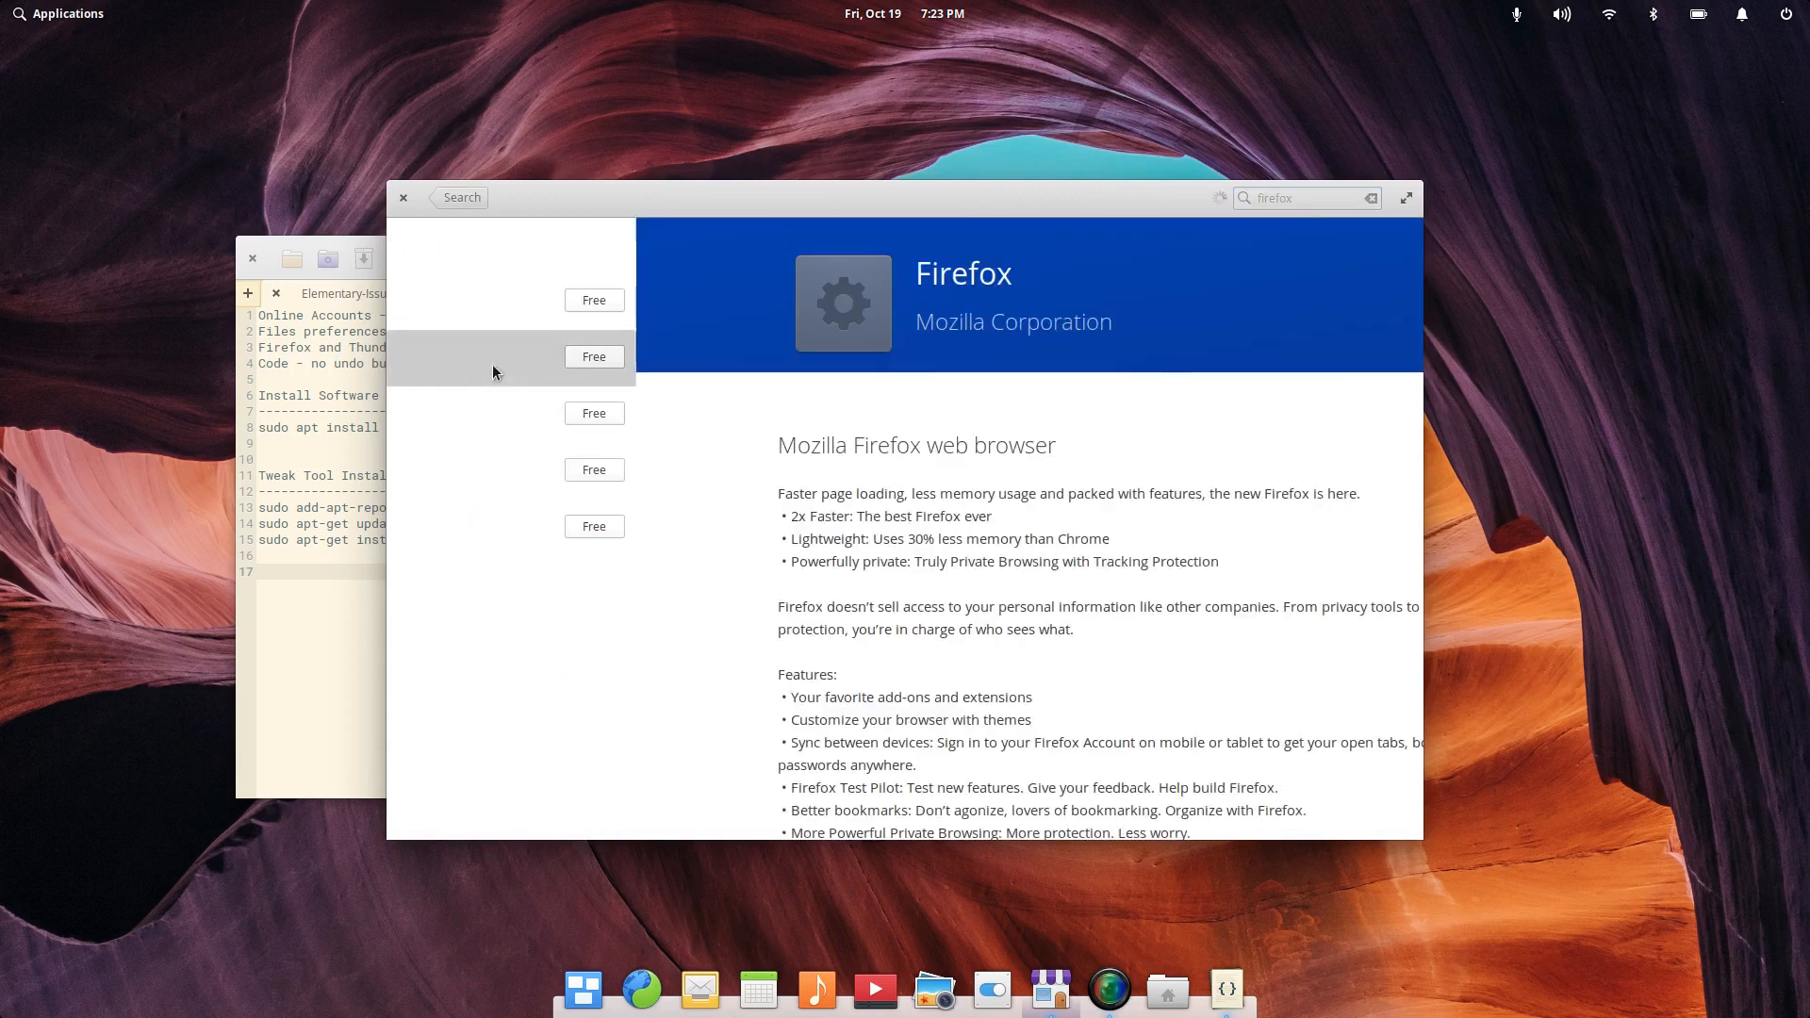
left_click(1260, 274)
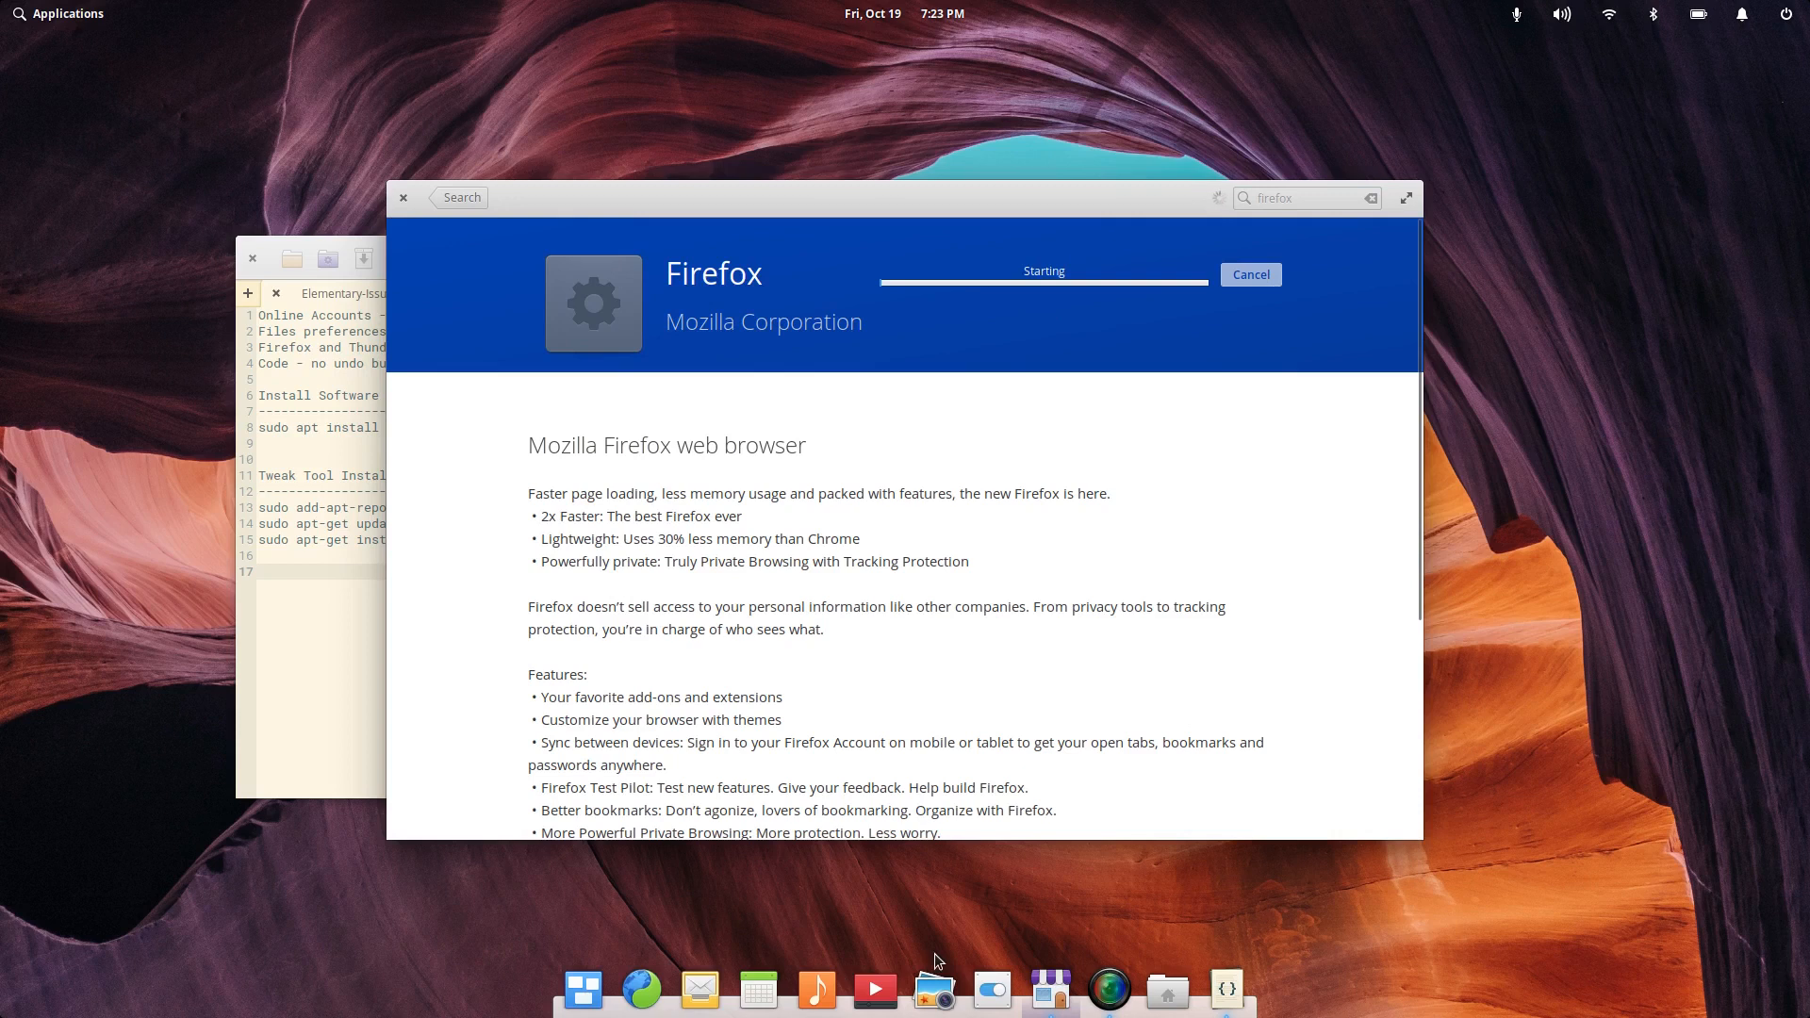
Step: Minimize AppCentre to reach the authentication dialog and enter the account password to authorize the software installation
left_click(1049, 994)
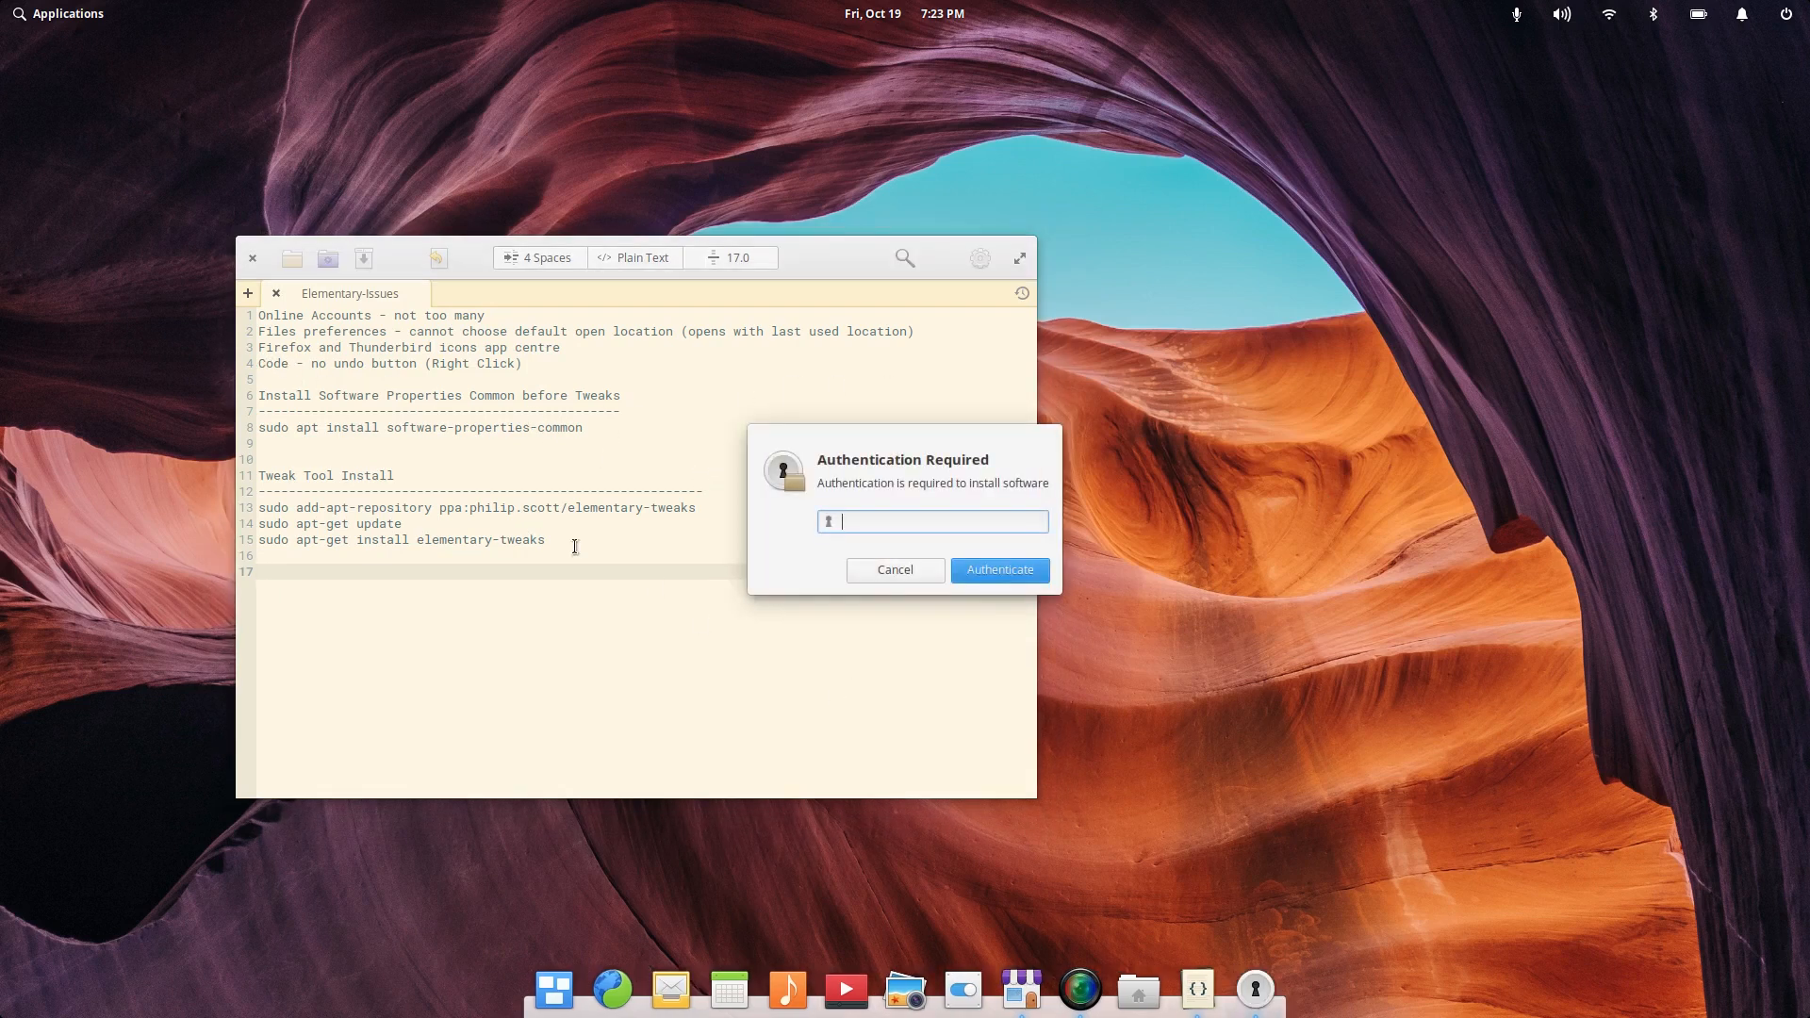
type("•••••••")
key("Return")
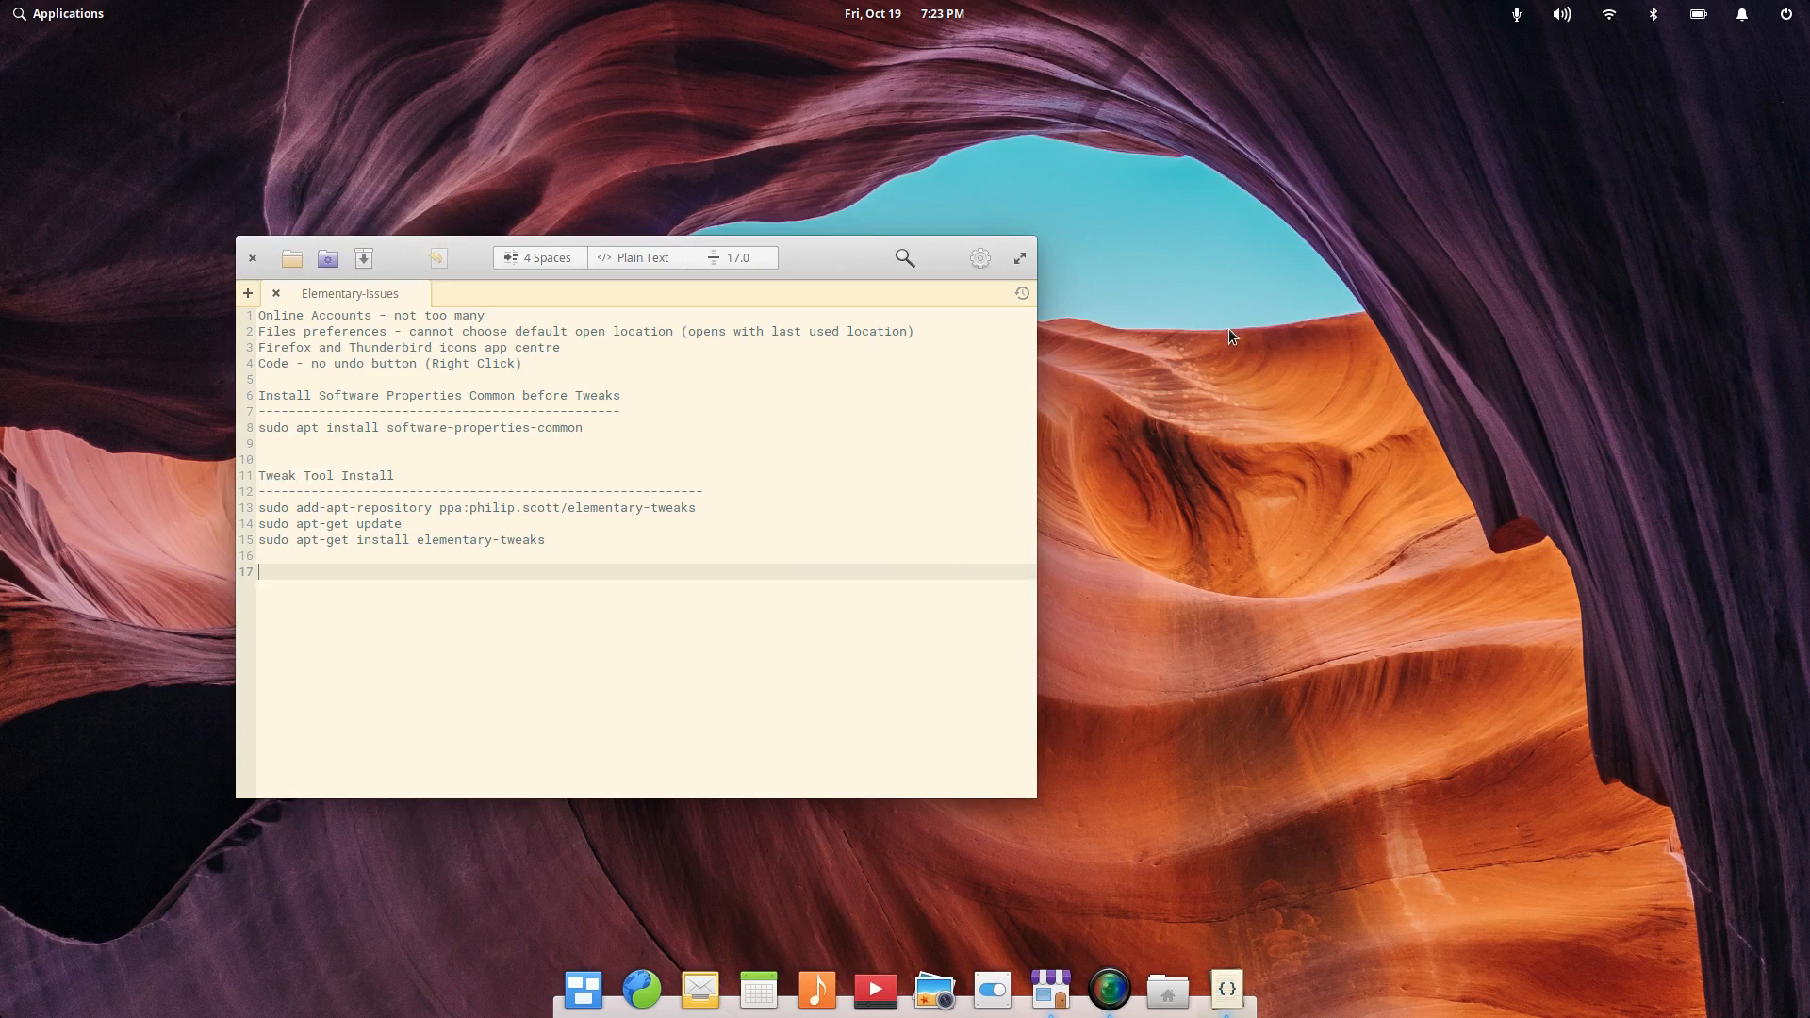
Step: Hide and restore the Code window, and add the line "elementary" below the elementary-tweaks install command
left_click(1233, 987)
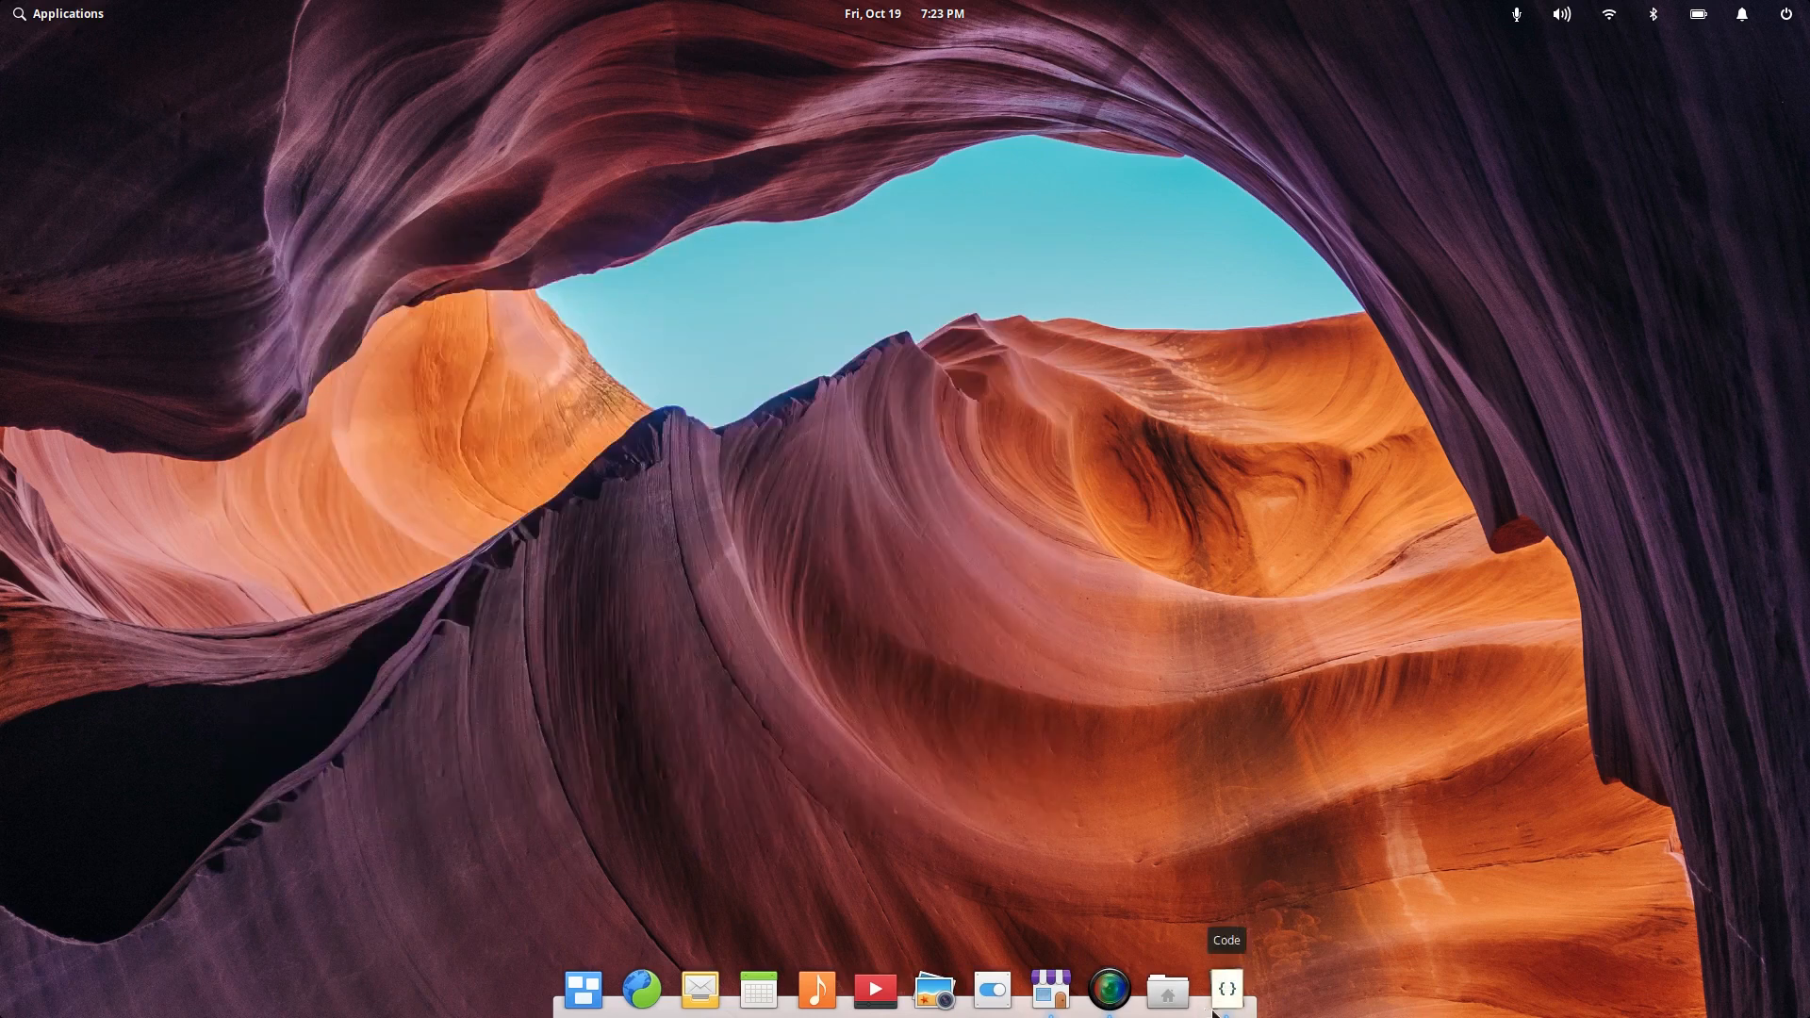
left_click(1228, 994)
left_click(566, 542)
key("Return")
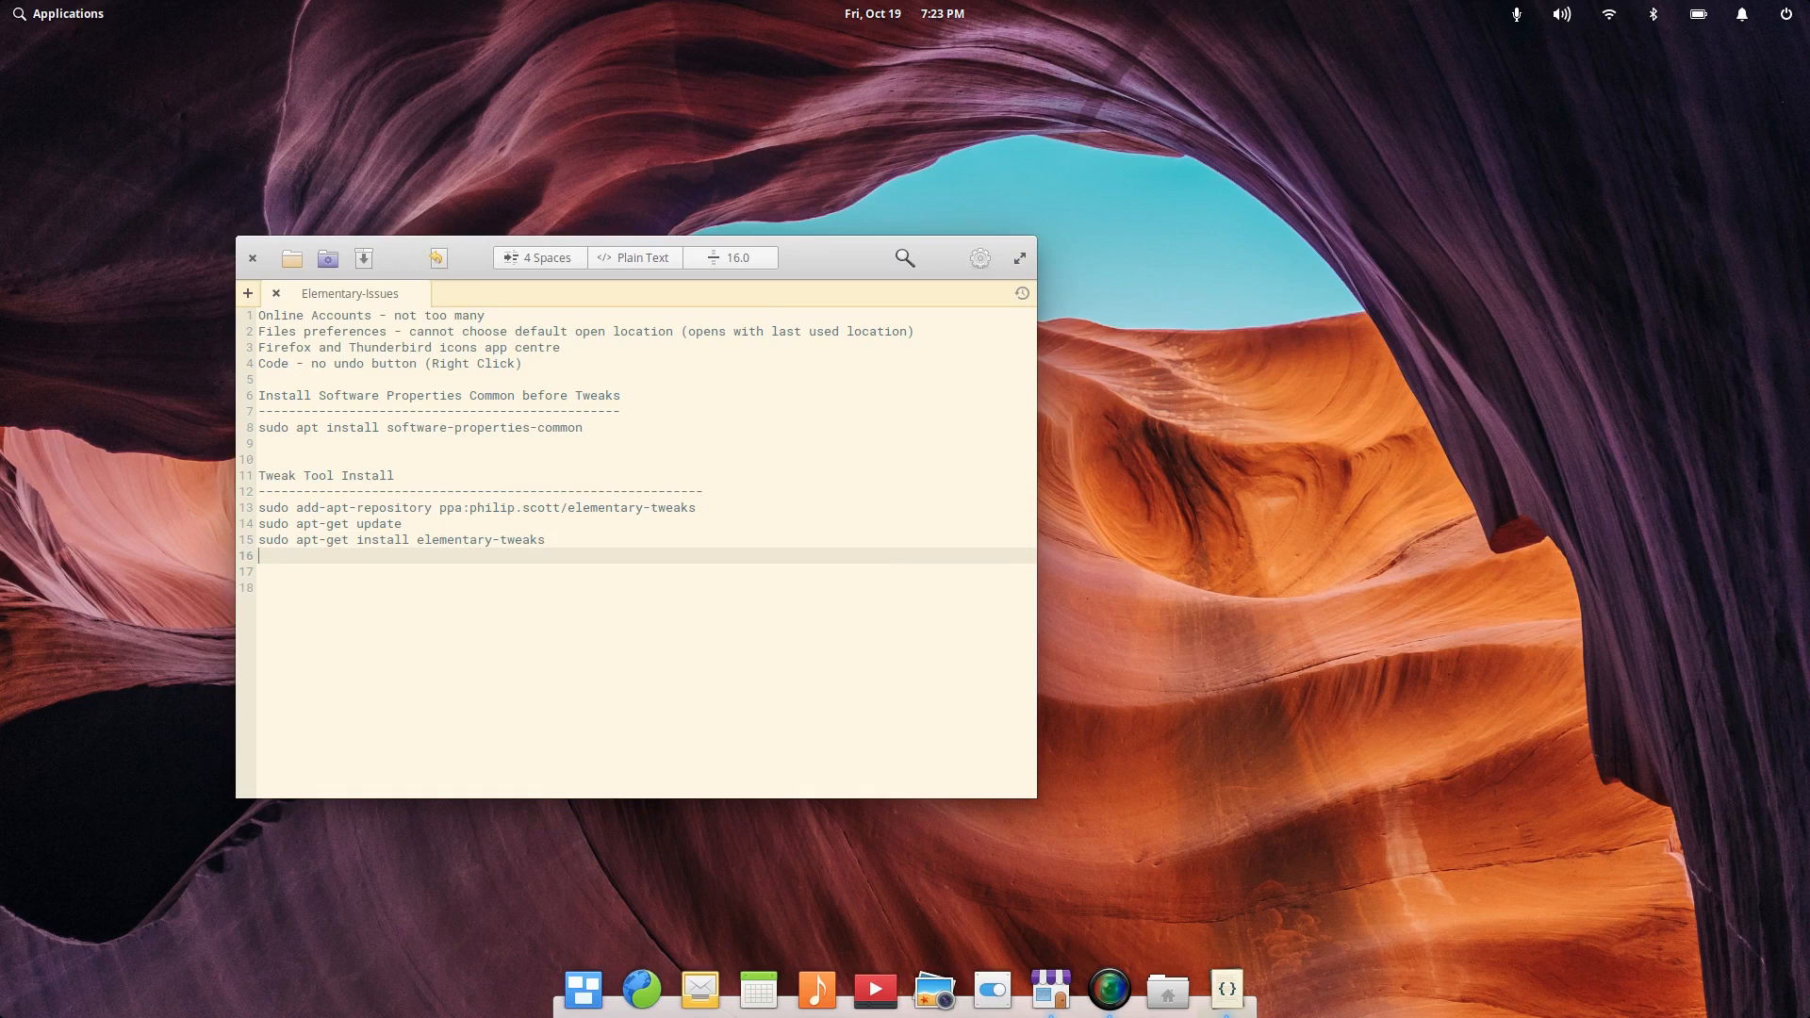
type("elementary")
Step: Undo the typed word "elementary" and examine the editing options in the text's context menu
right_click(516, 560)
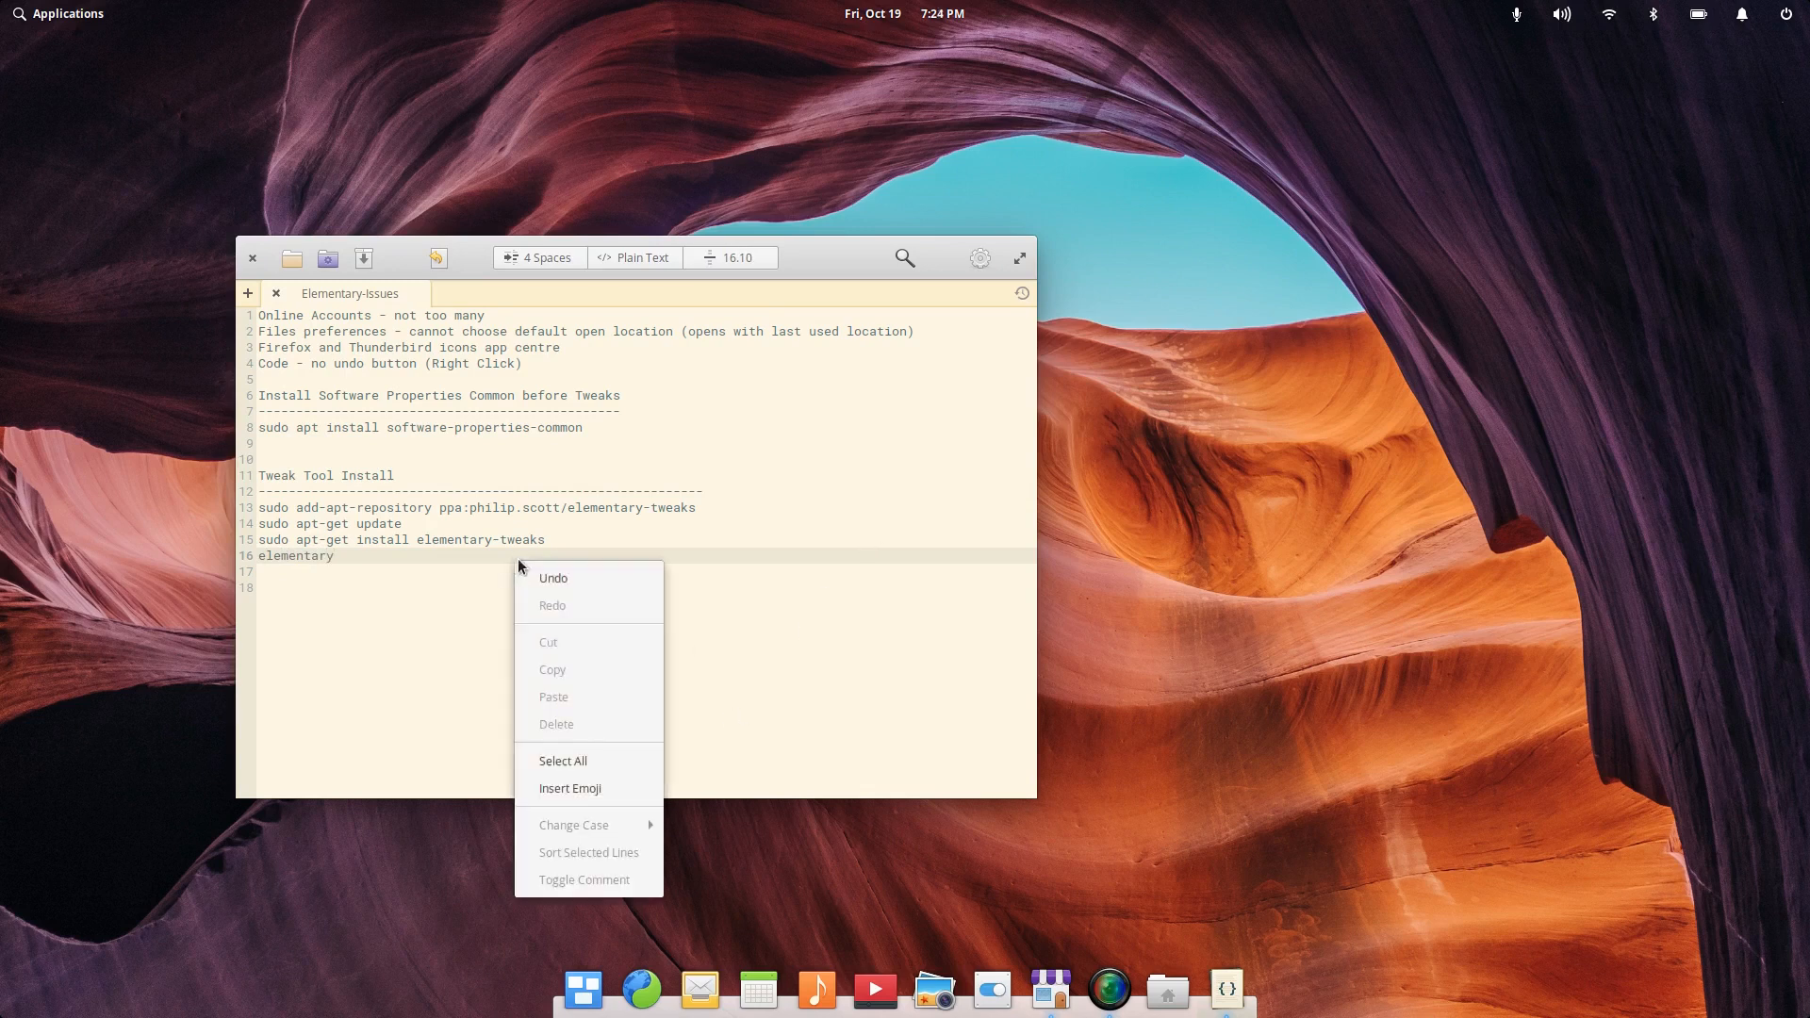
left_click(590, 575)
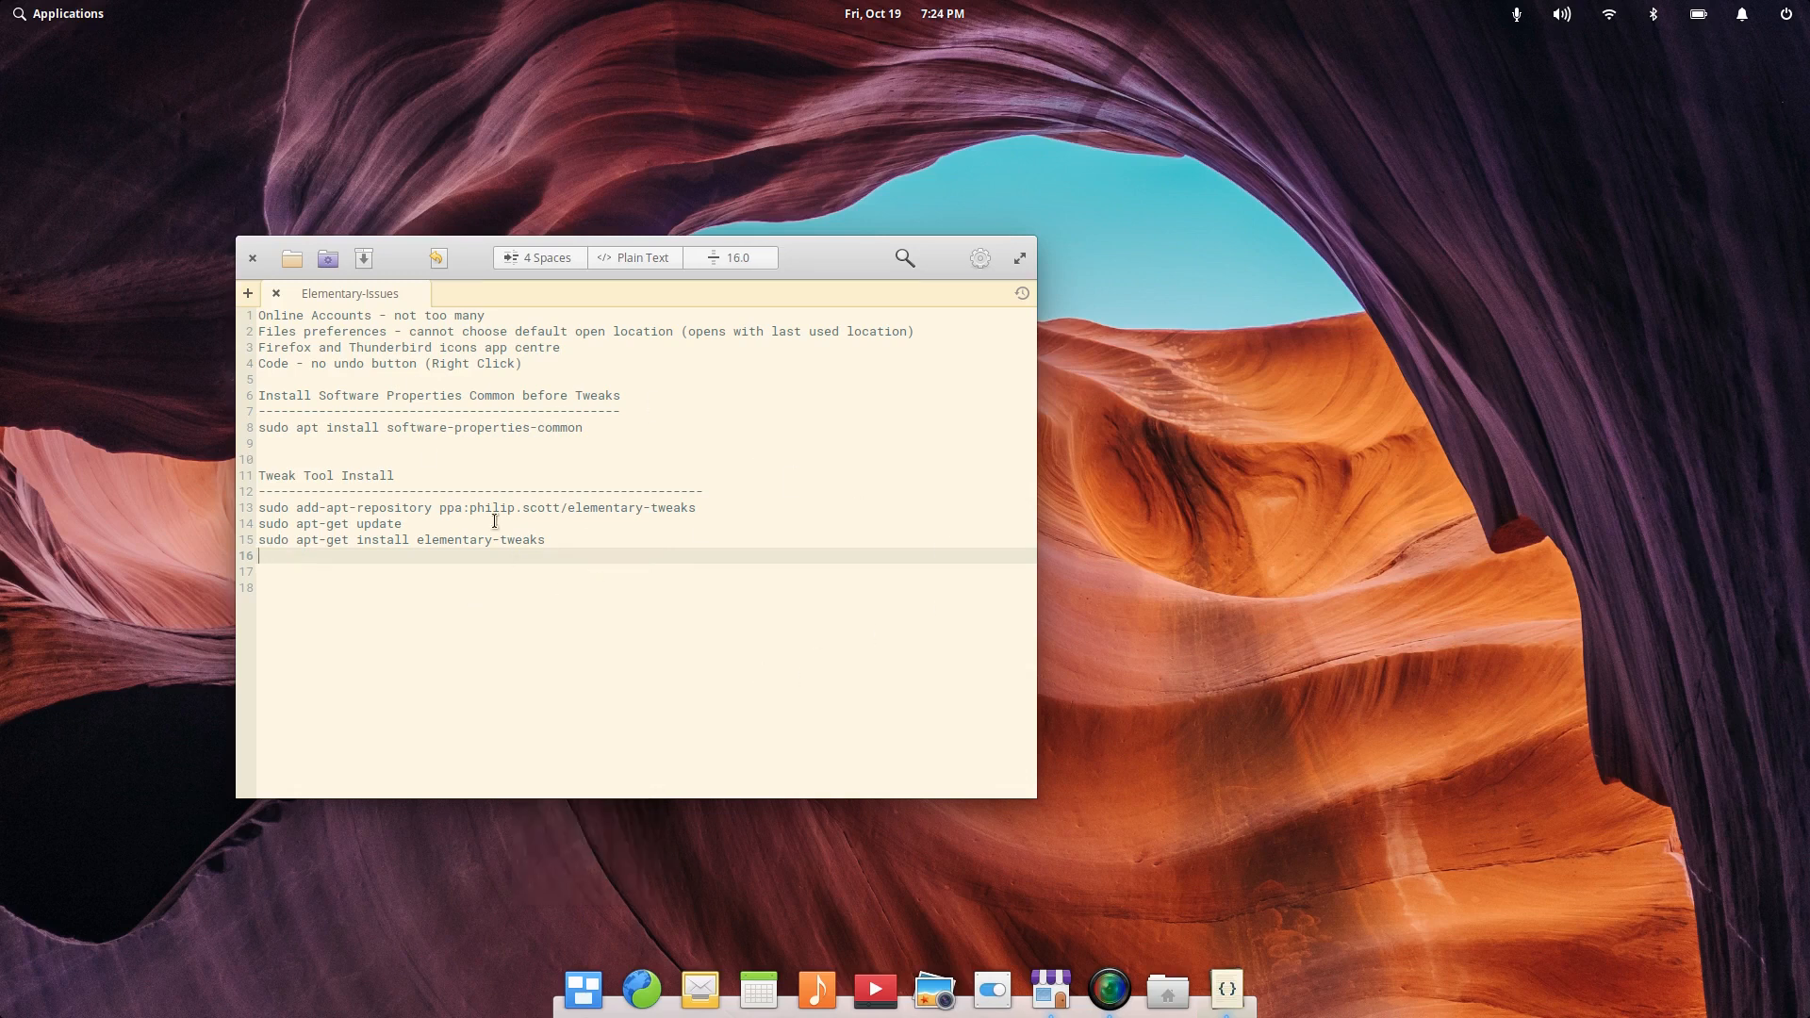
right_click(701, 589)
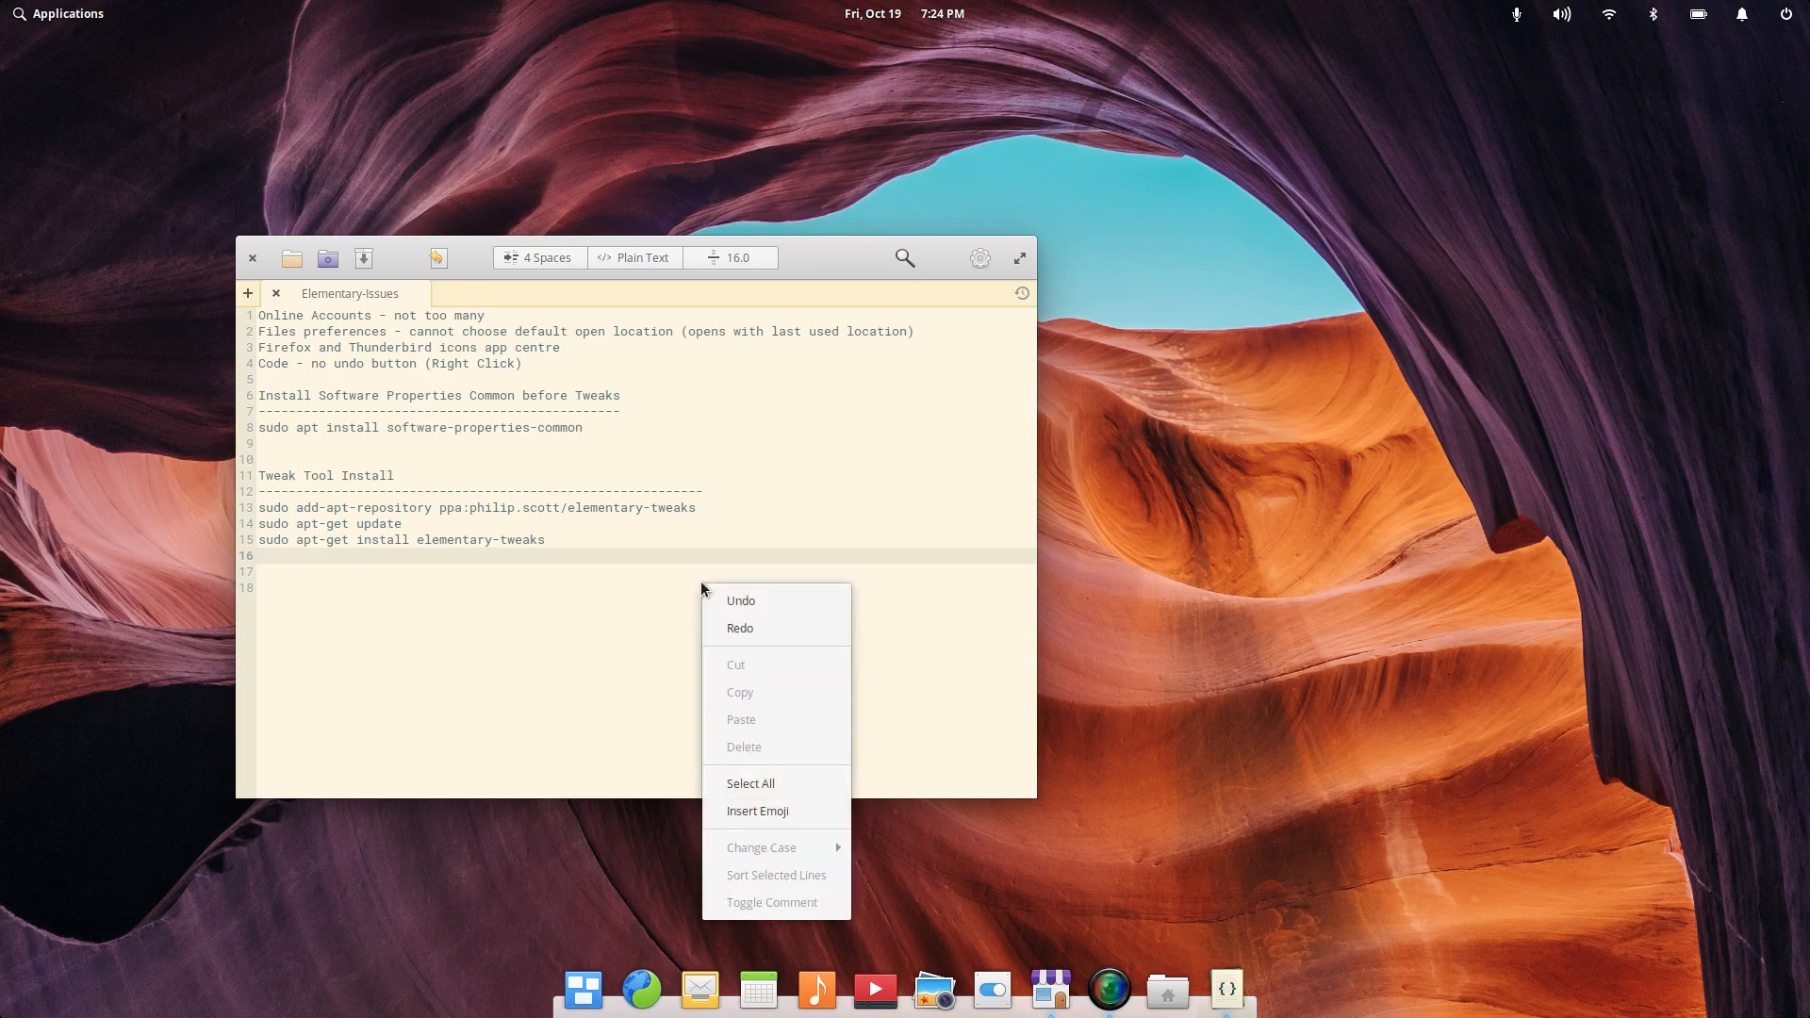
left_click(940, 535)
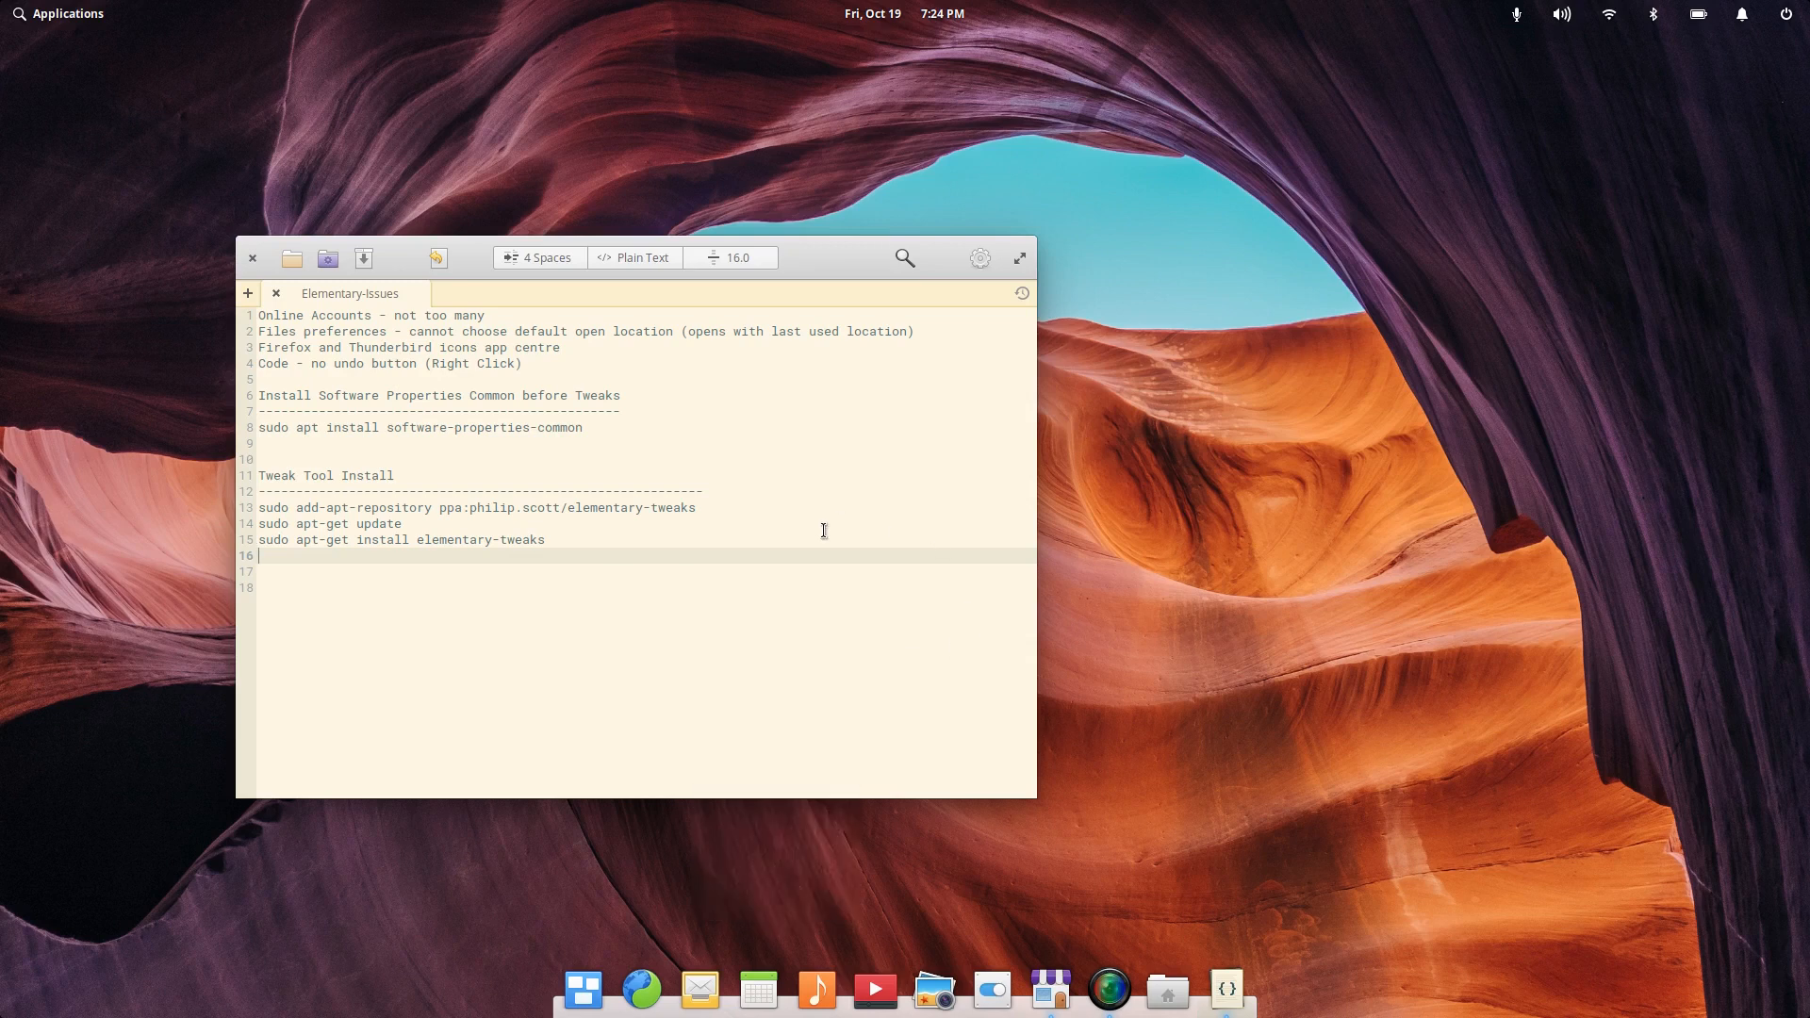
right_click(709, 556)
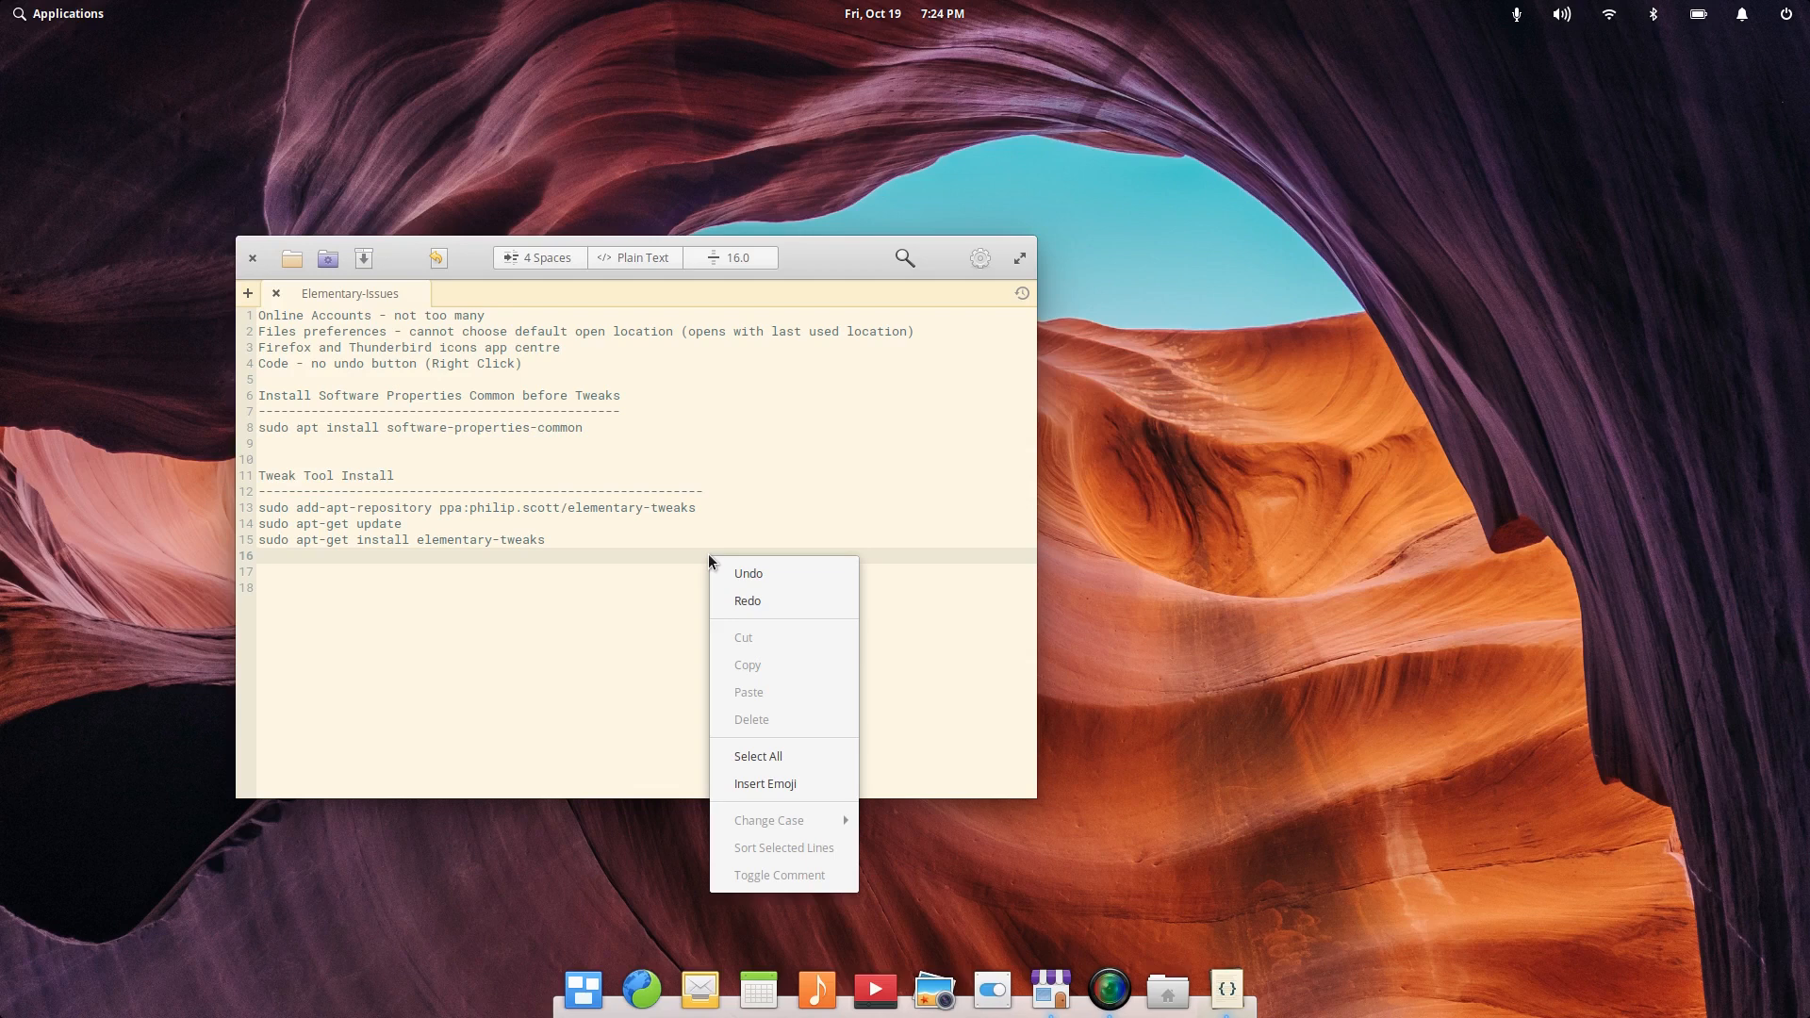
left_click(647, 550)
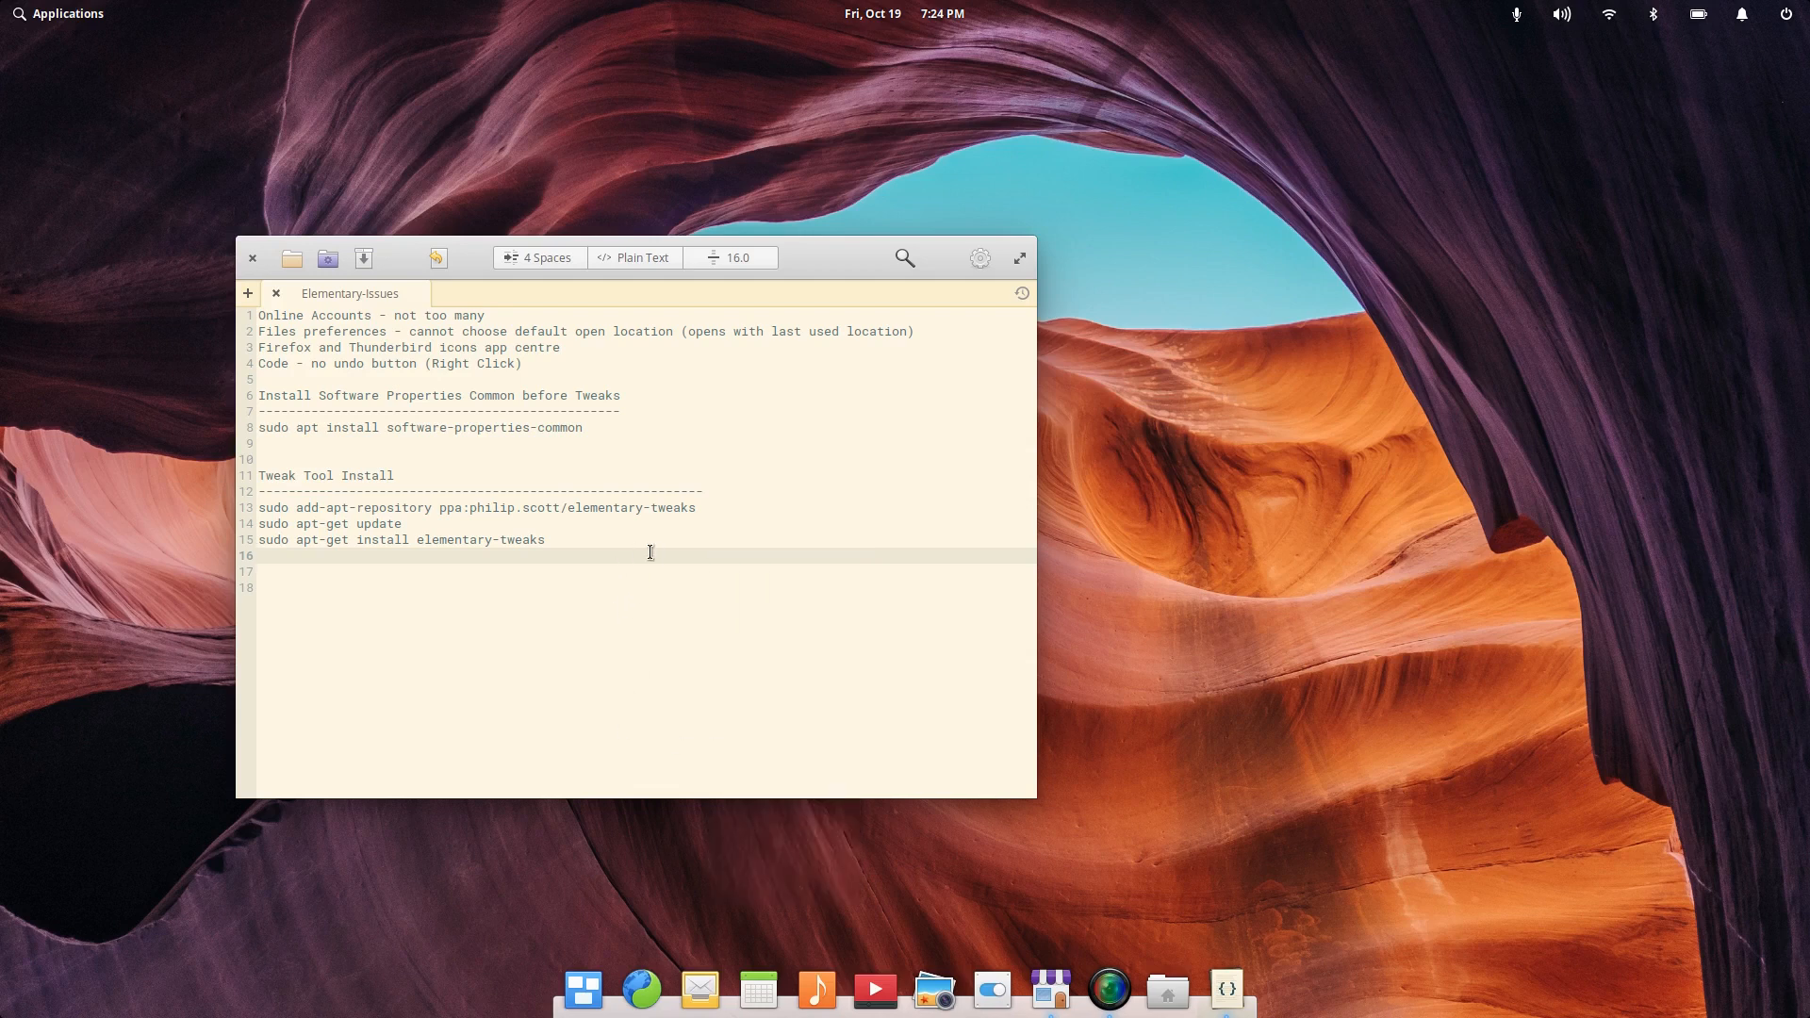
Step: Insert a laughing, squinting smiley emoji on the empty line 16 and undo the insertion
right_click(647, 550)
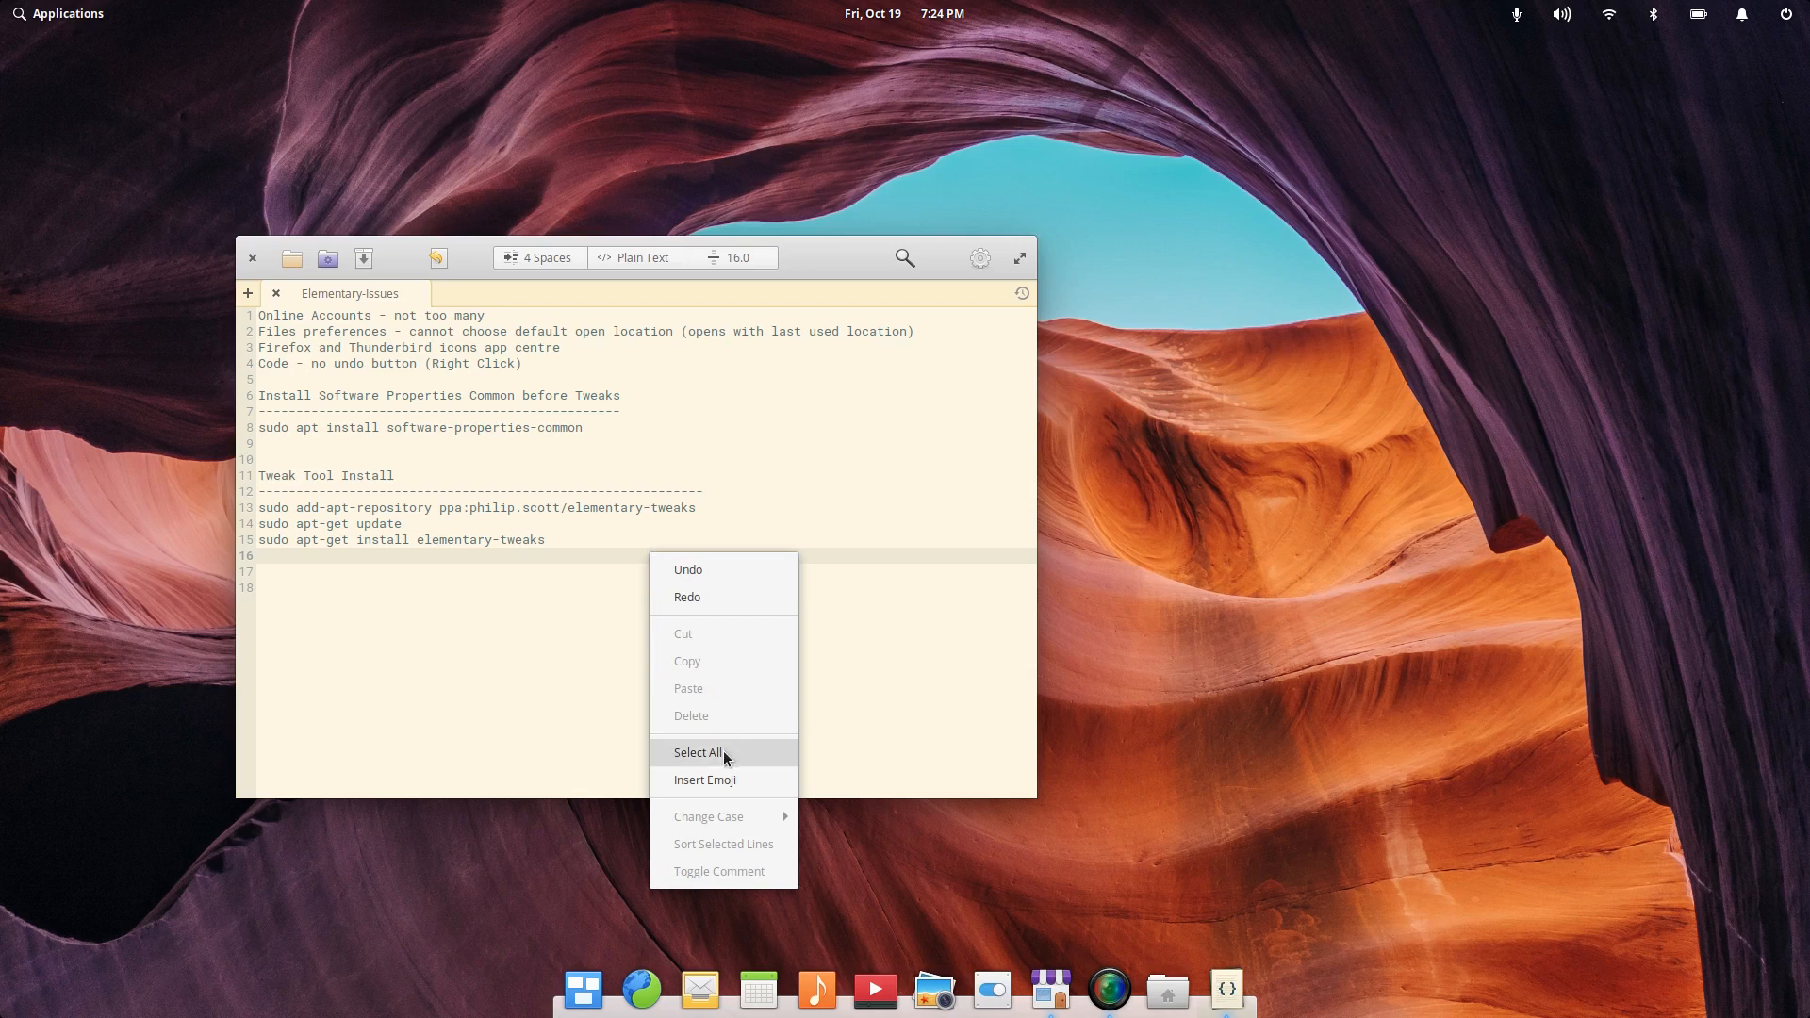
left_click(716, 785)
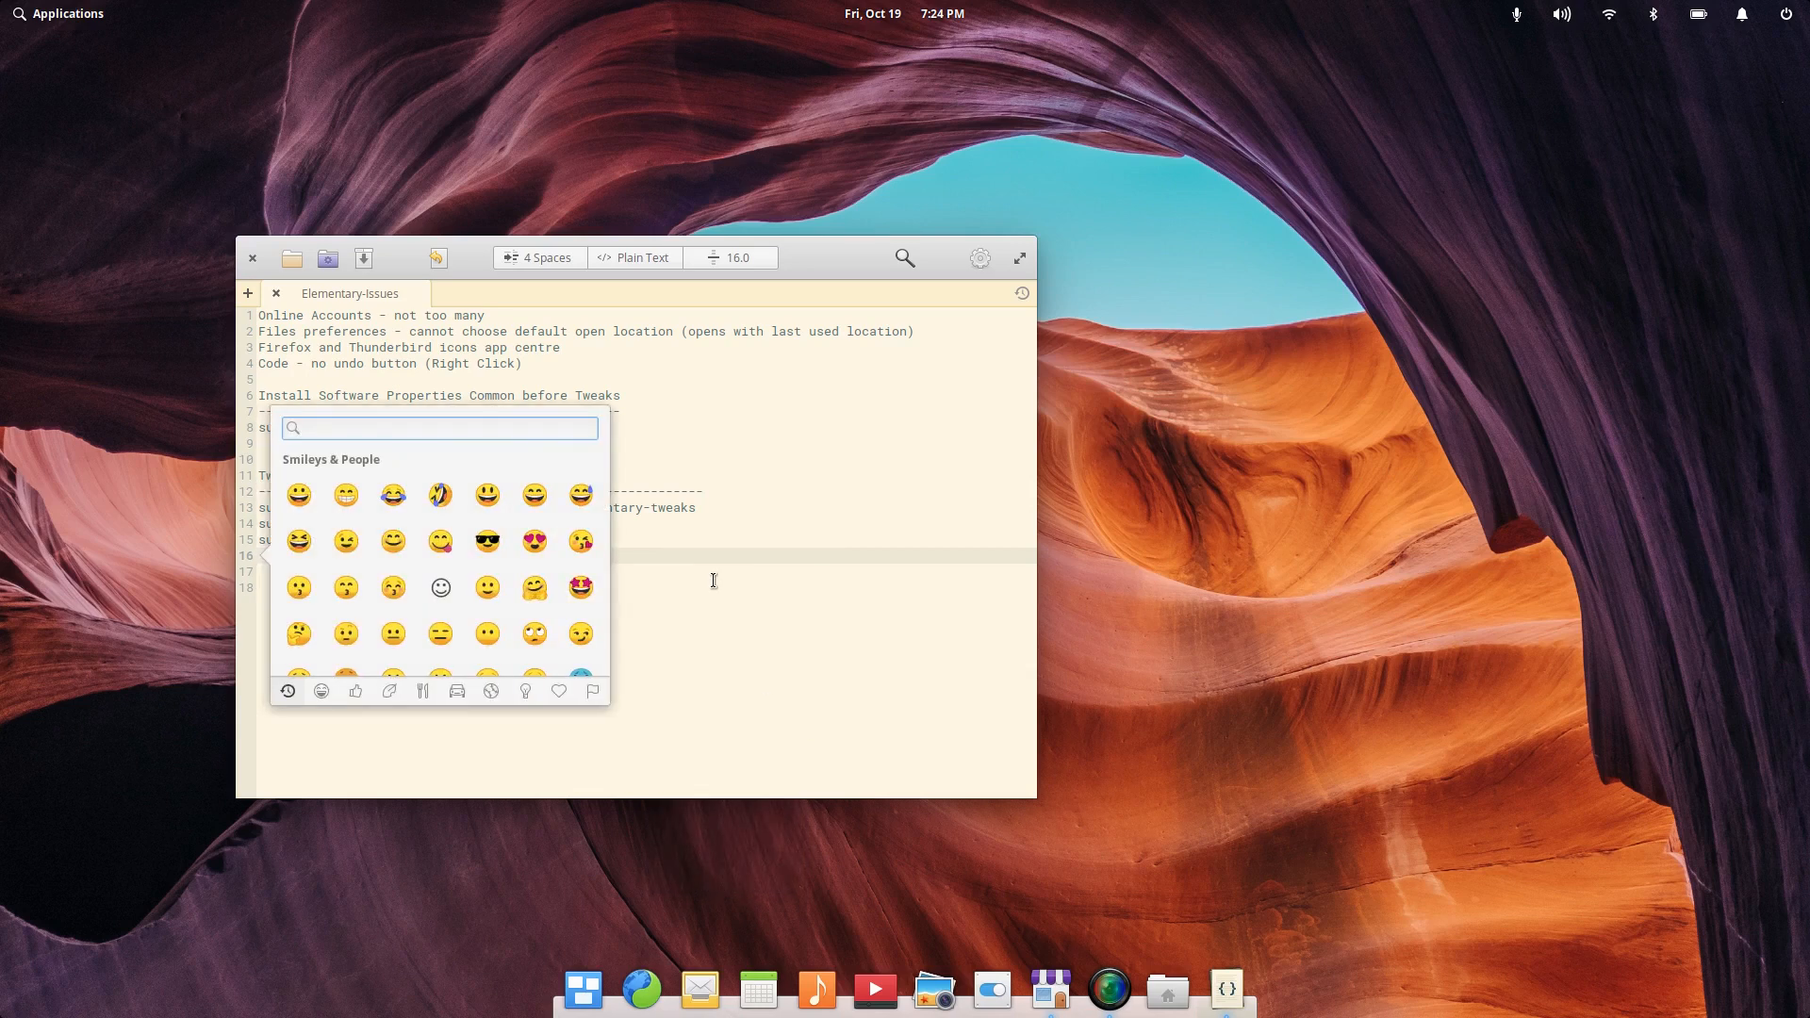
left_click(297, 542)
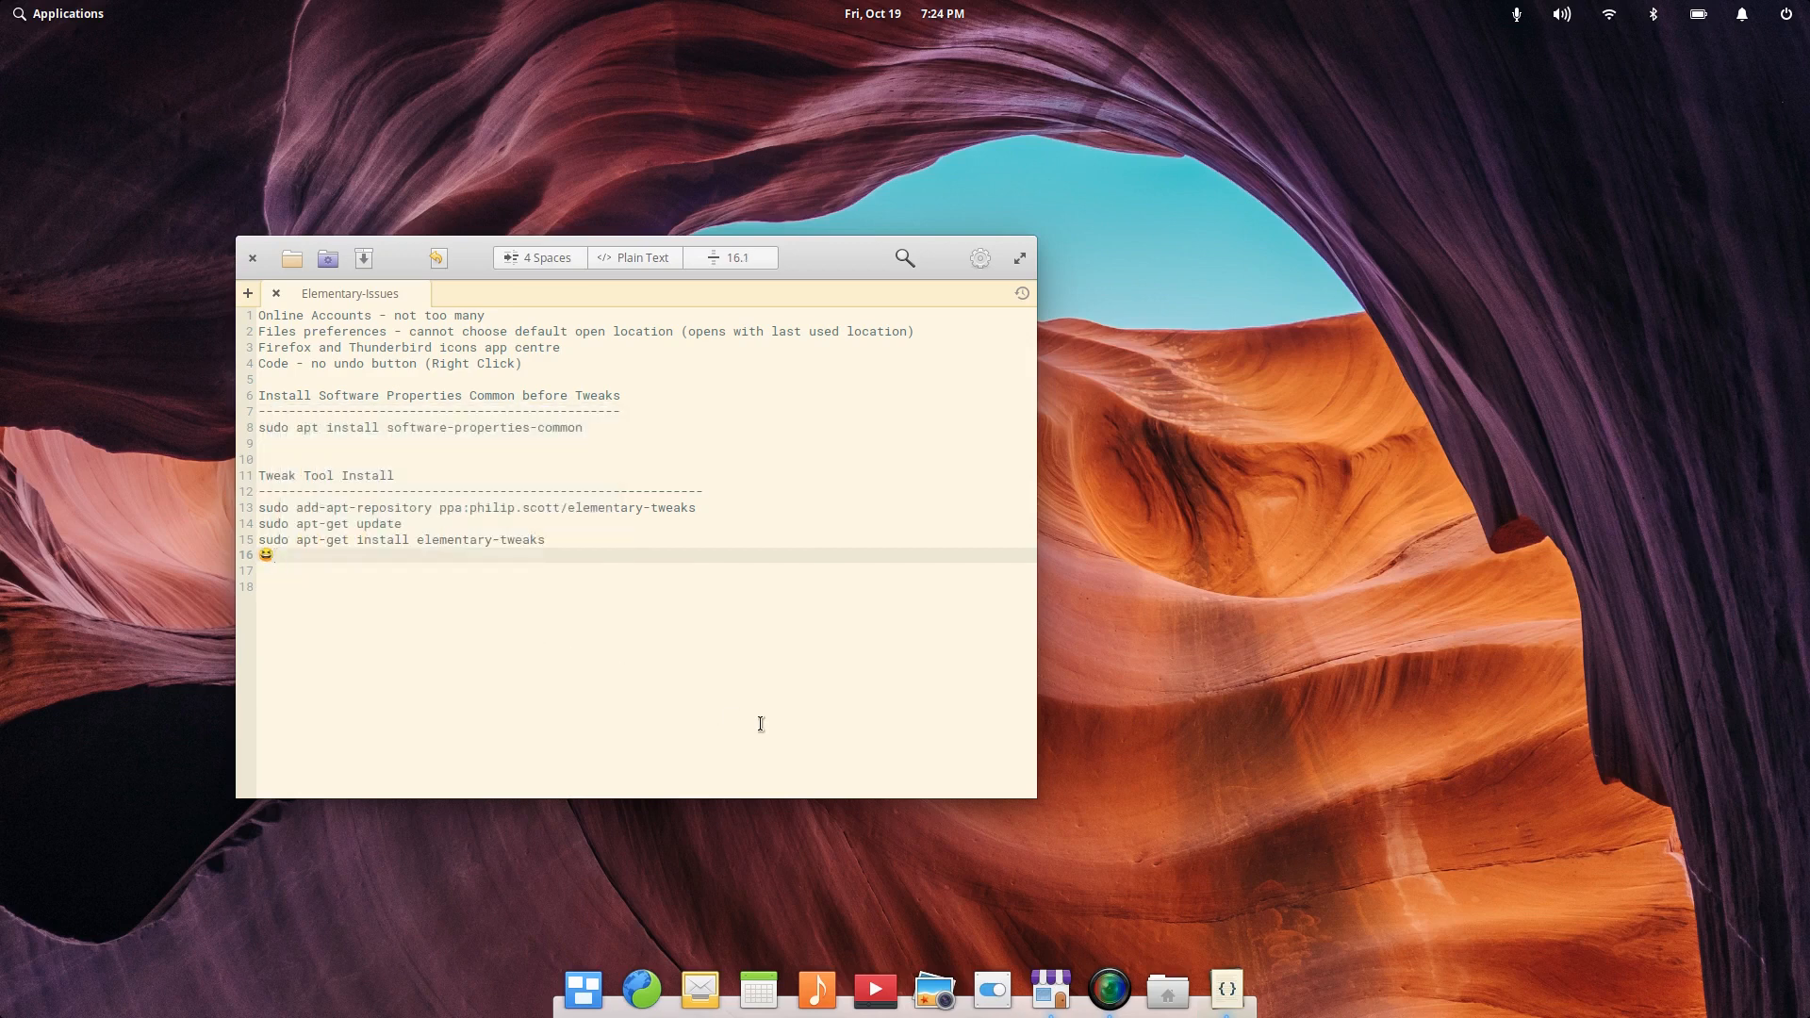
right_click(630, 567)
left_click(727, 590)
Step: Open System Settings and view the Online Accounts settings
left_click(992, 990)
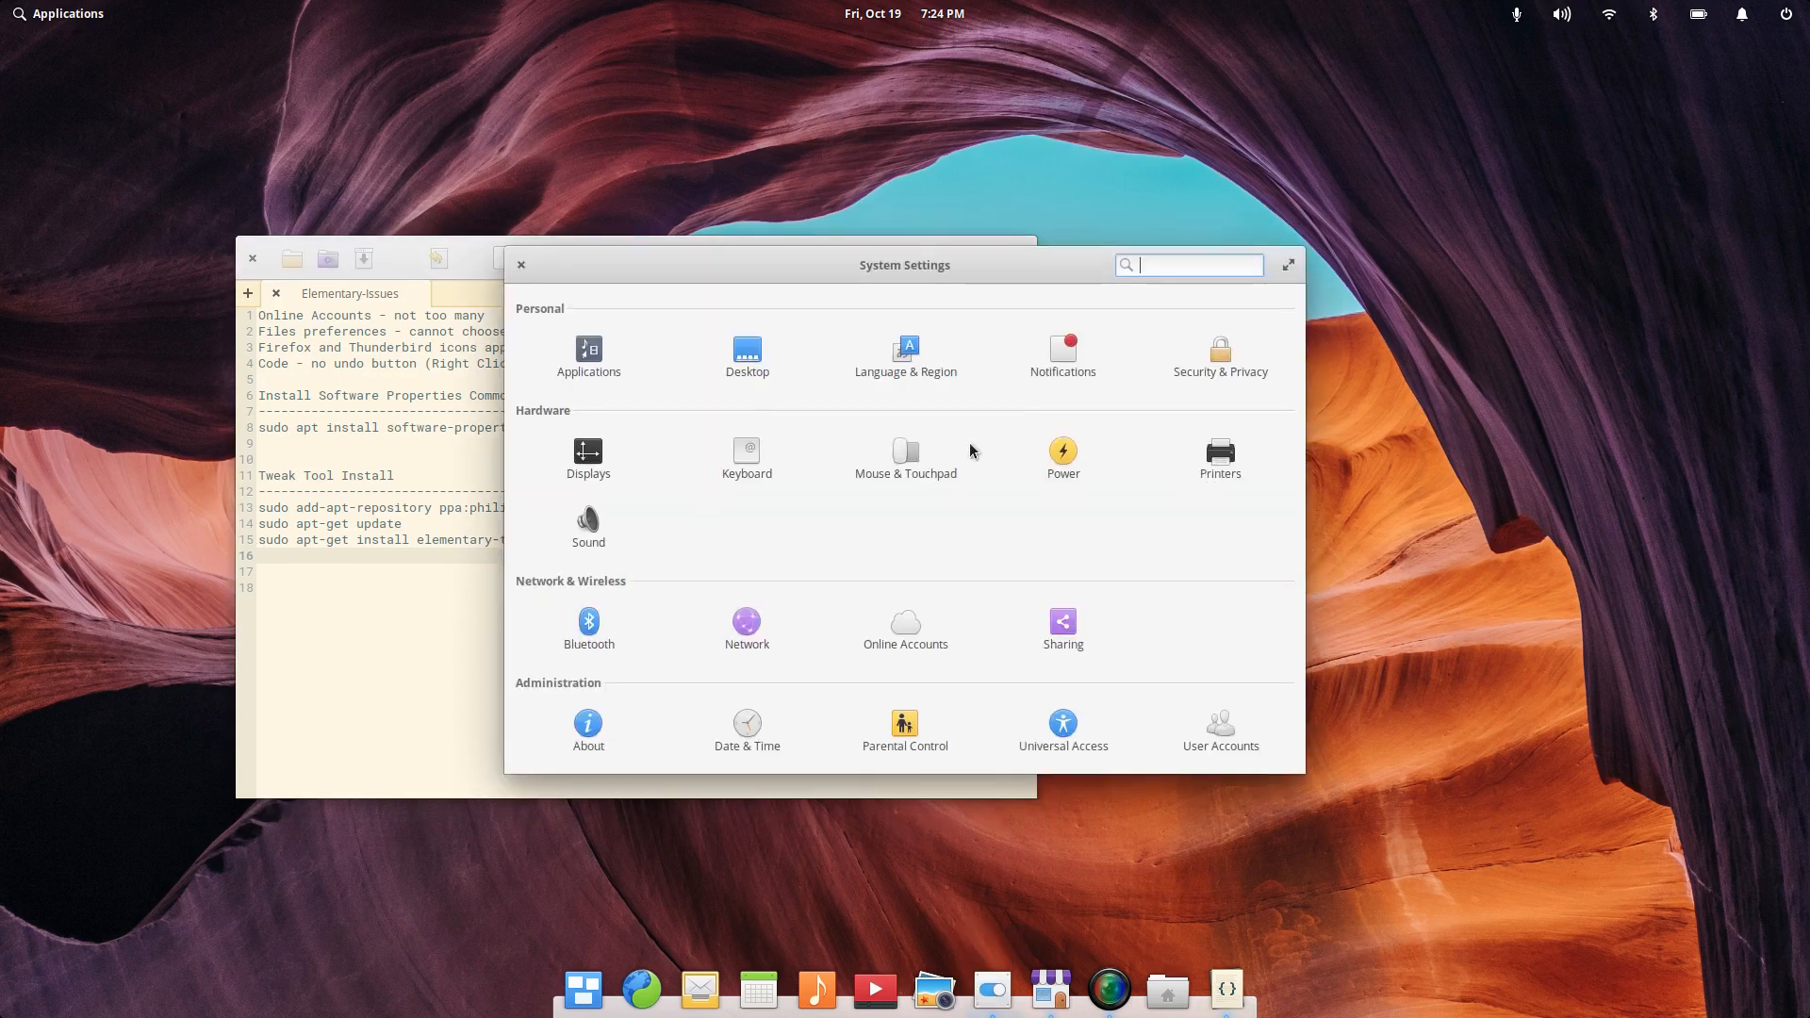
left_click(905, 624)
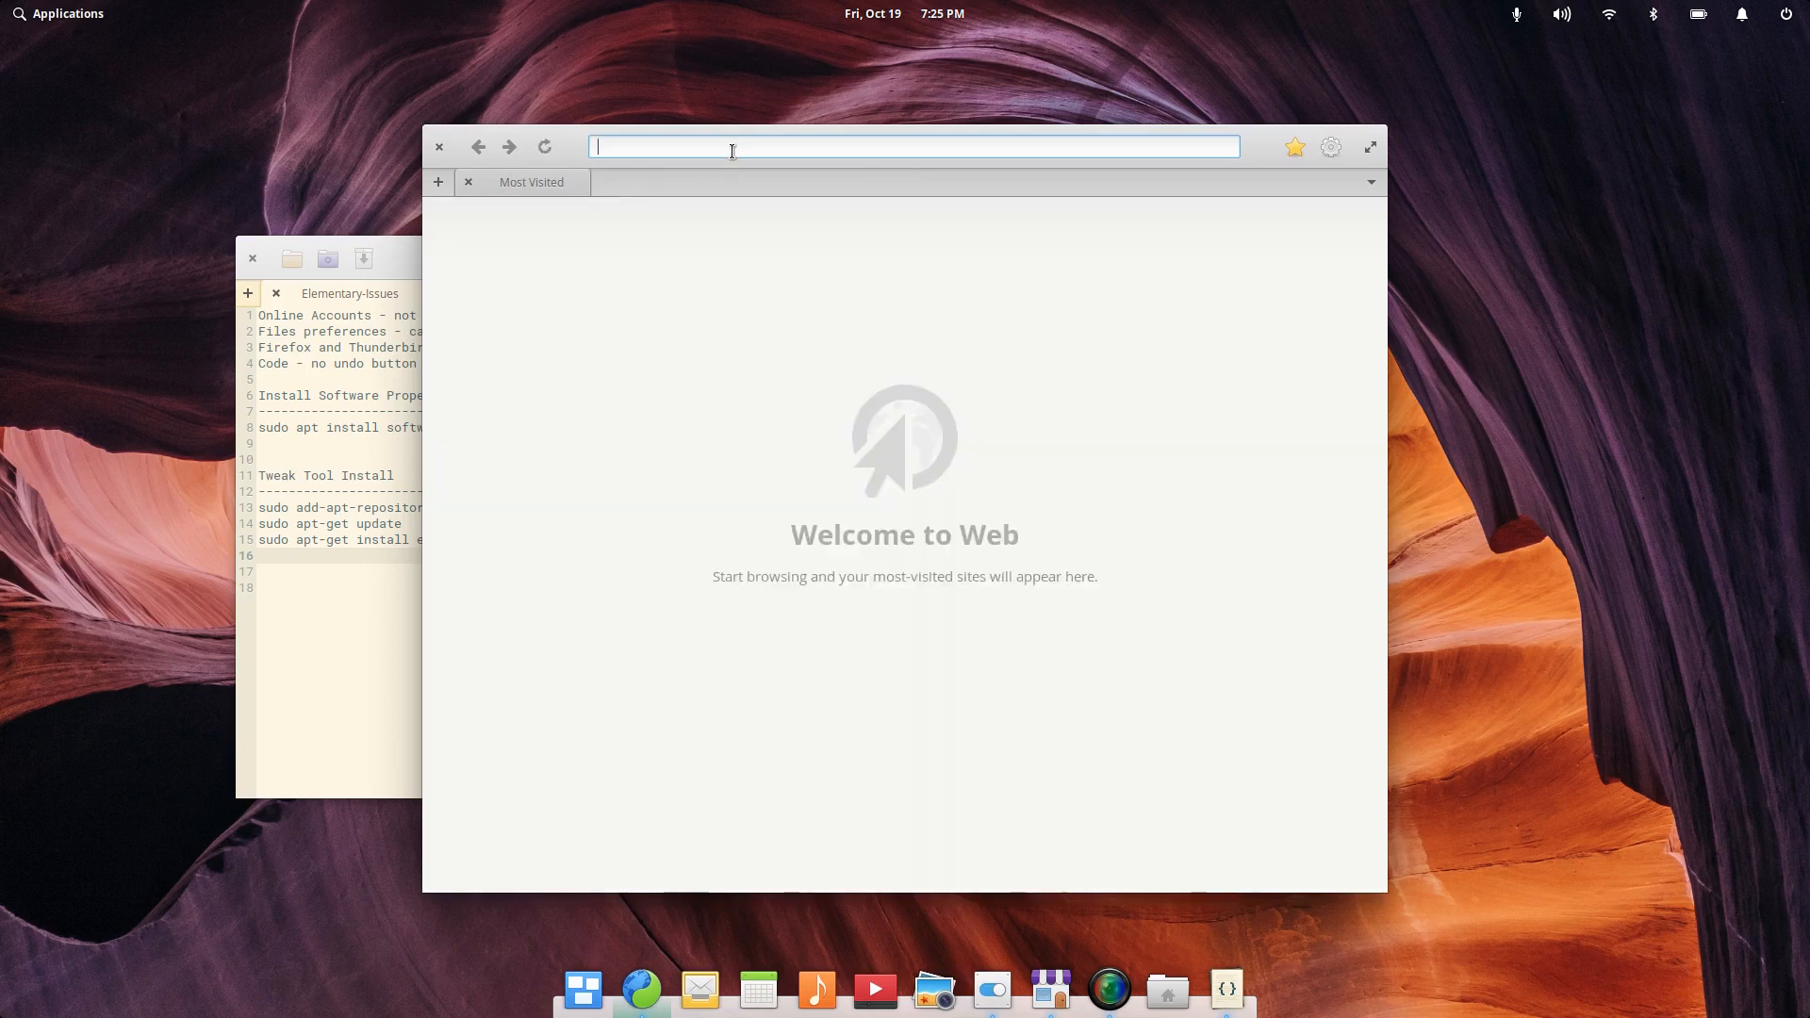
type("www.goog")
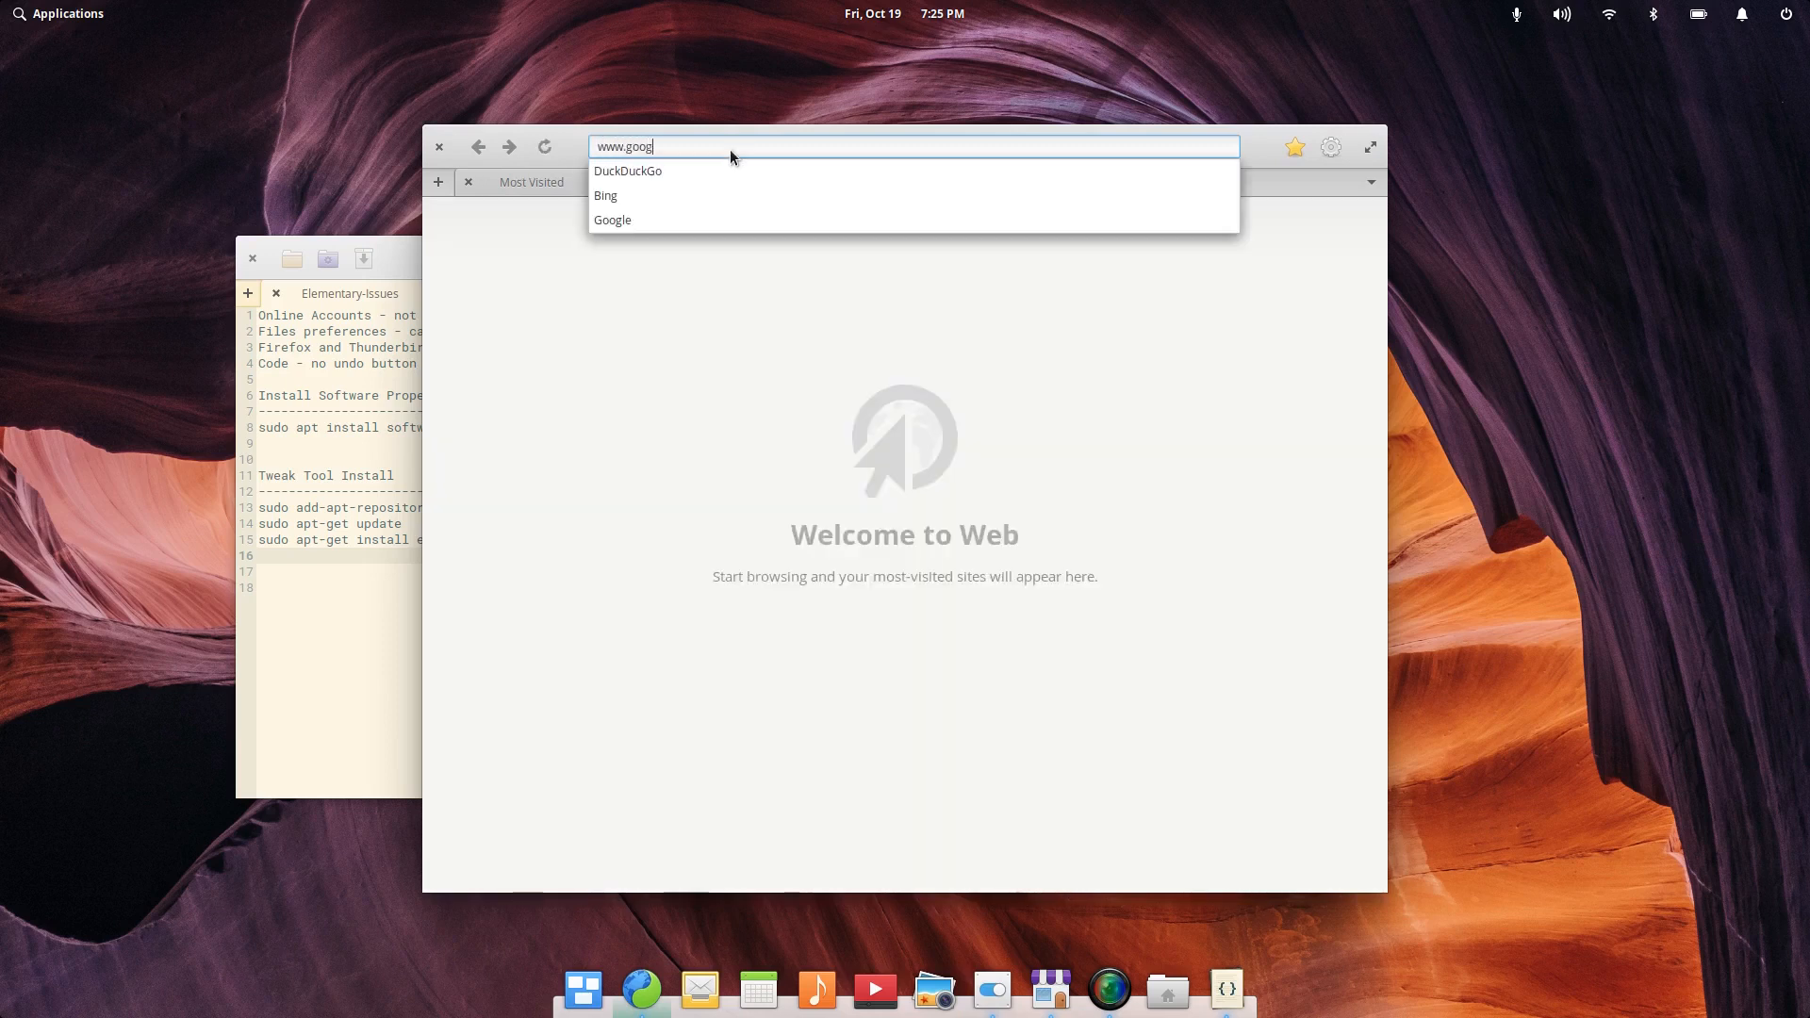
type("le.com.au")
key("Return")
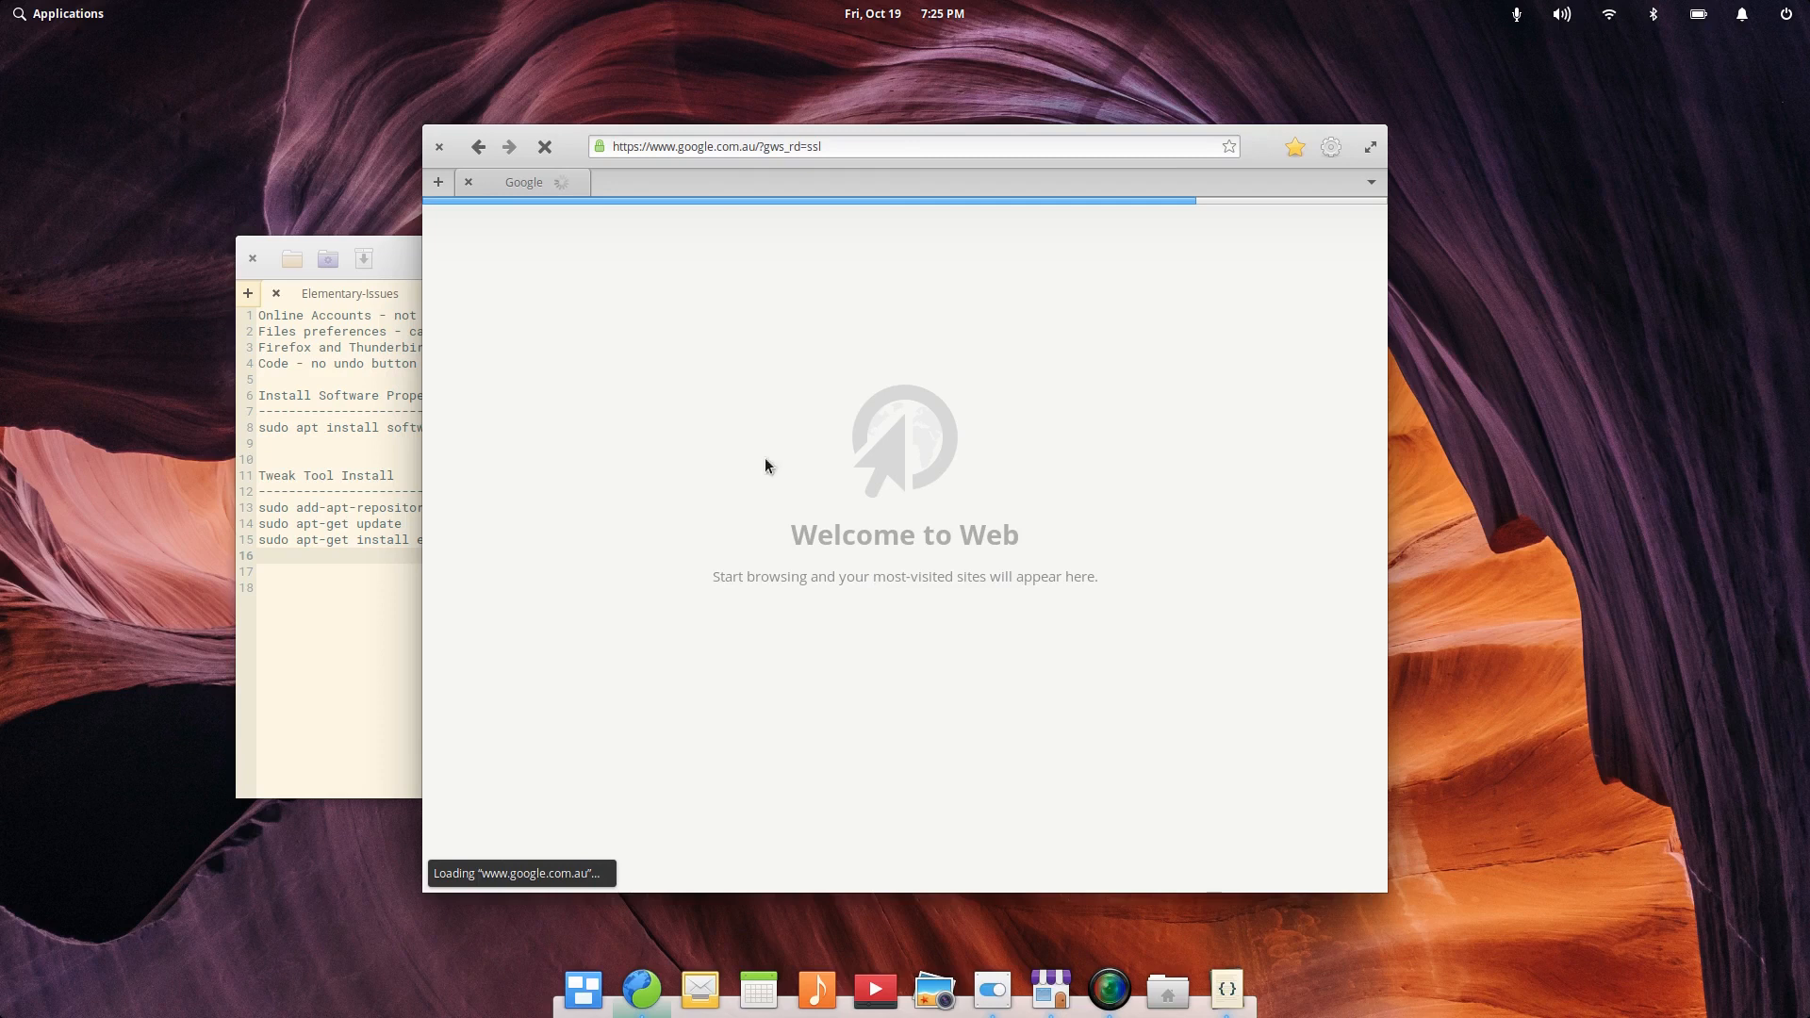
type("elementa")
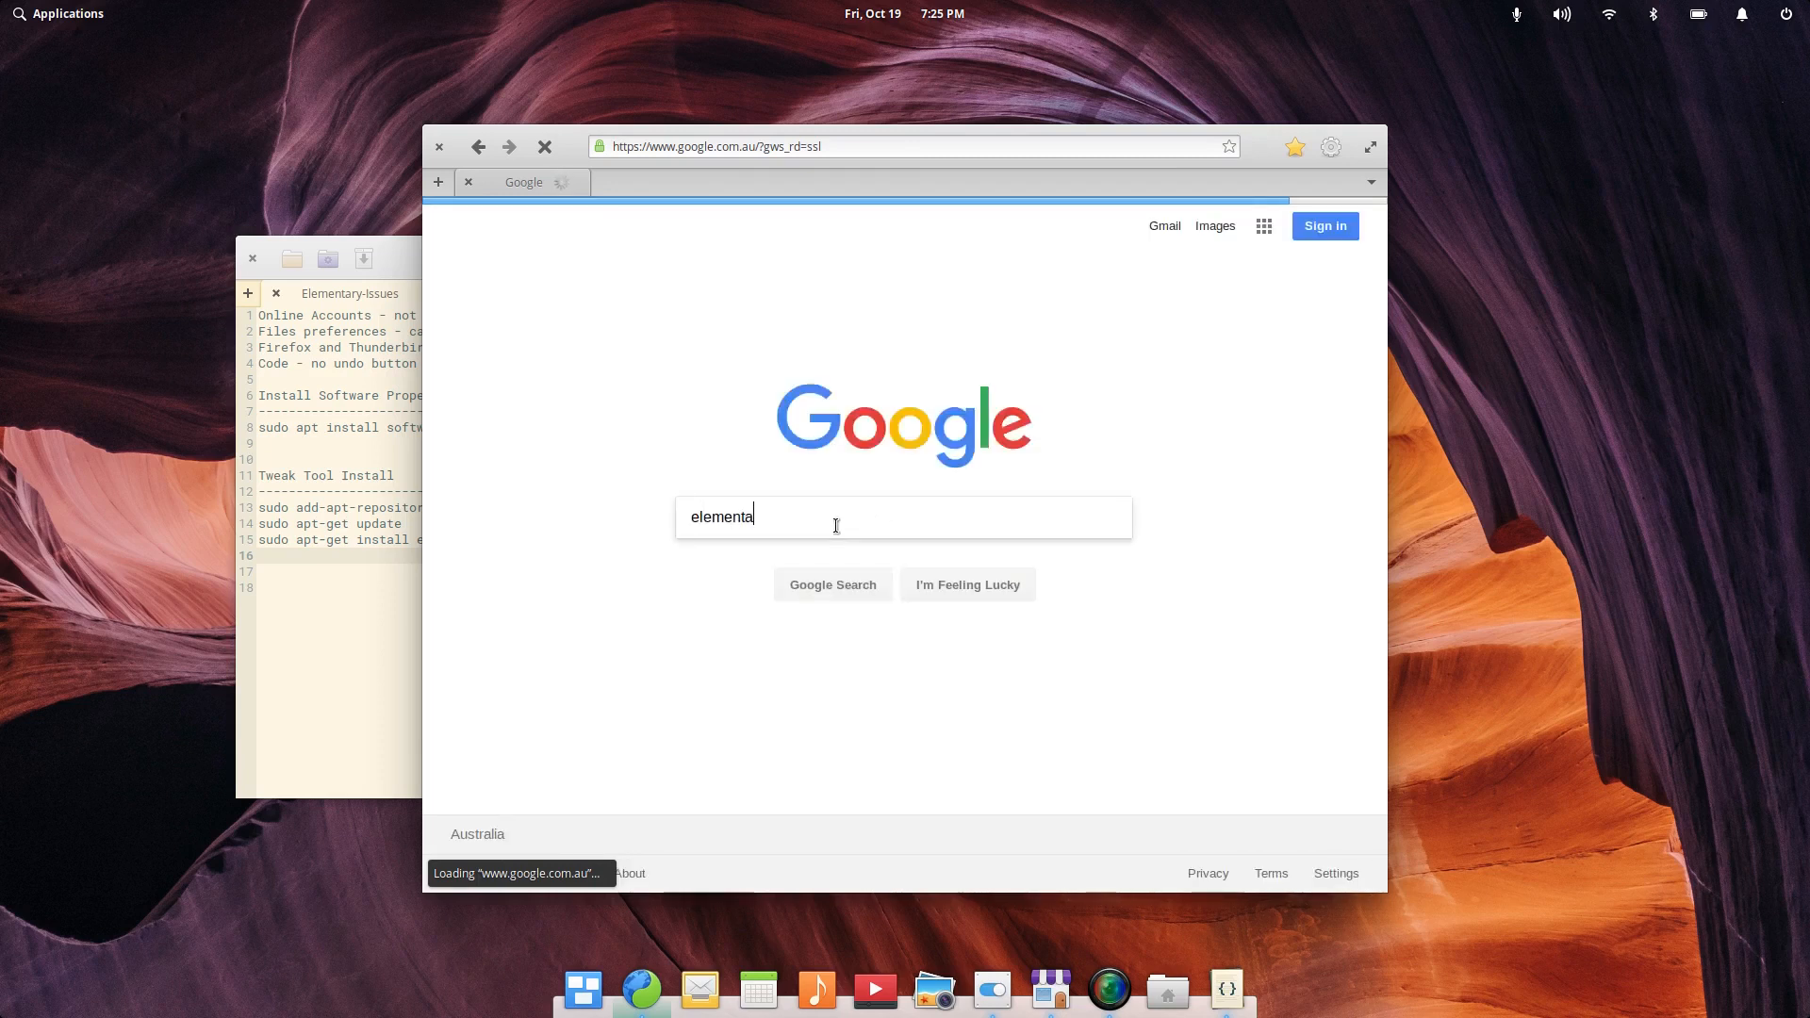
type("ry onl")
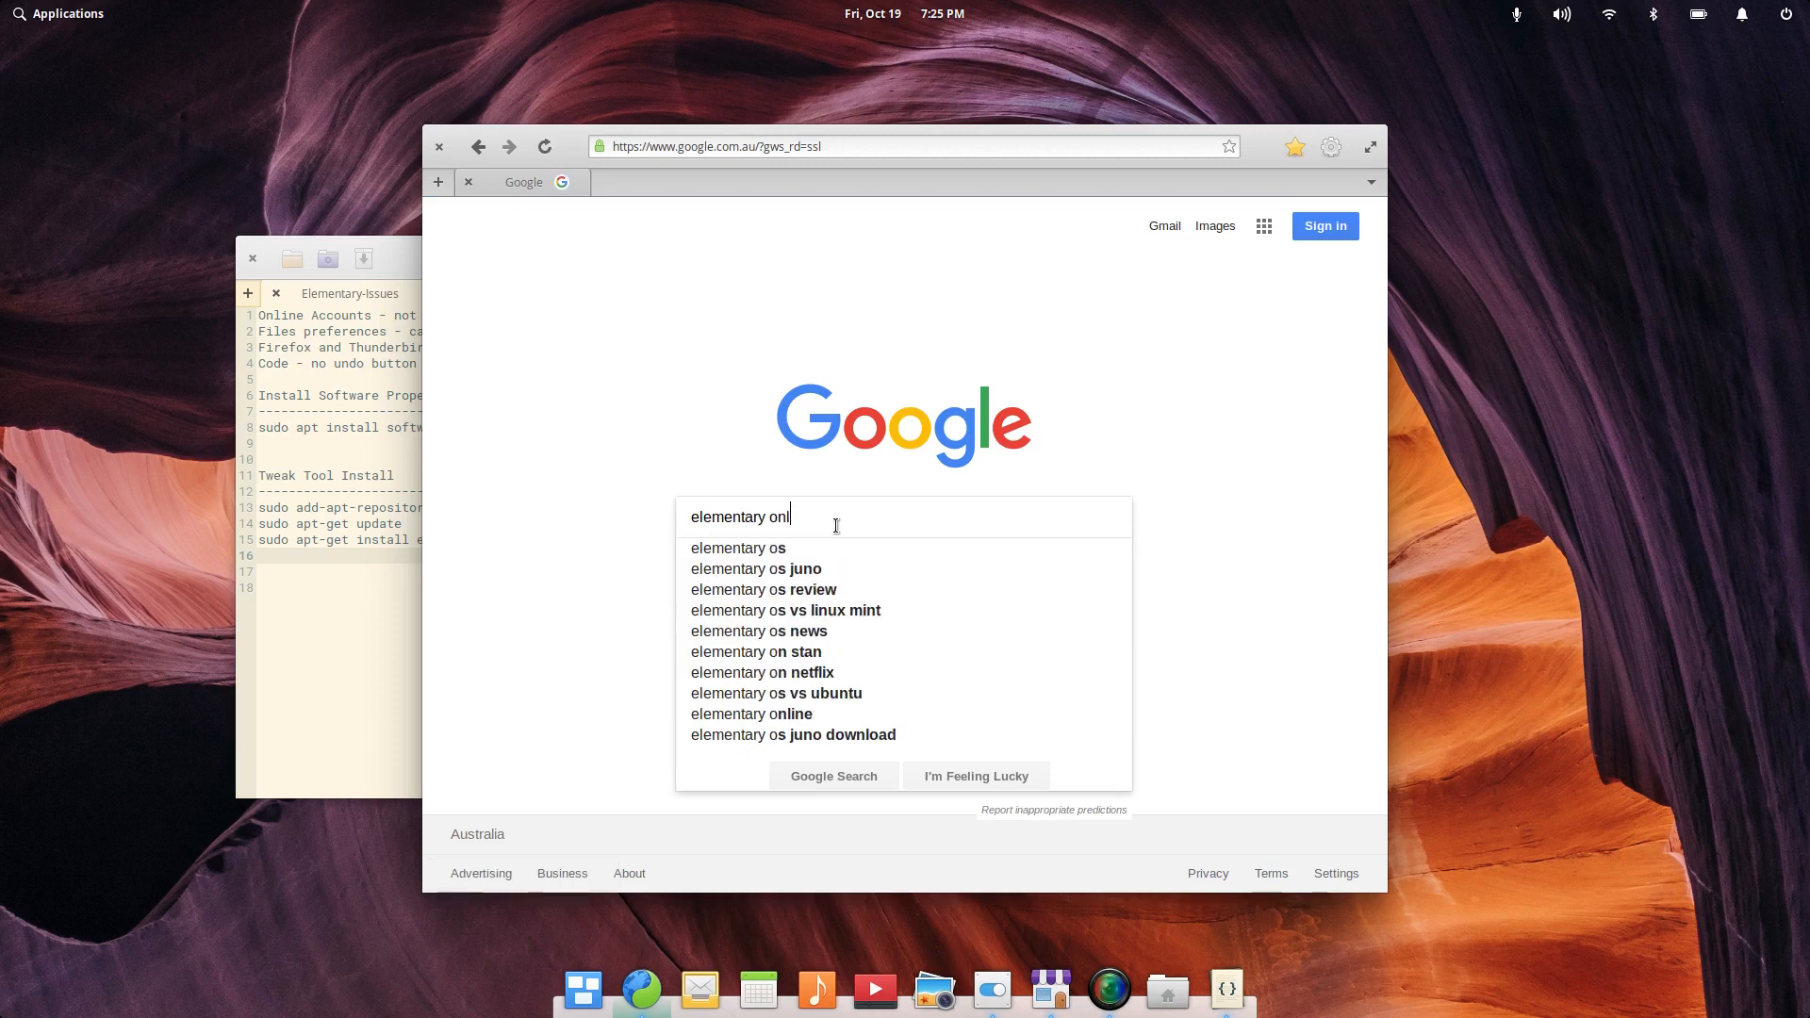
type("ine accounts")
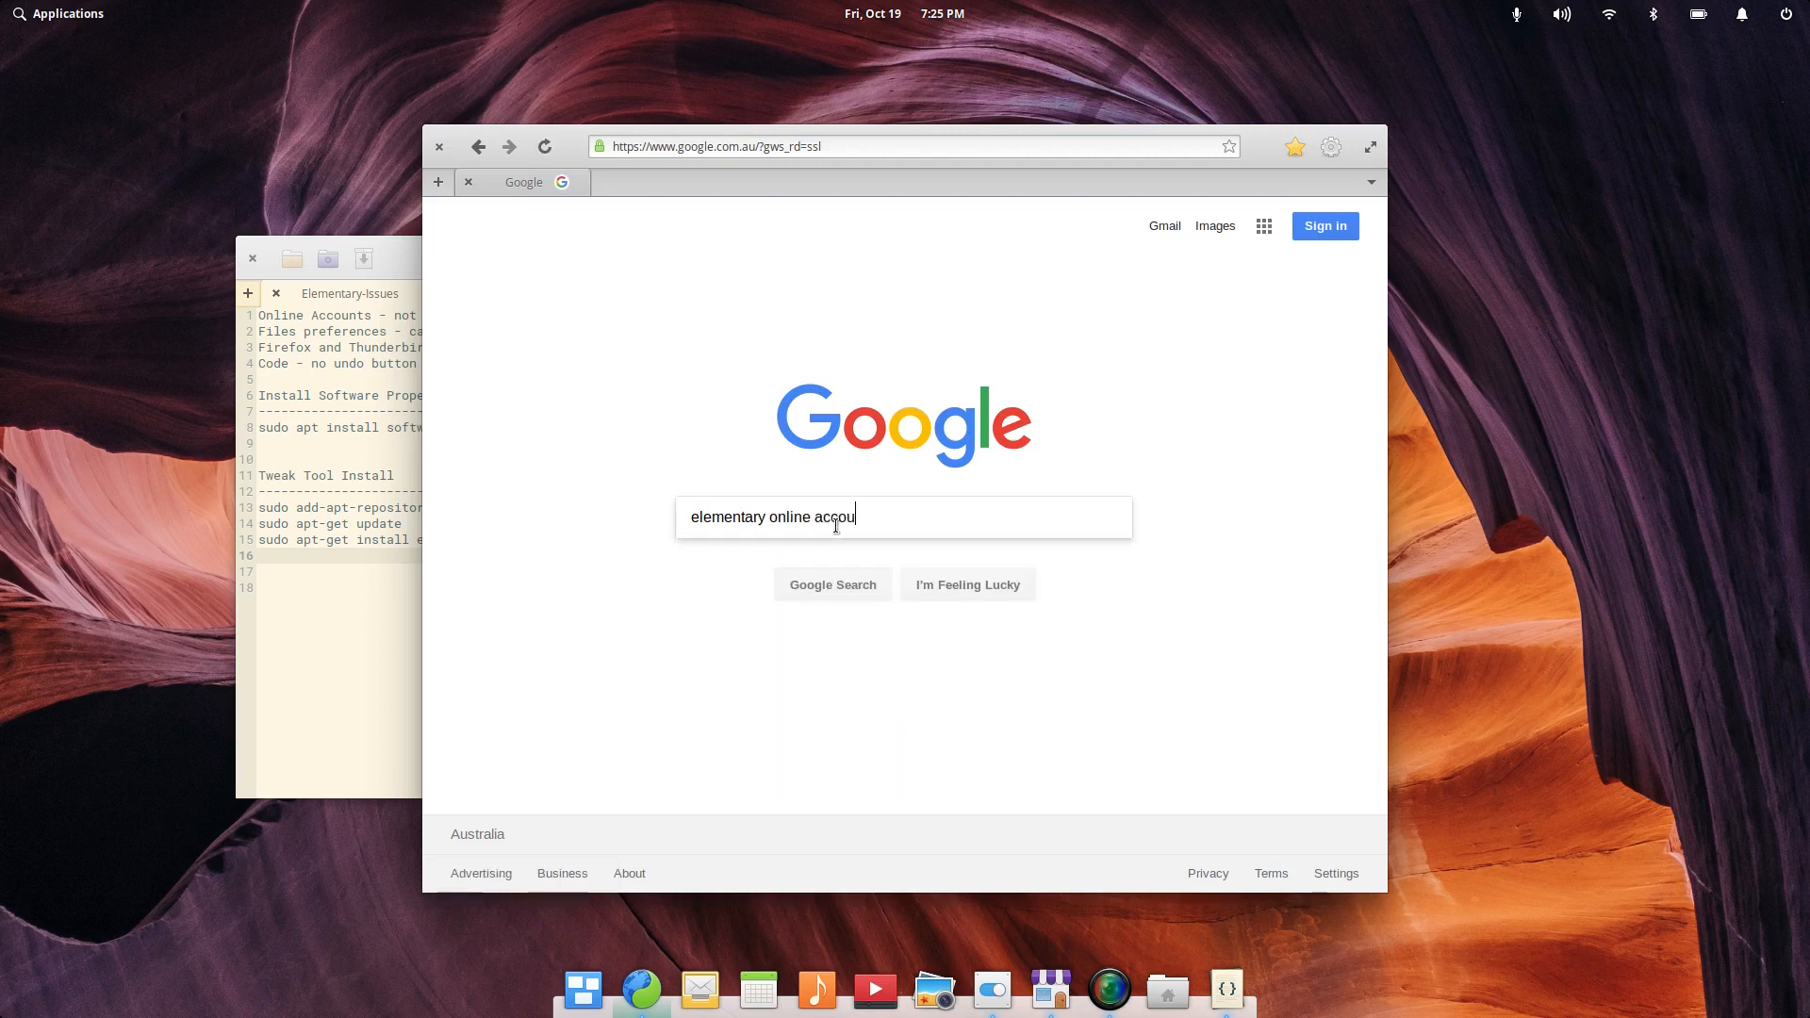
key("Return")
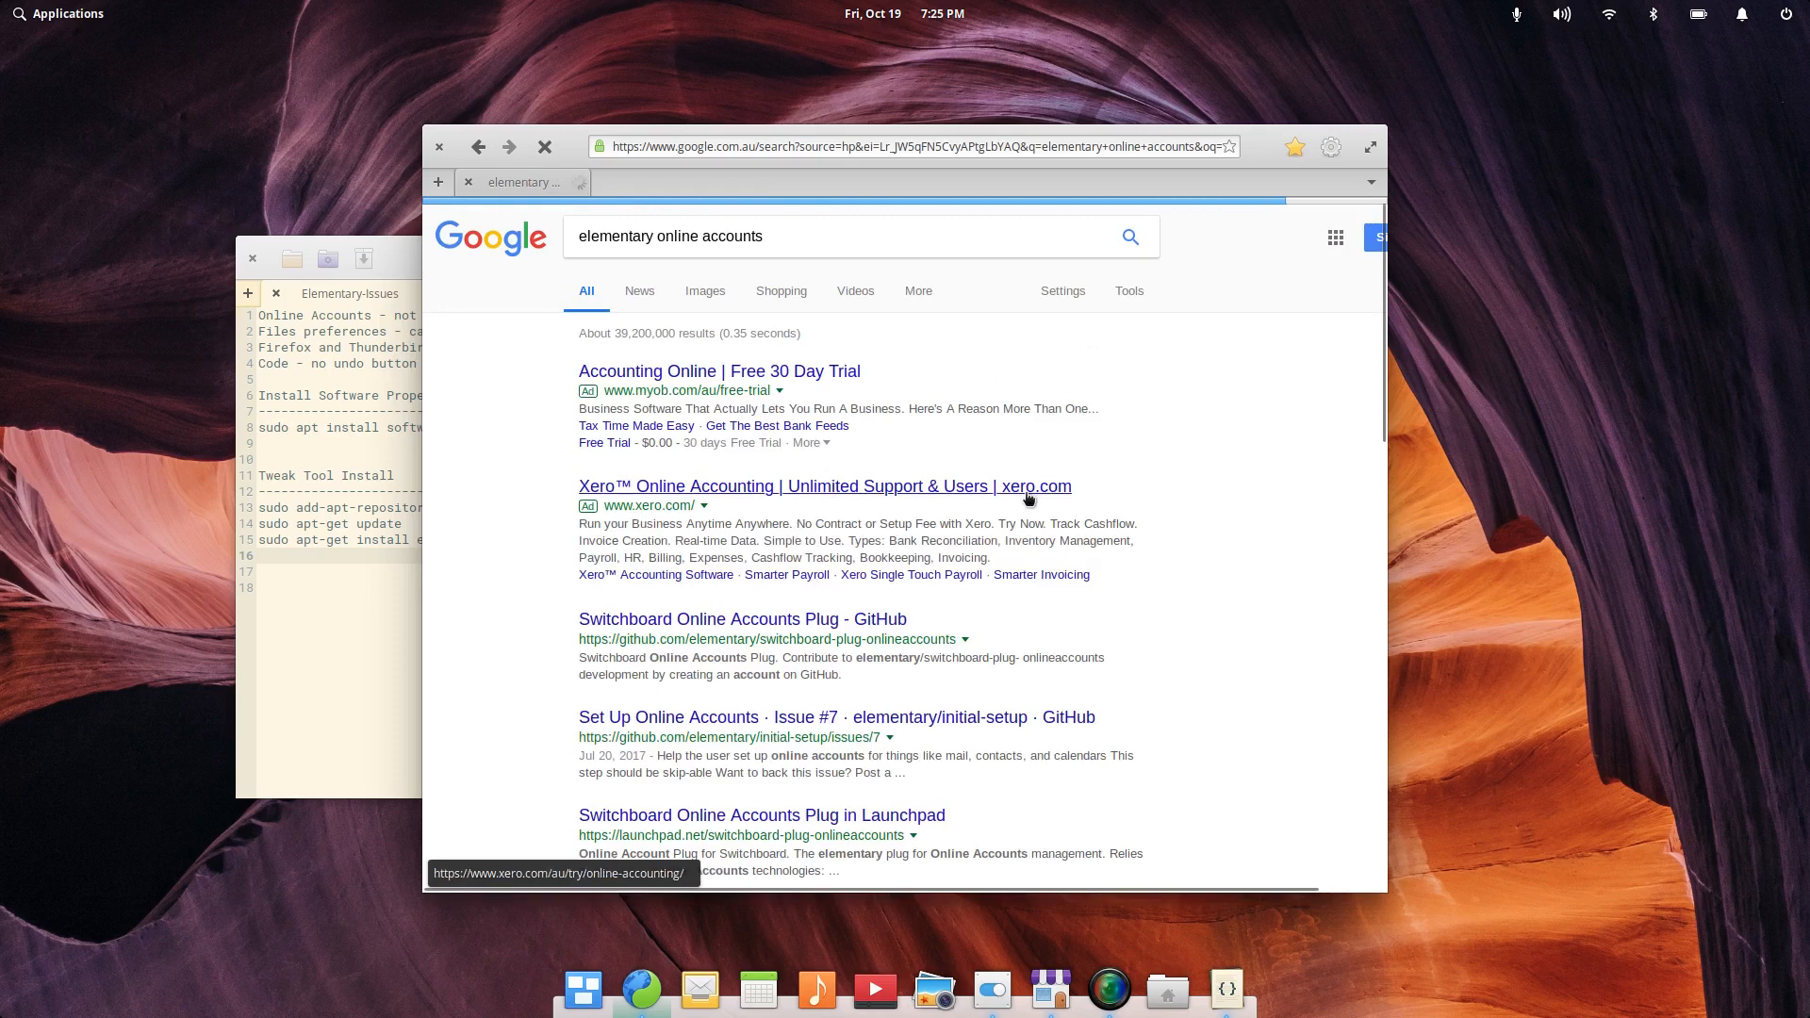
Step: Open the "Switchboard Online Accounts Plug - GitHub" search result and look through the repository page
scroll(1004, 494, "down", 2)
left_click(746, 507)
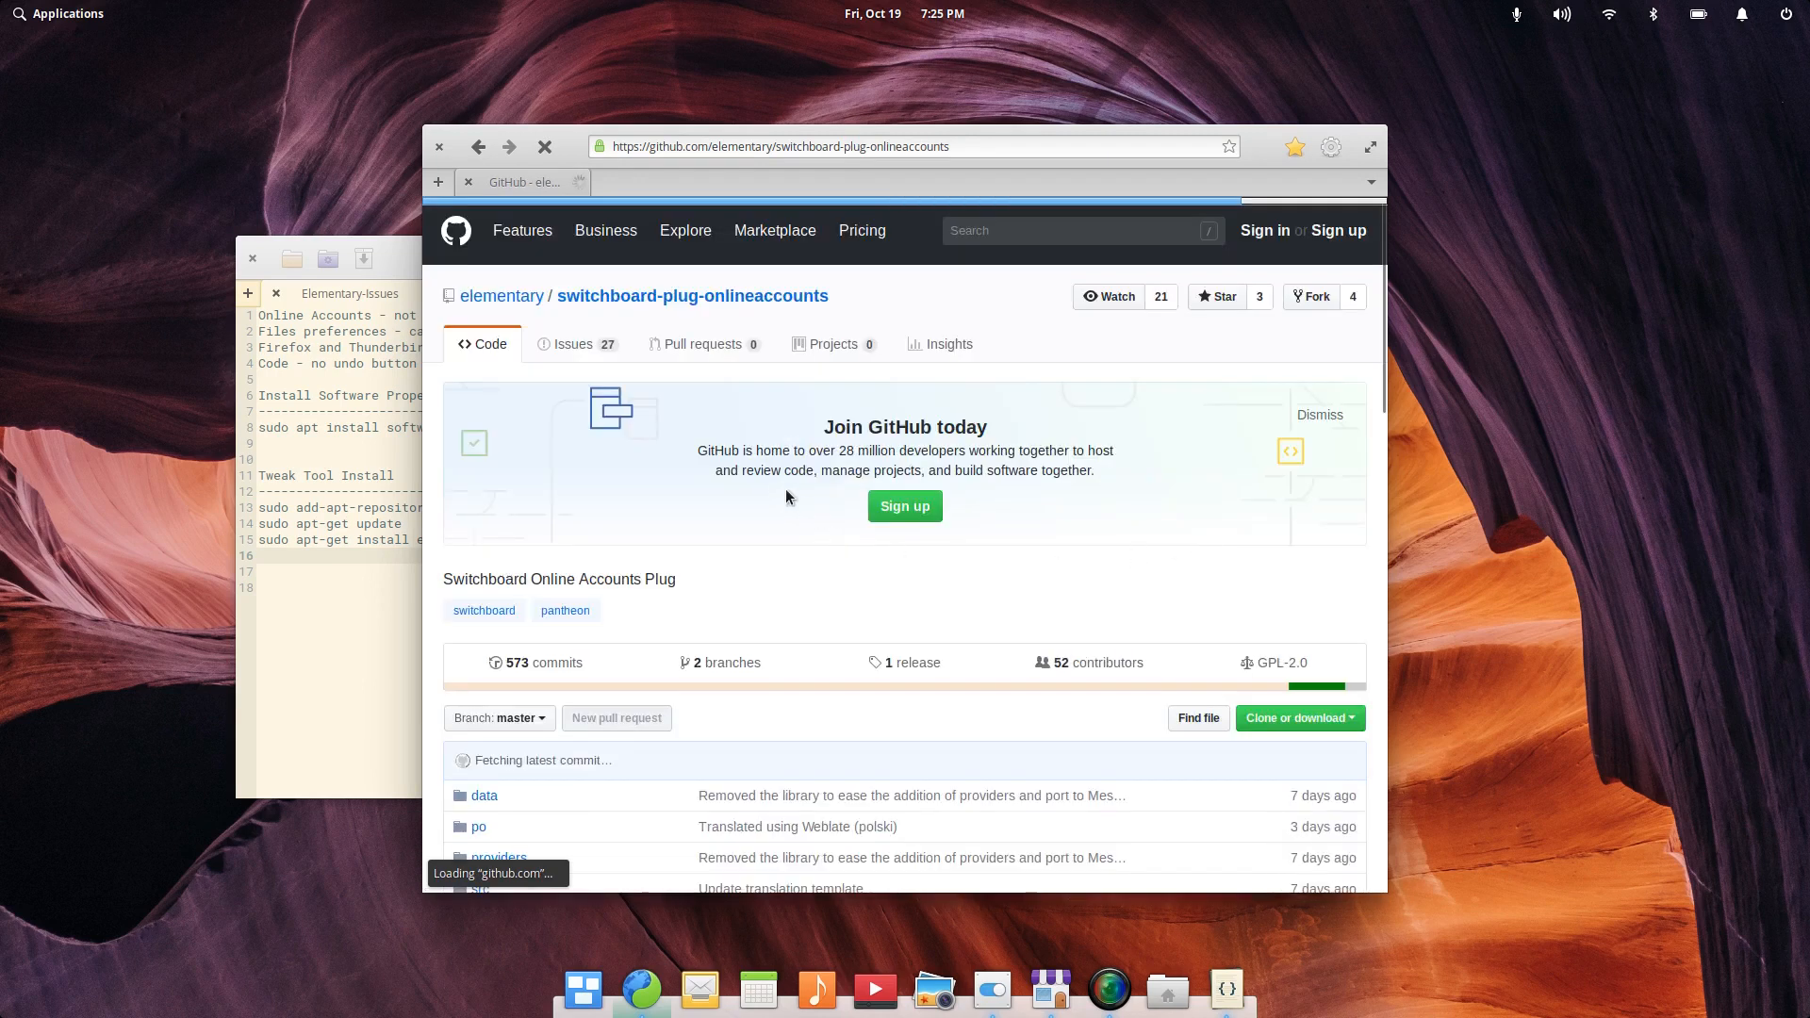
scroll(717, 476, "down", 2)
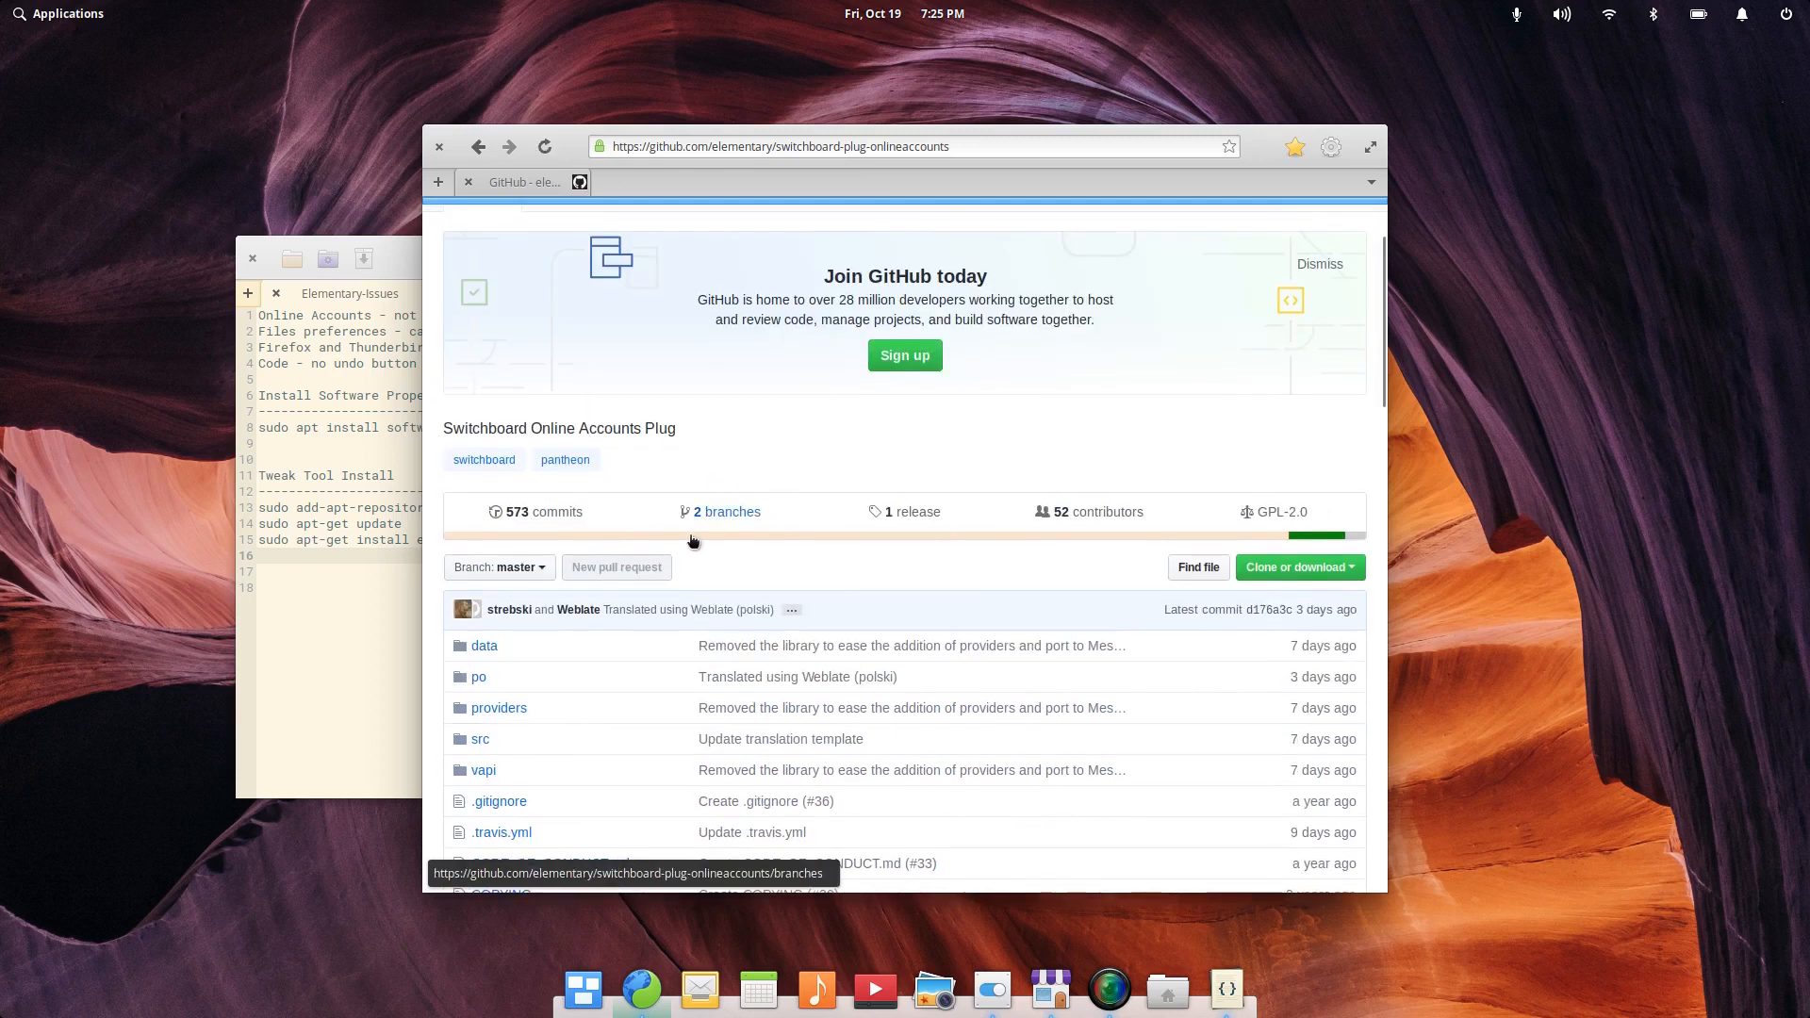
Step: Return from the GitHub repository to the Google search results and dismiss the Firefox installation notification
scroll(770, 519, "up", 2)
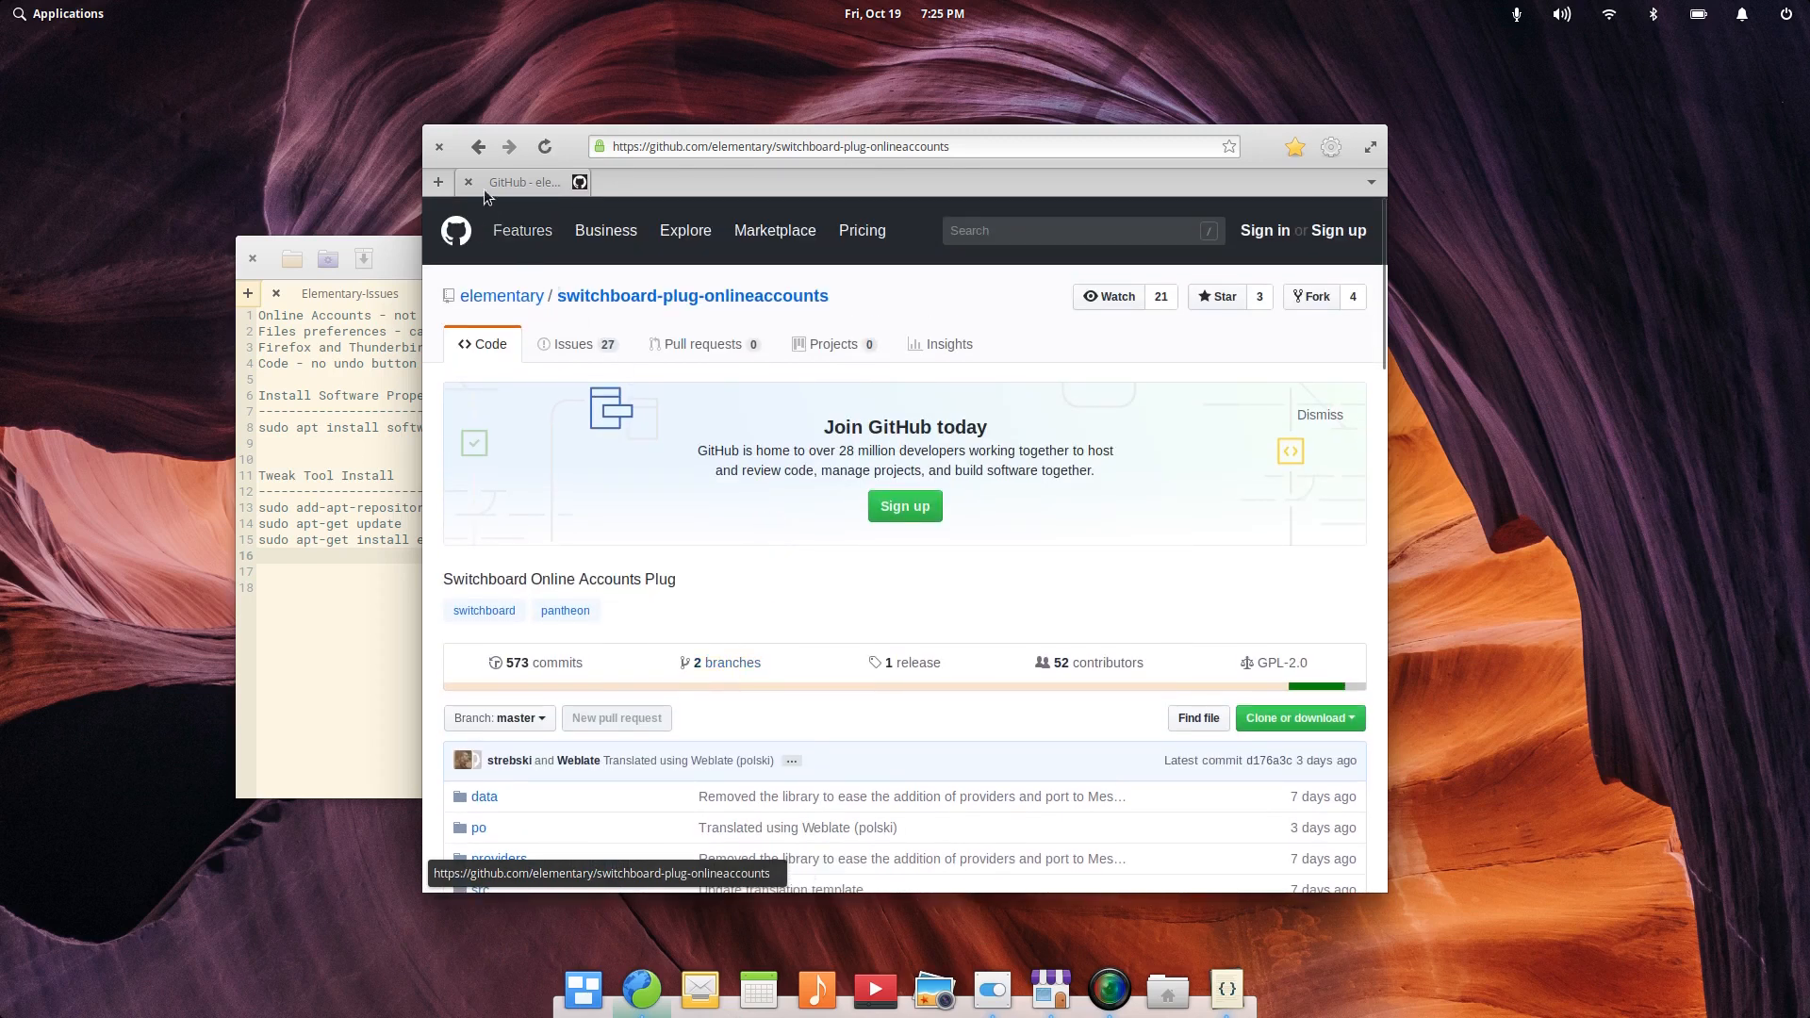
left_click(481, 146)
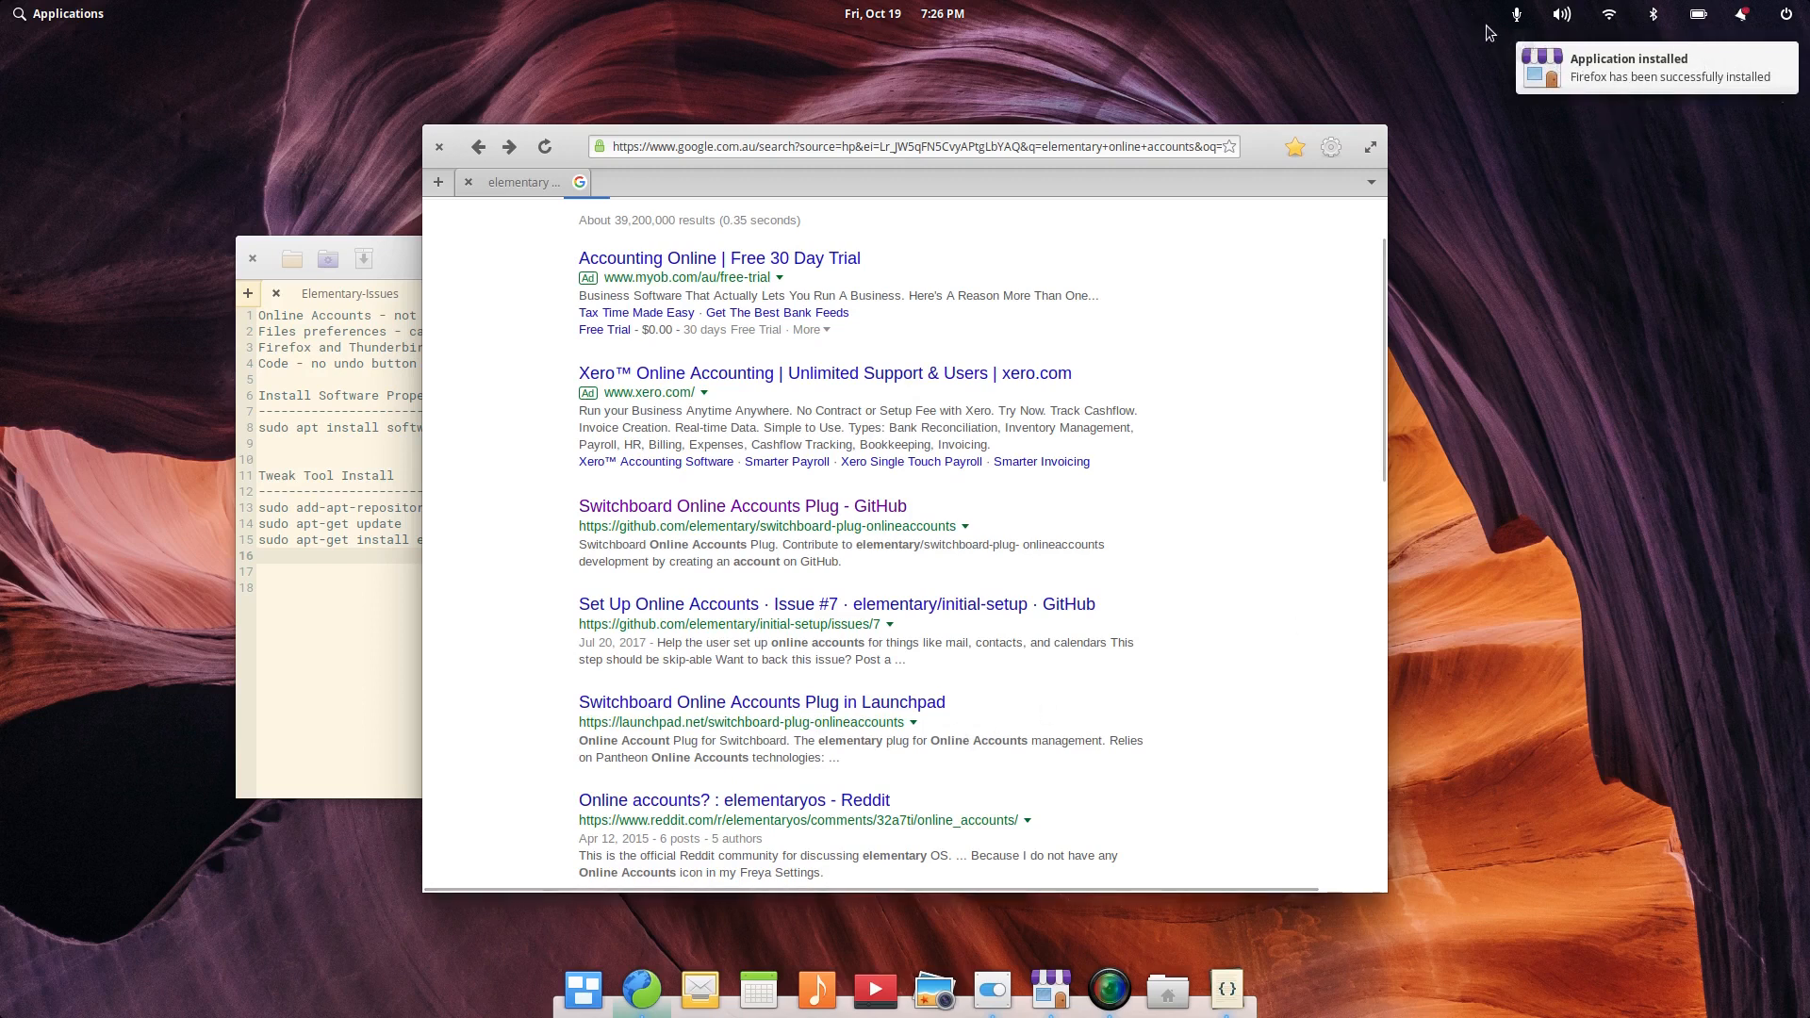
mouse_move(1529, 49)
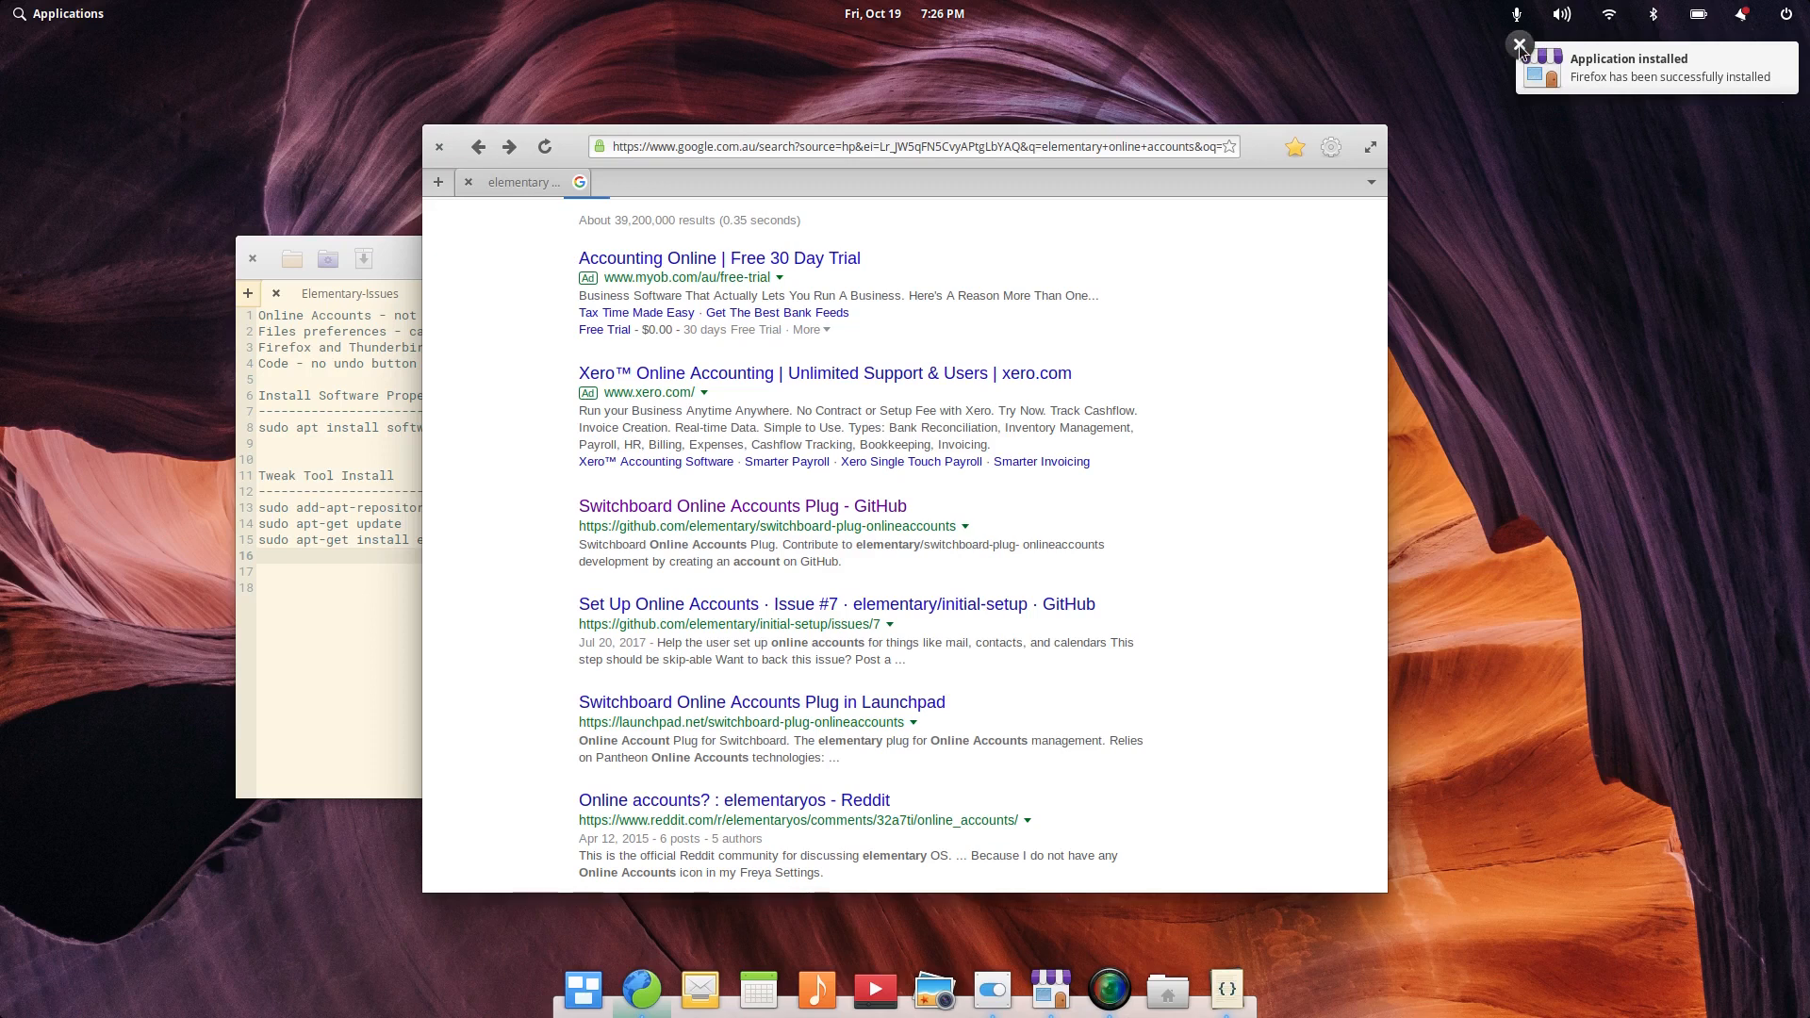
left_click(1520, 46)
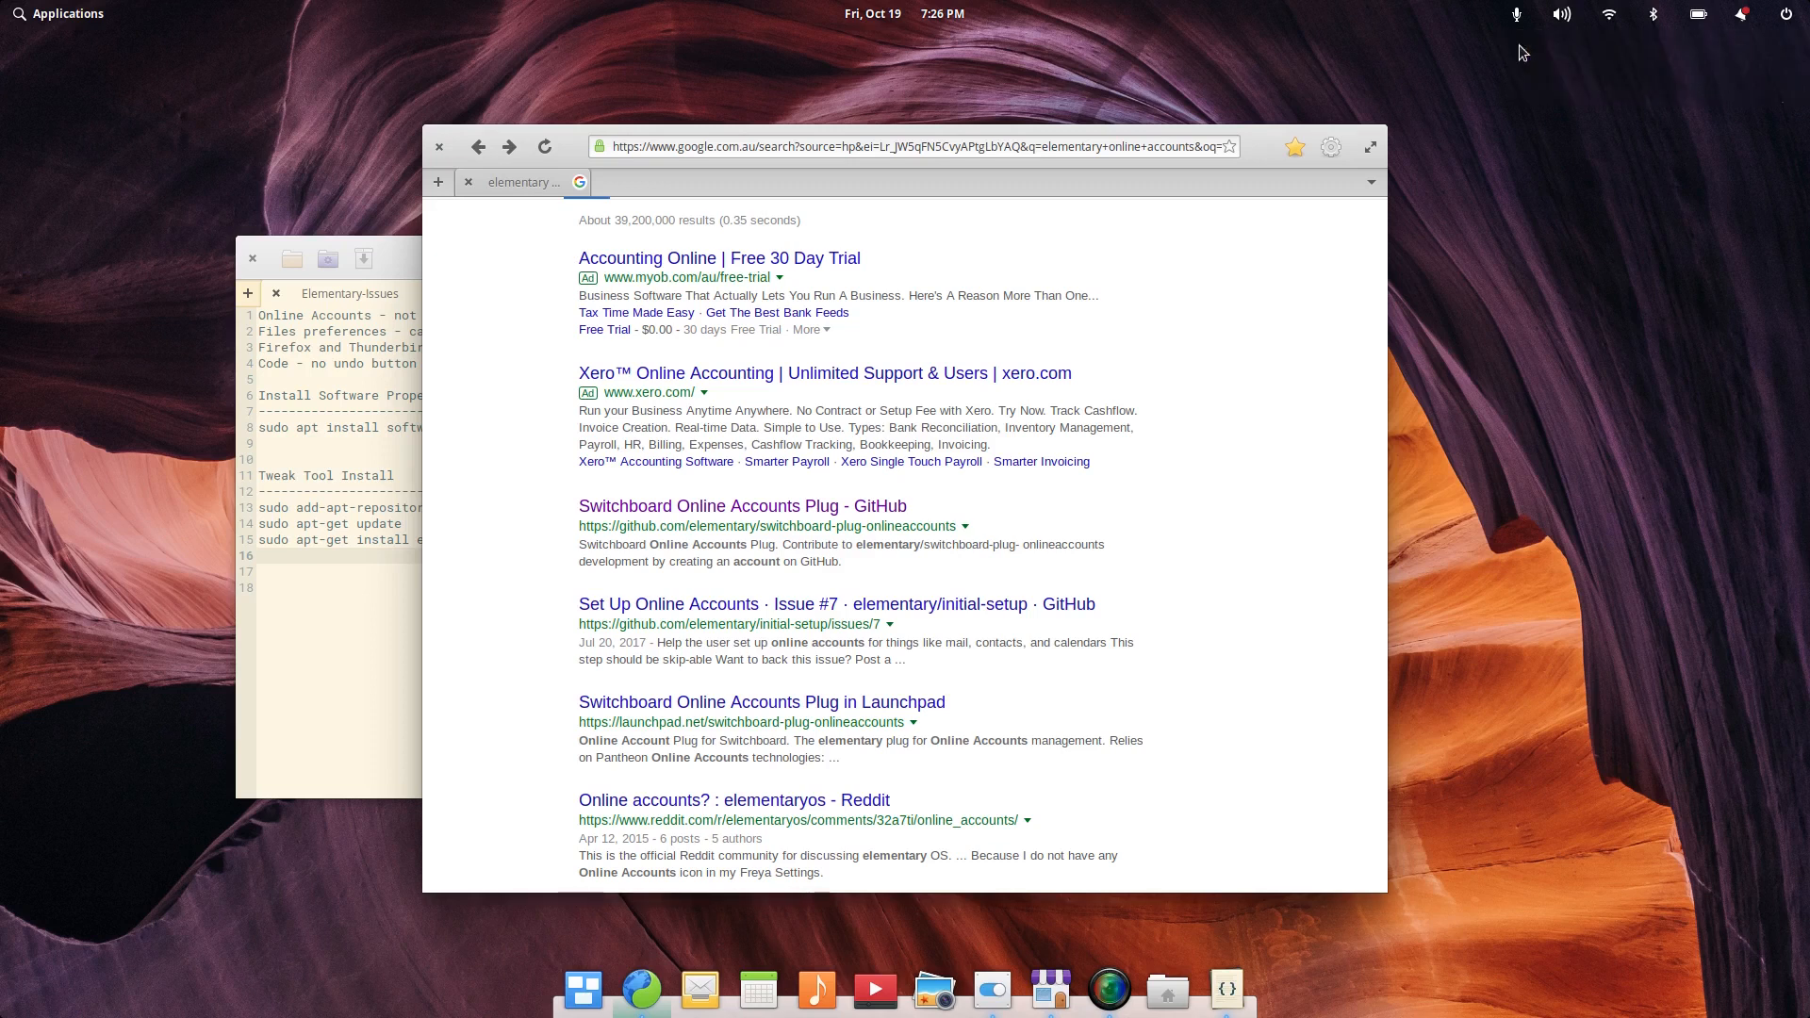
Step: Look at the Firefox Web Browser entry in the Applications menu and close the web browser window
left_click(49, 21)
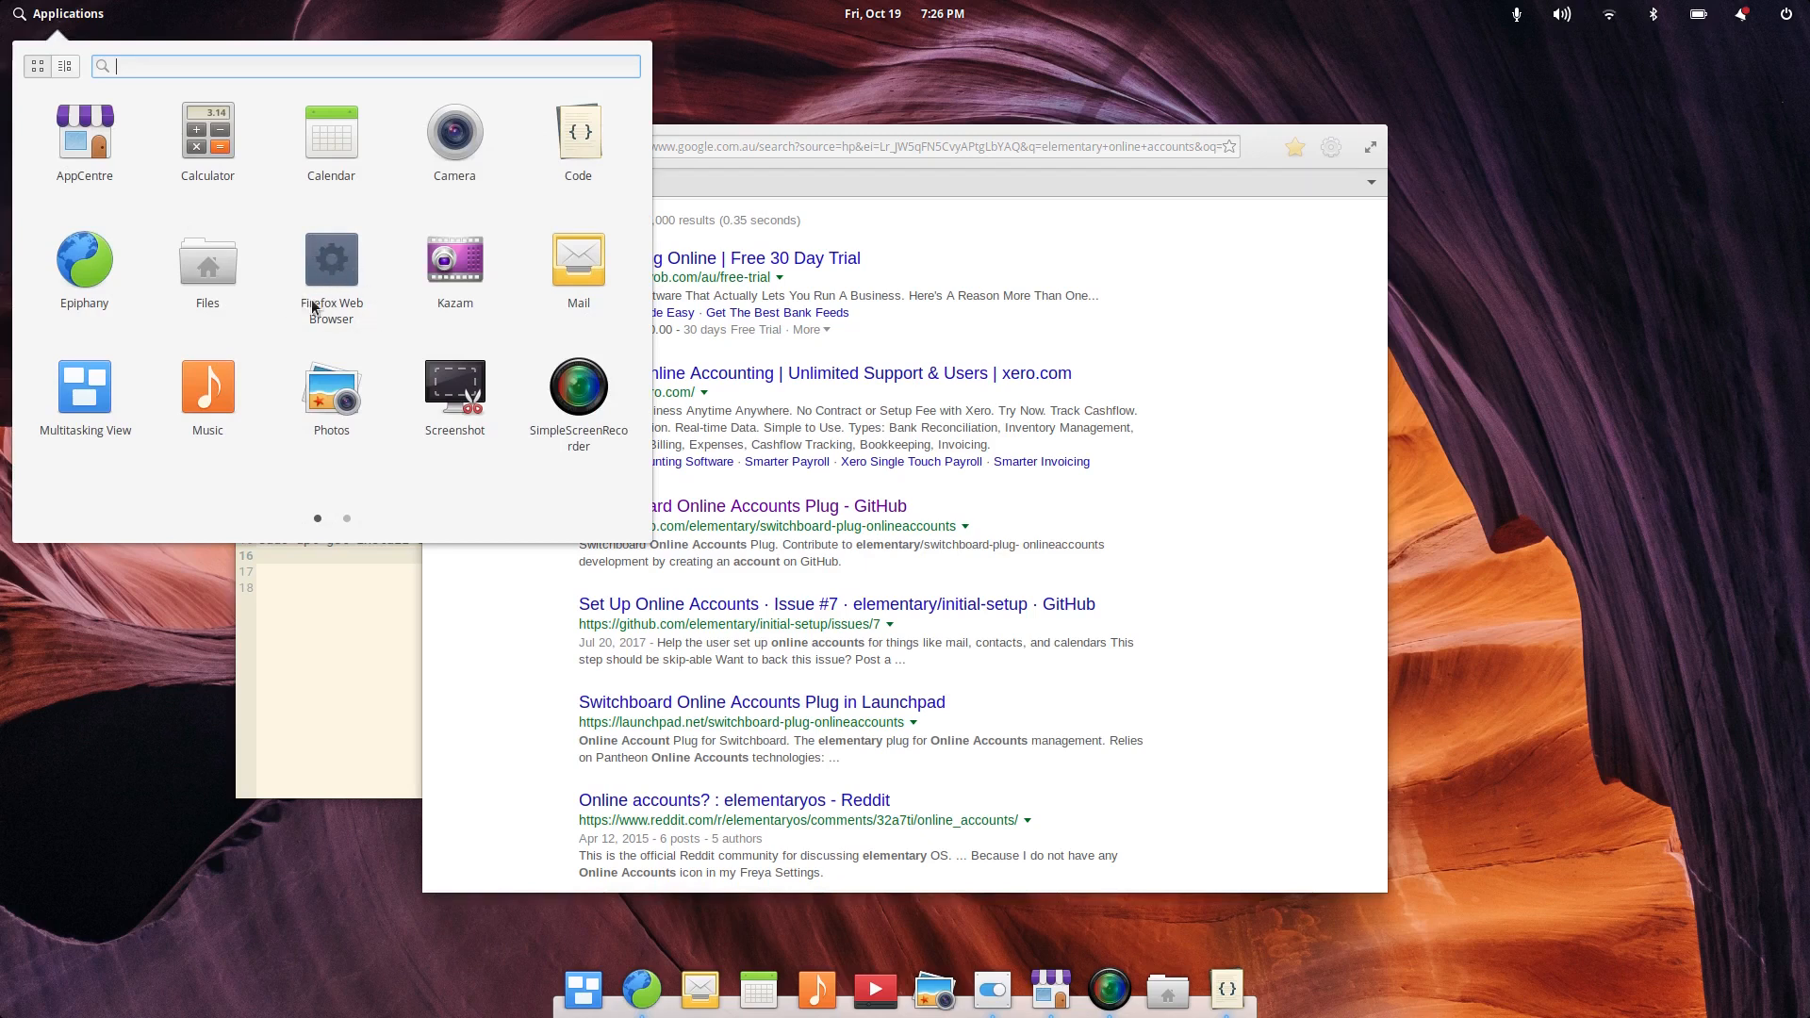
left_click(62, 19)
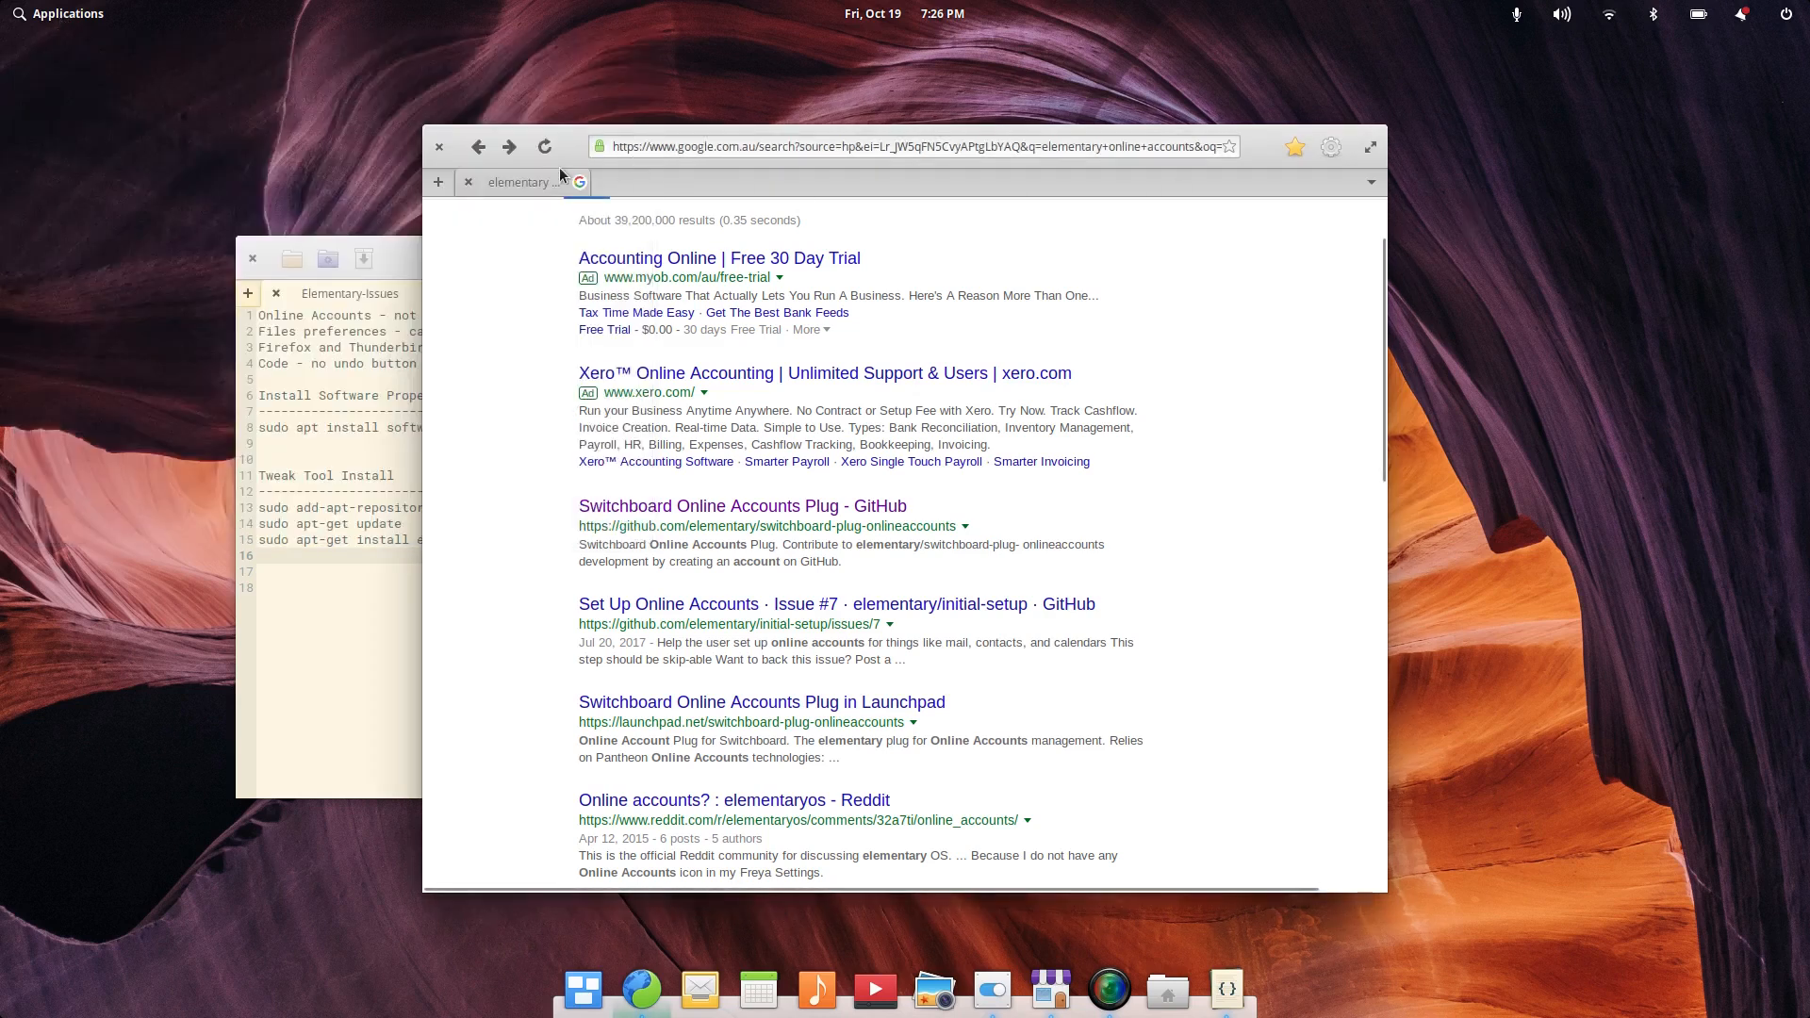
left_click(439, 147)
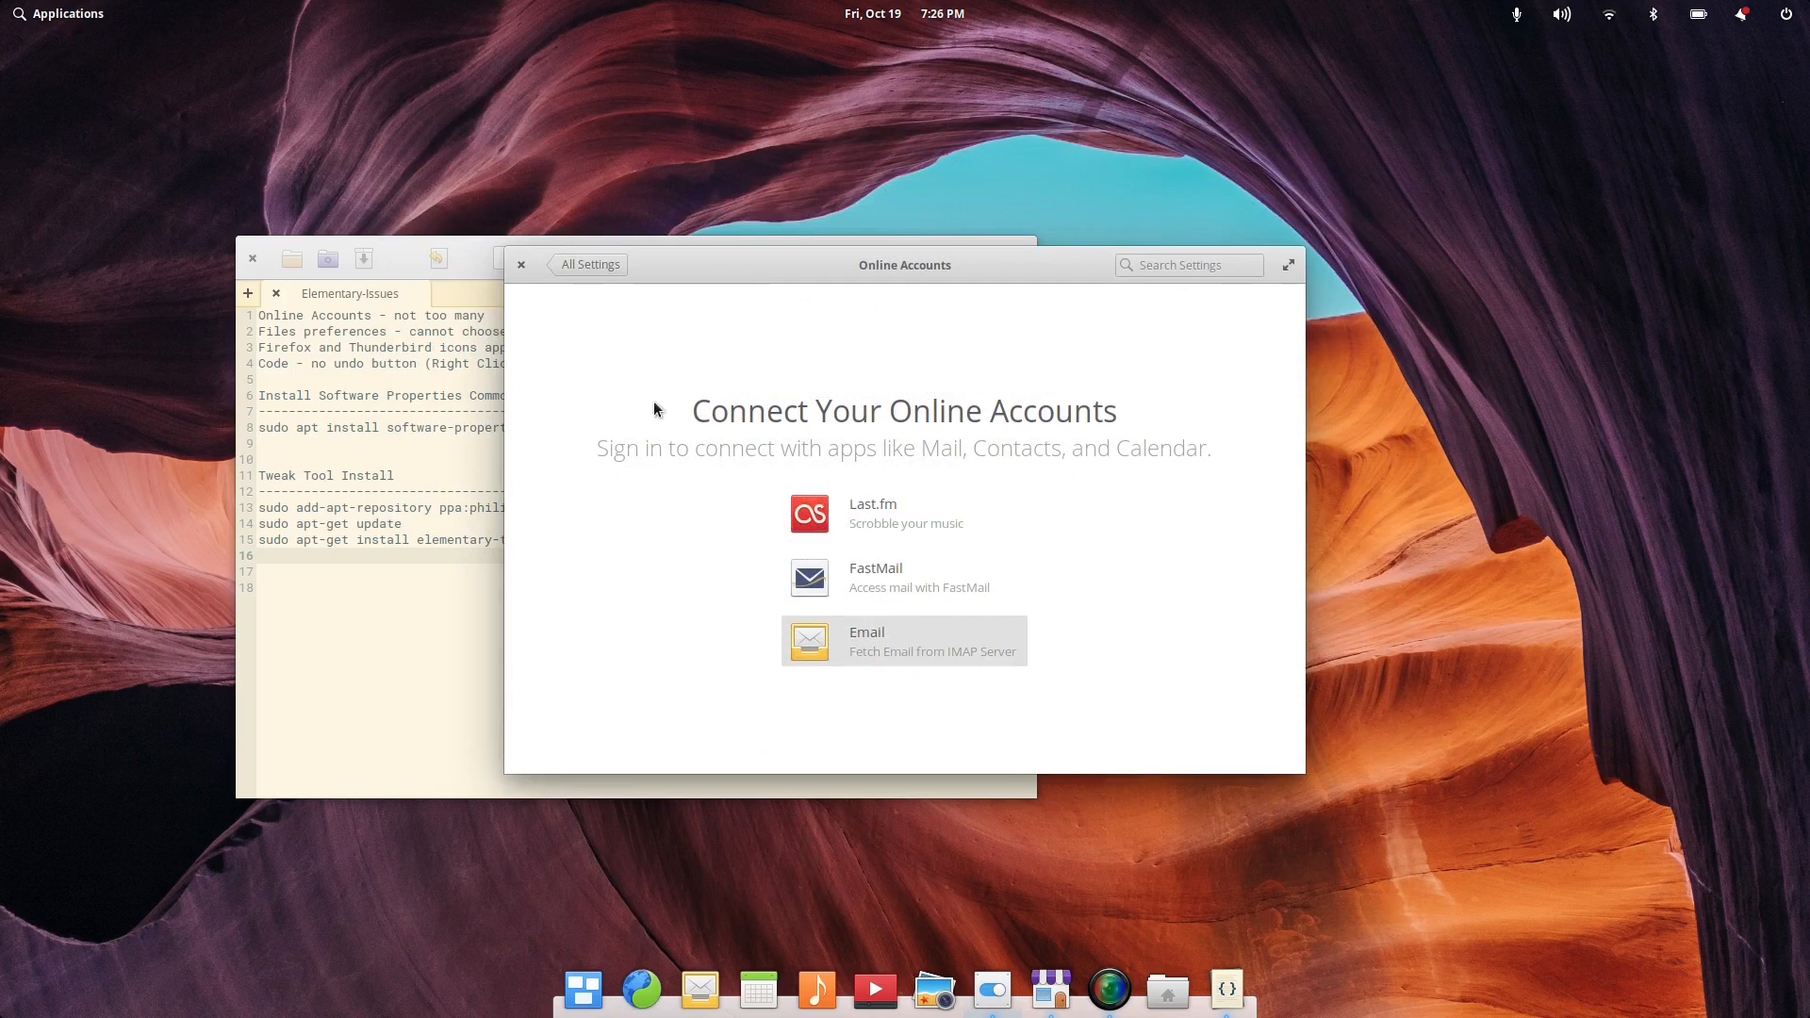
Step: Look through both pages of the Applications menu, and close the Online Accounts settings and Code editor windows
left_click(52, 17)
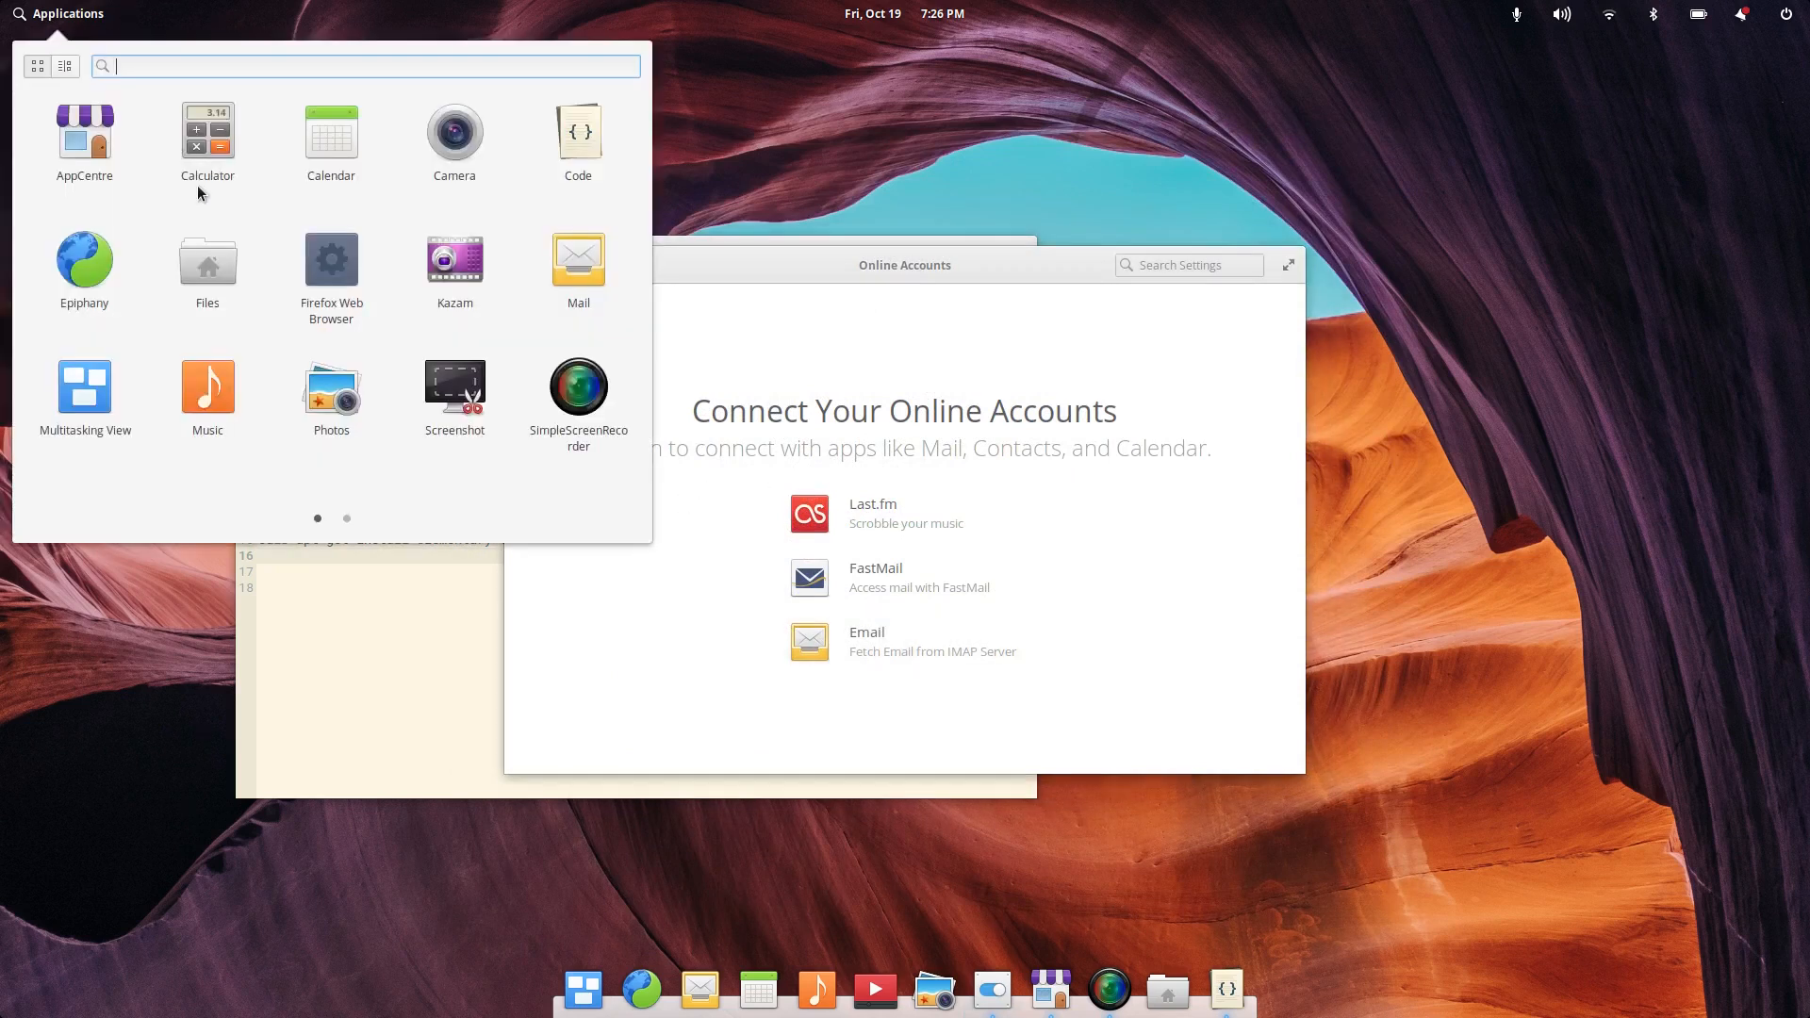
scroll(196, 185, "down", 1)
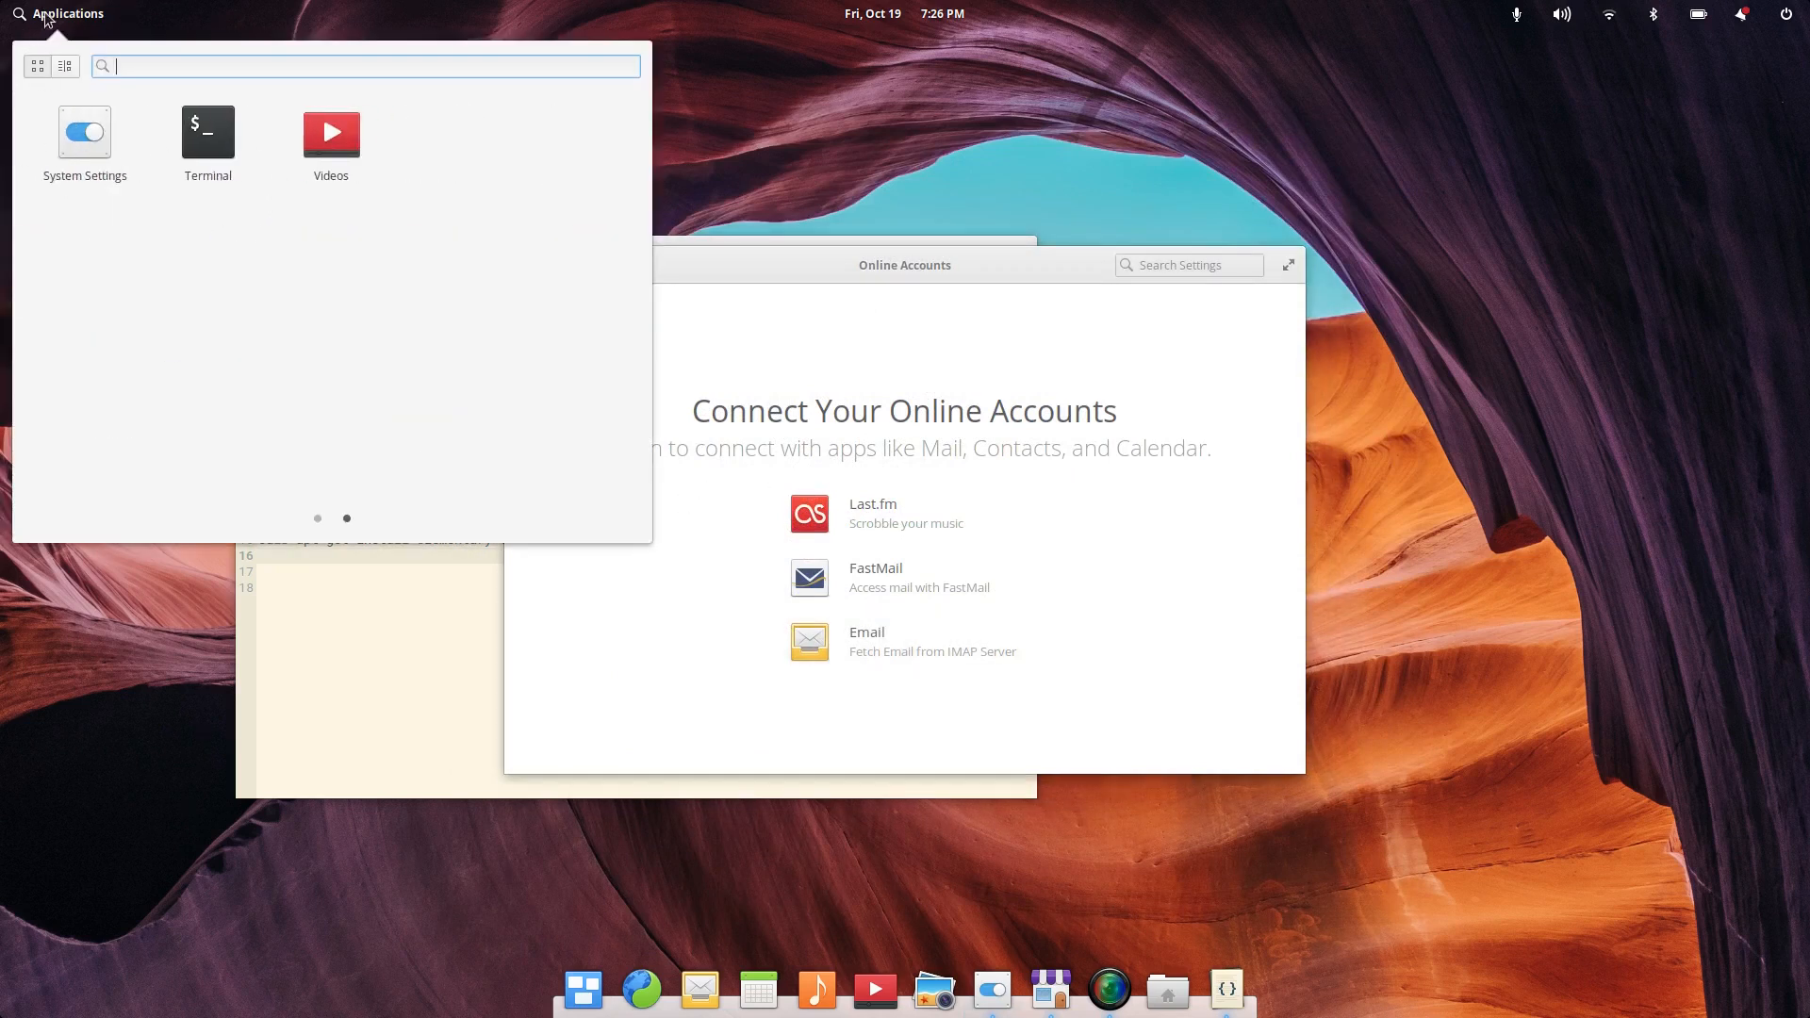
scroll(167, 213, "up", 1)
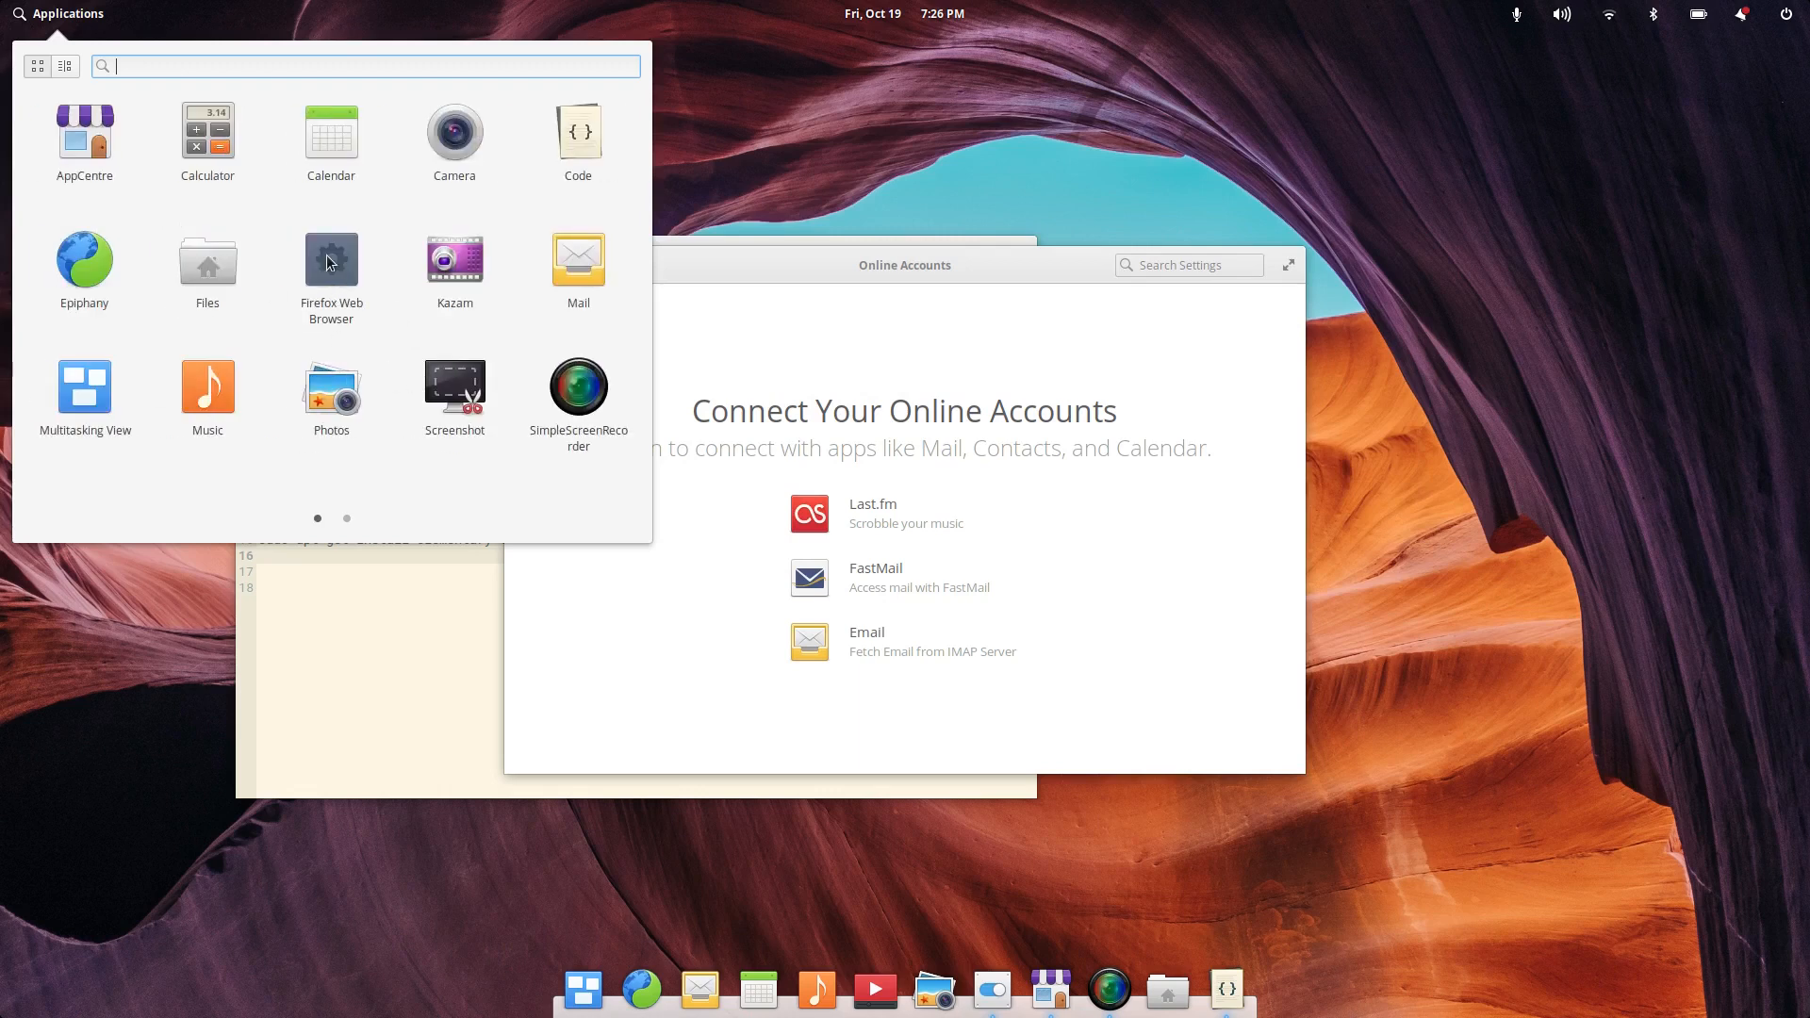
left_click(59, 19)
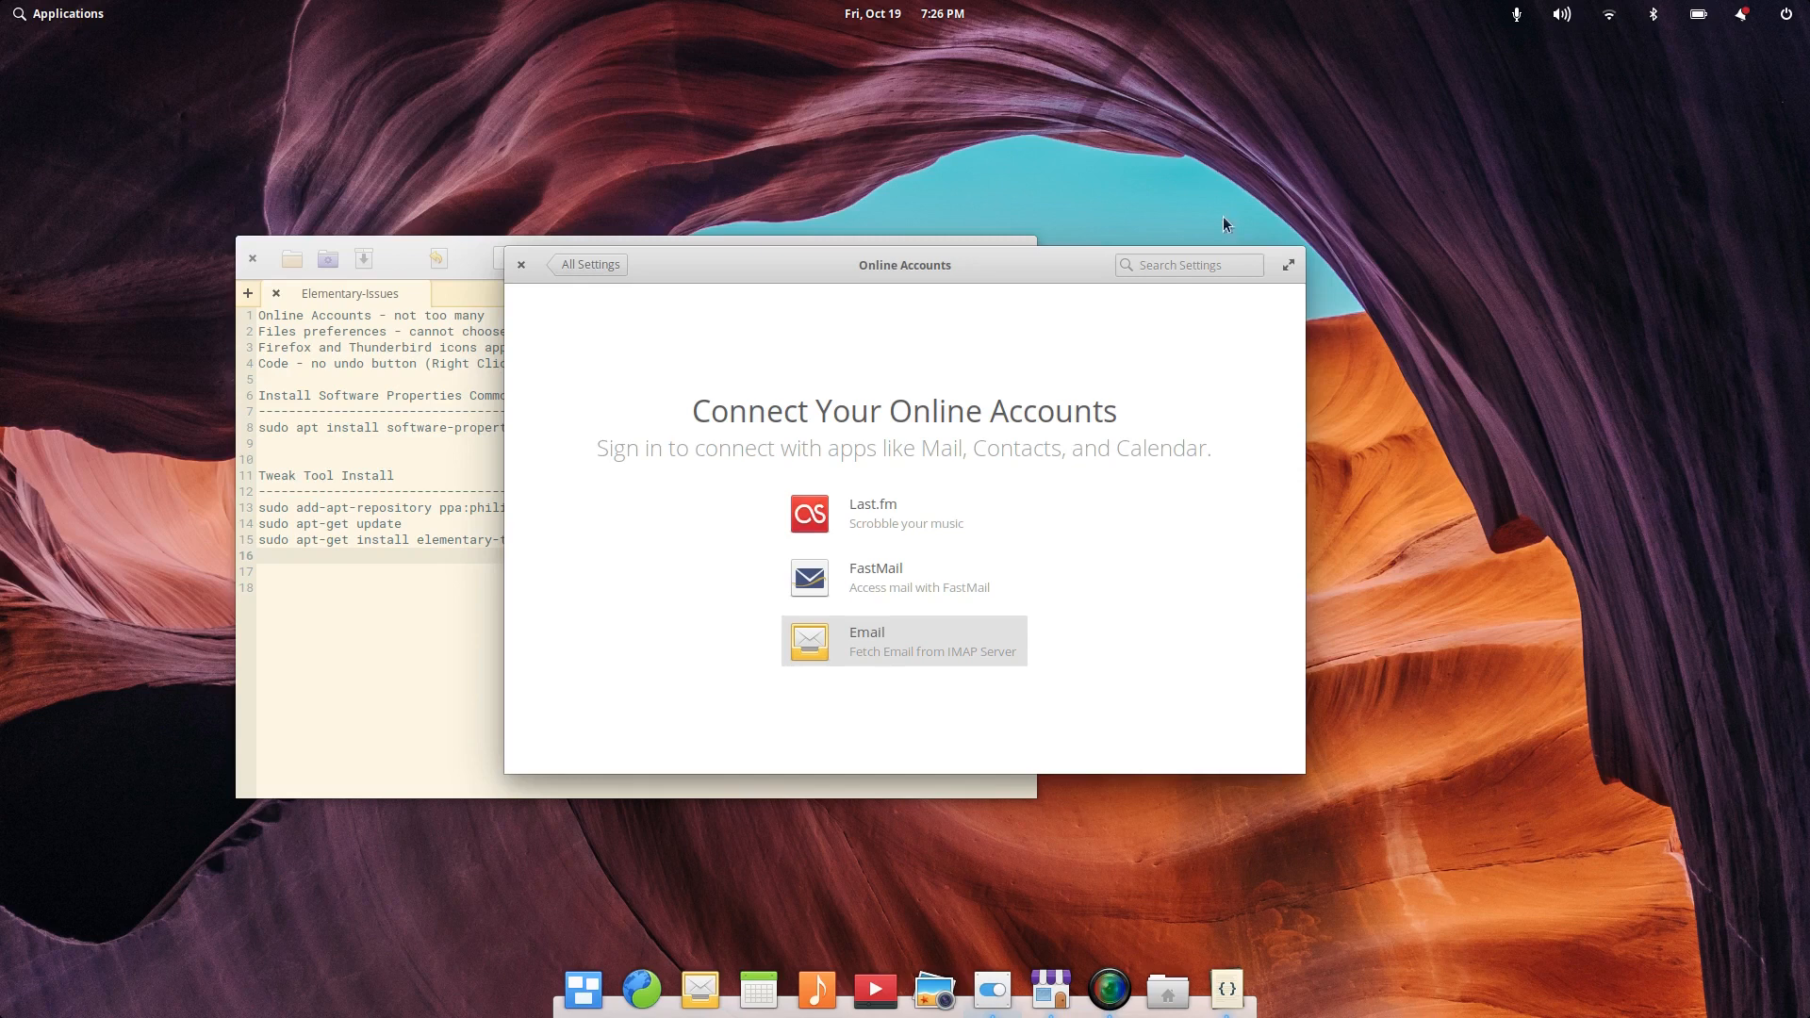
left_click(523, 265)
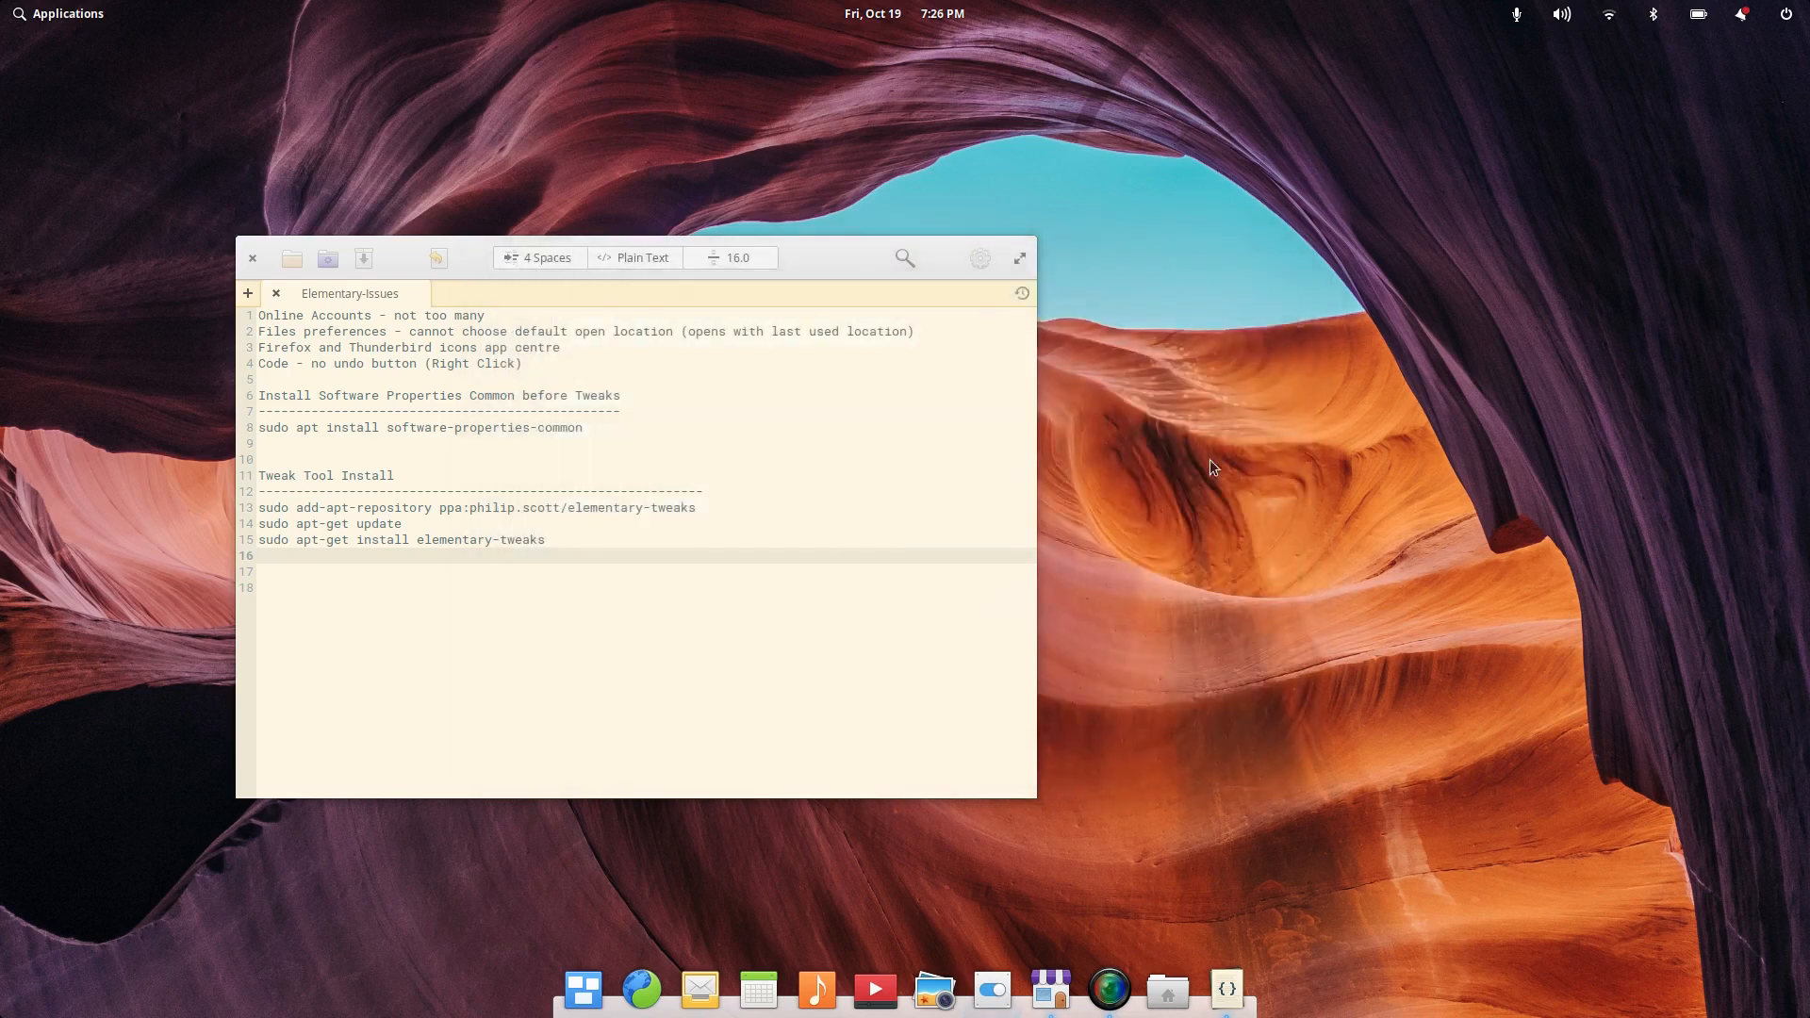
left_click(253, 264)
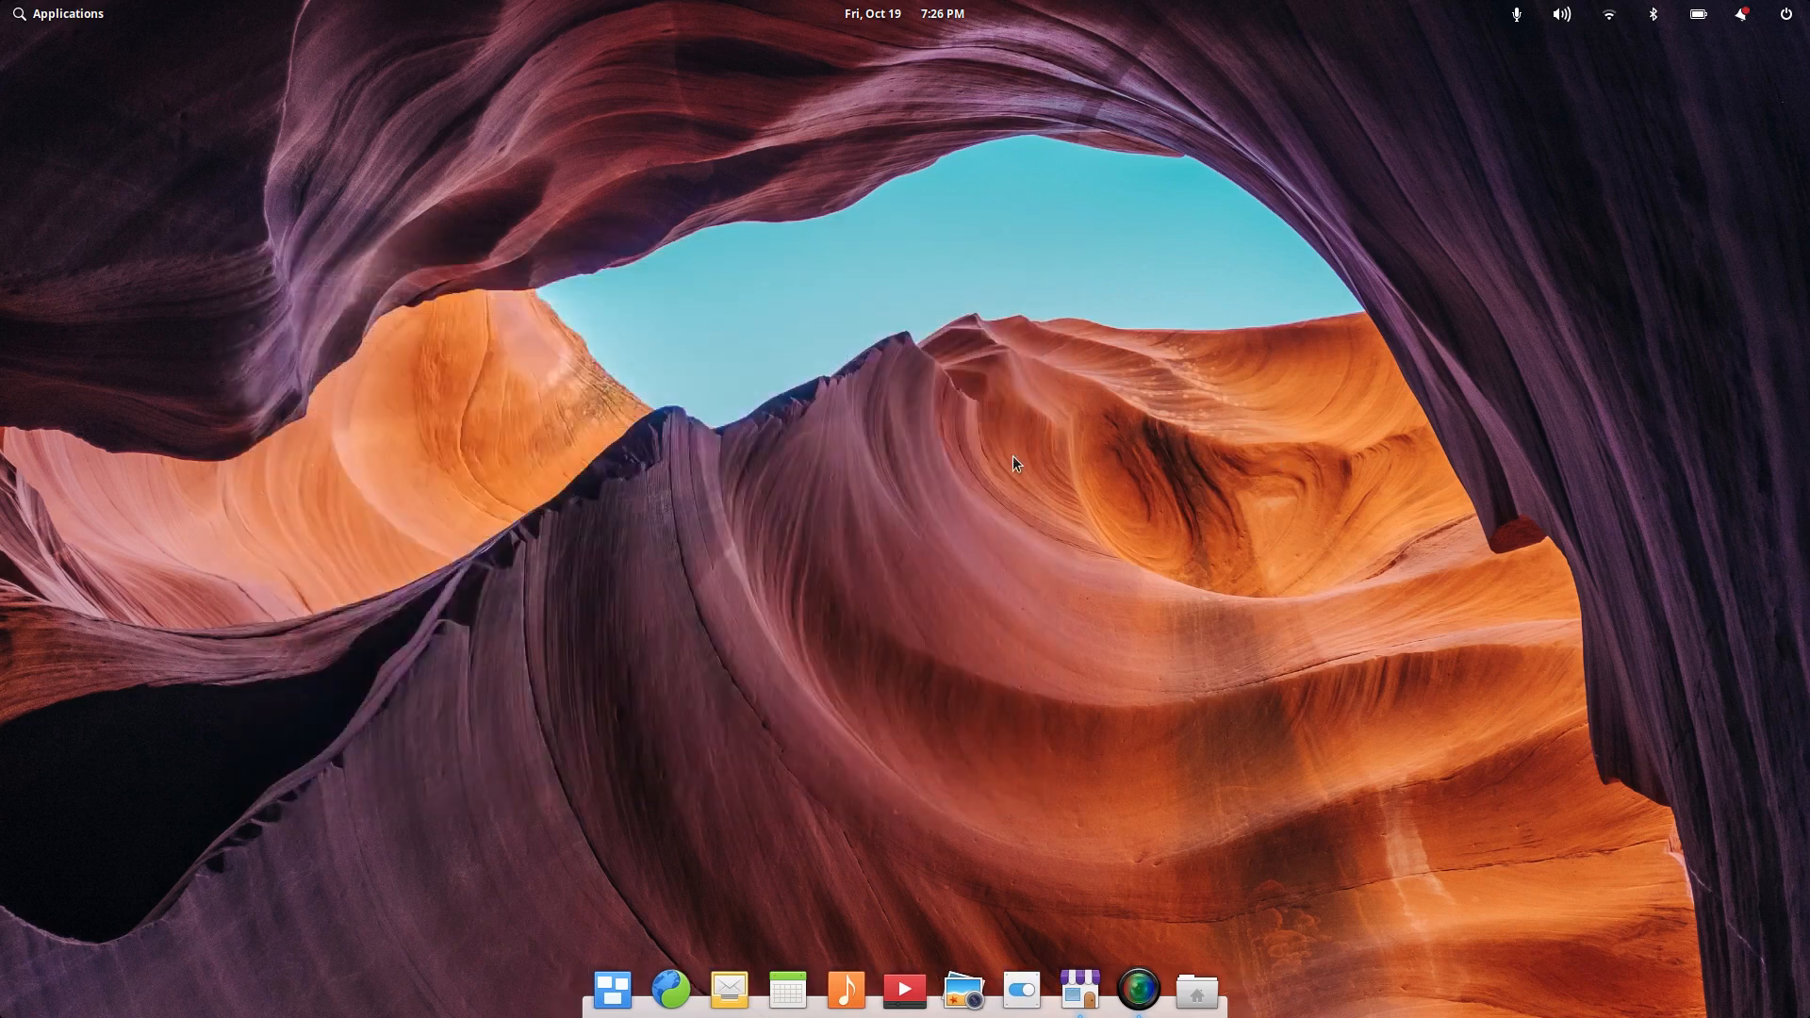
Step: Hide the SimpleScreenRecorder window and check the Firefox Web Browser icon in the Applications menu
left_click(1139, 989)
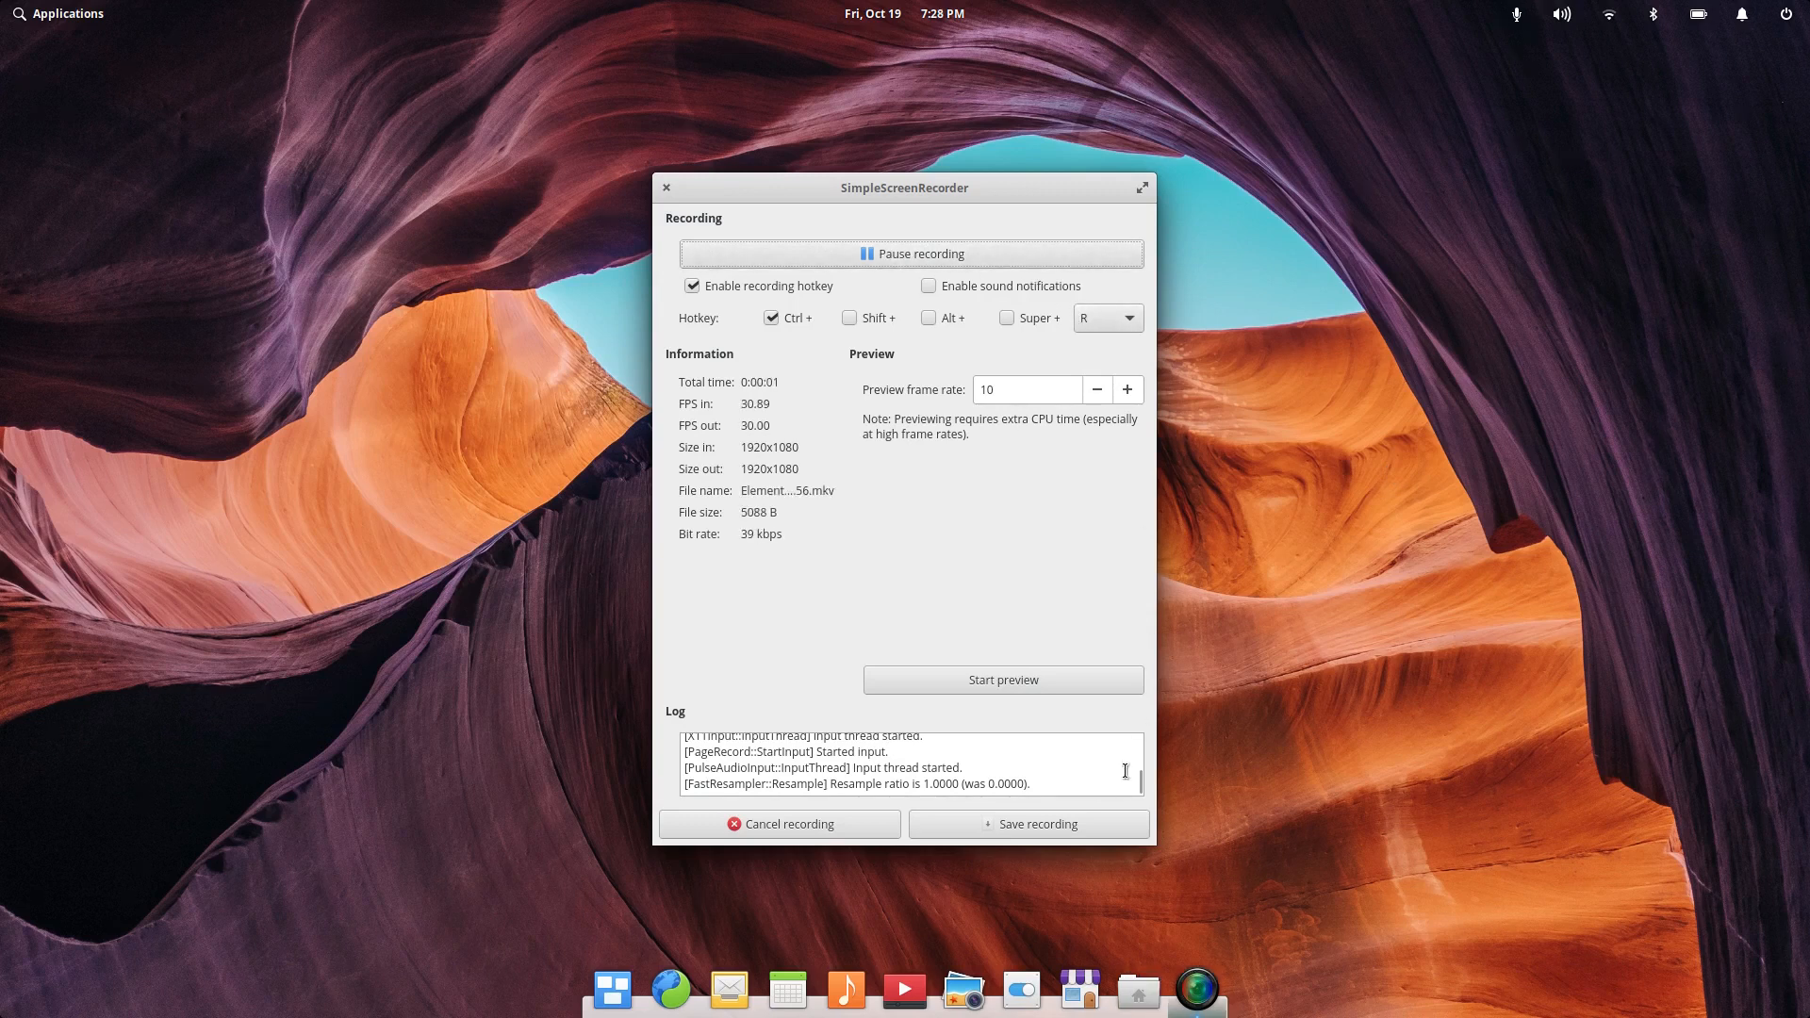
left_click(1199, 990)
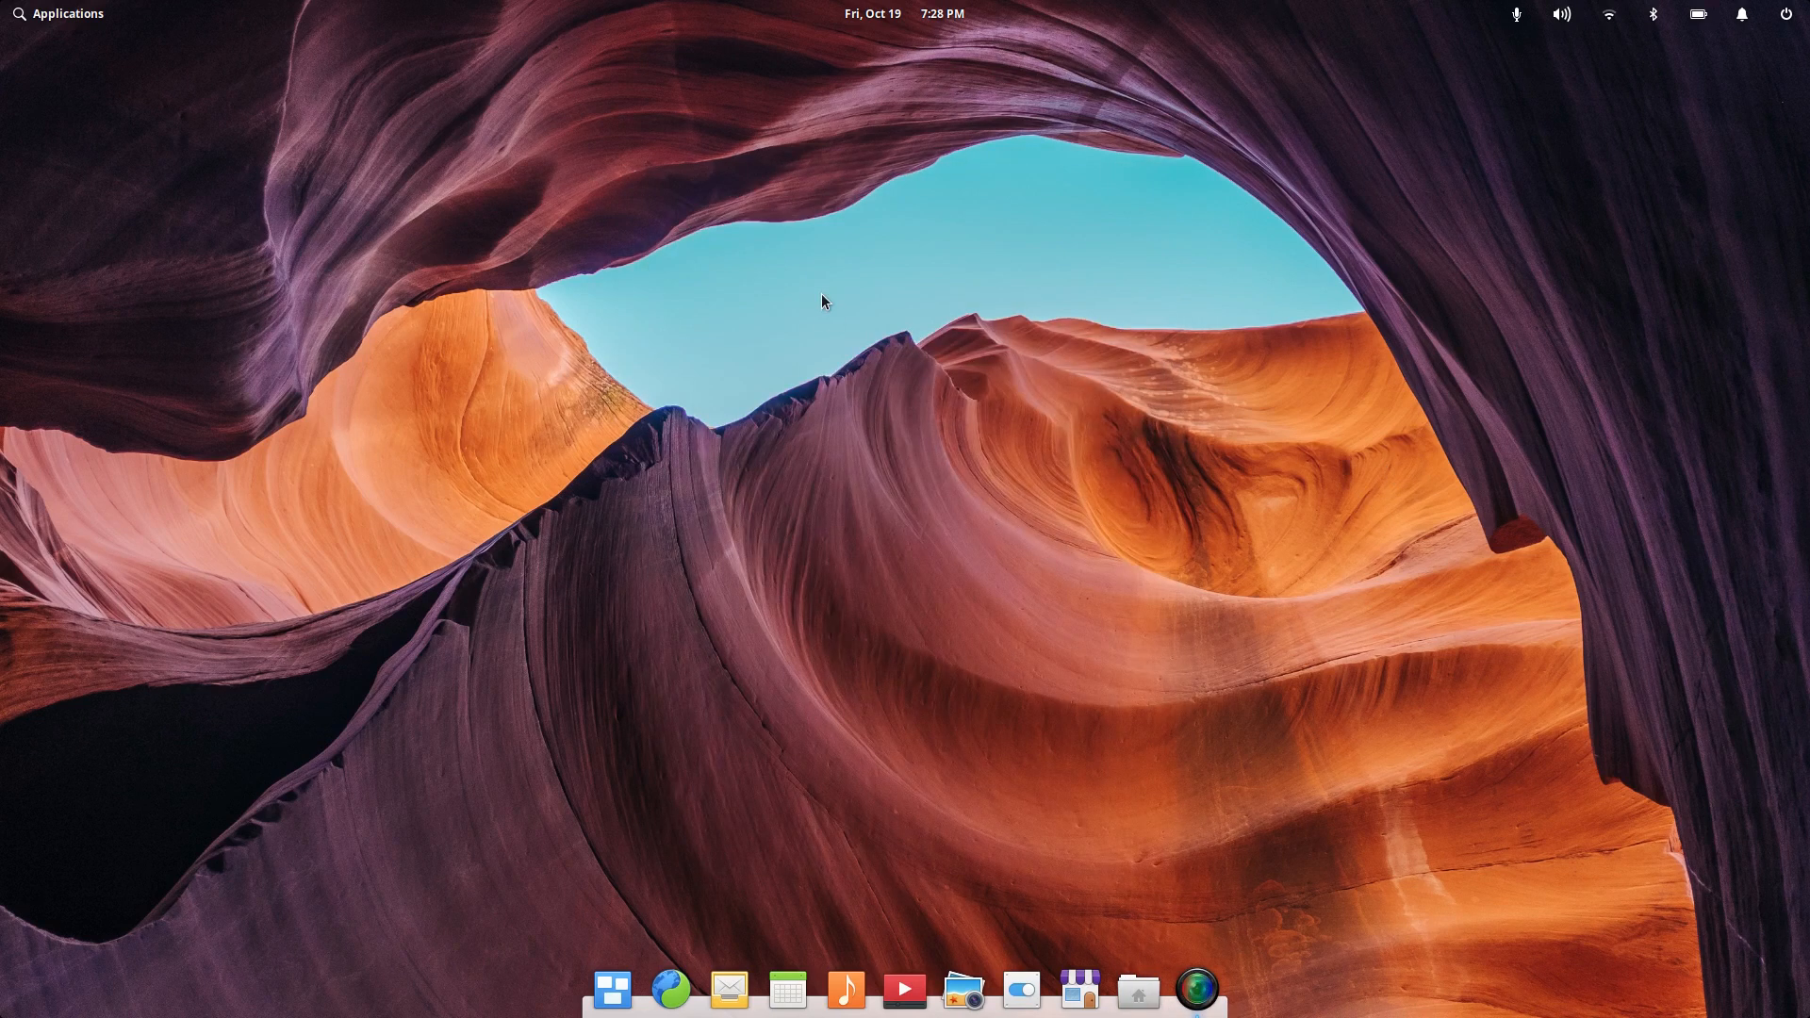
left_click(63, 13)
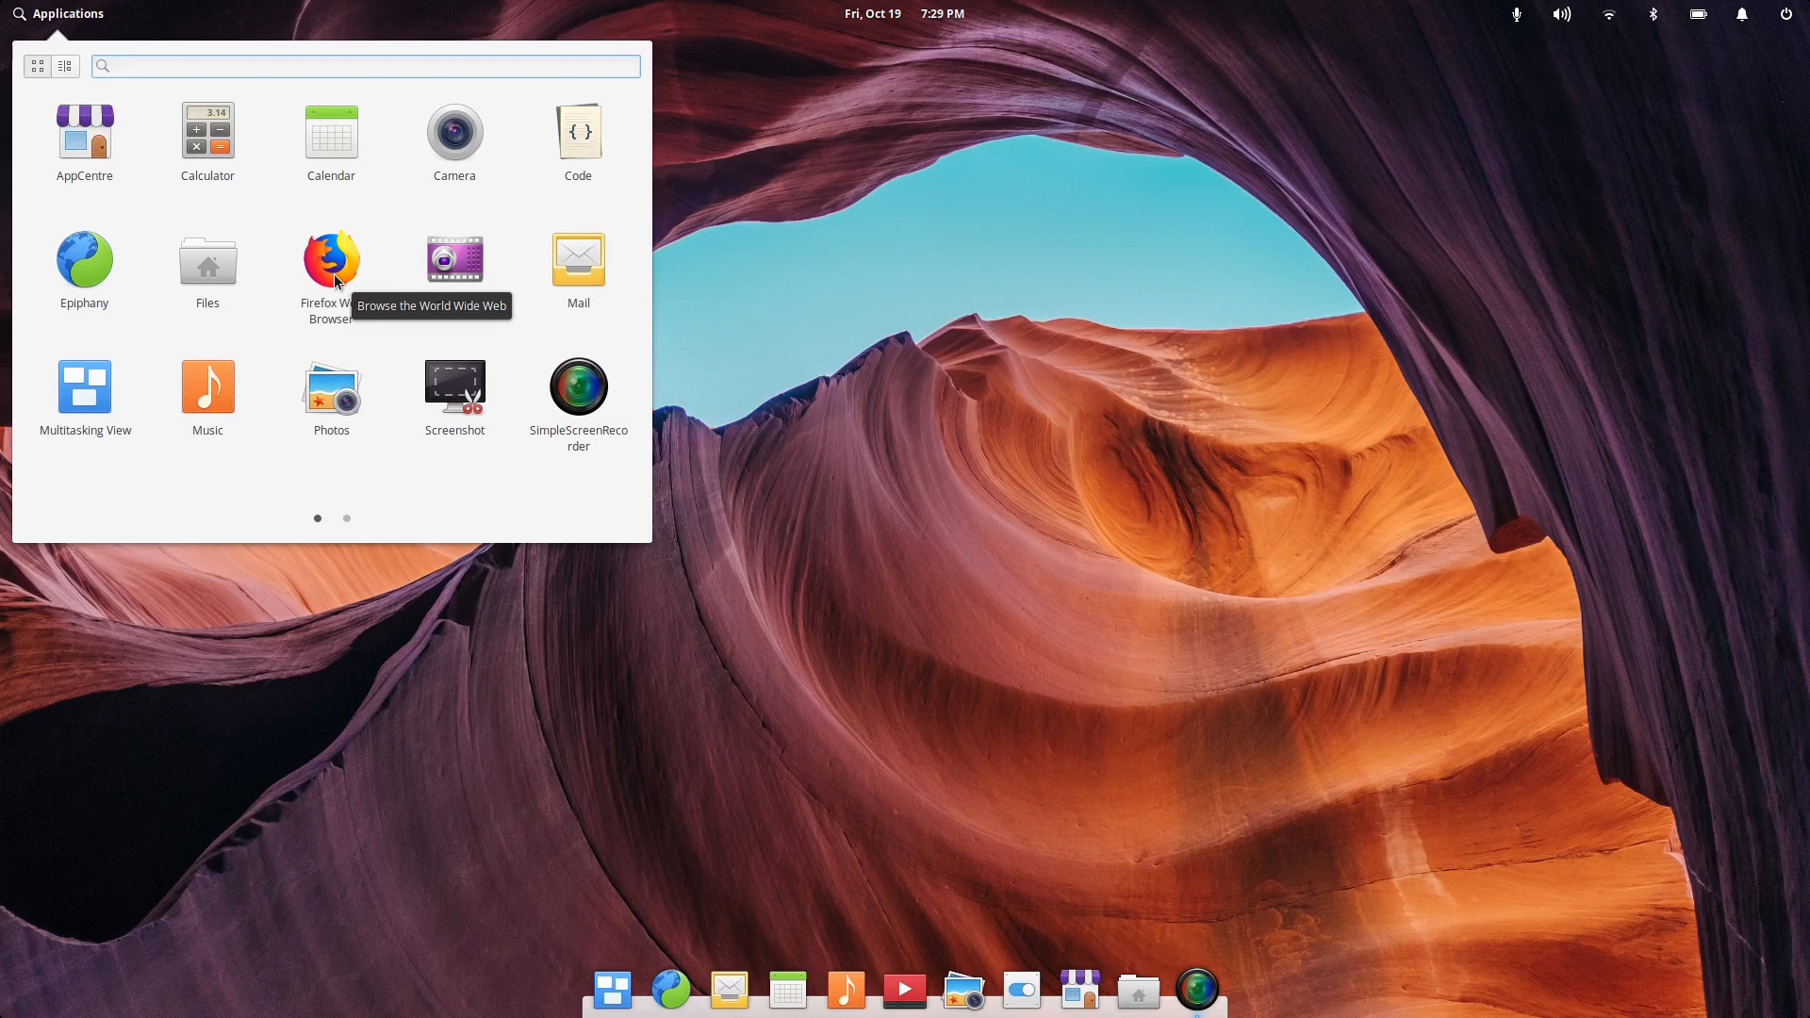
left_click(55, 14)
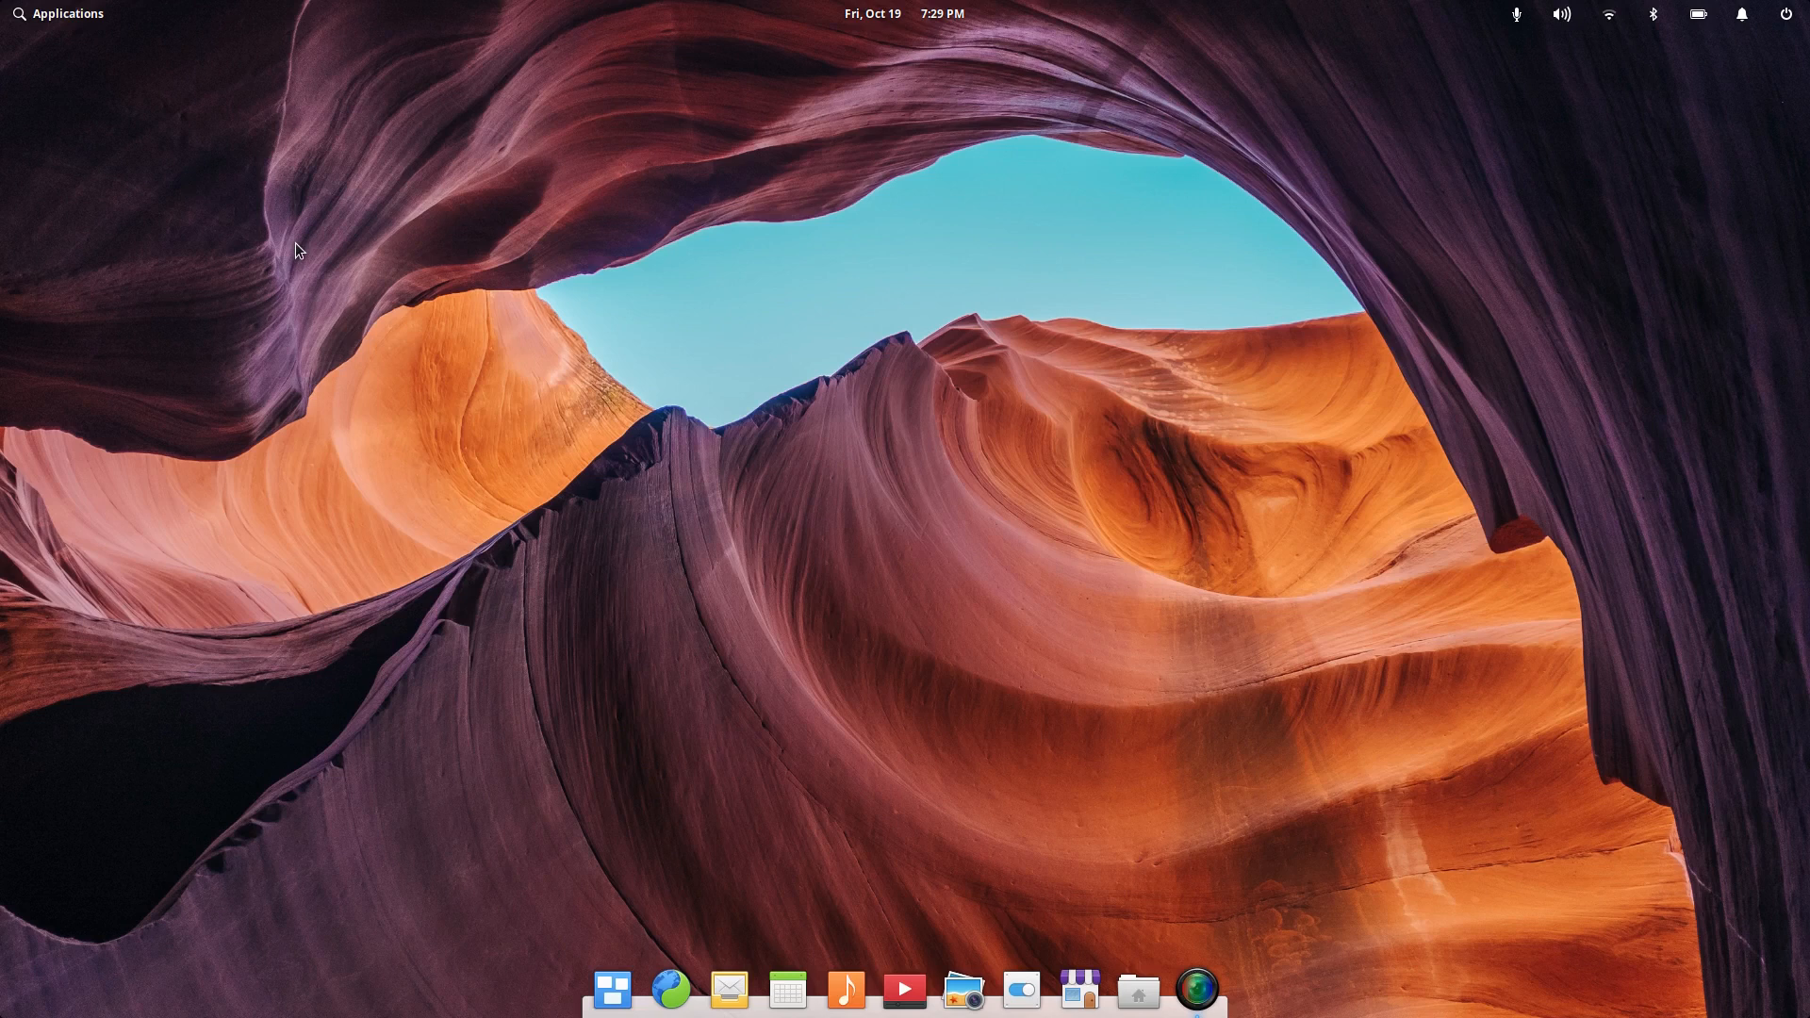
Step: Bring up the Keyboard Shortcuts overlay, close it and bring it up again to review the listed shortcuts
key("super")
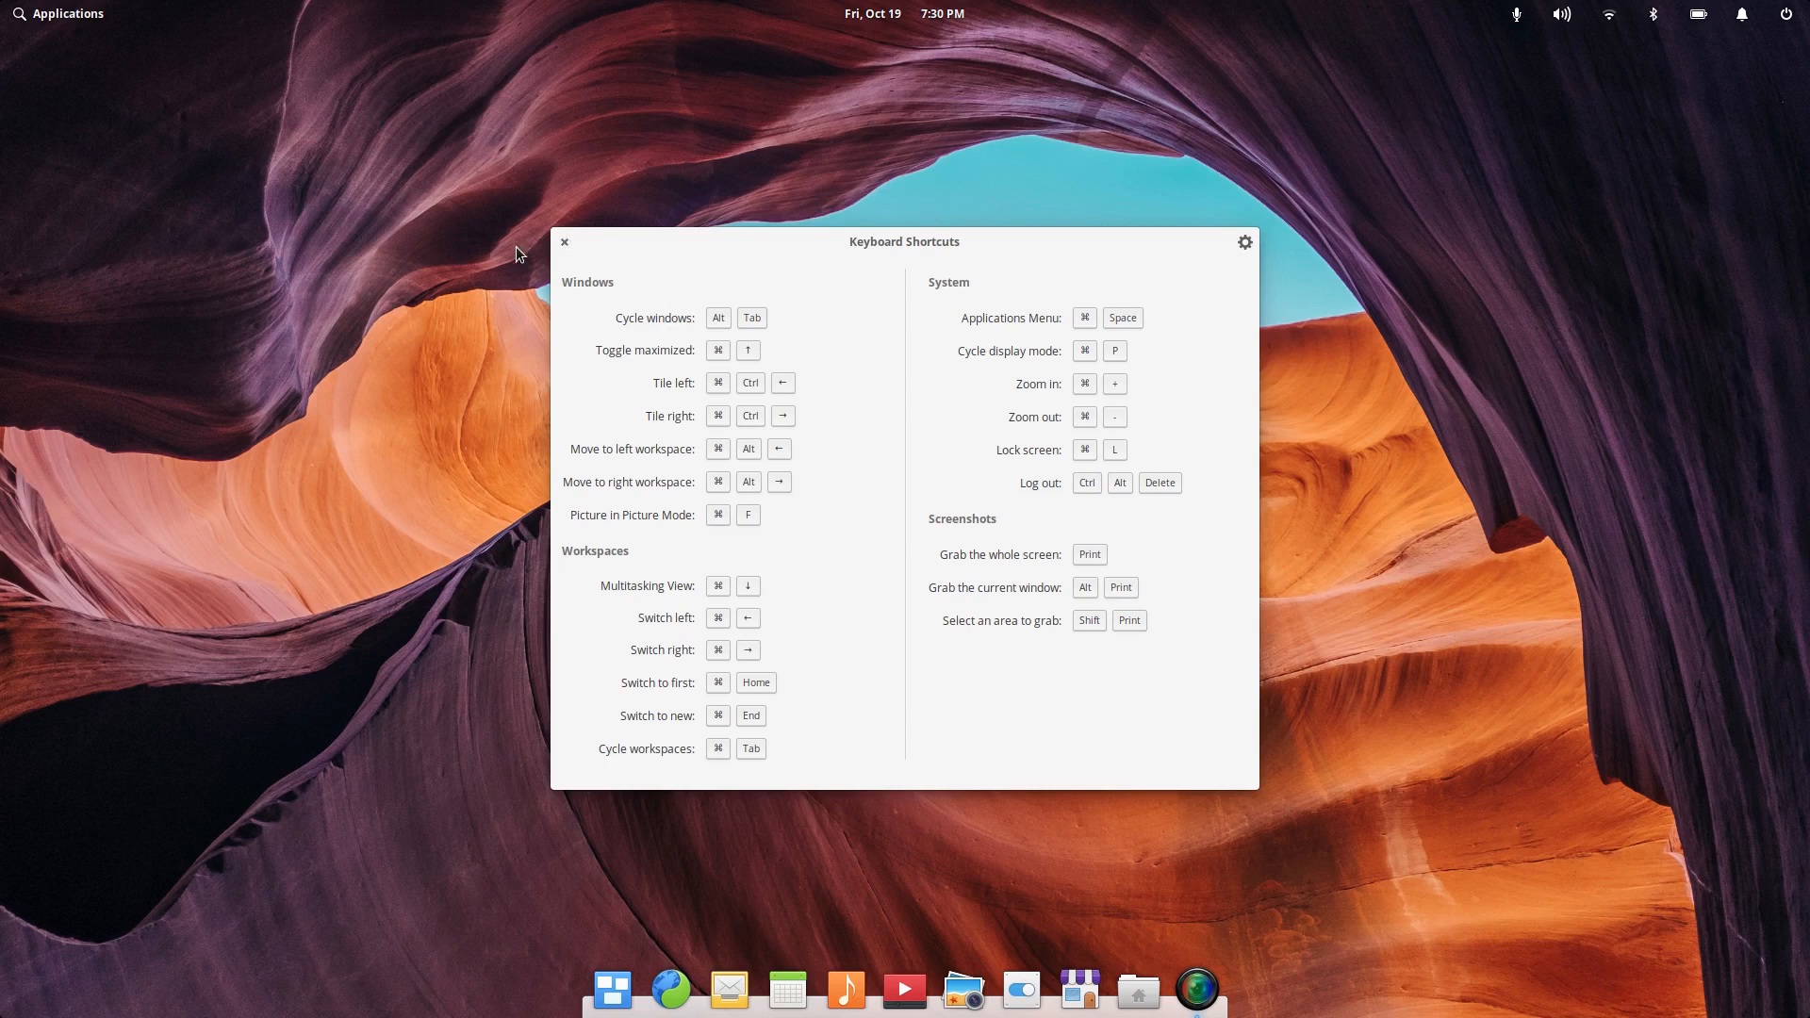
left_click(565, 243)
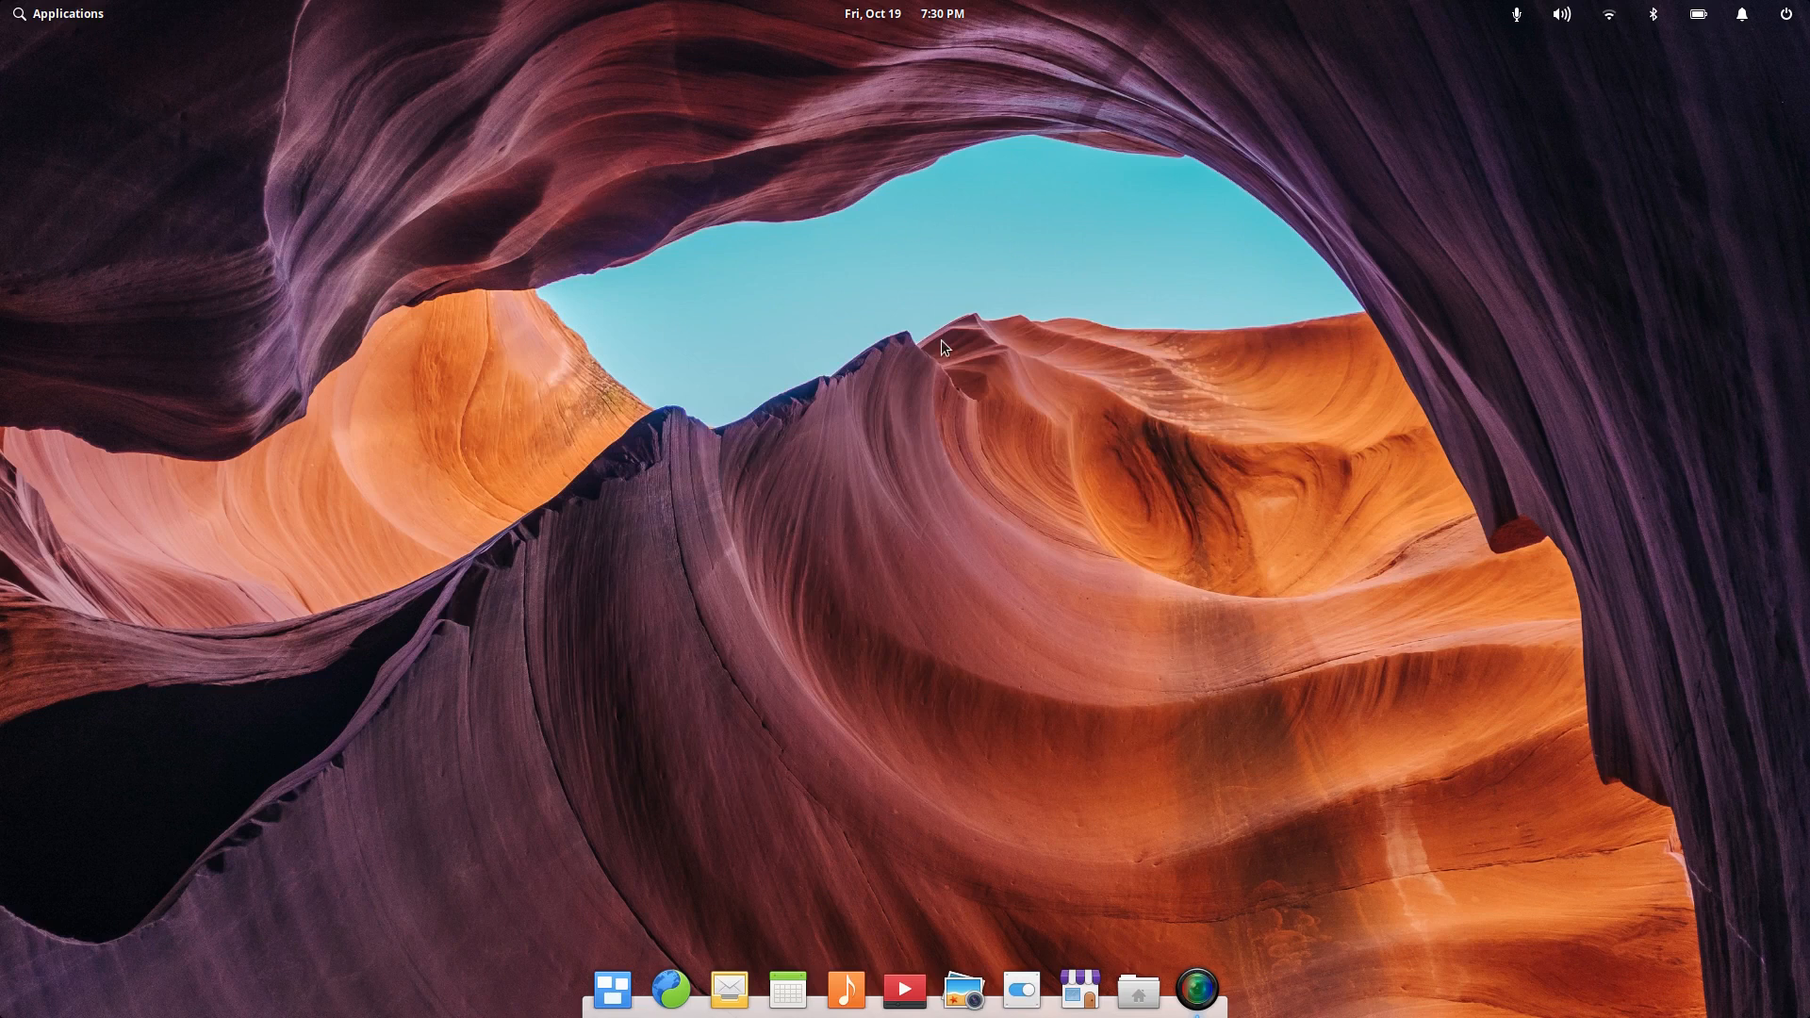
key("super")
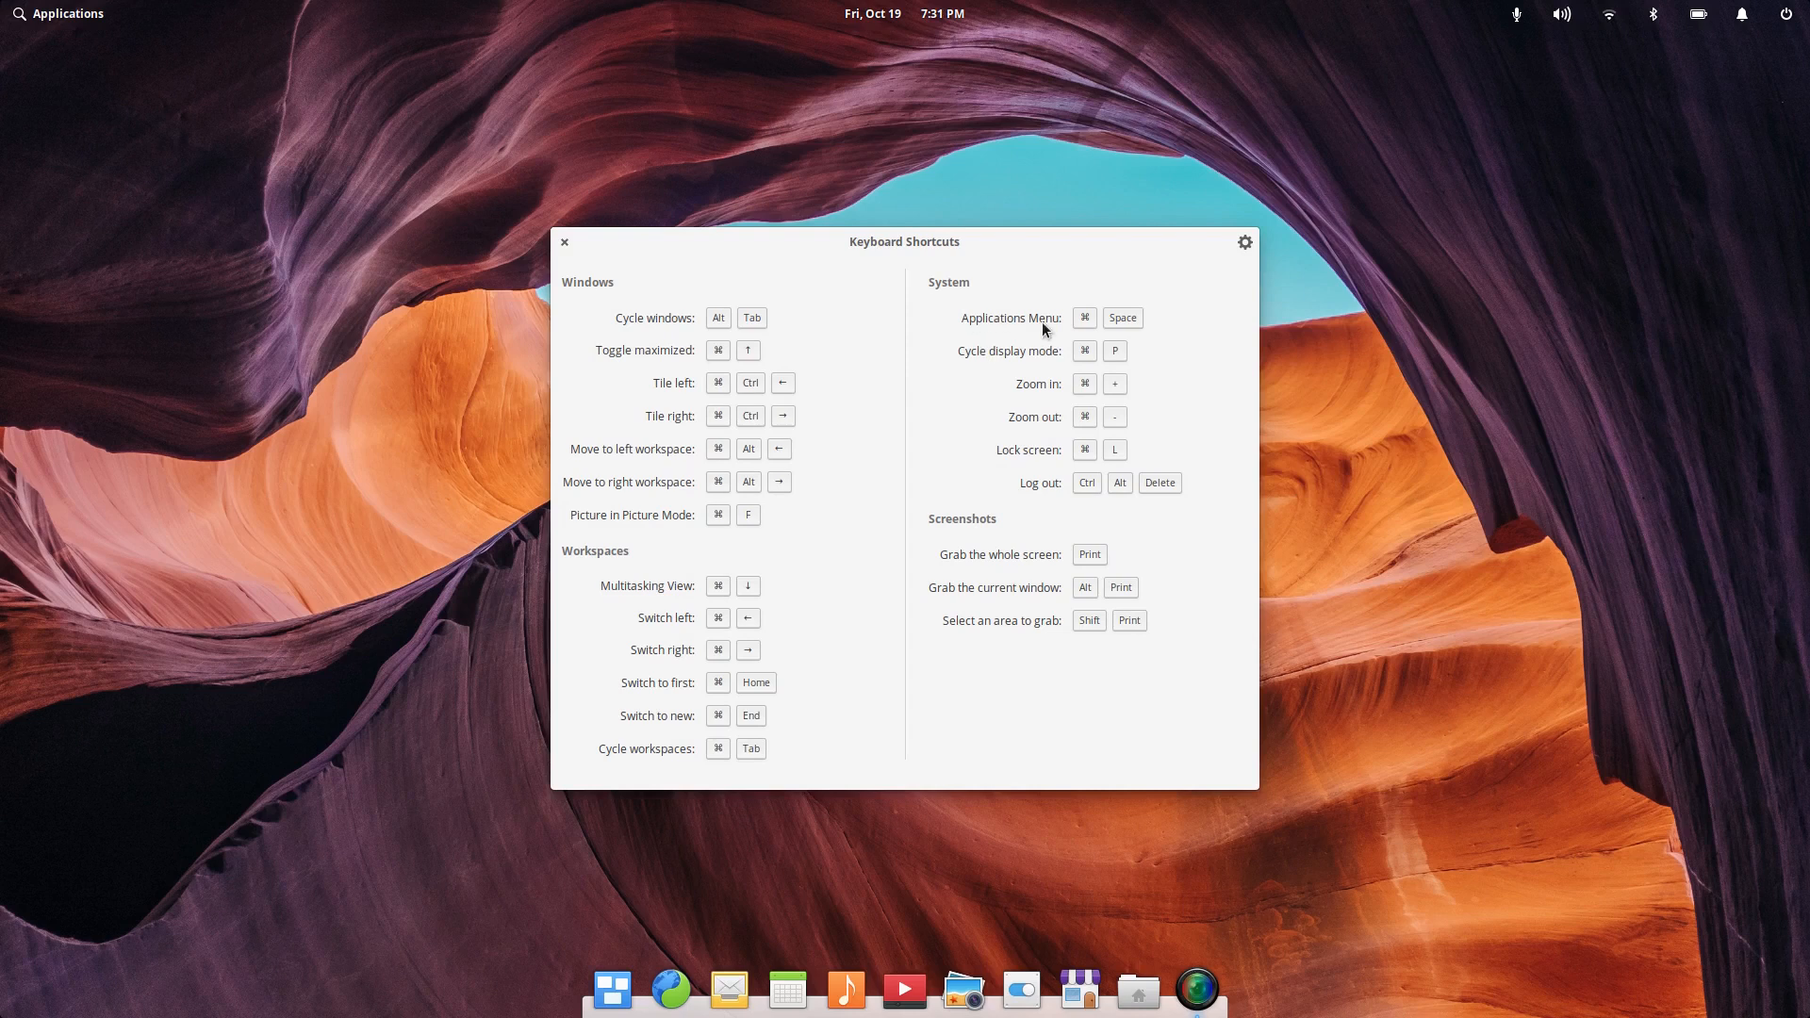
Step: In the Keyboard layout settings, set the ⌘ key behavior to Applications Menu and test the key
left_click(1020, 994)
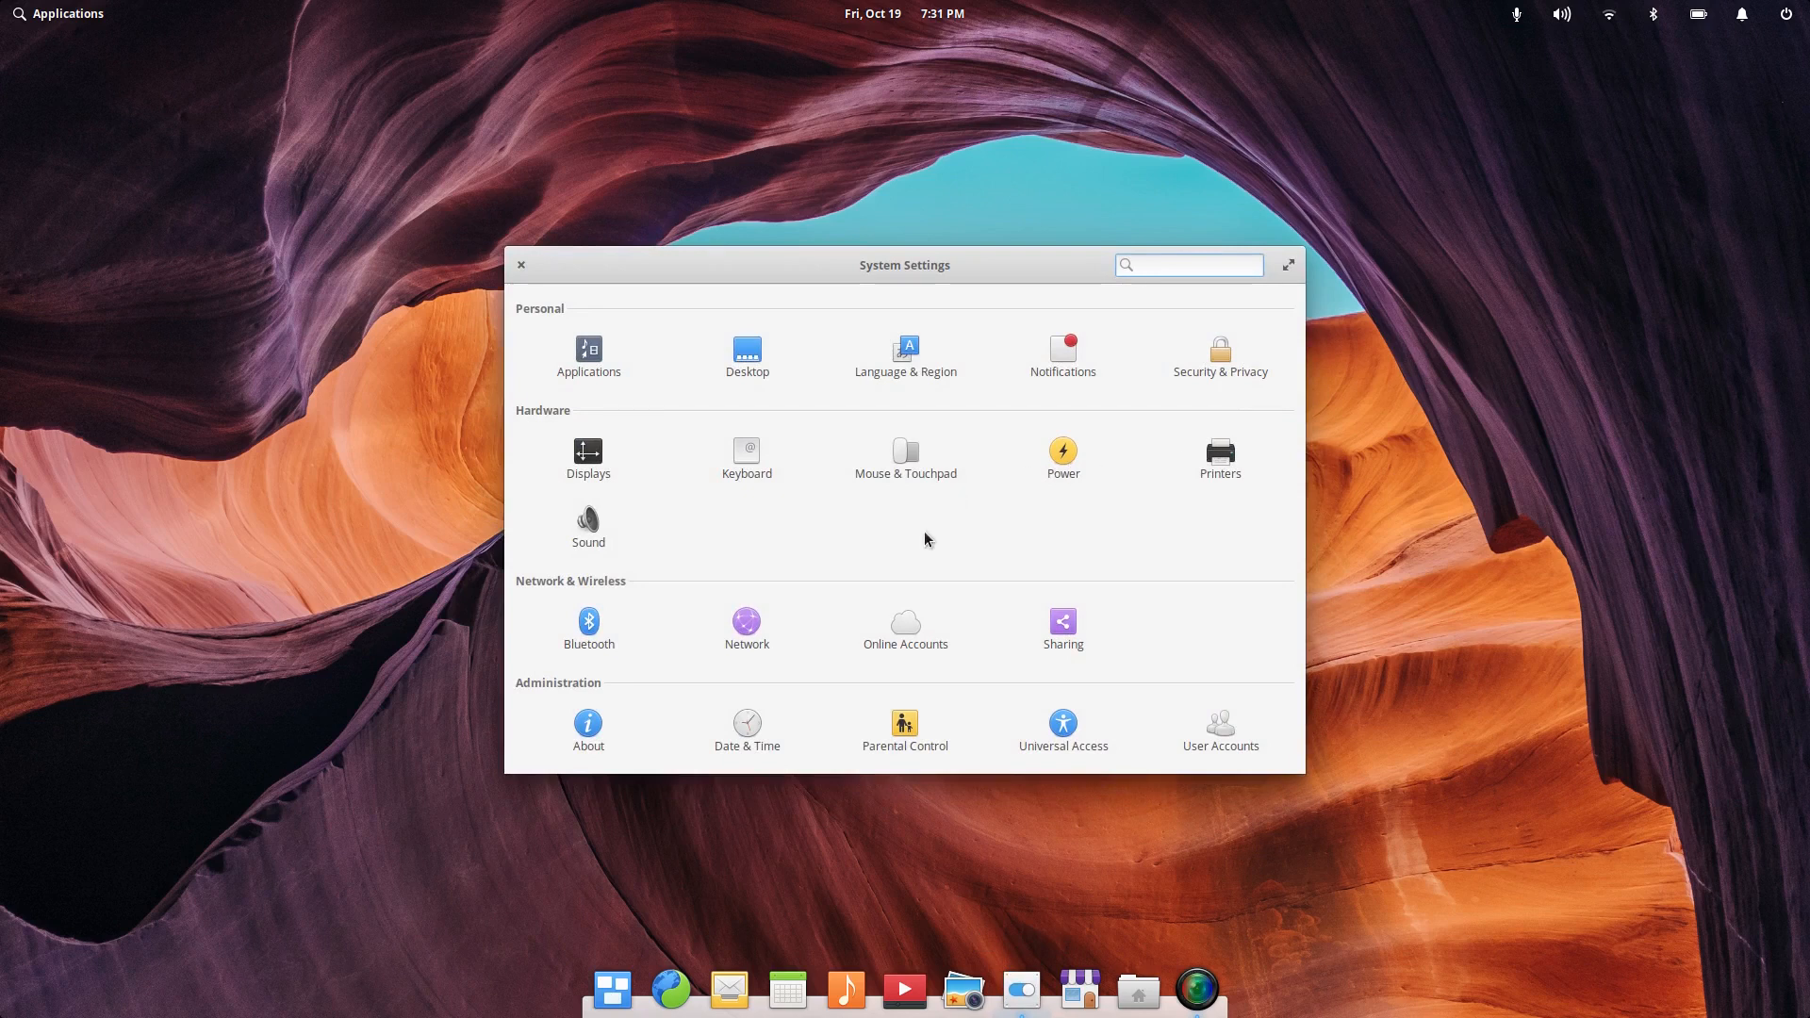
left_click(66, 15)
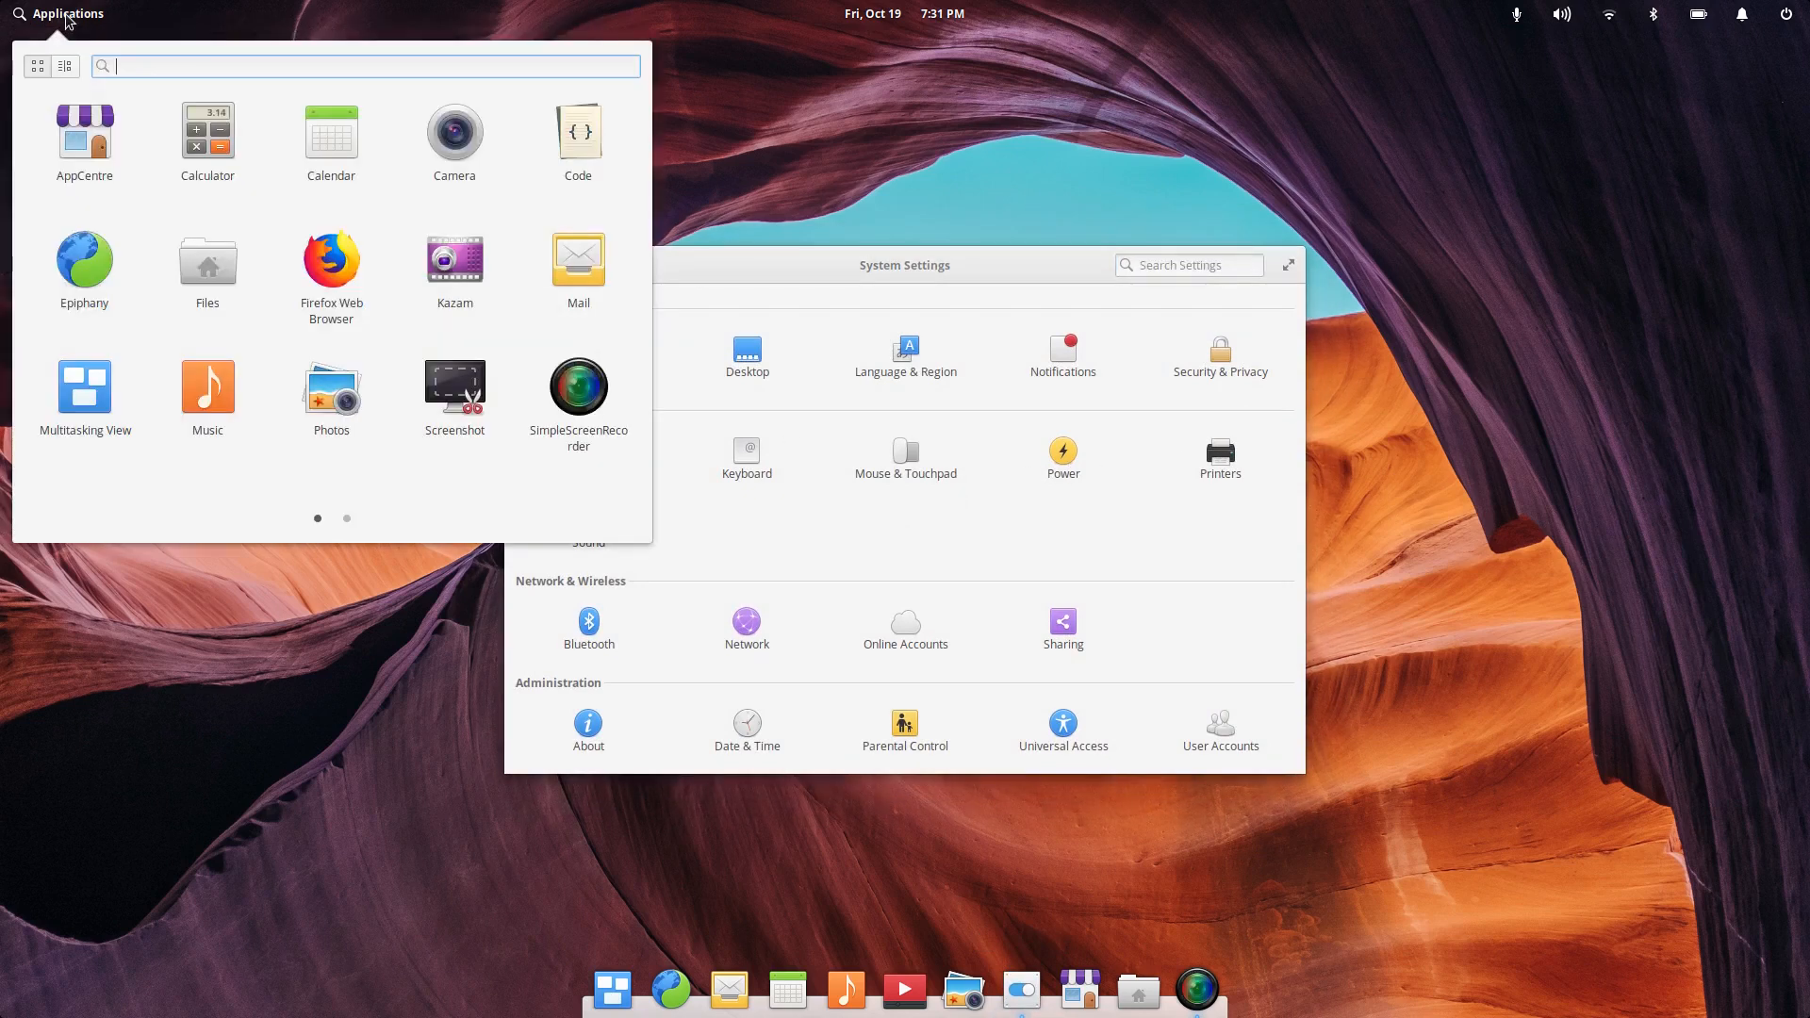
left_click(66, 15)
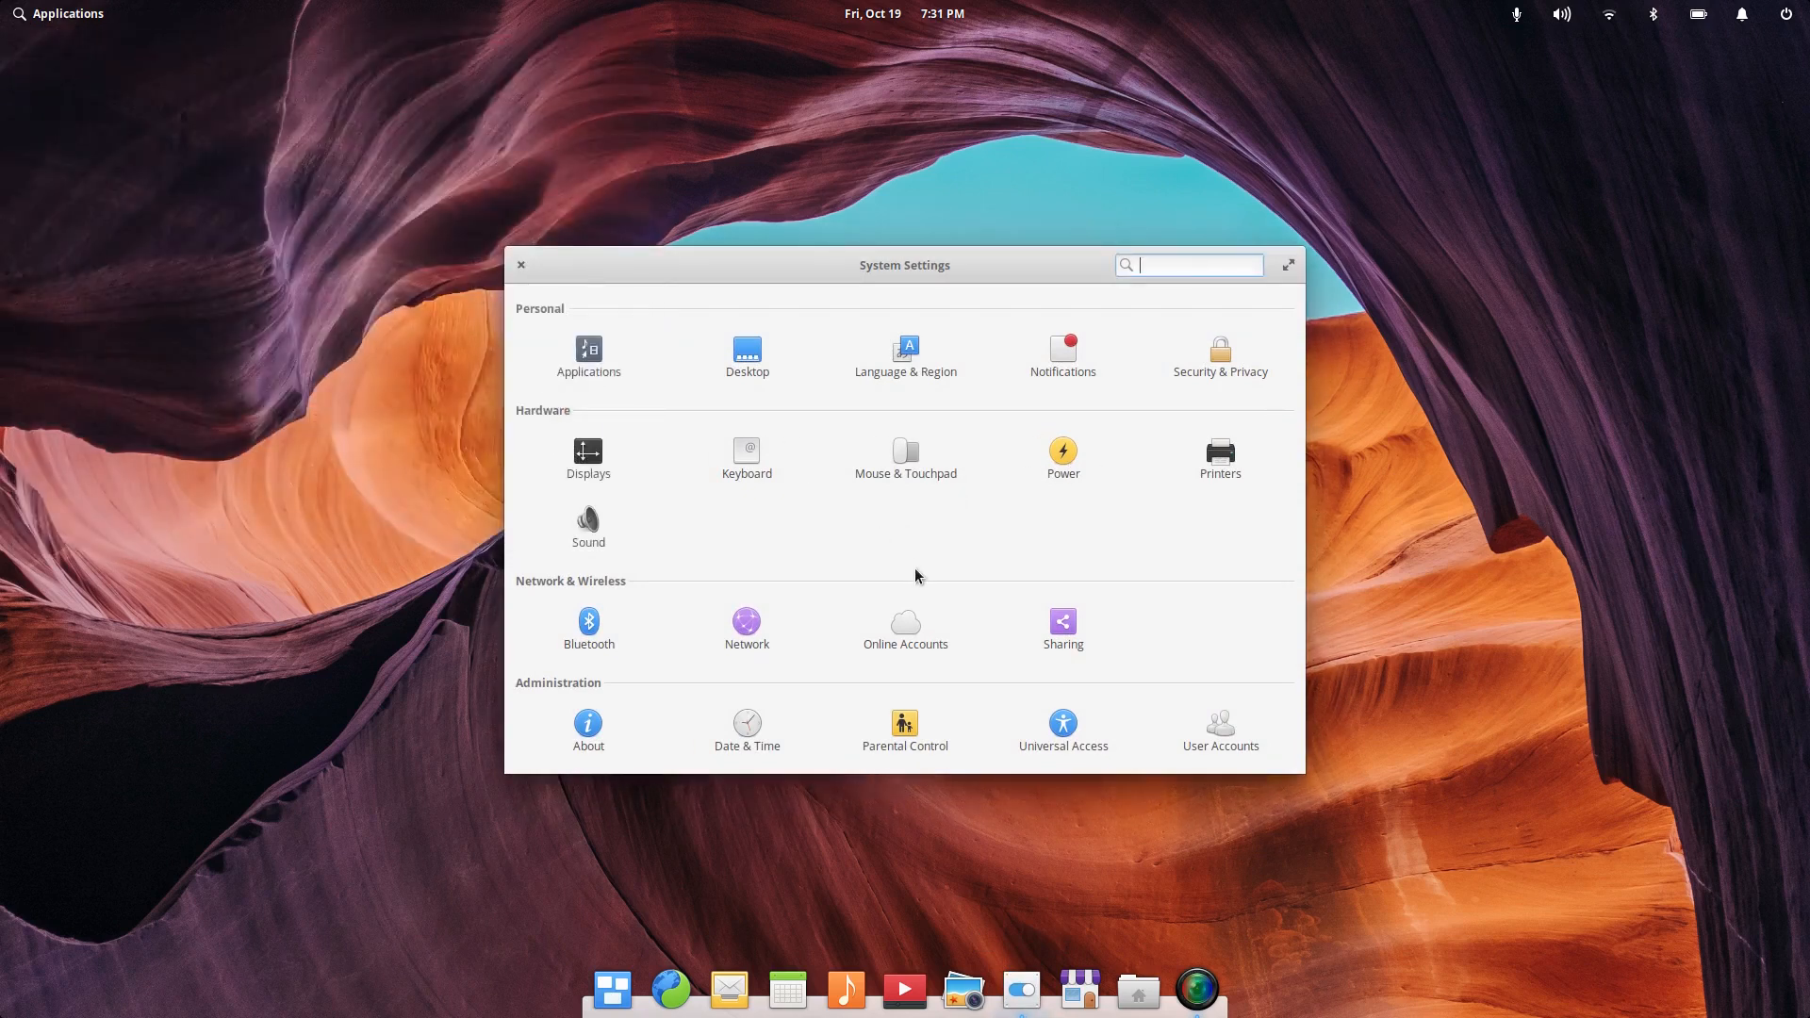
left_click(742, 455)
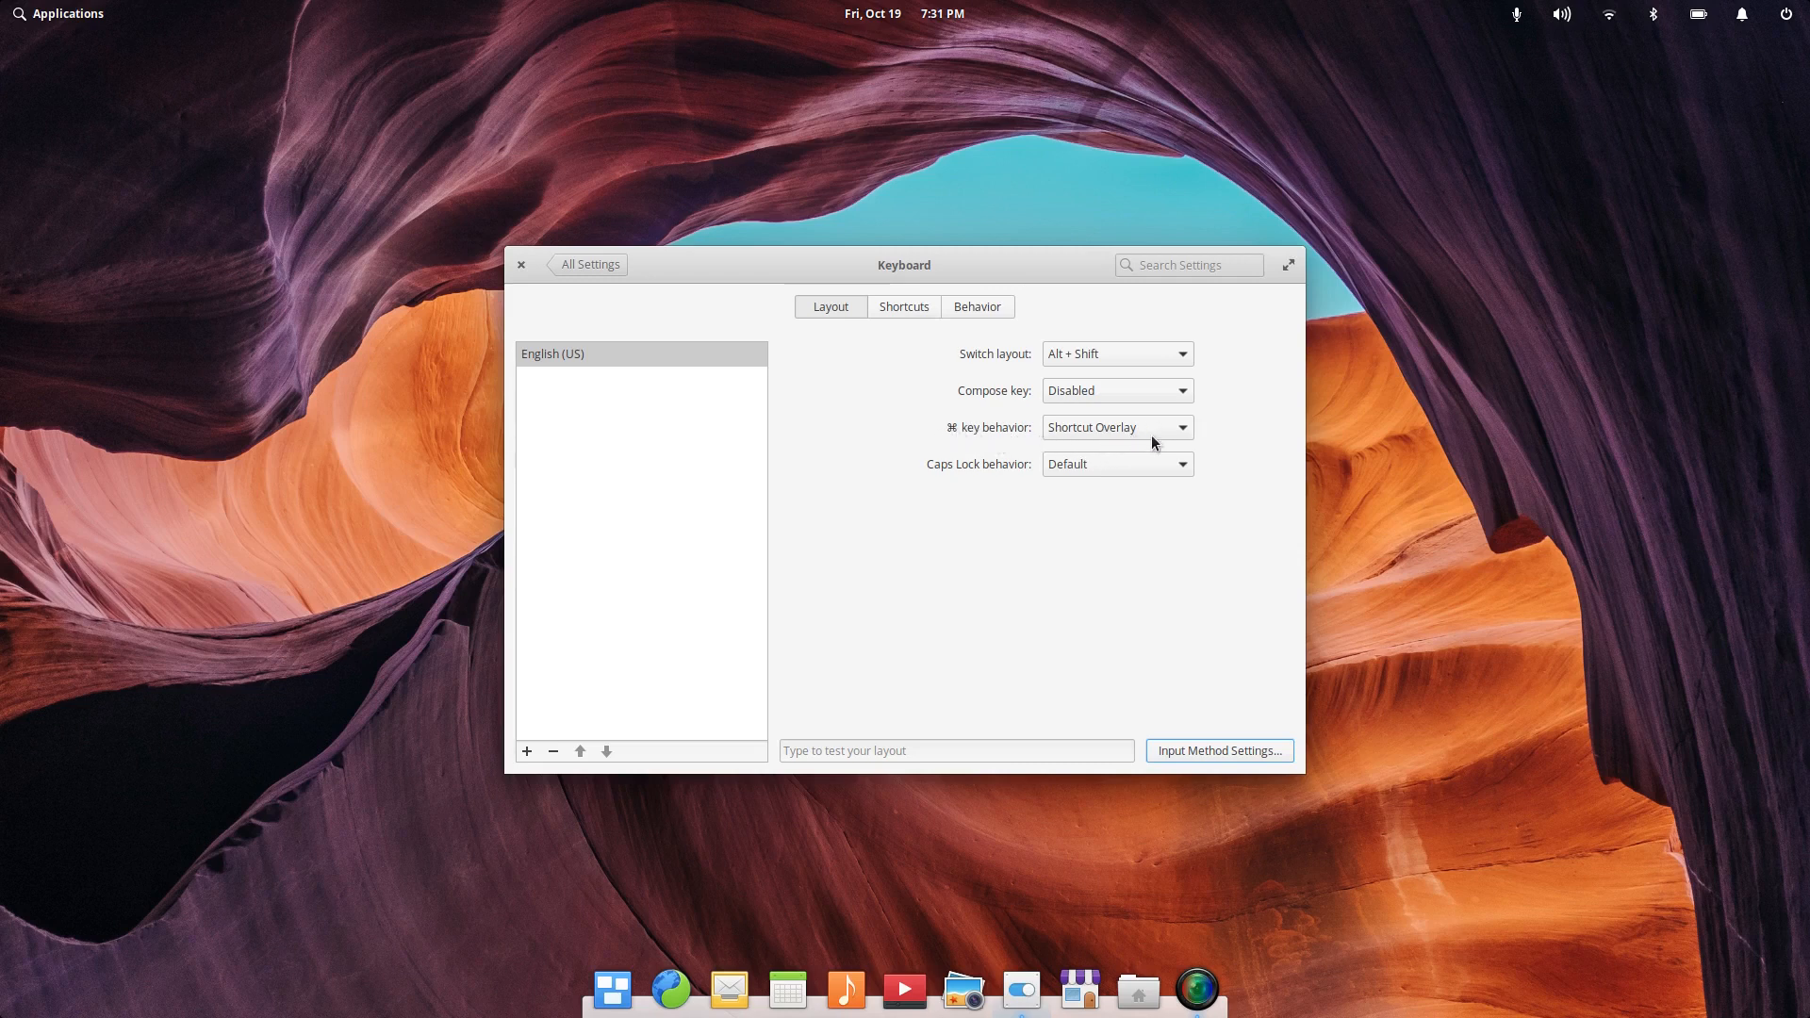
left_click(1184, 429)
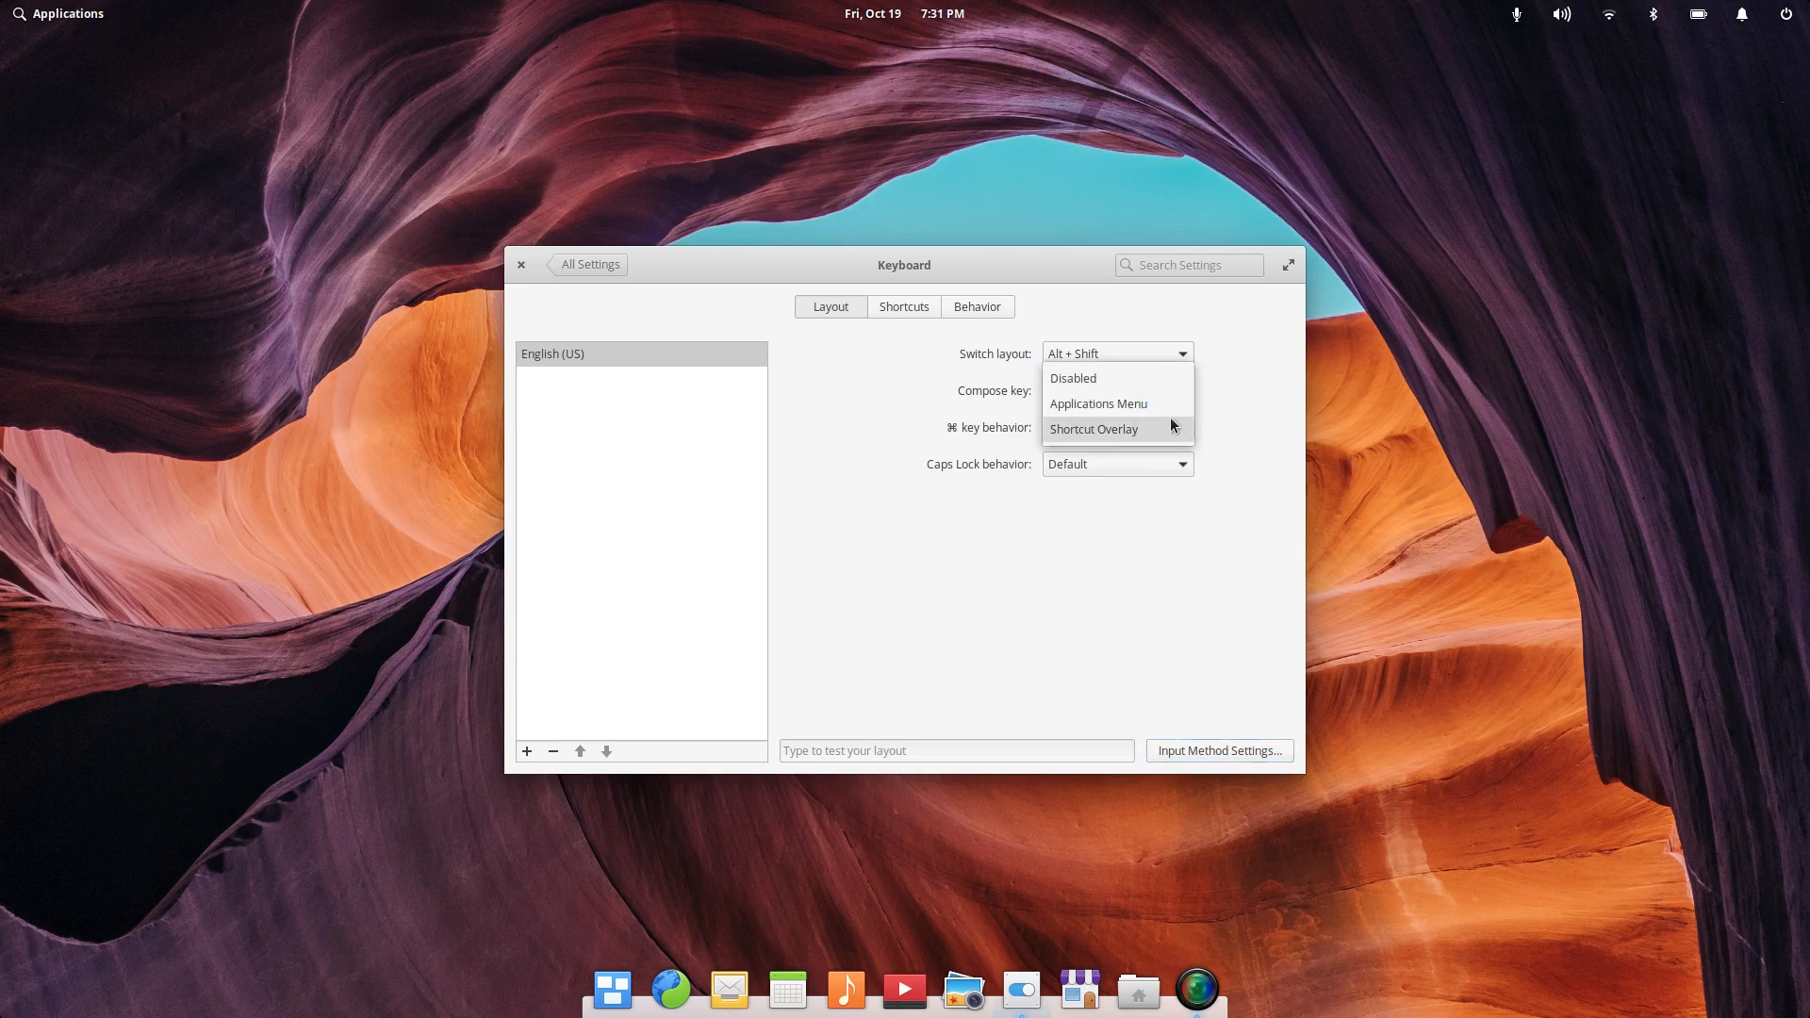
left_click(1130, 407)
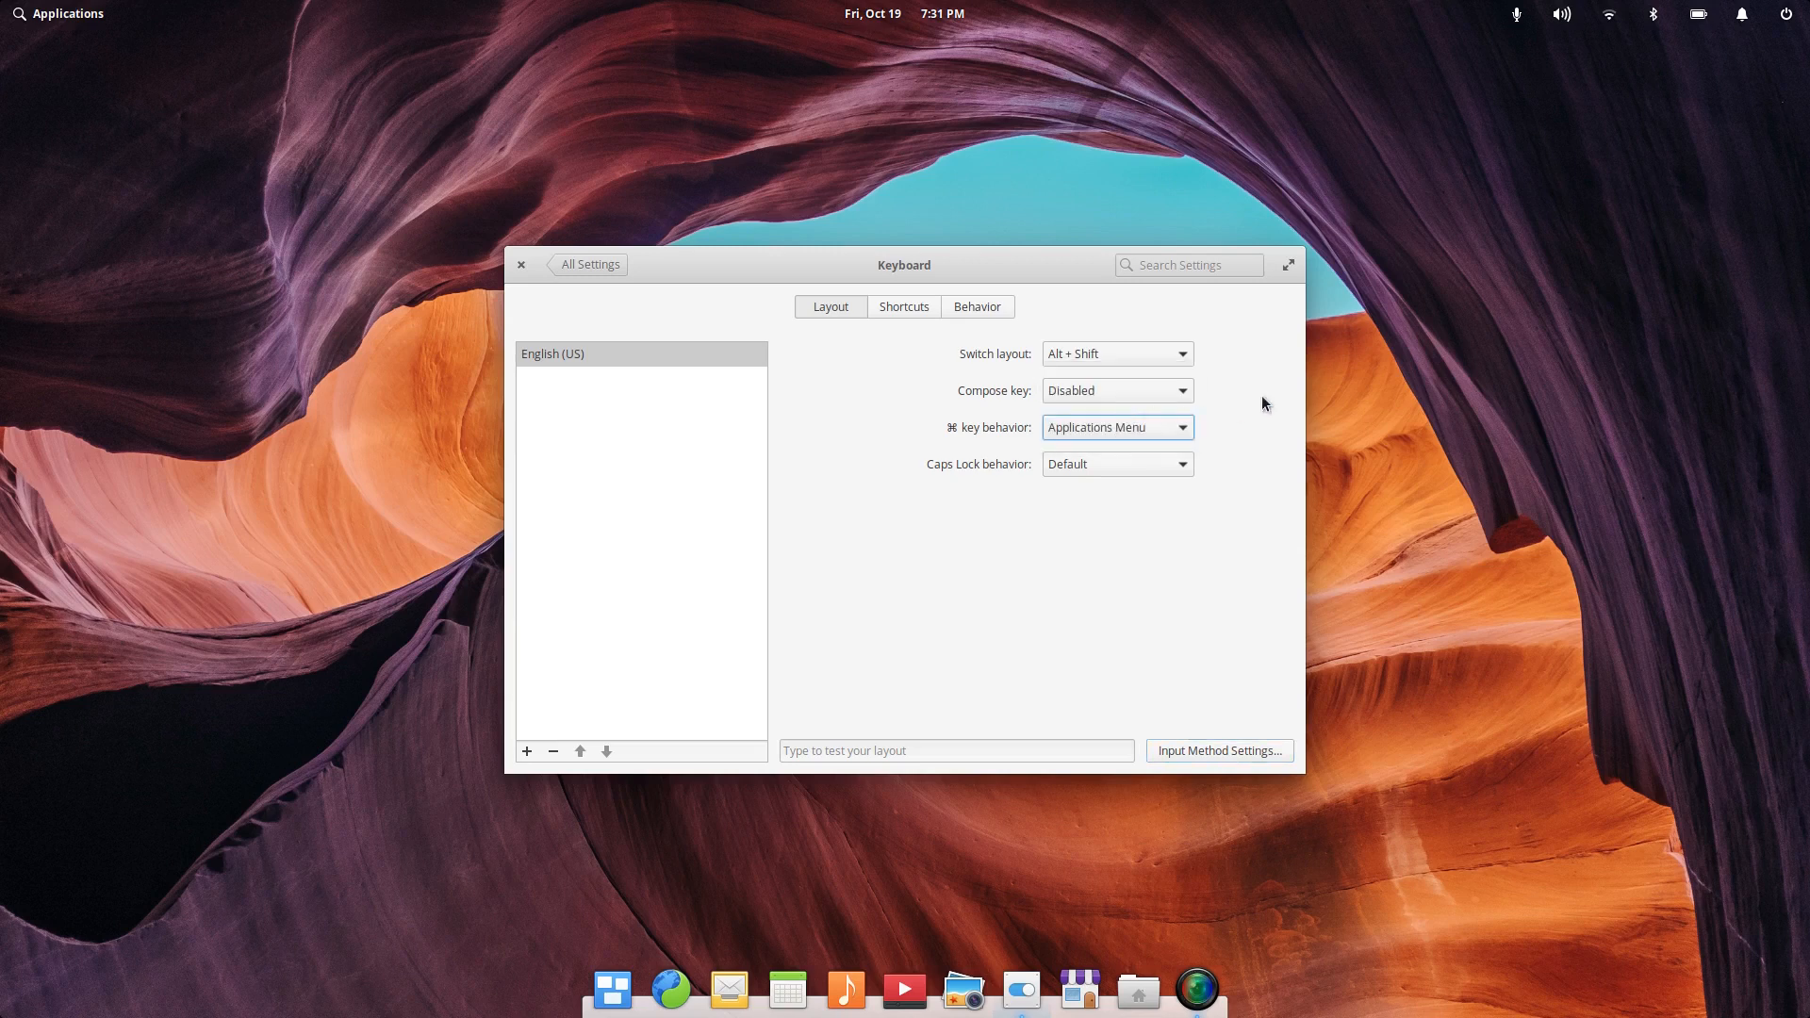
key("super")
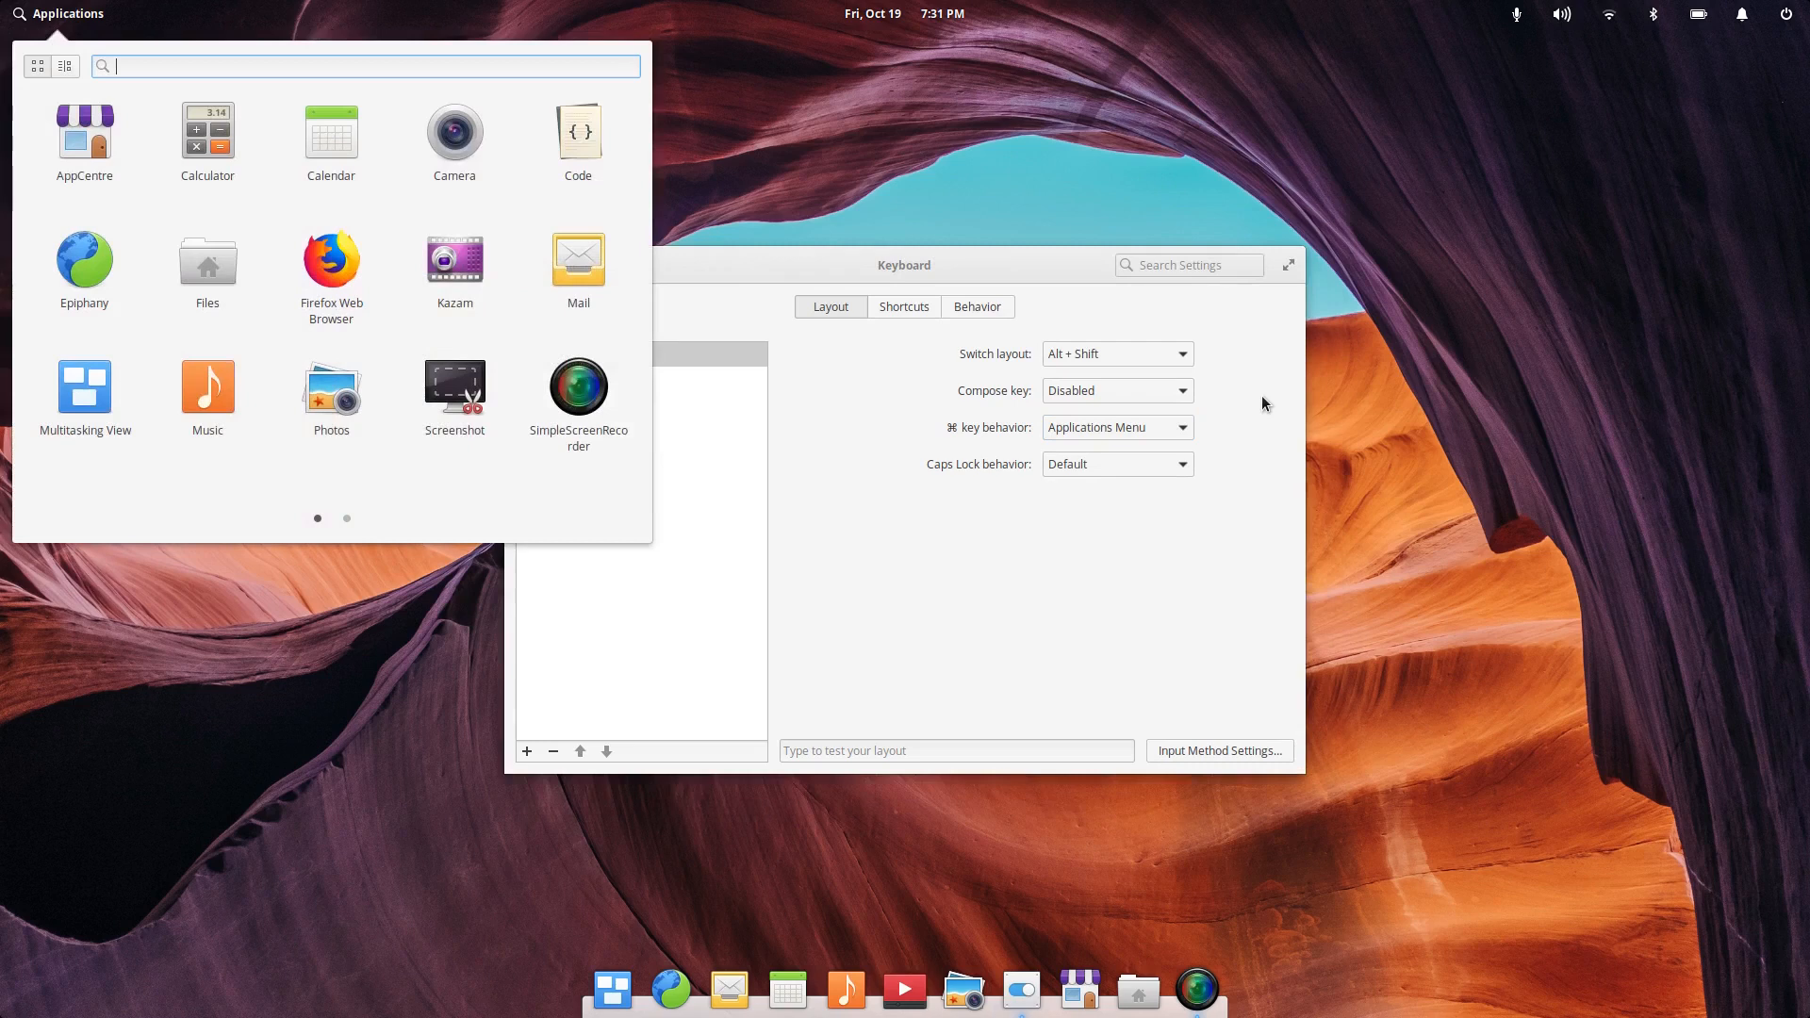
key("super")
Step: Set the ⌘ key behavior back to Shortcut Overlay, test the key, and open and close the Applications menu for comparison
left_click_drag(763, 259, 802, 217)
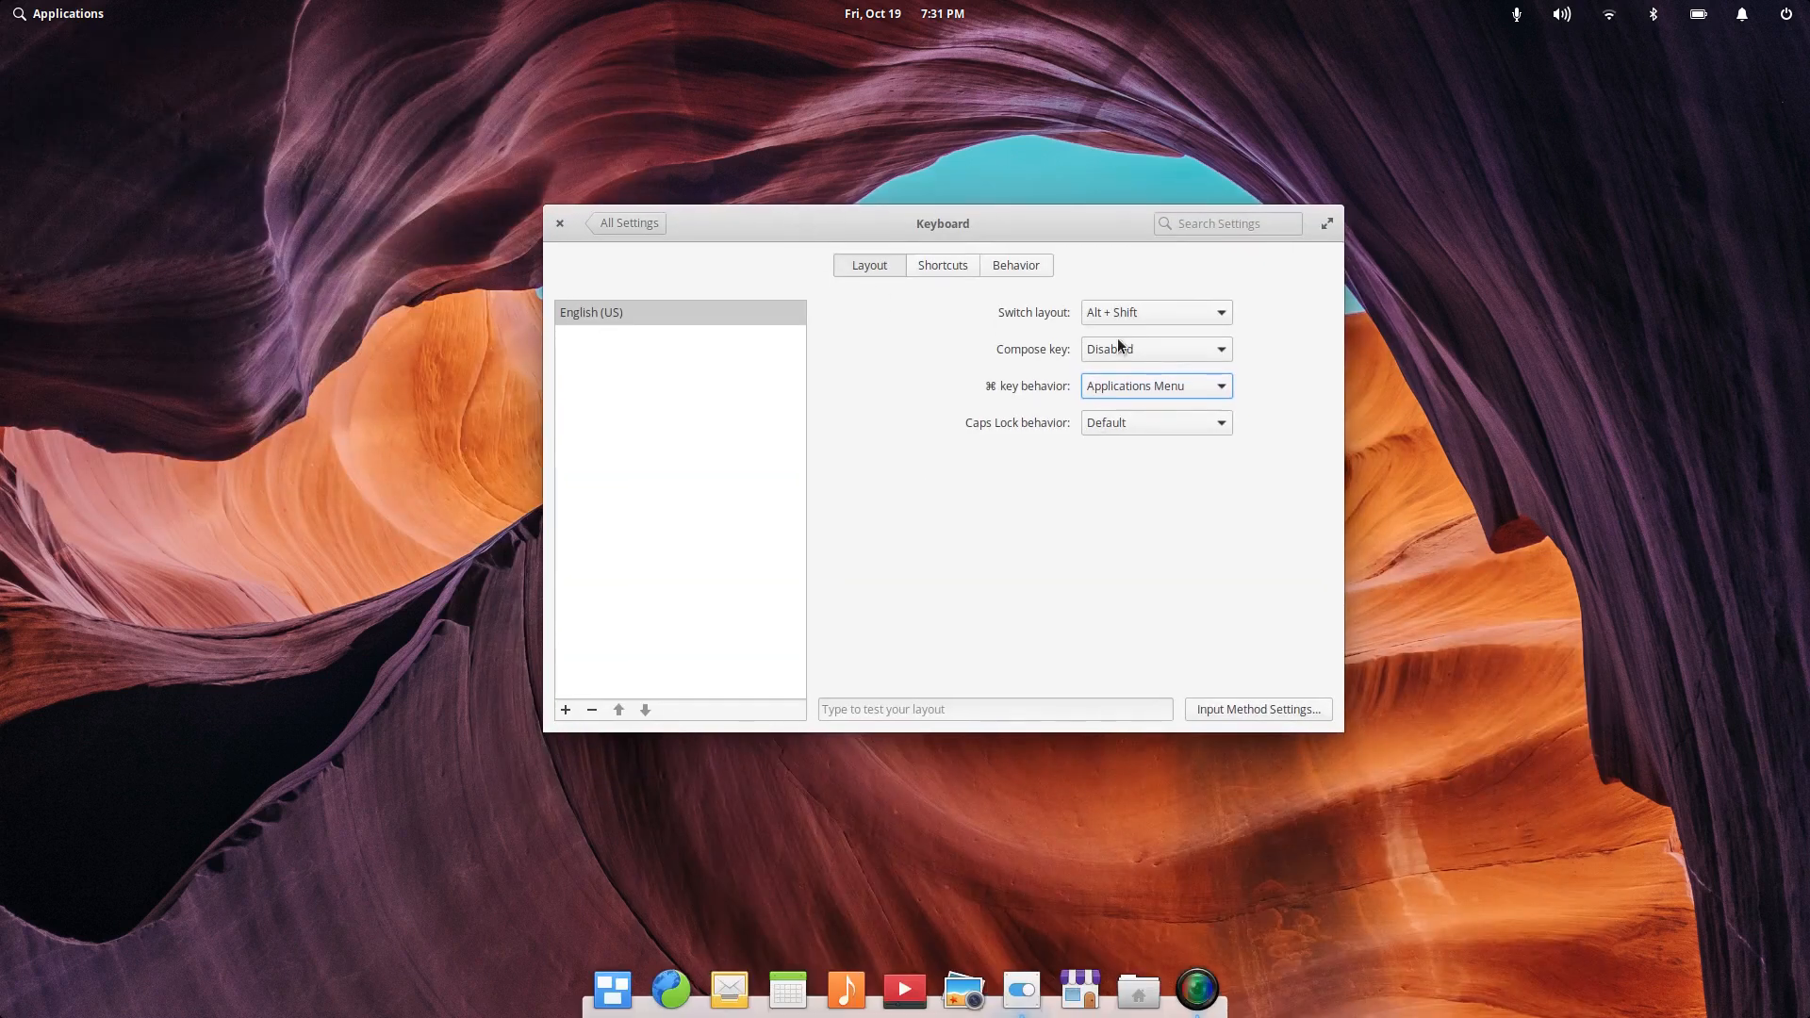
left_click(1164, 388)
left_click(1156, 412)
key("super")
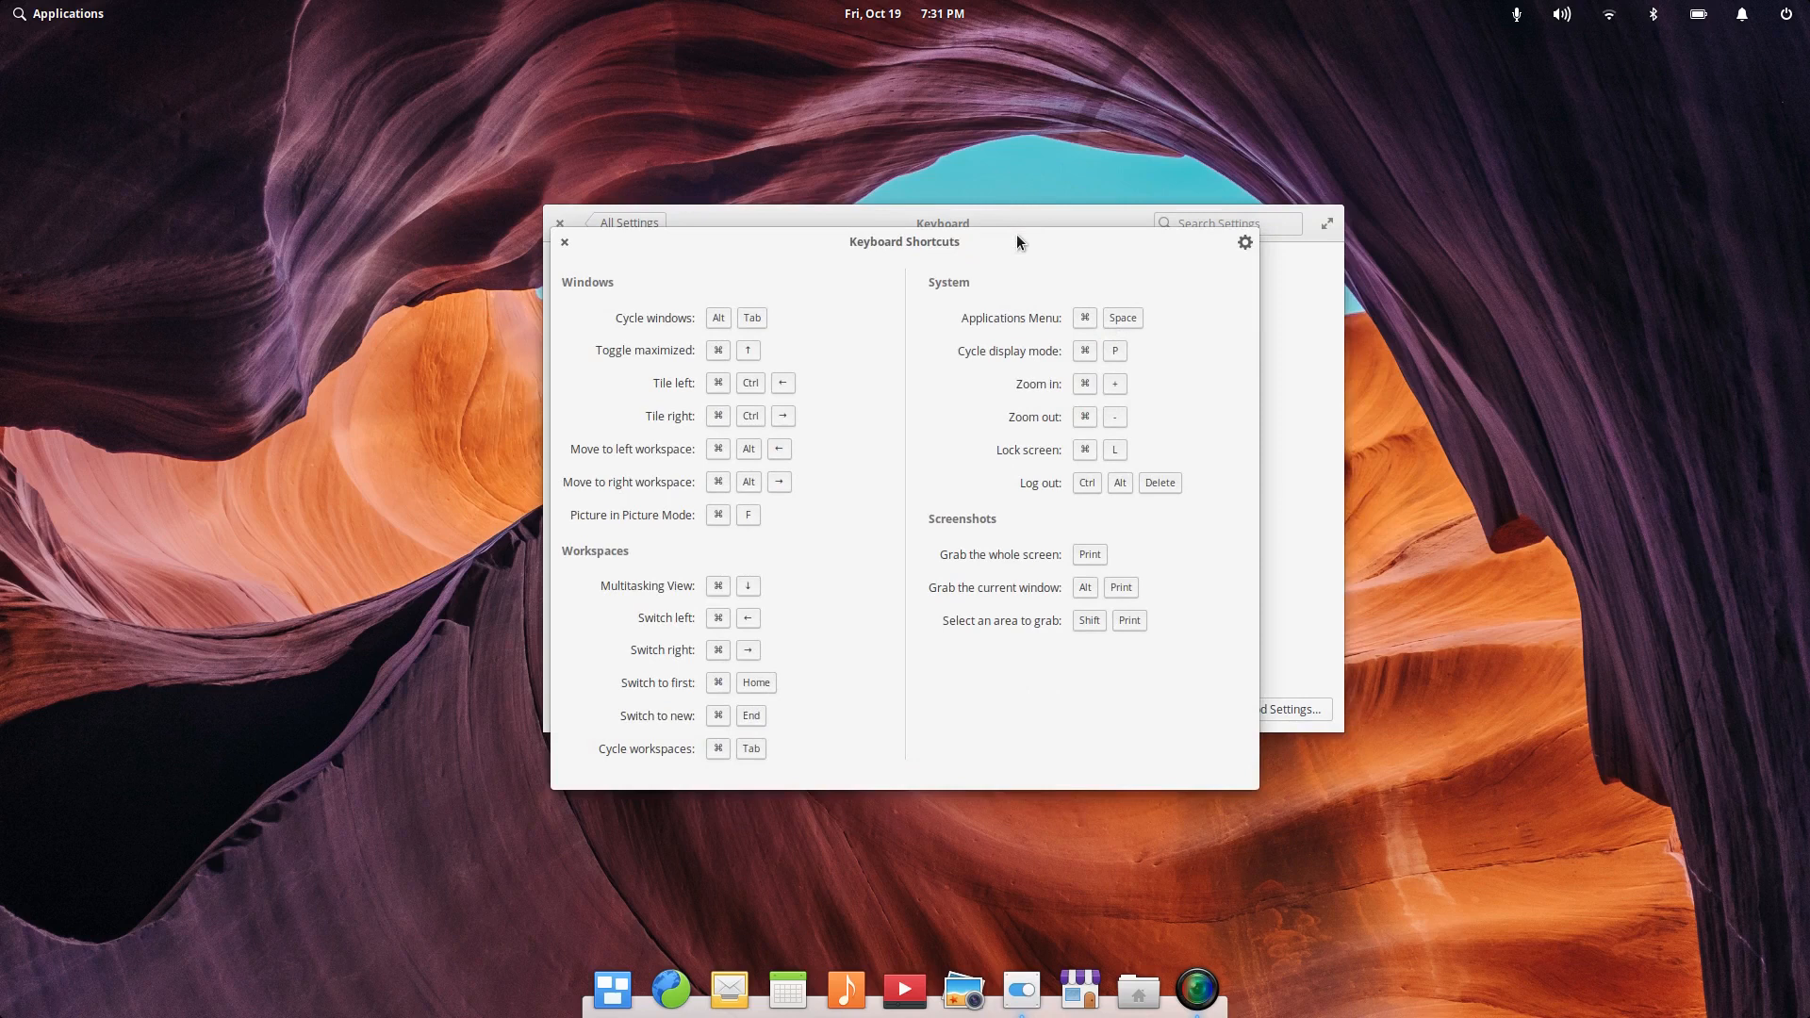
left_click(565, 242)
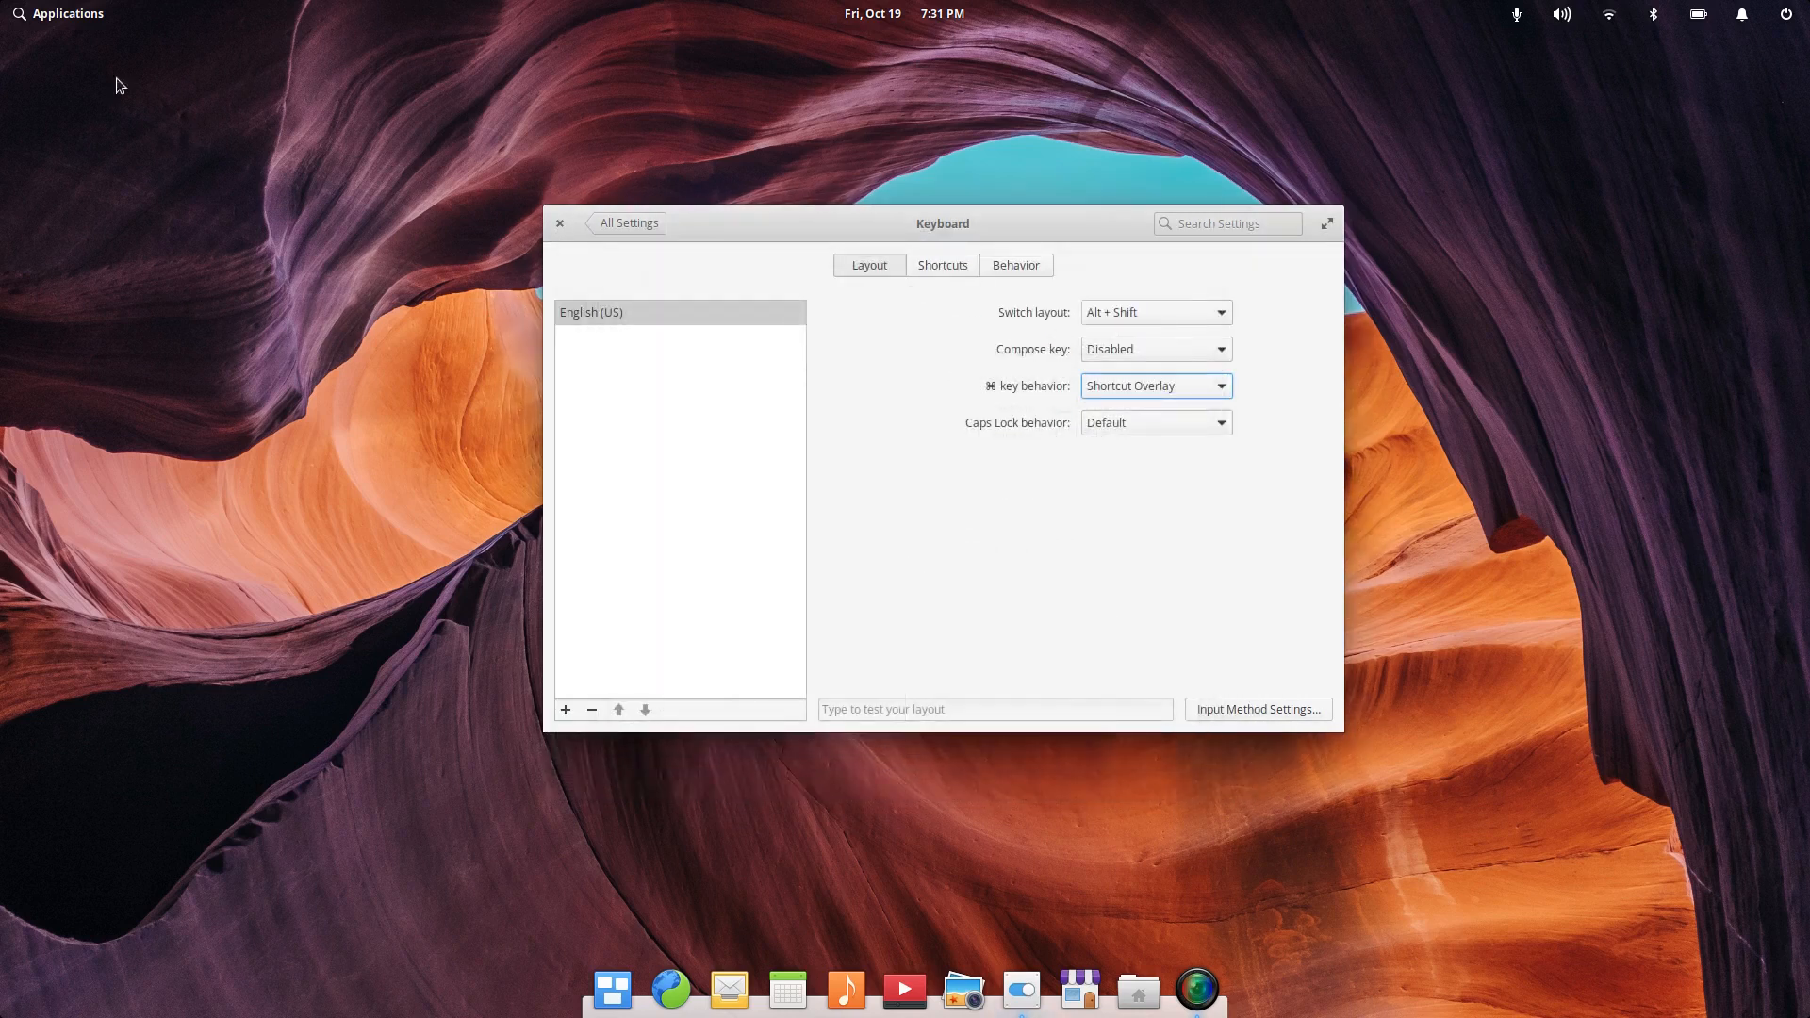
left_click(52, 15)
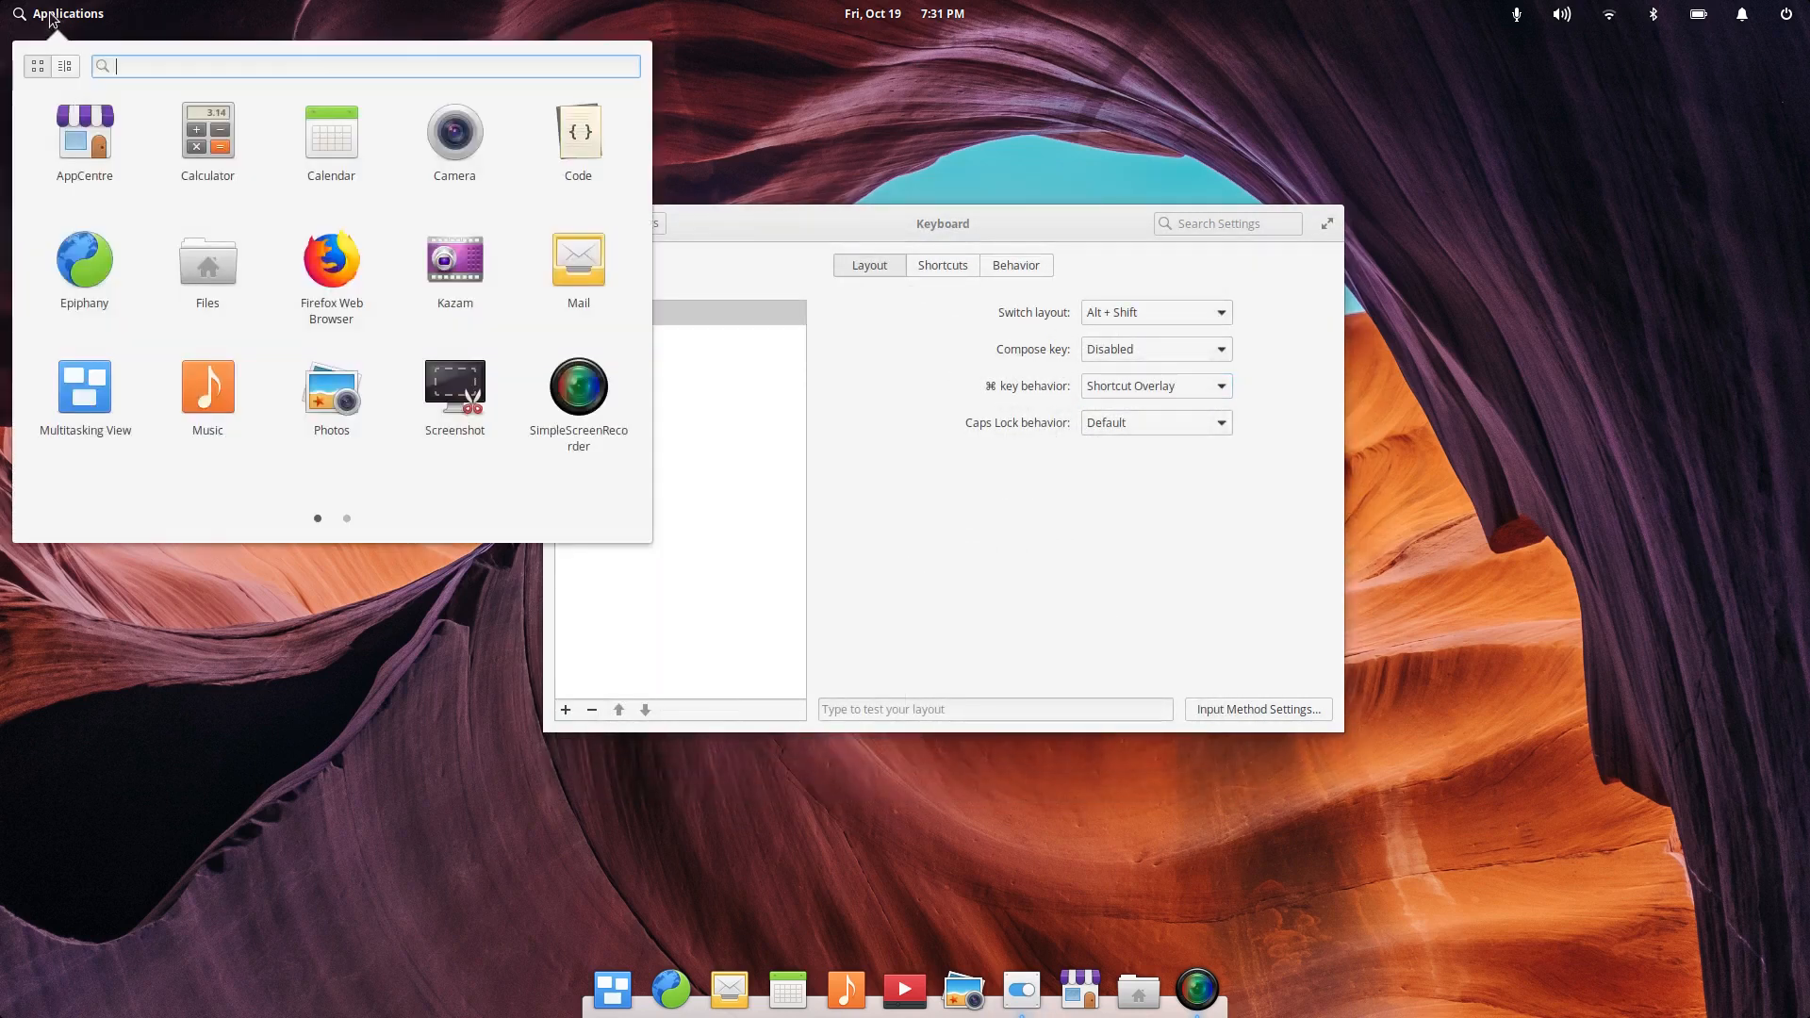
left_click(770, 903)
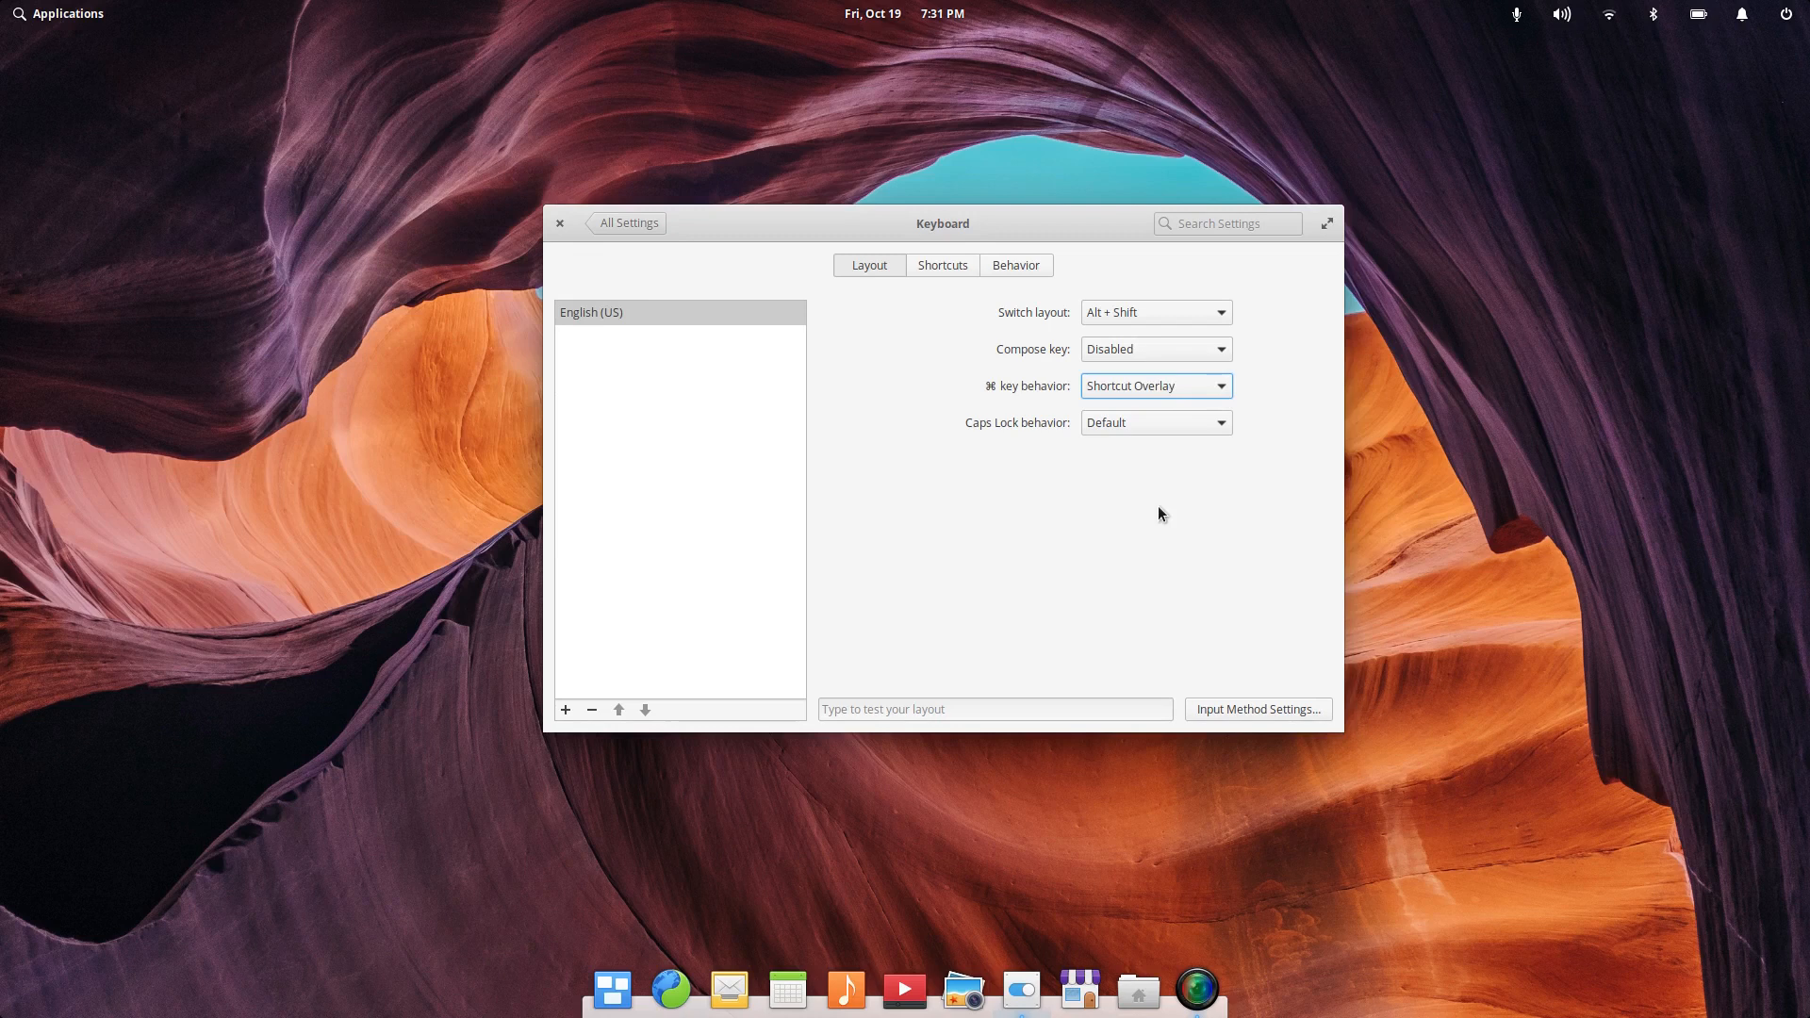
Step: Bring up the Keyboard Shortcuts overlay, move it clear of the Keyboard settings window and open the shortcut settings from it
key("super")
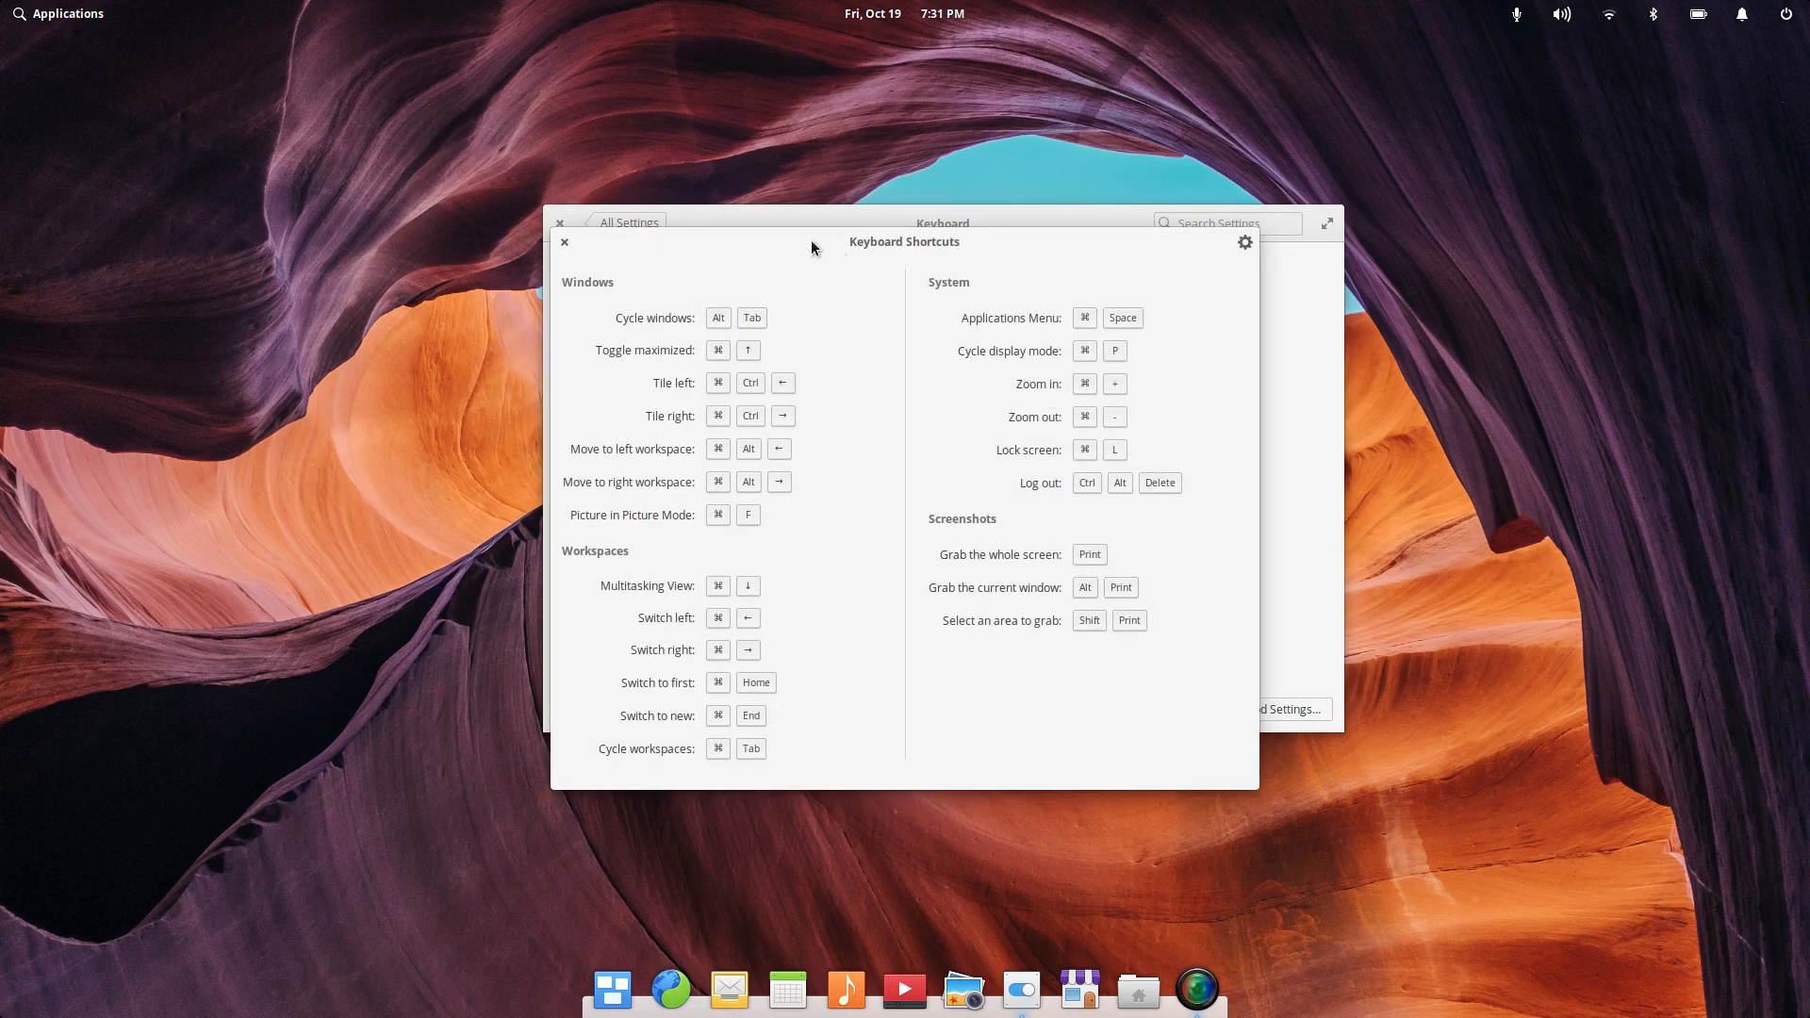
left_click_drag(782, 237, 577, 234)
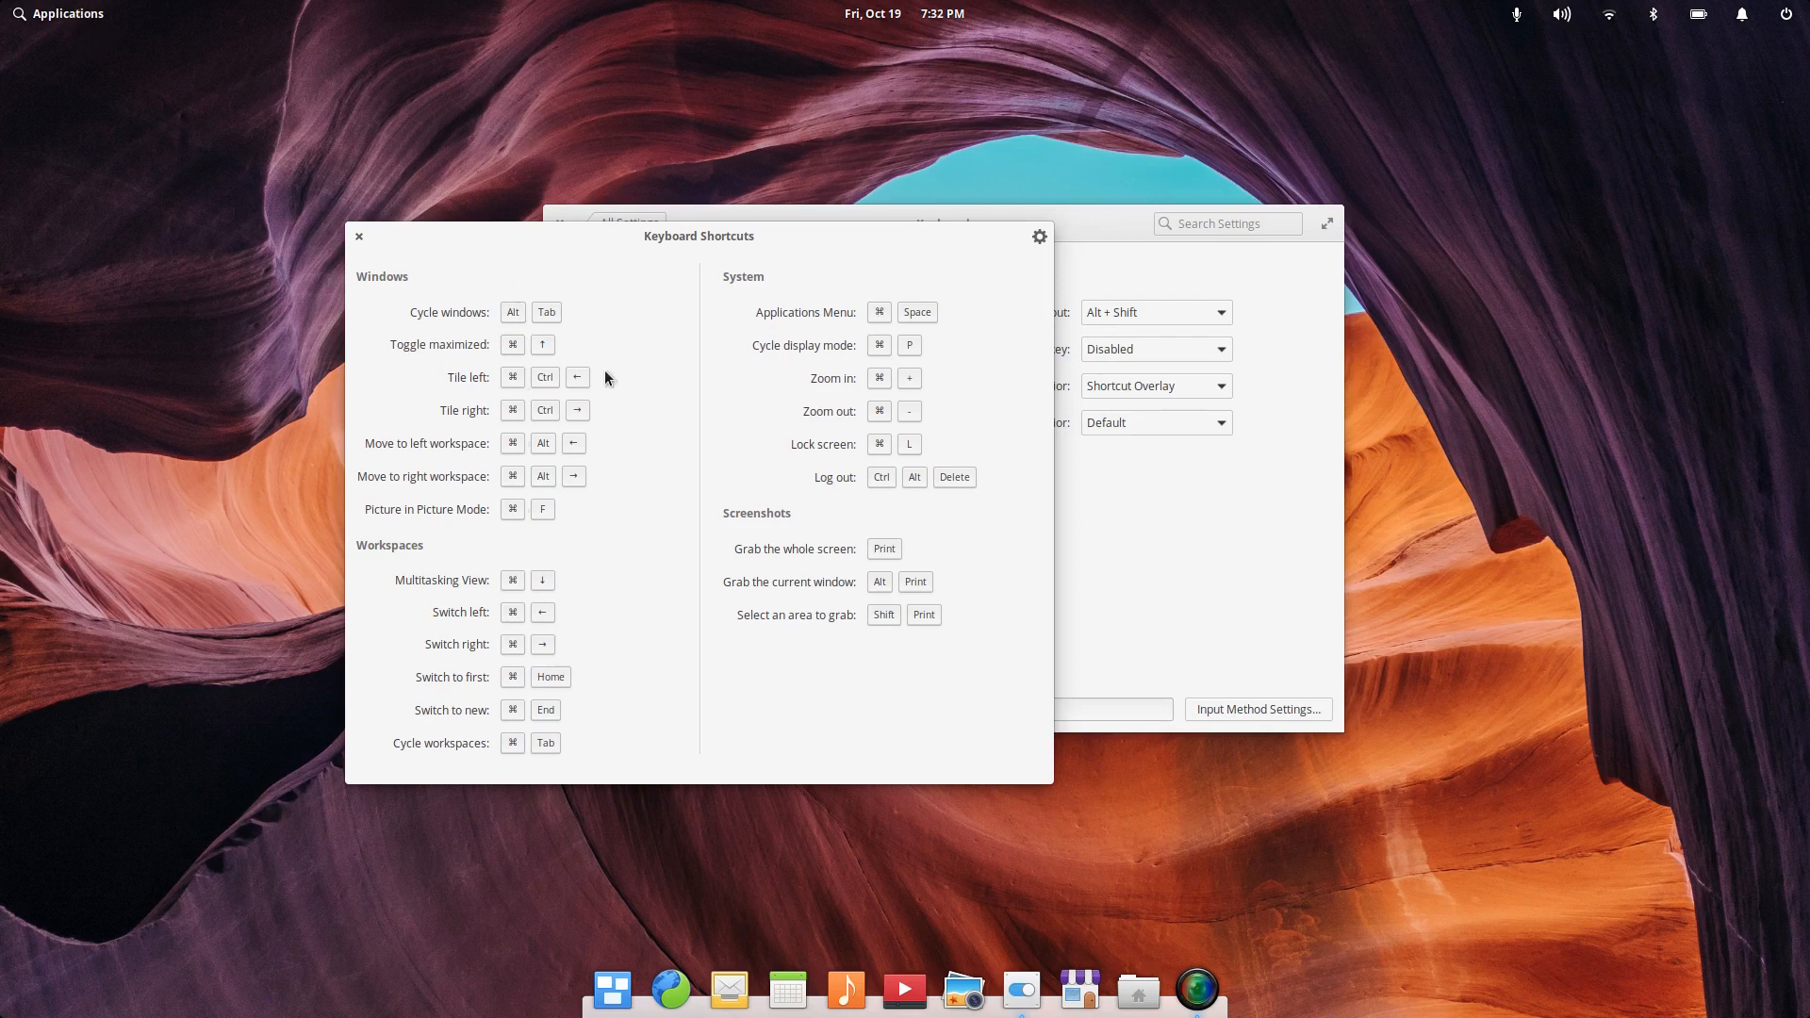
left_click(1039, 237)
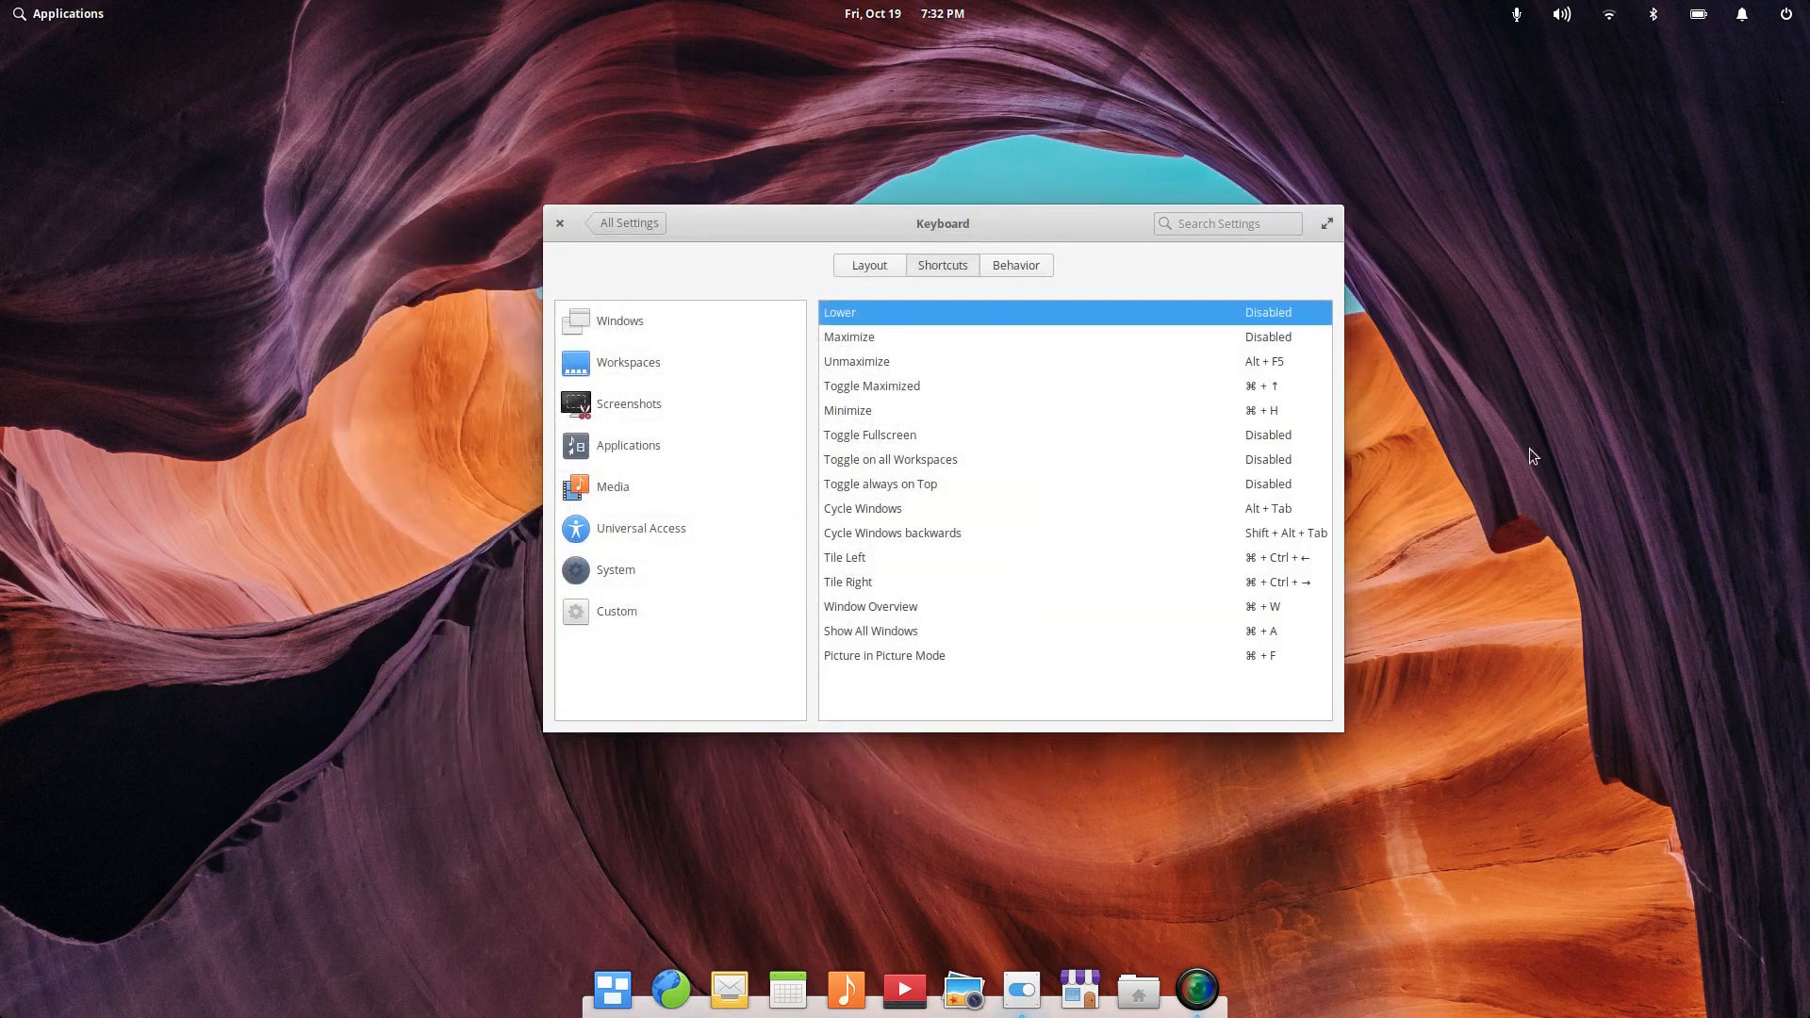
Step: Shift the Keyboard window slightly, open the calendar indicator, pick October 20 and back to October 19, and close it
mouse_move(901, 234)
left_mouse_down()
mouse_move(940, 281)
mouse_move(925, 223)
left_mouse_up()
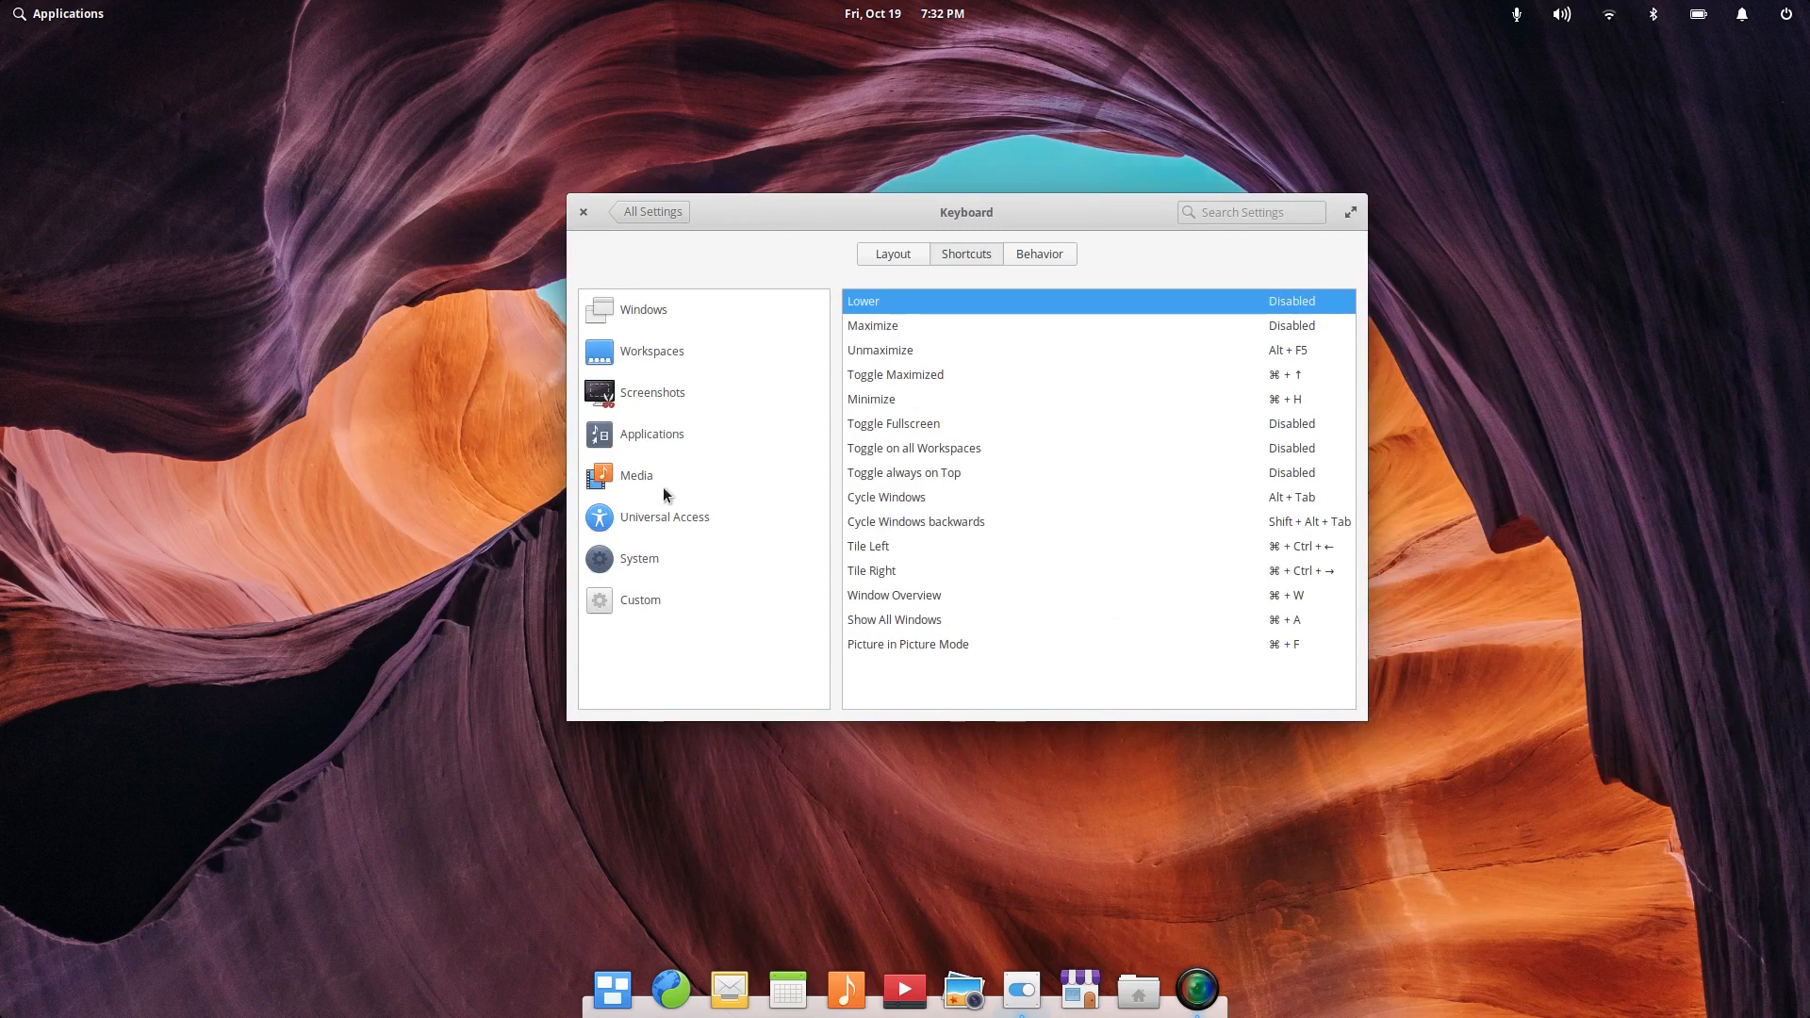
left_click(874, 14)
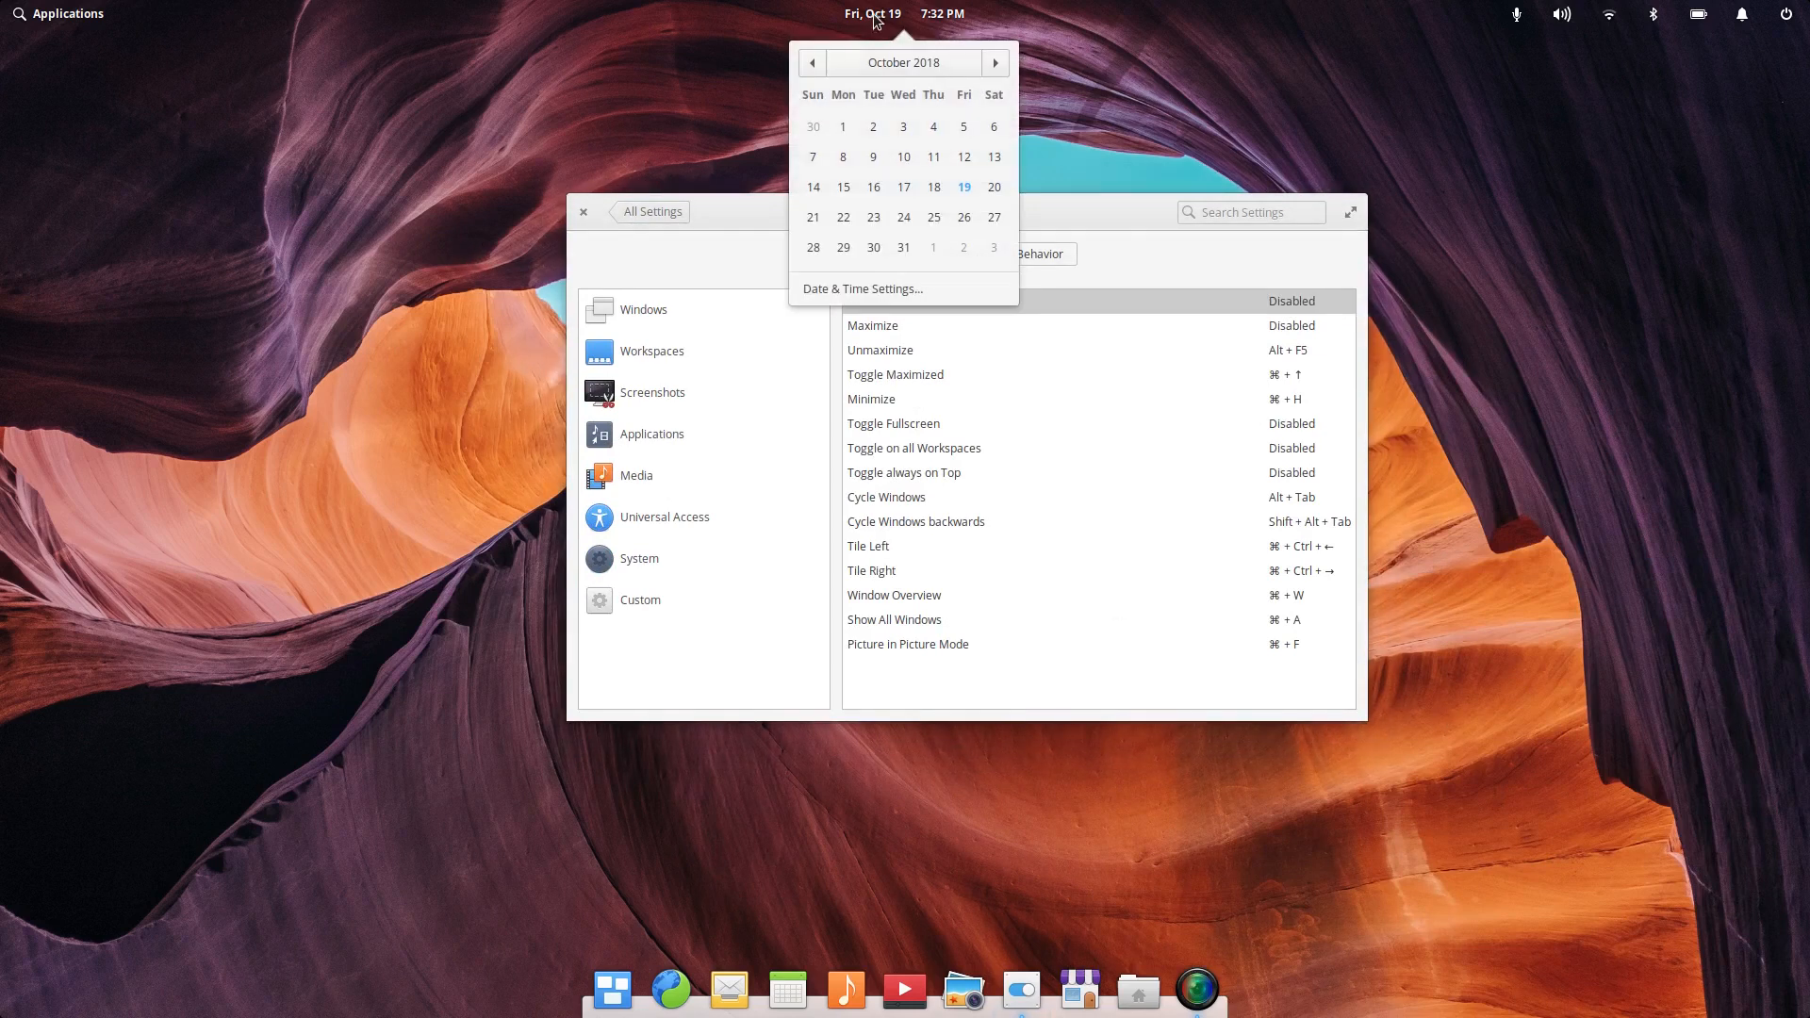
left_click(963, 189)
left_click(996, 189)
left_click(965, 186)
left_click(887, 17)
left_click(886, 17)
left_click(886, 17)
left_click(886, 17)
left_click(886, 17)
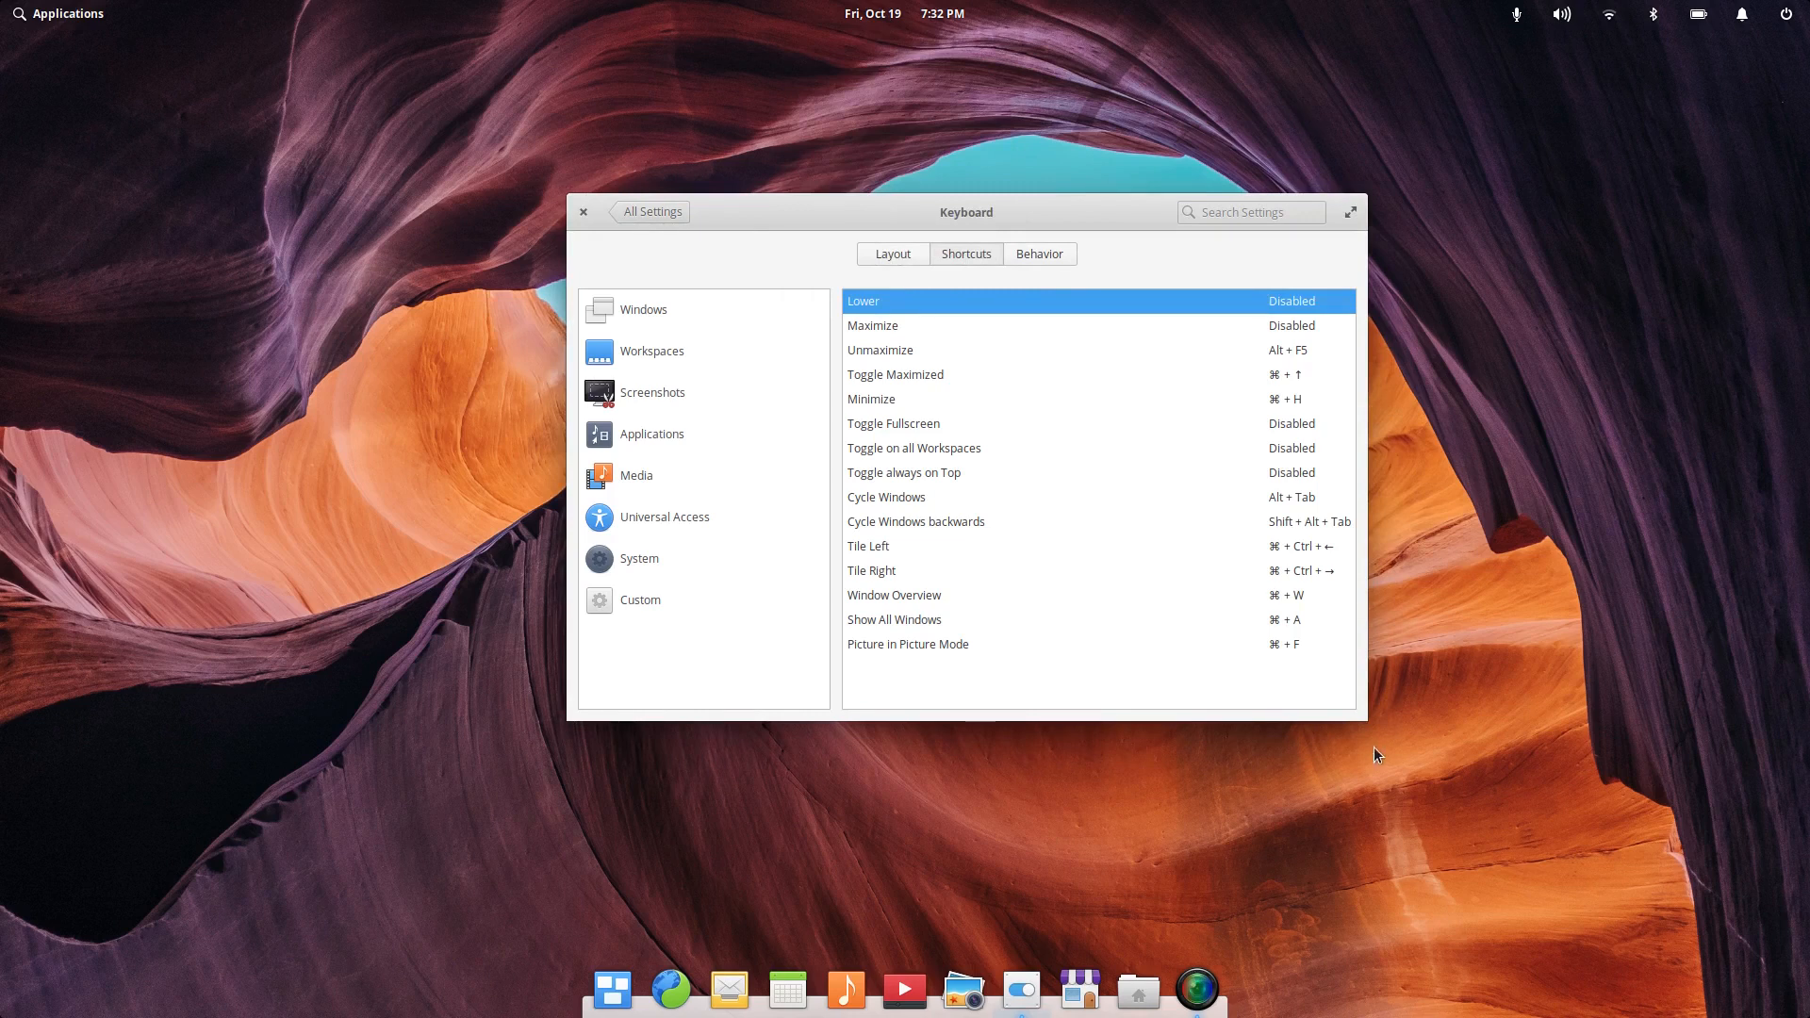
Step: Launch Terminal from the second page of Applications and move its window higher on the desktop
left_click(83, 17)
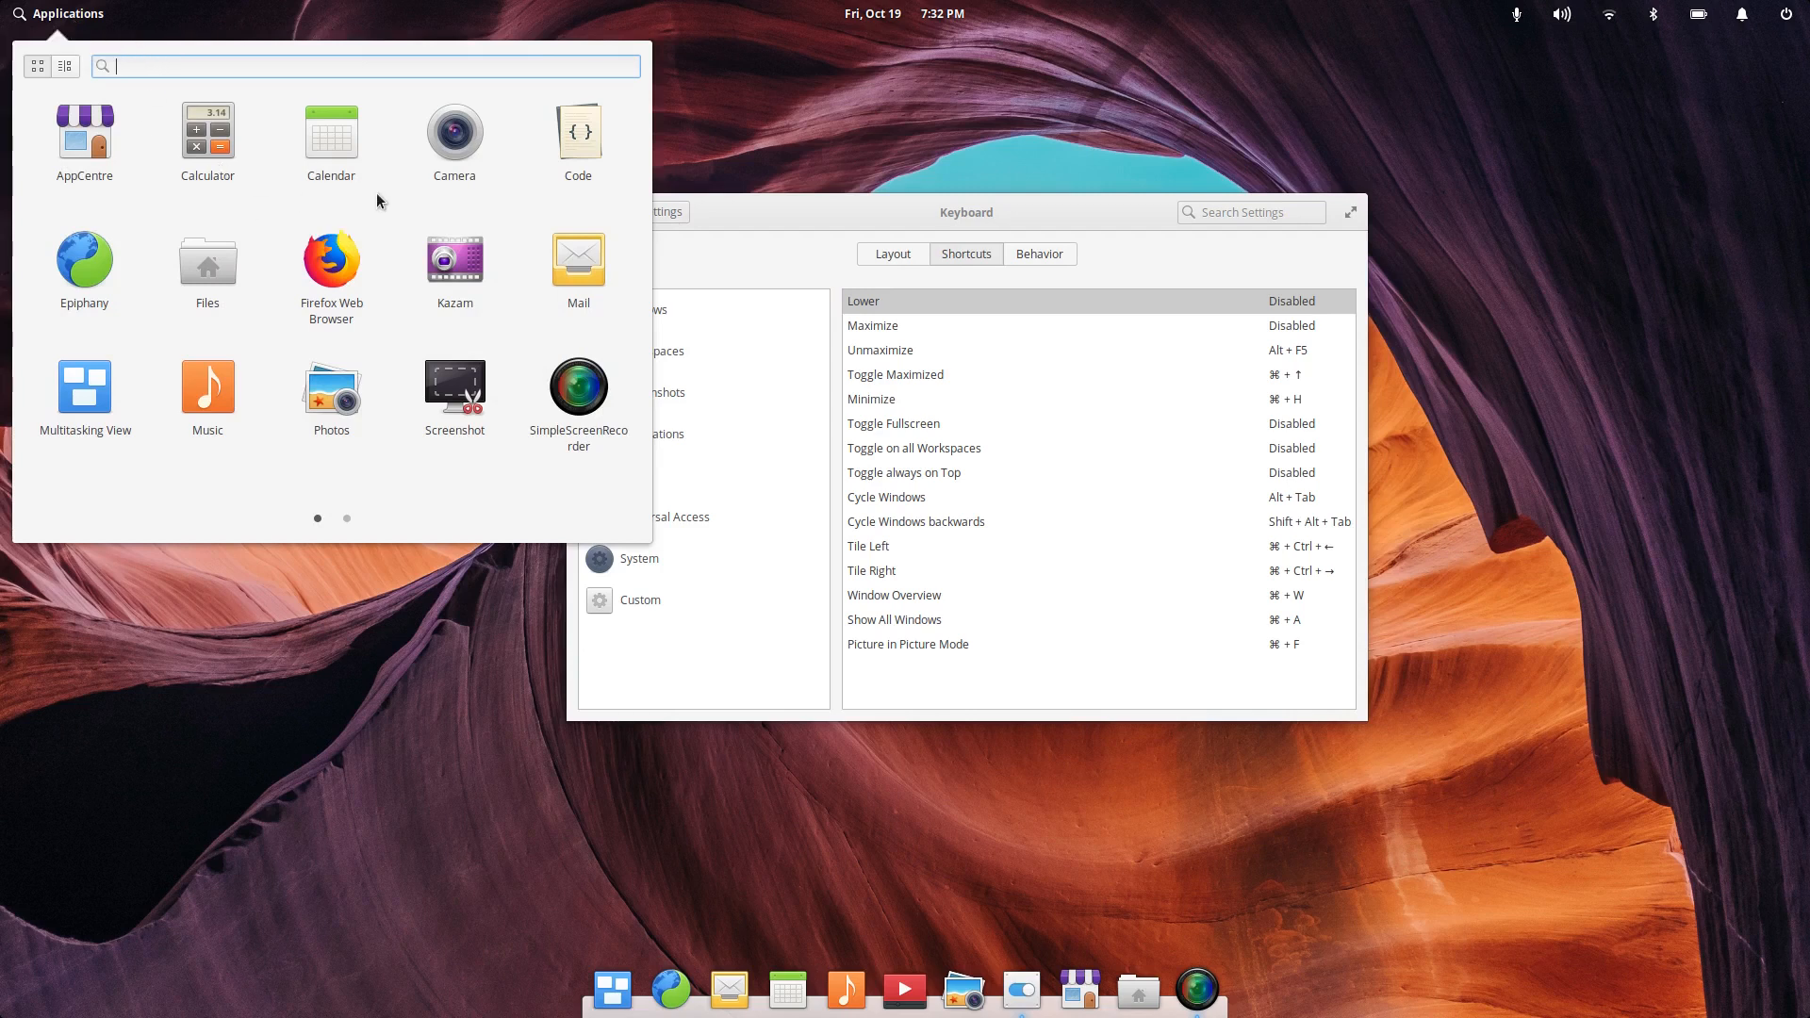
scroll(377, 194, "down", 1)
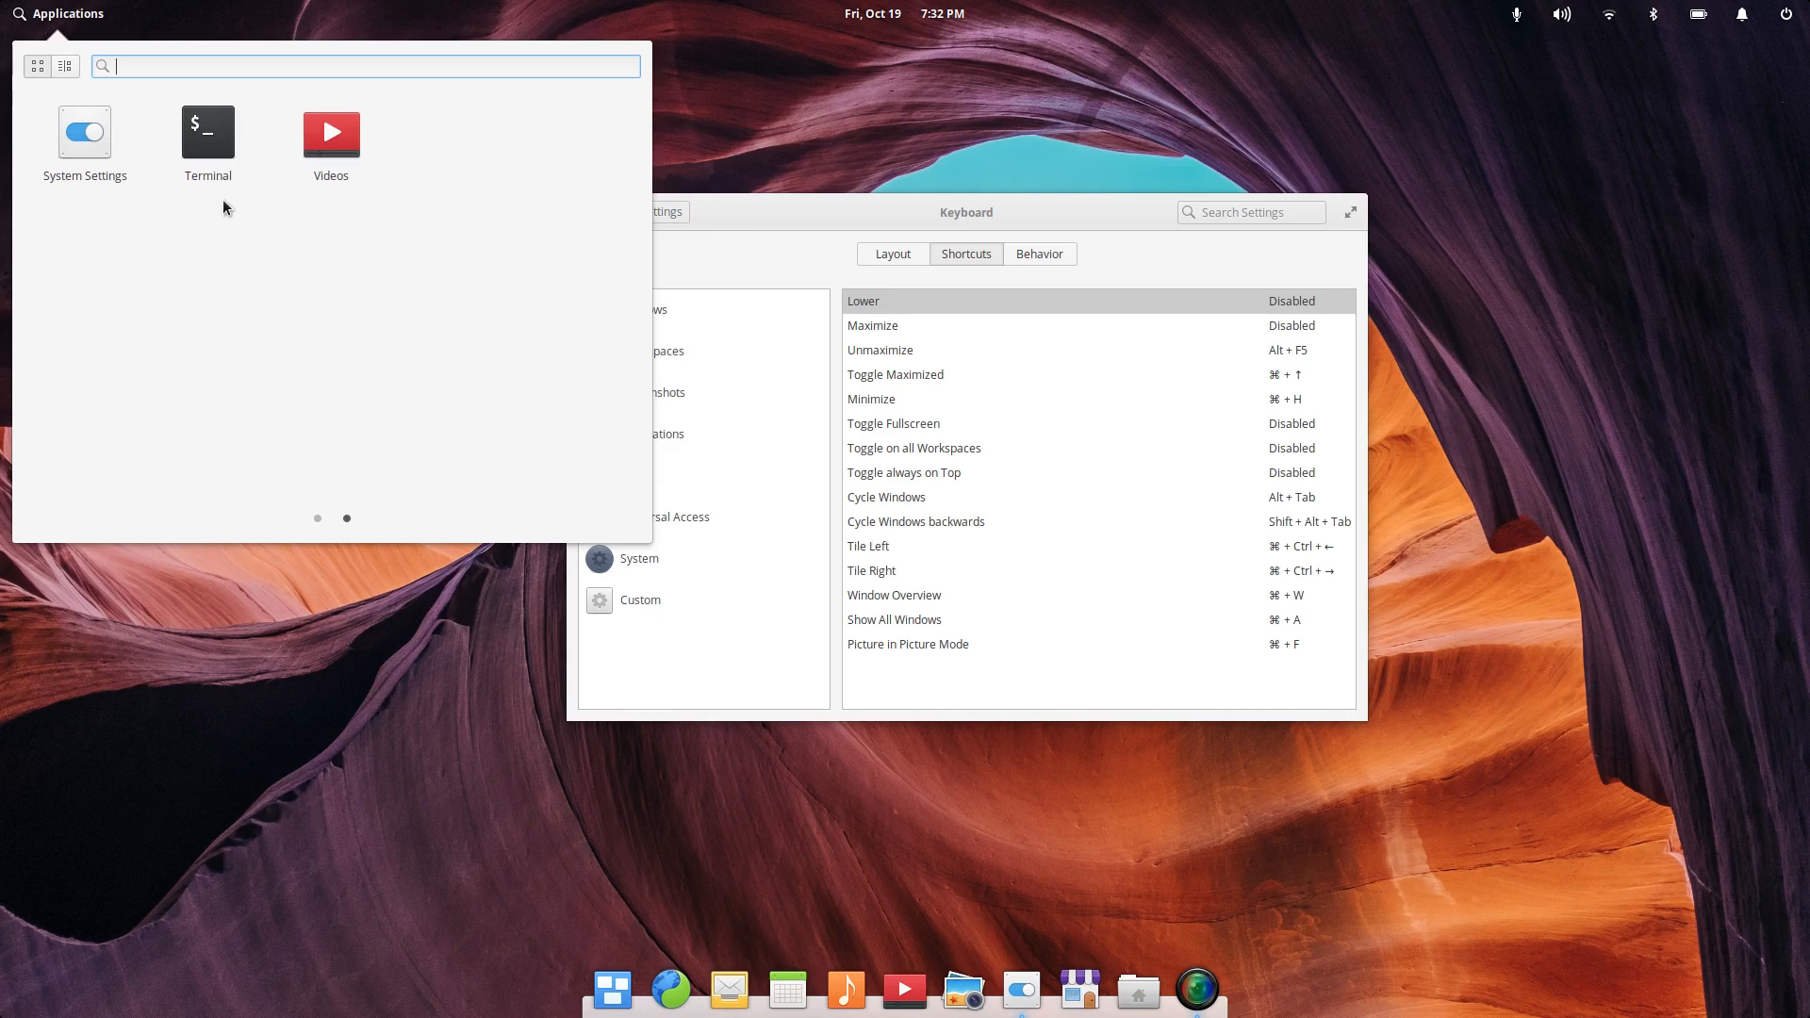
left_click(206, 137)
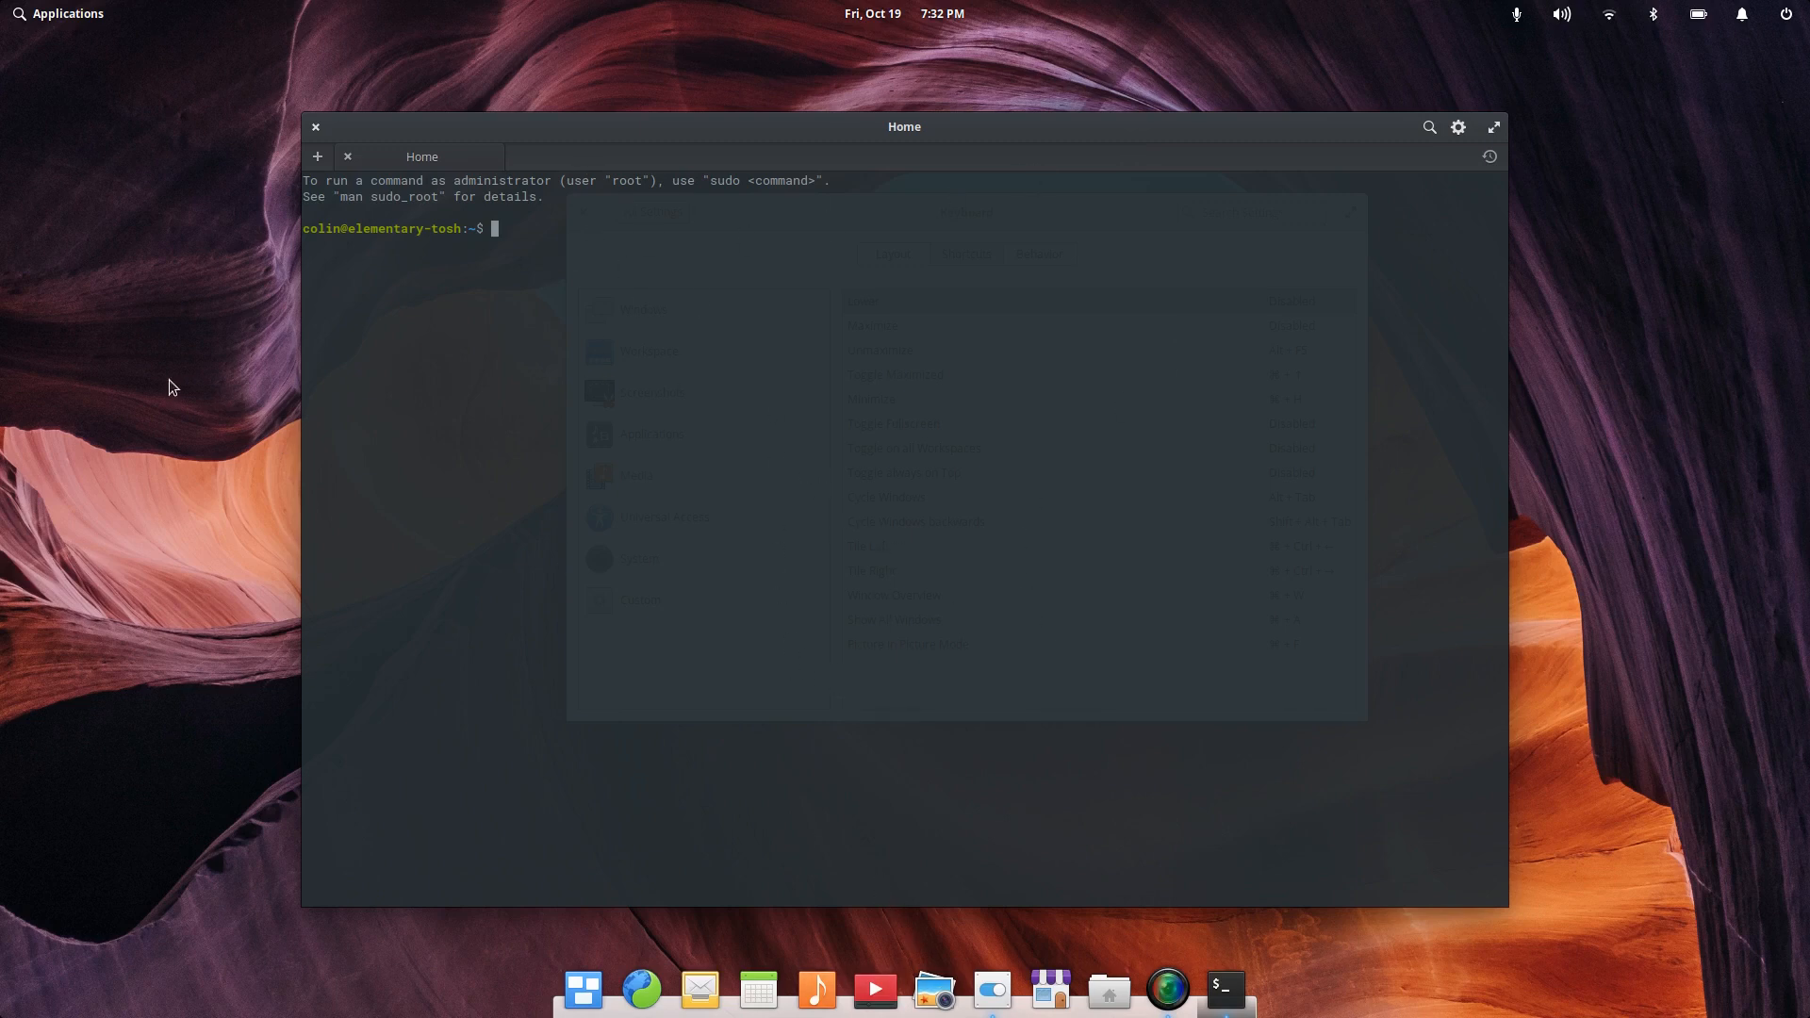
left_click(58, 17)
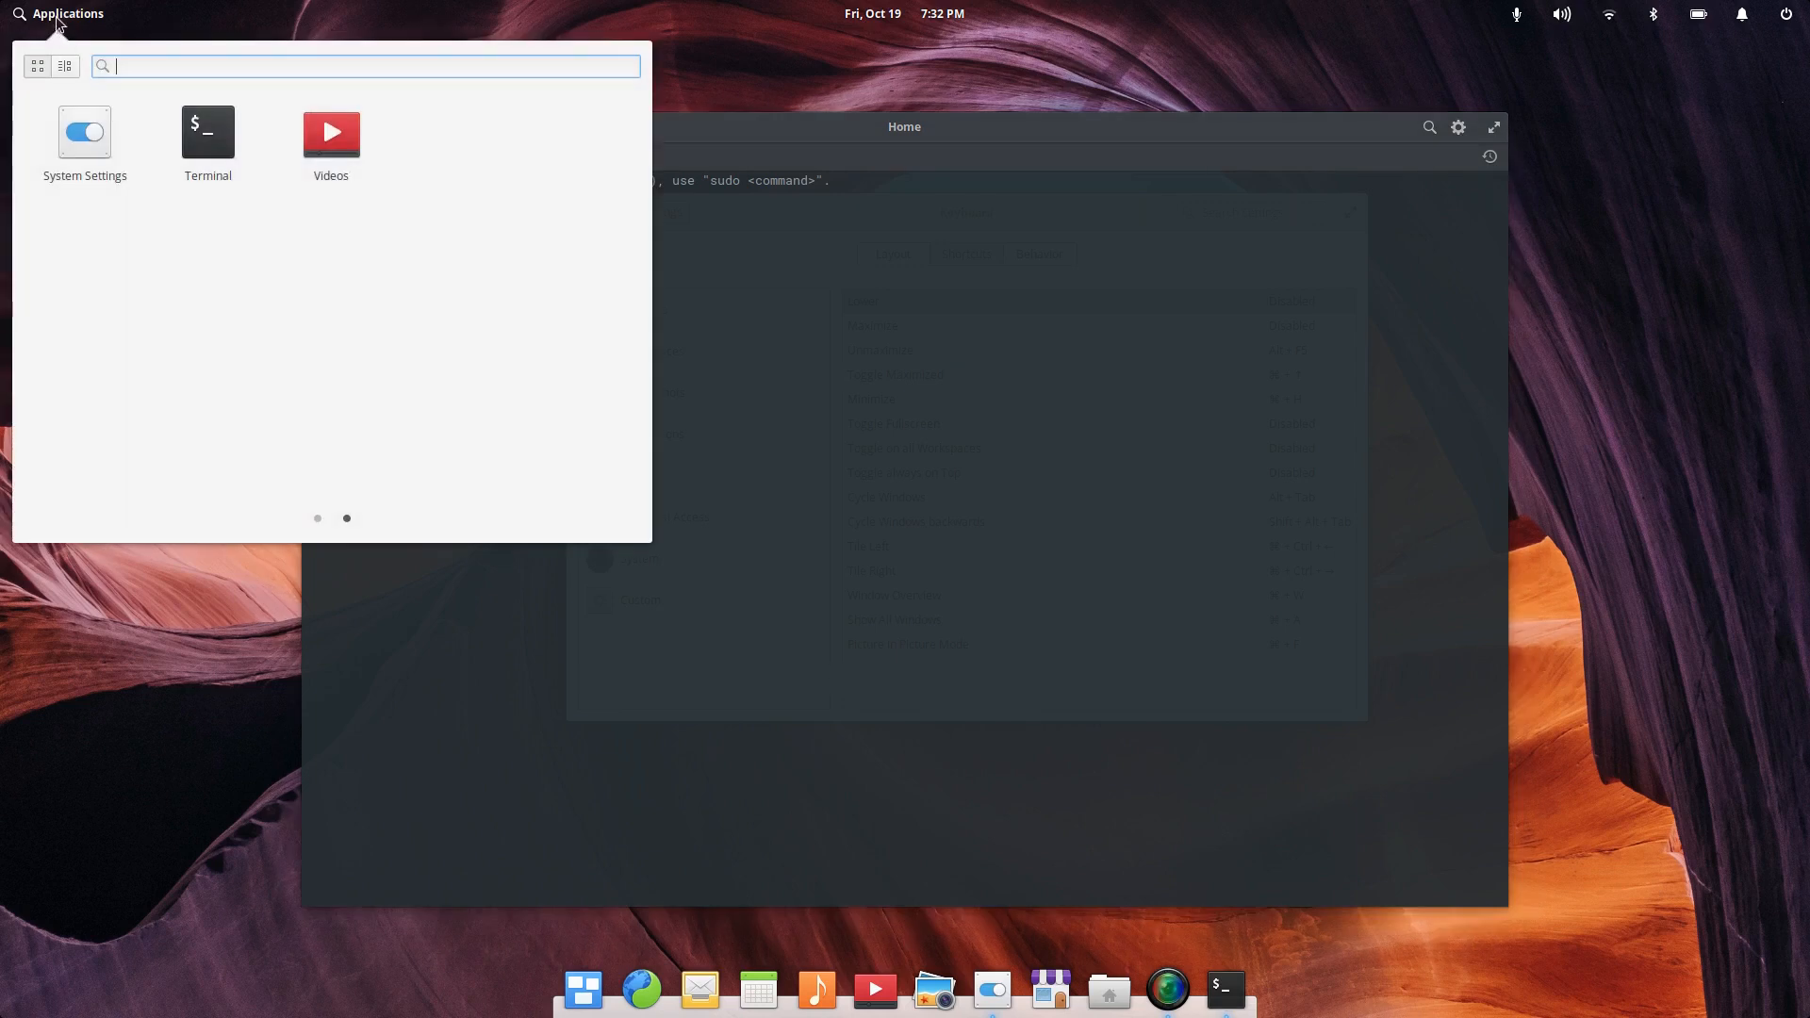
left_click(58, 21)
left_click_drag(942, 128, 938, 81)
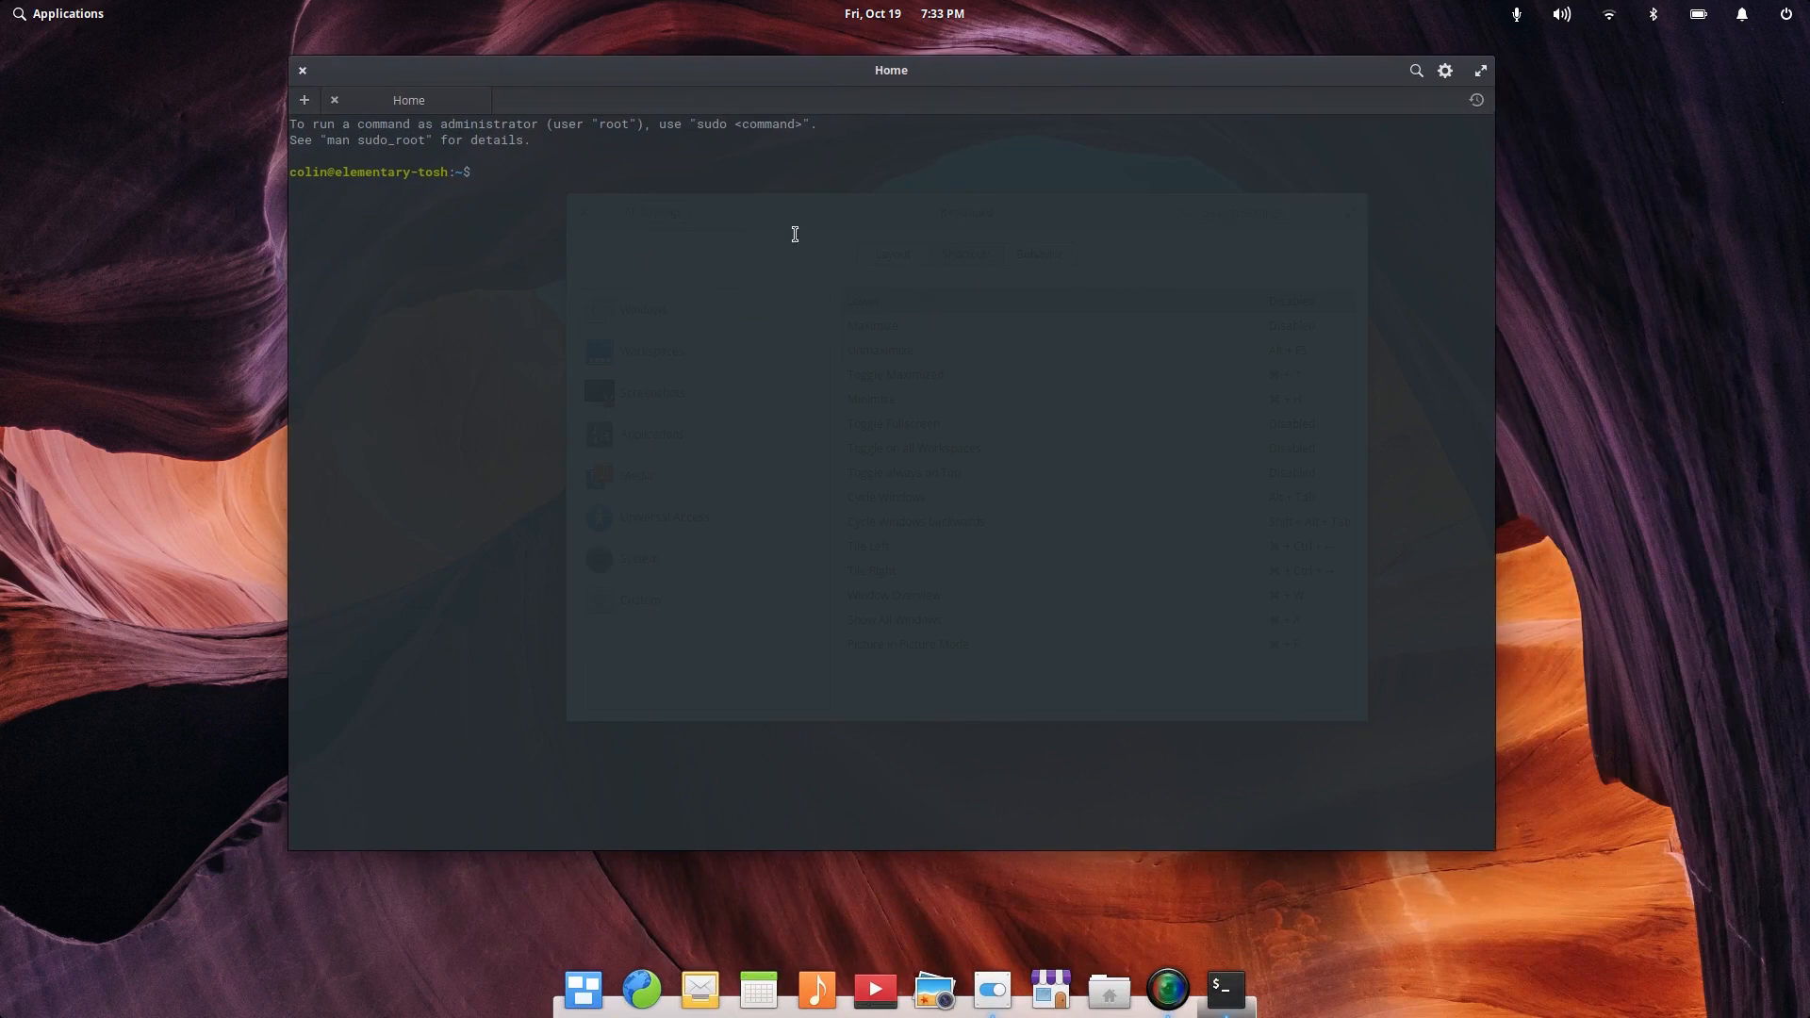
Step: Preview the white and cream color schemes in Terminal's style settings and return to the dark scheme
left_click(1445, 71)
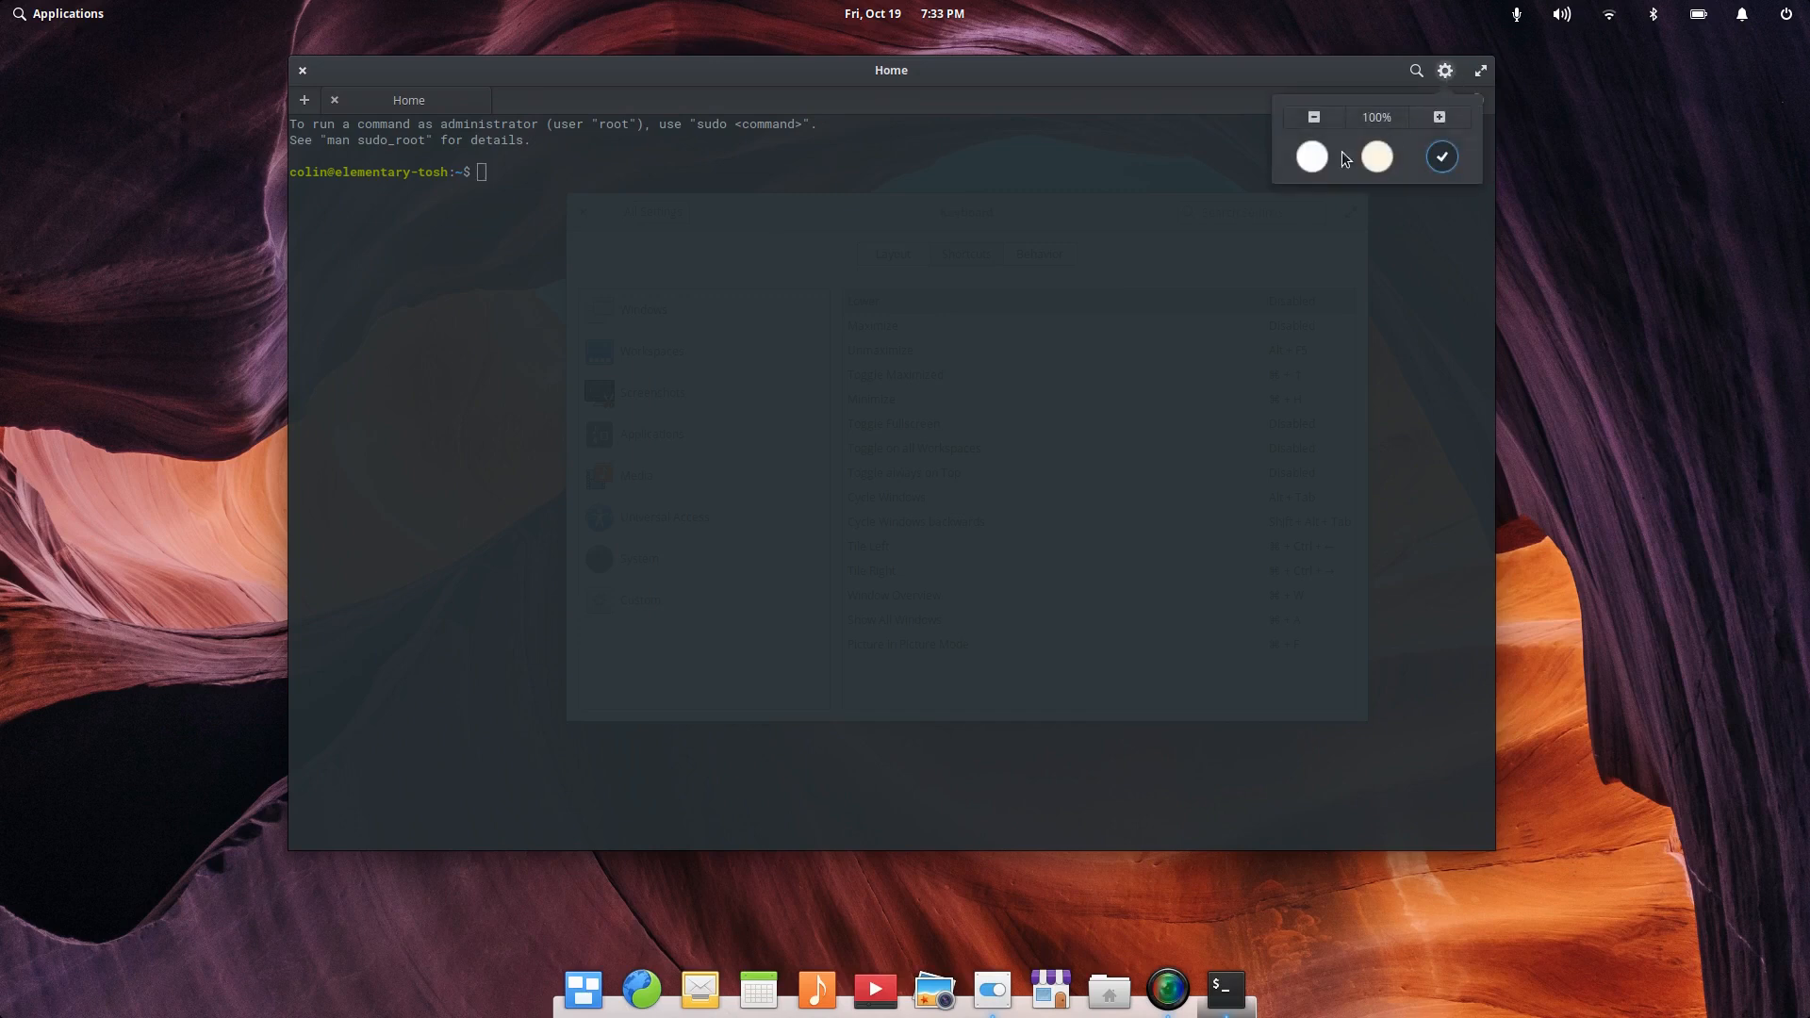
left_click(1312, 158)
left_click(1377, 157)
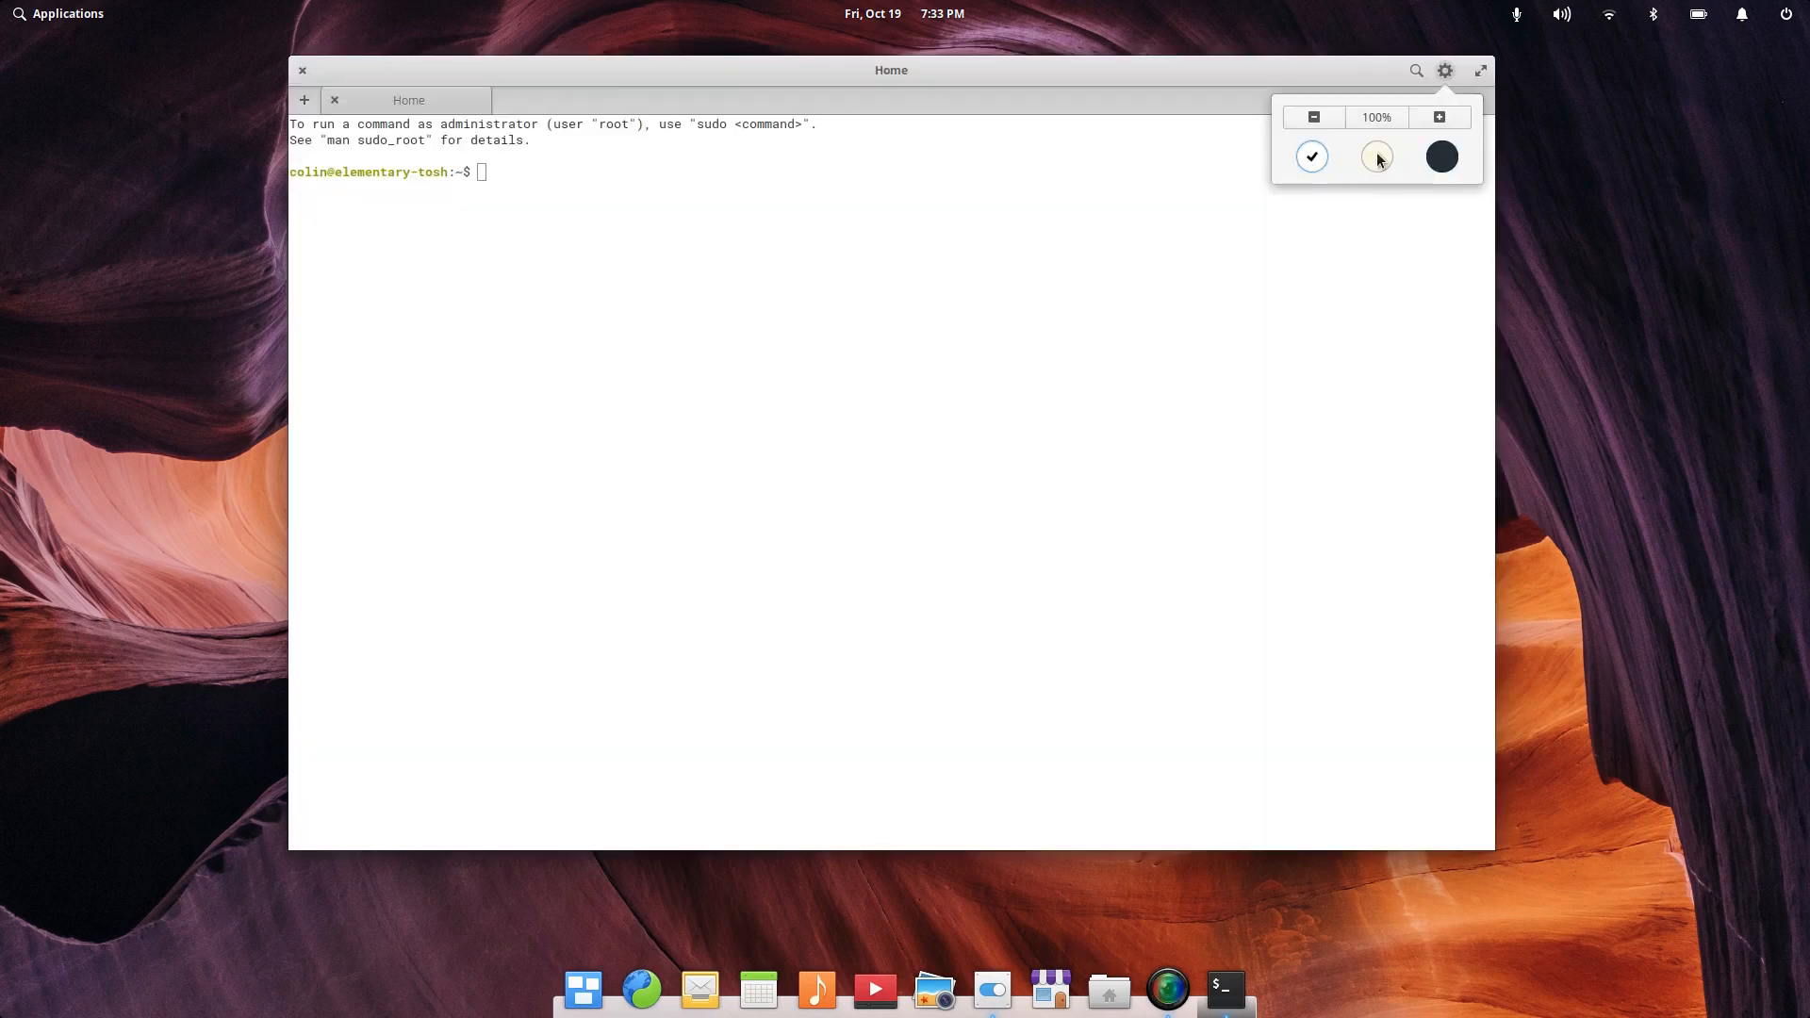
left_click(1442, 157)
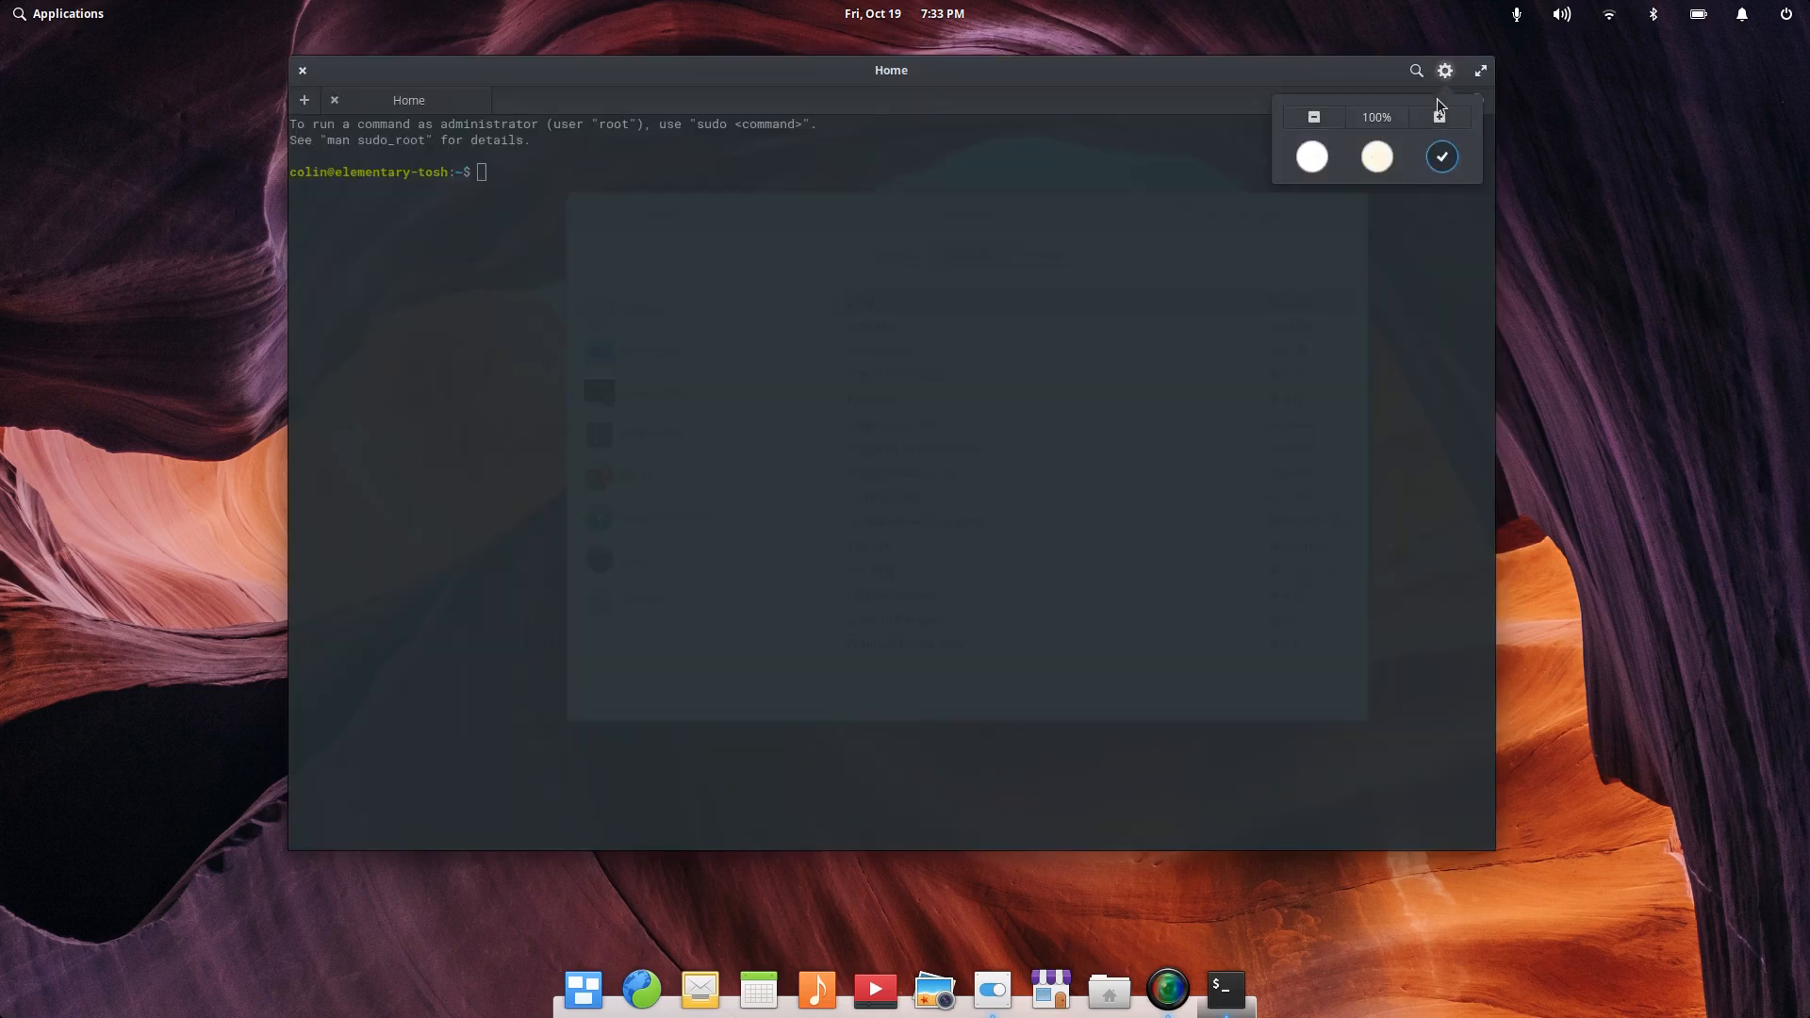
Step: Enlarge the Terminal text zoom to 180%
left_click(1439, 118)
left_click(1440, 118)
left_click(1439, 118)
left_click(1440, 118)
left_click(1439, 118)
left_click(1439, 118)
left_click(1439, 118)
left_click(1439, 118)
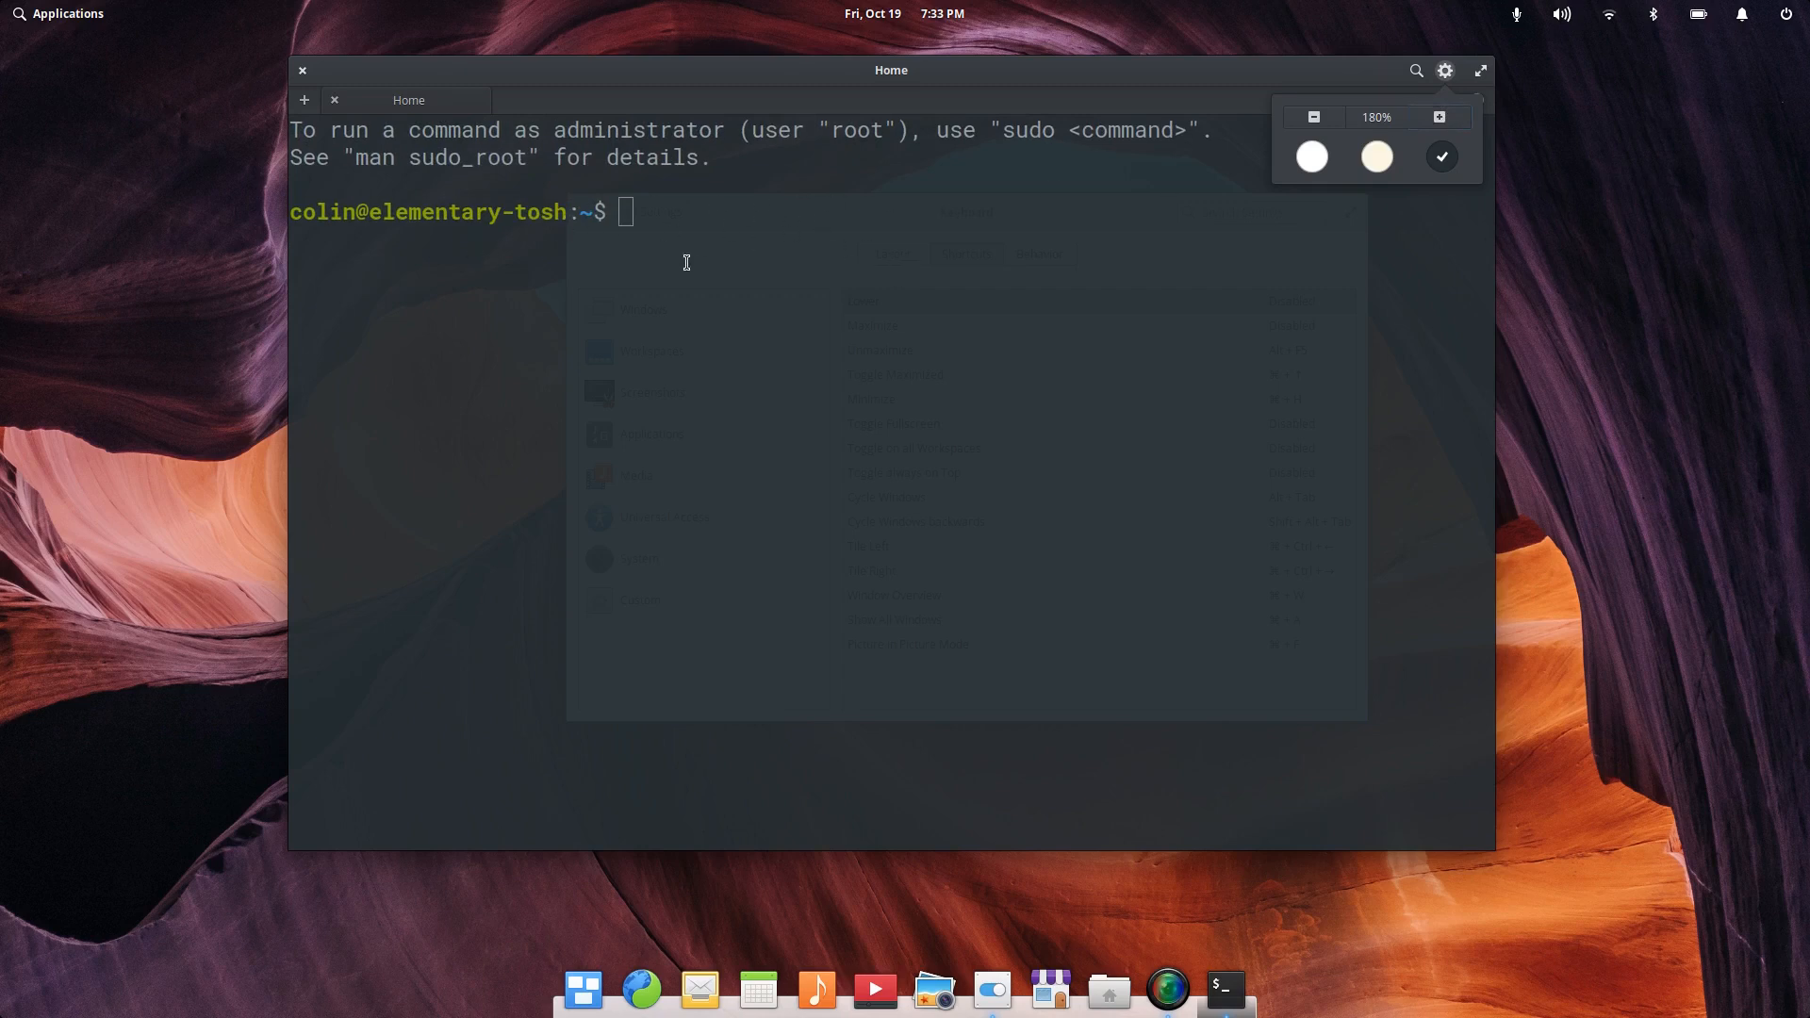
Step: Reduce the Terminal text zoom back to 100% and dismiss the style settings
left_click(1314, 117)
left_click(1314, 117)
left_click(1314, 116)
left_click(1314, 117)
left_click(1314, 117)
left_click(1314, 116)
left_click(1314, 116)
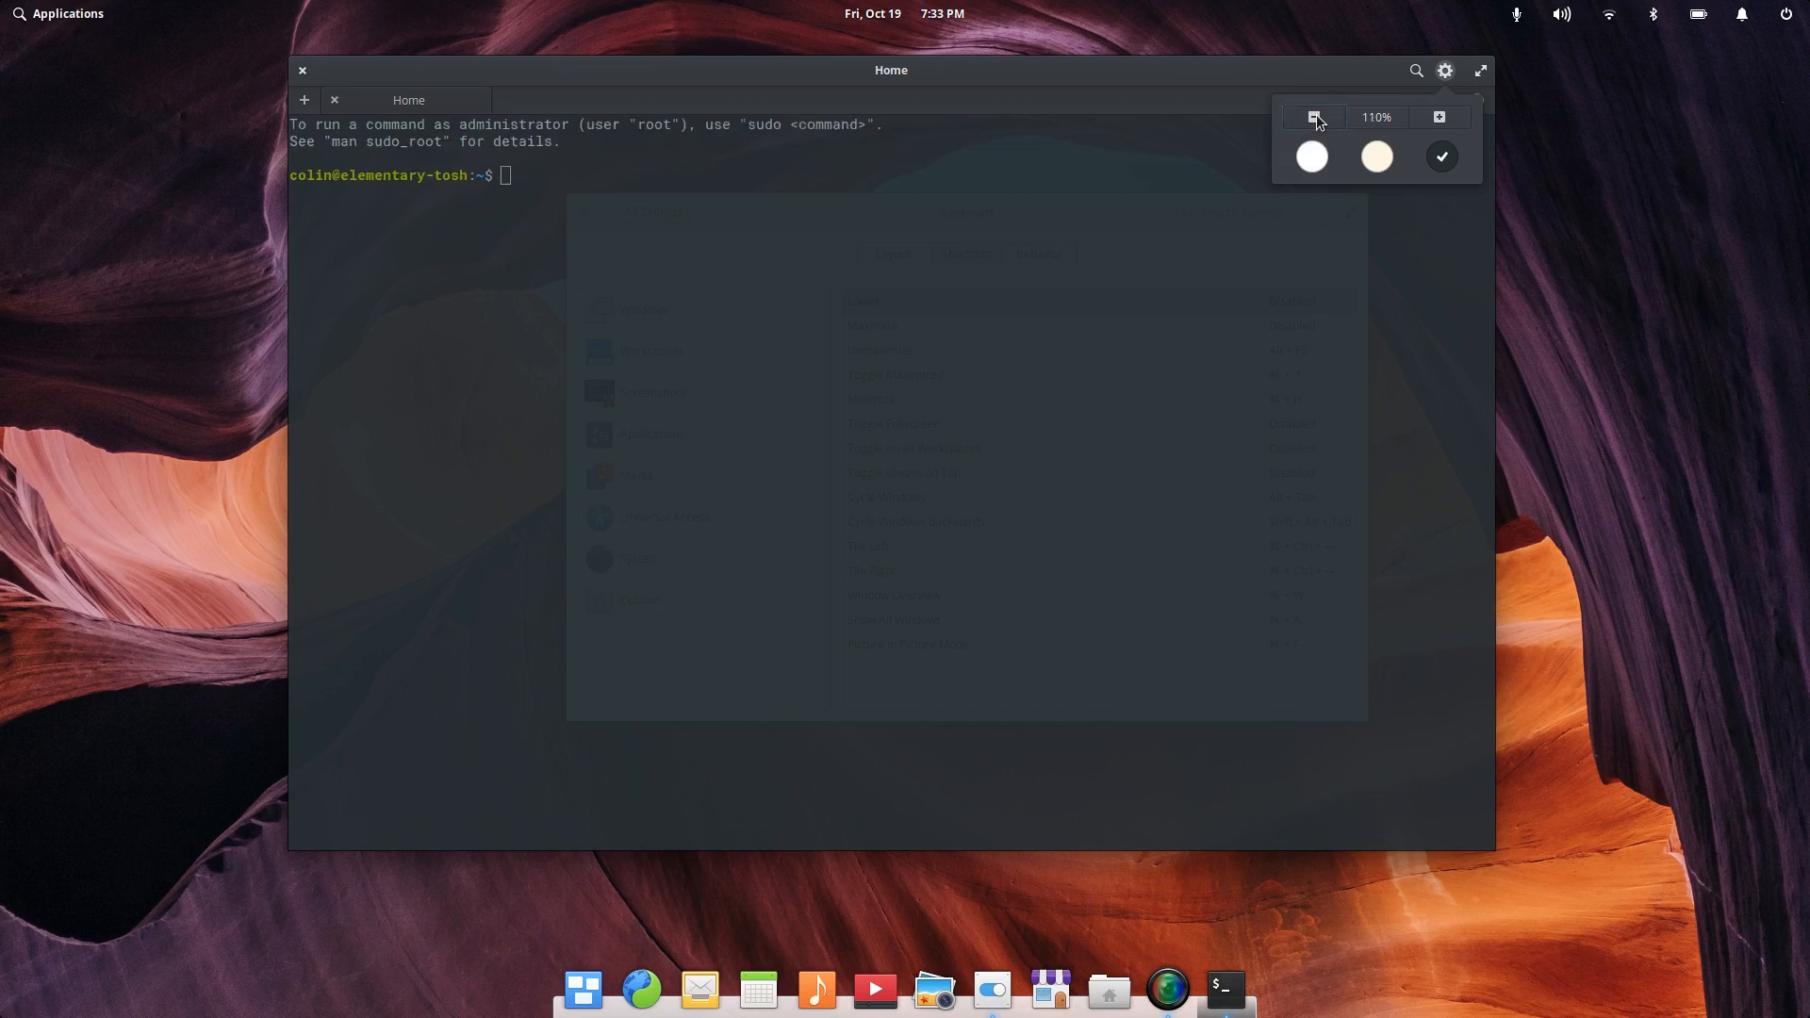
left_click(1314, 117)
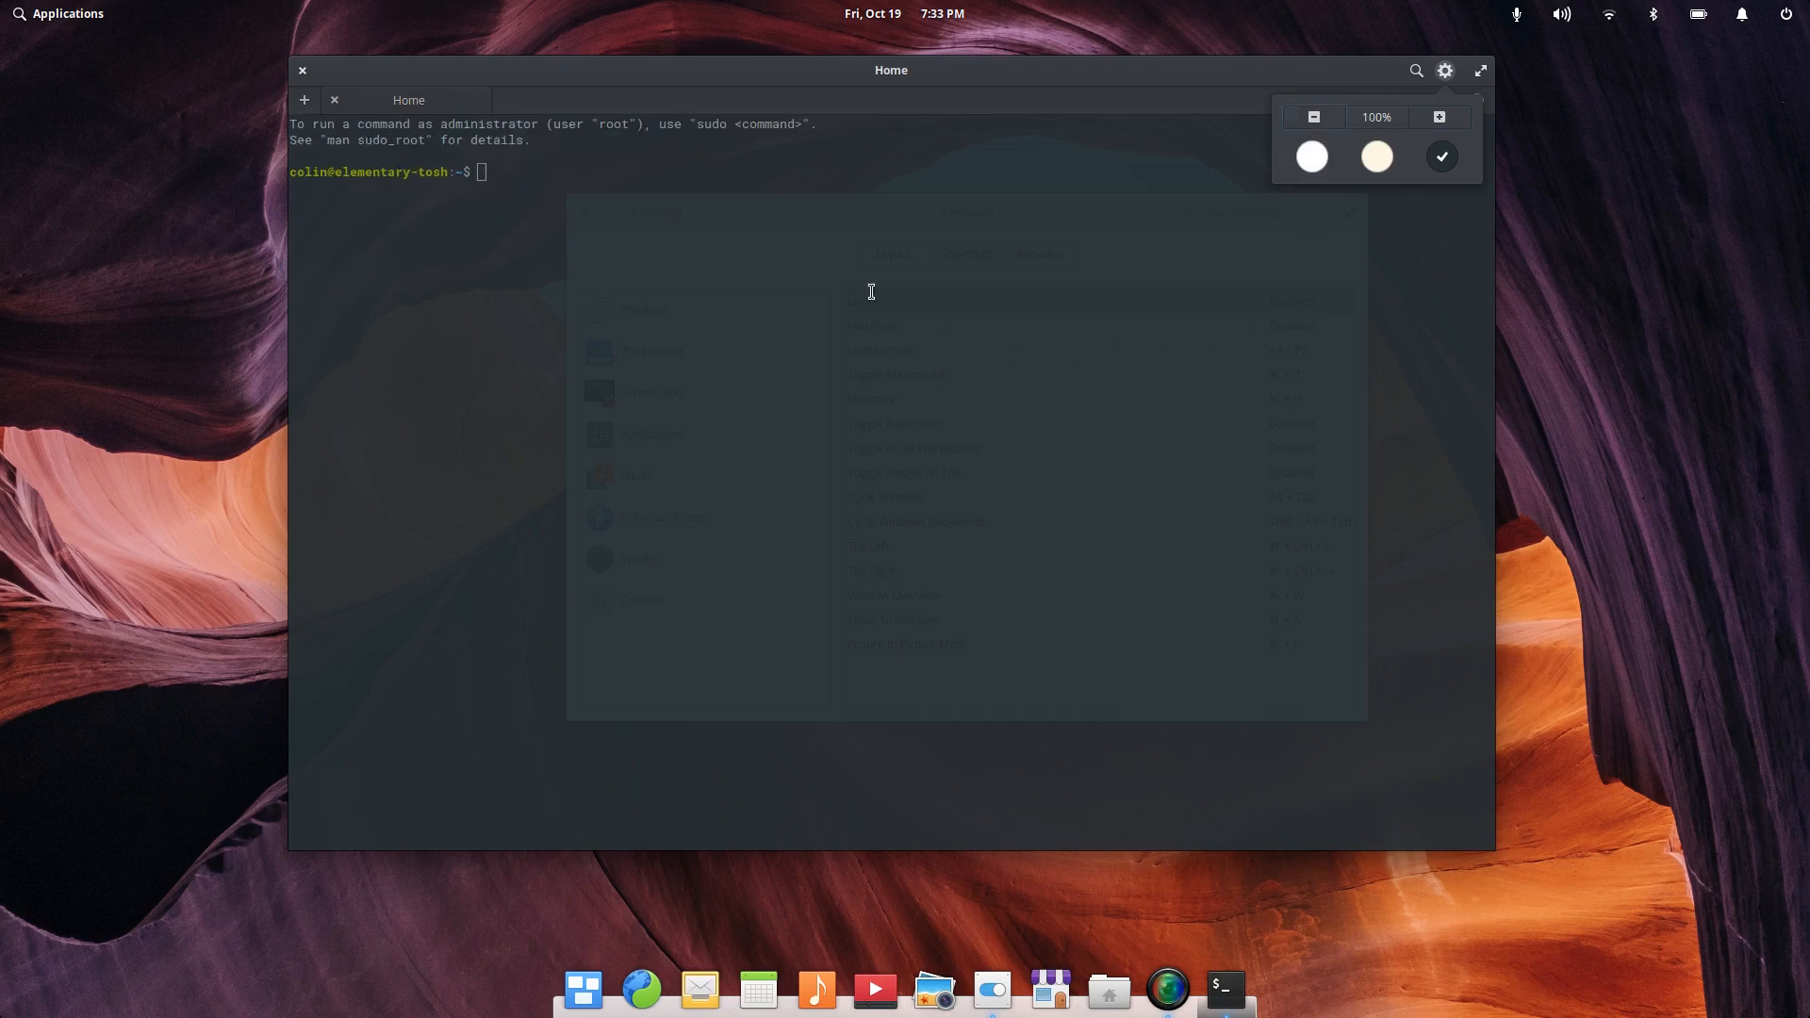
left_click(1308, 76)
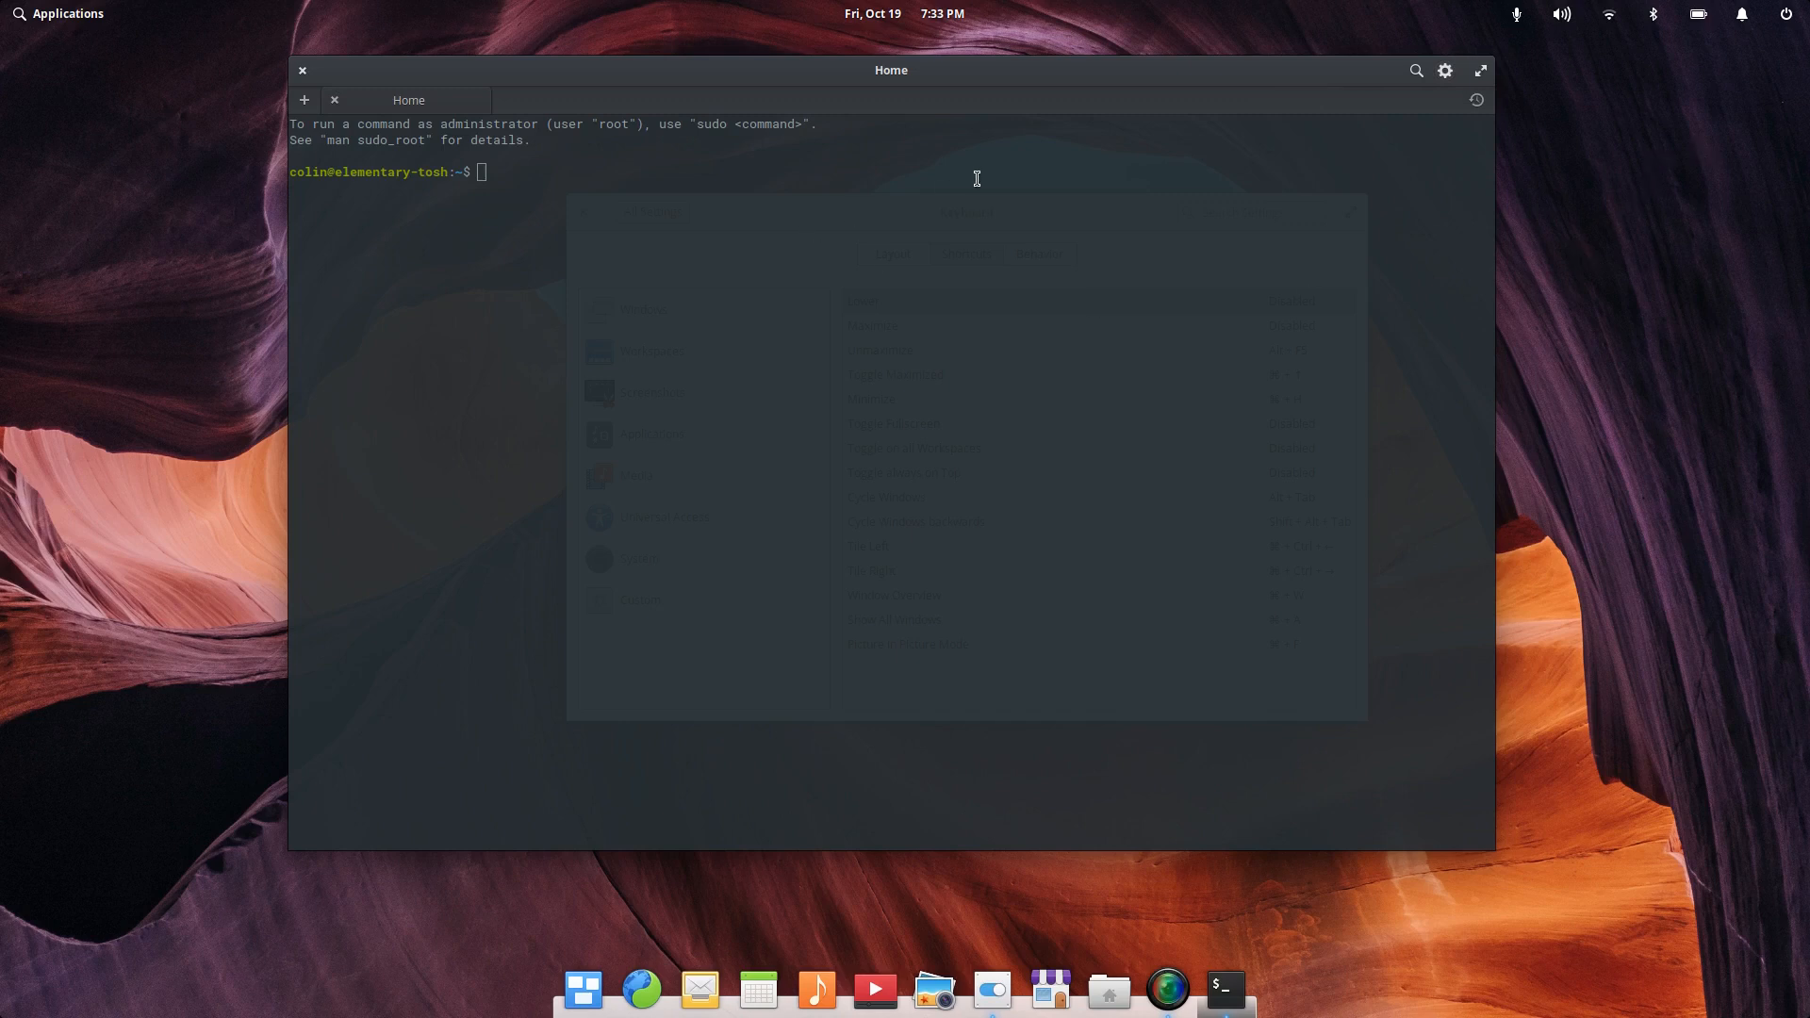
Step: Reposition the Terminal window, check its style settings once more and close Terminal
left_click_drag(970, 96, 1006, 87)
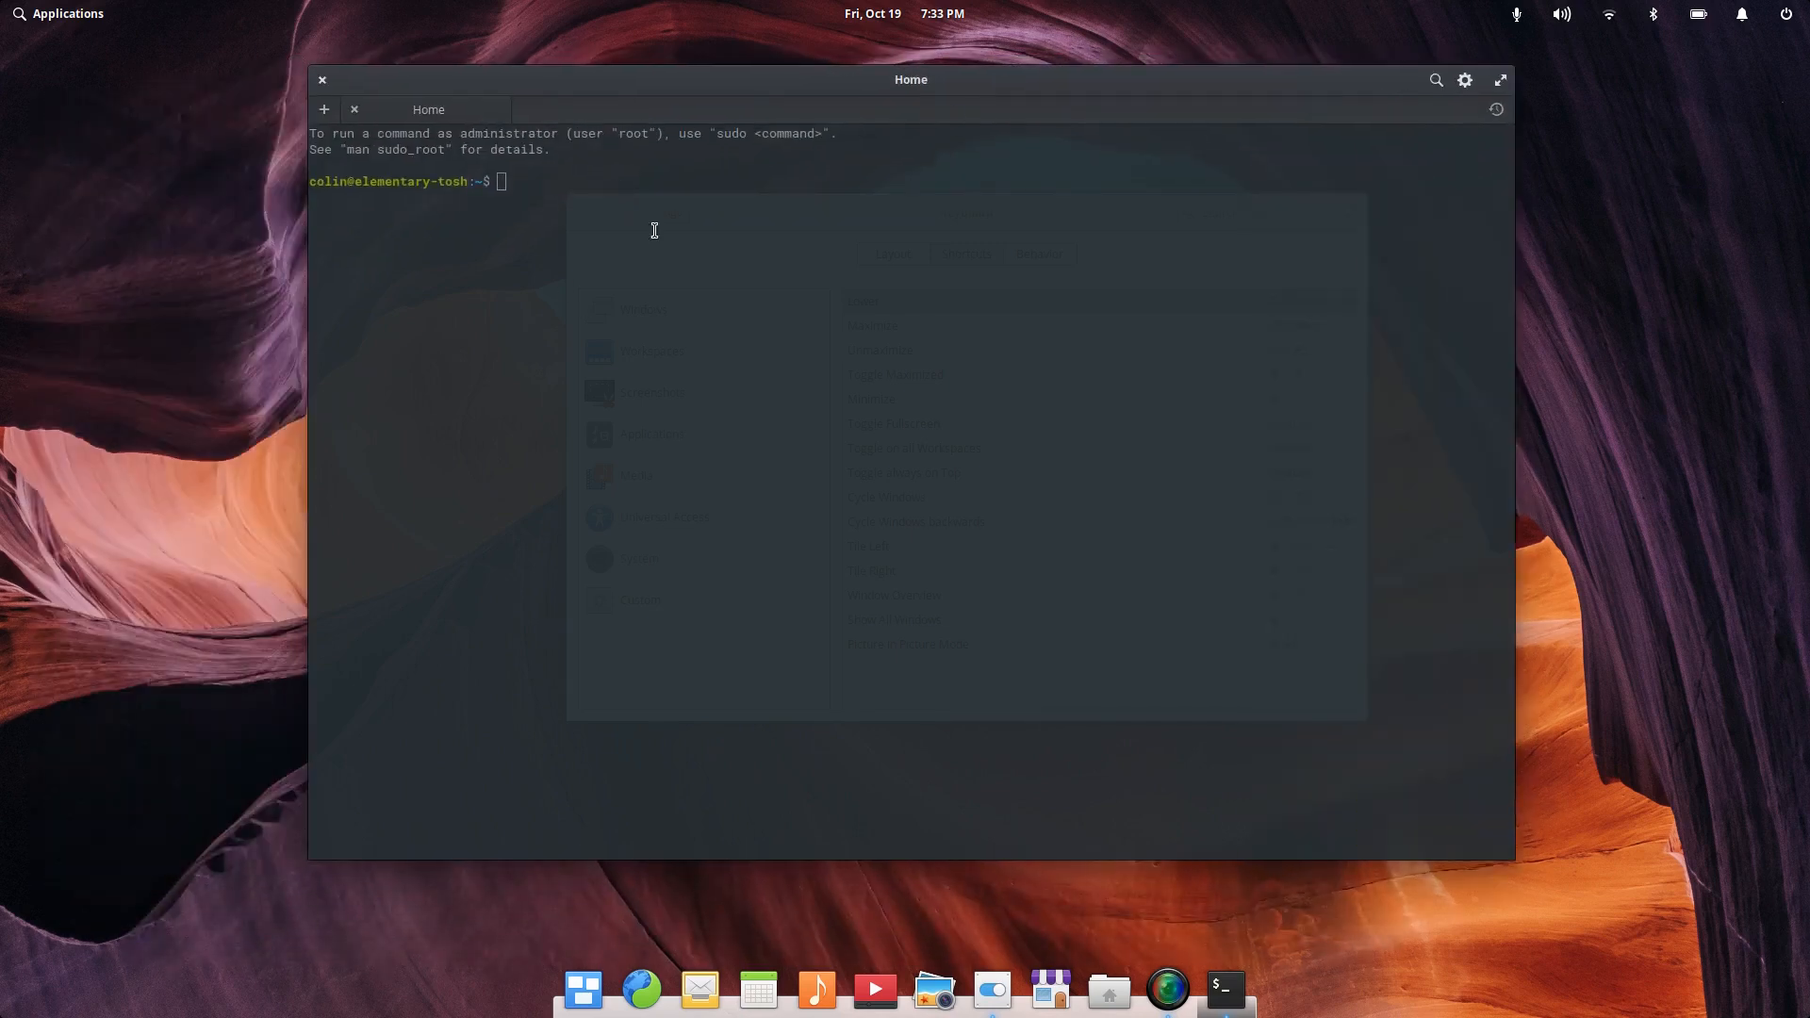
left_click(1467, 82)
left_click(1468, 82)
left_click(324, 79)
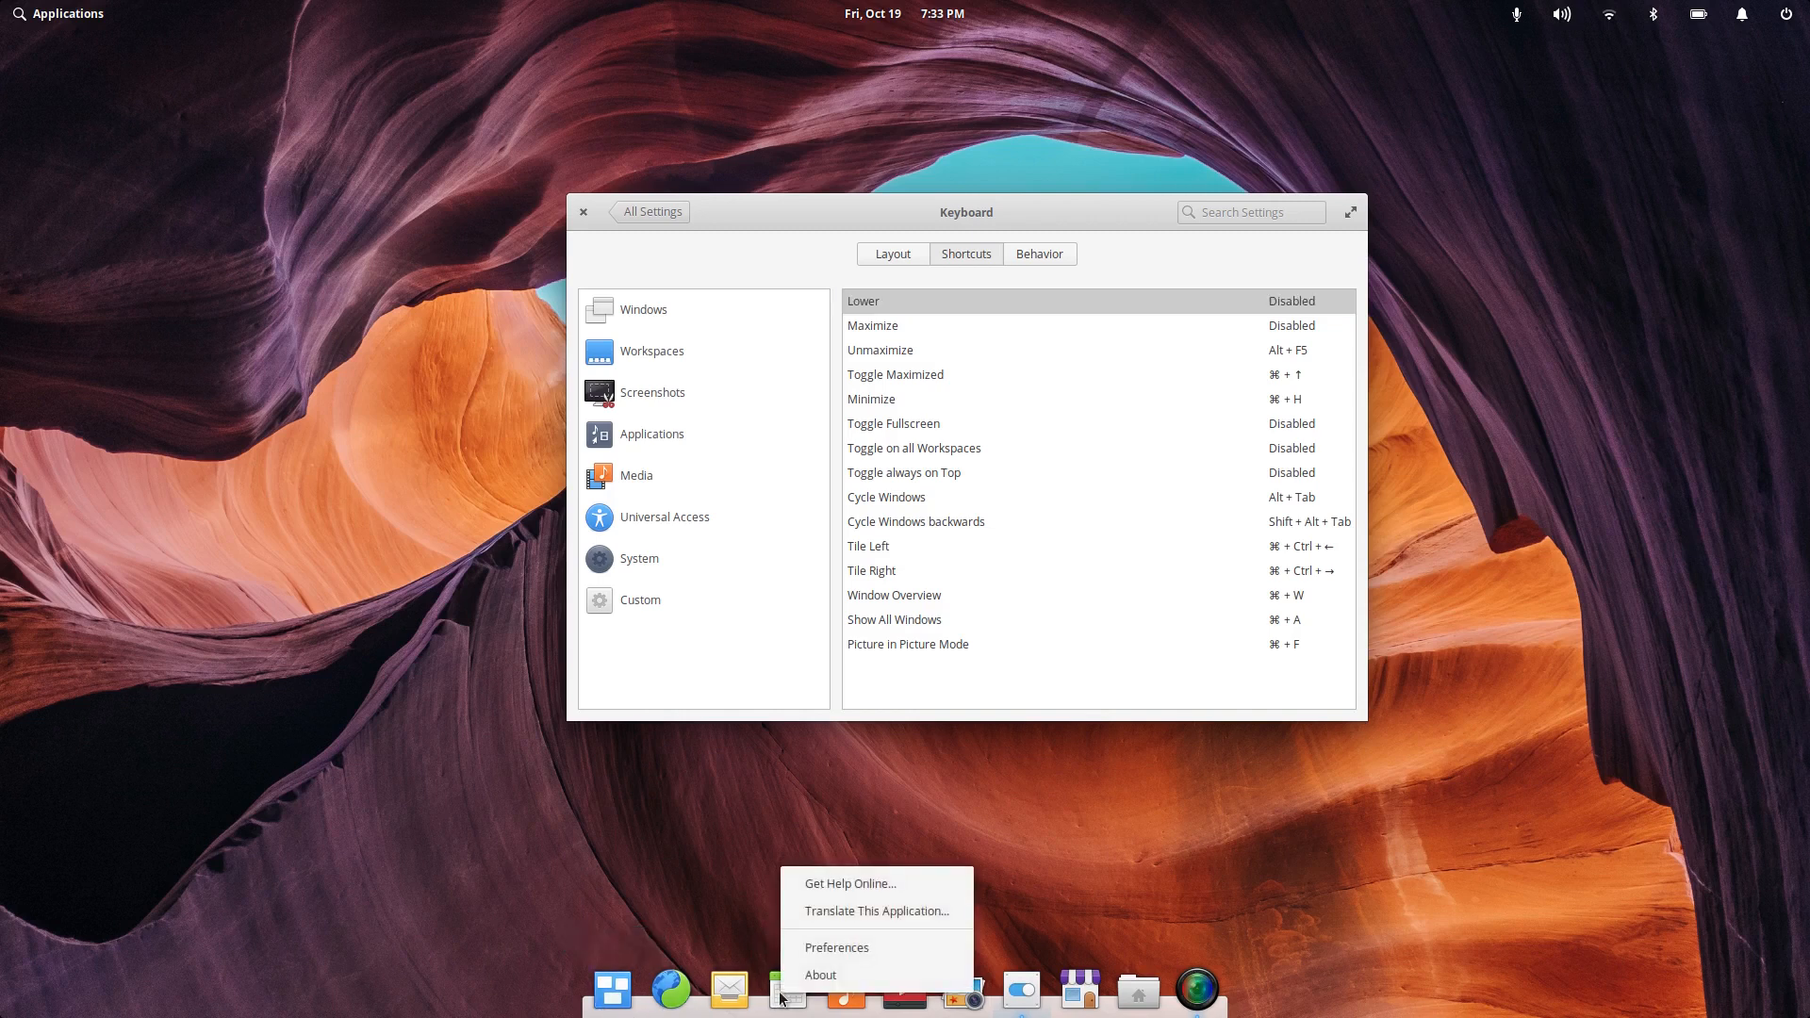
Step: Open the dock preferences, review the available themes and change the dock theme from Gtk+ to Transparent
left_click(886, 946)
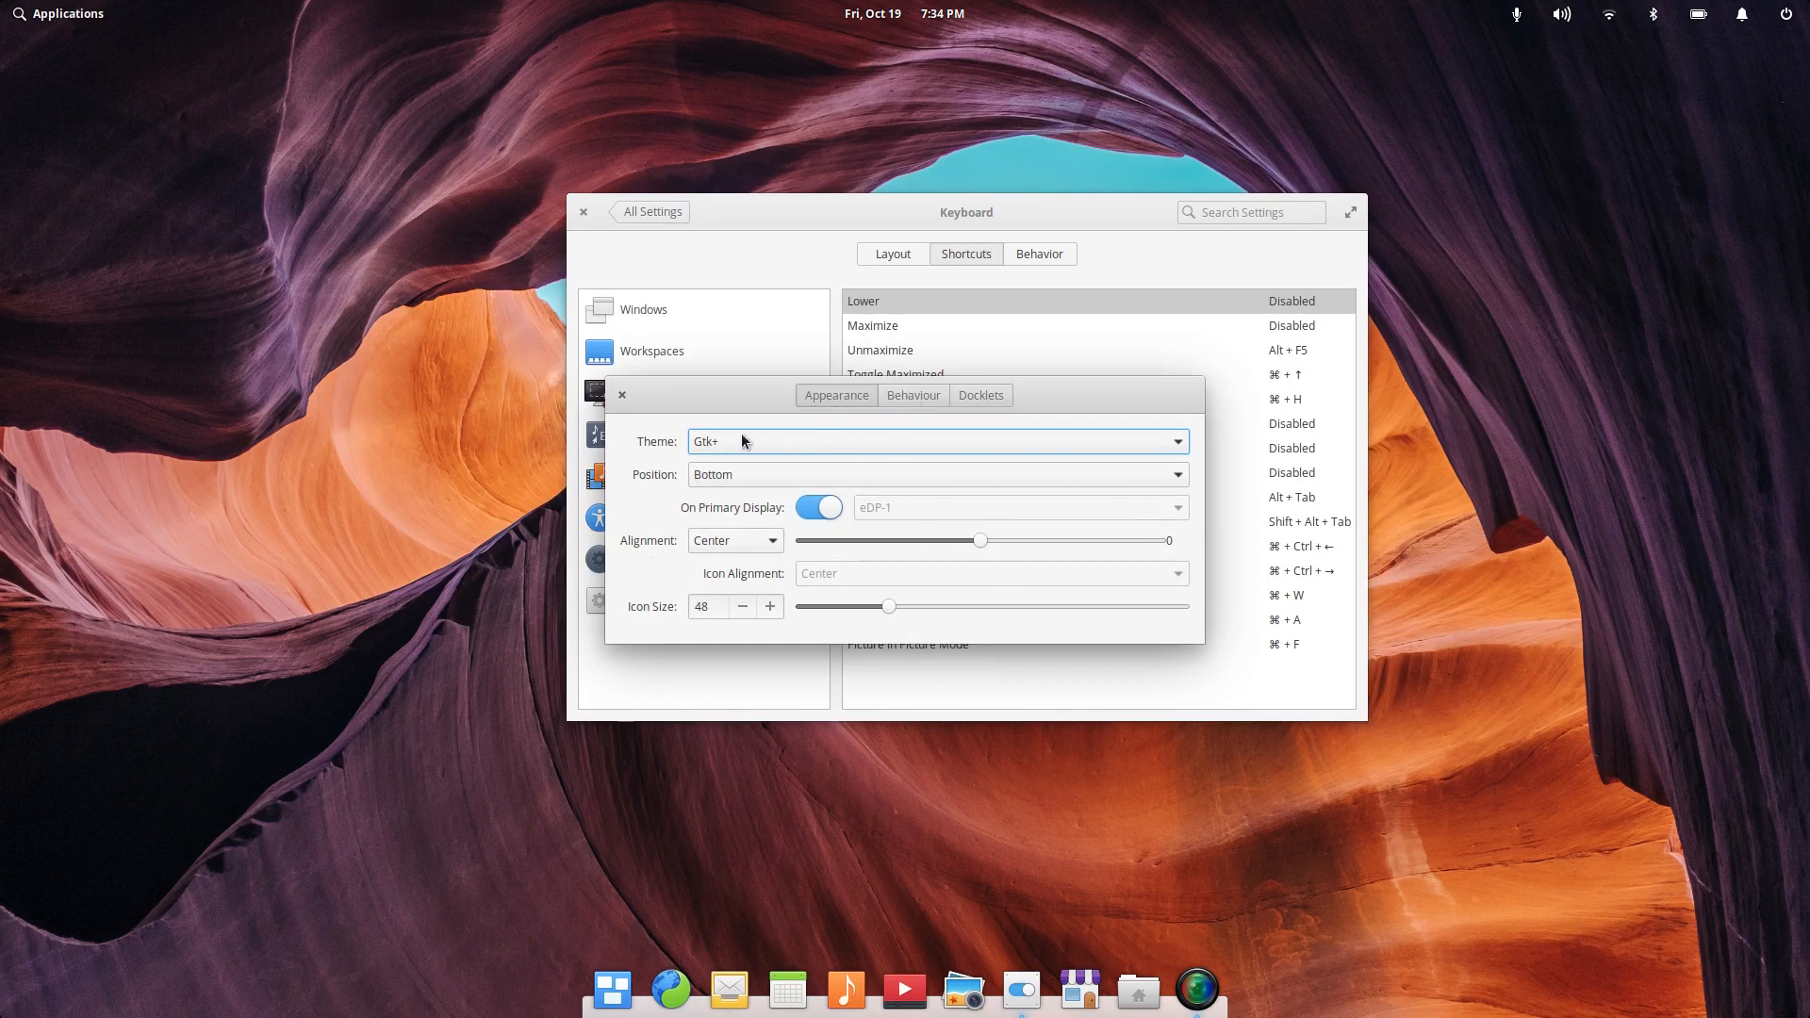
left_click(772, 449)
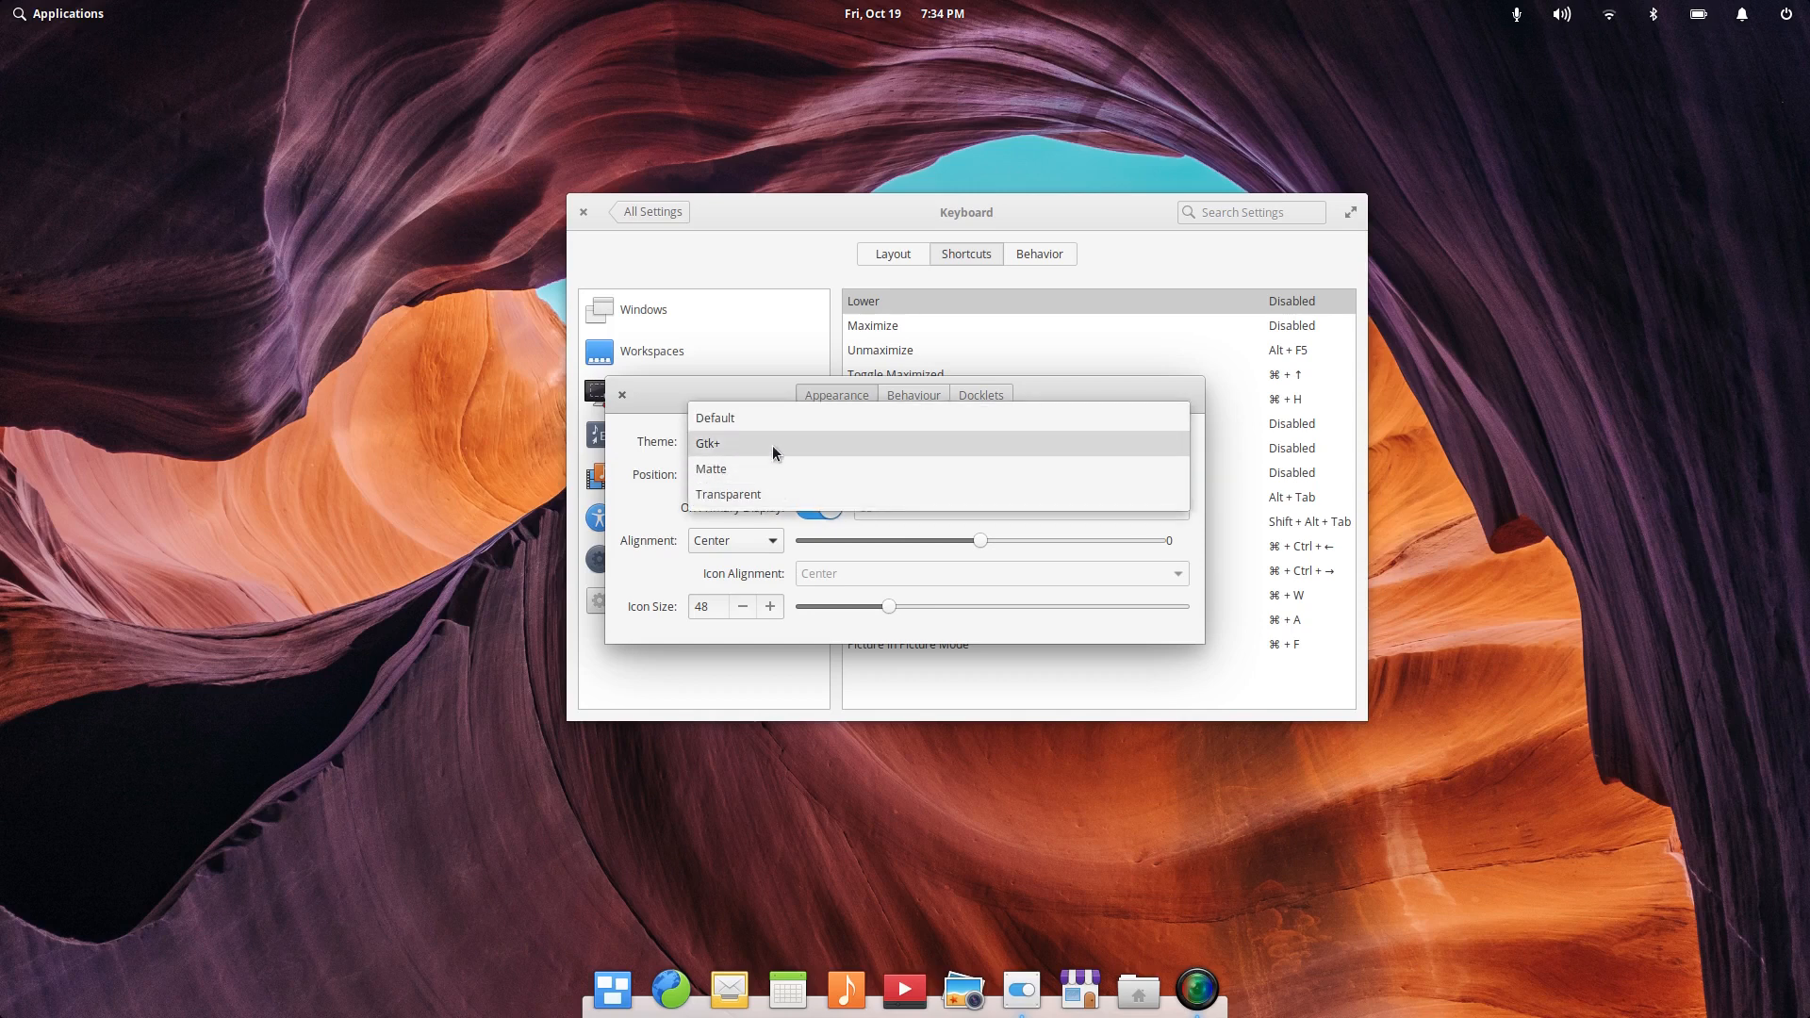
left_click(772, 444)
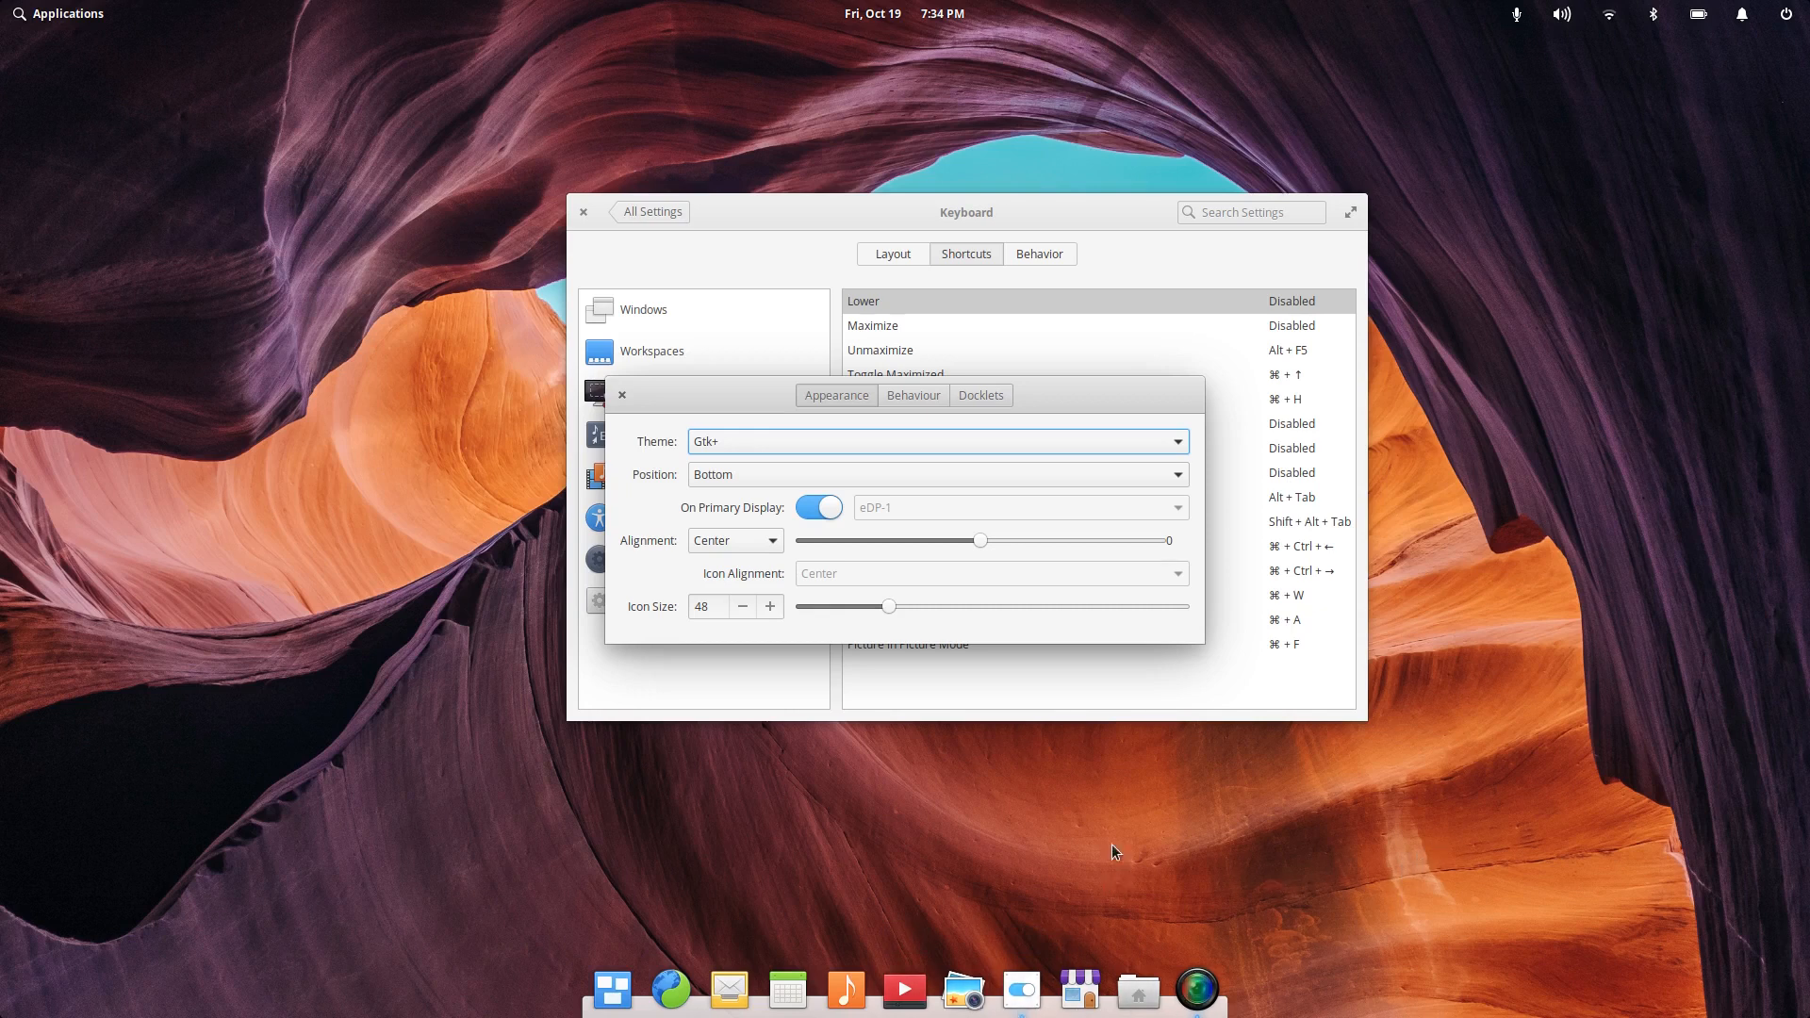
left_click(760, 442)
left_click(743, 483)
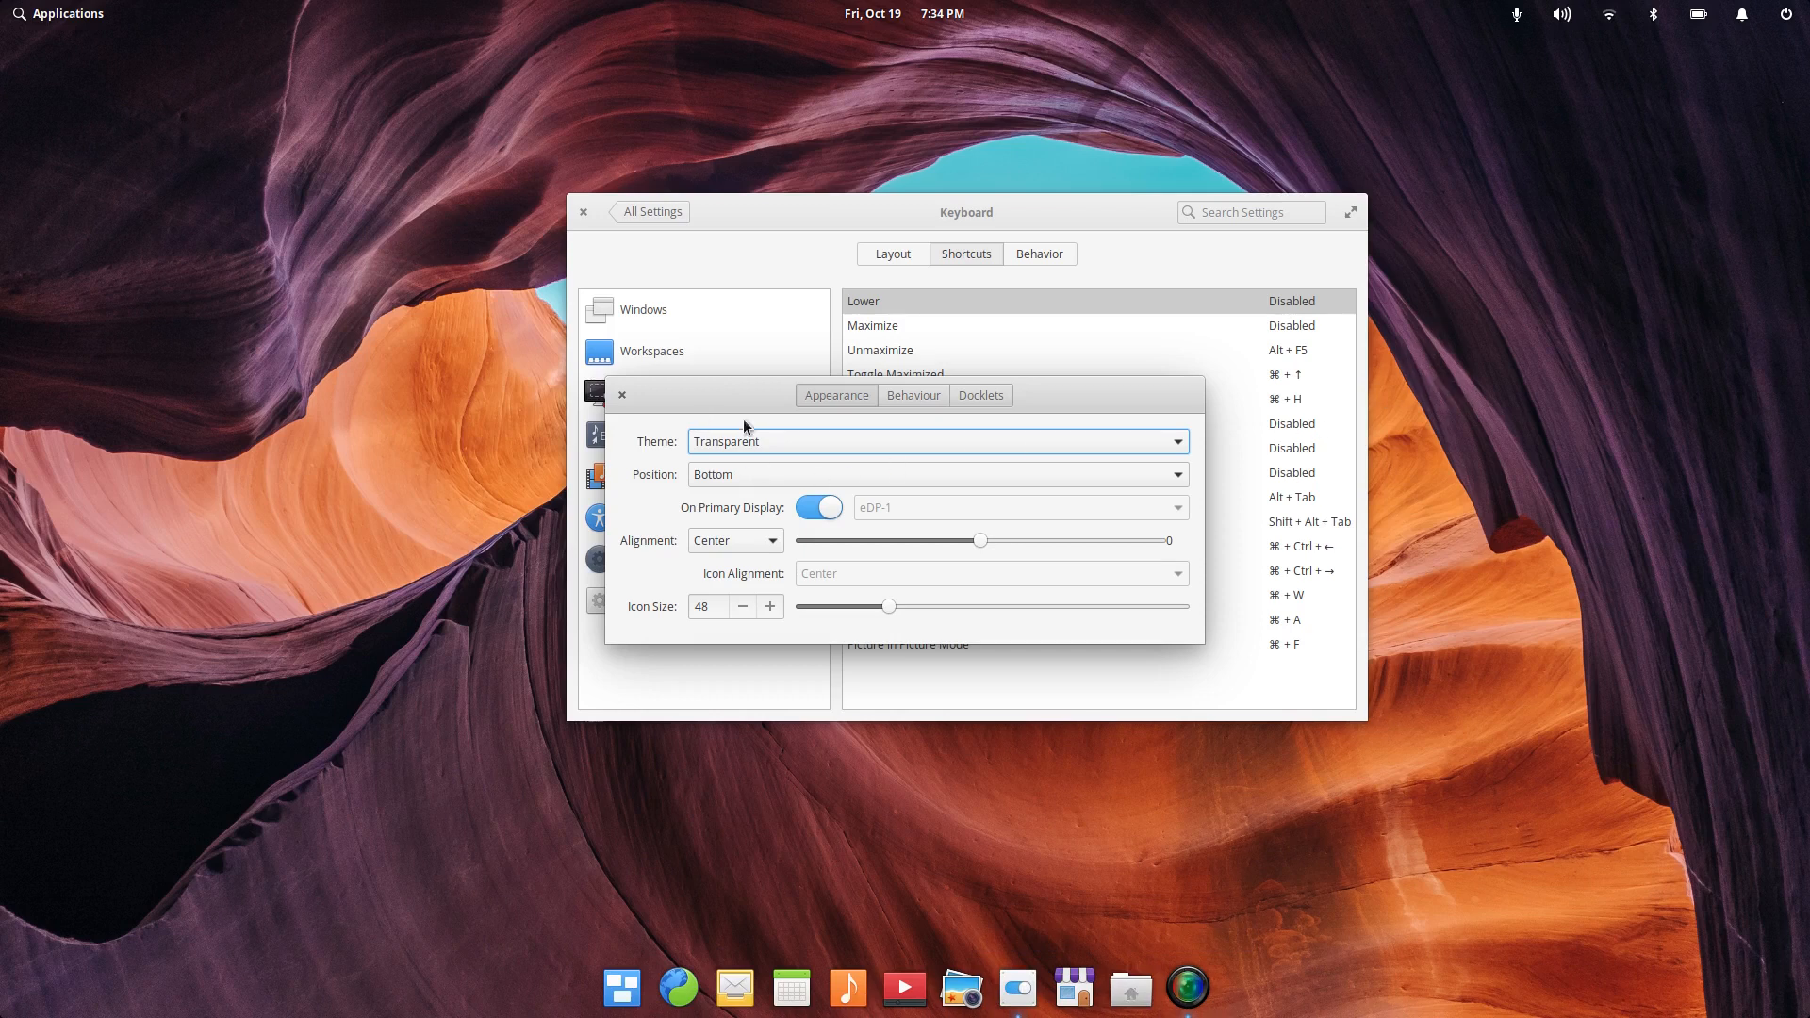
Step: Add the Desktop docklet to the dock between Music and Videos and use it to hide the Files and Keyboard windows
left_click(982, 396)
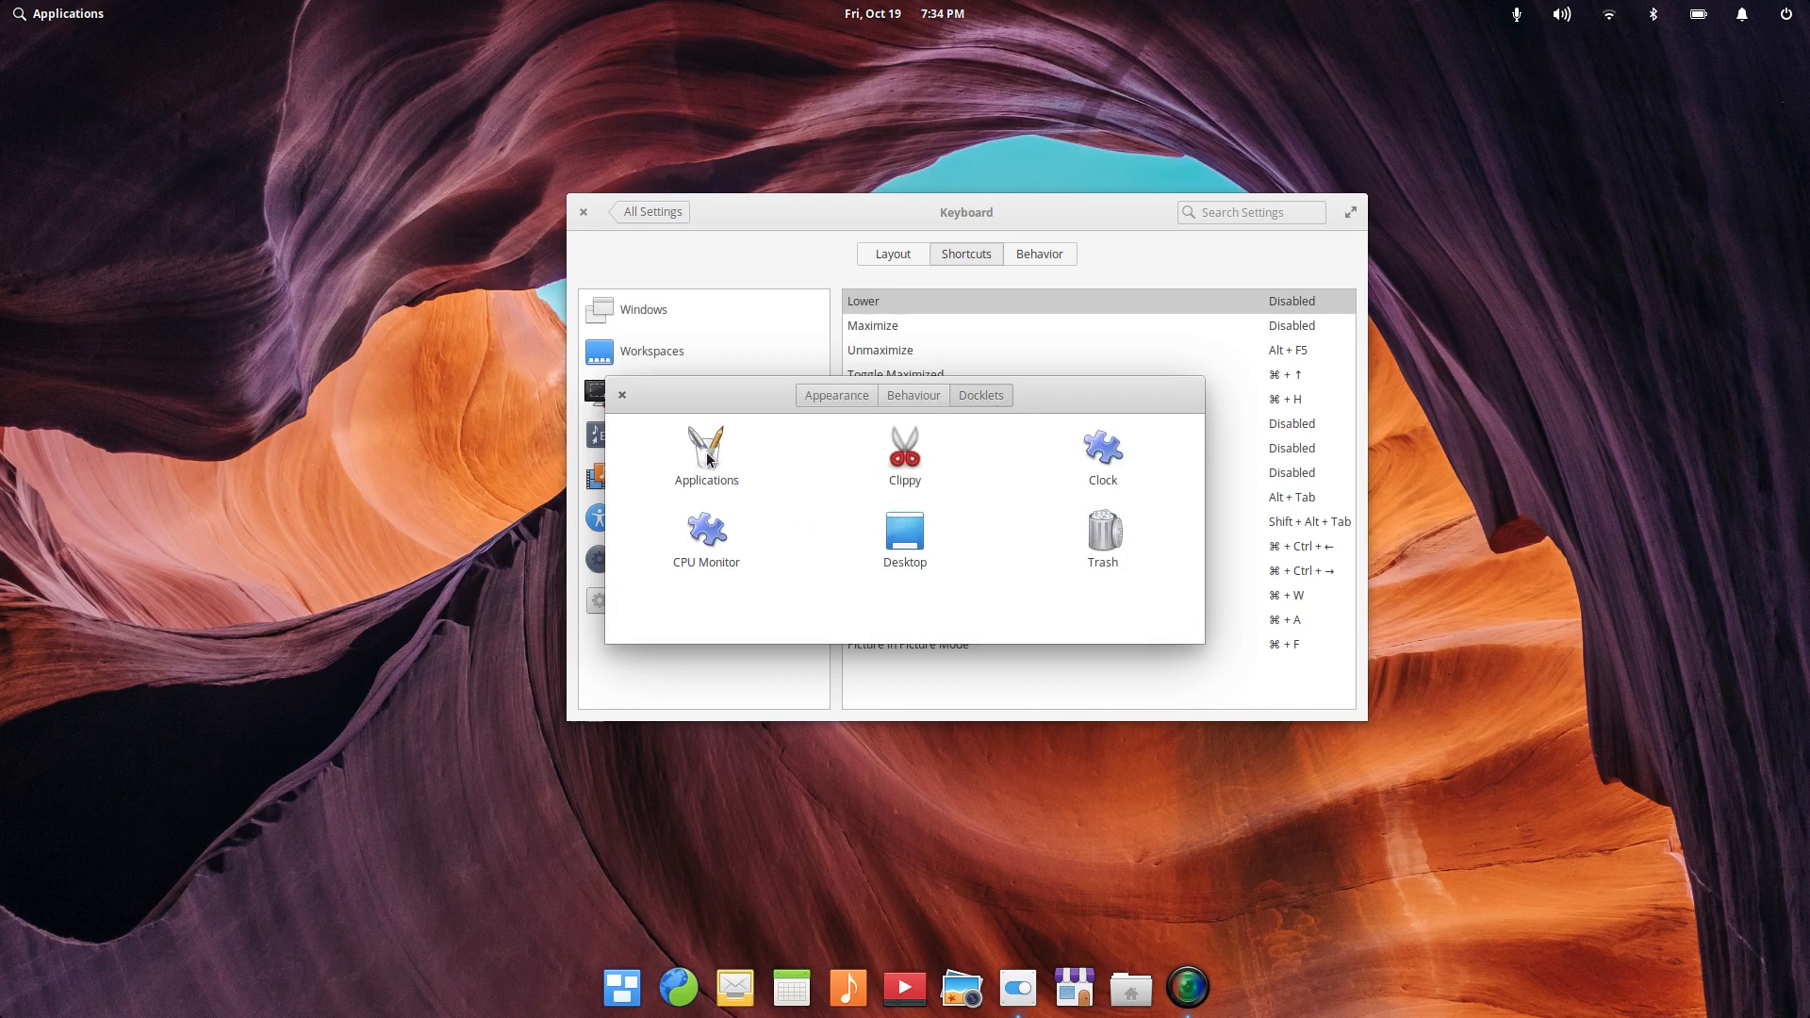
left_click_drag(907, 537, 875, 992)
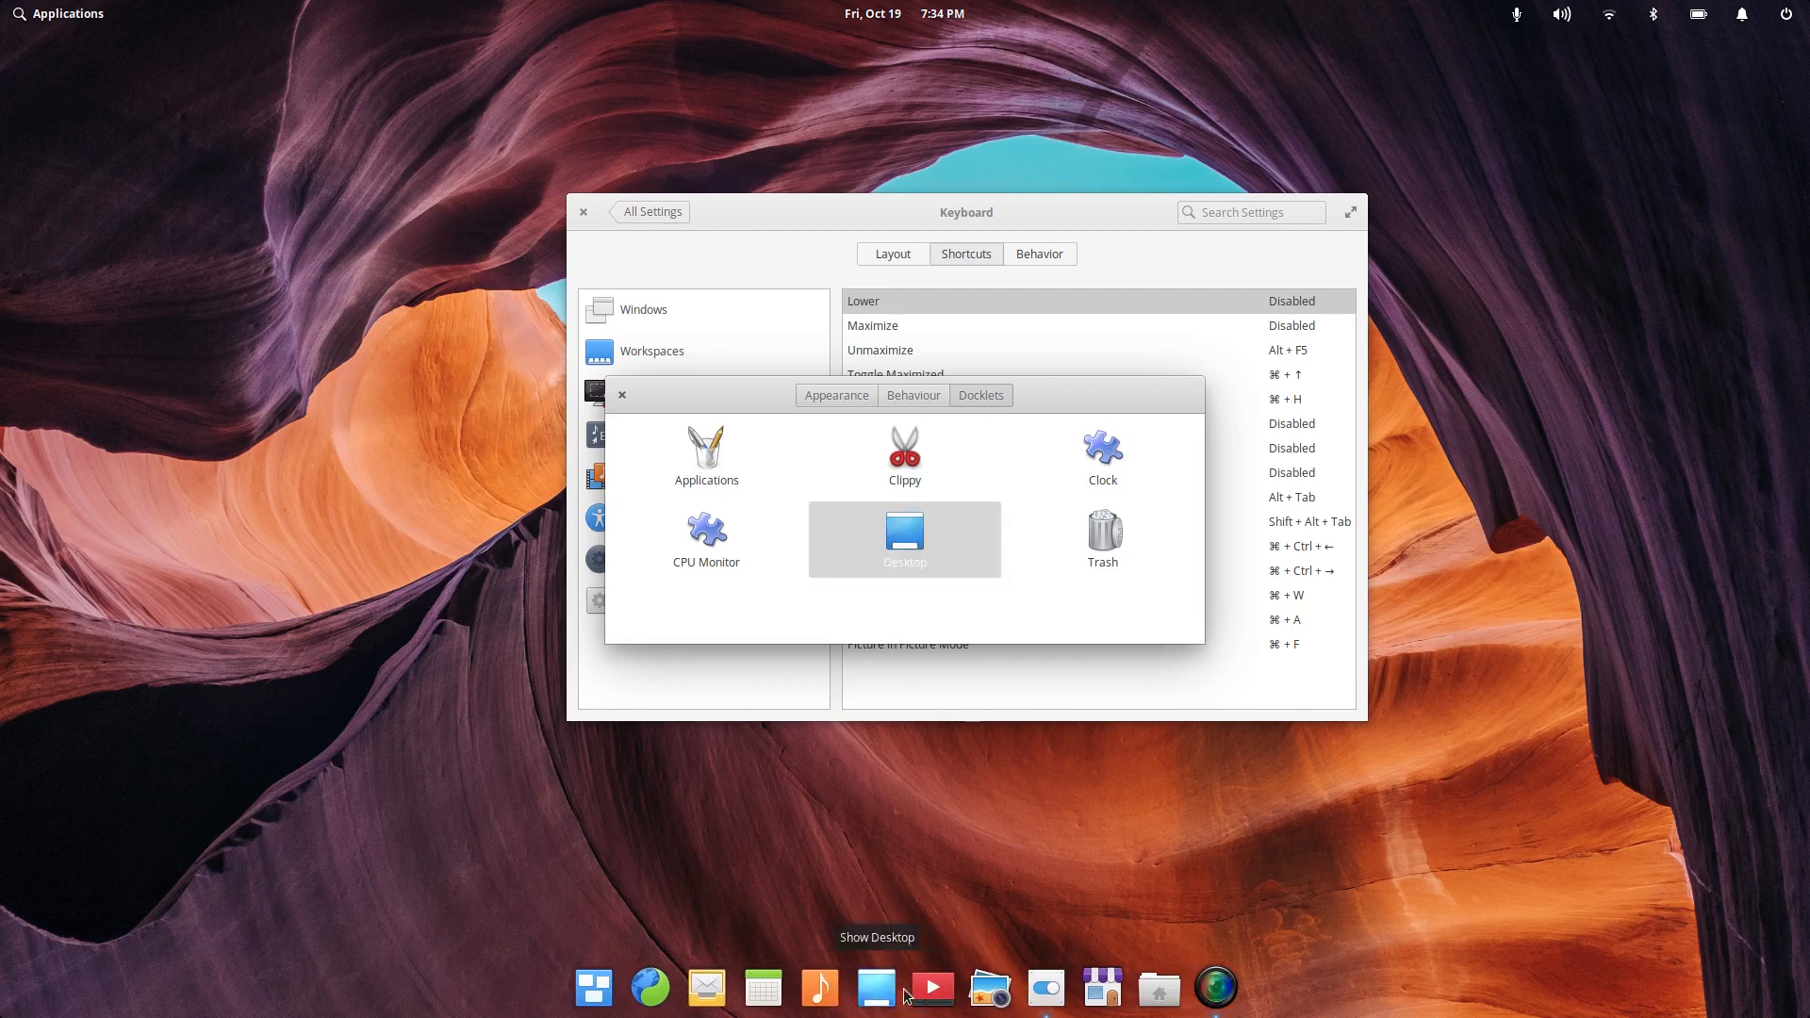
left_click(1155, 995)
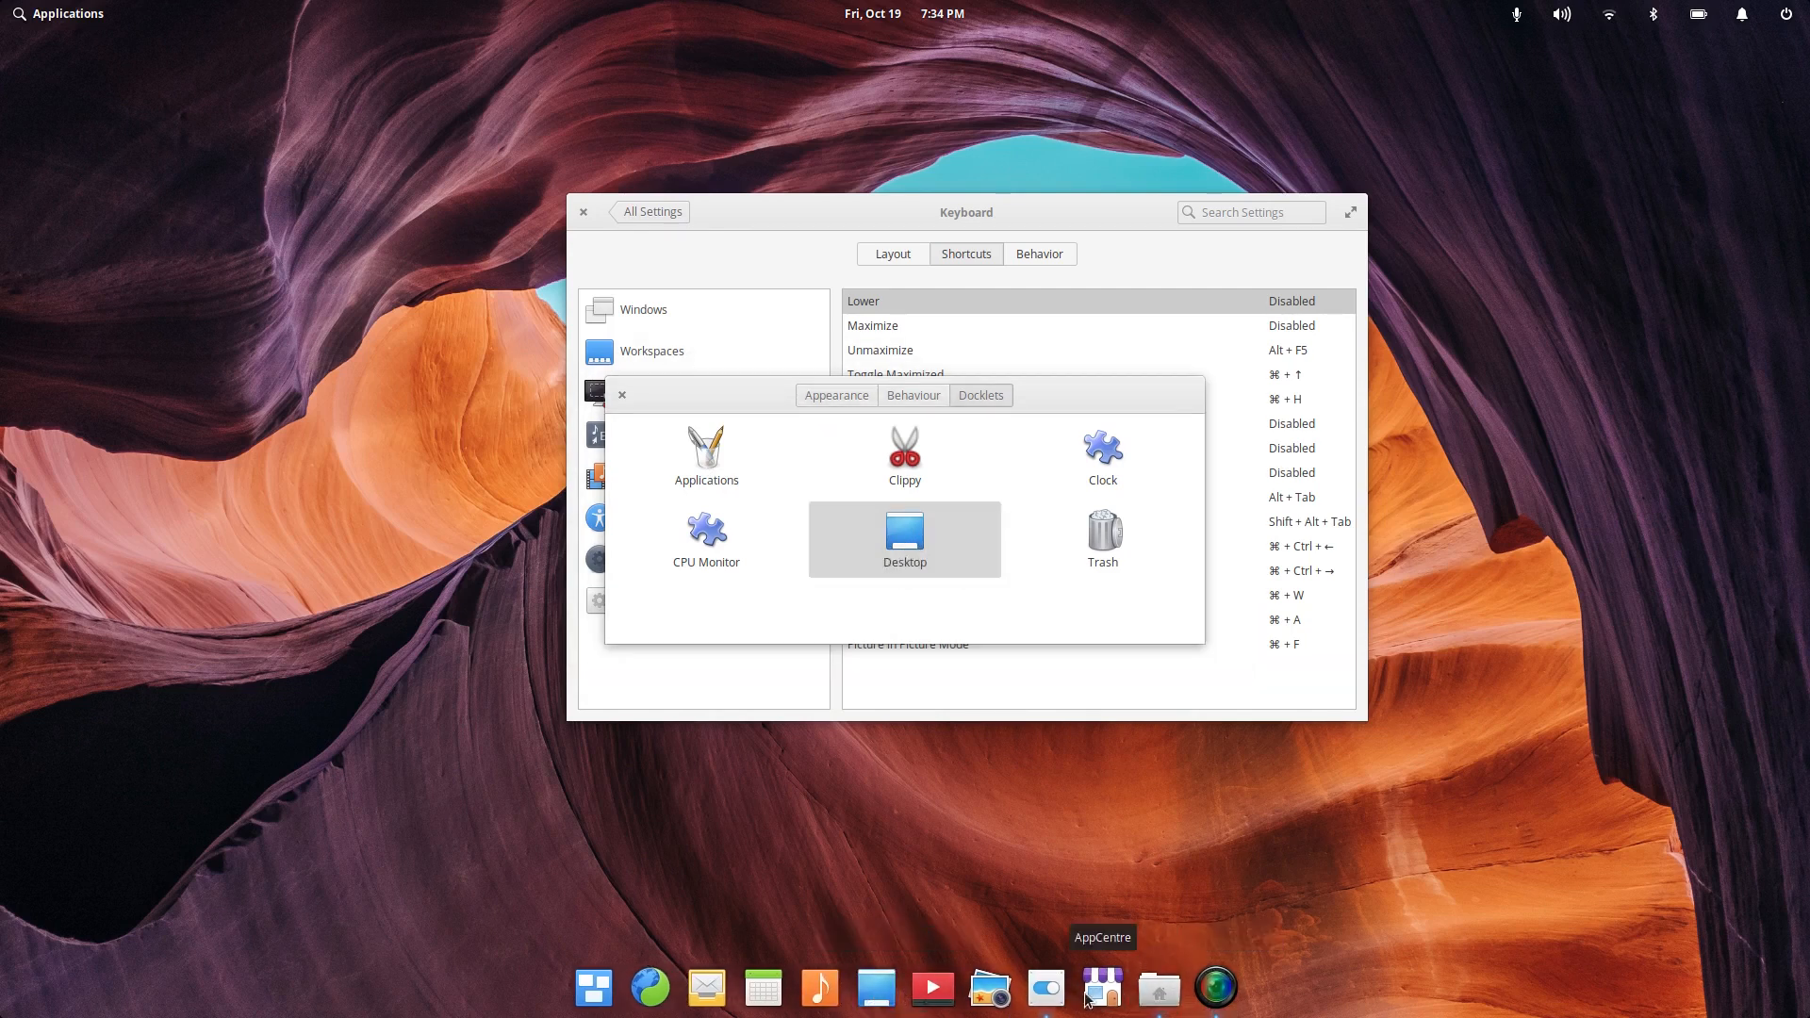
left_click(1046, 990)
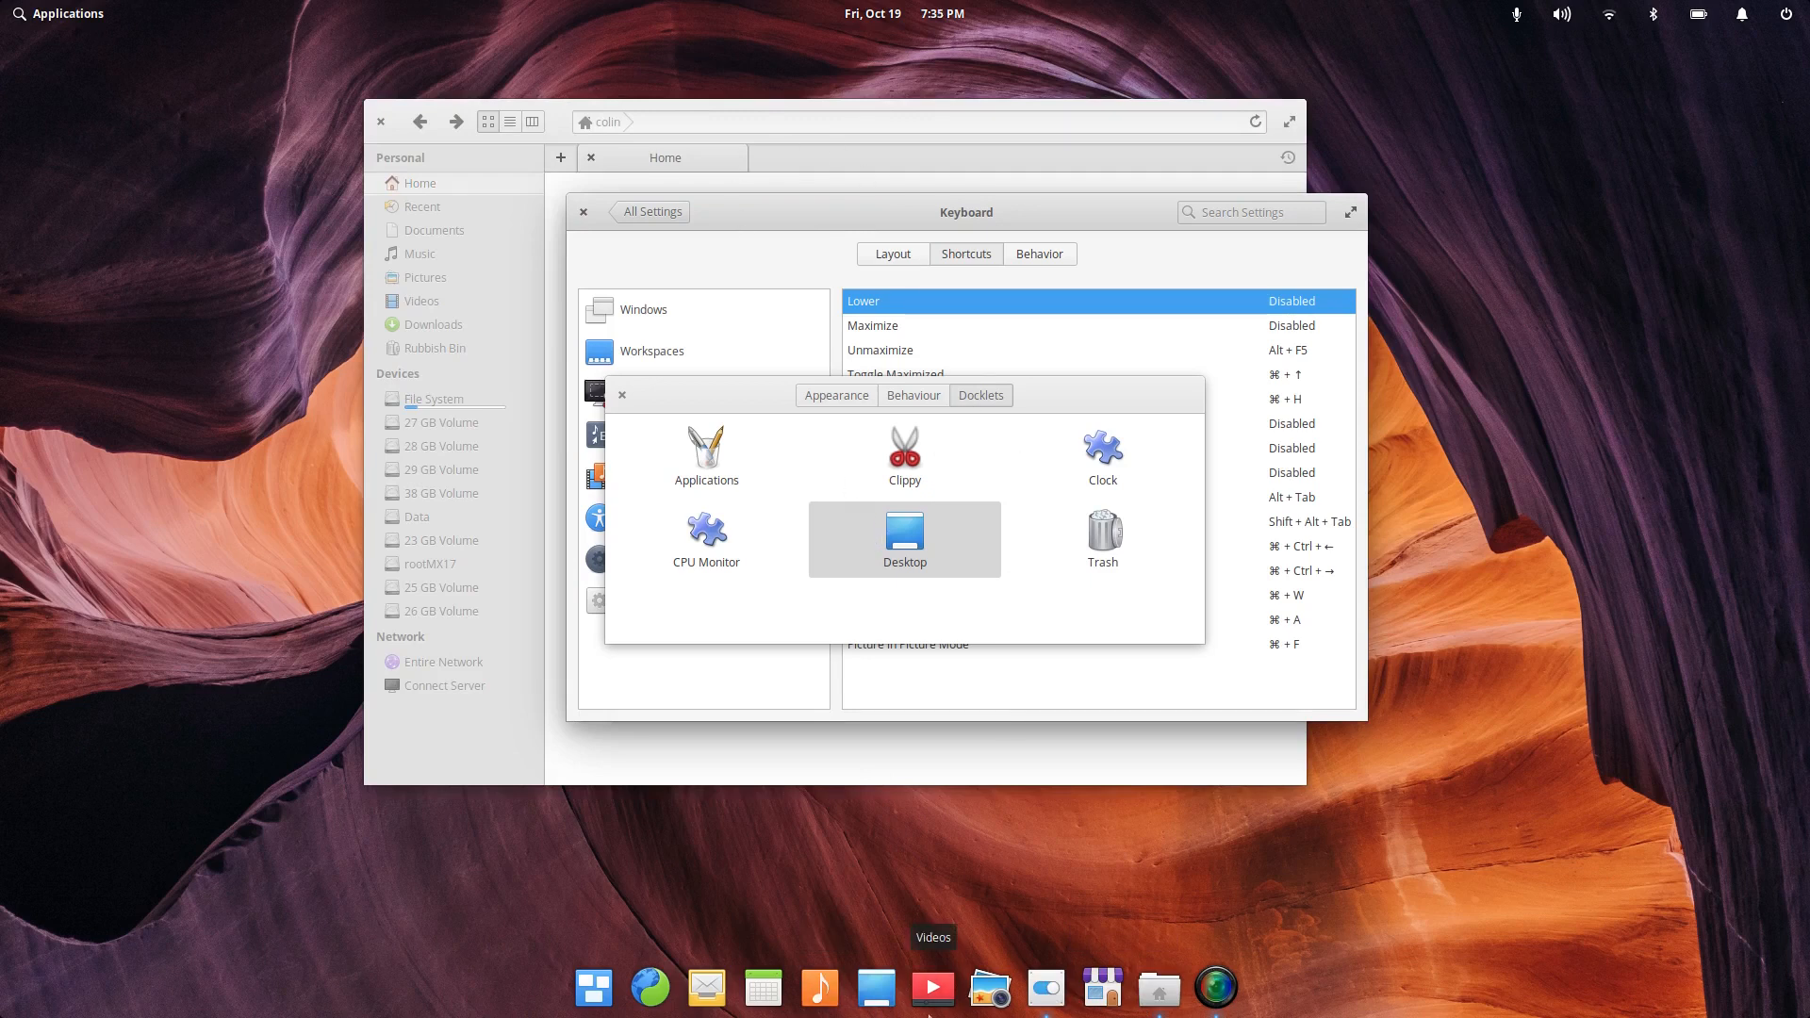
left_click(877, 987)
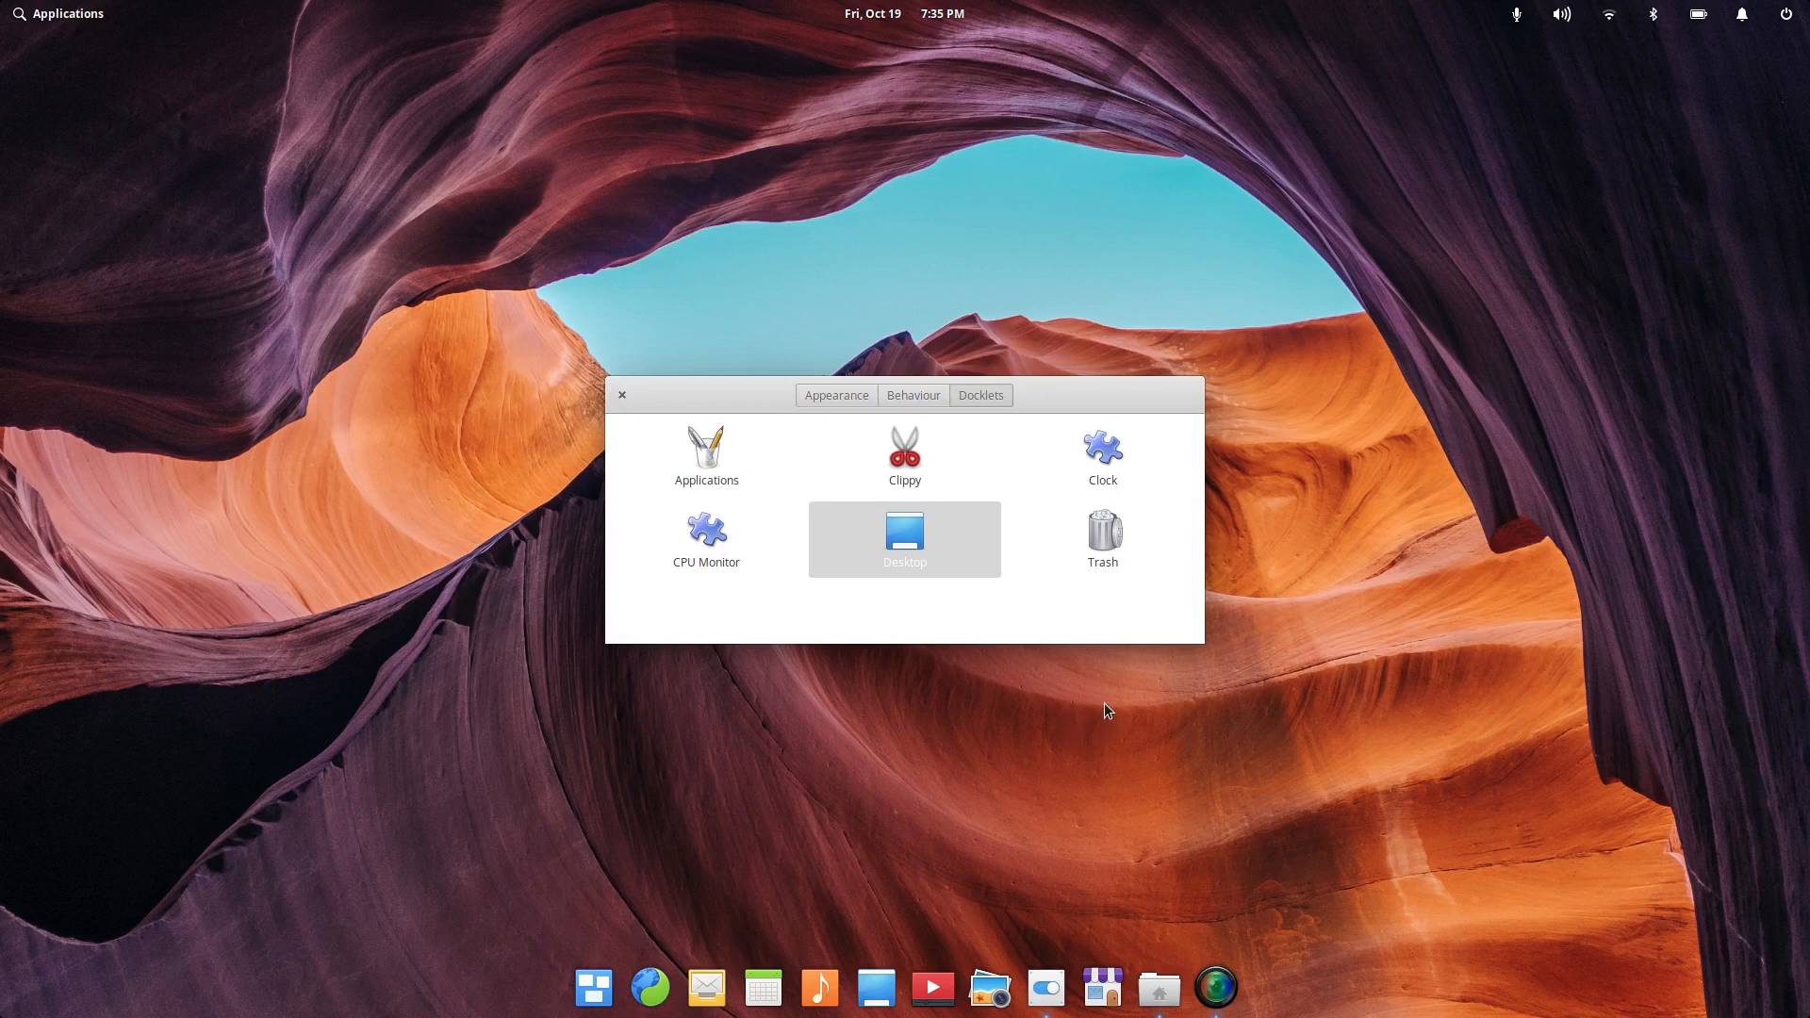
Step: Try out the Applications docklet's category menu in the dock beside Music, and remove the docklet again
left_click_drag(707, 459, 849, 997)
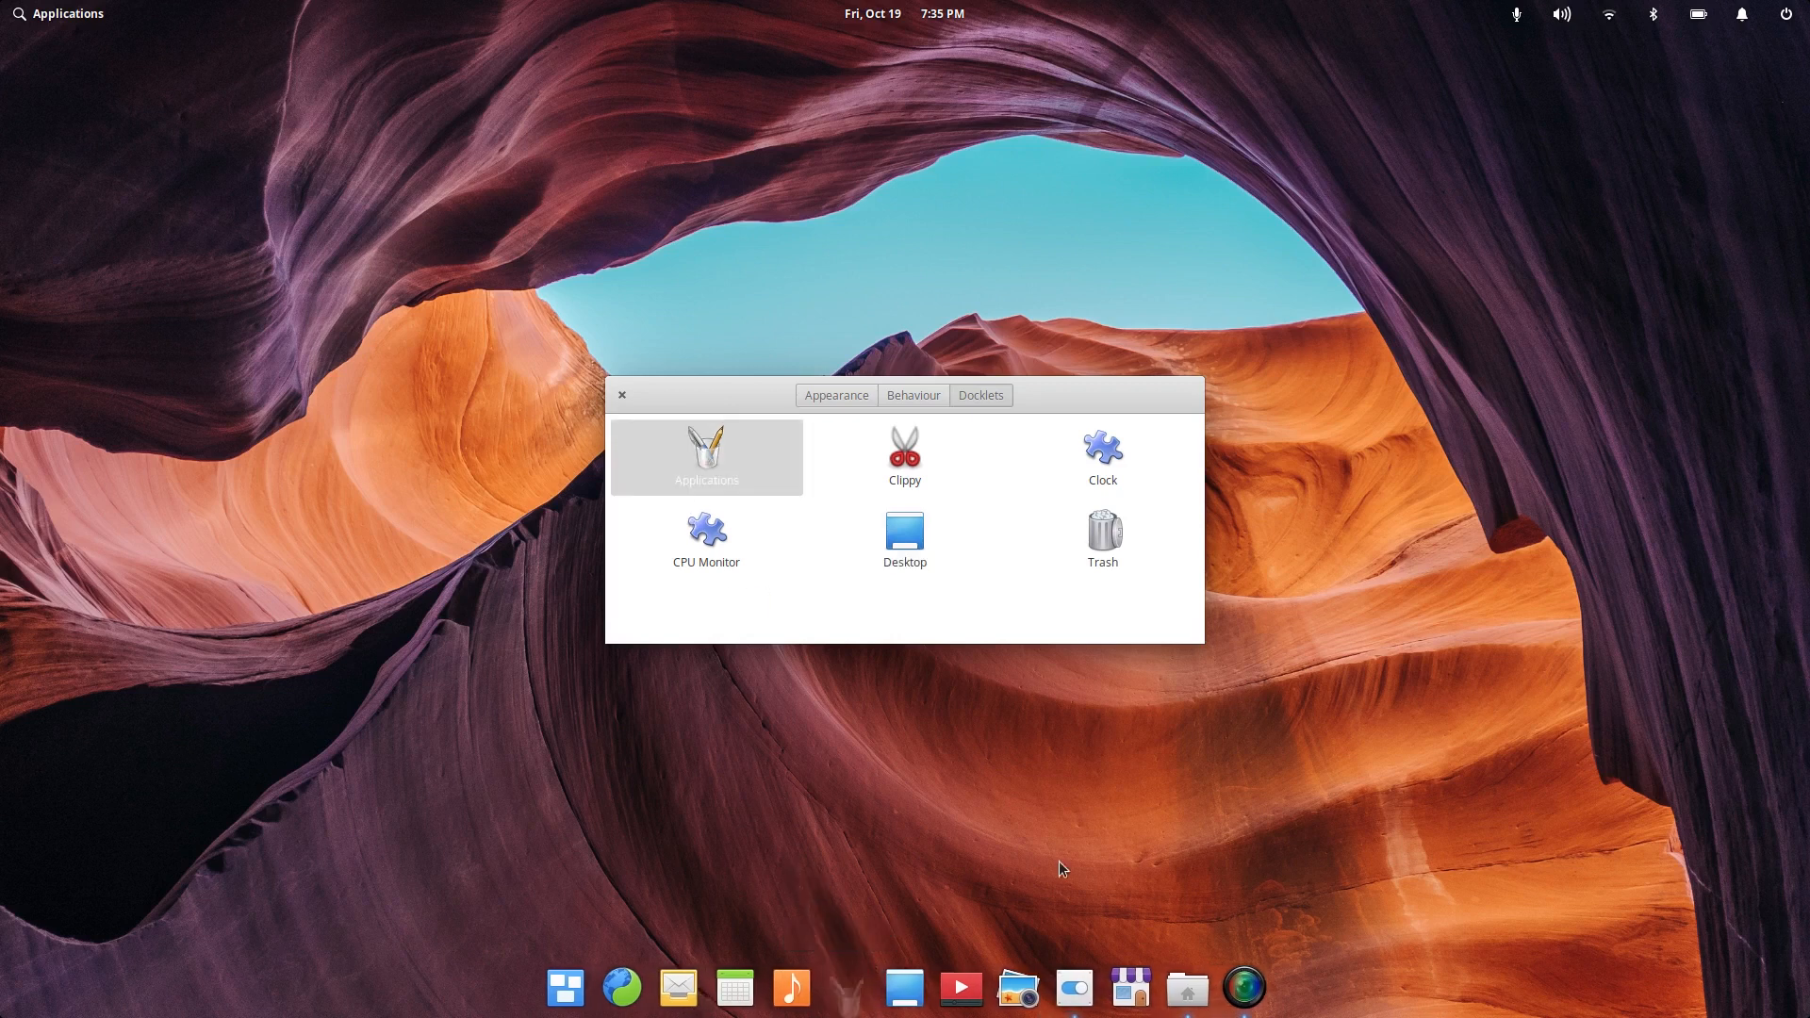
left_click(852, 991)
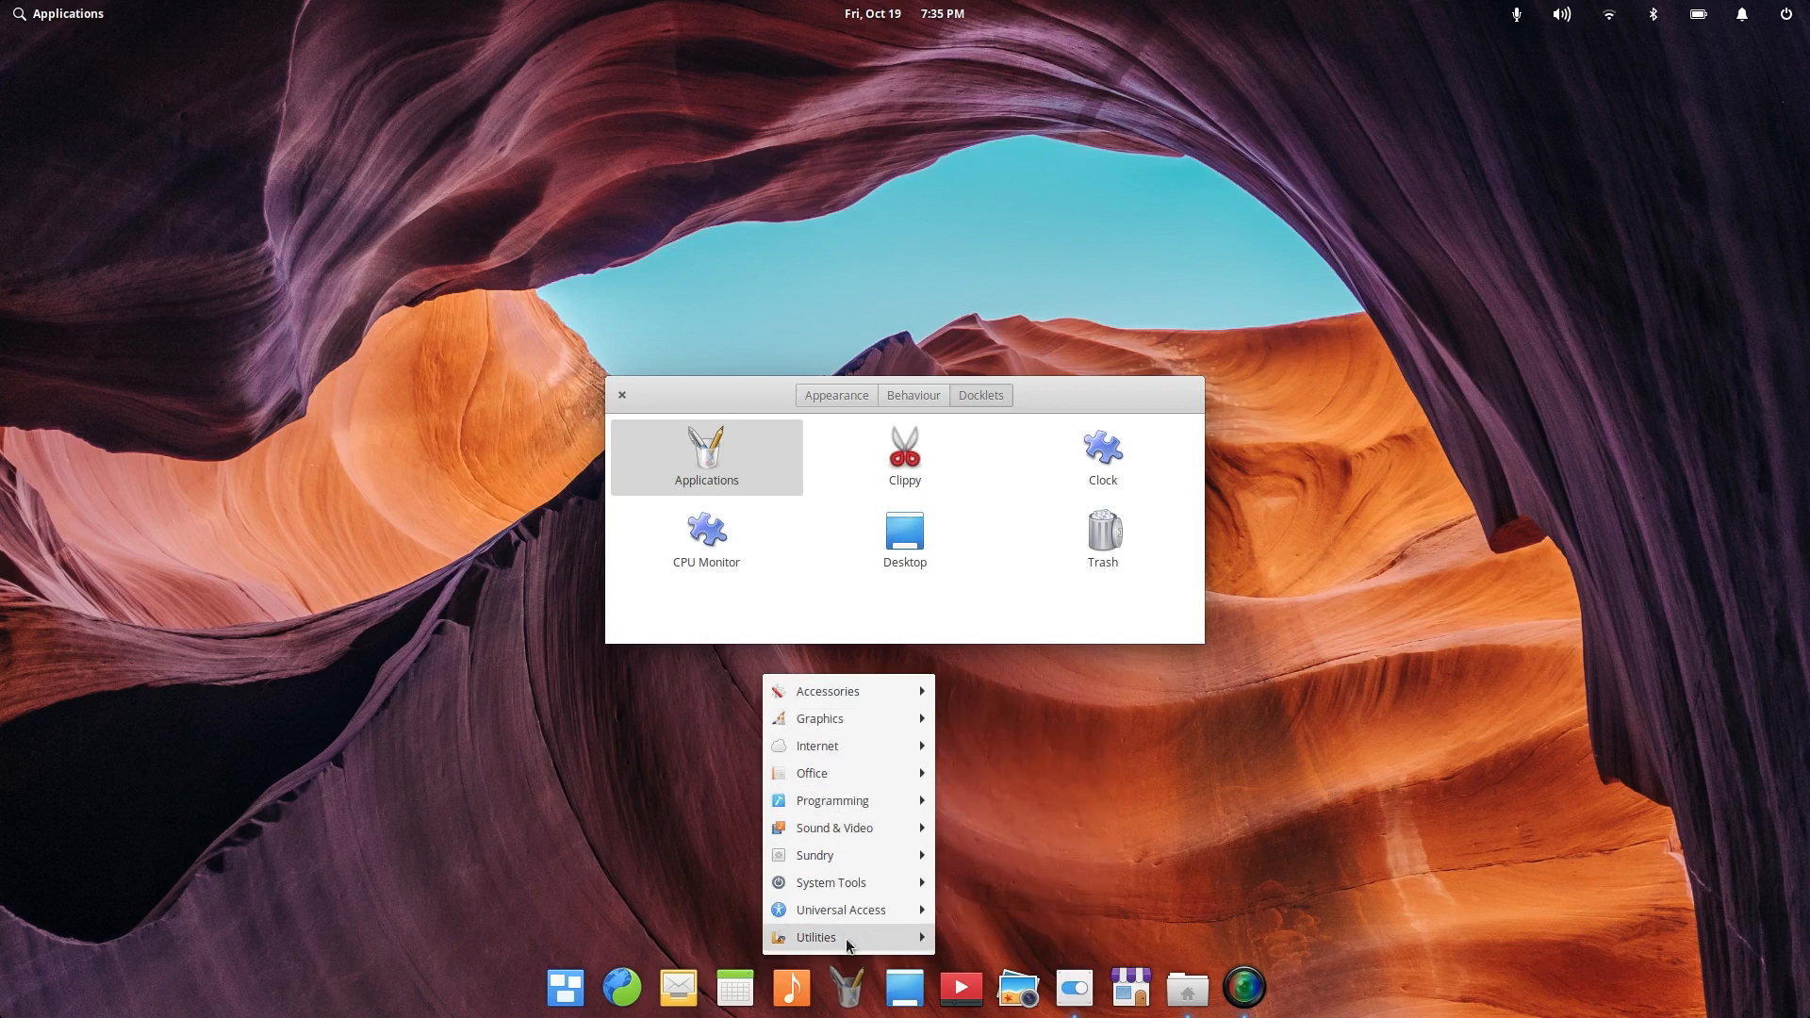
left_click(1083, 756)
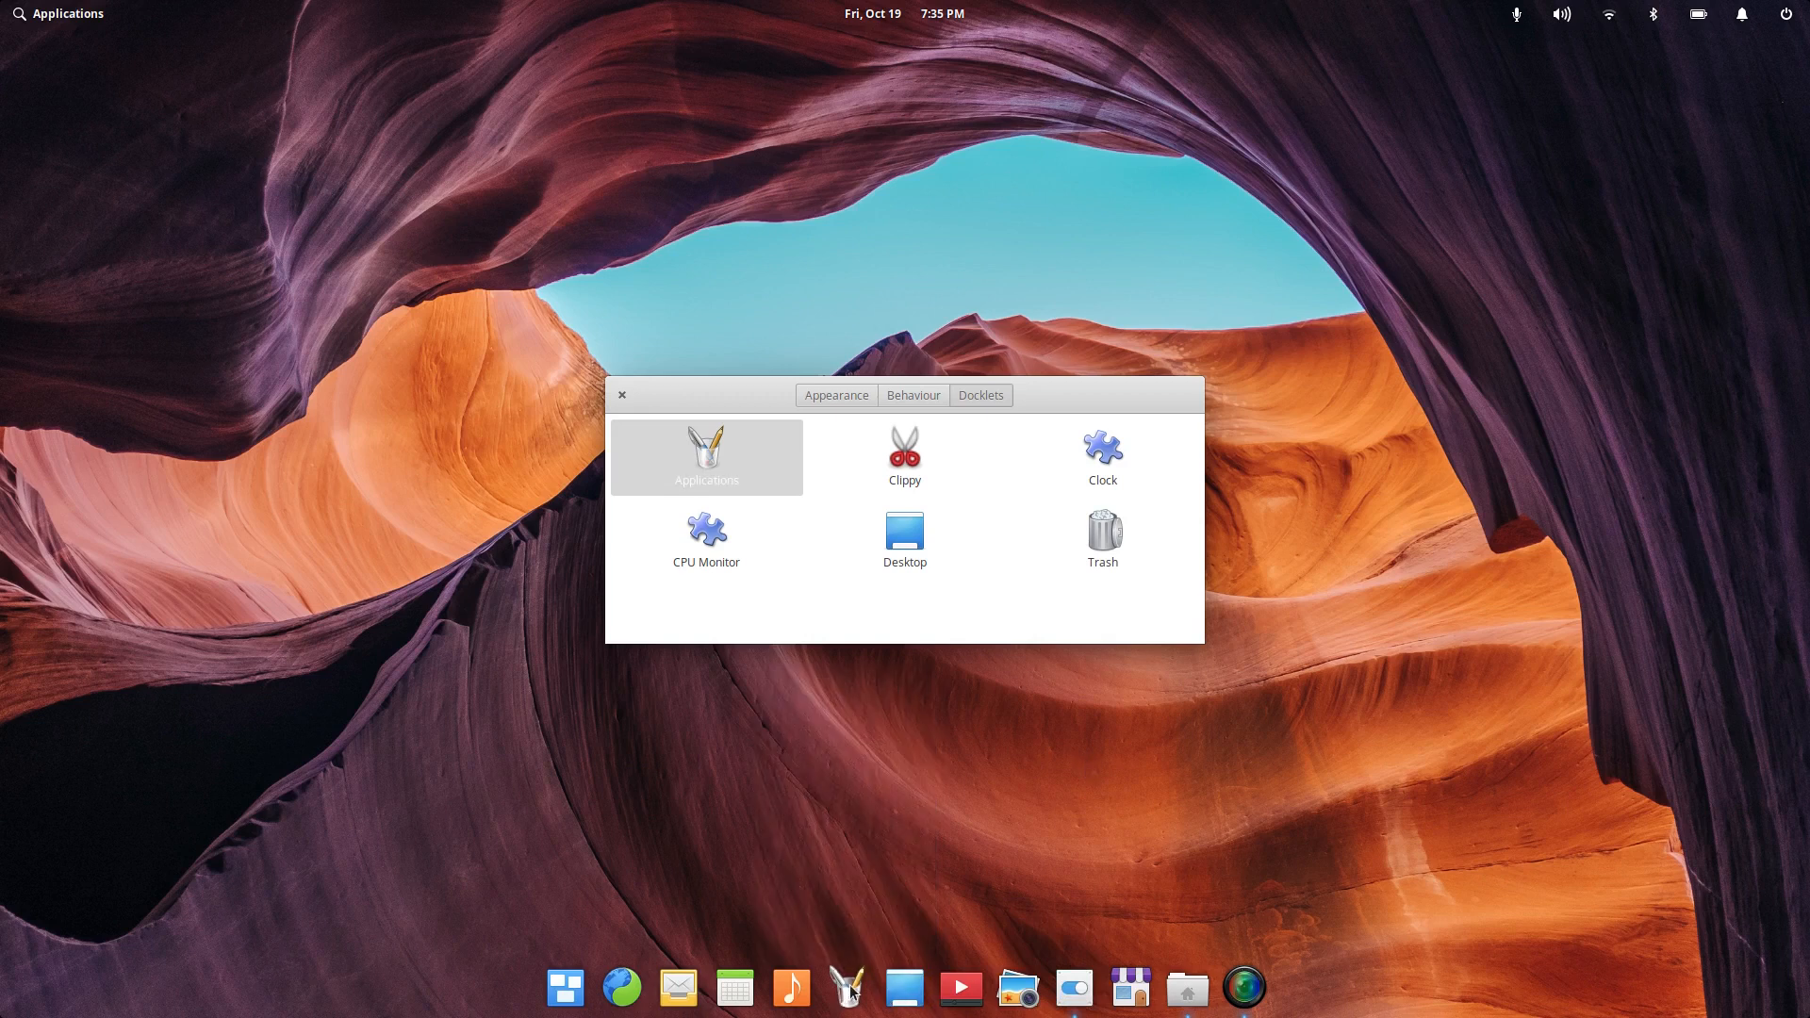
left_click(850, 988)
mouse_move(853, 935)
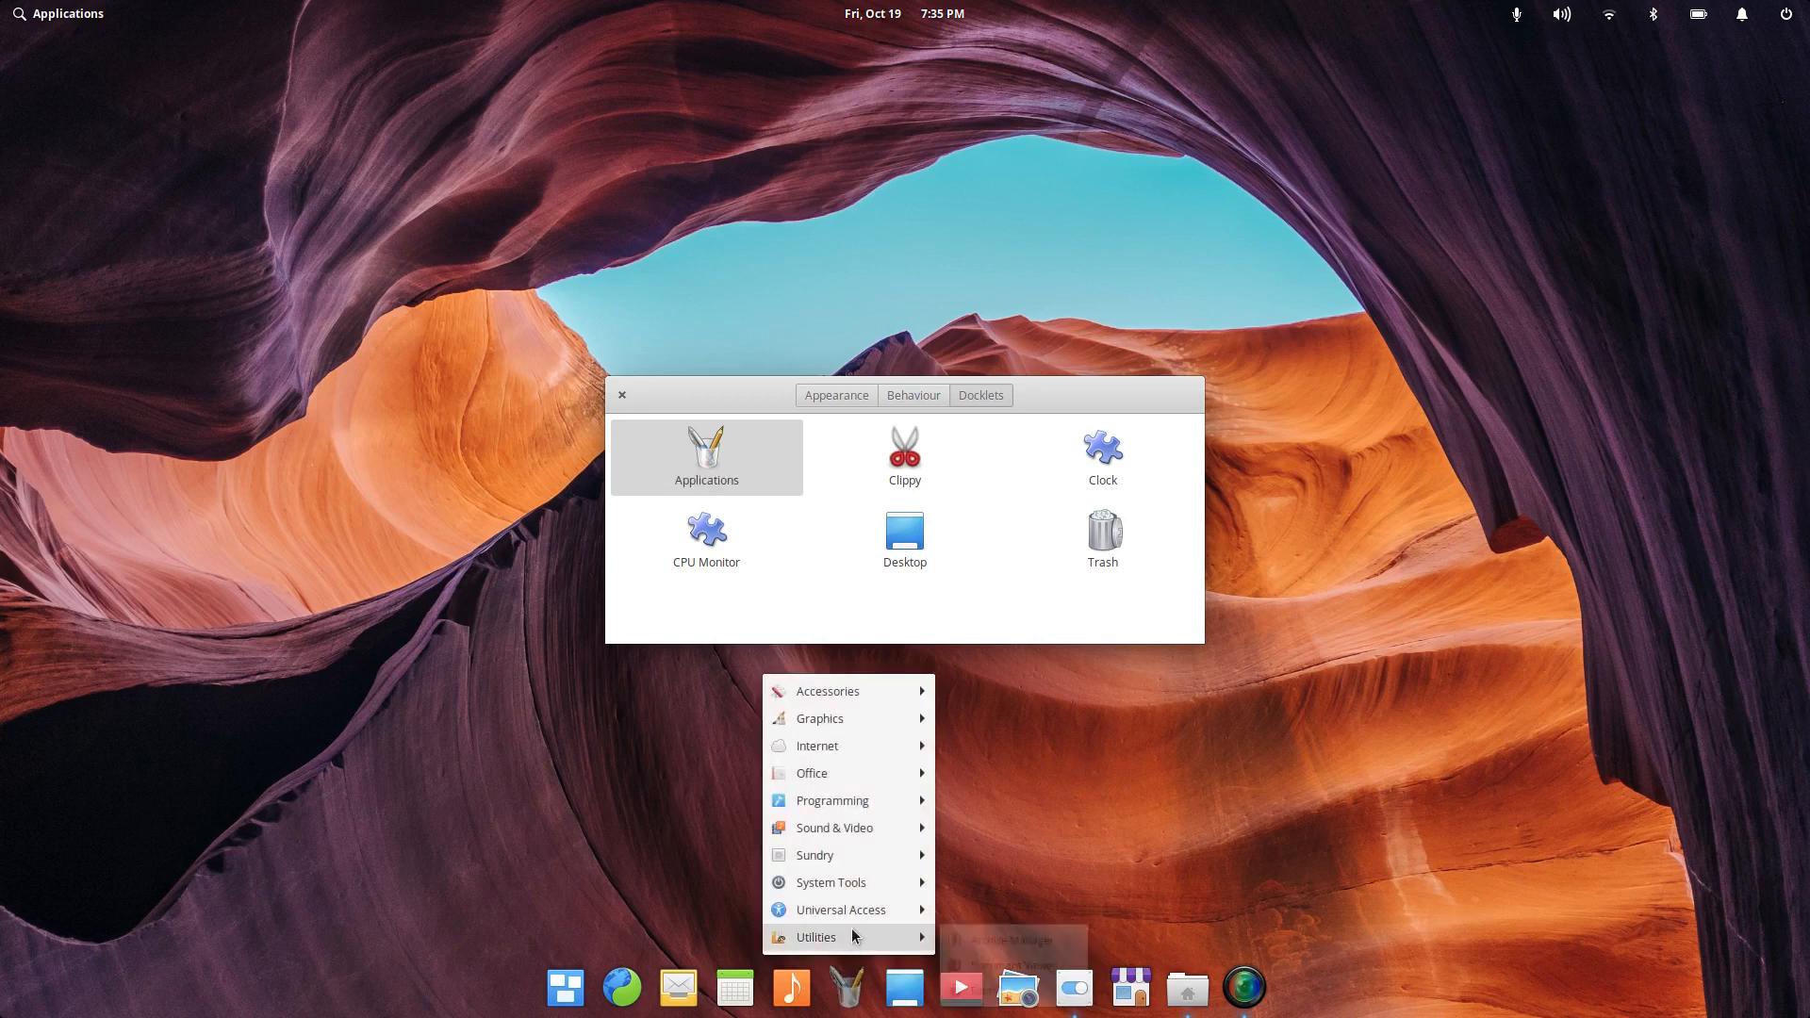
left_click(1134, 791)
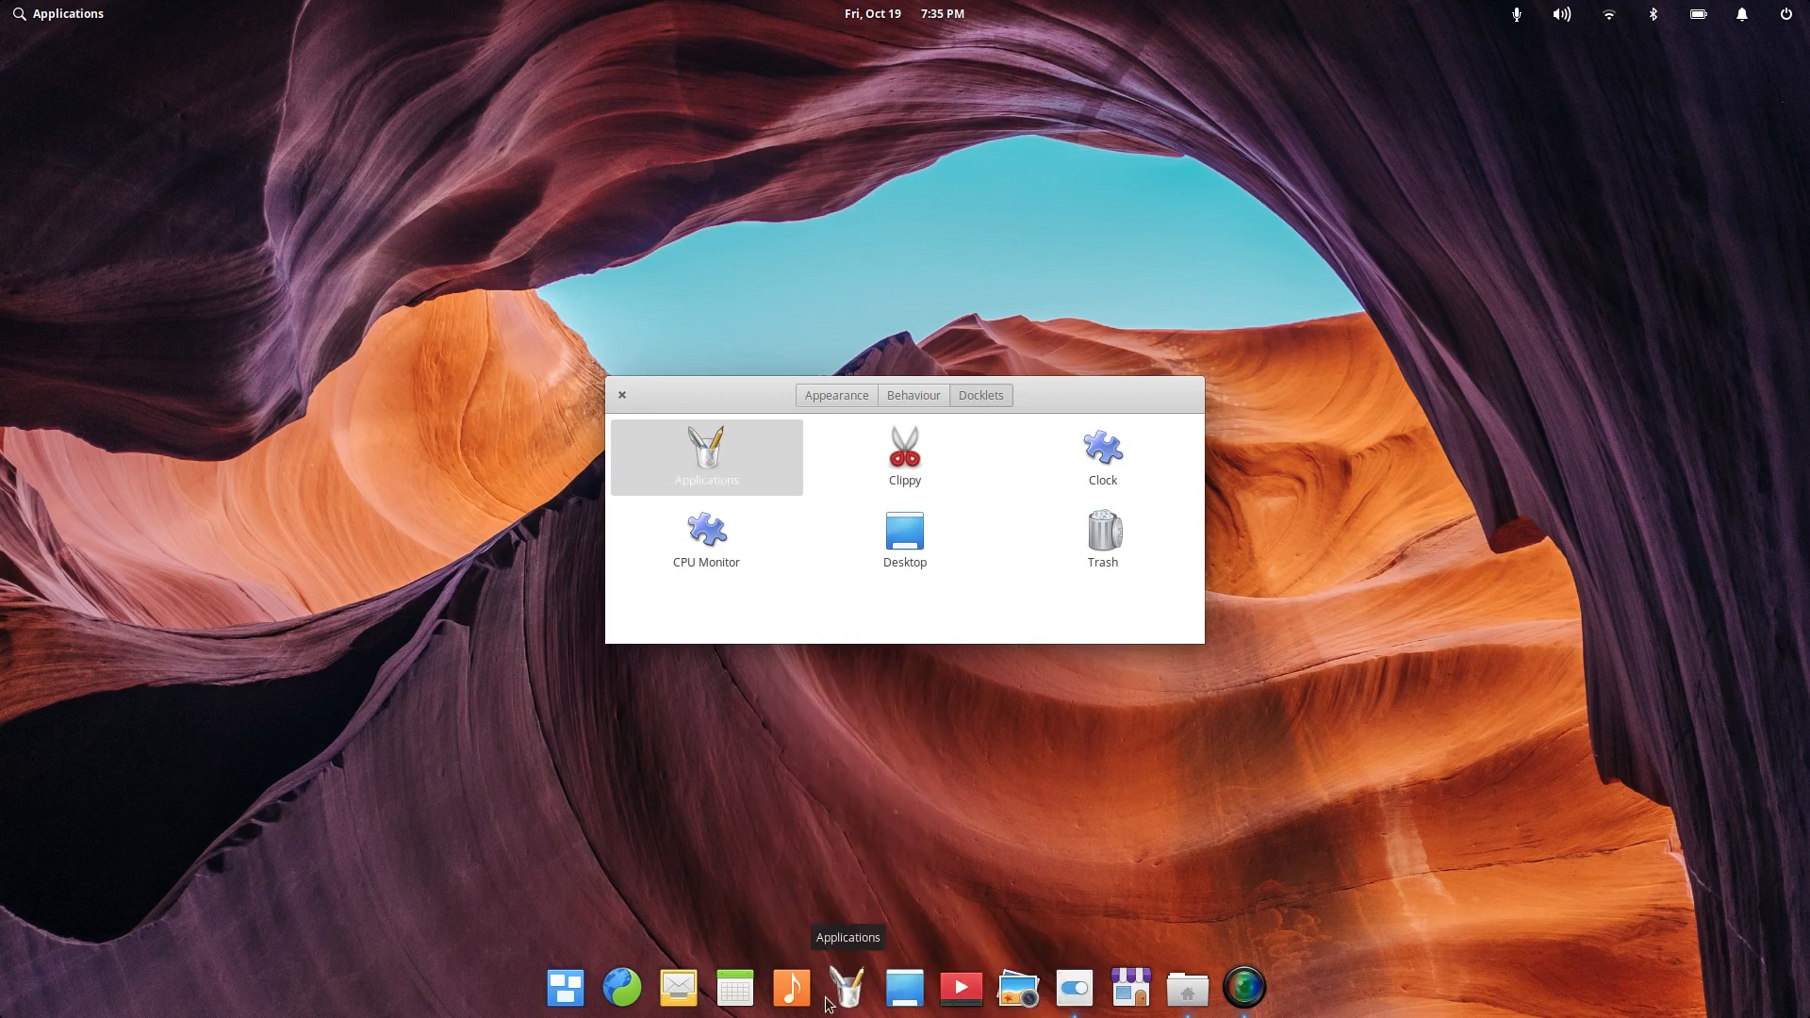
left_click_drag(846, 988, 453, 754)
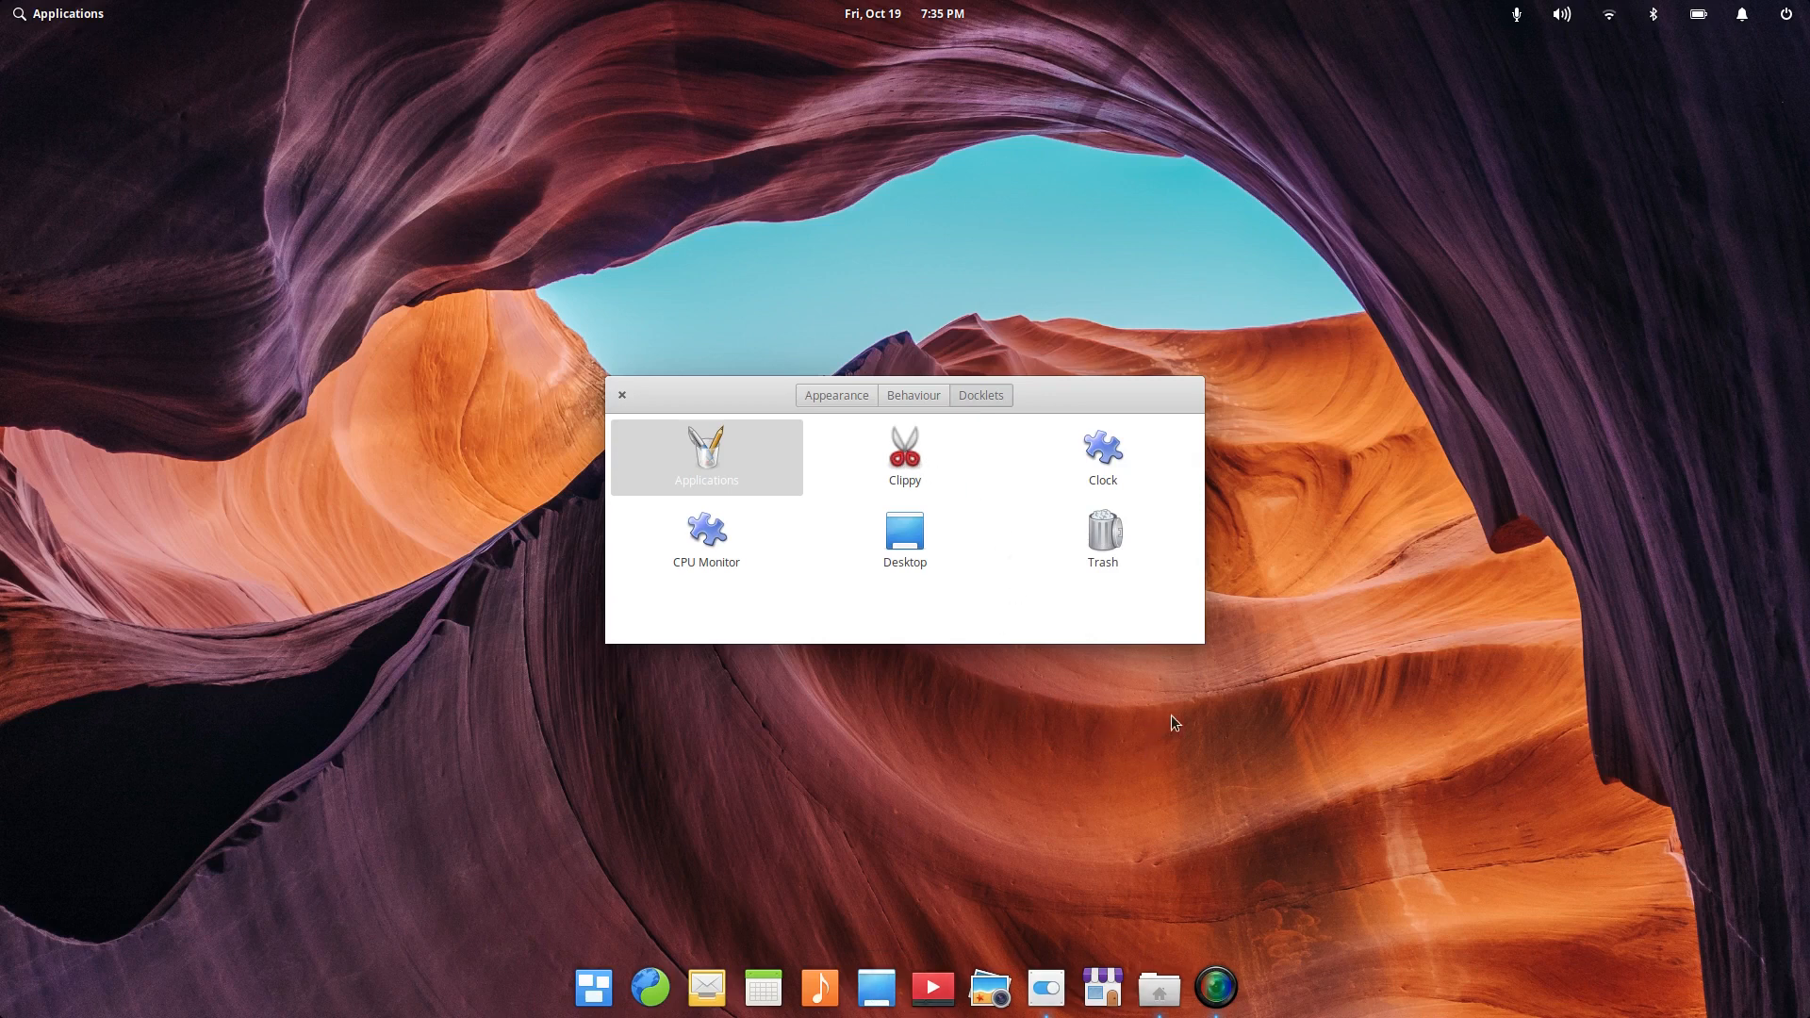
Step: Move the Show Desktop item to the start of the dock and display the dock's Behaviour settings higher on the desktop
left_click_drag(877, 986, 577, 998)
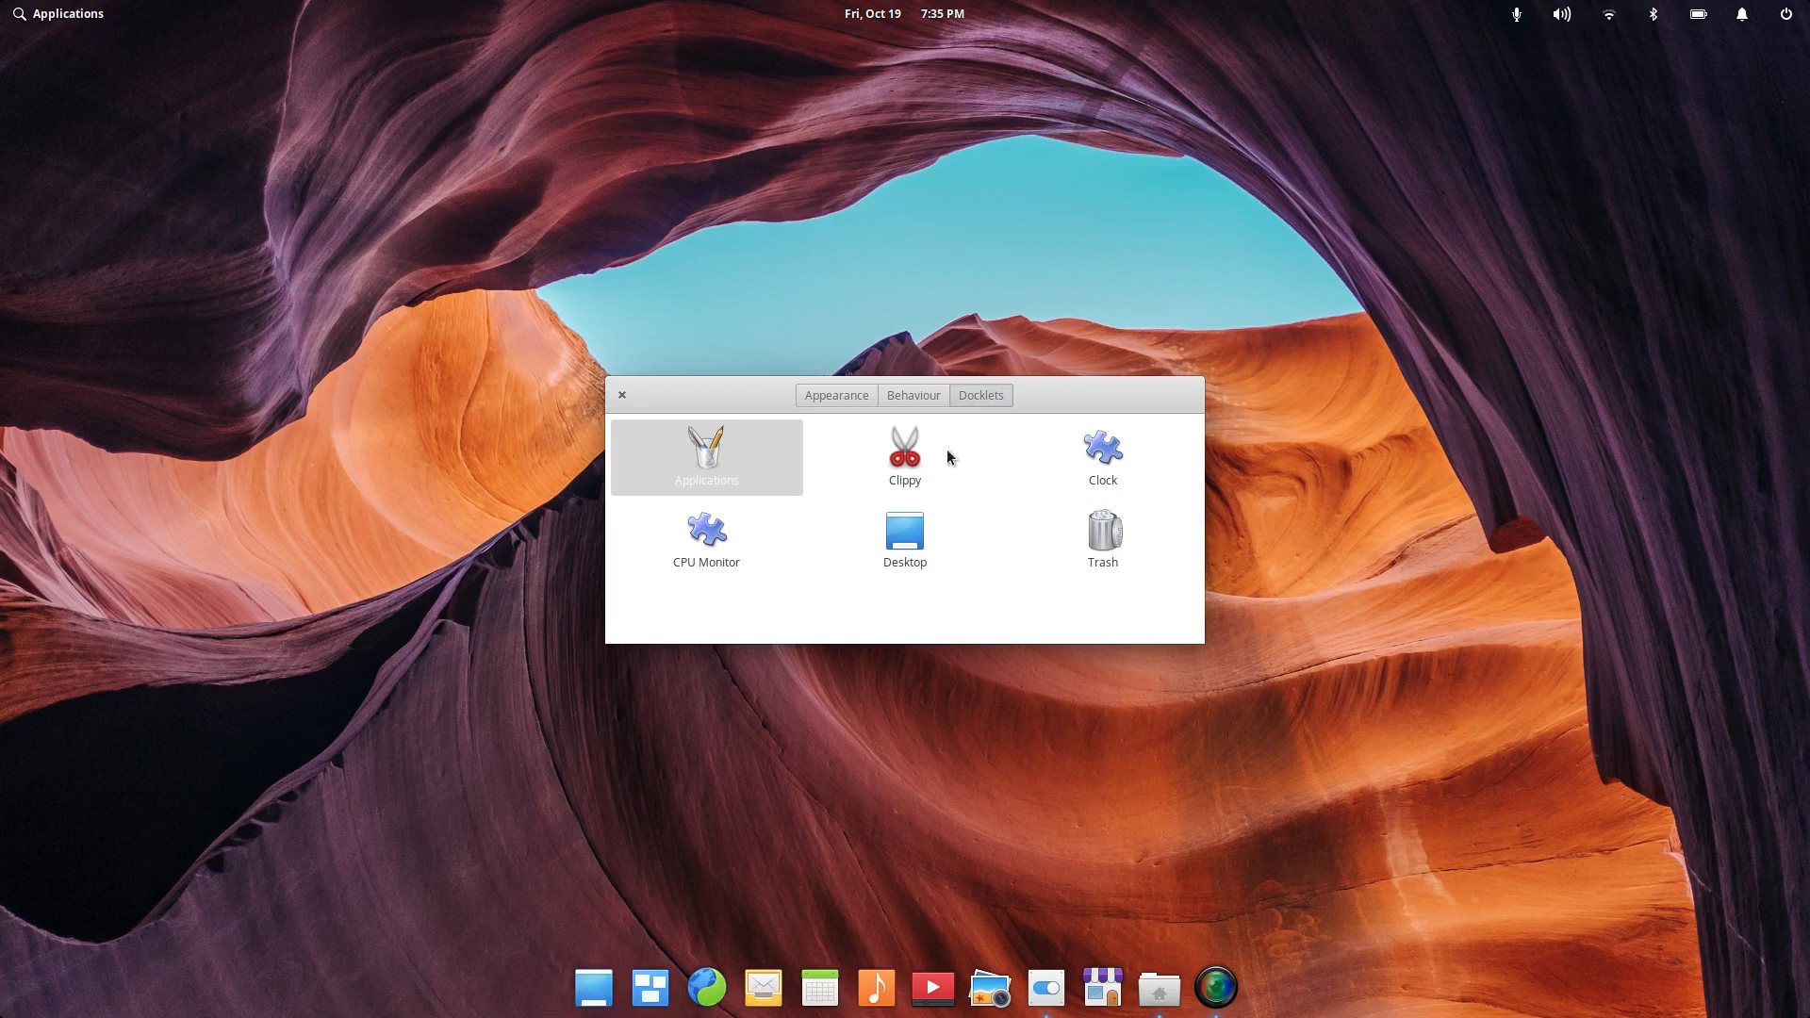
left_click(912, 396)
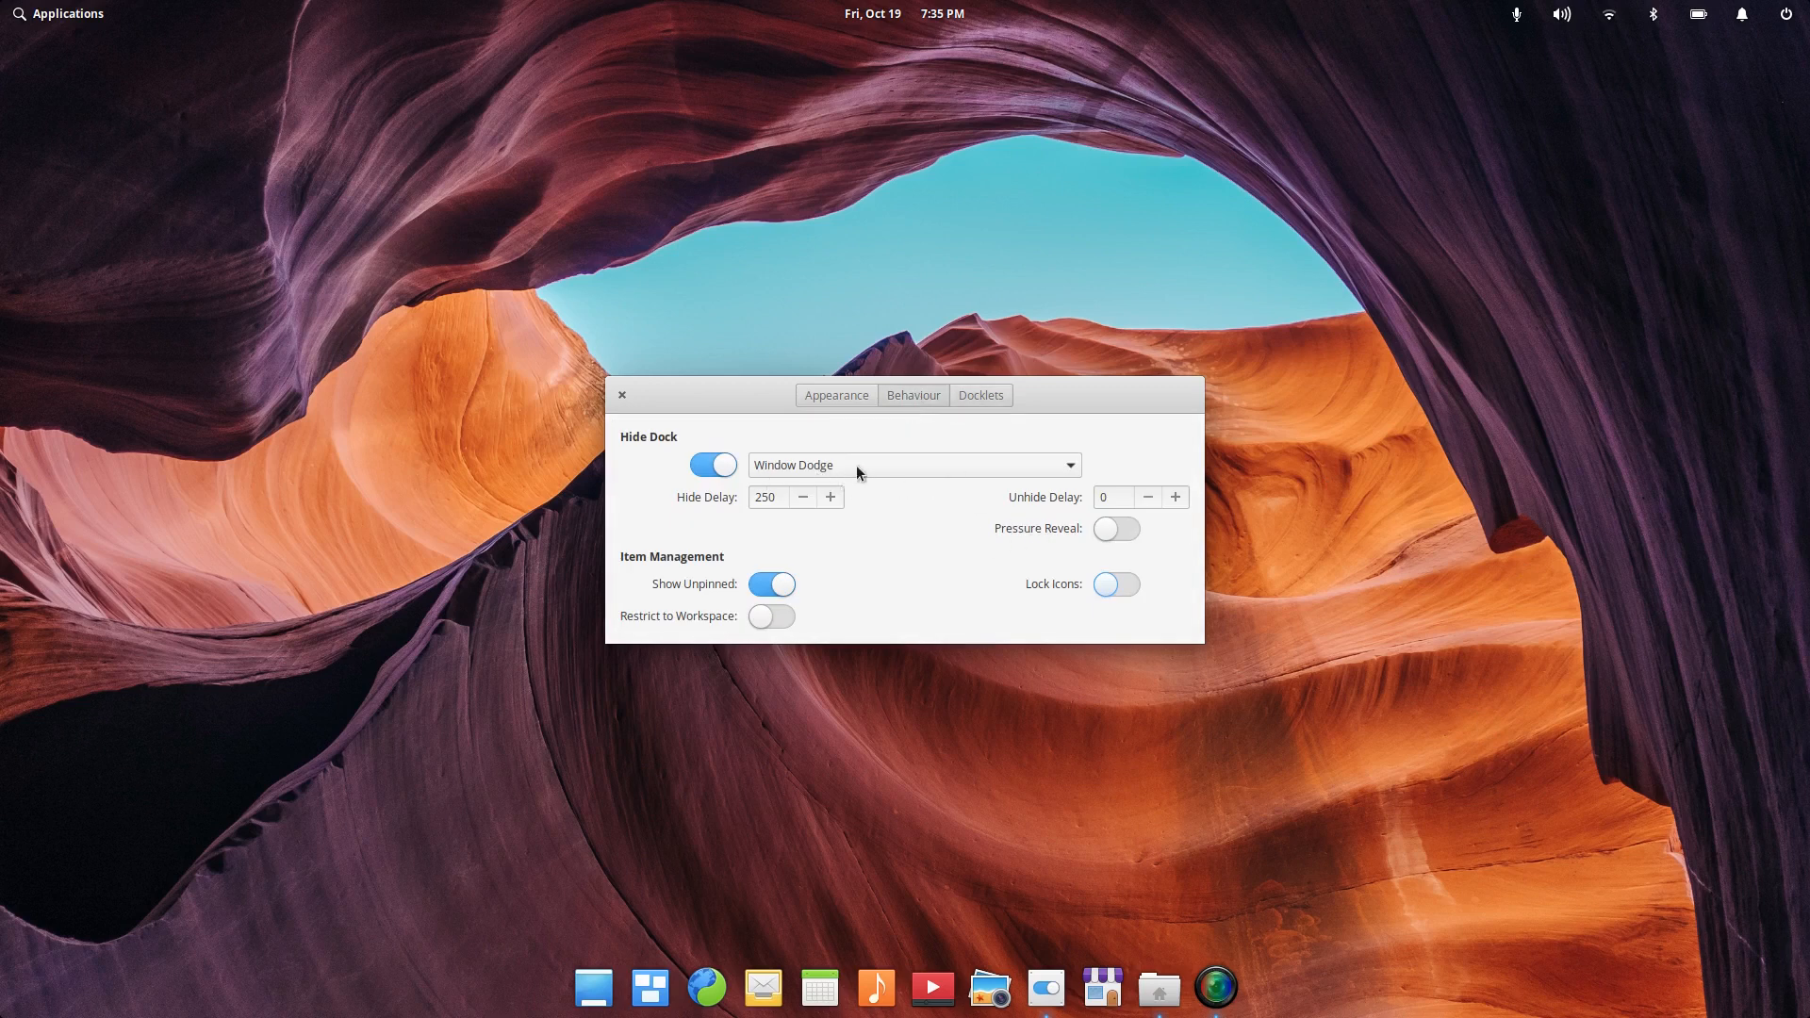
left_click_drag(762, 403, 760, 262)
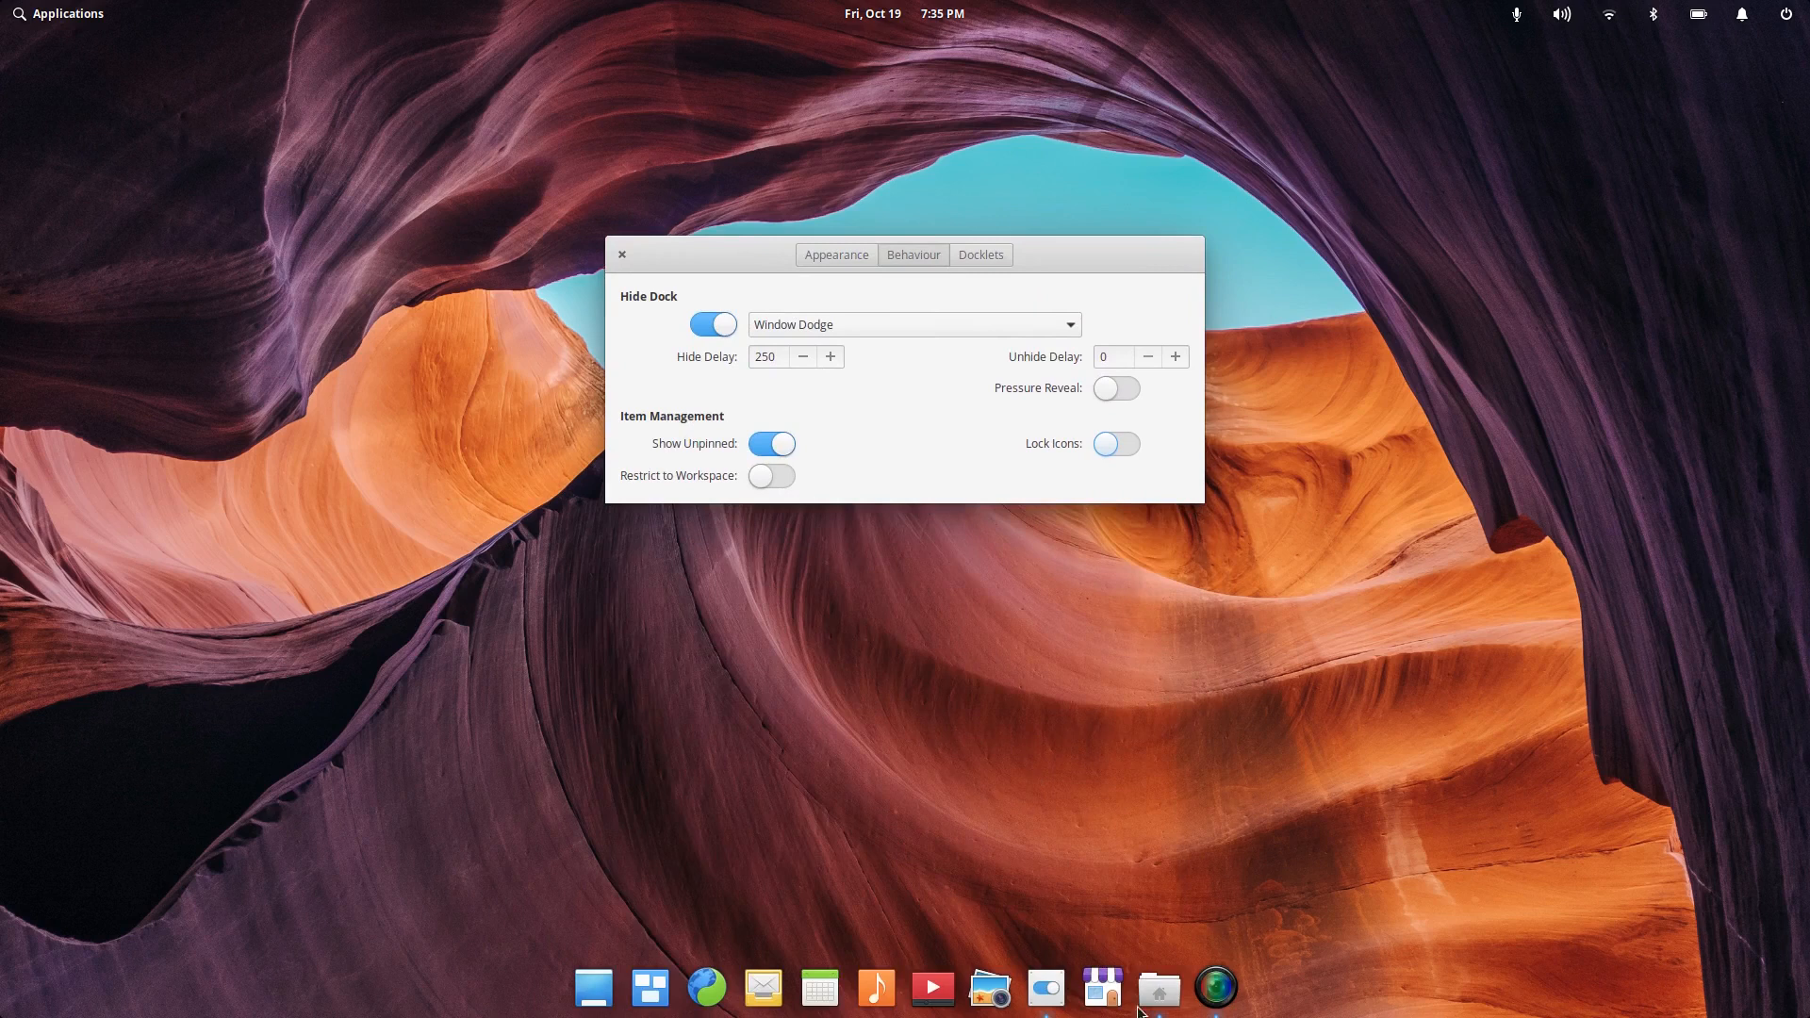
Step: Open a Files window behind the dock settings, set the dock's Hide Delay to 0 and shift the Files window slightly higher
left_click(1143, 1005)
left_click_drag(584, 203, 654, 136)
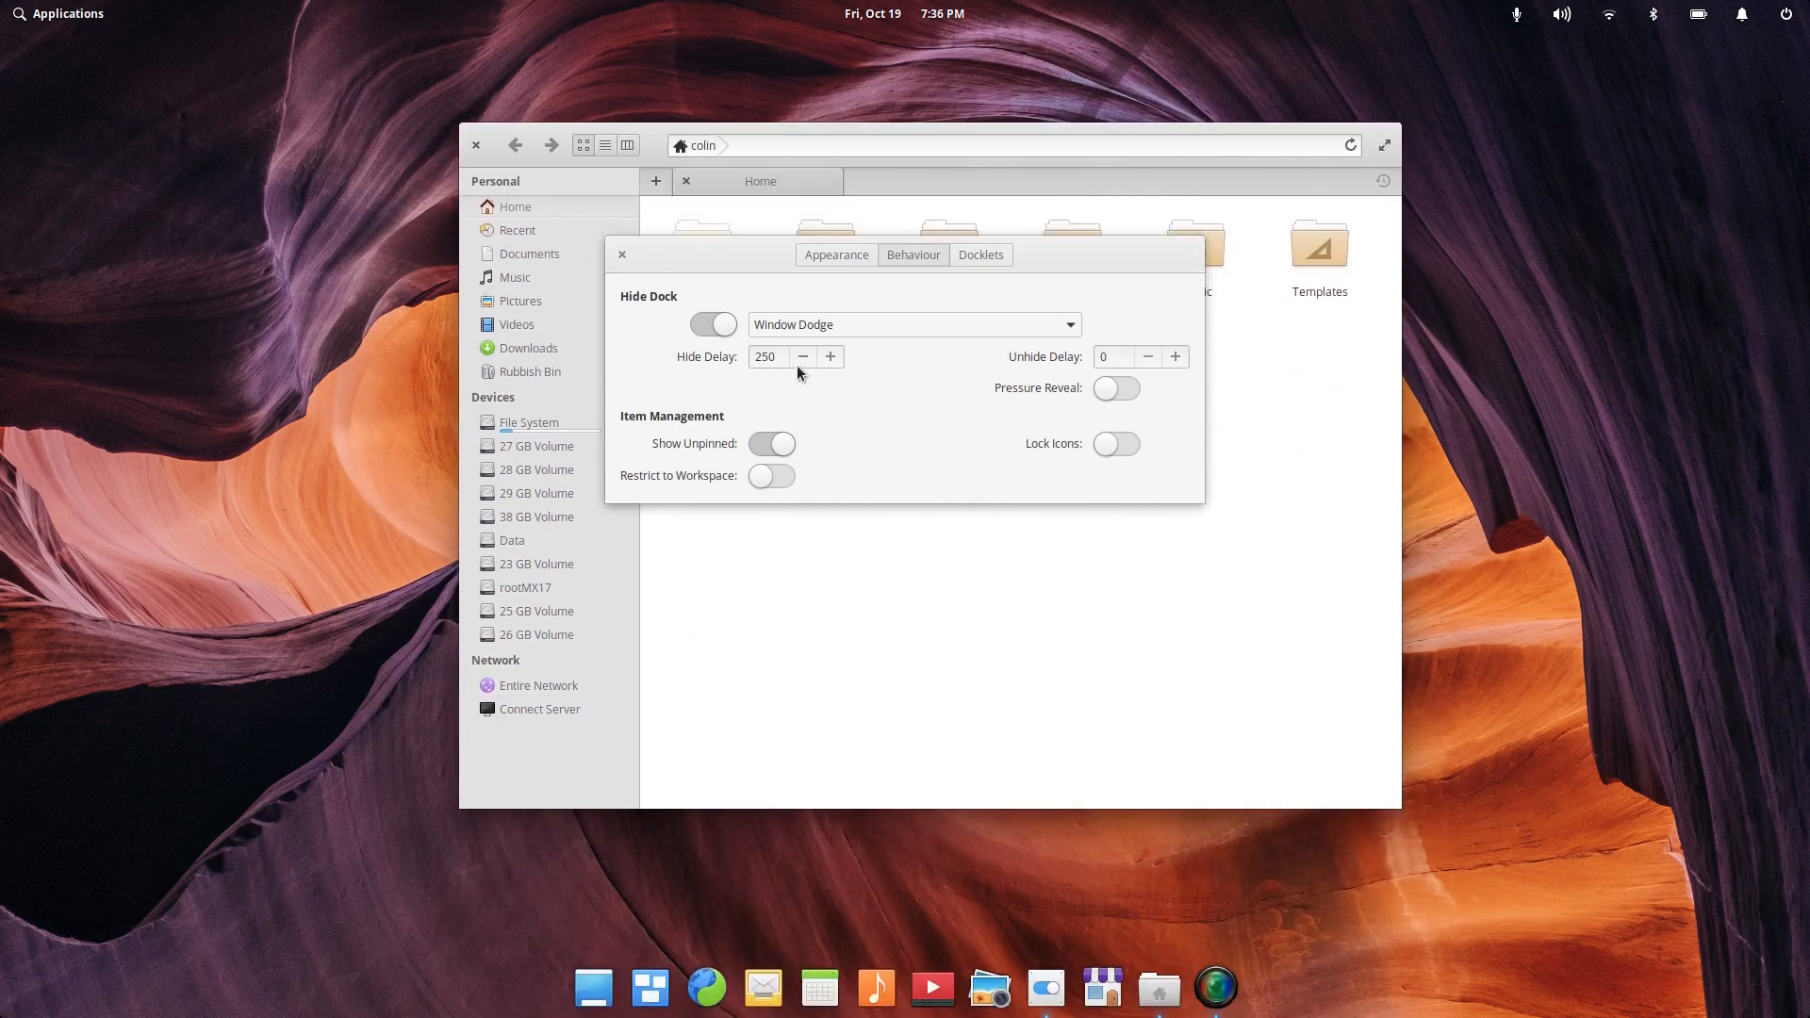
left_click(795, 358)
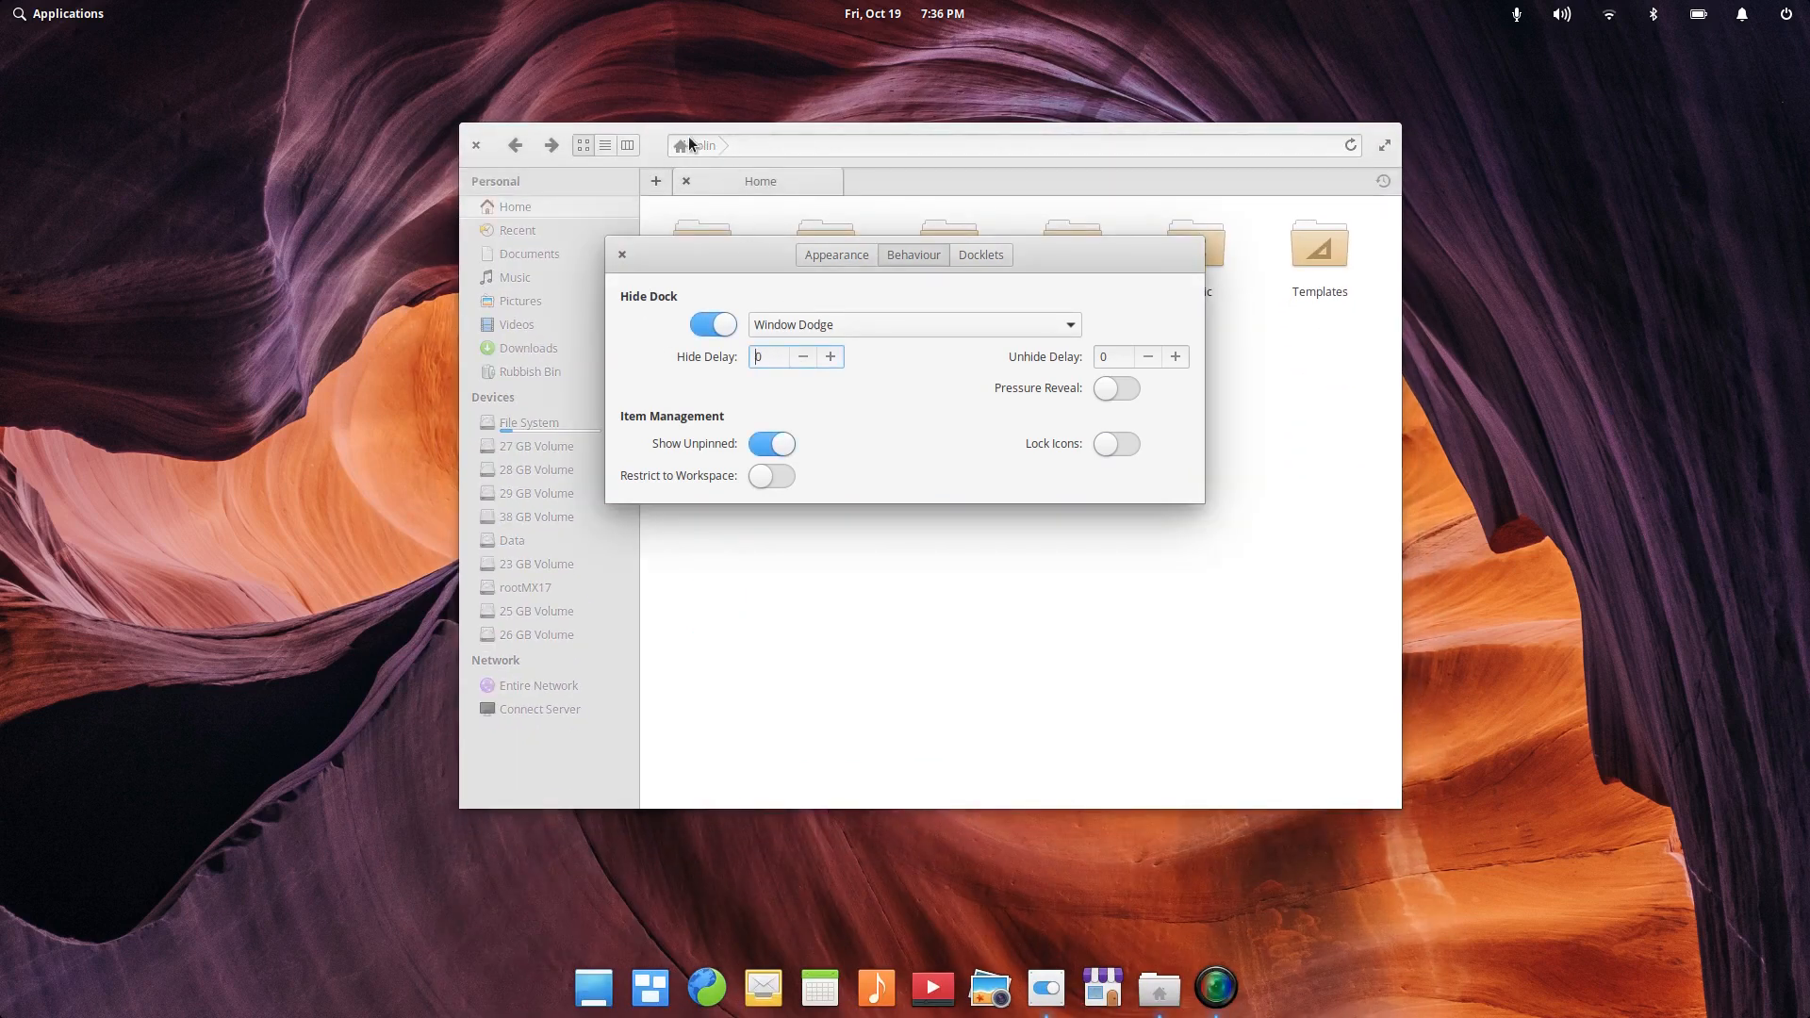
mouse_move(657, 137)
left_mouse_down()
mouse_move(686, 311)
mouse_move(690, 164)
mouse_move(689, 324)
mouse_move(680, 124)
left_mouse_up()
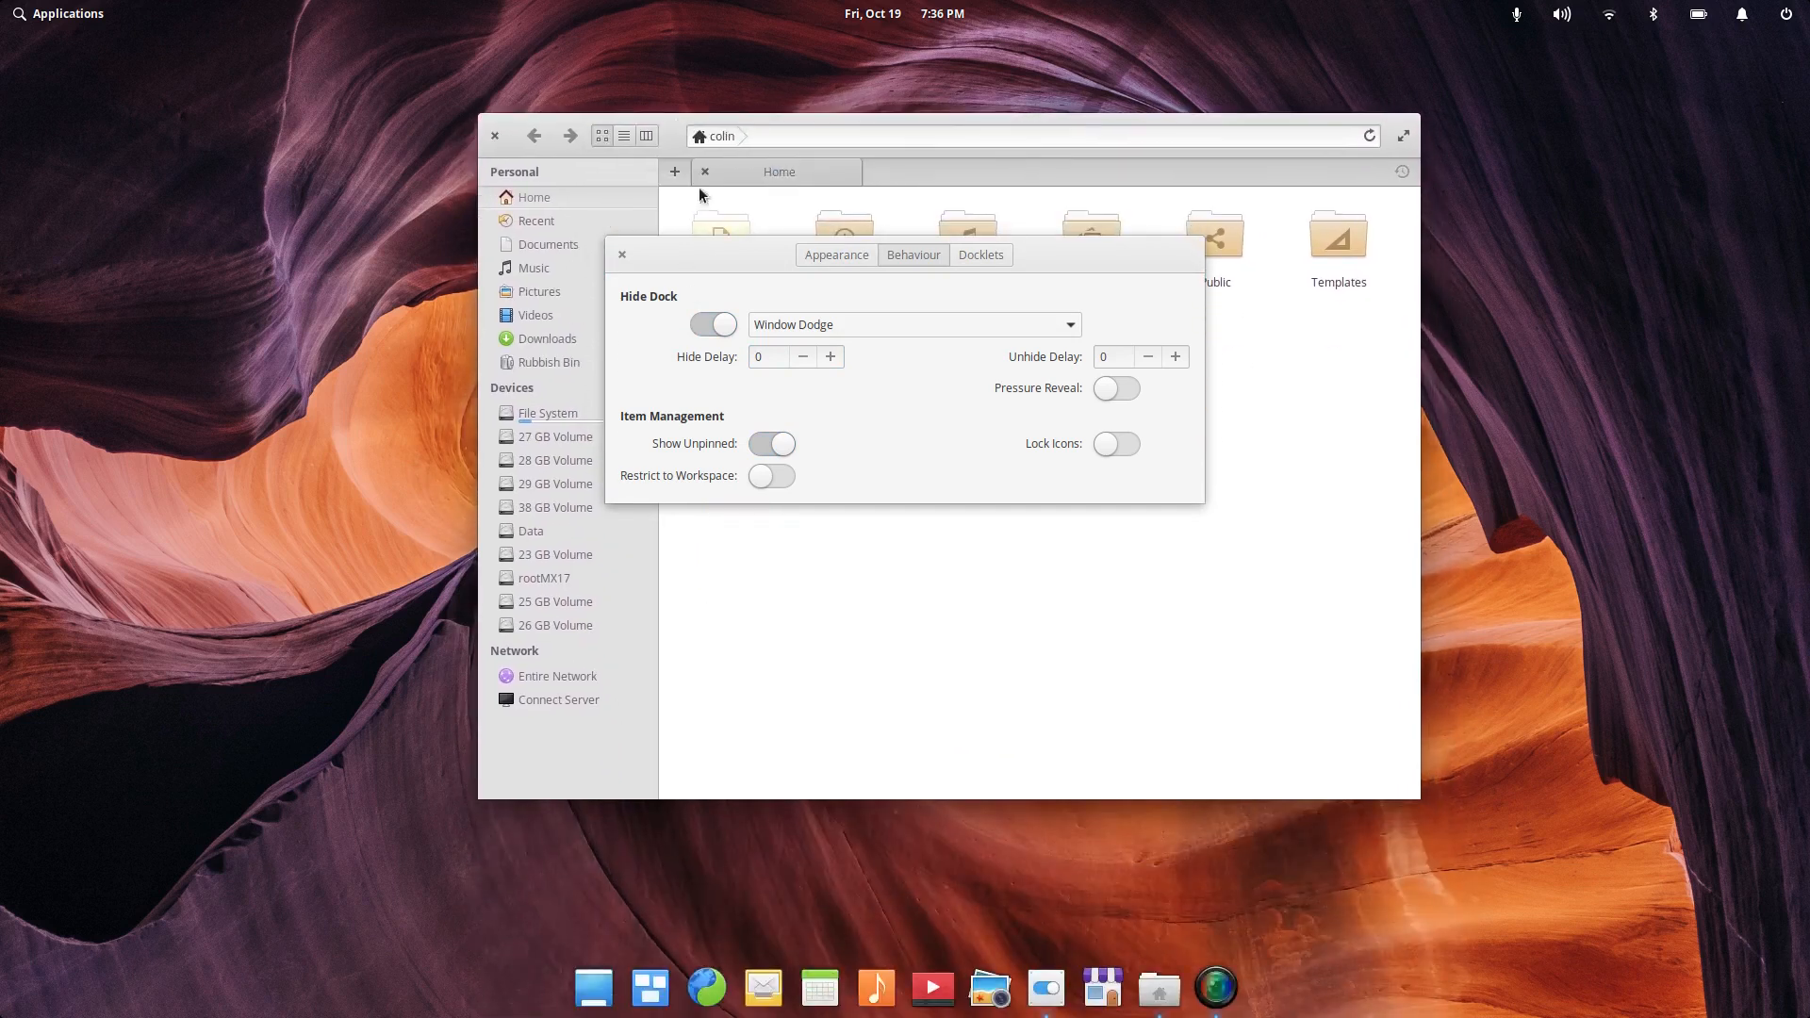
Step: Review the available hide modes in the dock's Behaviour settings, keeping Window Dodge
left_click(834, 257)
left_click(912, 256)
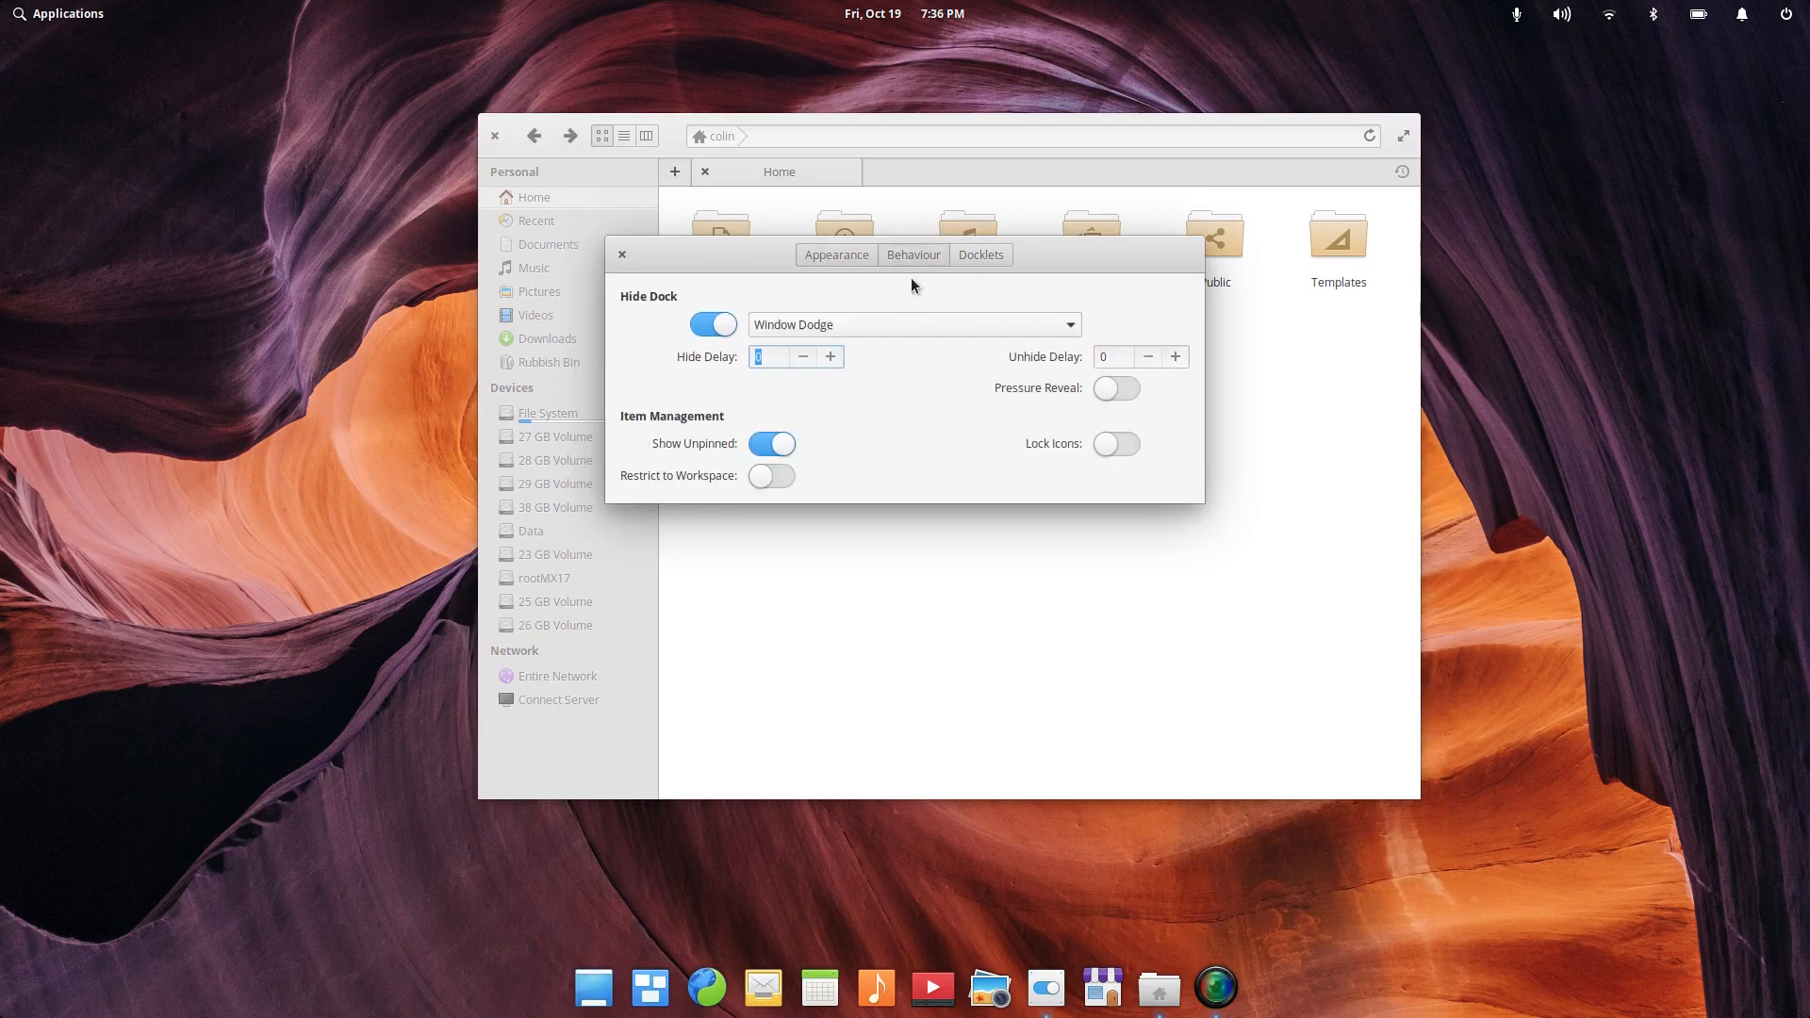
left_click(885, 320)
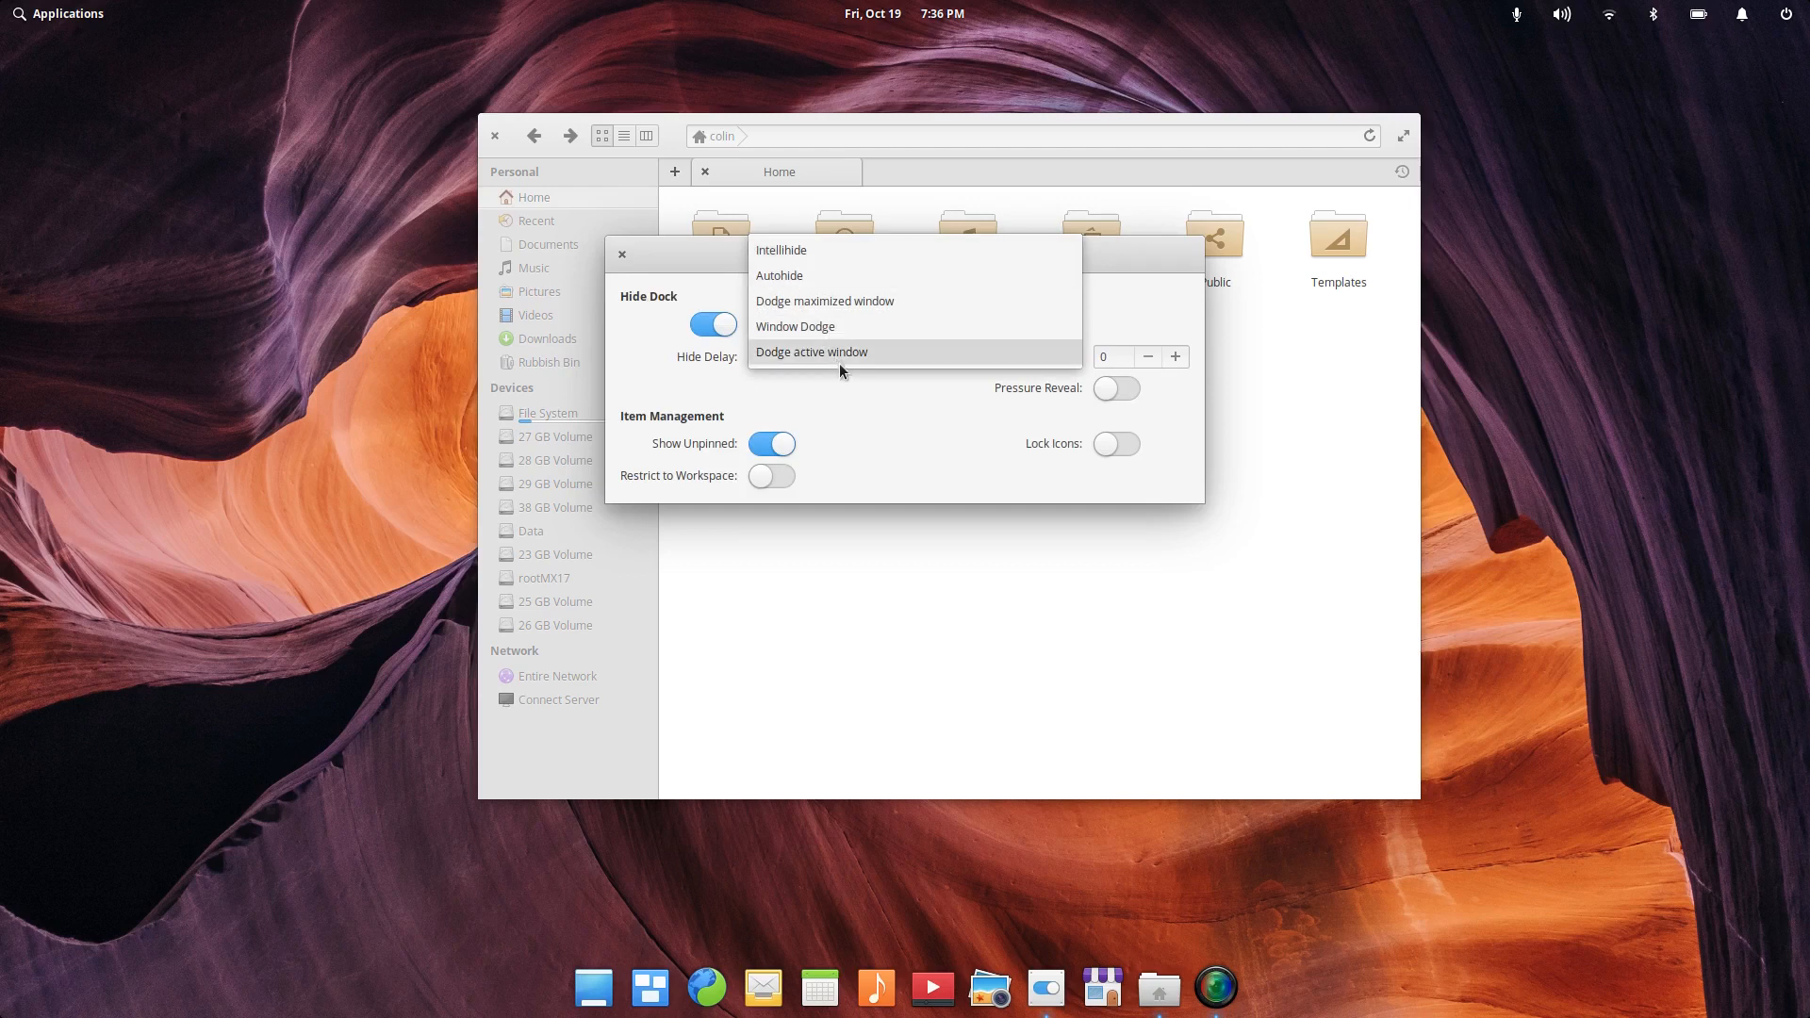
left_click(877, 426)
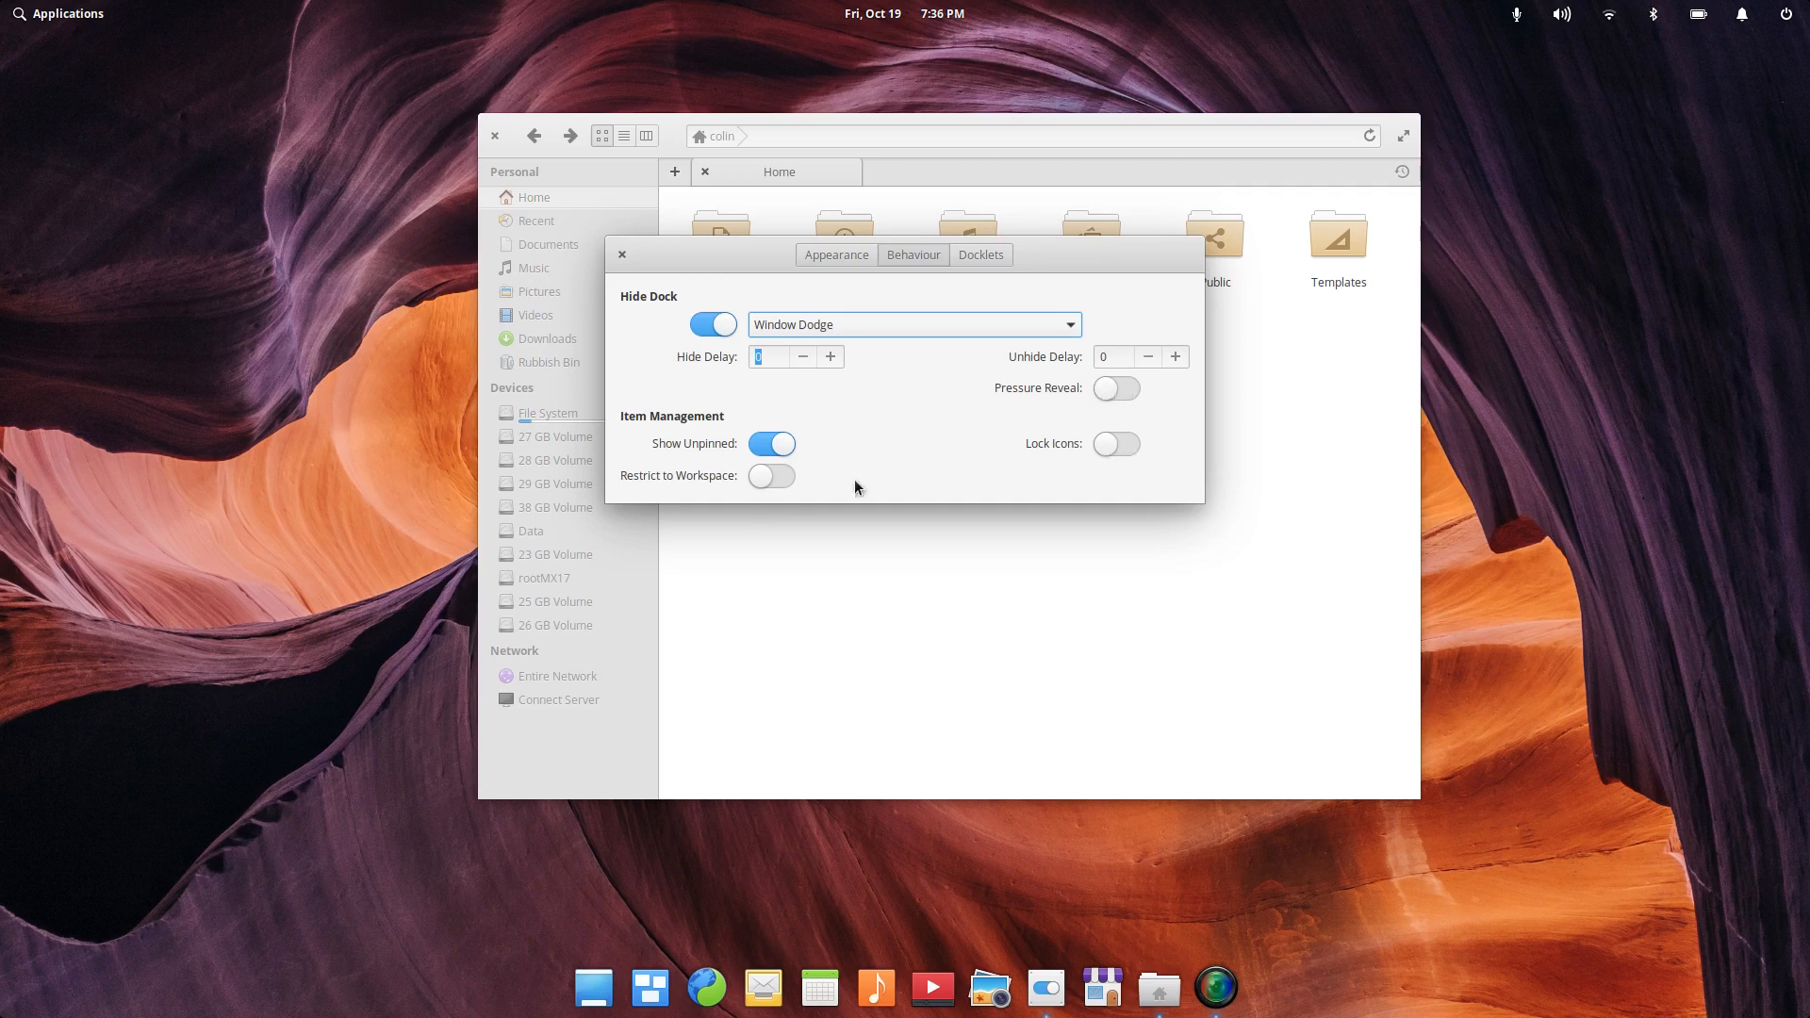
Step: Set the dock position to Left with Center alignment, and close the dock preferences and the Files window
left_click(838, 259)
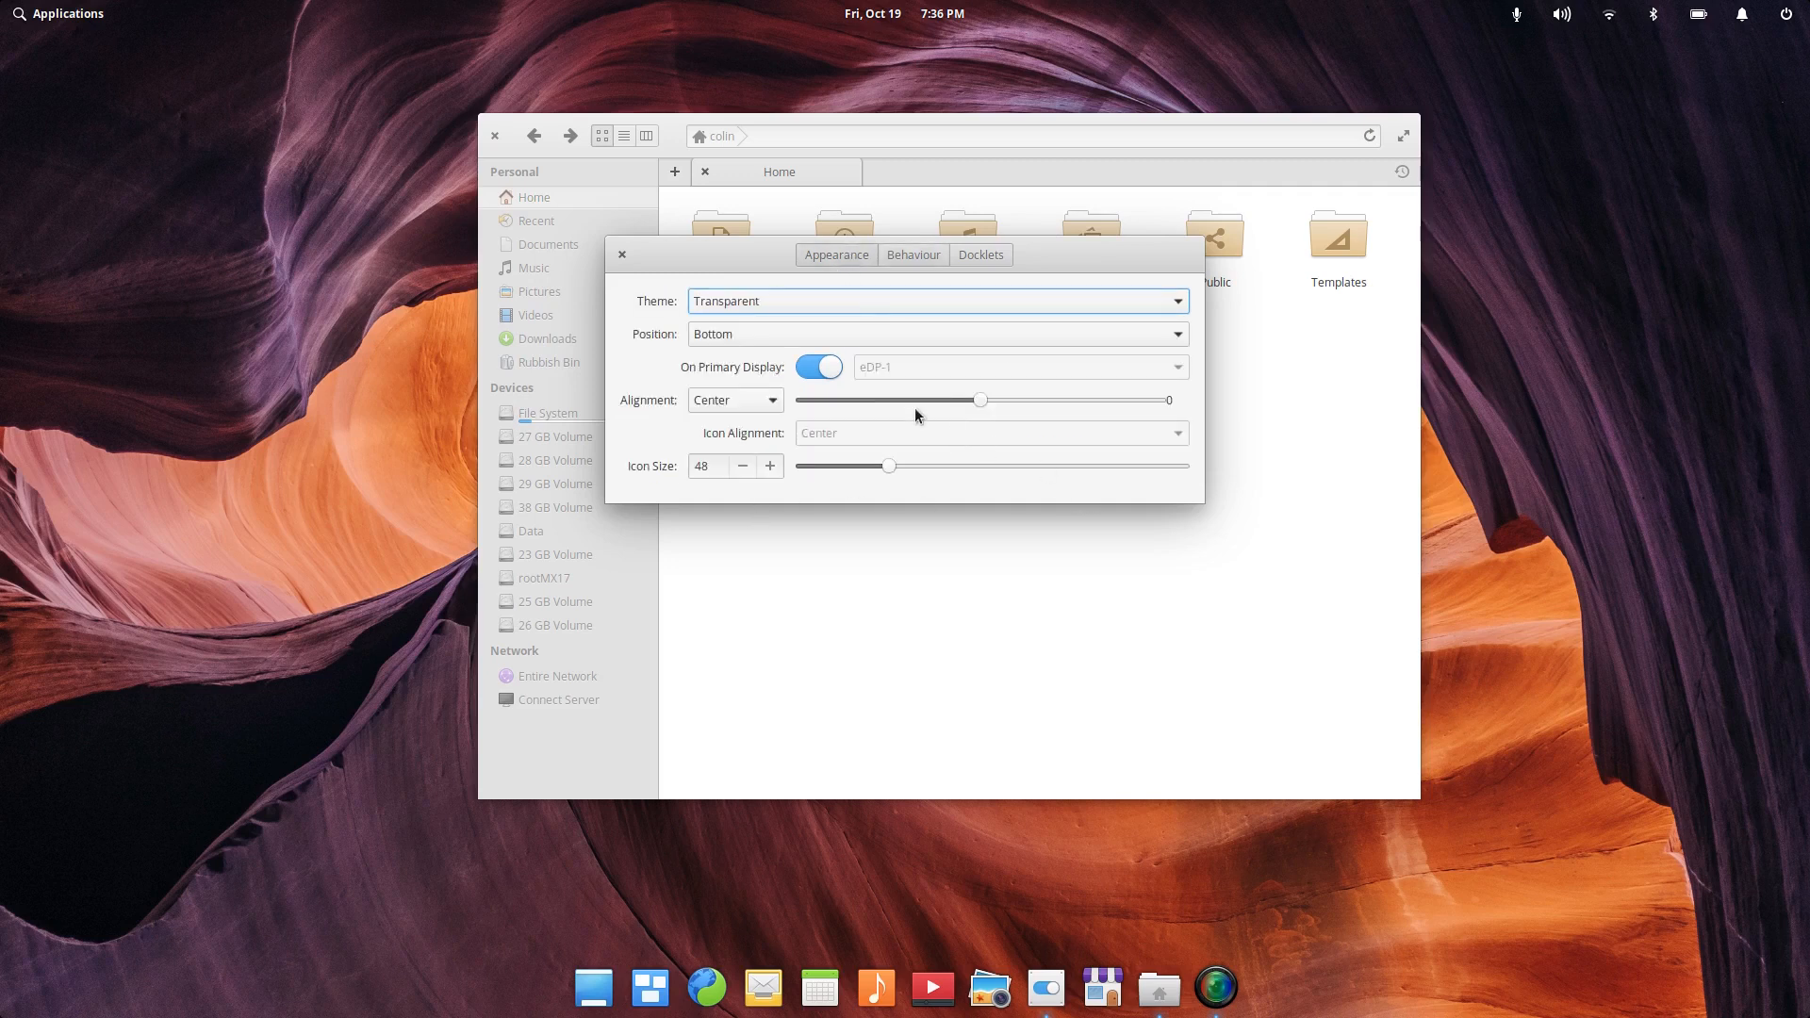
left_click(819, 337)
left_click(743, 255)
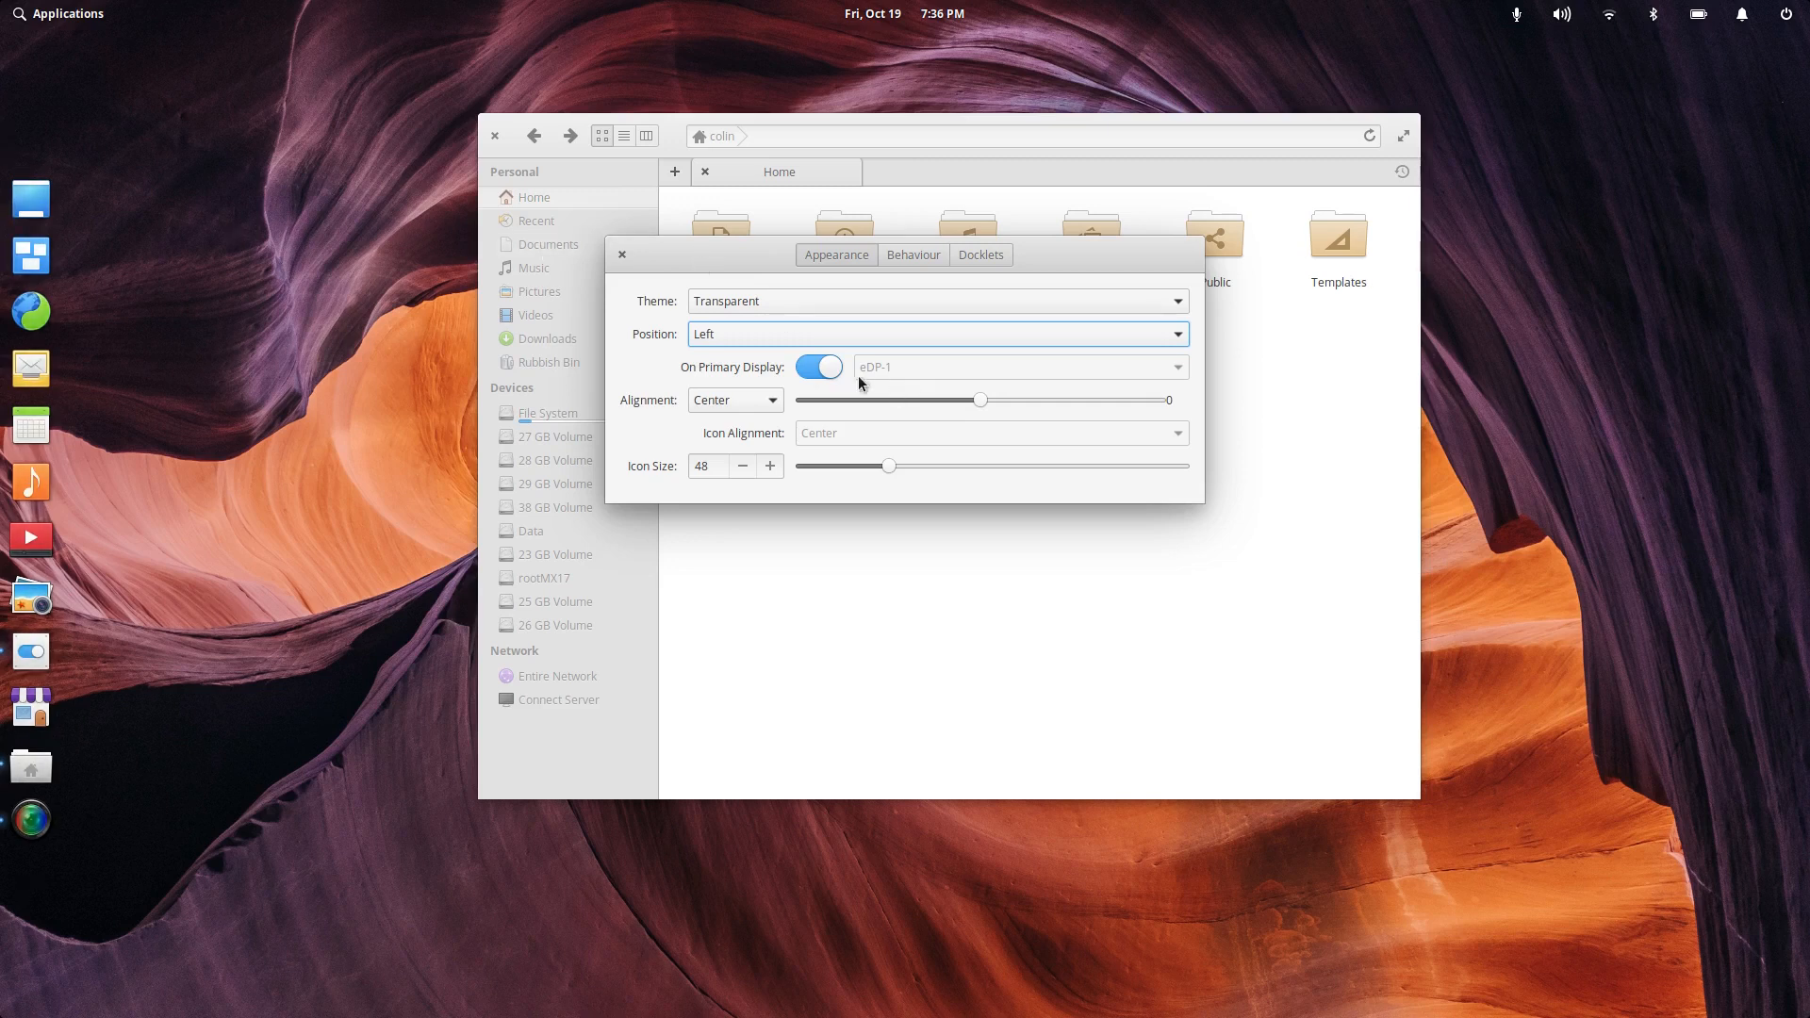
left_click(739, 398)
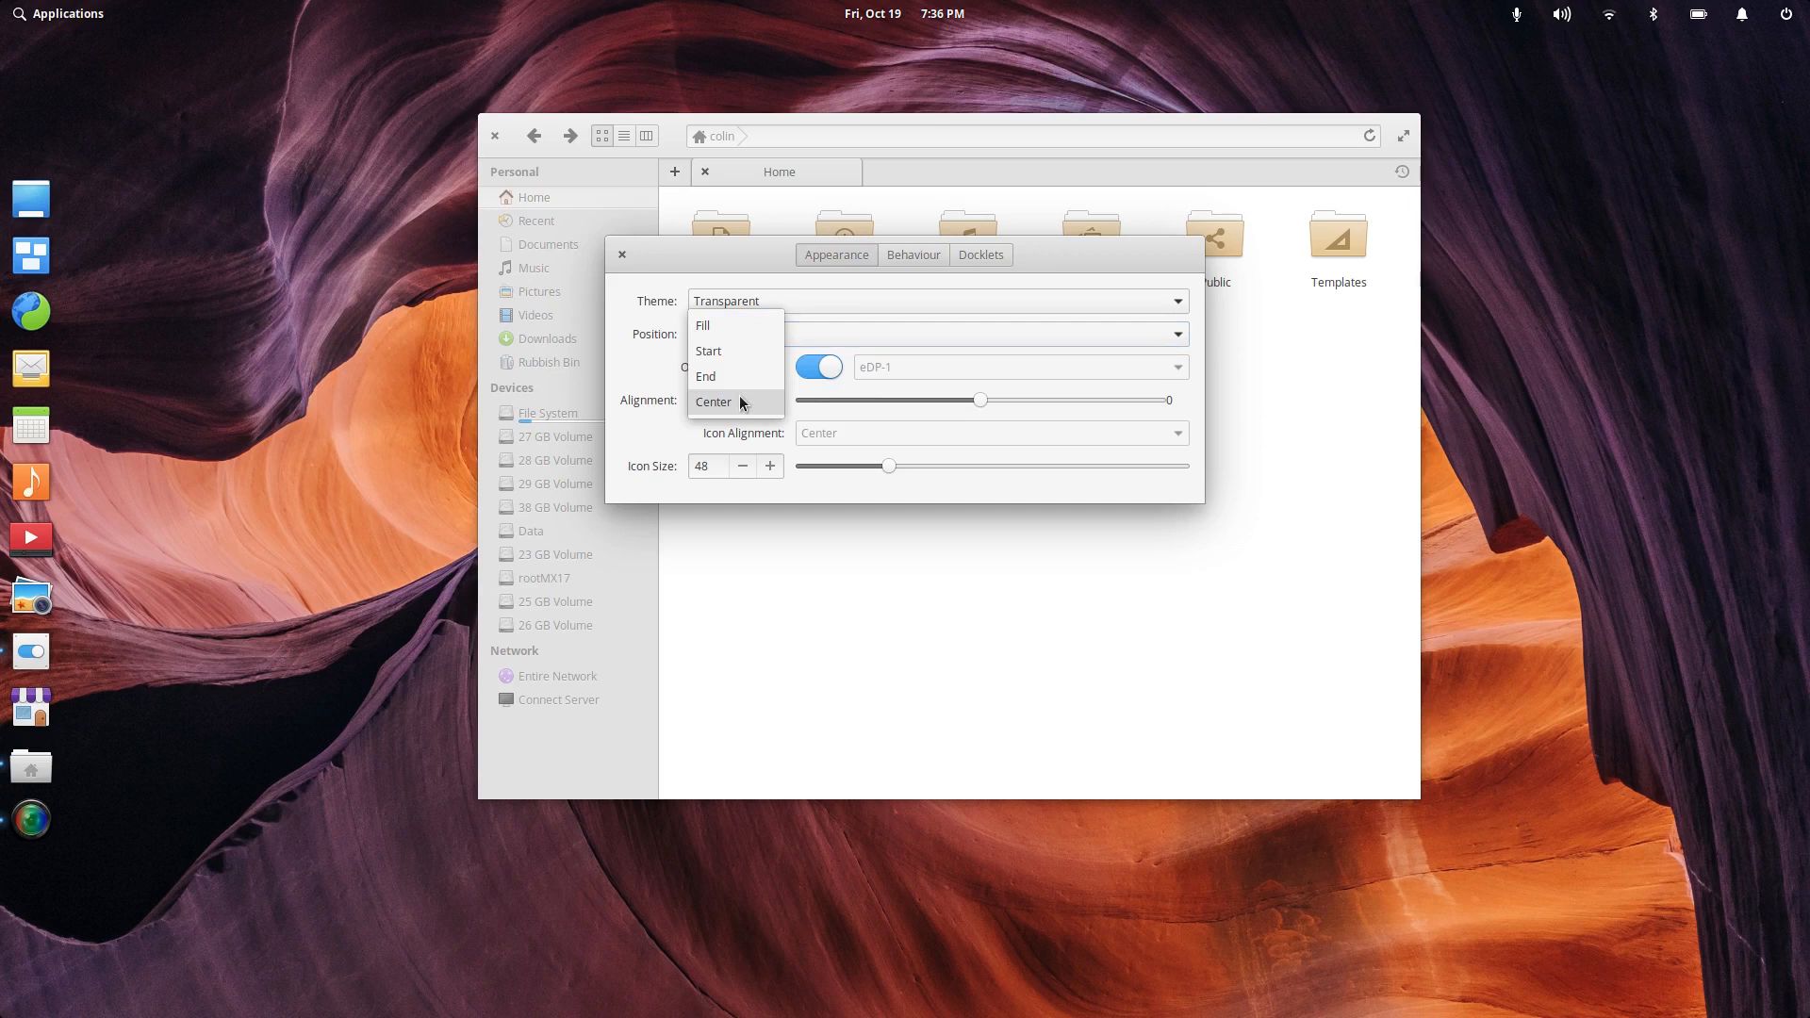
left_click(740, 403)
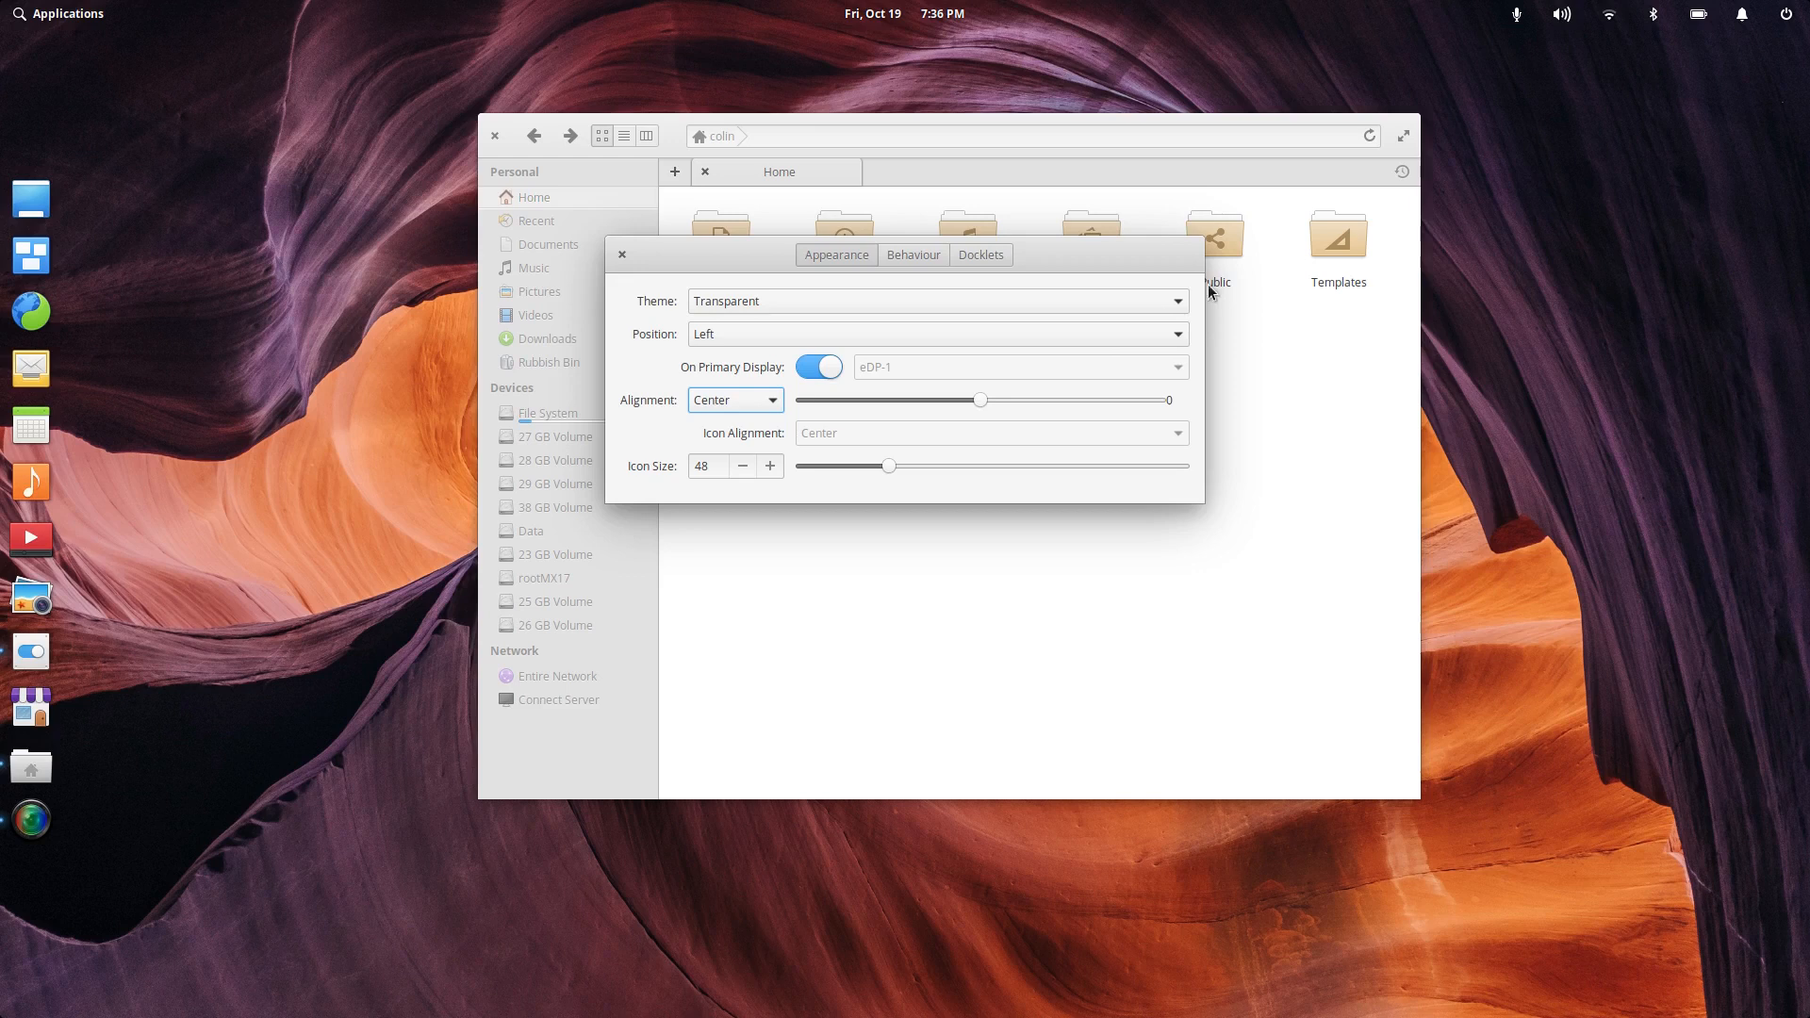
left_click(622, 255)
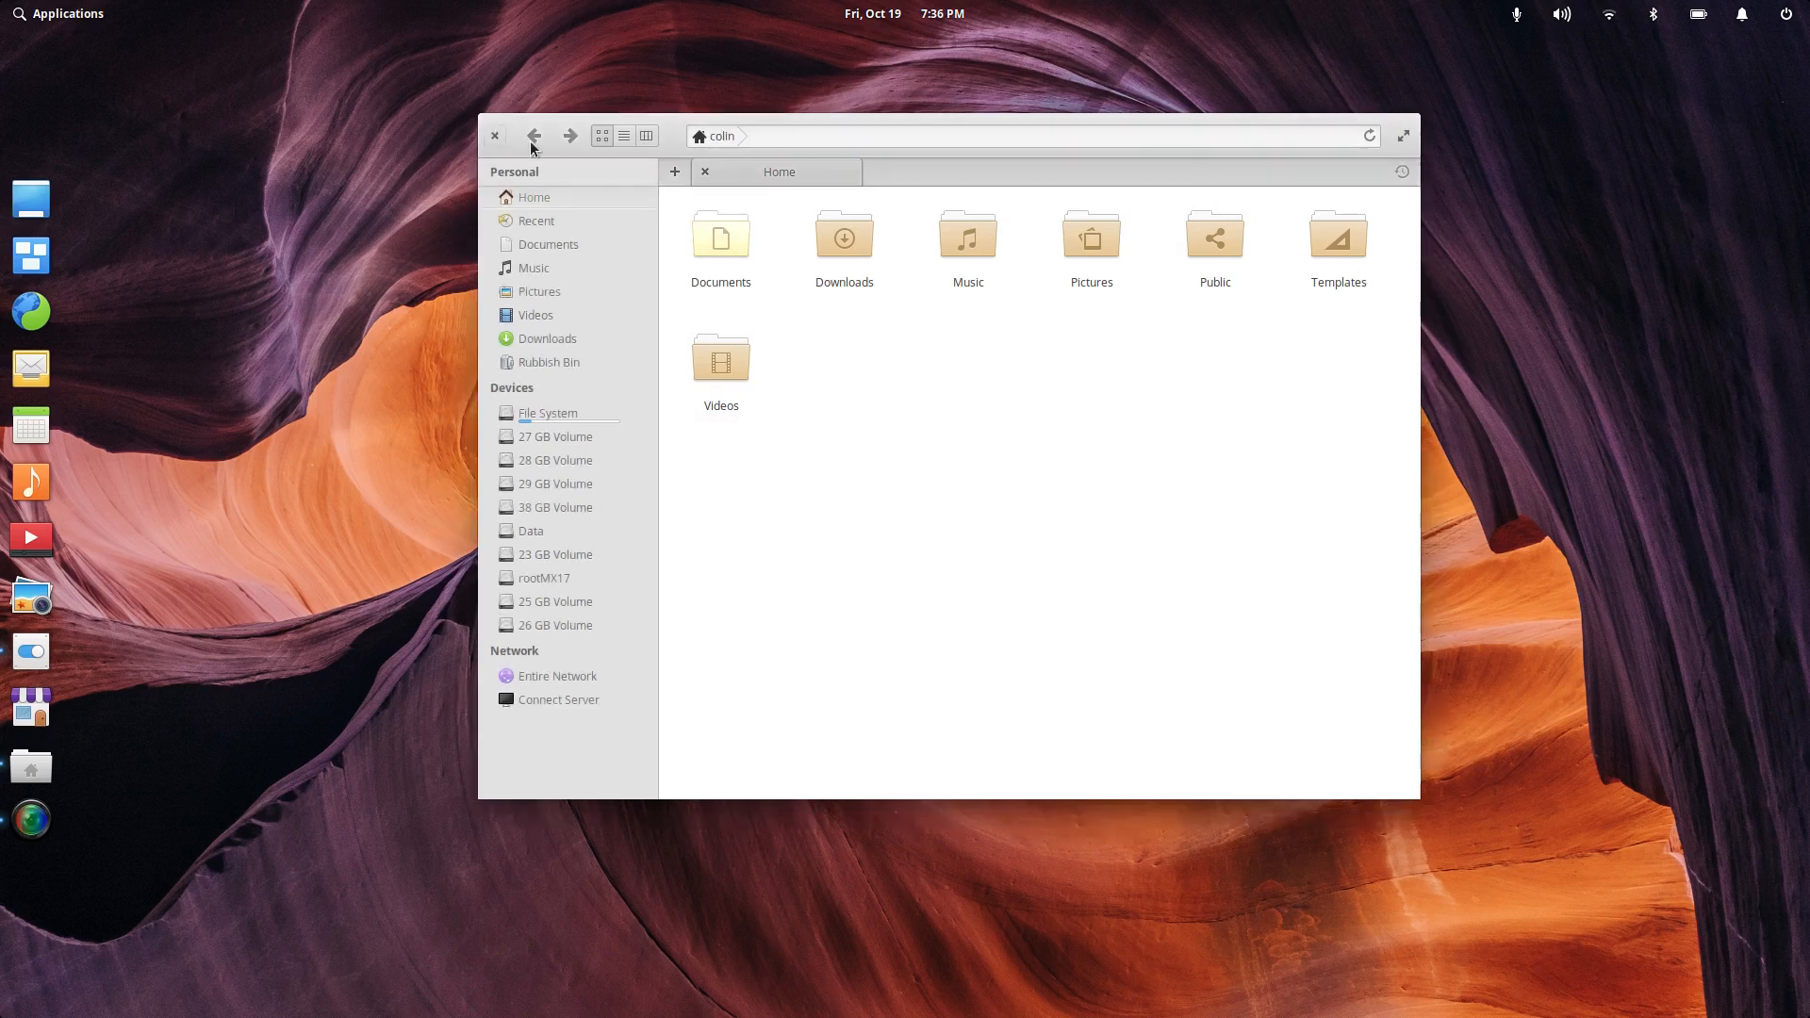
left_click(505, 140)
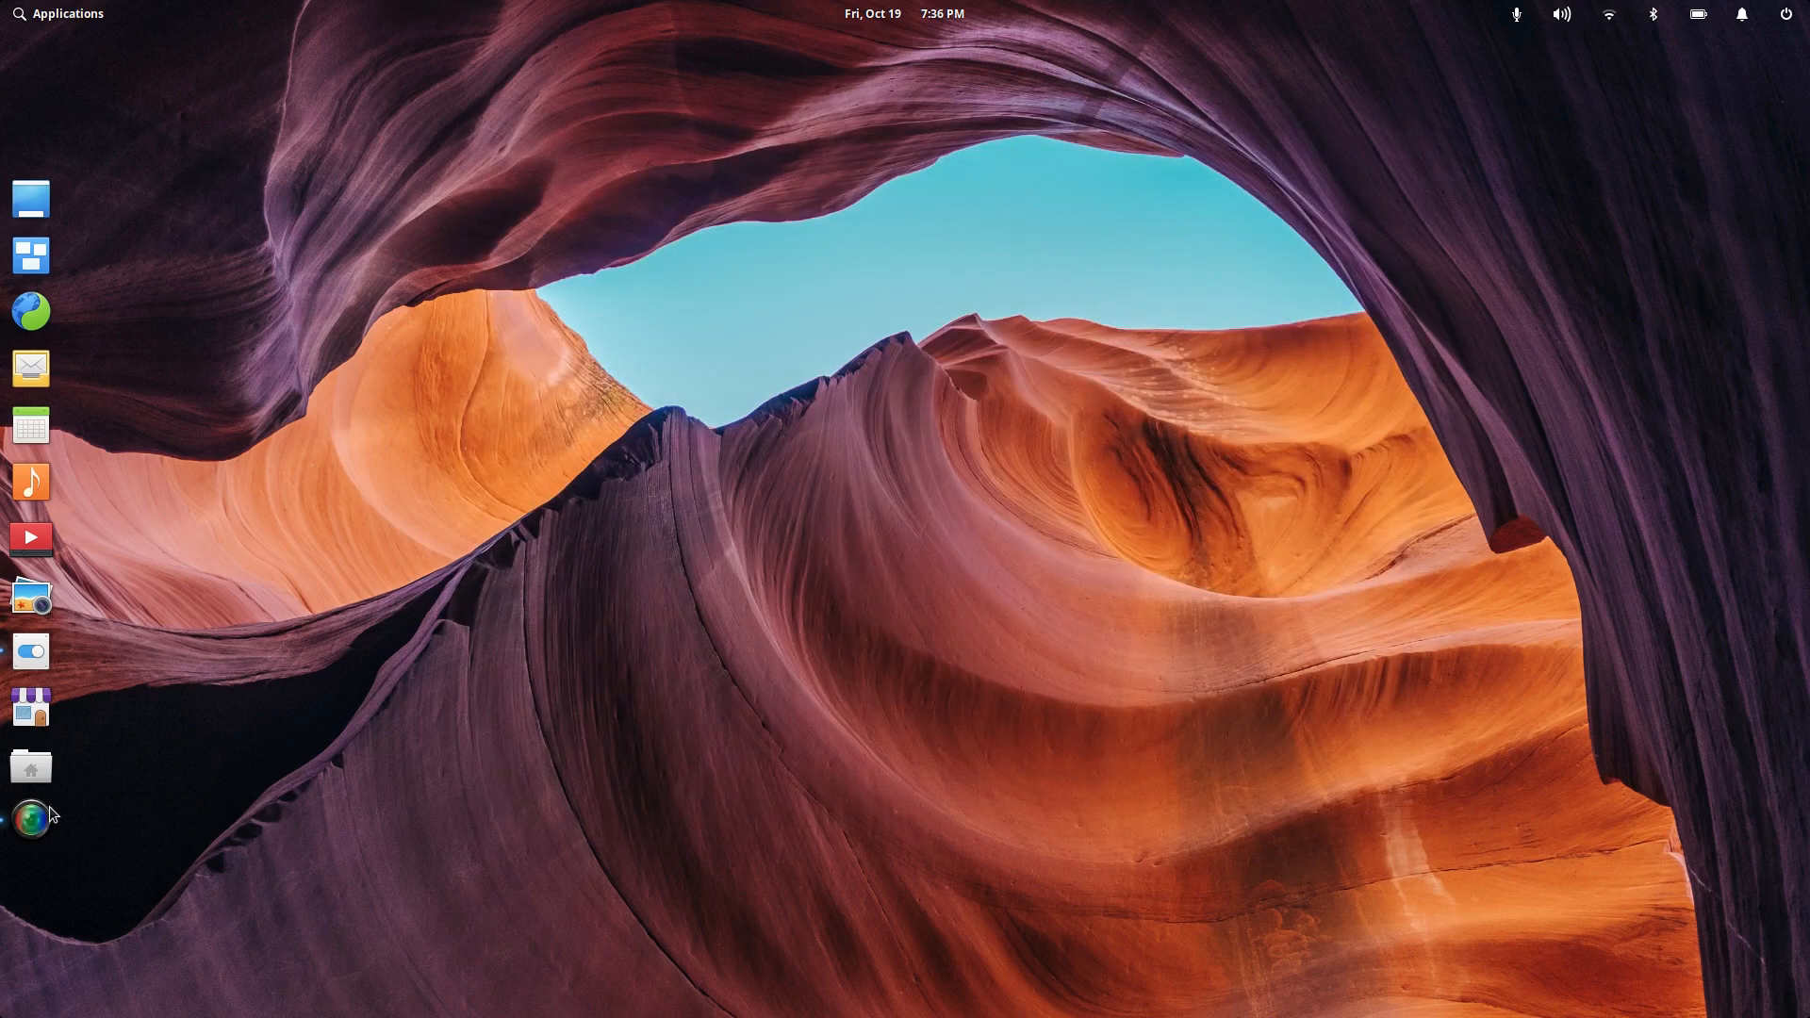
Step: Open AppCenter from the dock, and briefly open and close the Files window twice to check for the external drive
left_click(24, 723)
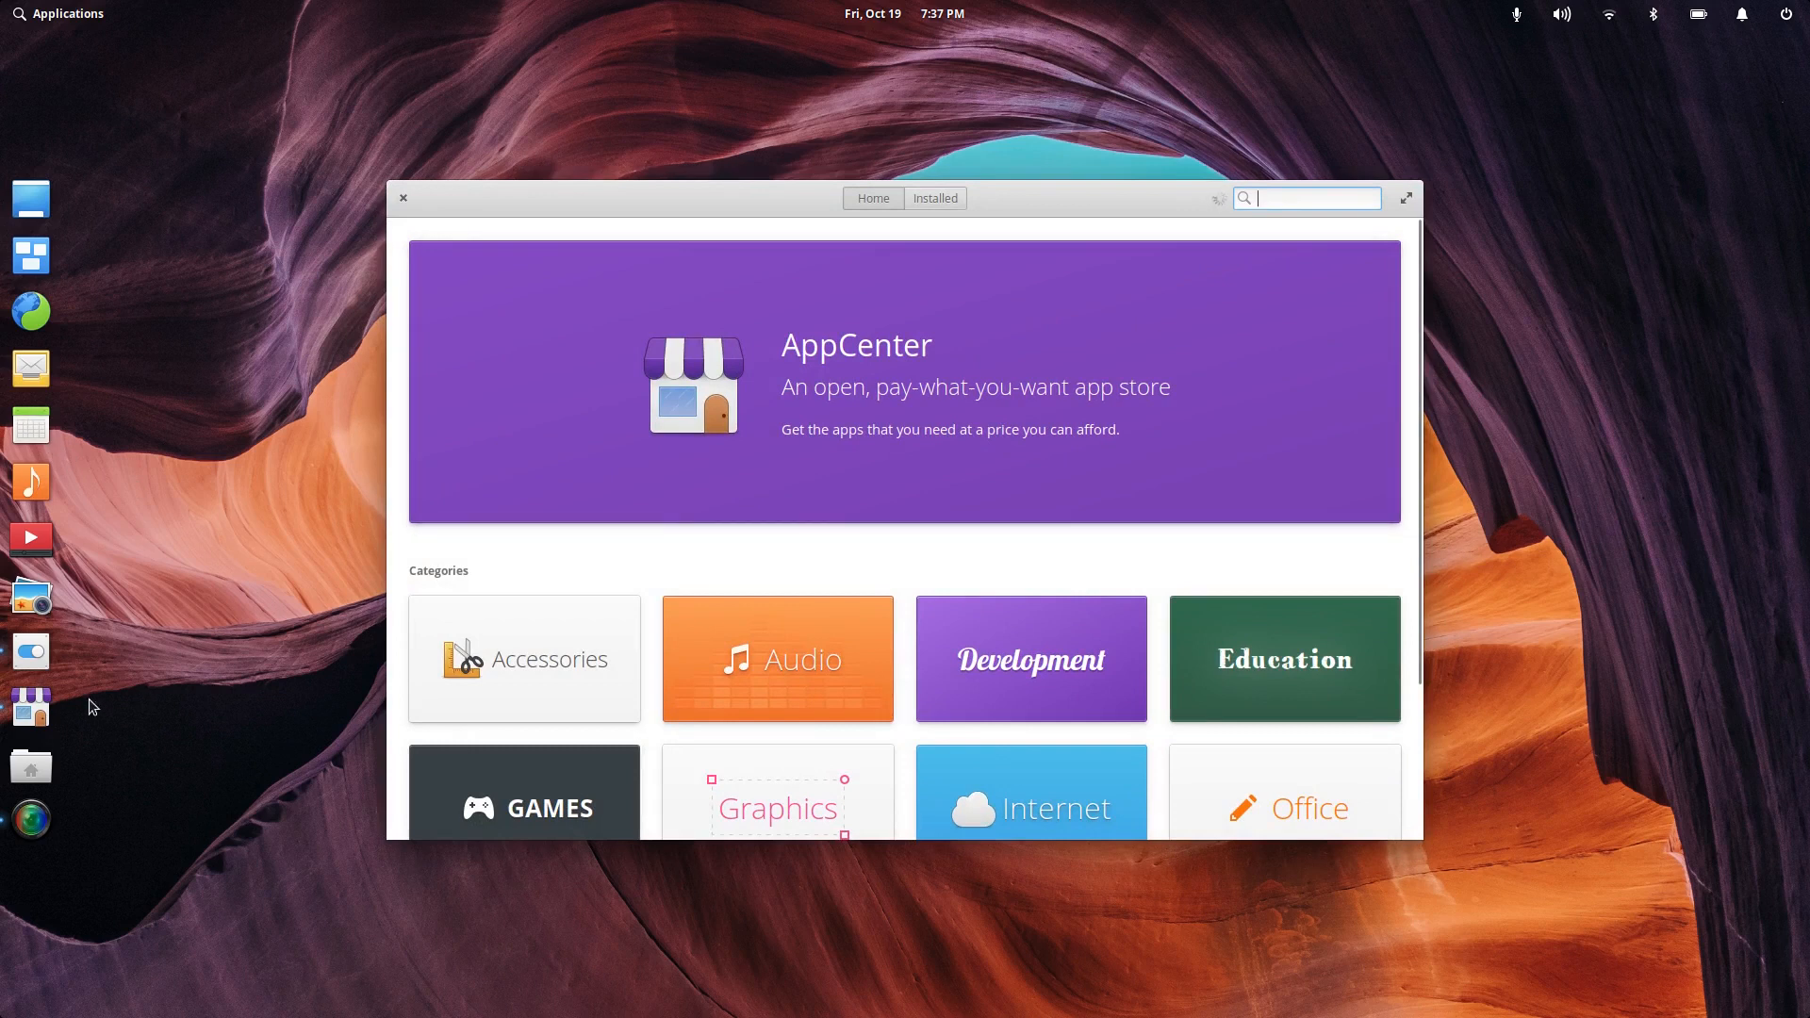
left_click(37, 767)
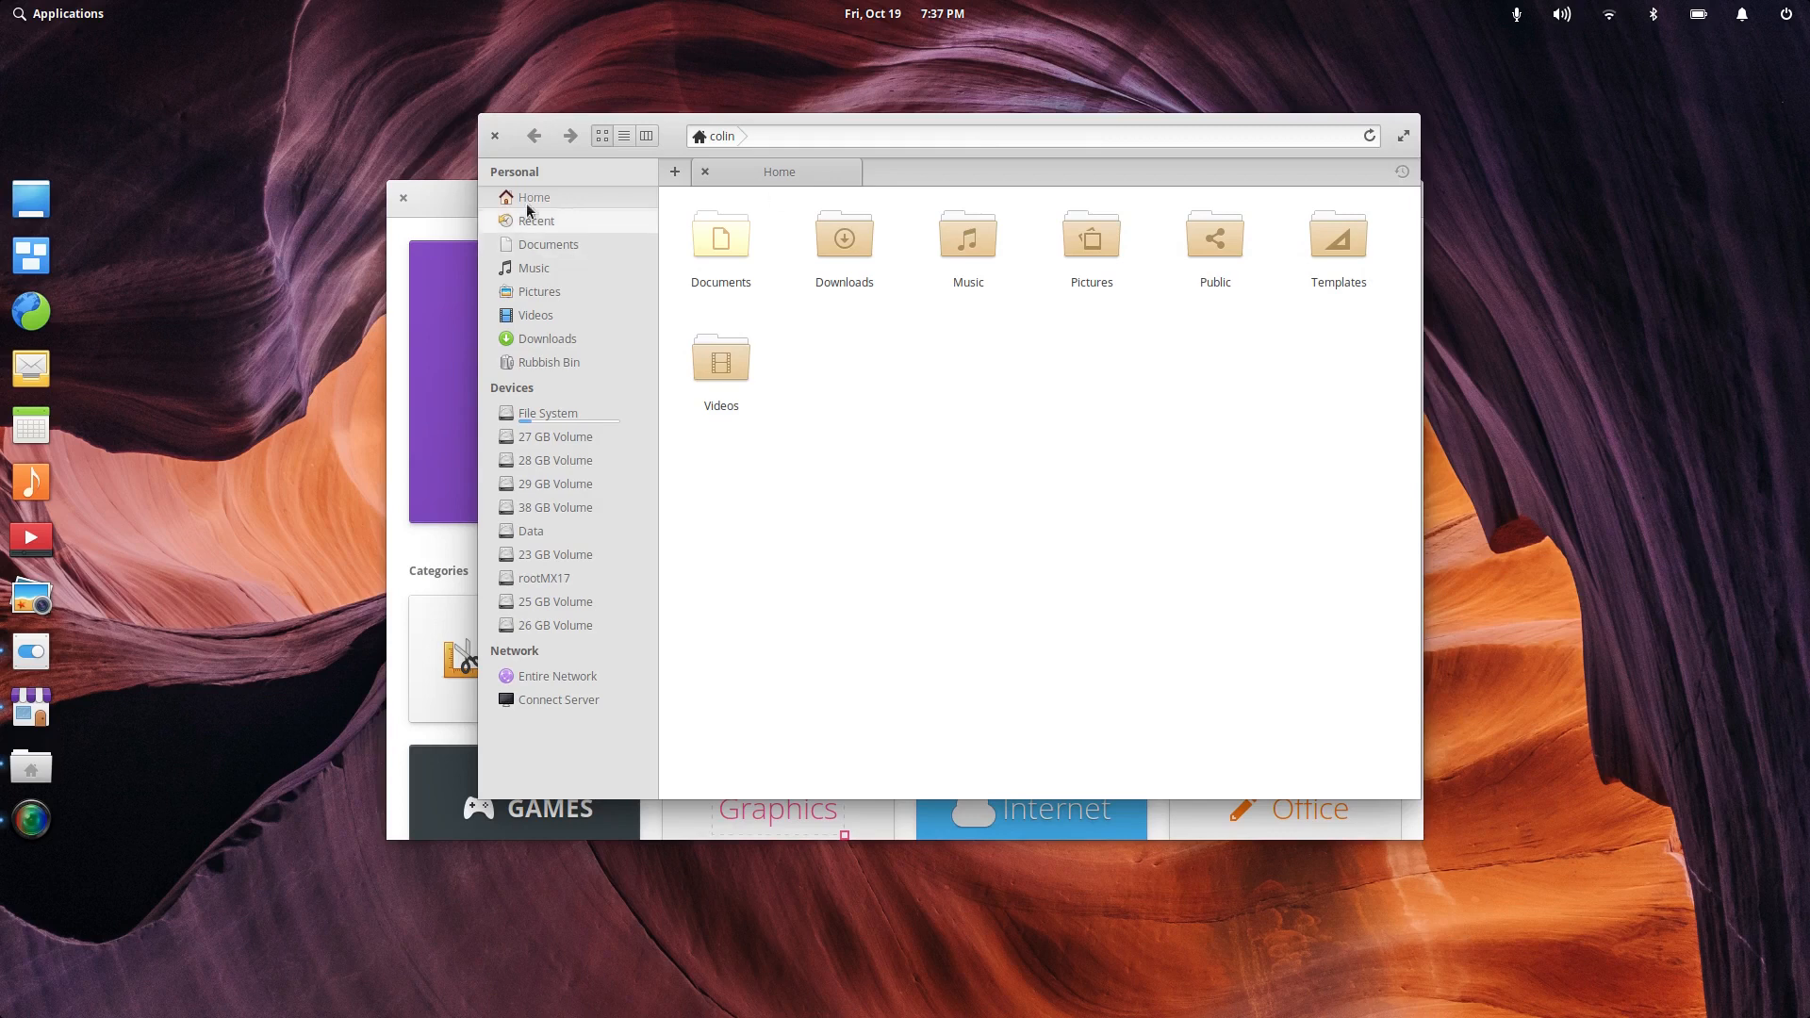
left_click(496, 138)
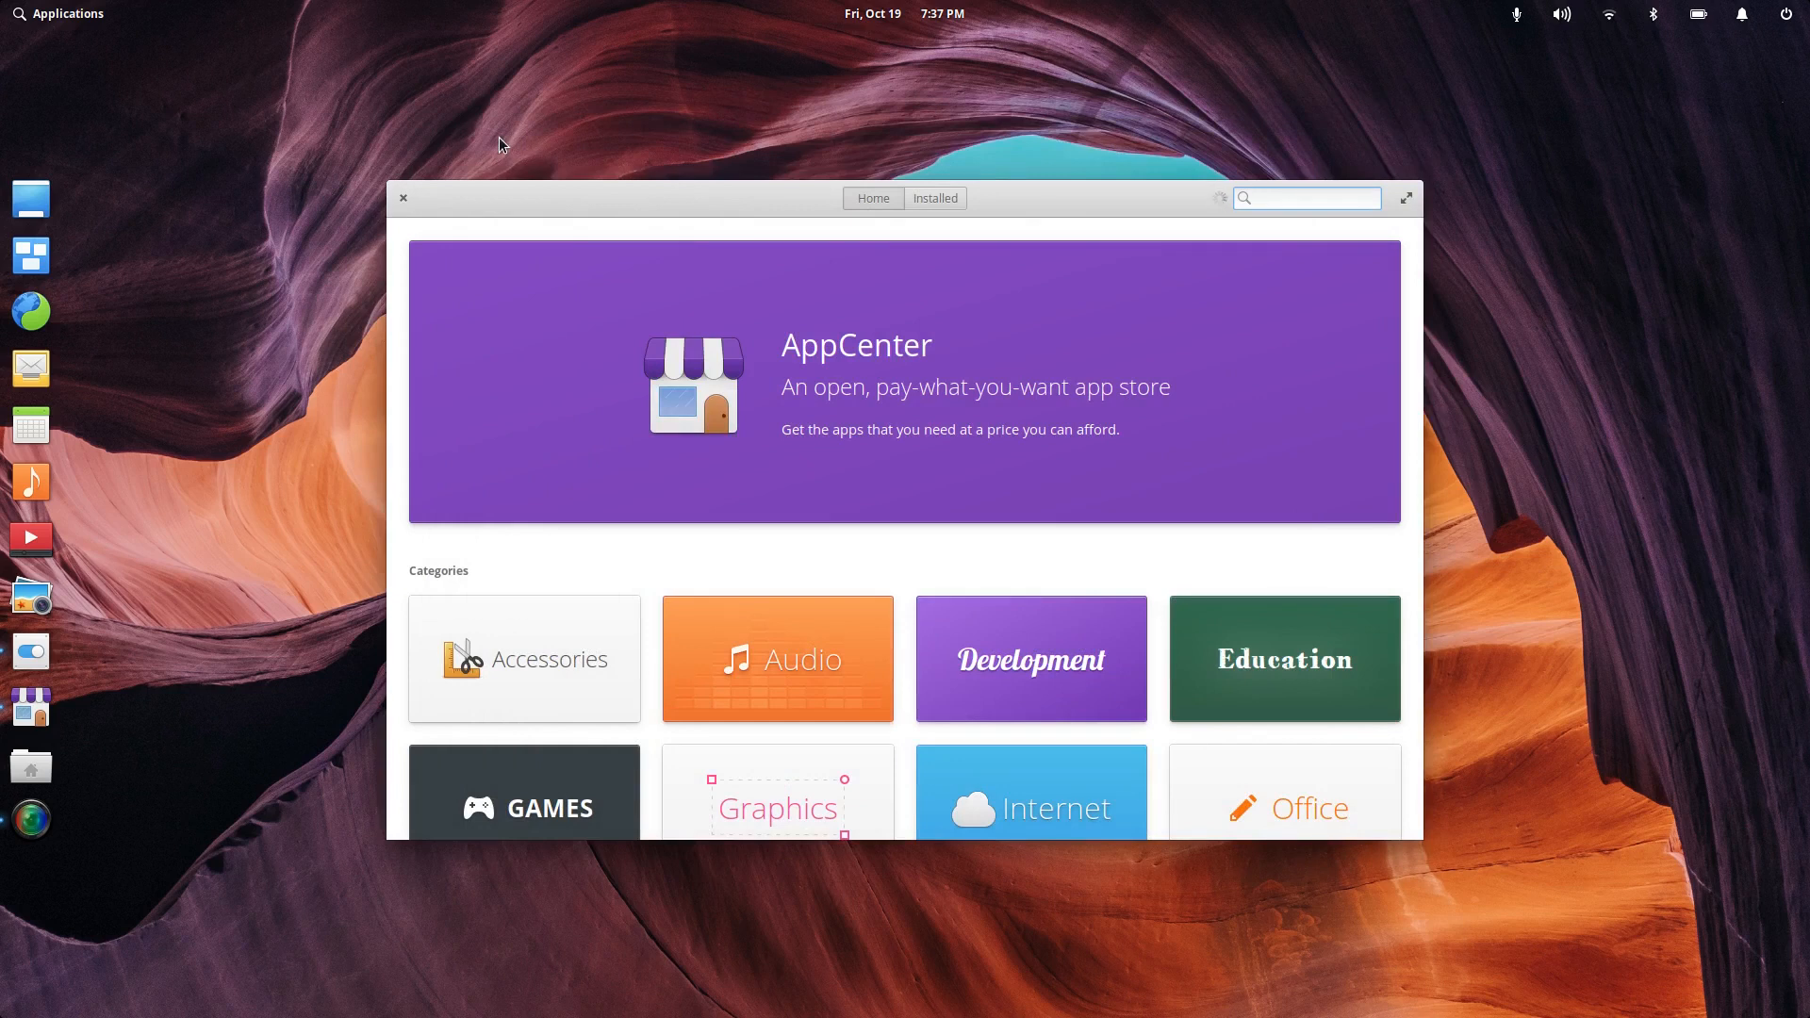
left_click(31, 769)
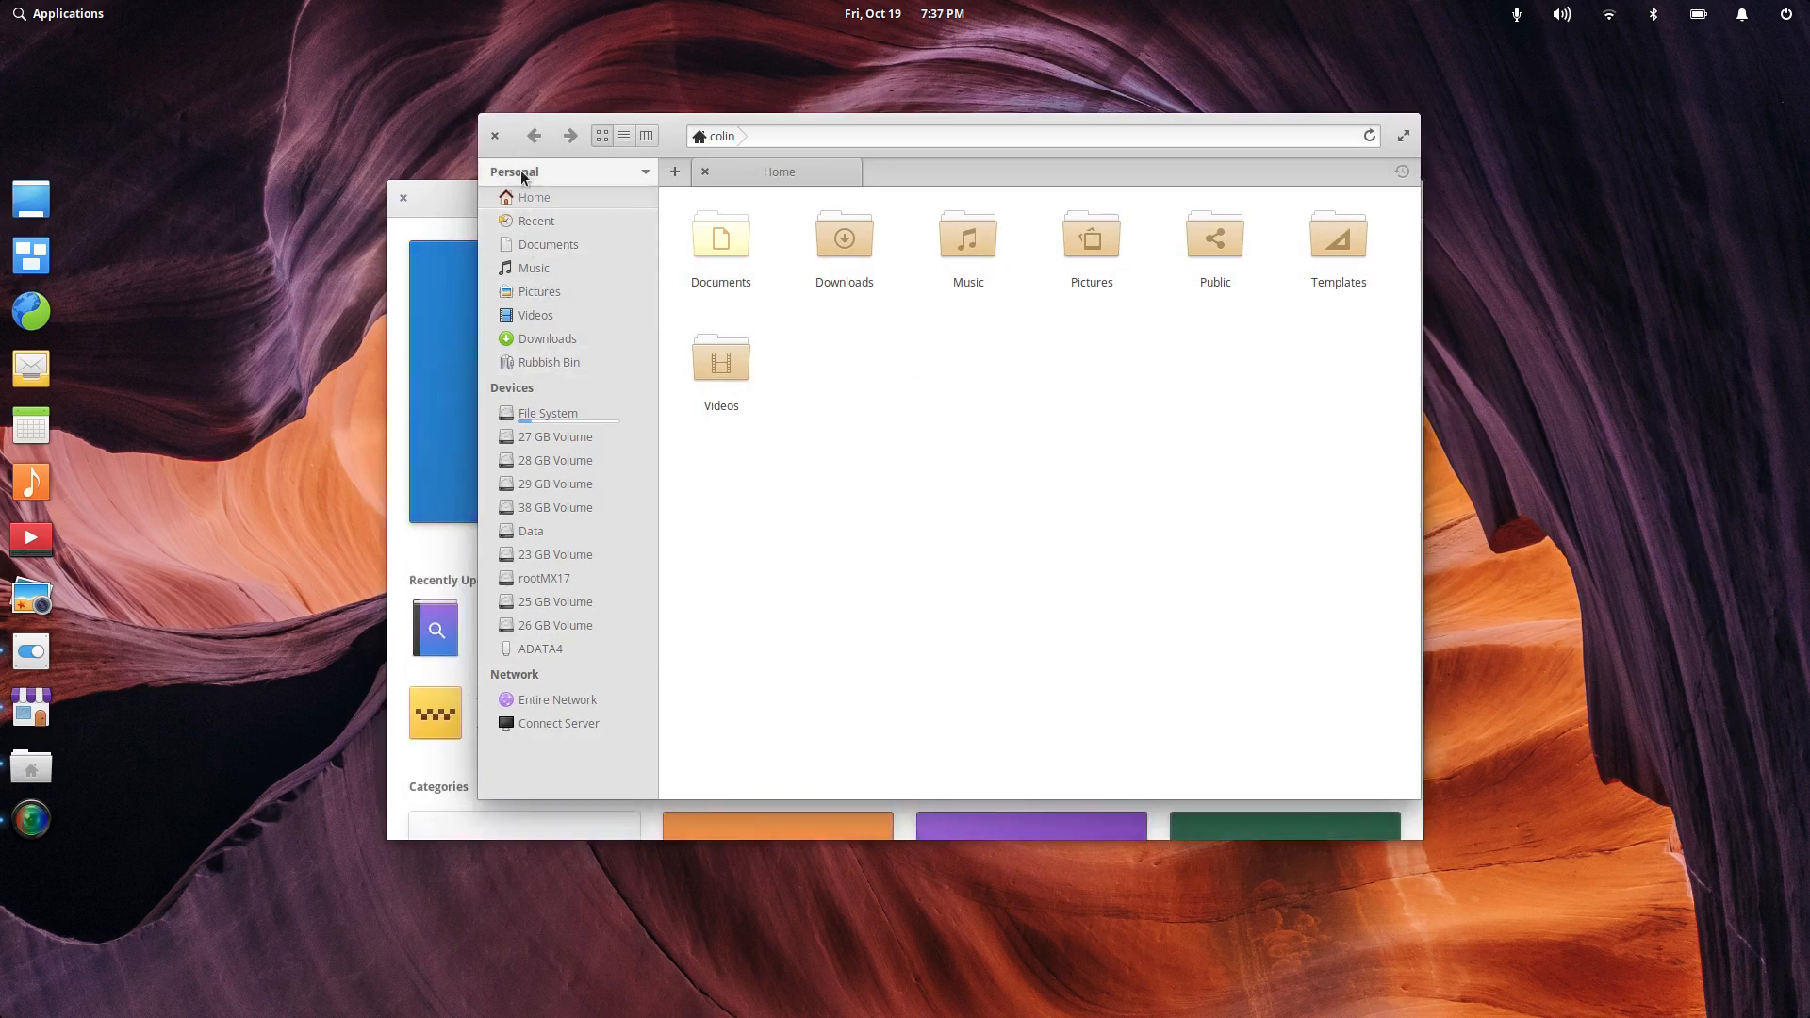
left_click(494, 135)
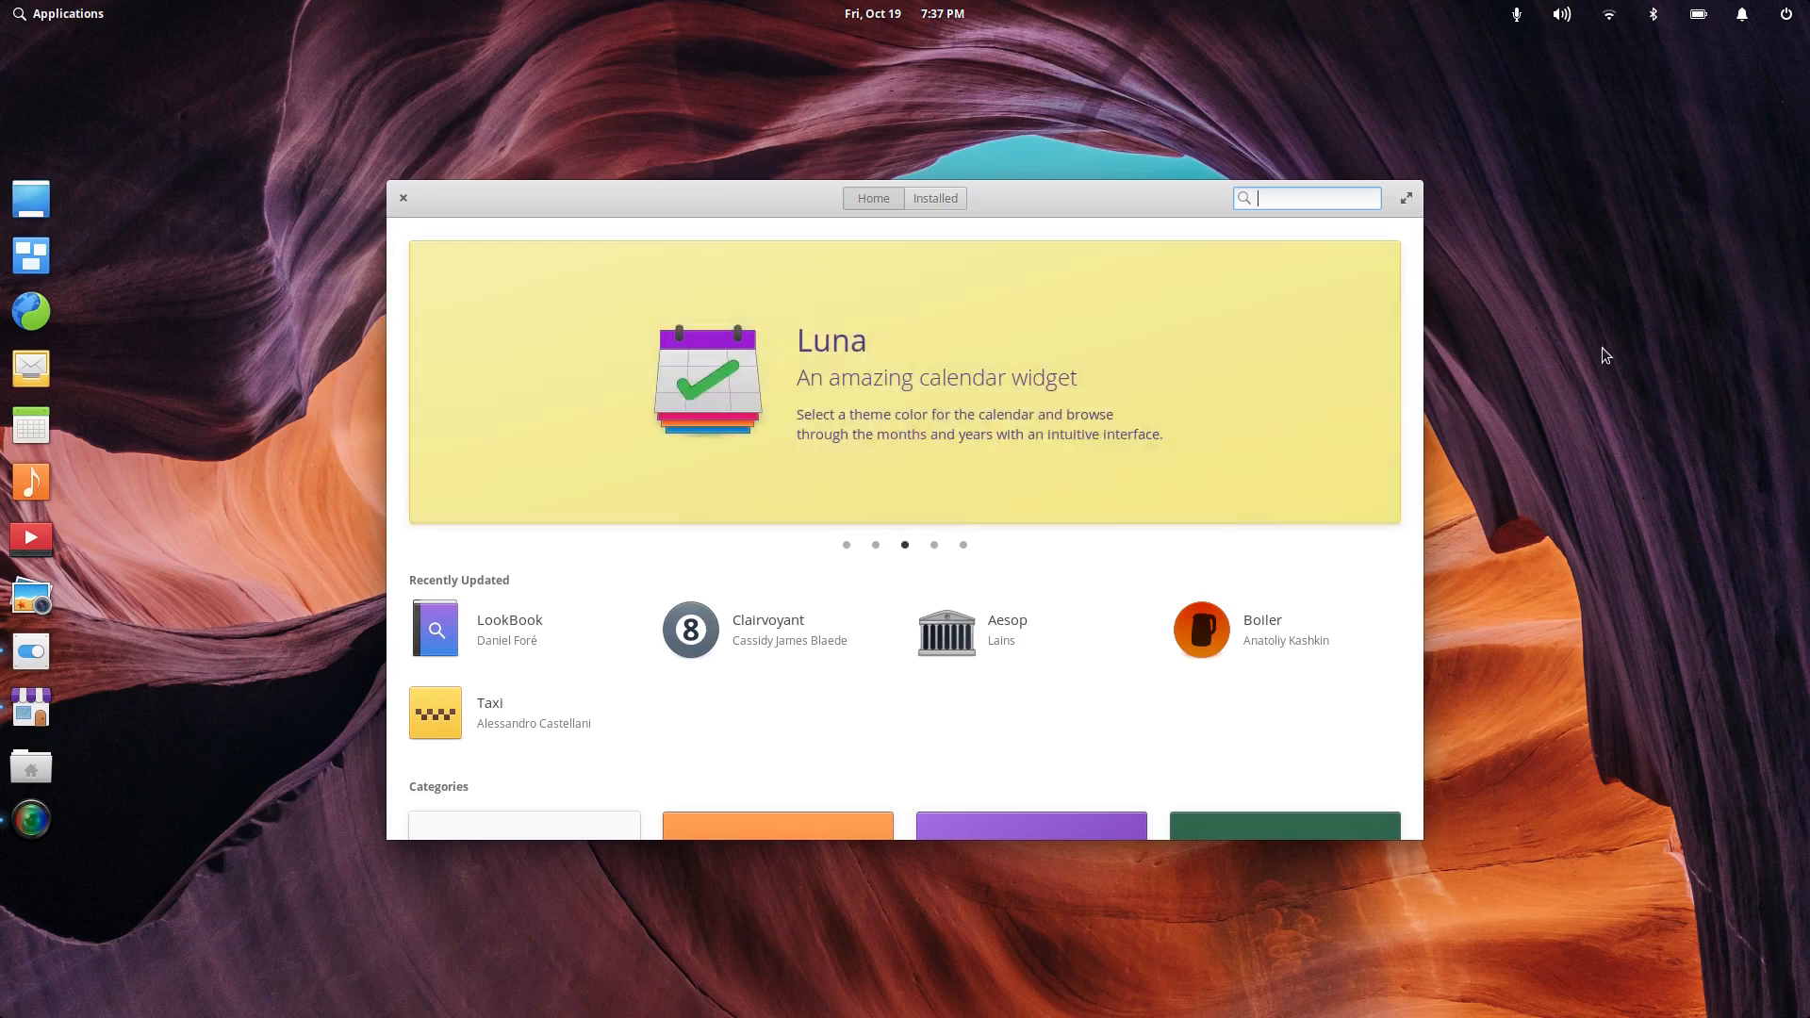
Step: Copy zoom_amd64.deb from the Apps folder on the ADATA4 drive into the Downloads folder
left_click(31, 768)
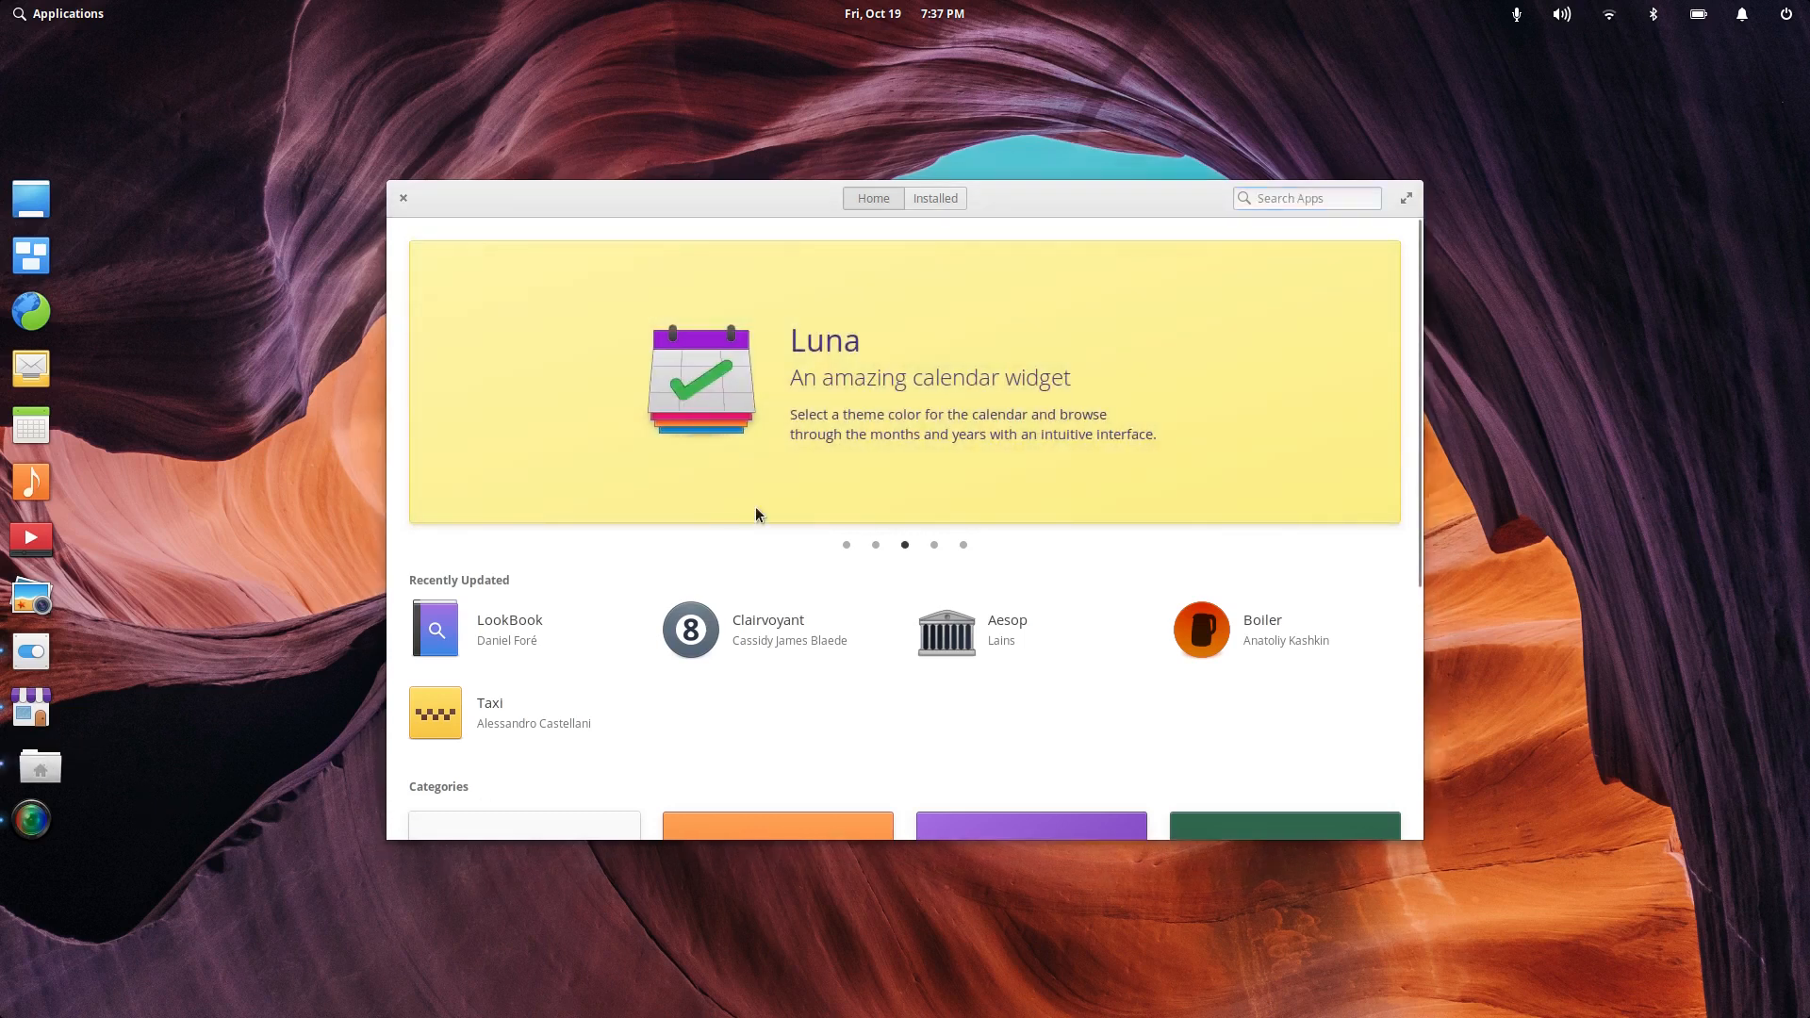
left_click(533, 649)
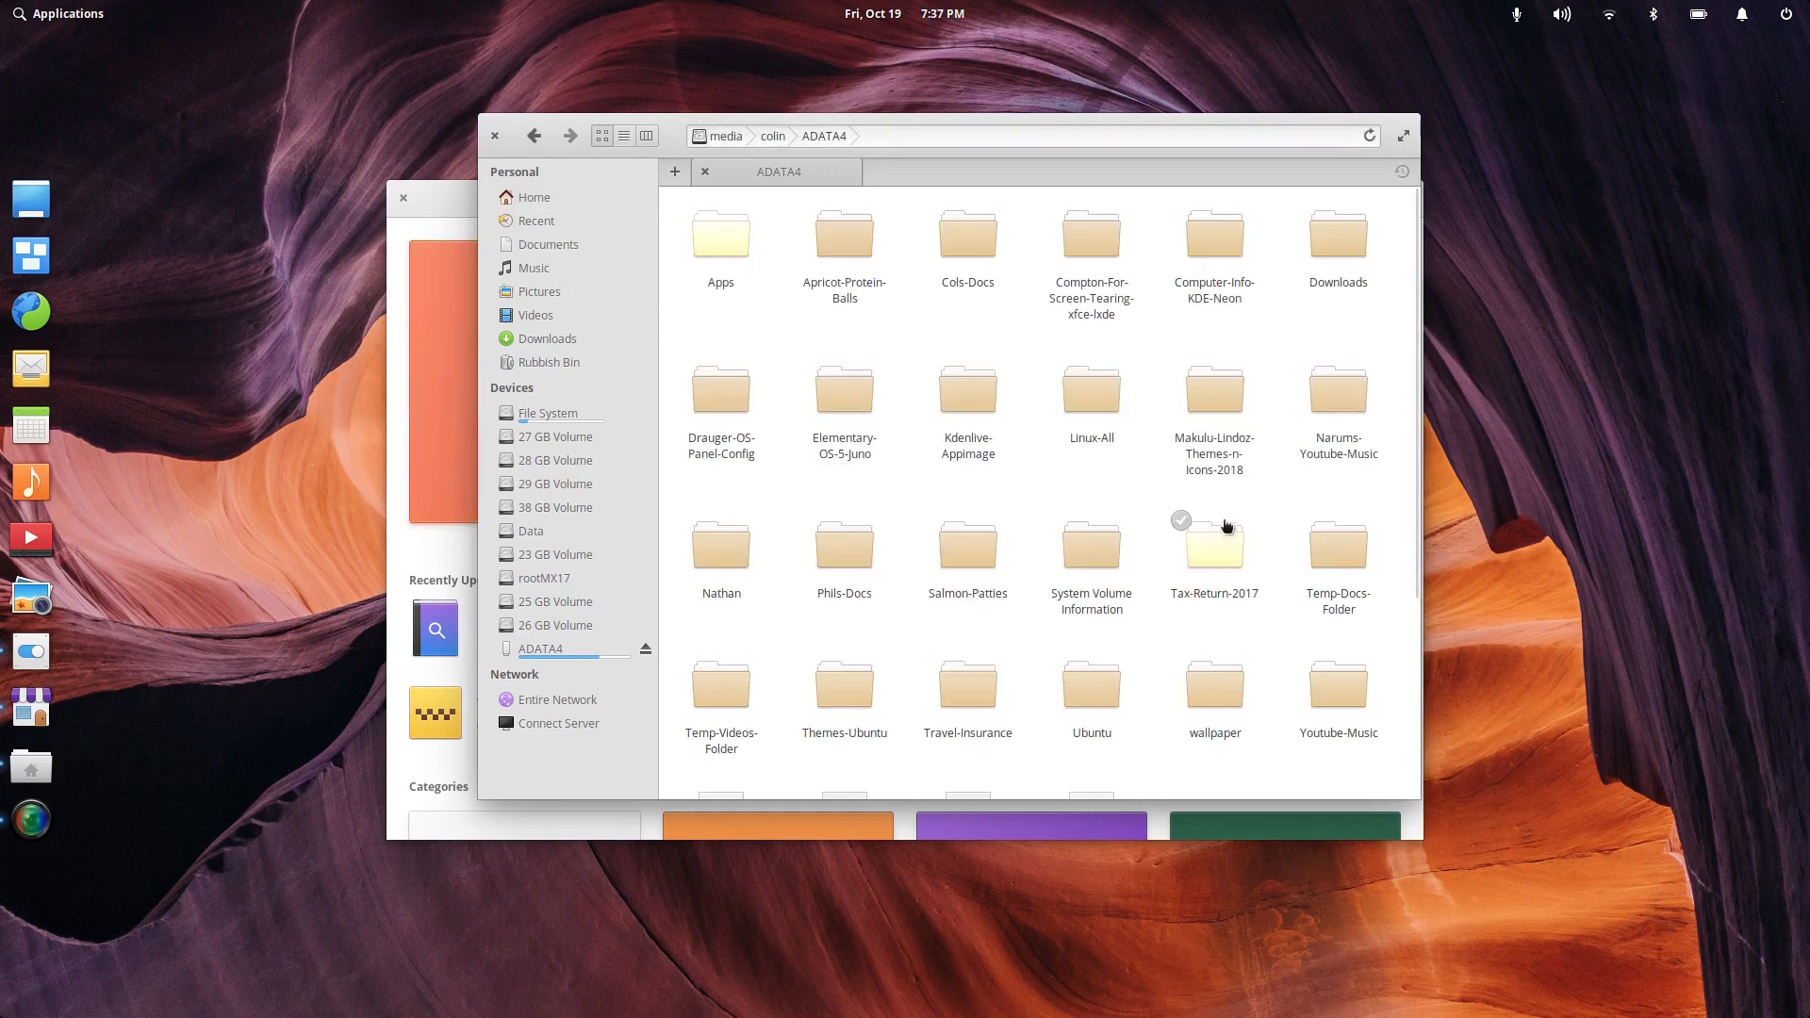
left_click(722, 243)
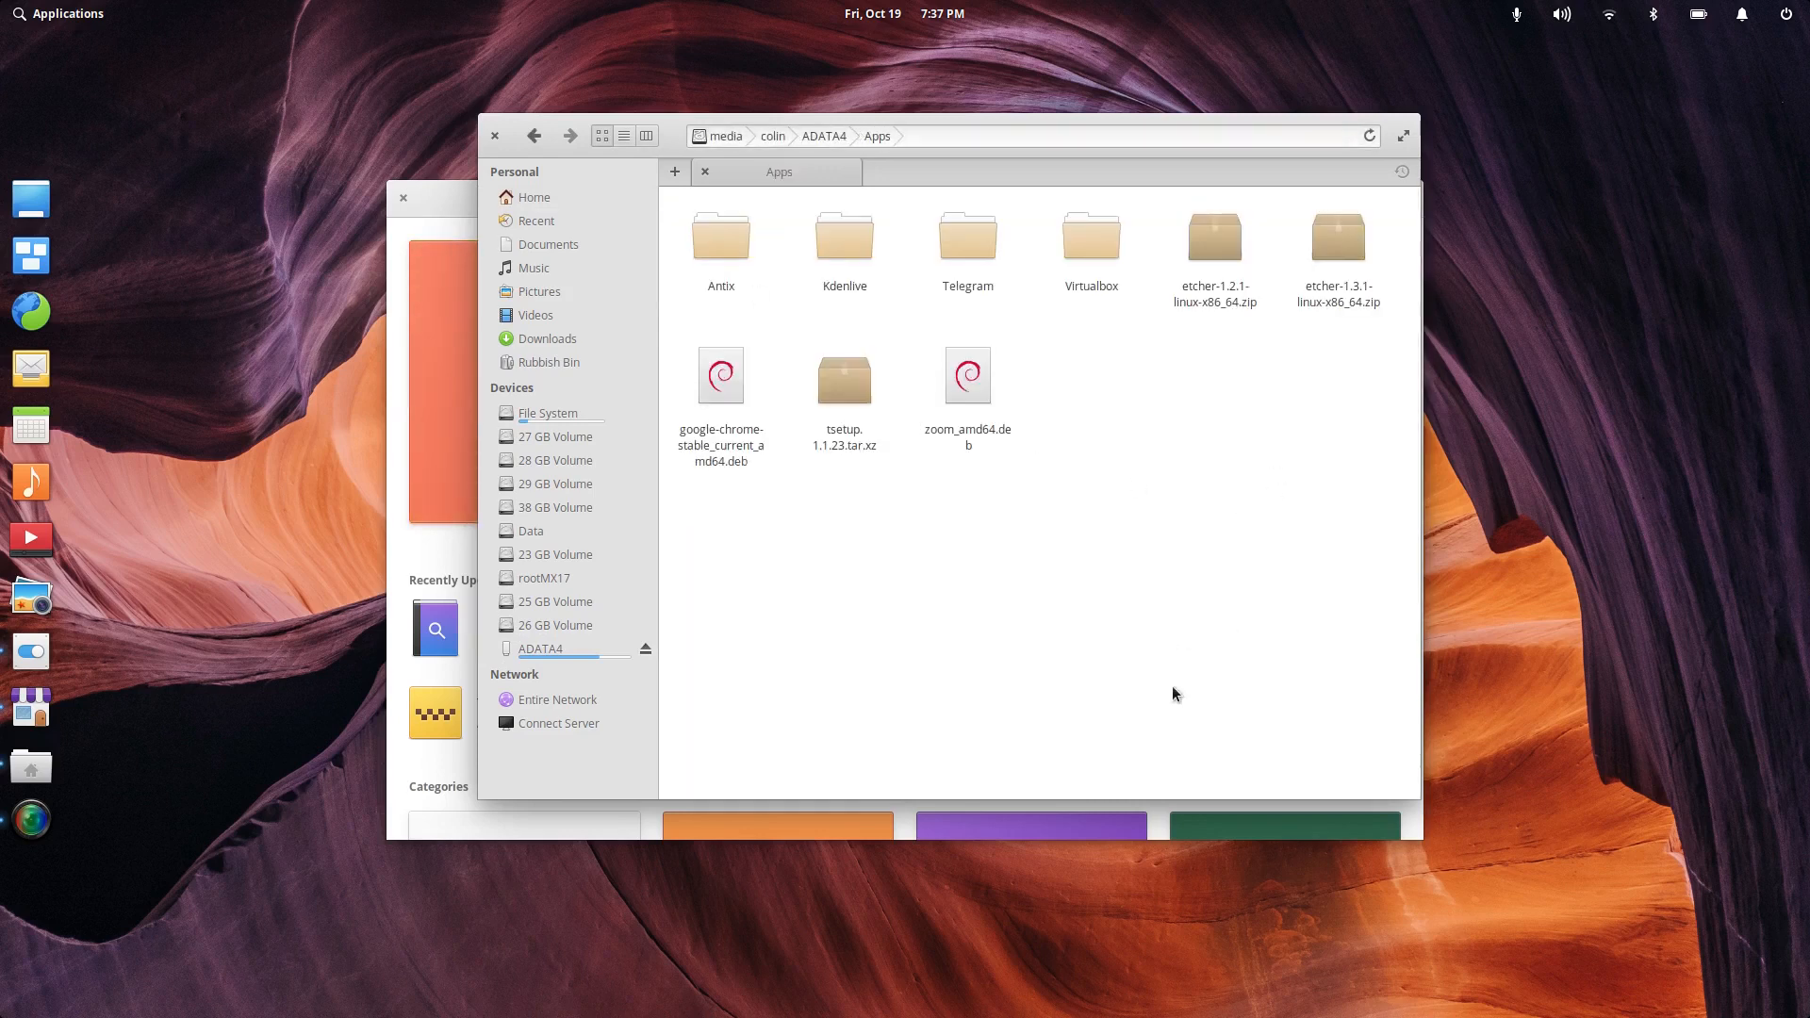
right_click(971, 375)
left_click(1027, 456)
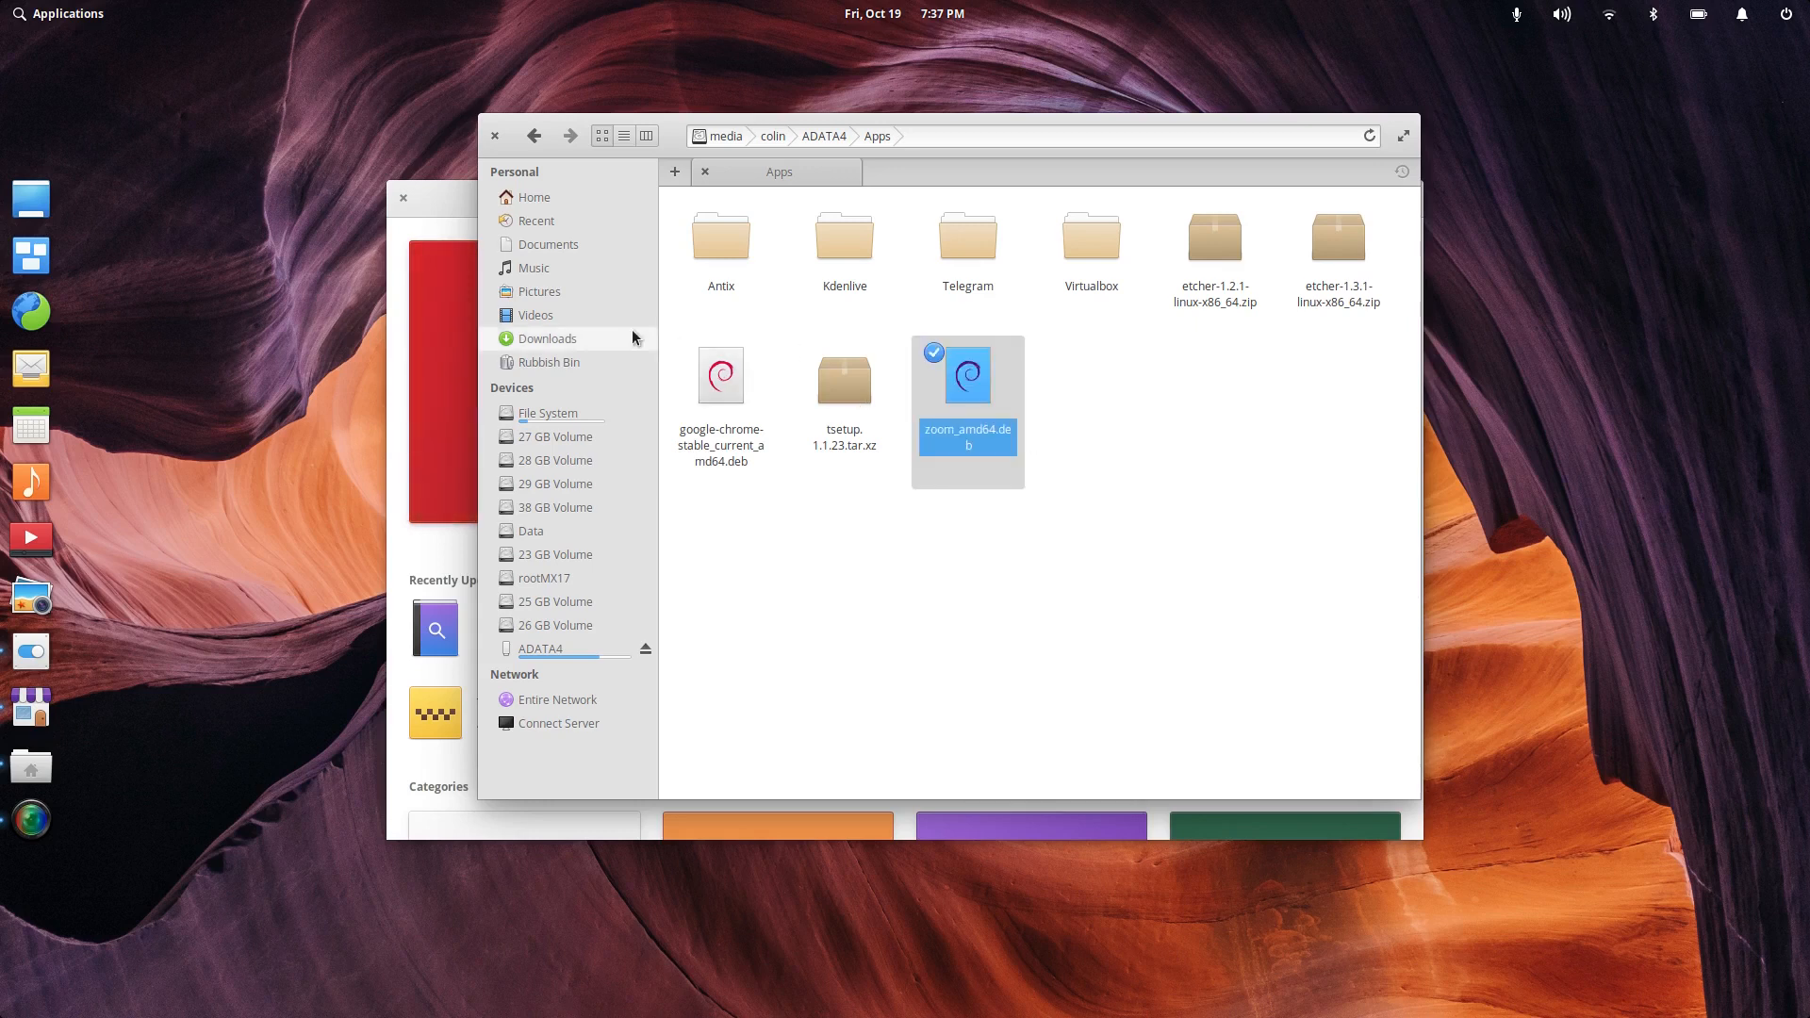
left_click(556, 341)
right_click(925, 342)
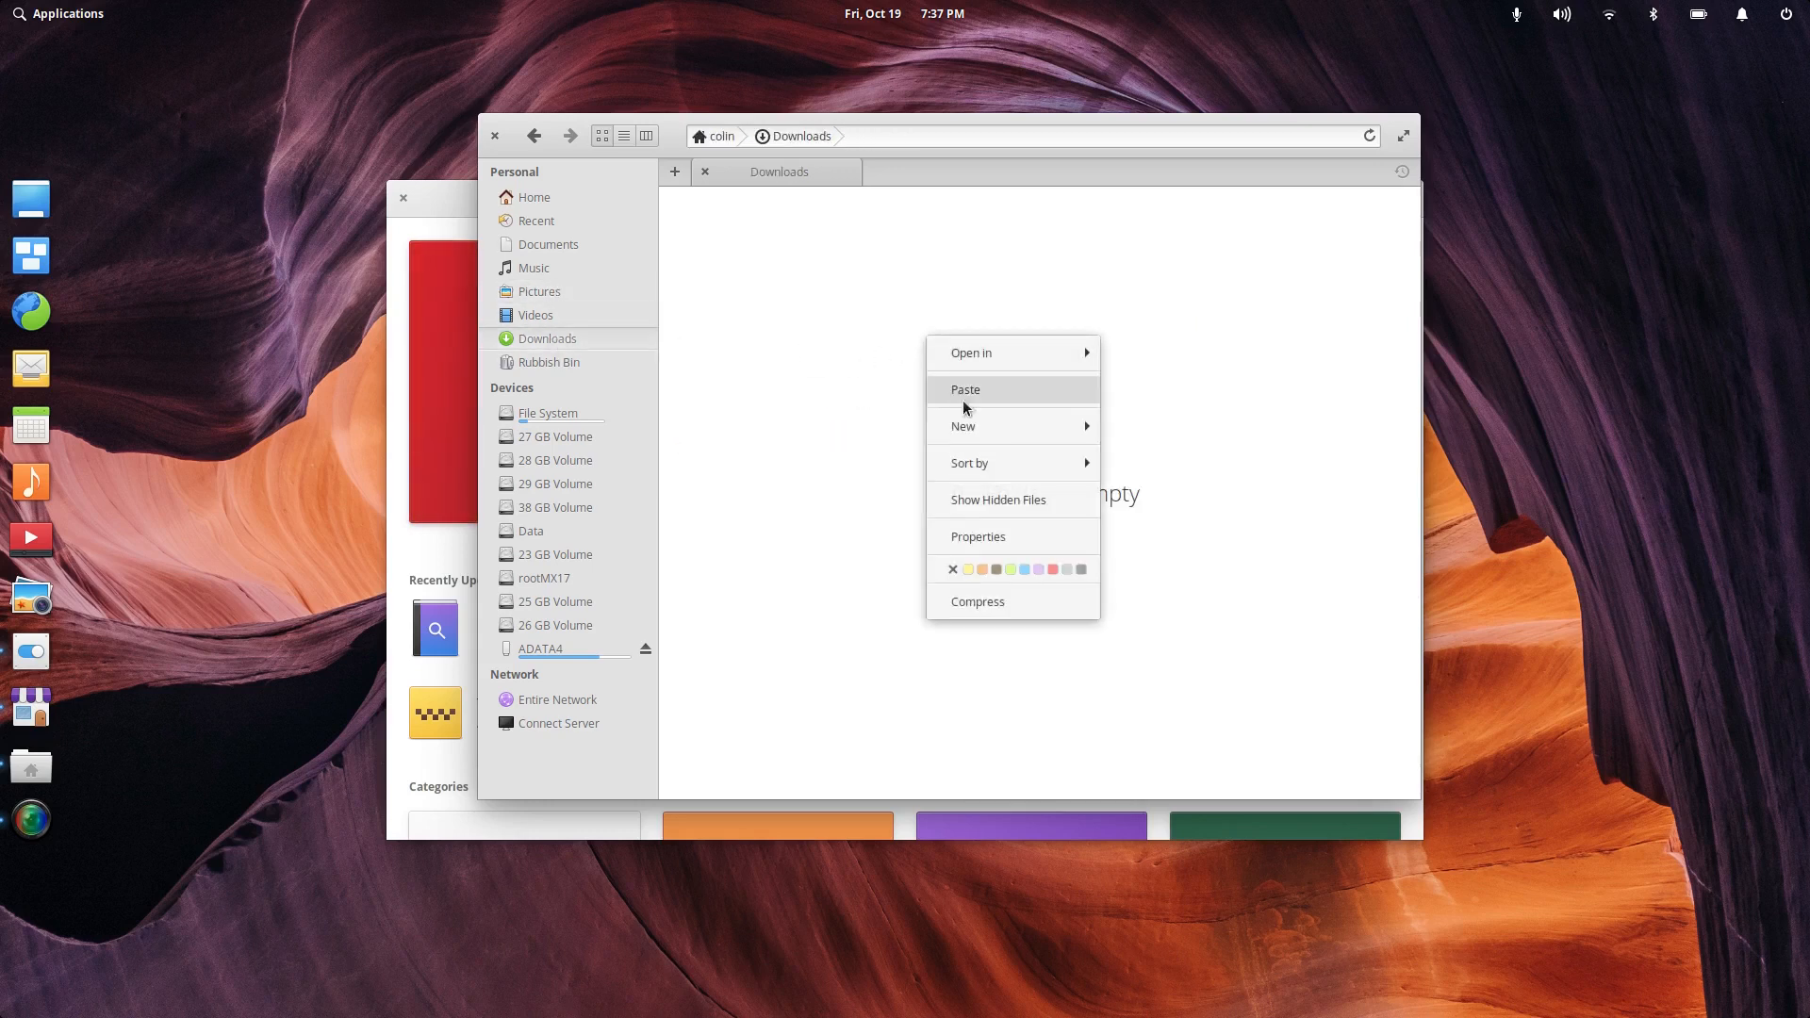
left_click(981, 390)
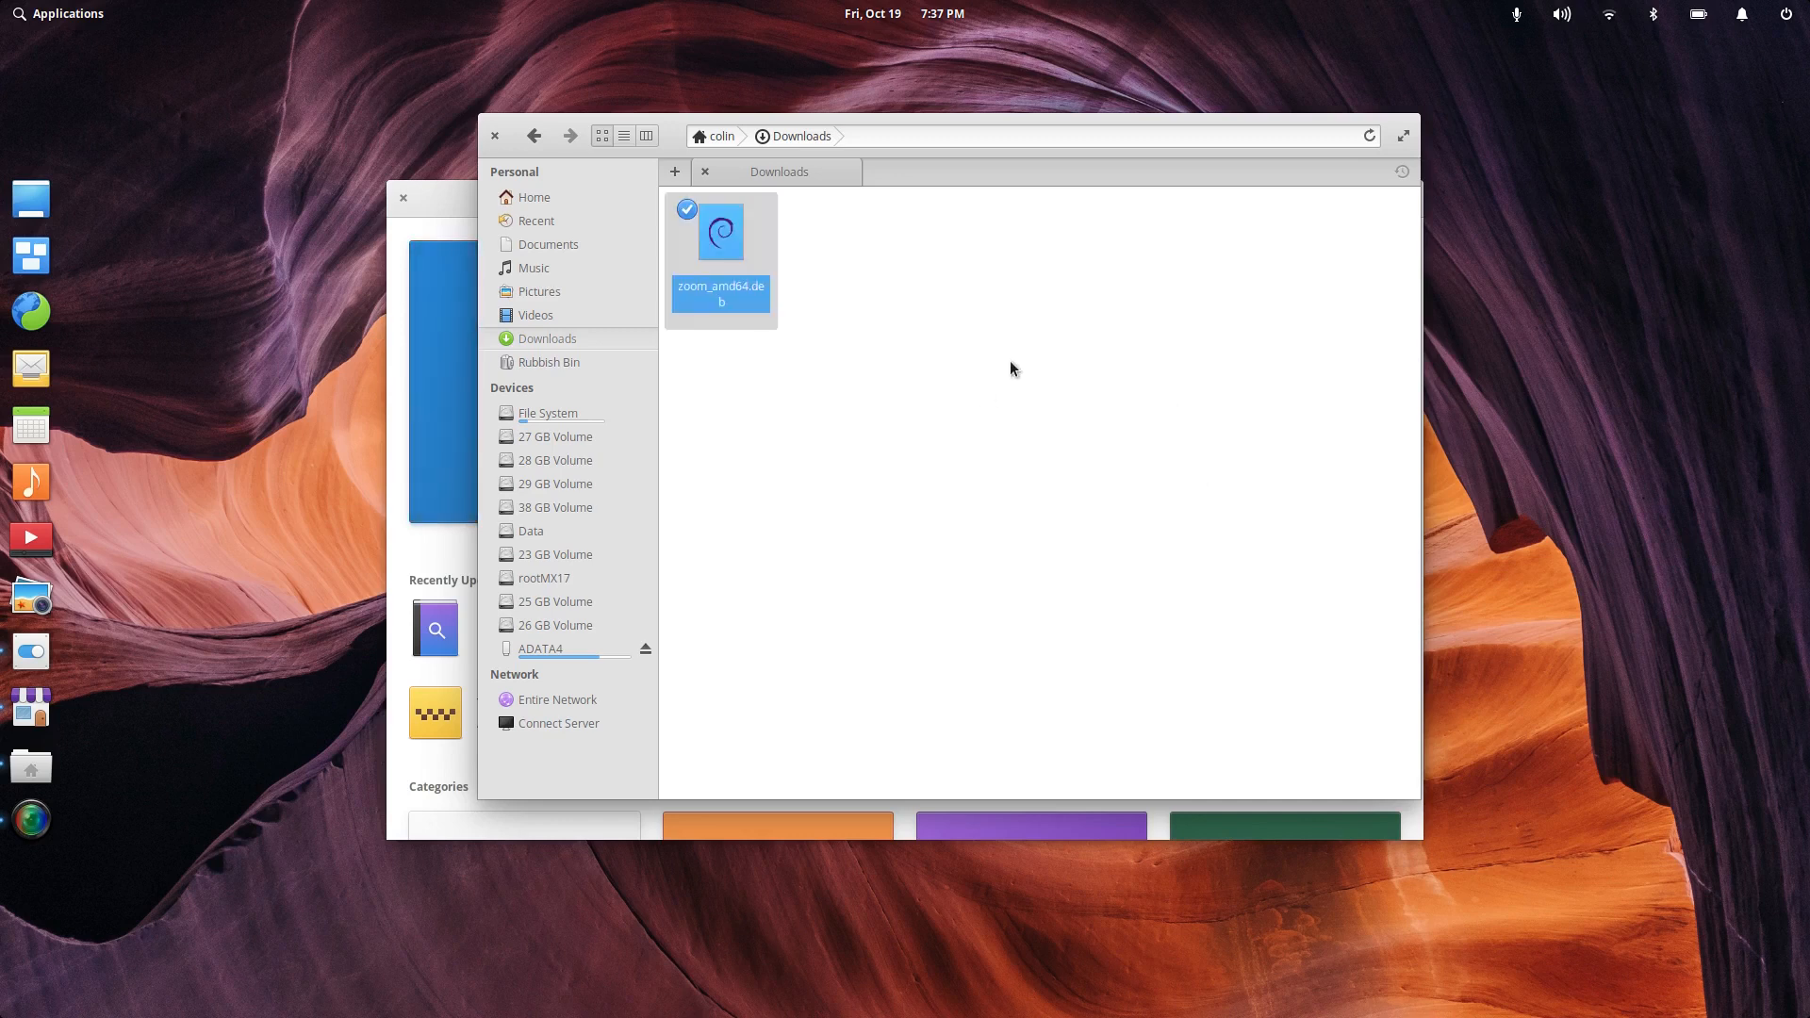
Step: Try to open zoom_amd64.deb from Downloads, cancel the application chooser and move the Files window lower on the desktop
double_click(740, 283)
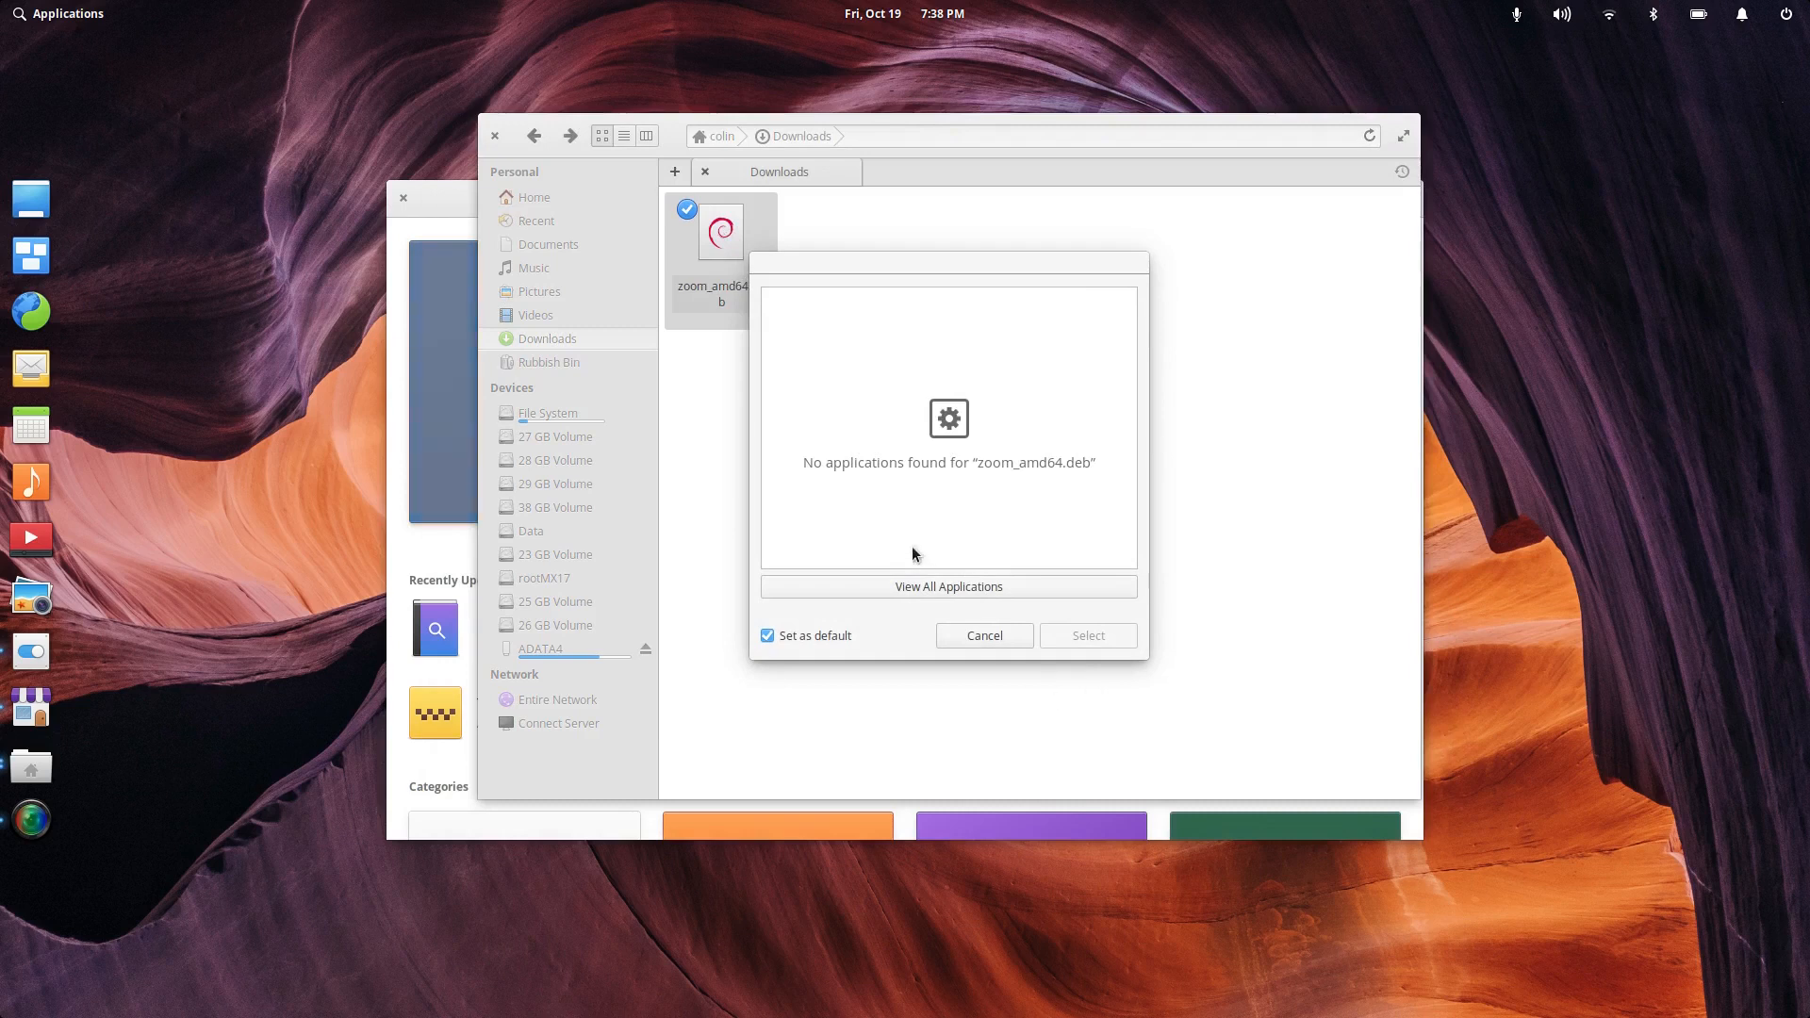
left_click(981, 636)
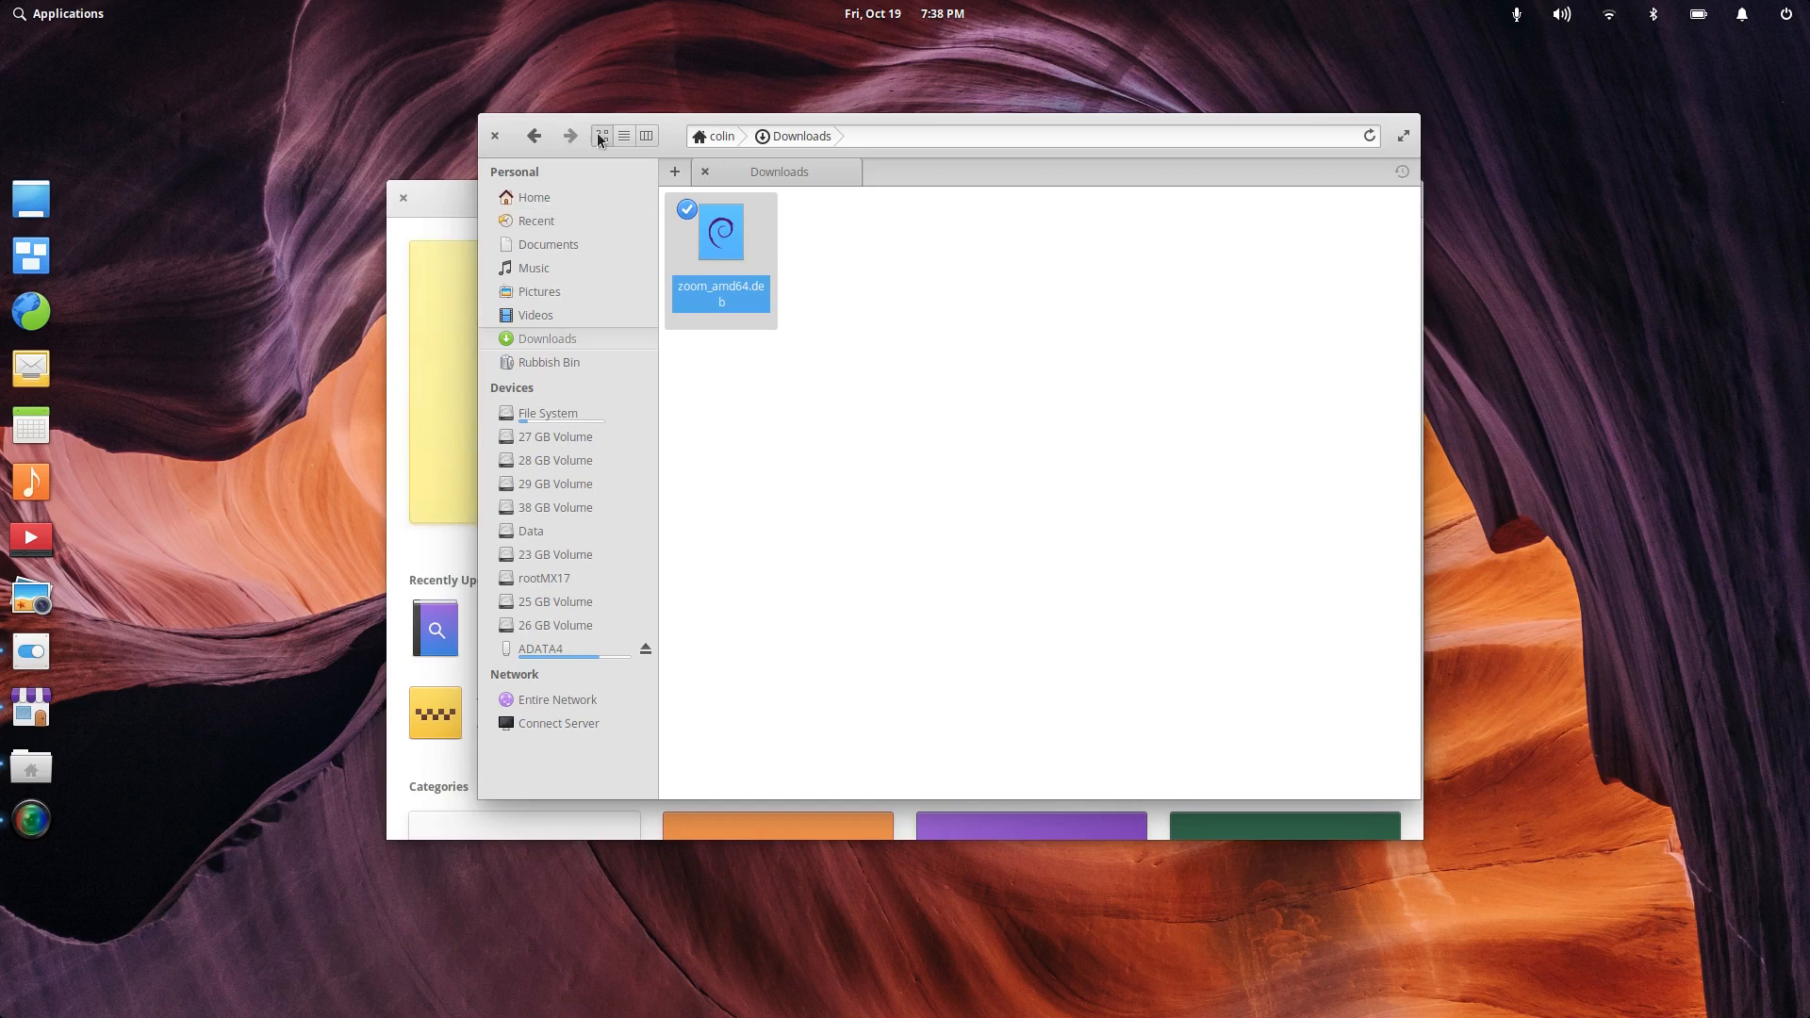
left_click_drag(679, 138, 743, 175)
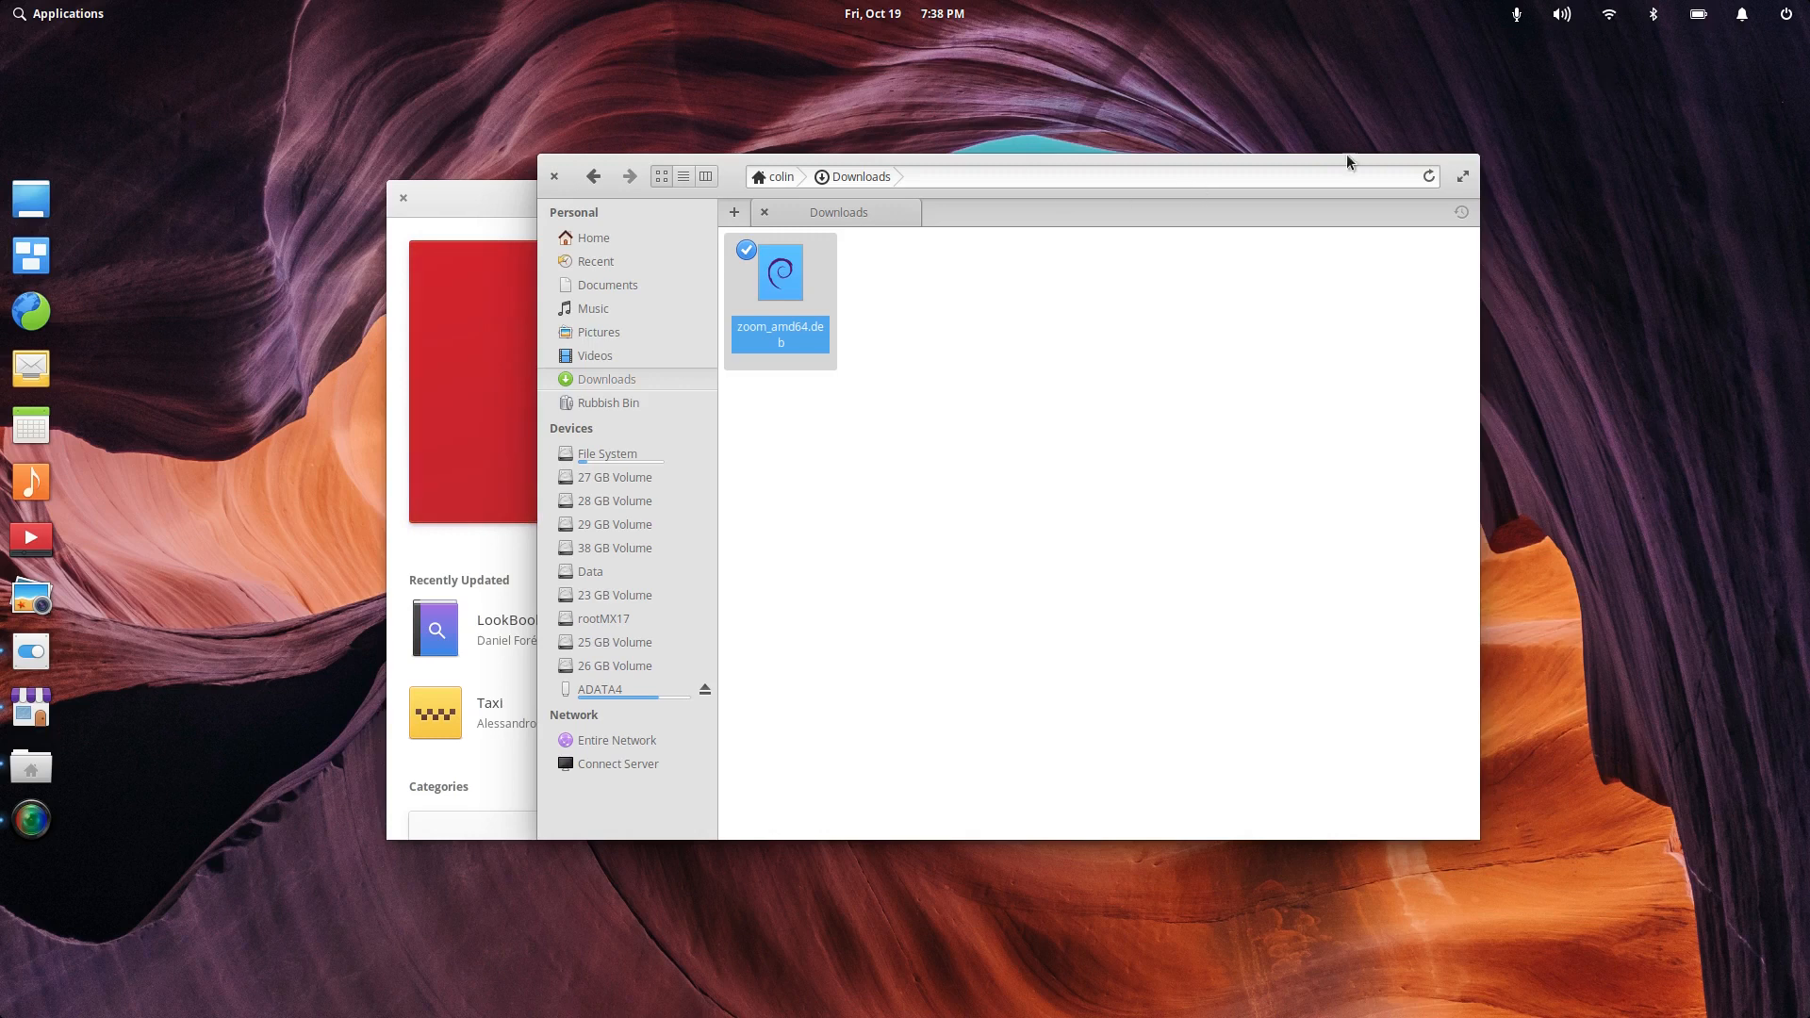
Step: Switch to AppCenter and search for gdebi and for telegram, clearing the search after each one
left_click(475, 196)
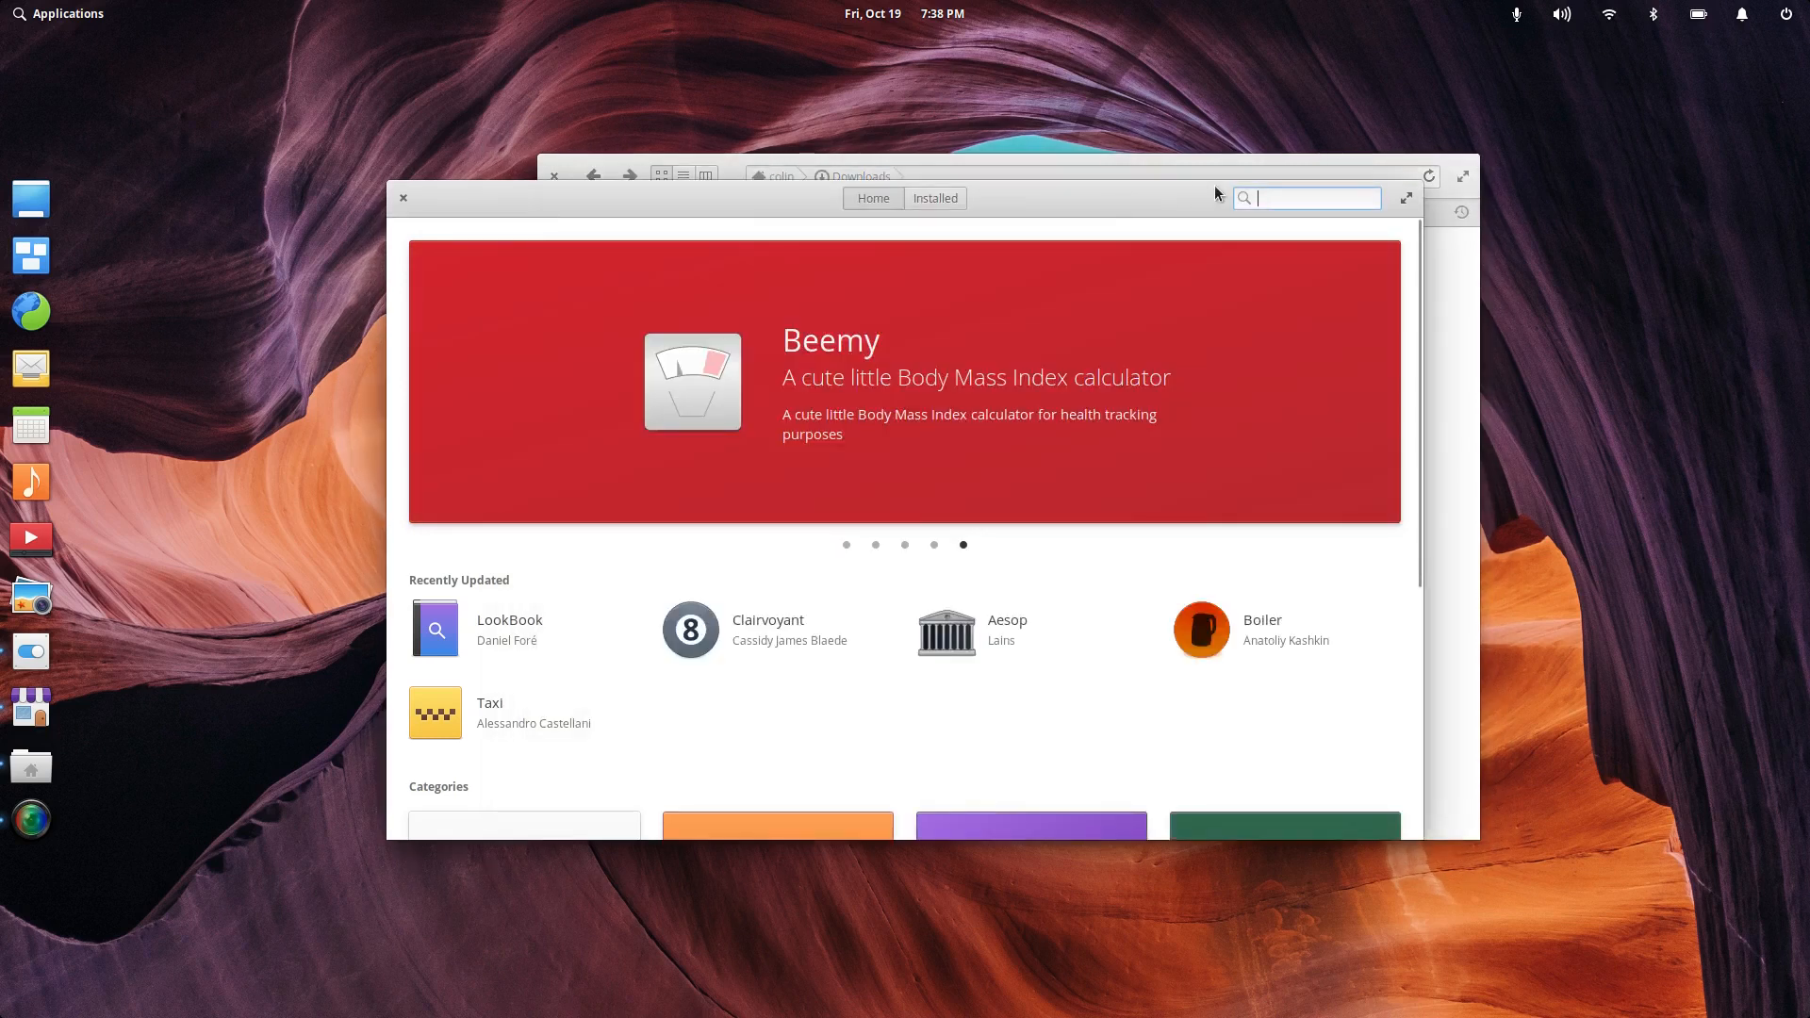
type("gdebi")
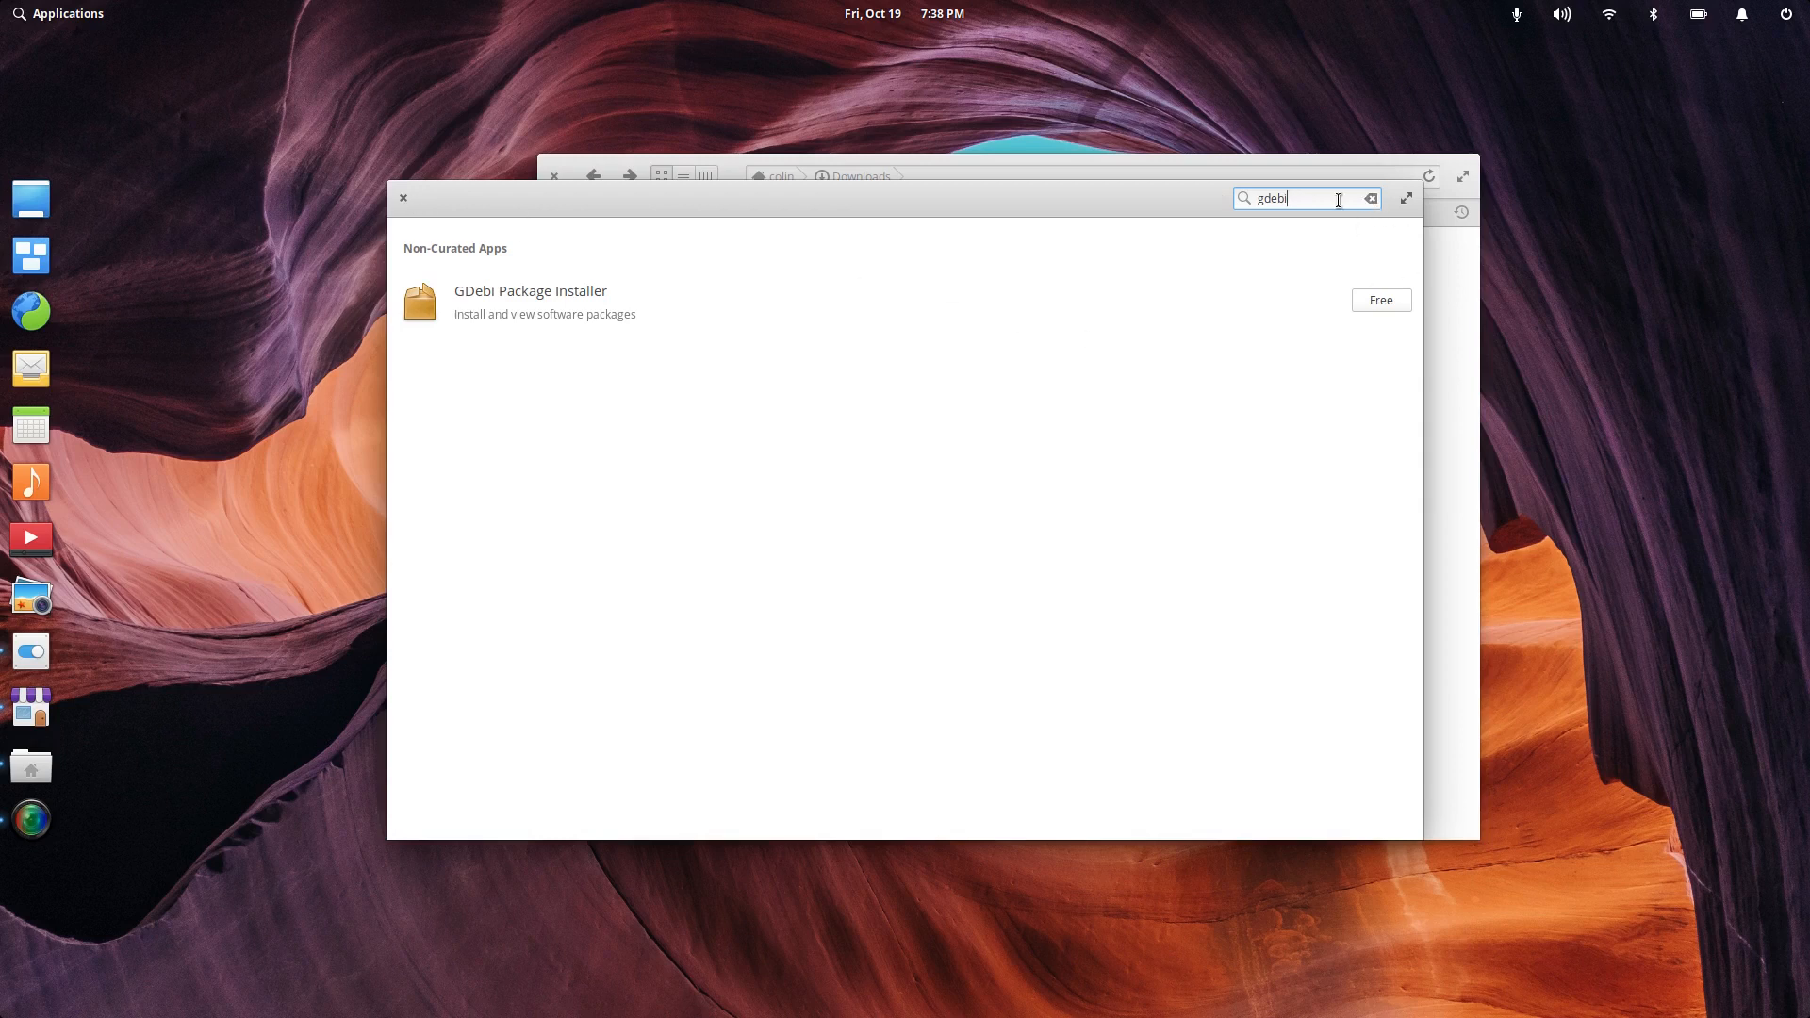
left_click(1371, 199)
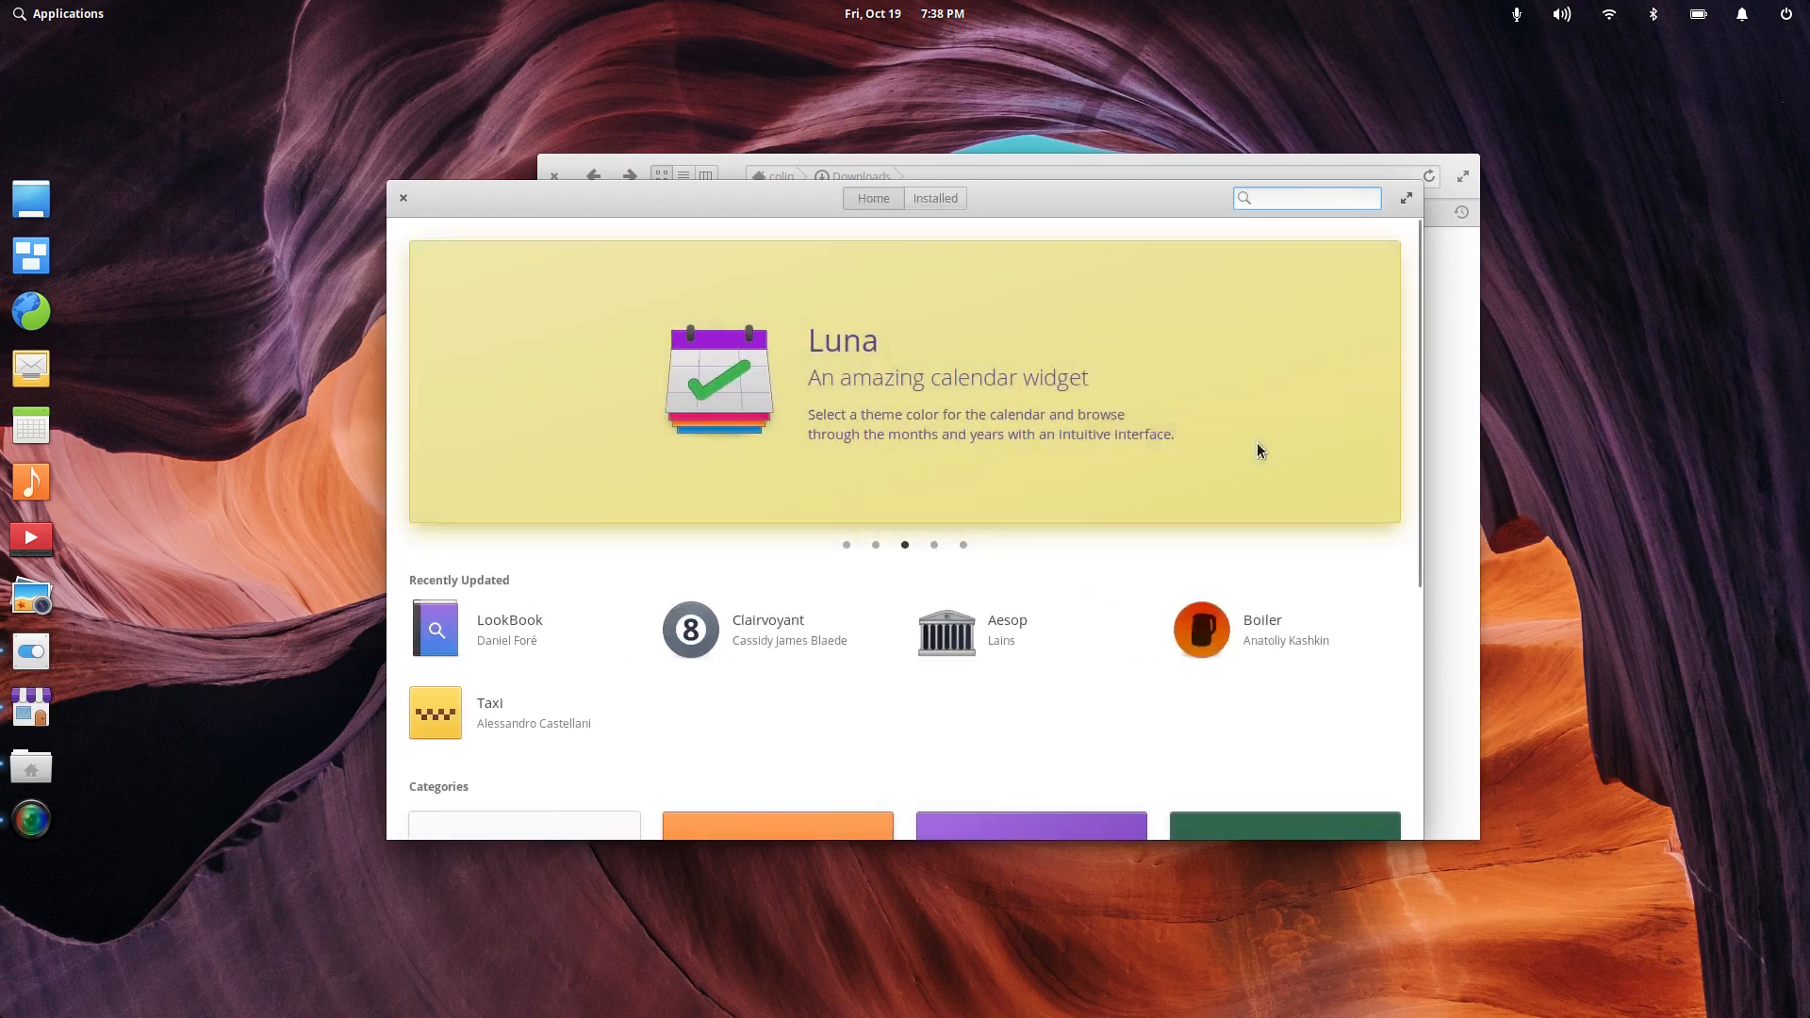
type("tel")
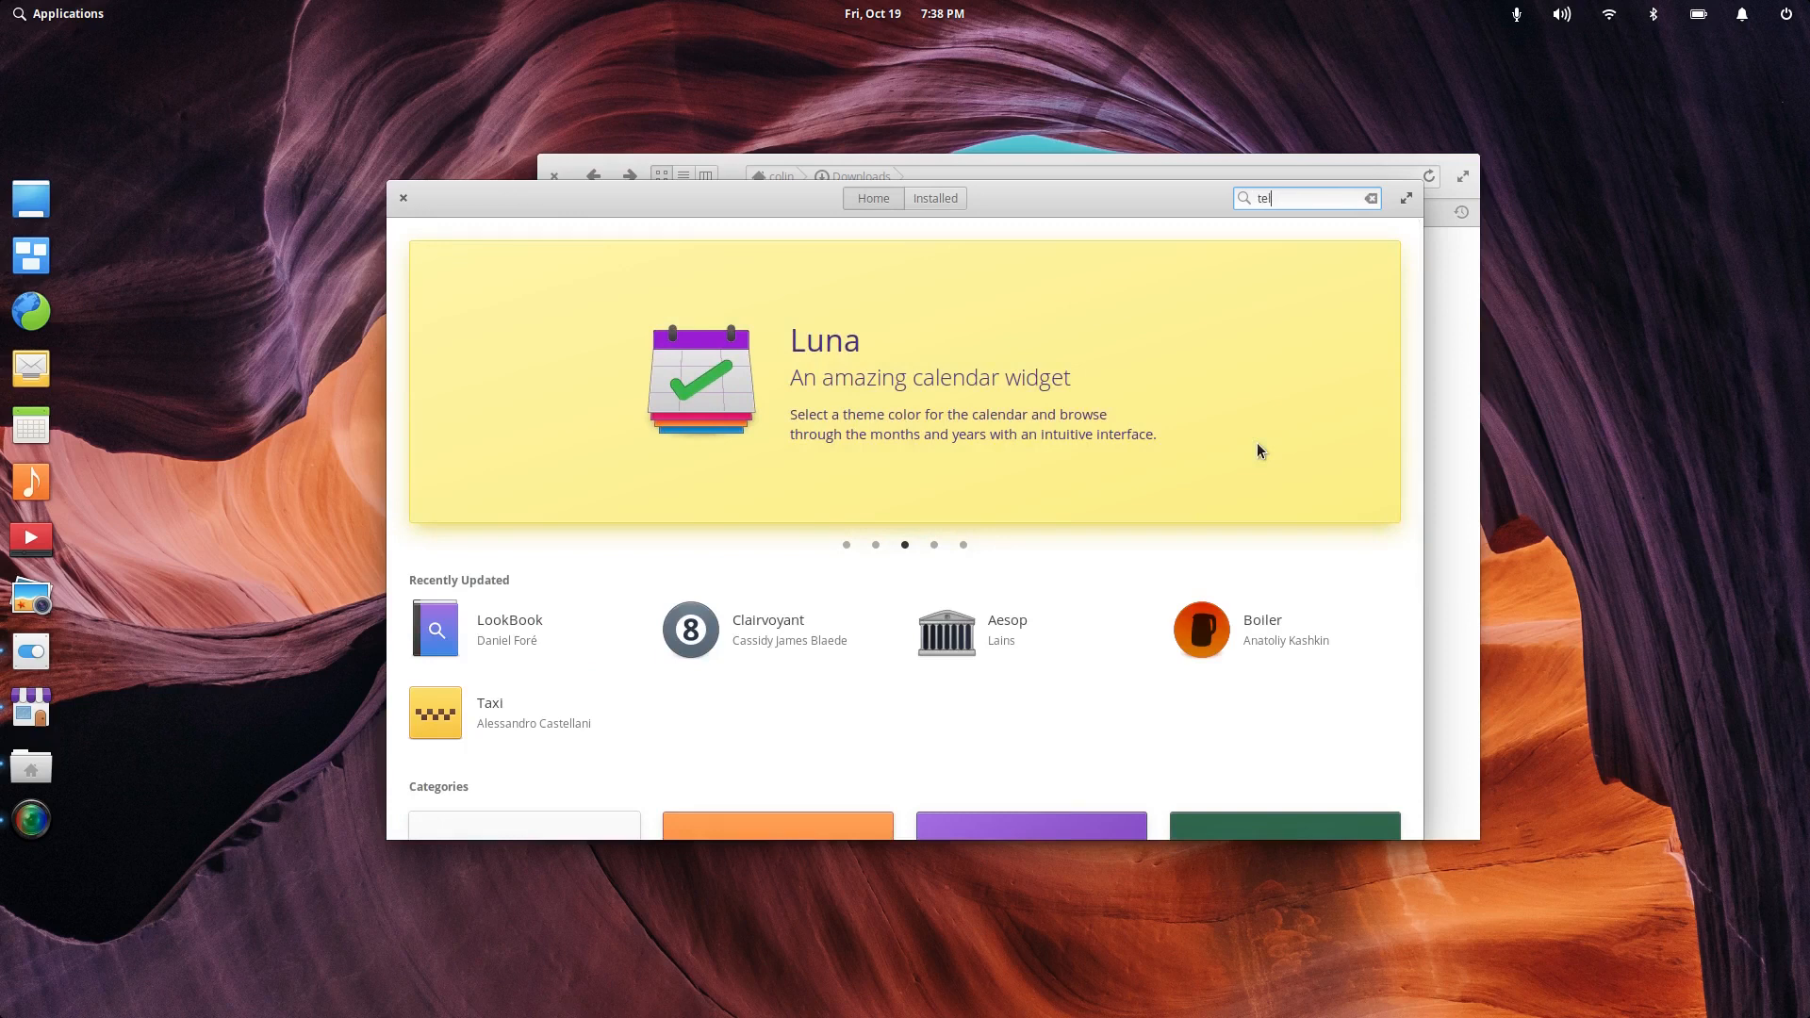
type("egram")
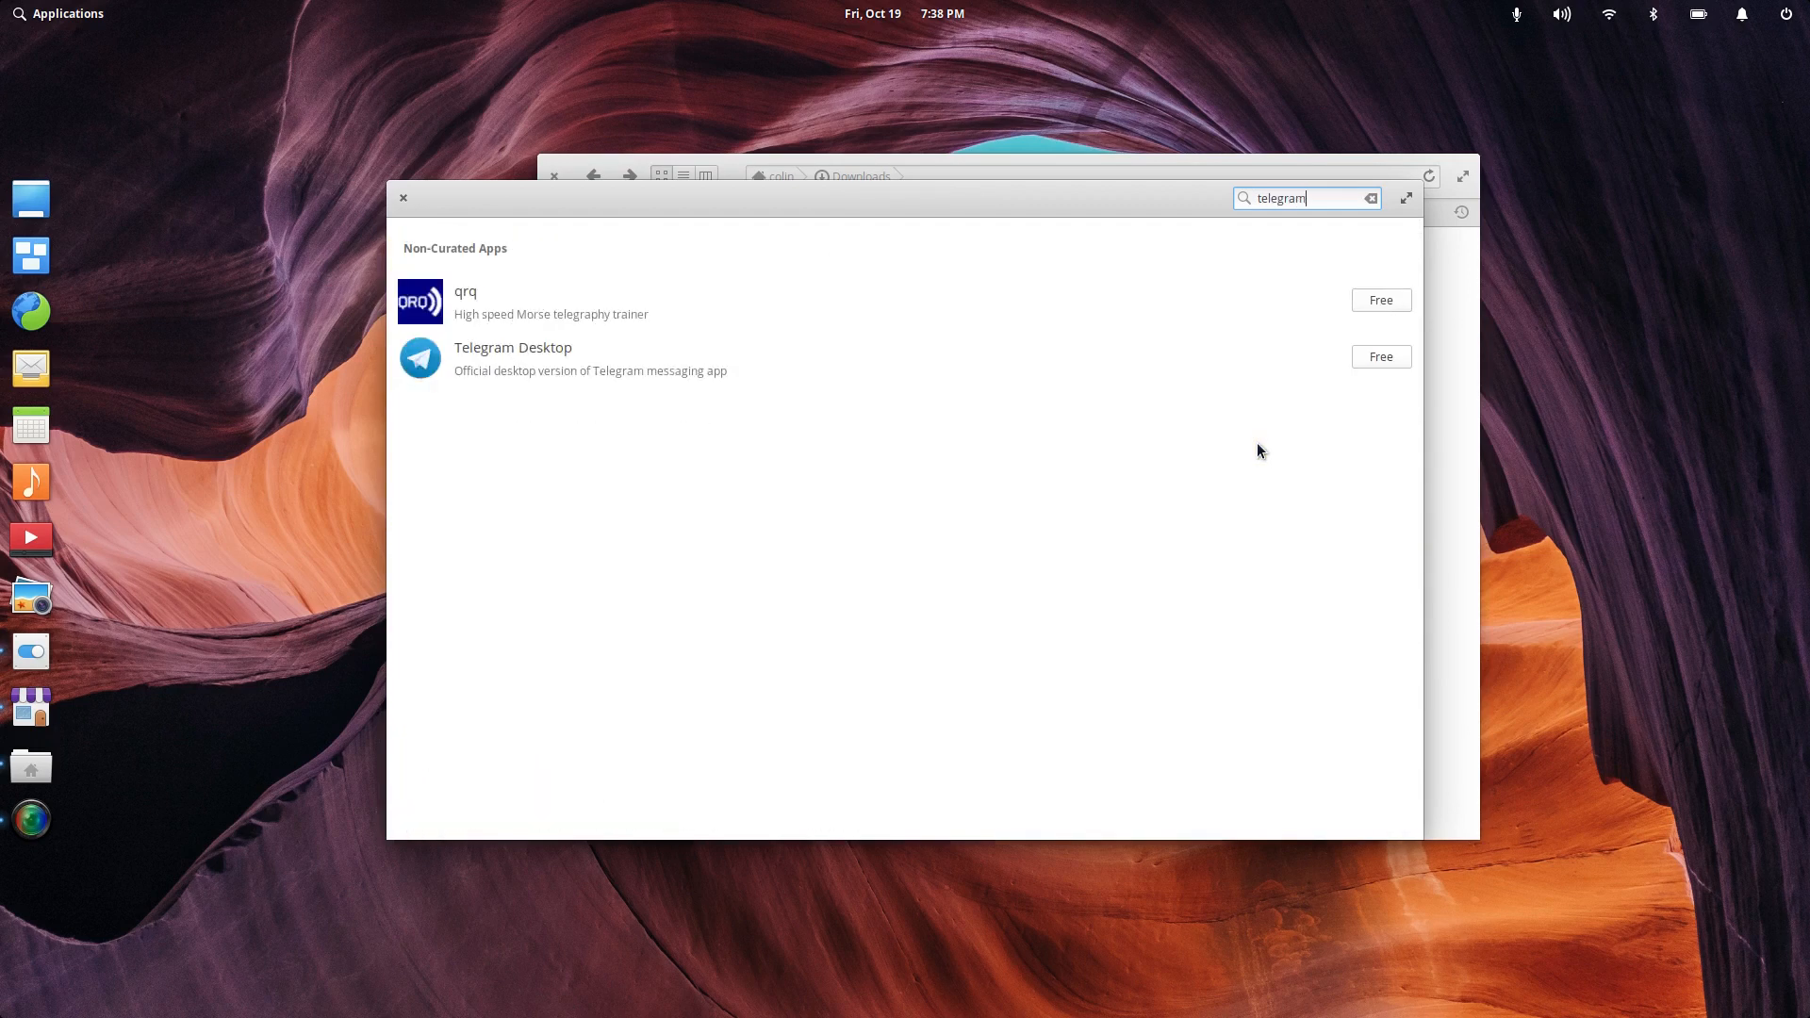
left_click(1371, 199)
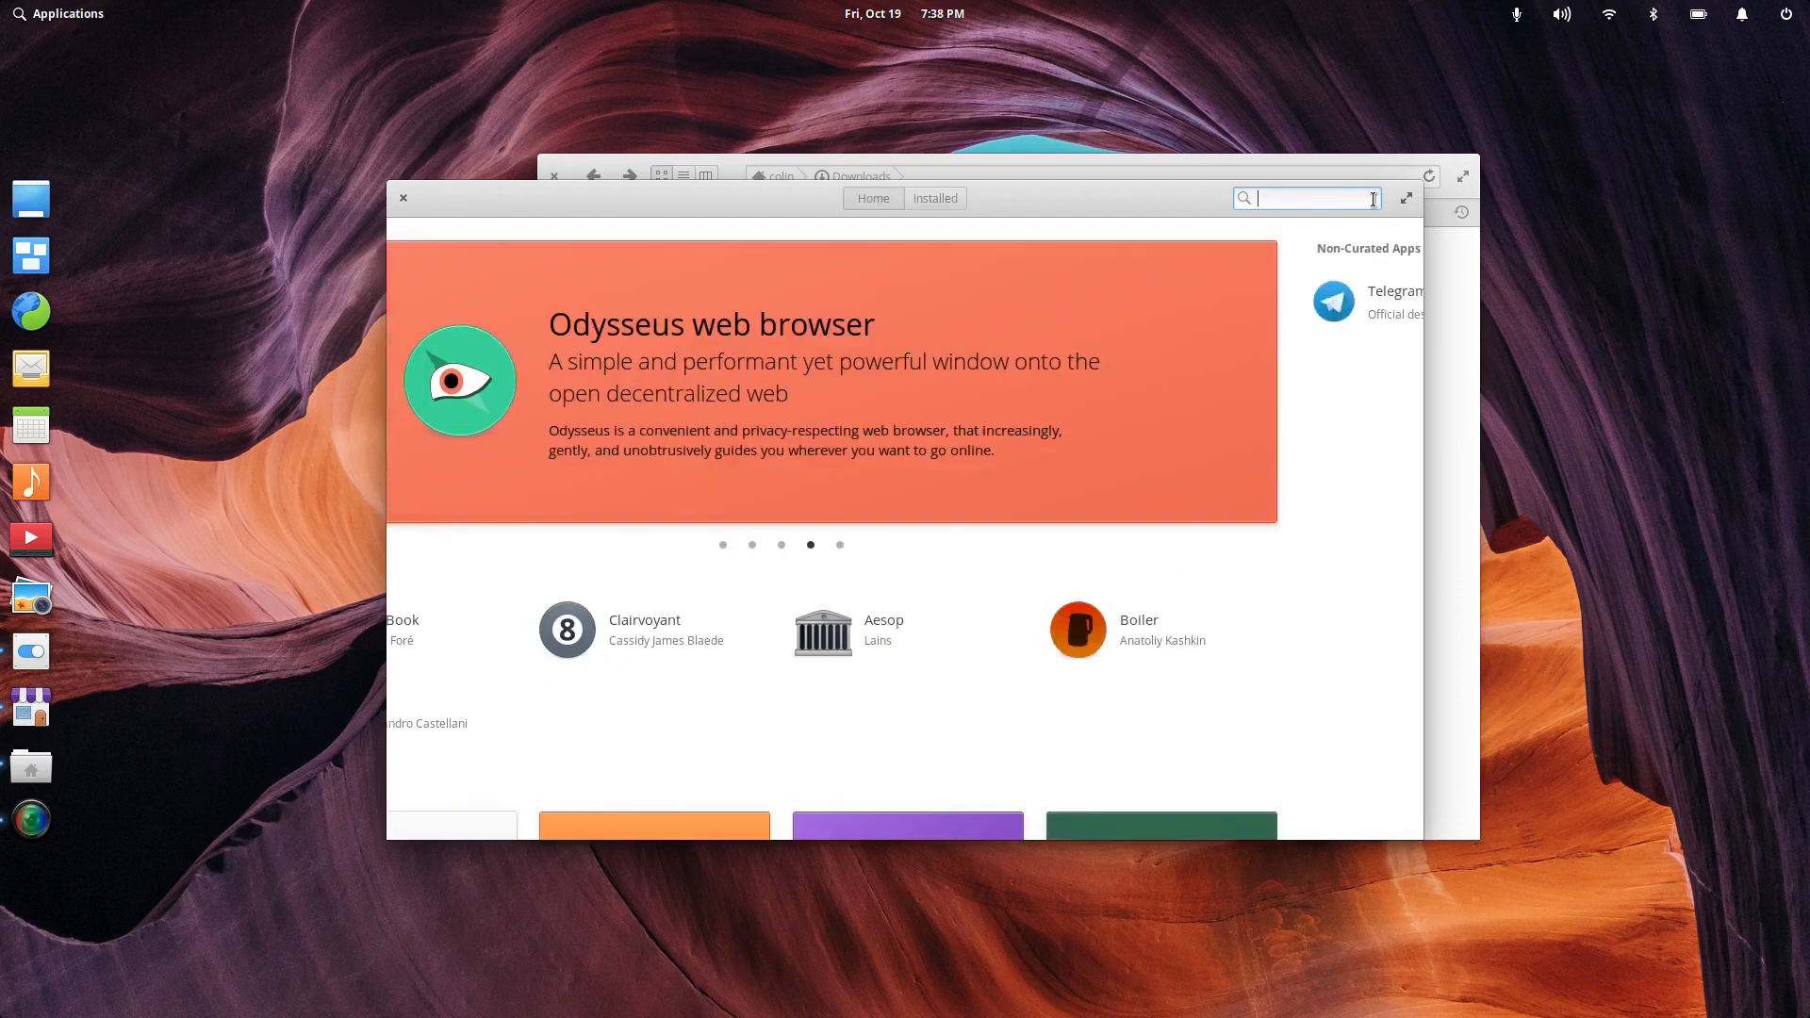
Step: Search AppCenter for kdenlive and for gimp, and open the details page of GNU Image Manipulation Program
type("kdenl")
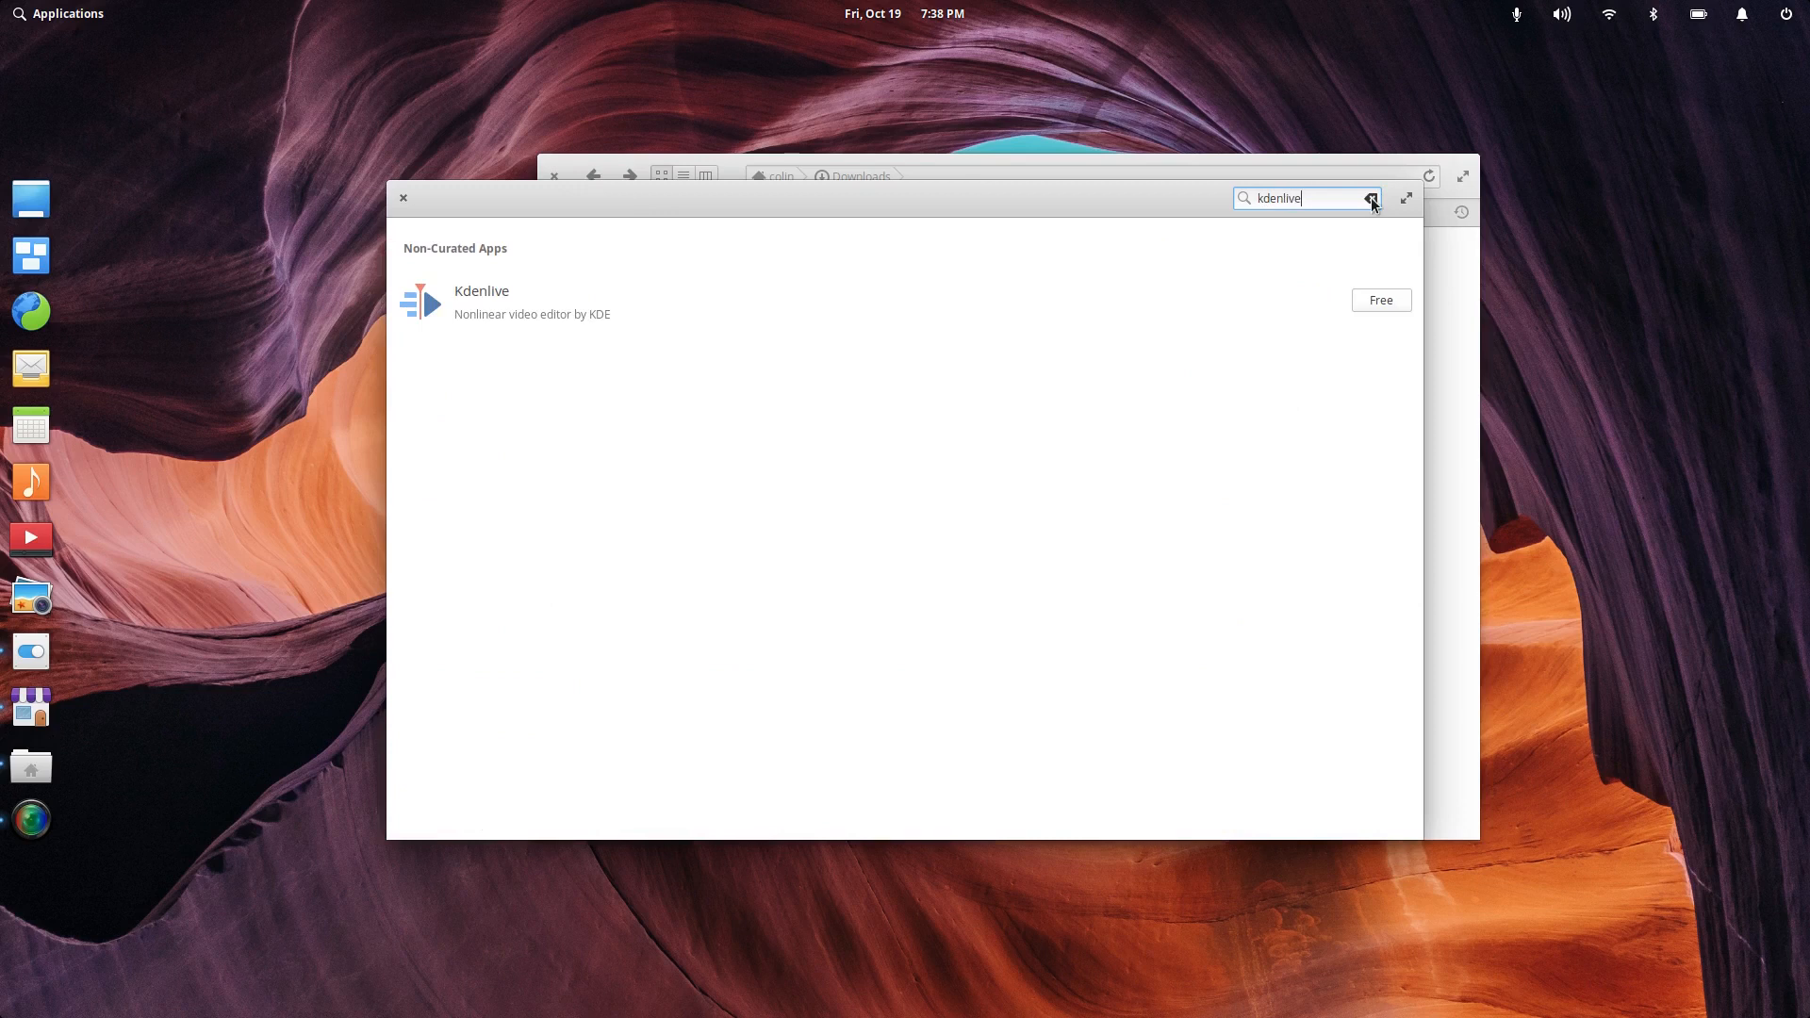
type("ive")
left_click(1372, 199)
type("gimp")
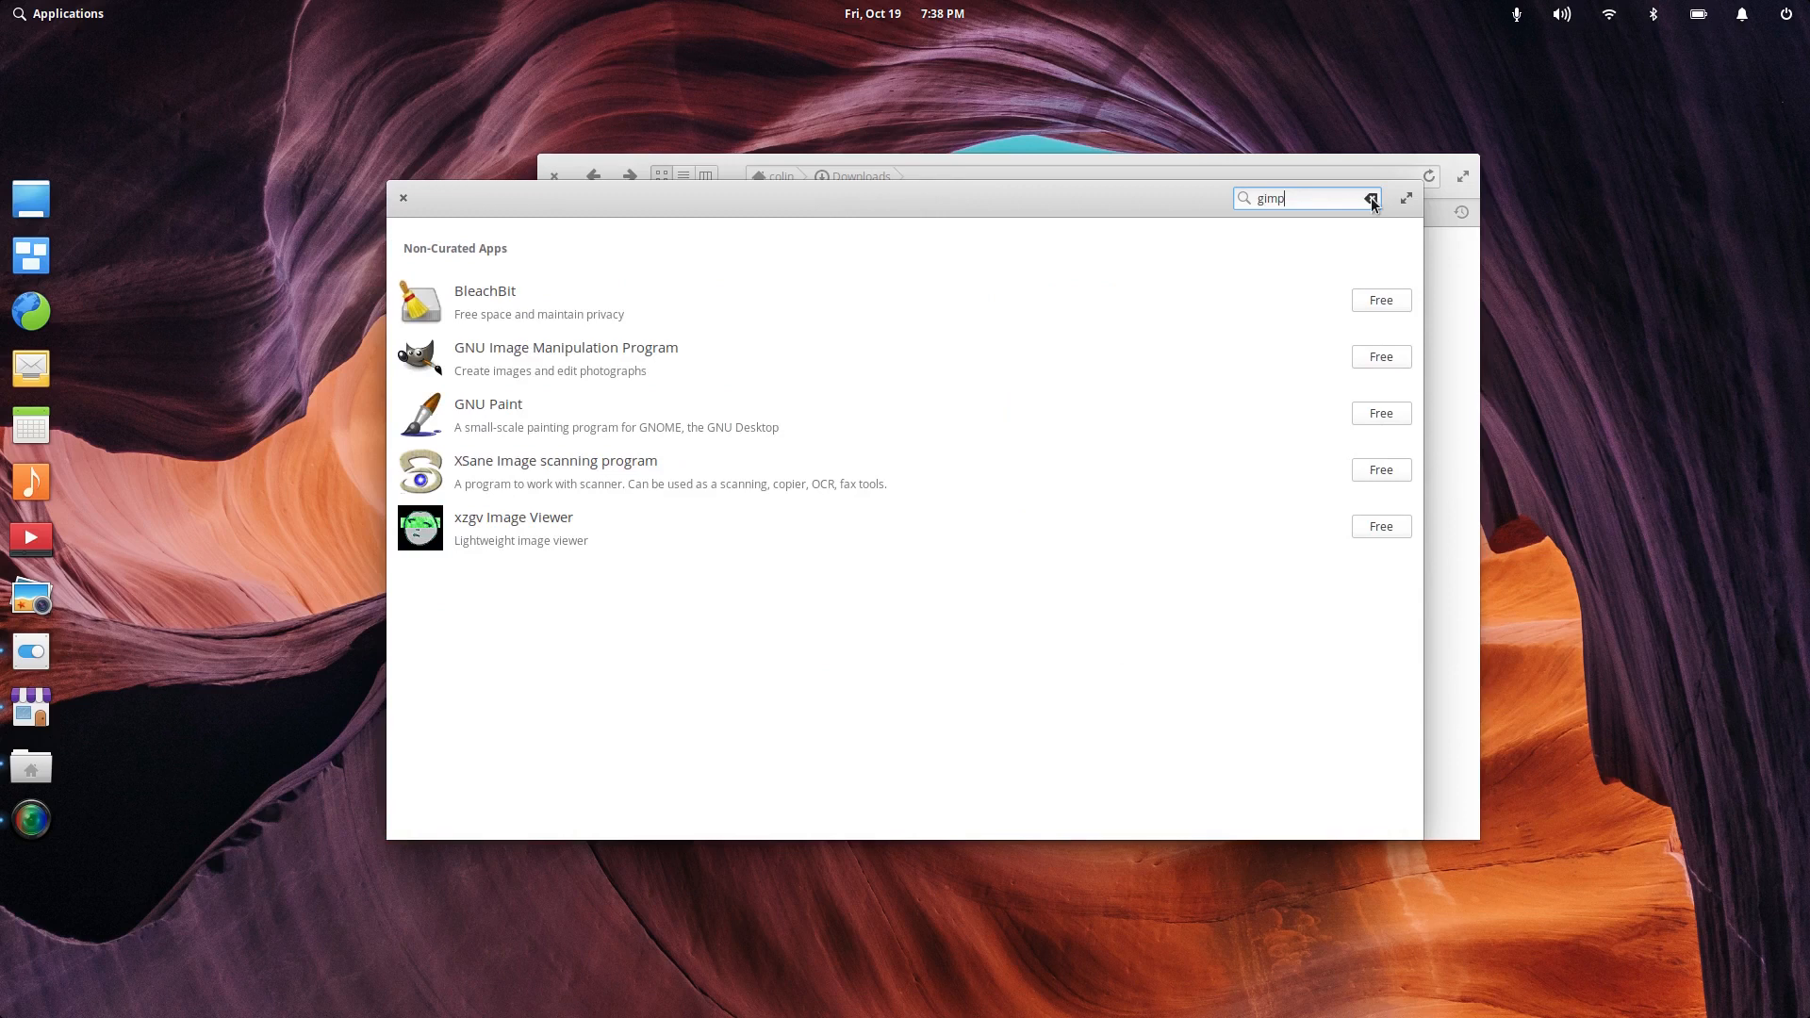
left_click(542, 358)
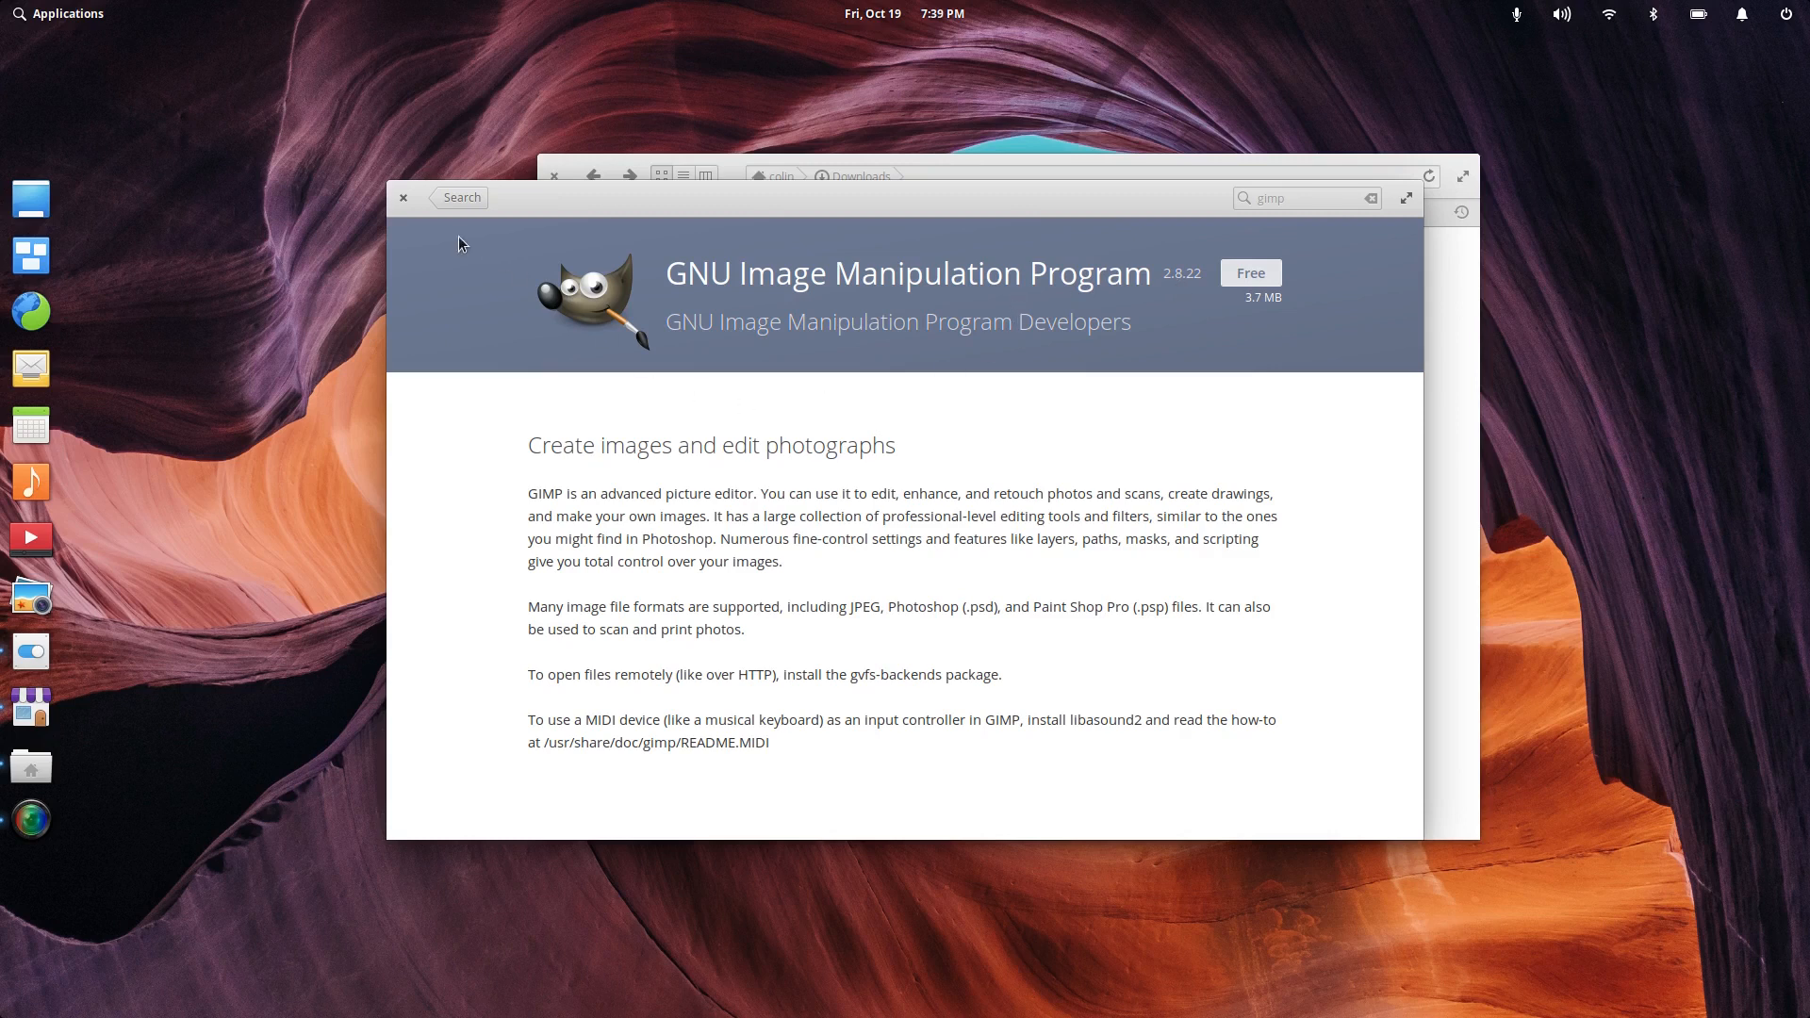
Step: Close AppCenter and return the Files window to the Apps folder on the ADATA4 drive
left_click(404, 199)
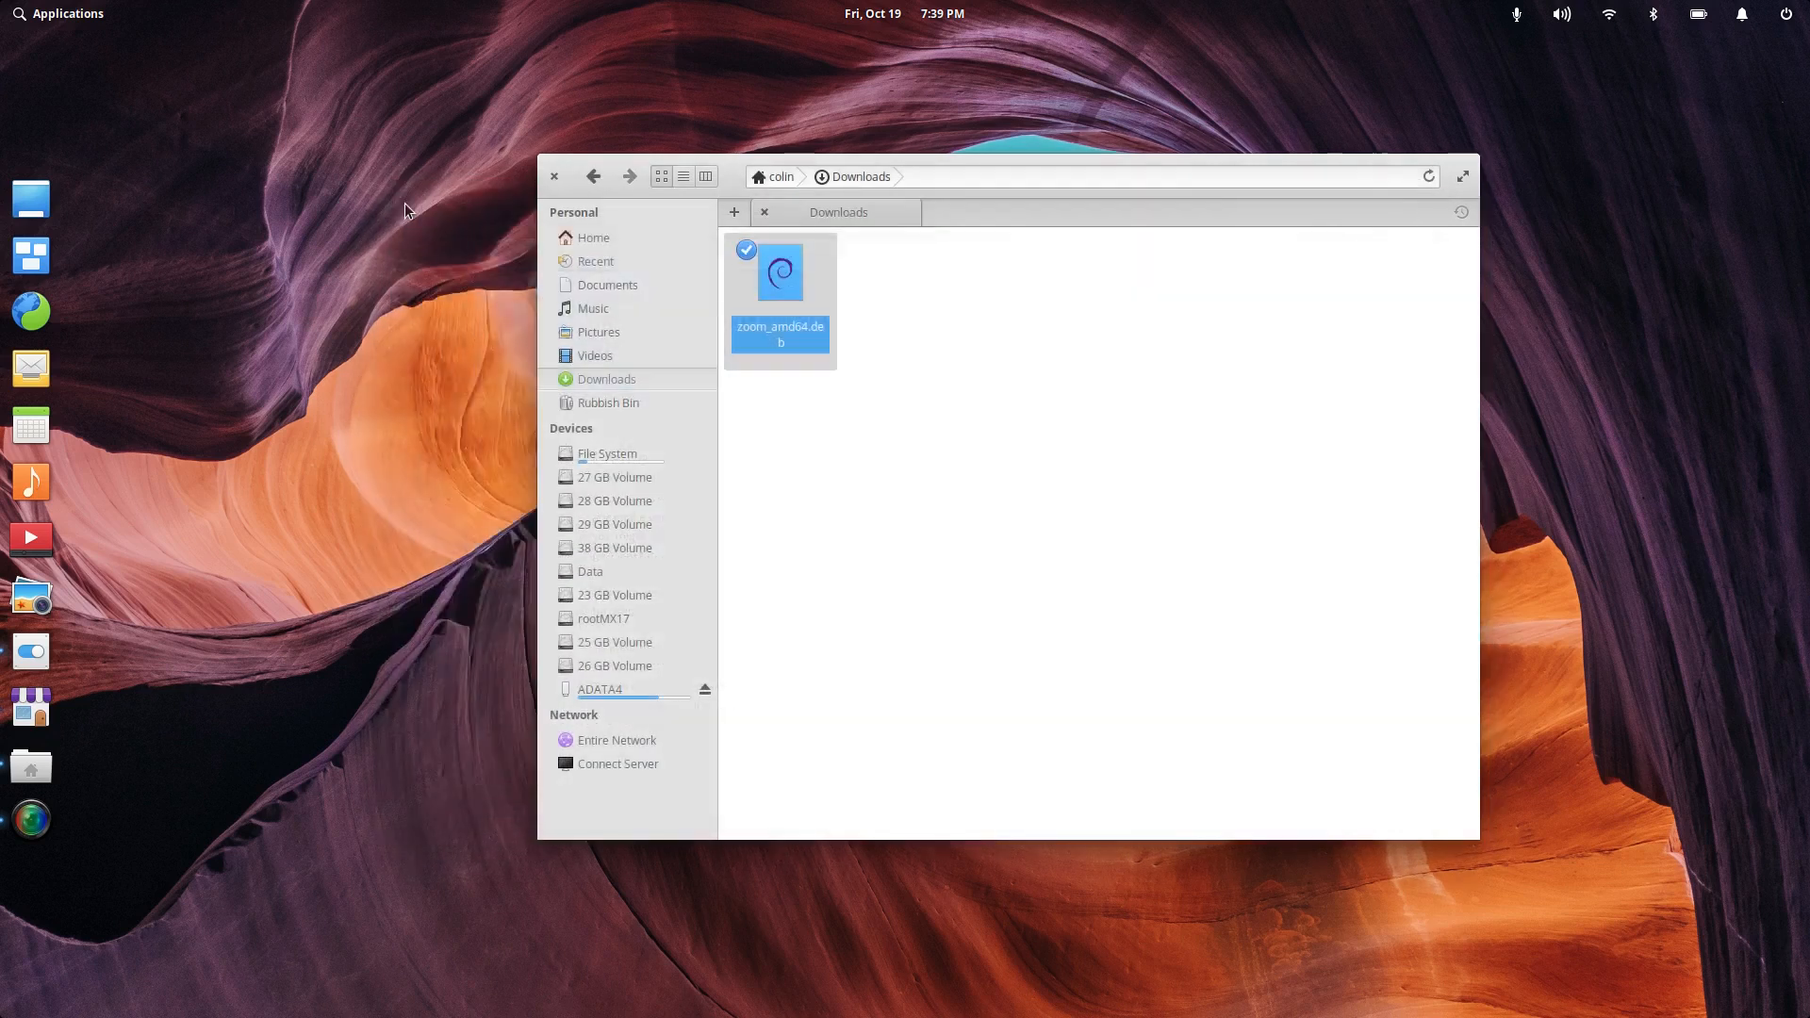
left_click(593, 178)
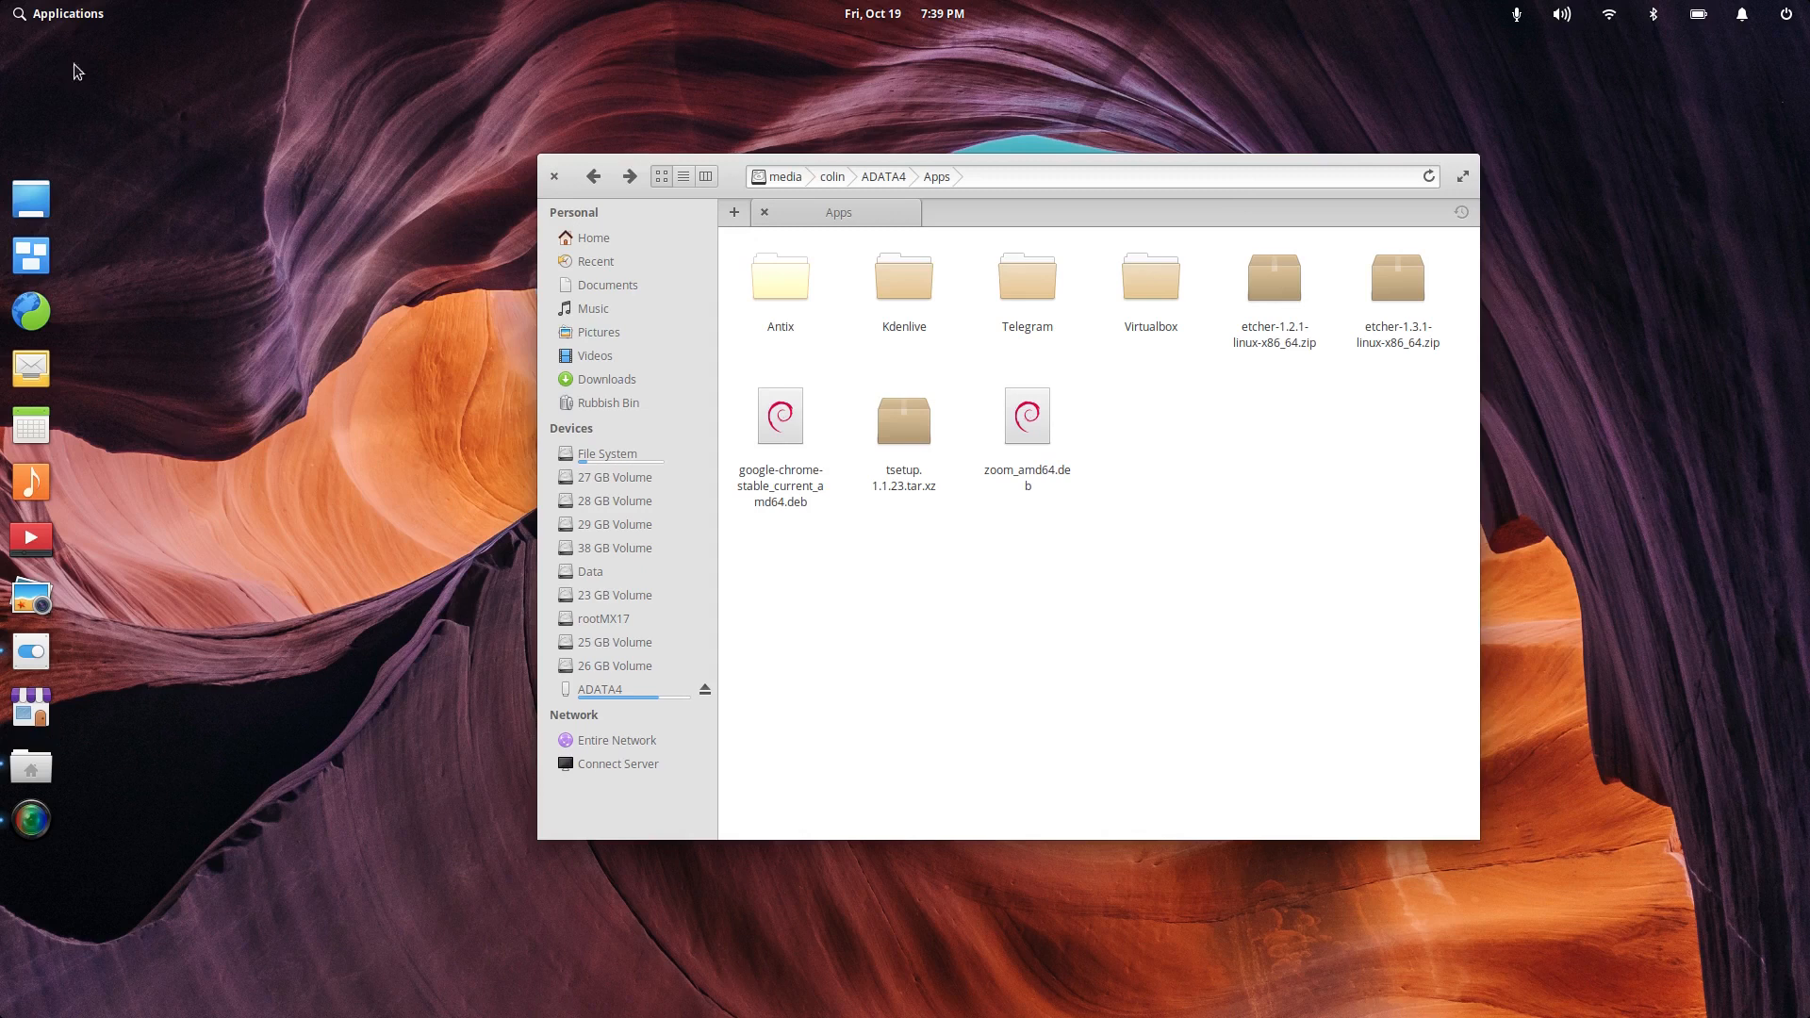
Step: Reopen AppCenter from the applications list and search it for usb
left_click(77, 11)
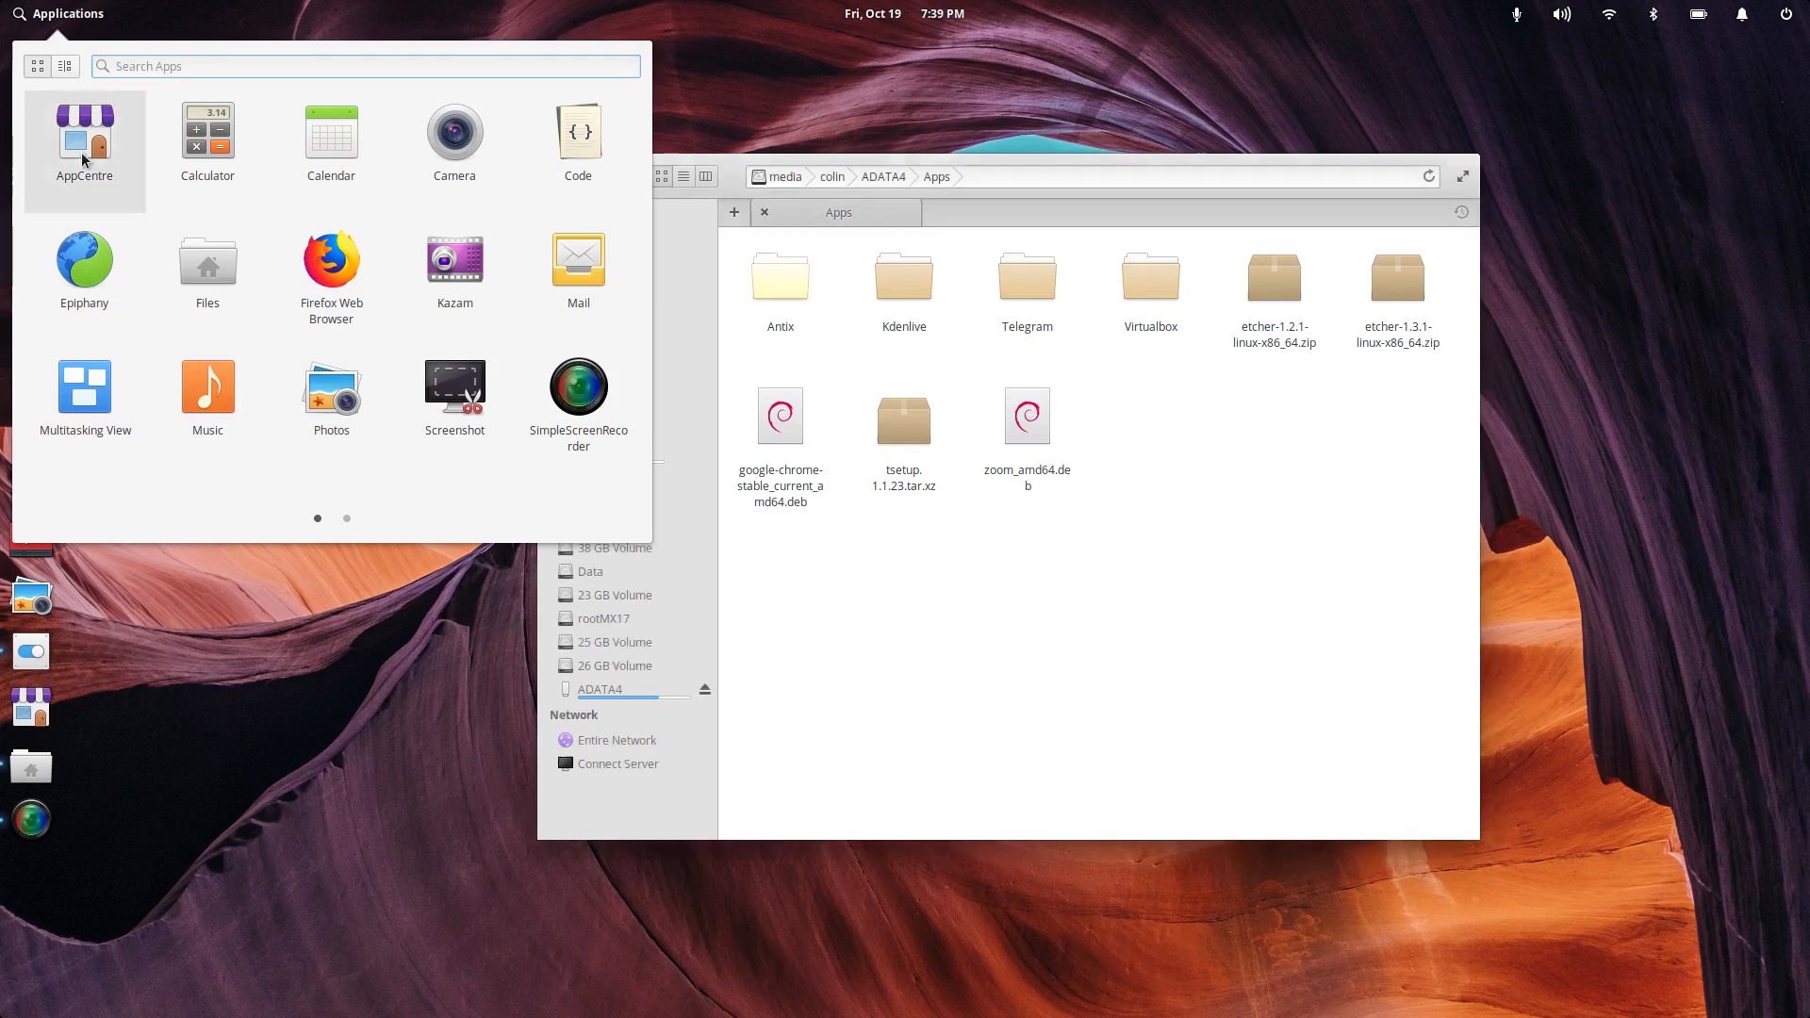
left_click(1567, 215)
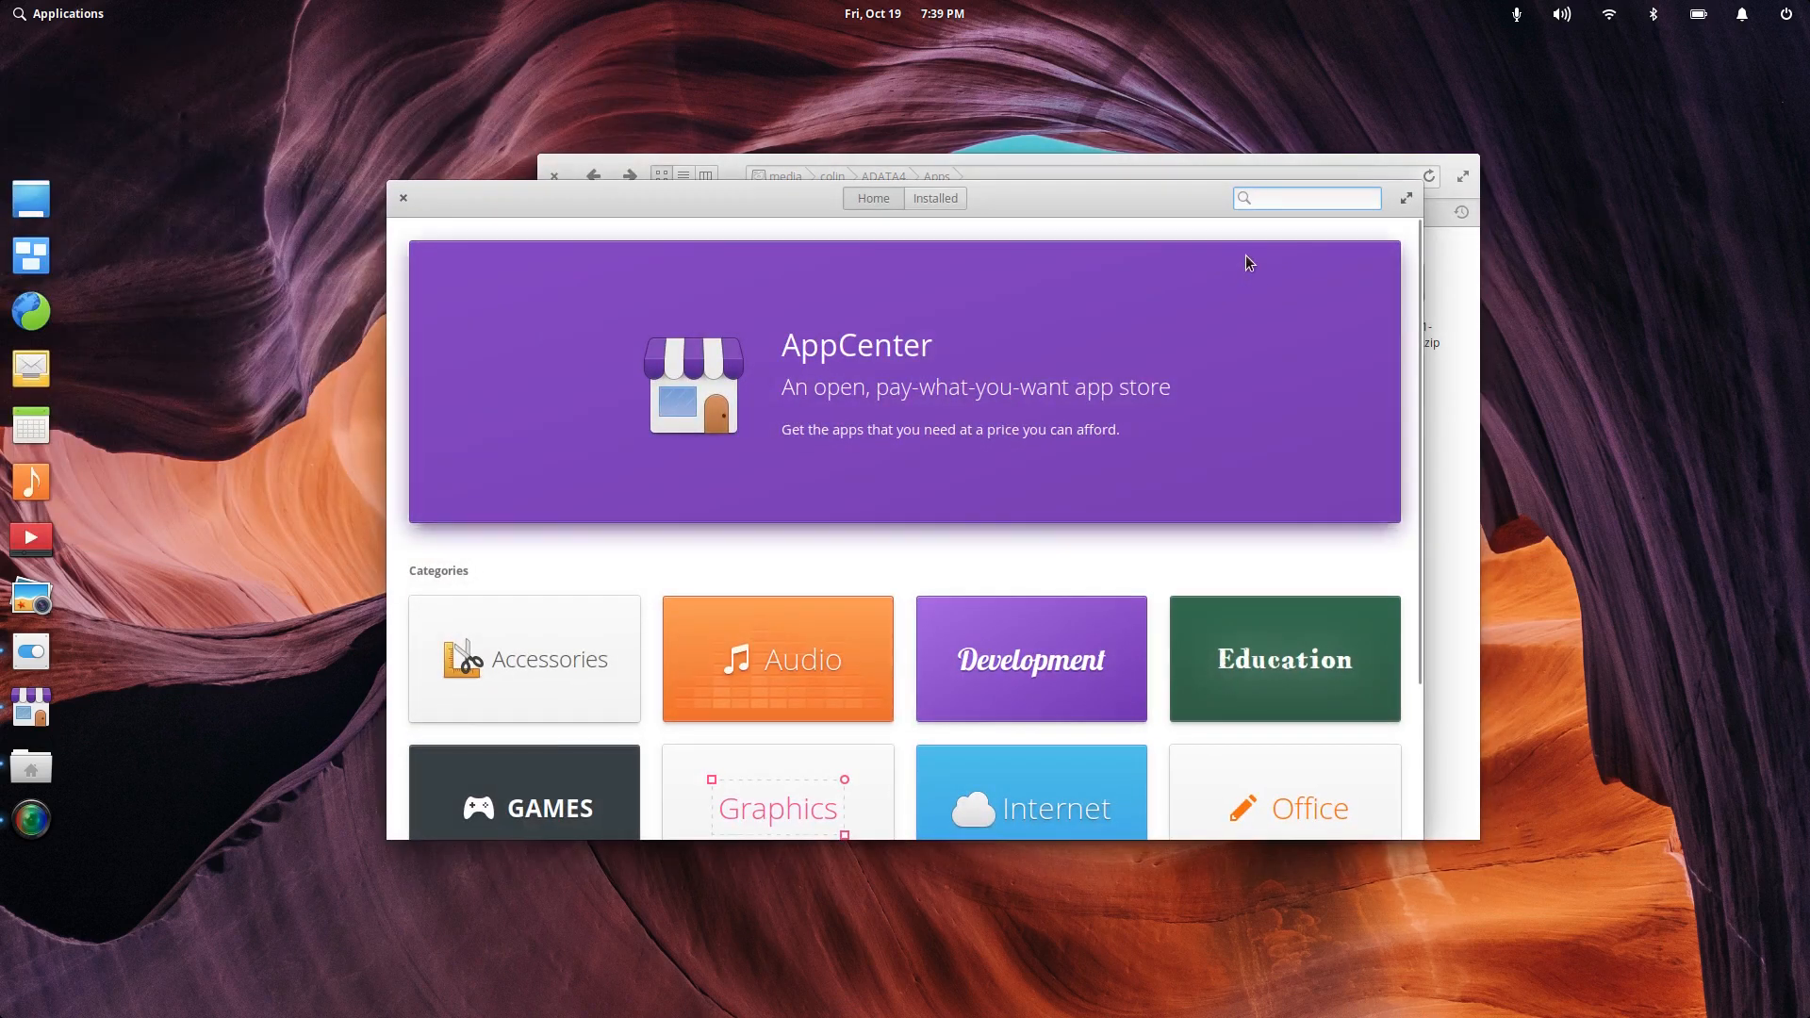
type("usb")
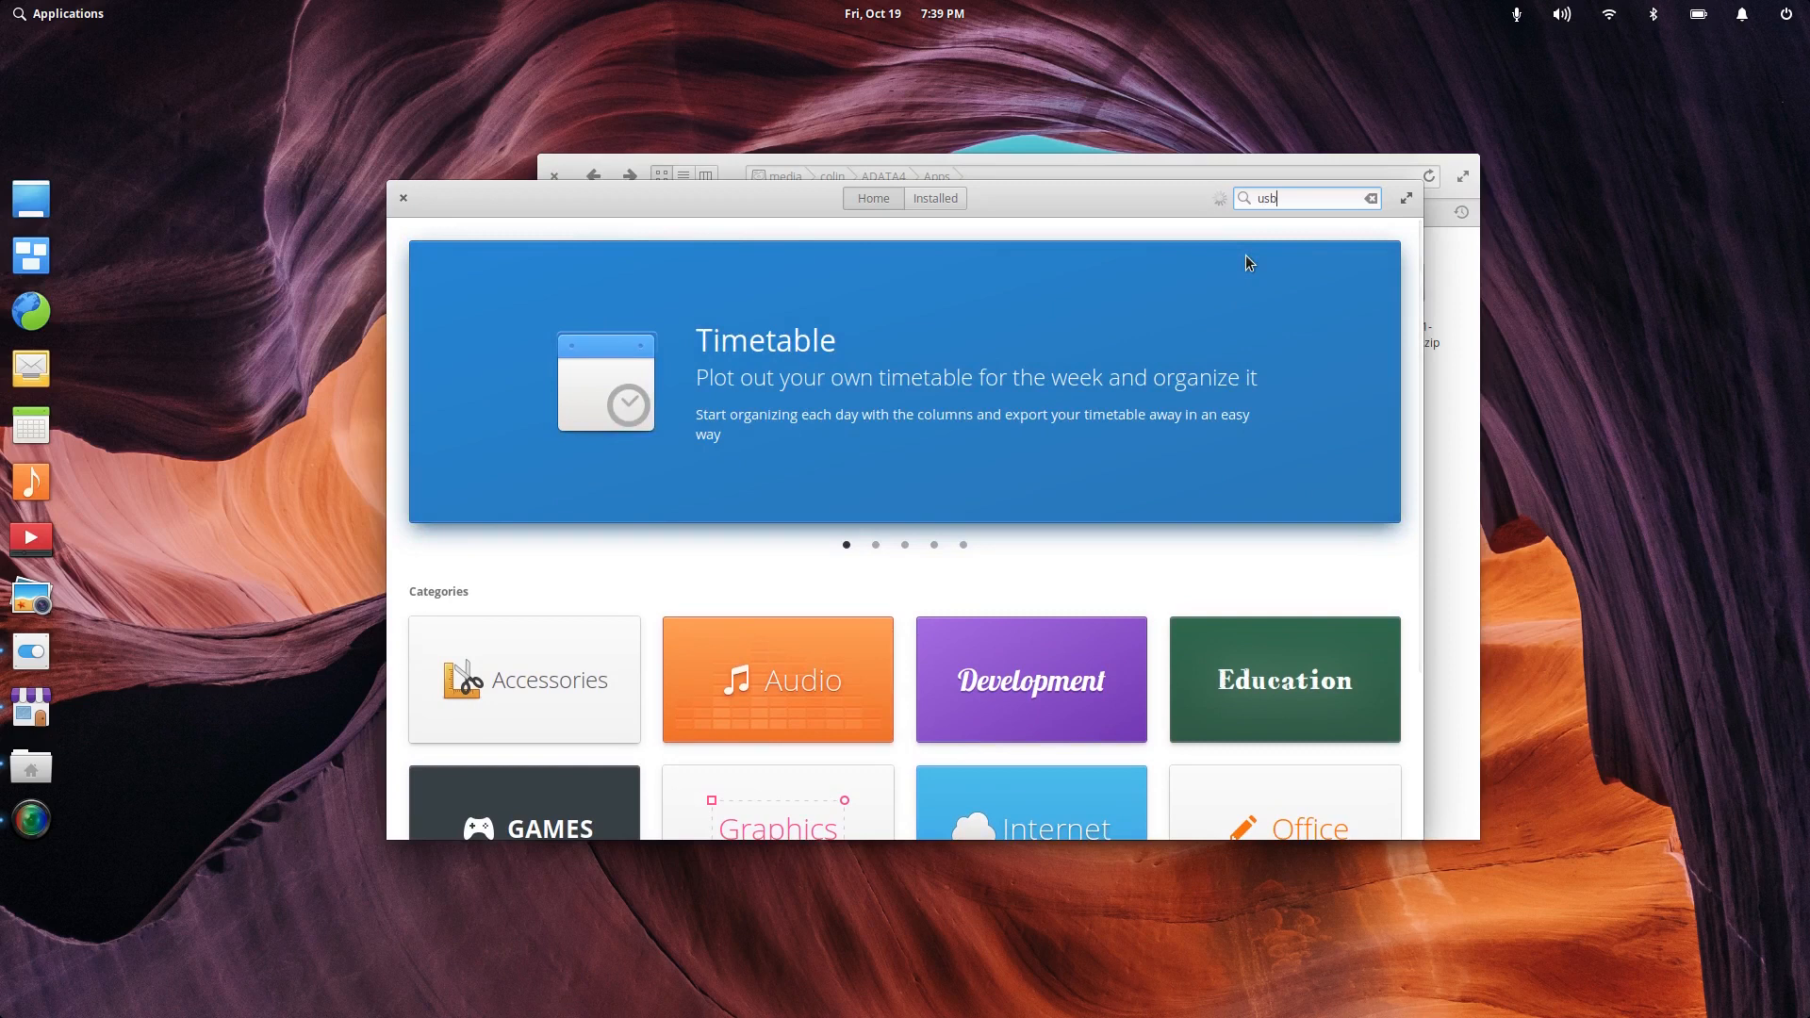
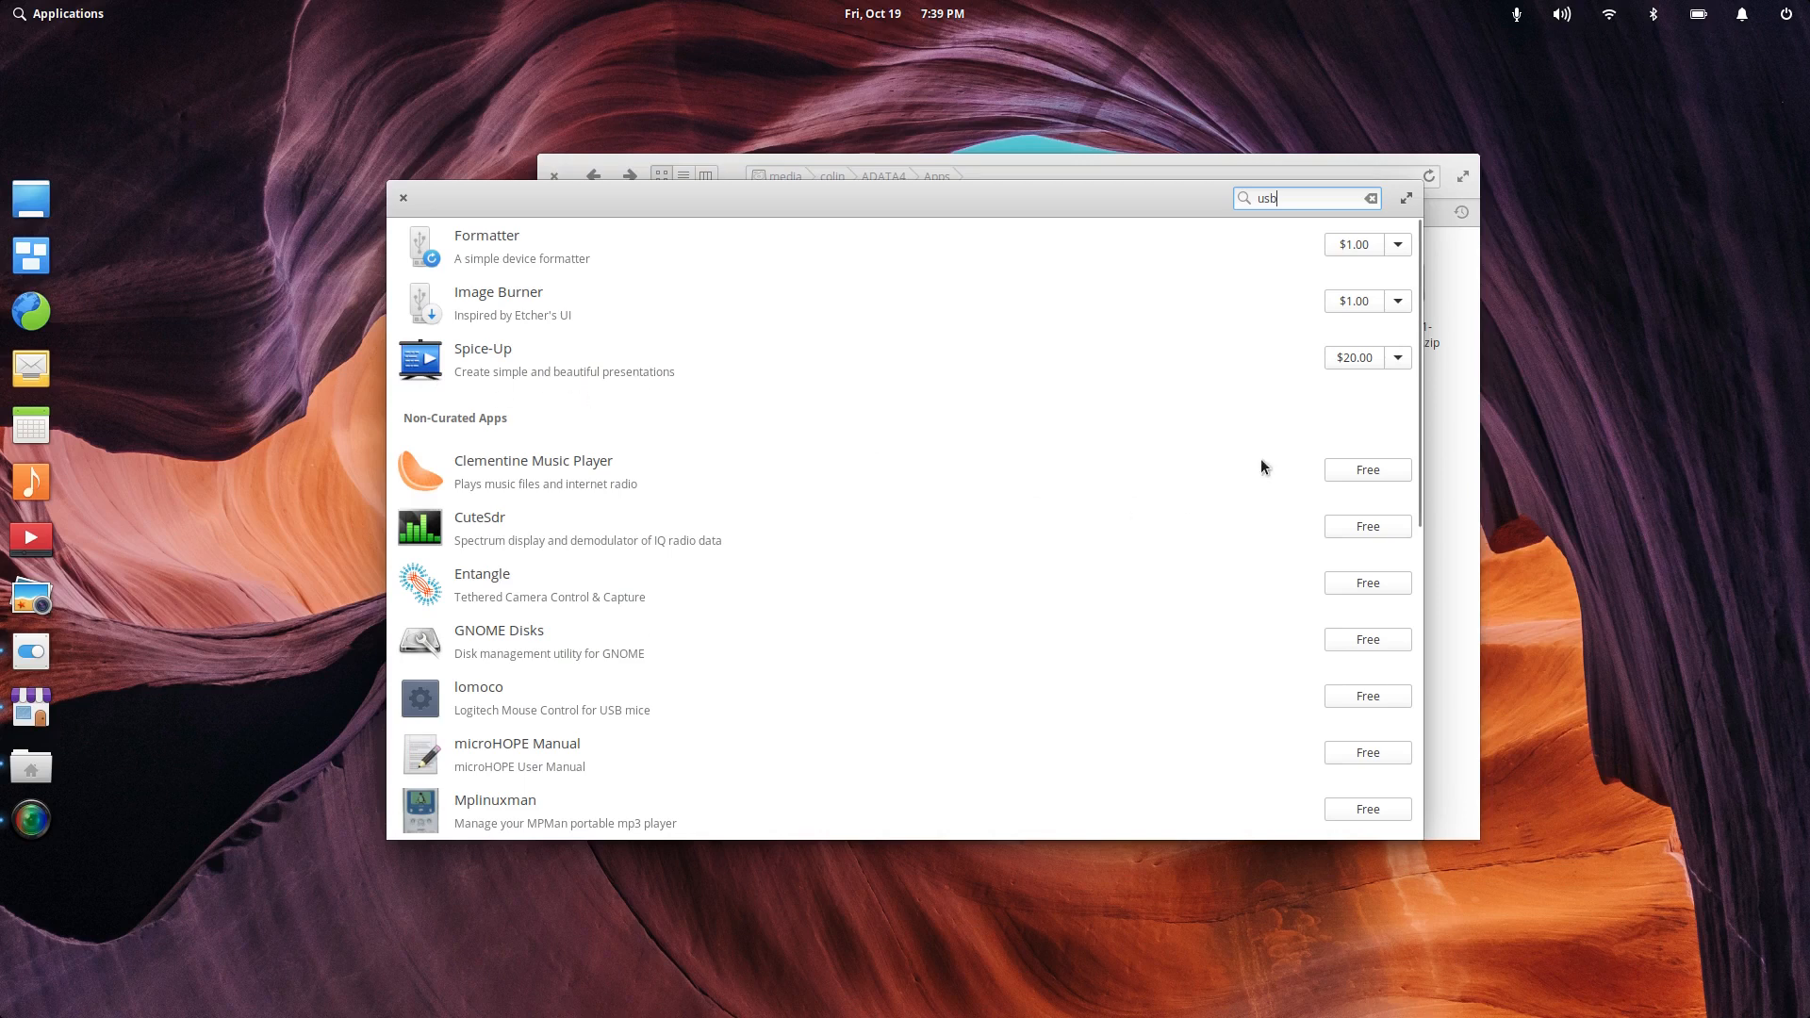
Step: Open the Spice-Up details page and review its screenshots, description, release notes and related apps
left_click(511, 364)
scroll(857, 436, "down", 3)
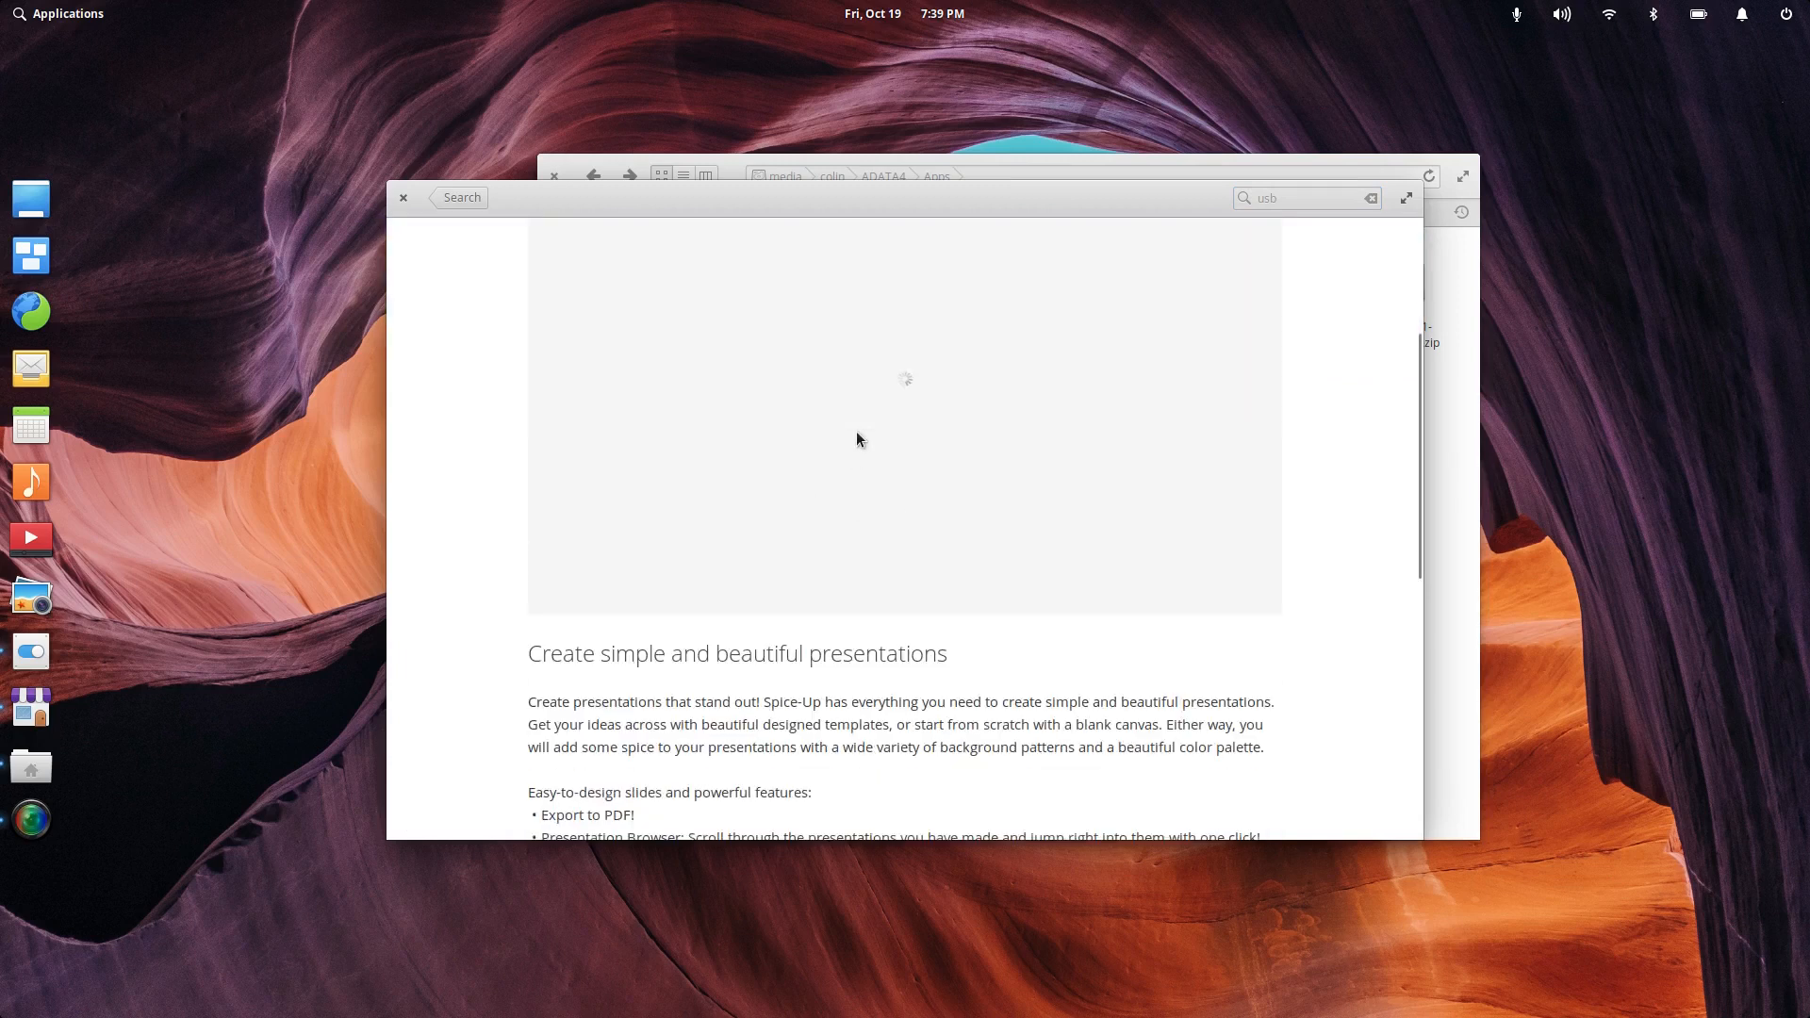
scroll(858, 438, "down", 4)
scroll(858, 438, "up", 7)
scroll(858, 438, "down", 5)
scroll(861, 436, "down", 5)
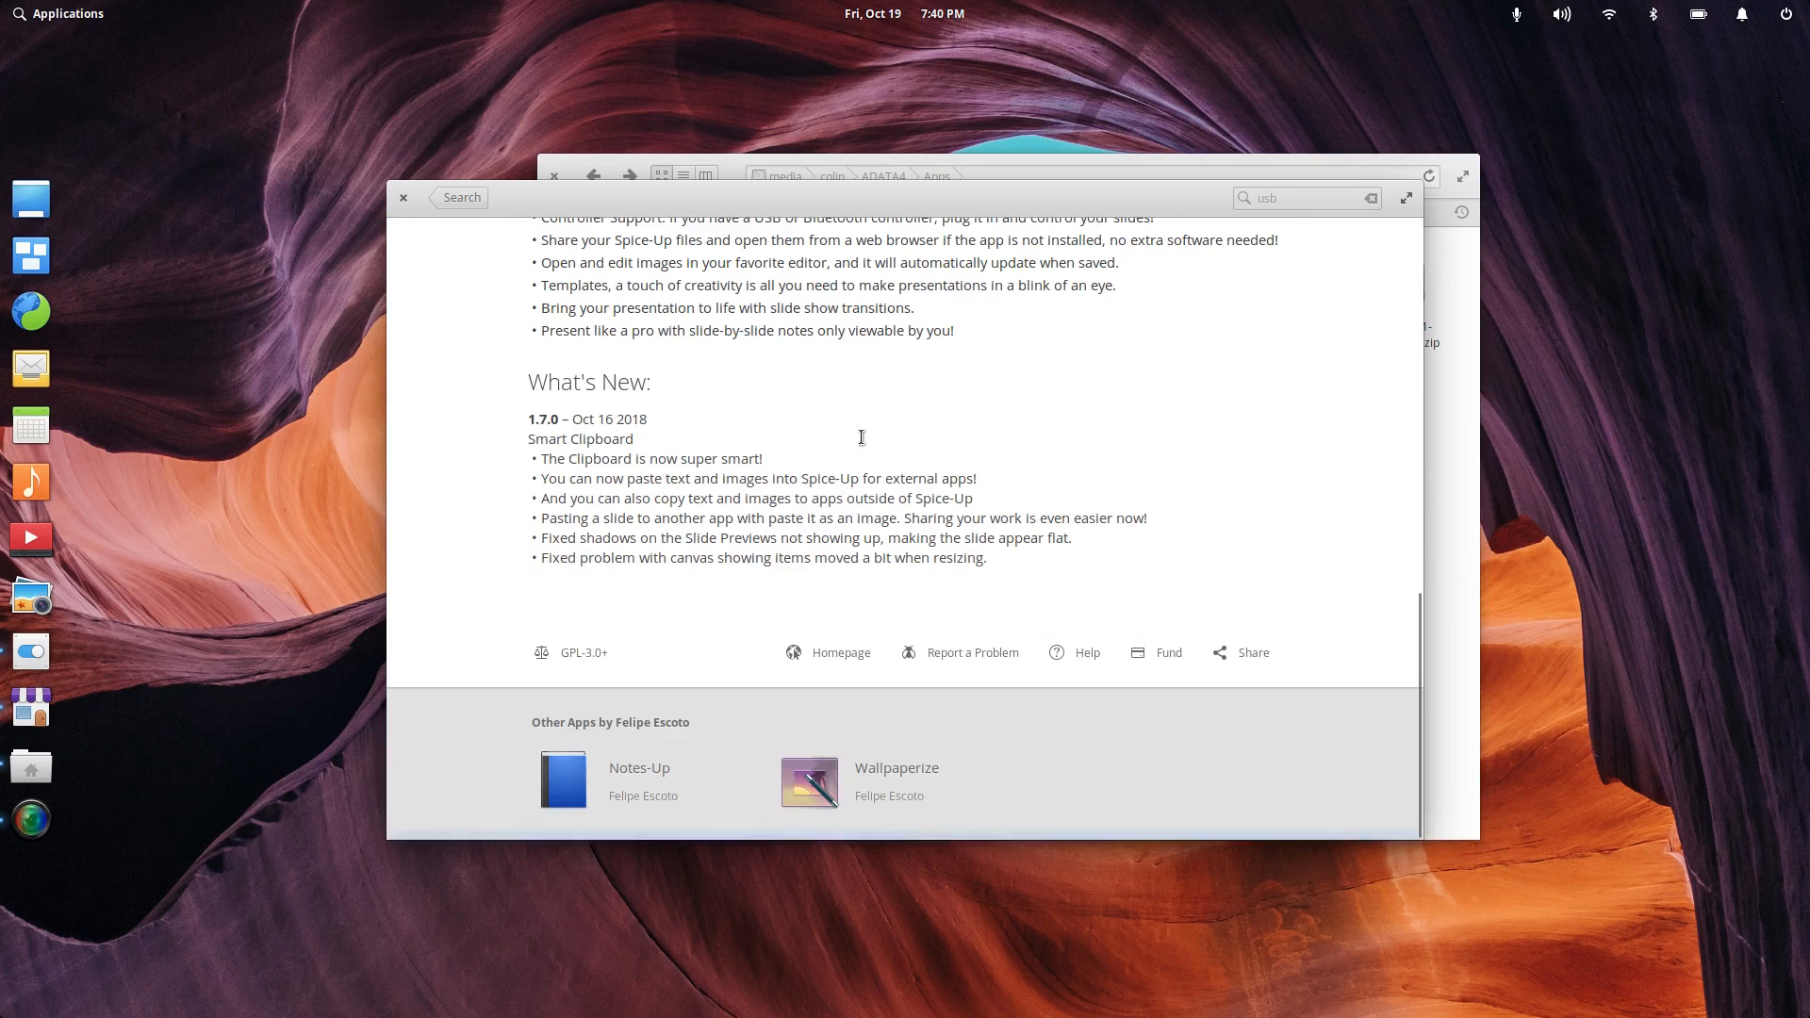
scroll(860, 436, "up", 10)
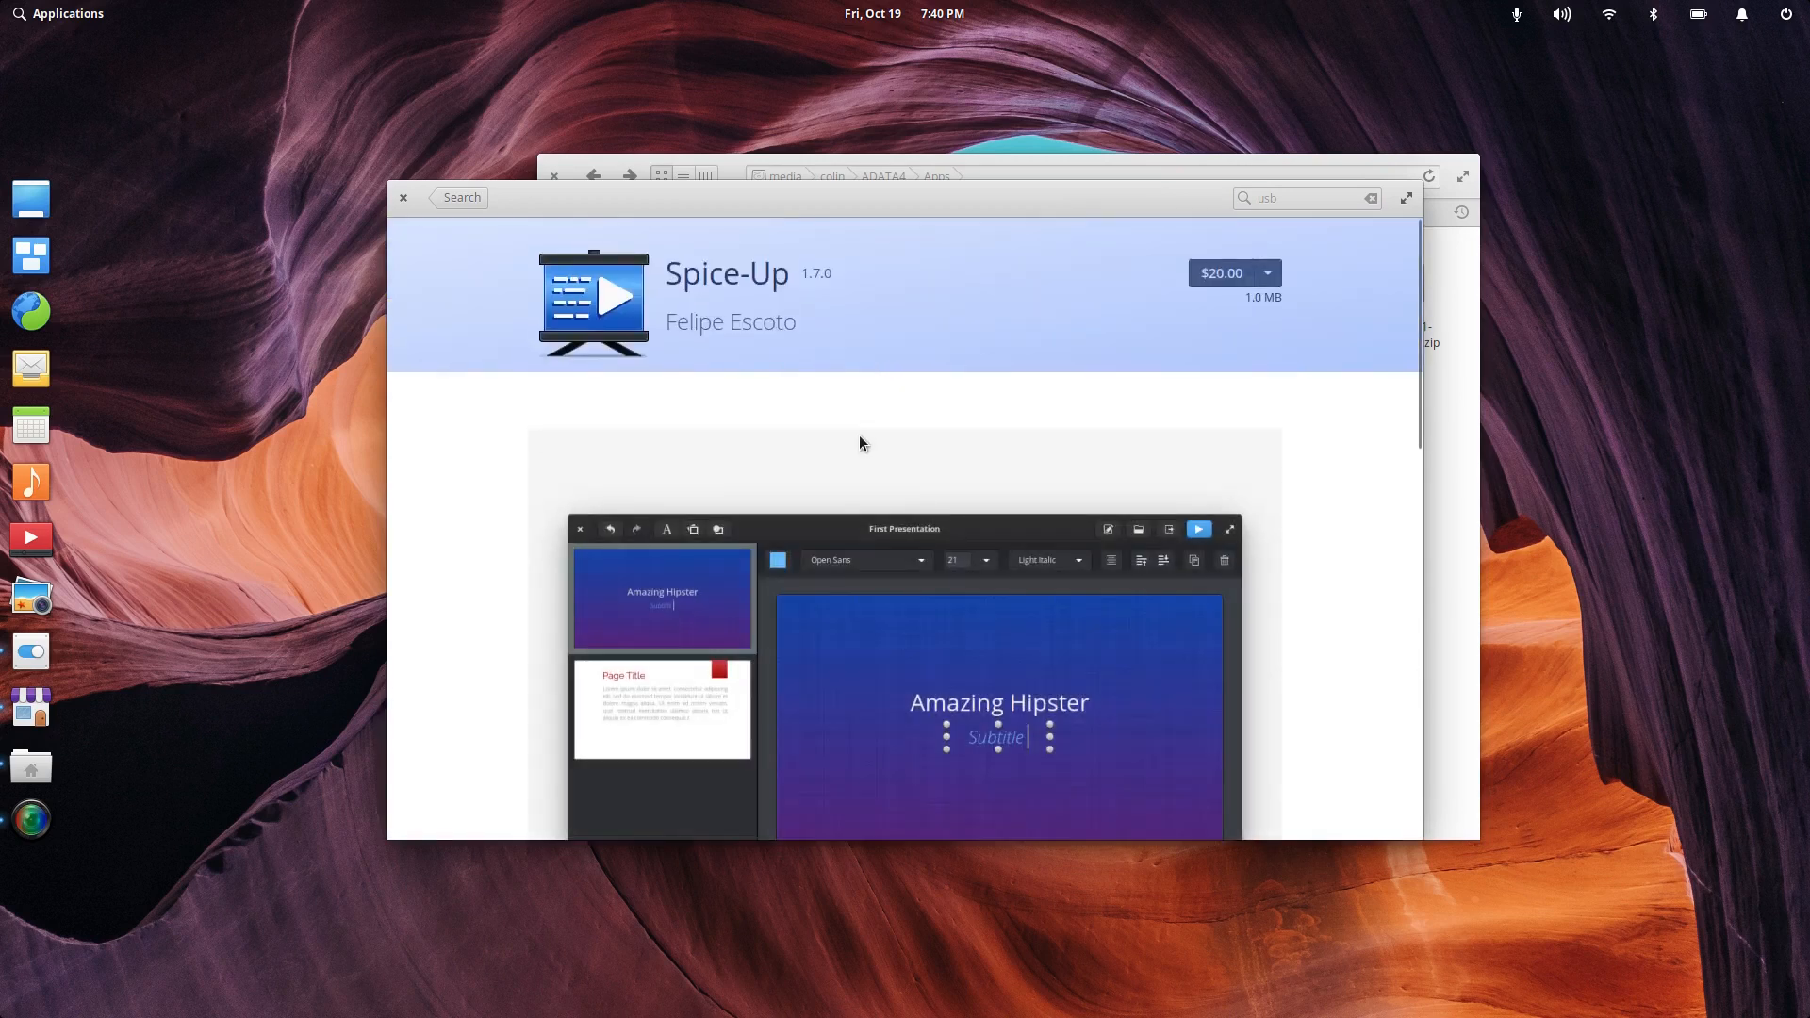
scroll(859, 437, "down", 2)
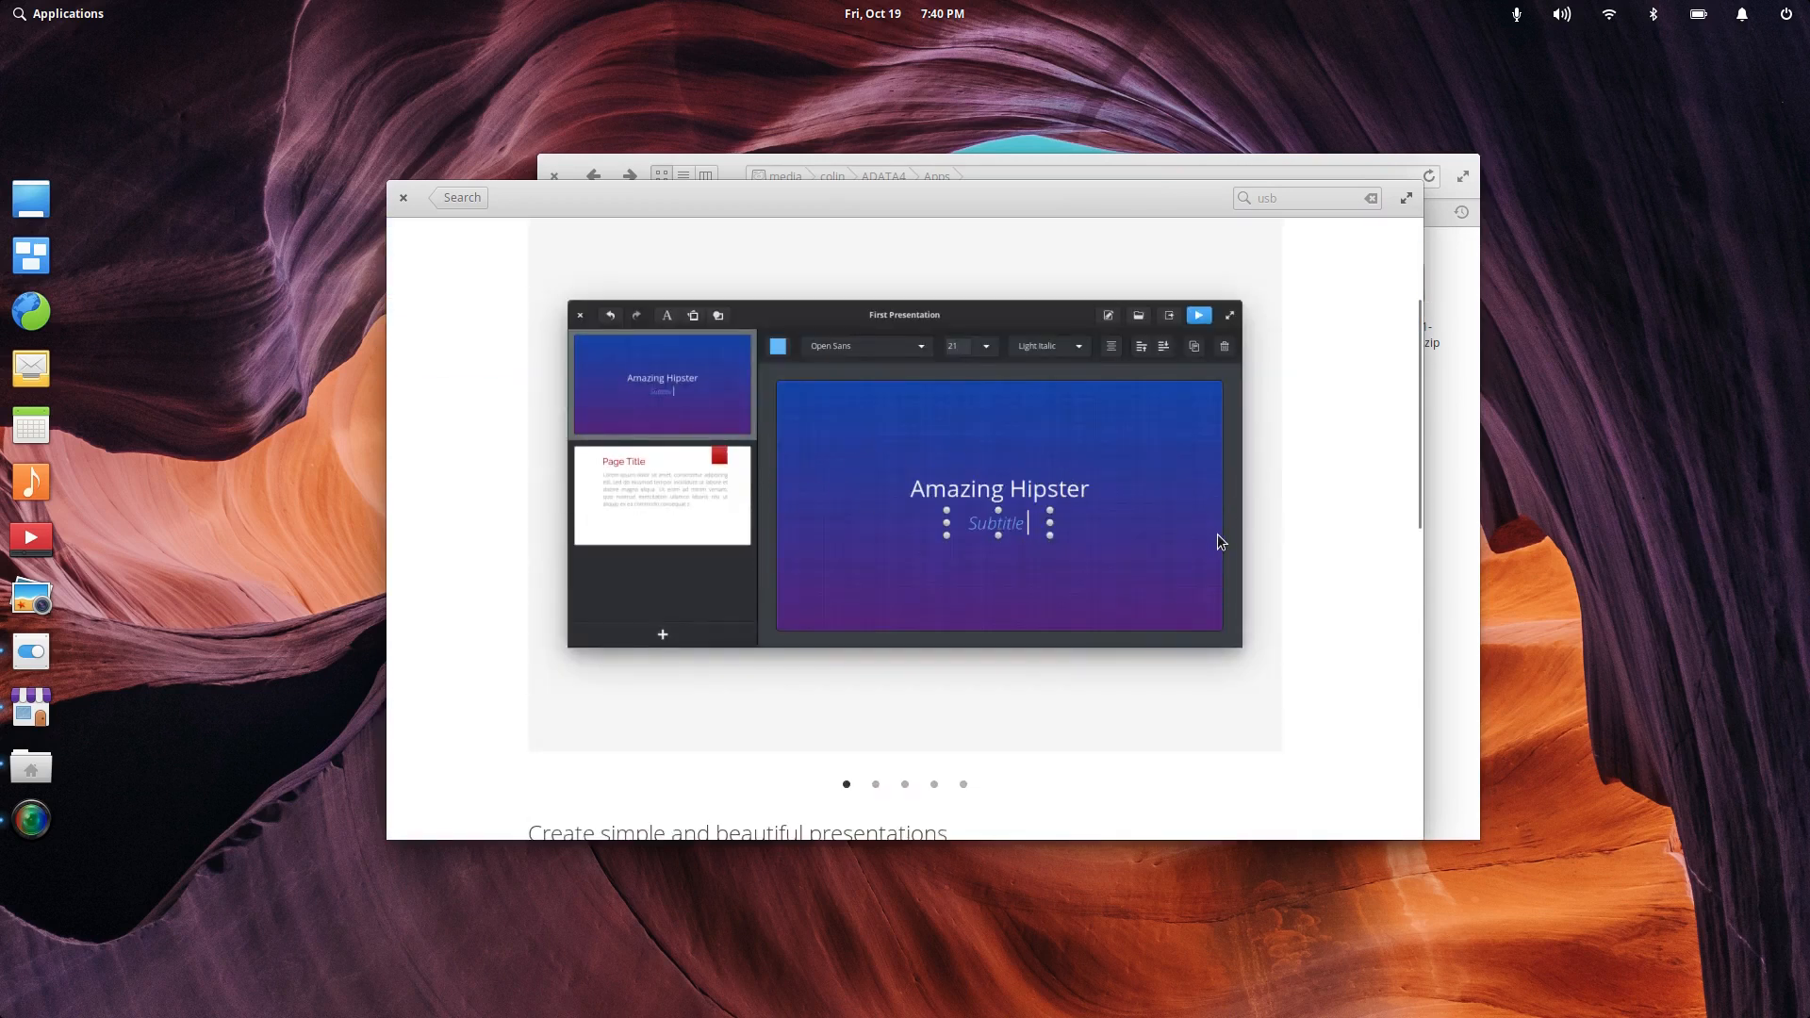
Step: Return to the usb search results and look through the whole list of curated and non-curated apps
left_click(460, 199)
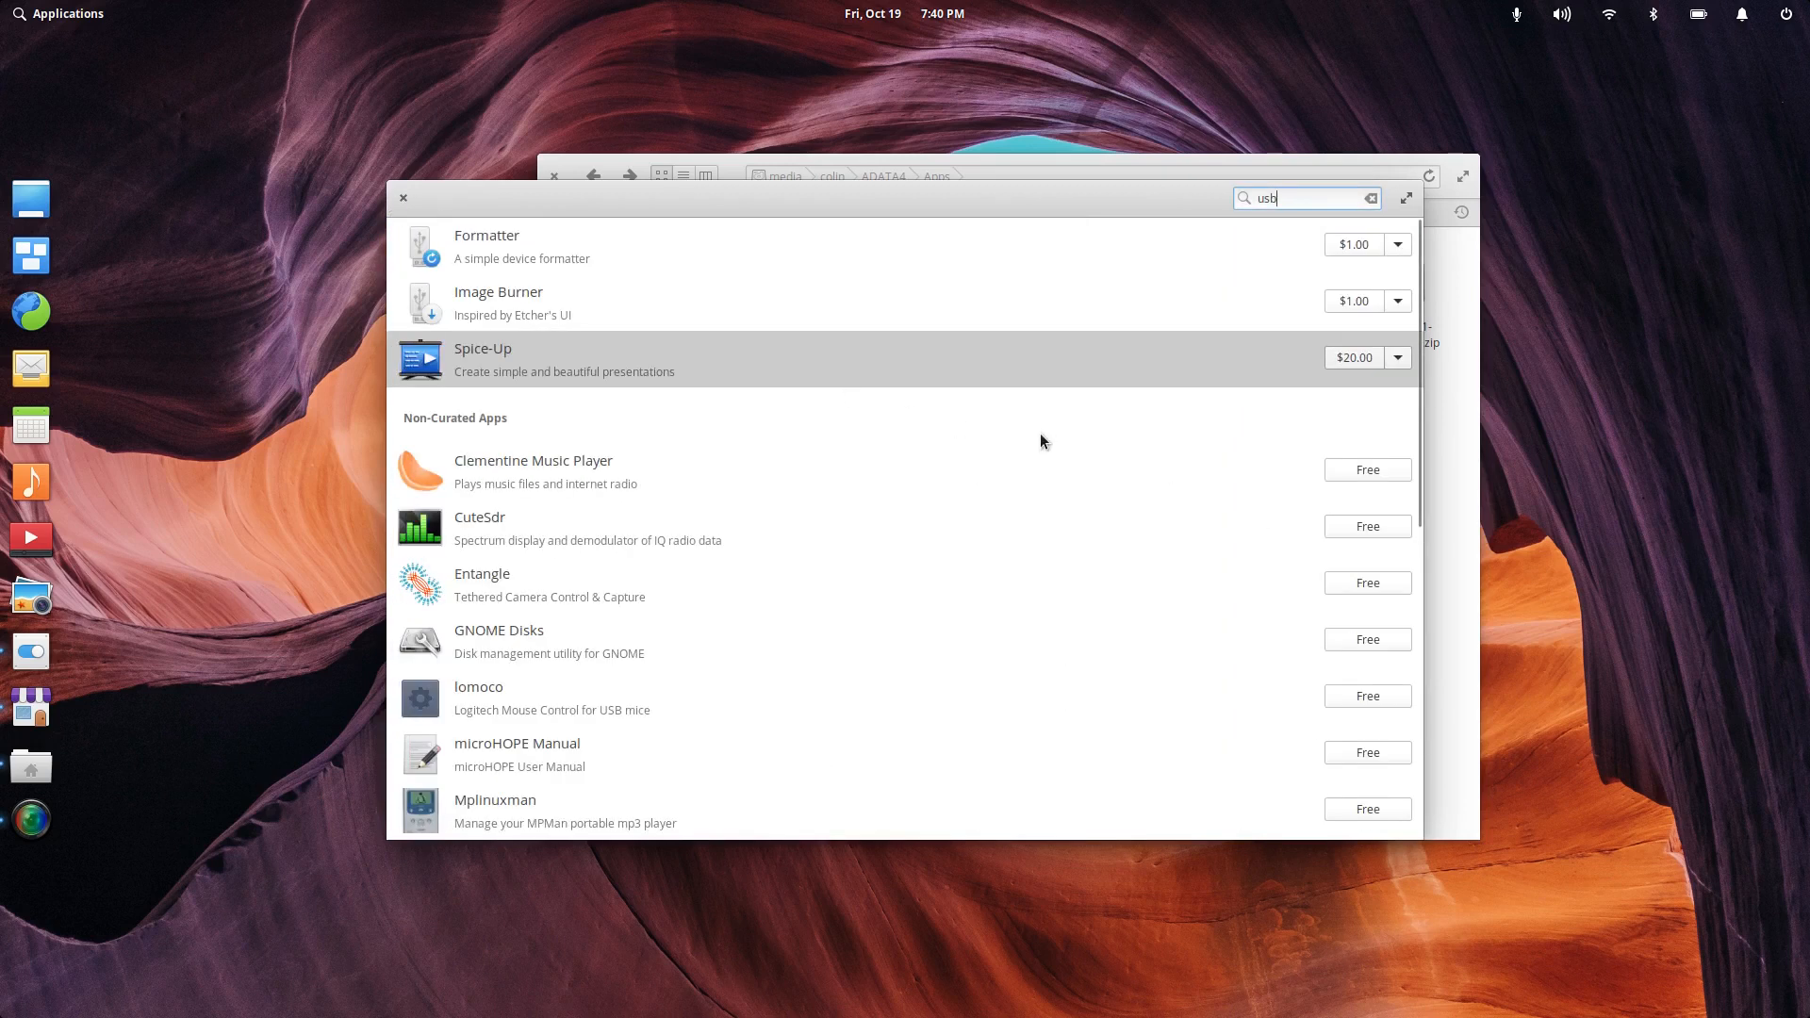
scroll(693, 607, "down", 3)
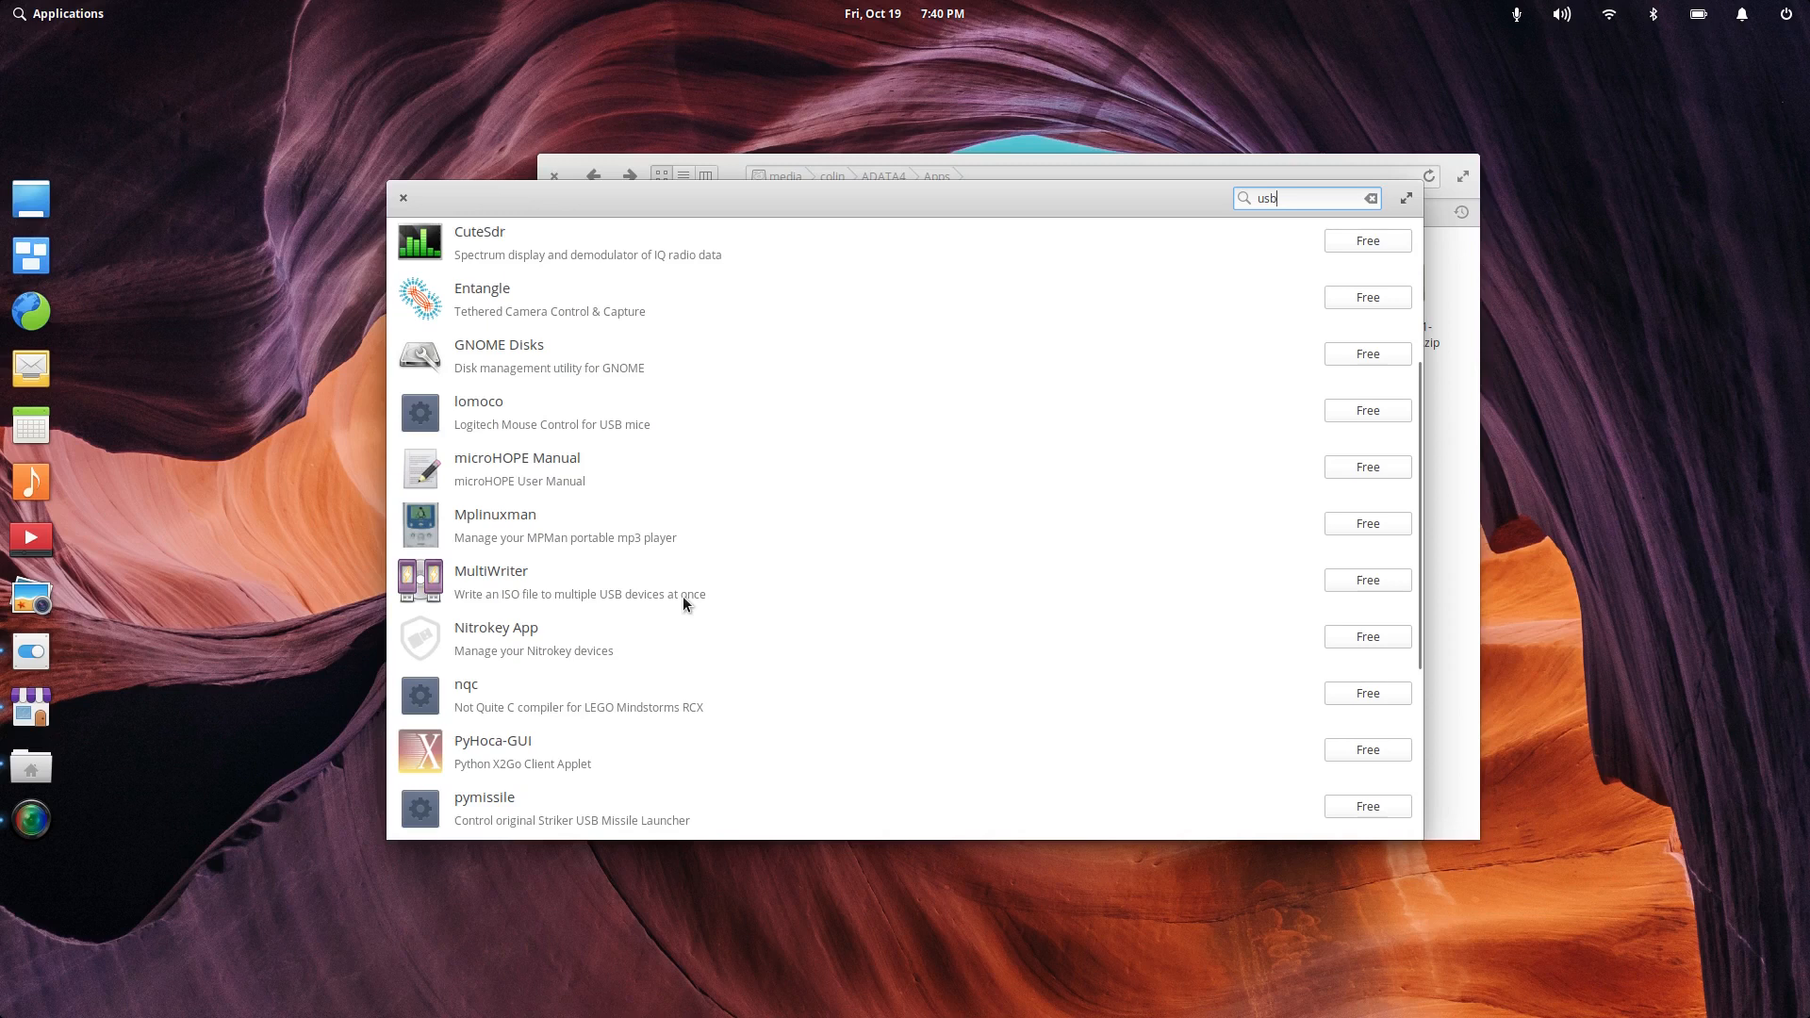
scroll(682, 603, "up", 1)
scroll(682, 595, "up", 2)
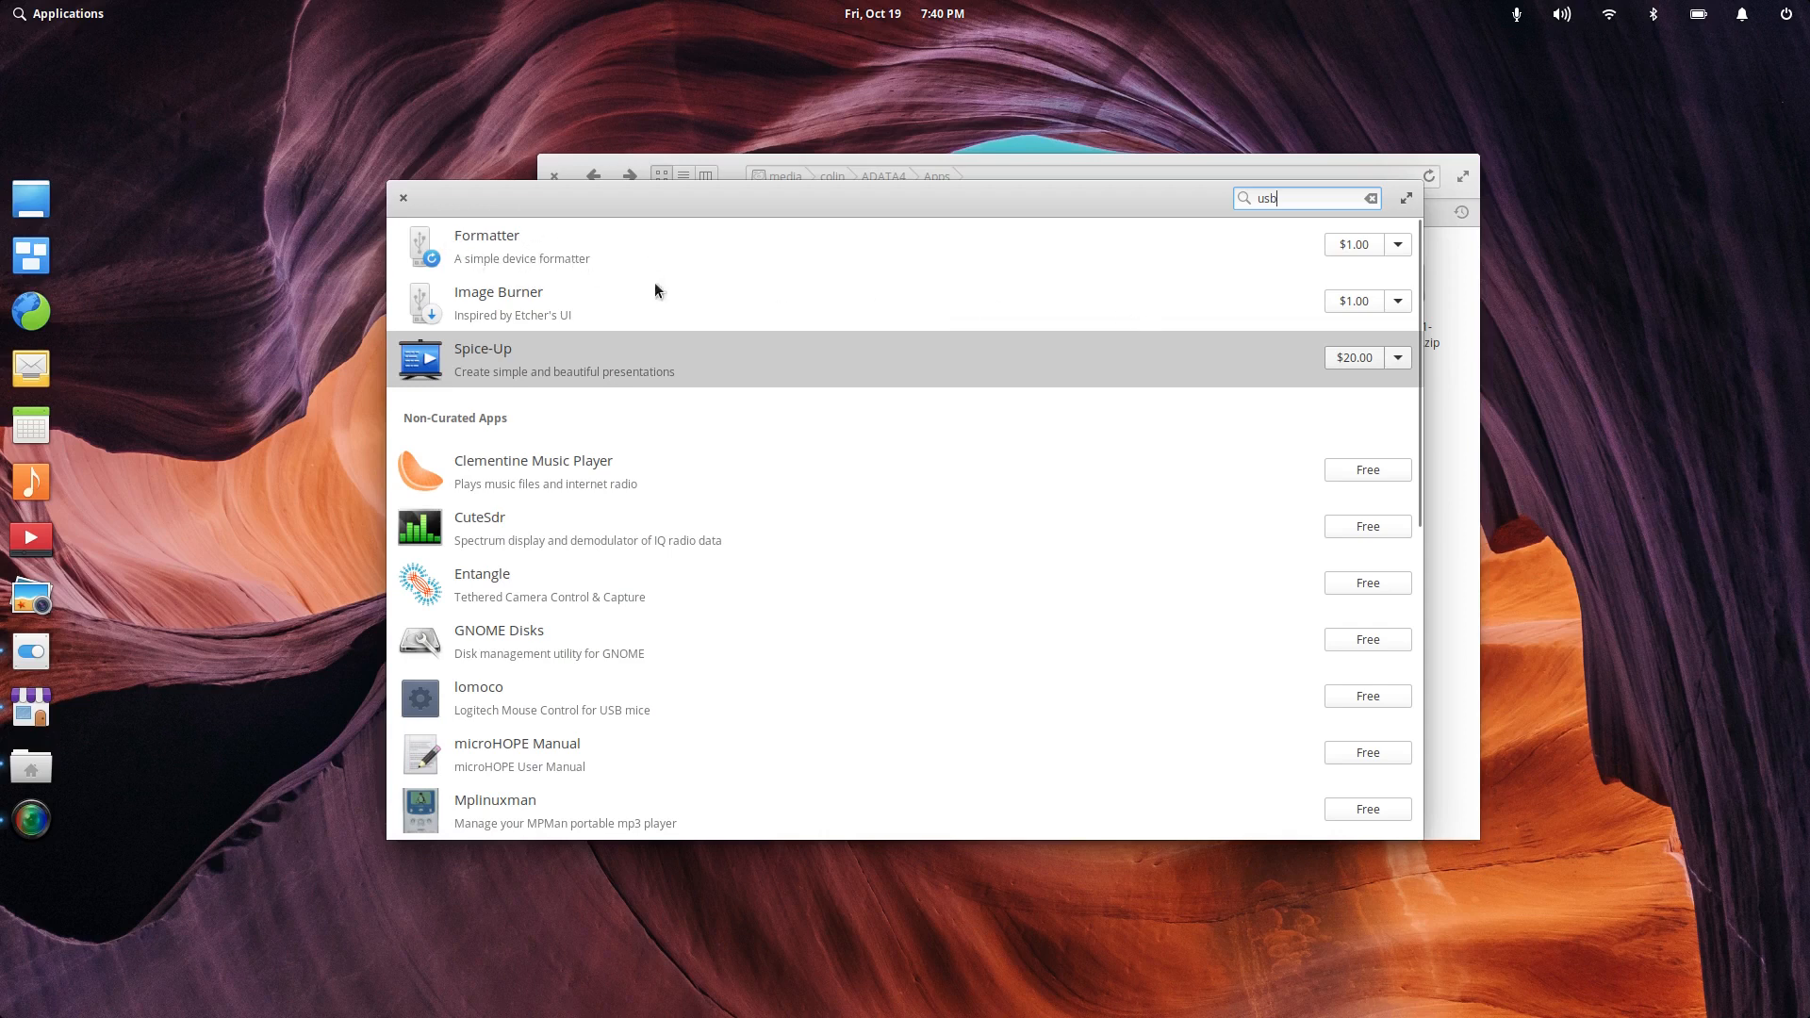
scroll(782, 490, "down", 10)
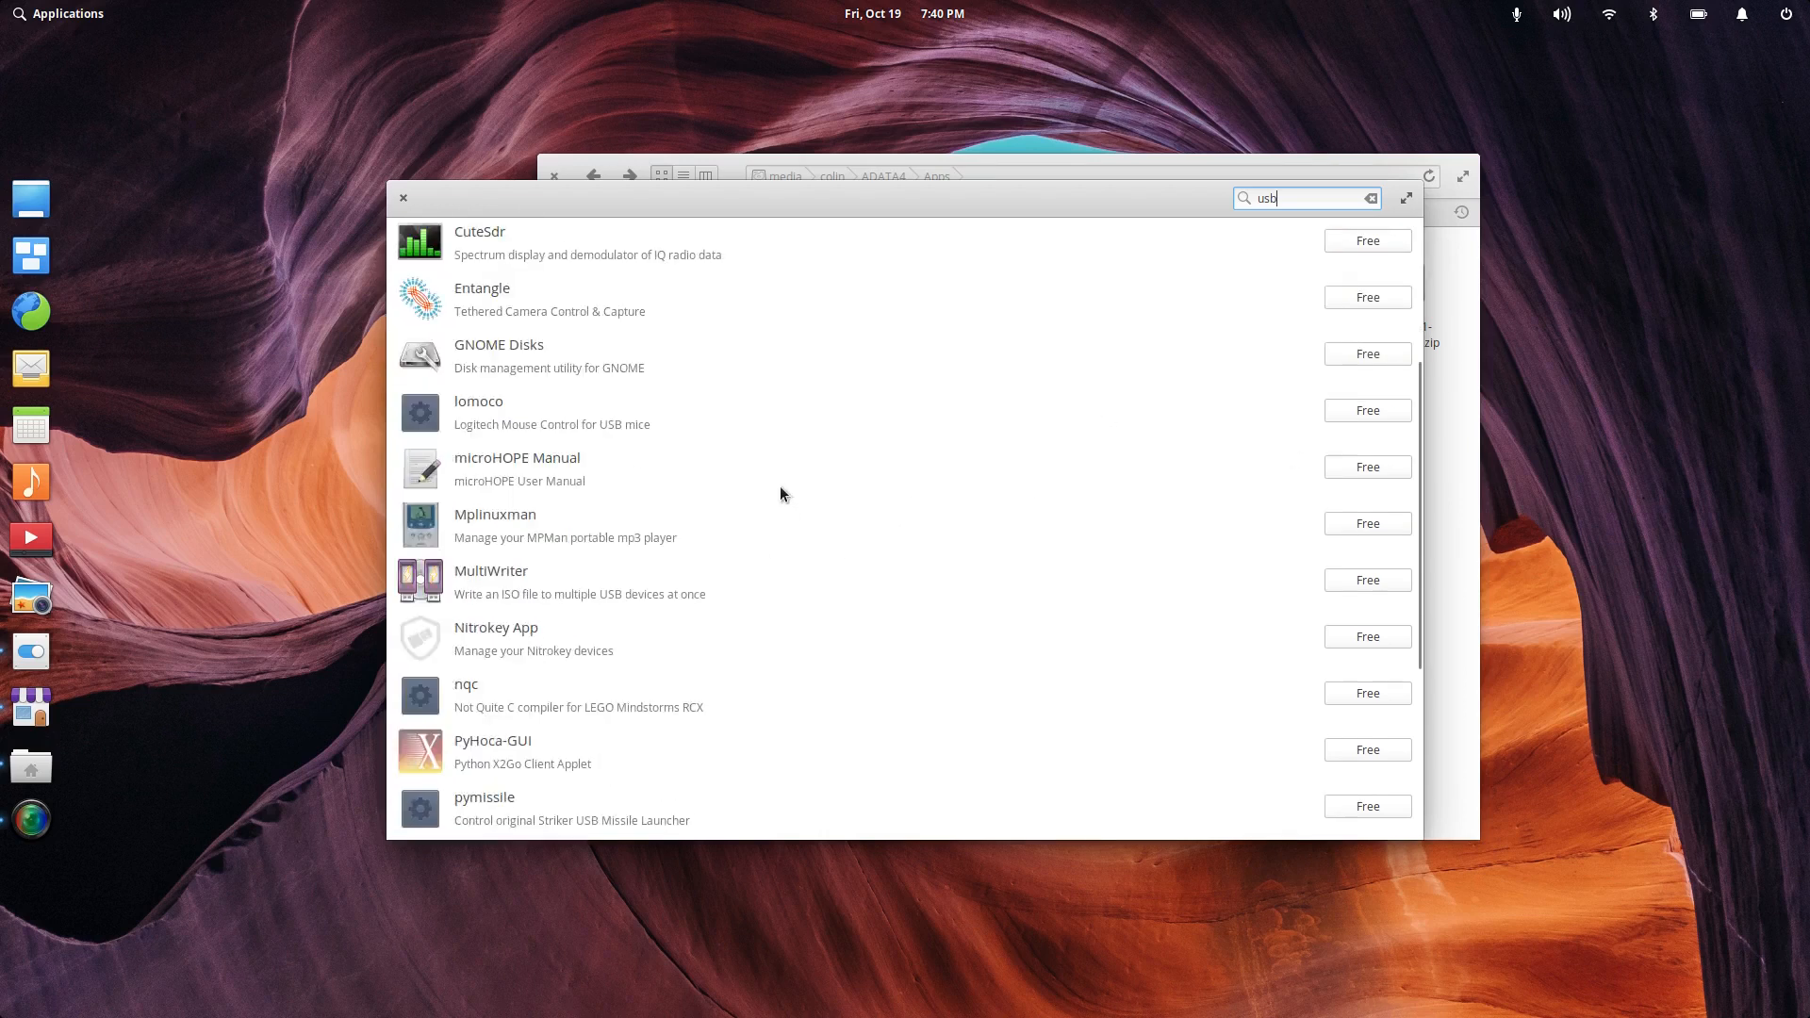
scroll(778, 488, "down", 3)
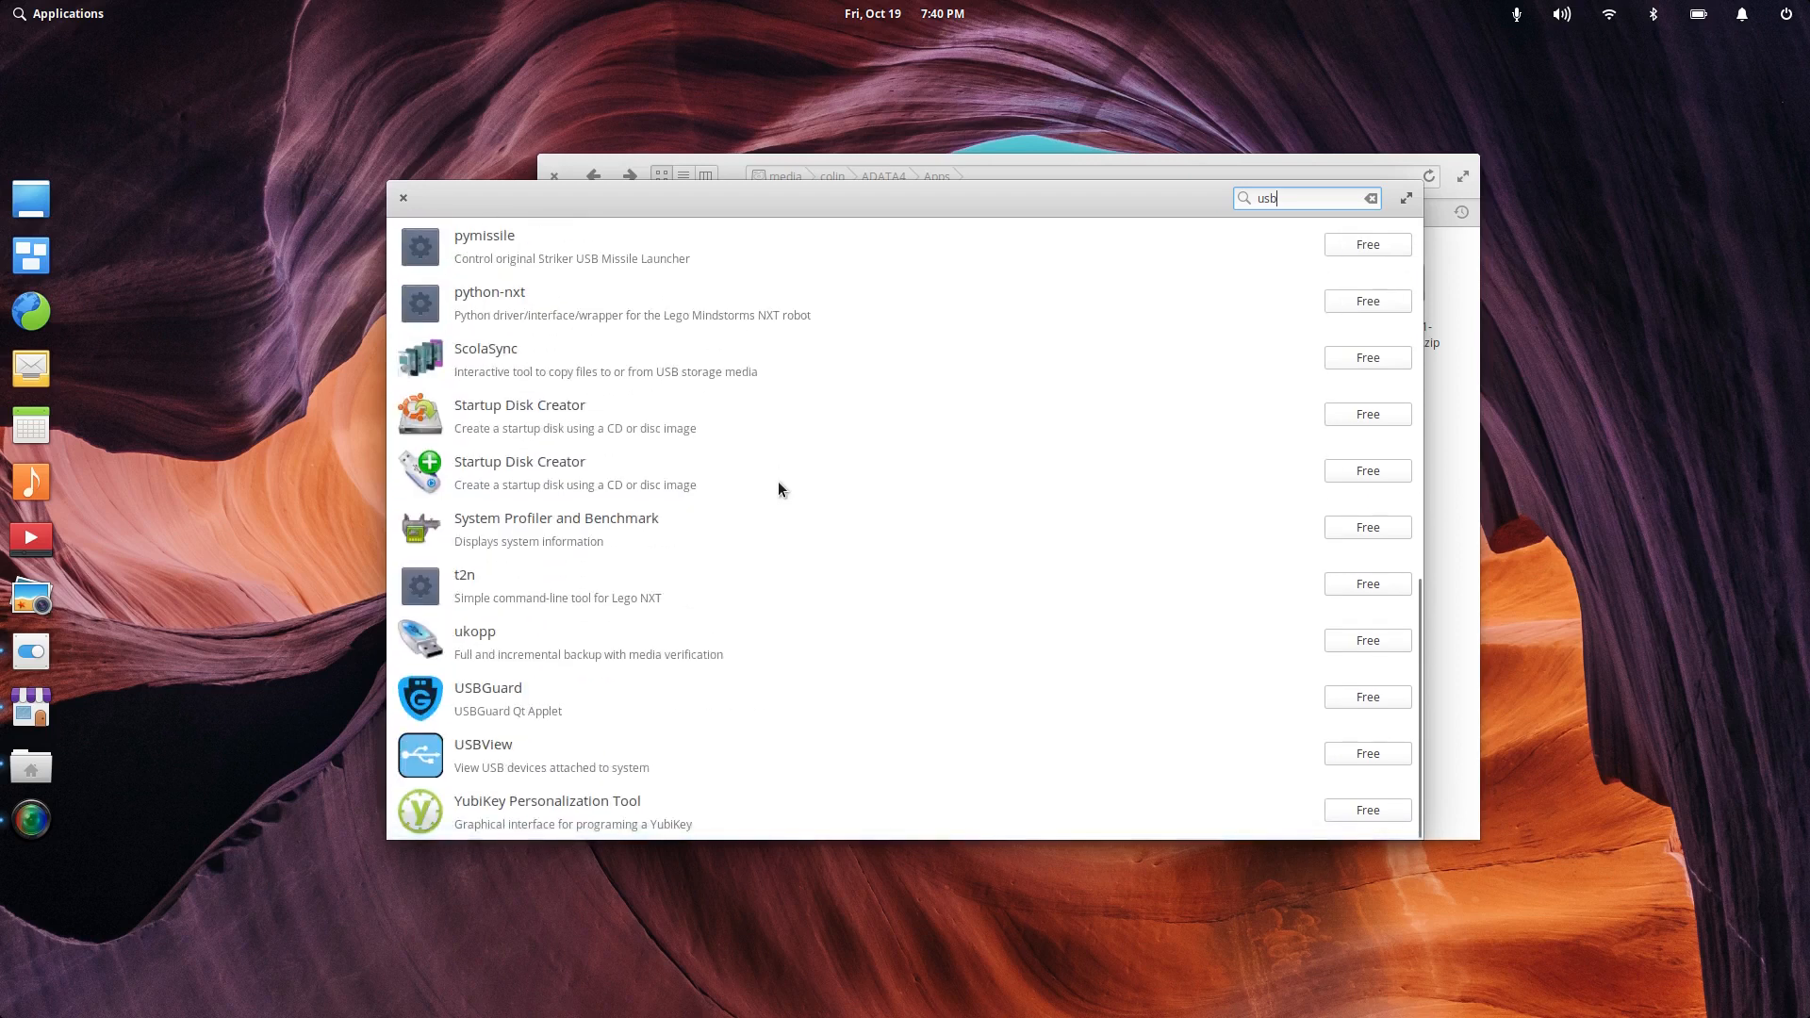
scroll(778, 488, "up", 6)
scroll(778, 481, "up", 5)
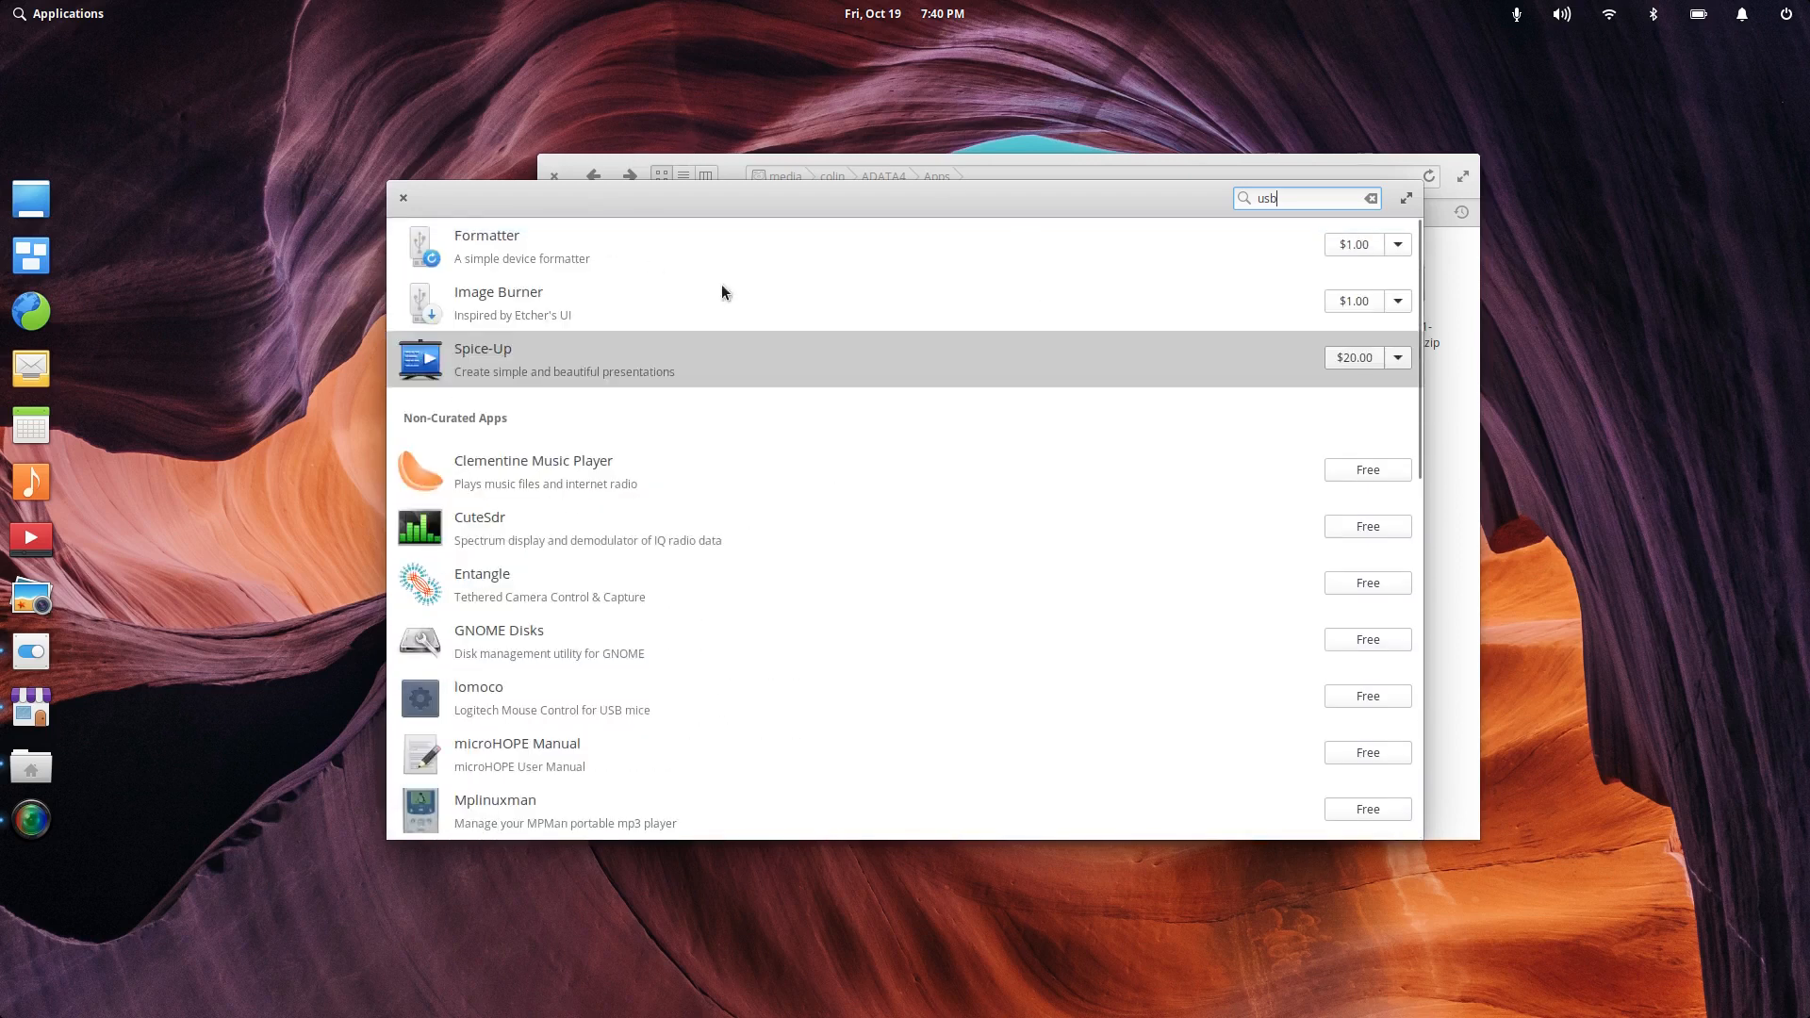
Step: Clear the usb search and look over the featured, trending, recently updated and category sections of the AppCenter home page
left_click(1370, 199)
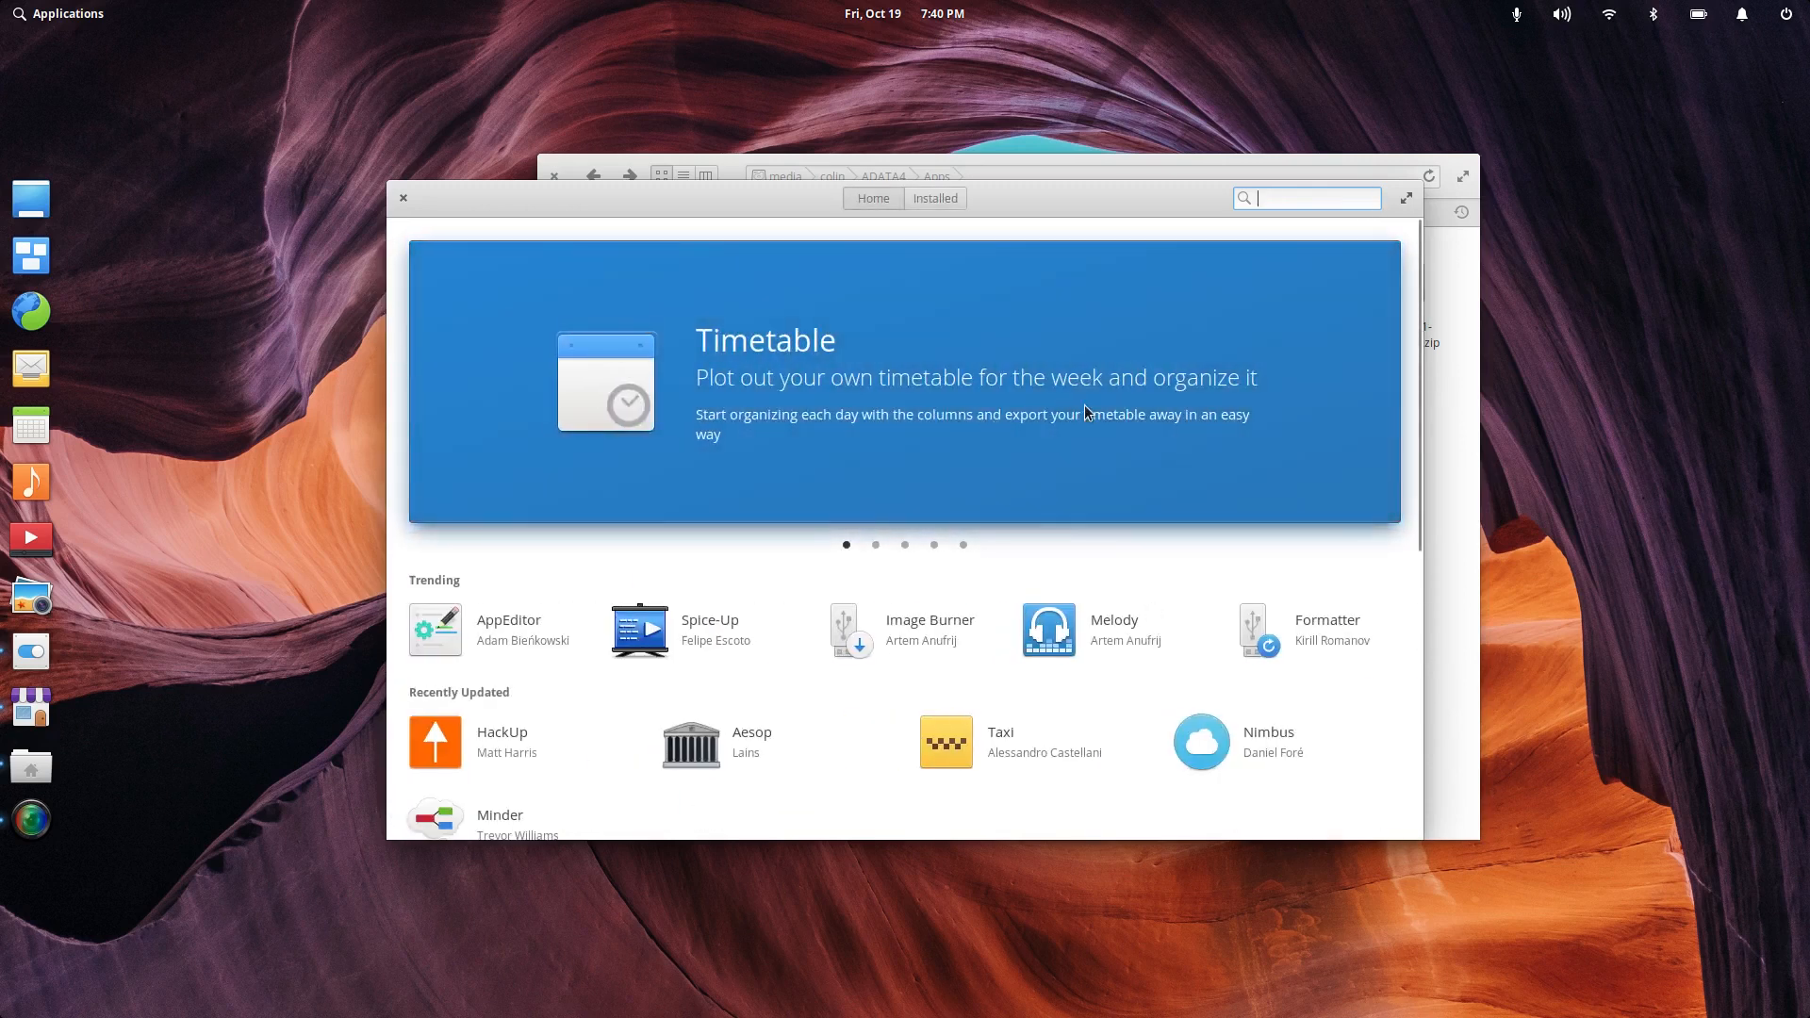
scroll(1084, 405, "down", 6)
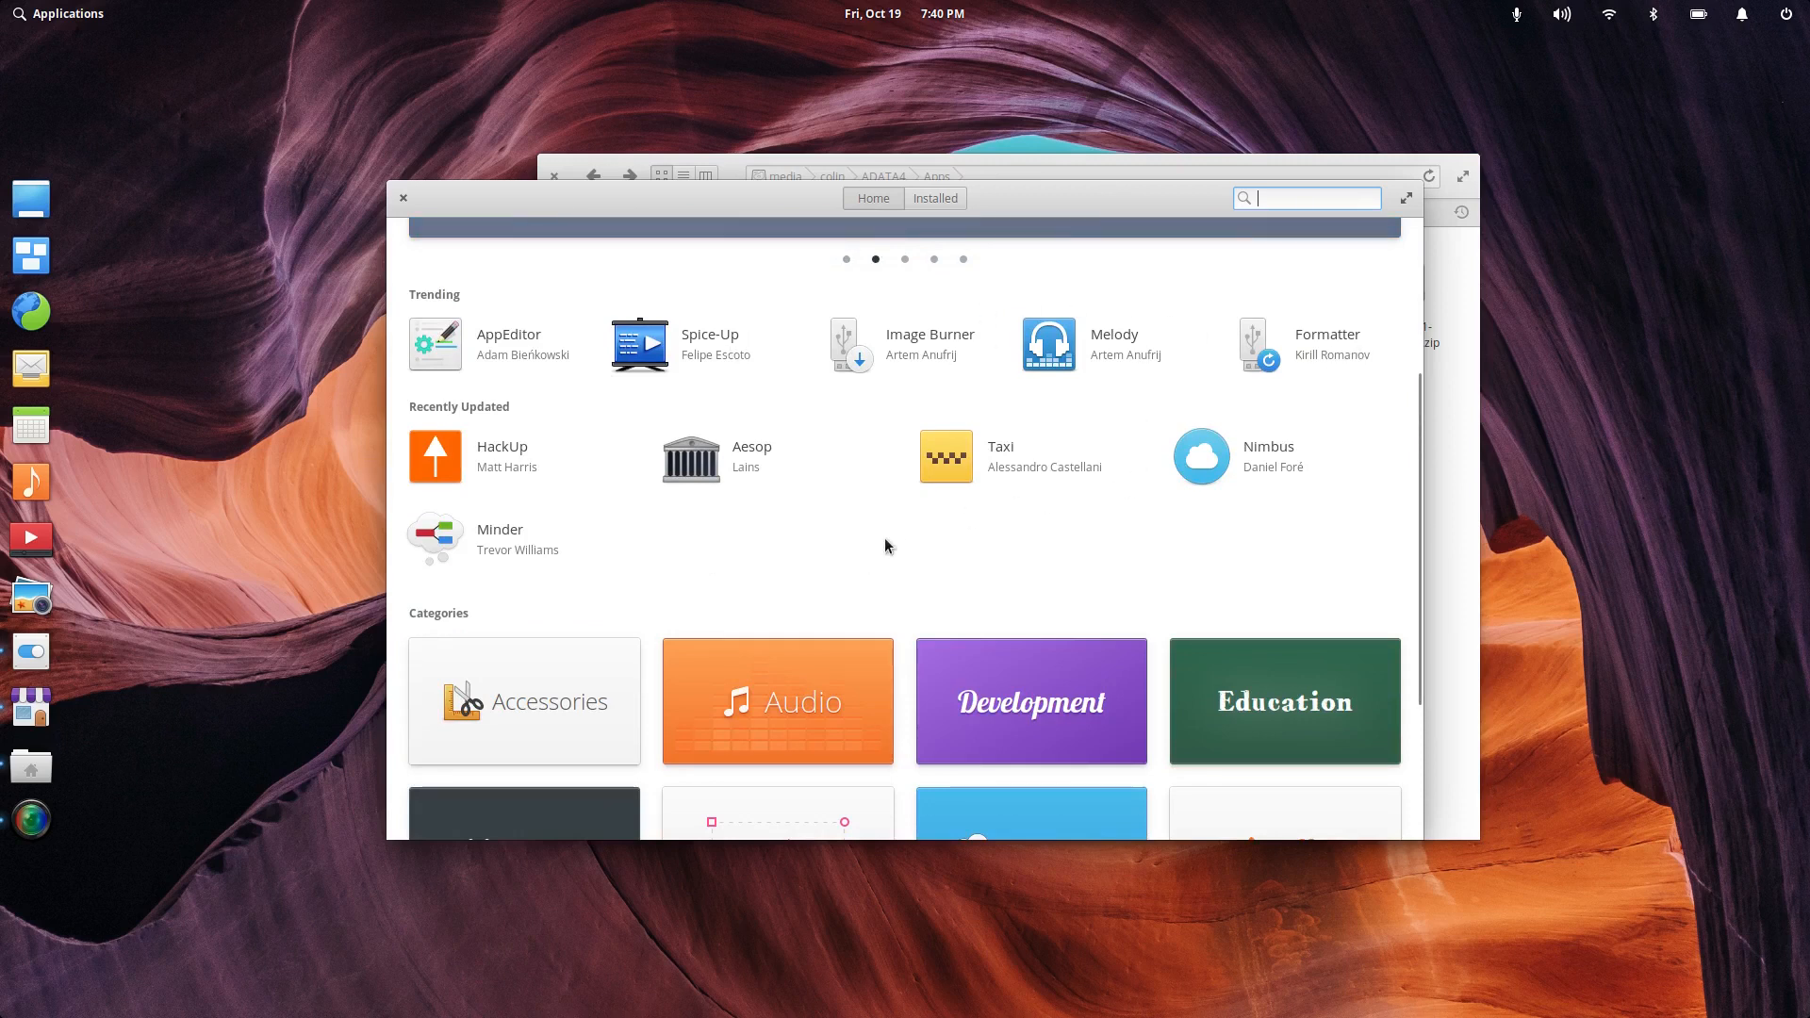
scroll(925, 519, "down", 3)
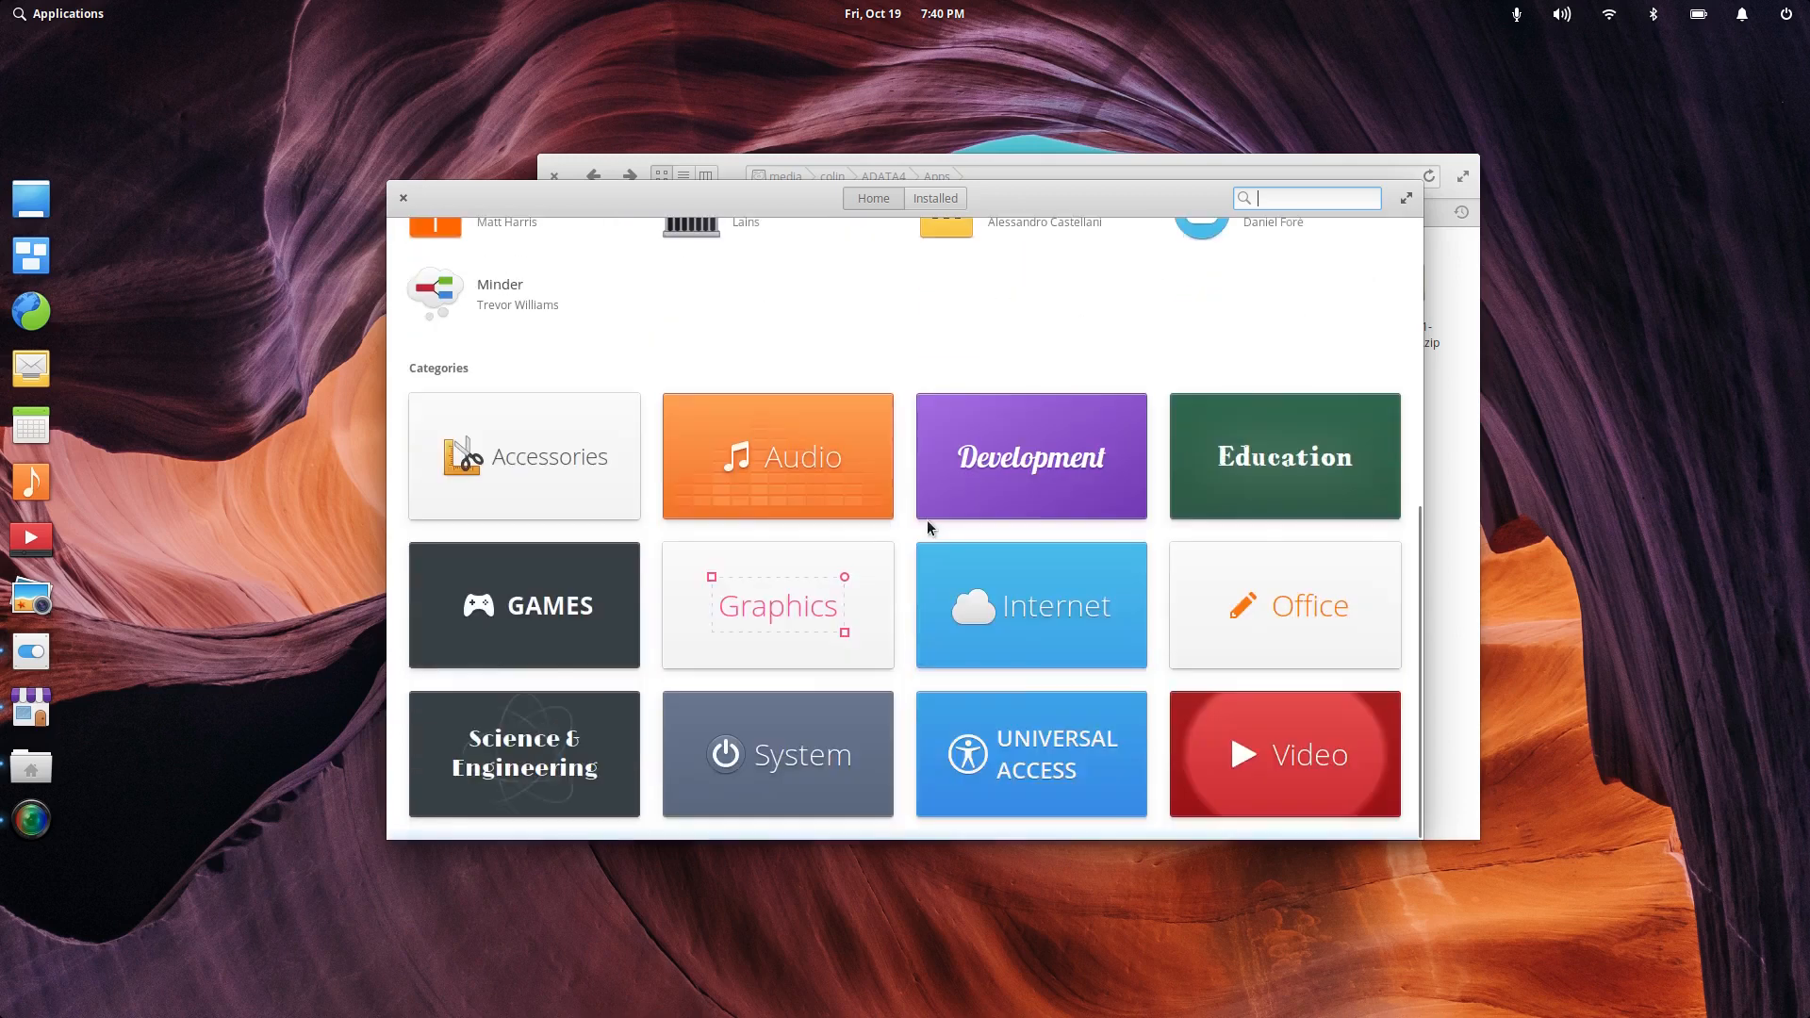
scroll(926, 519, "up", 8)
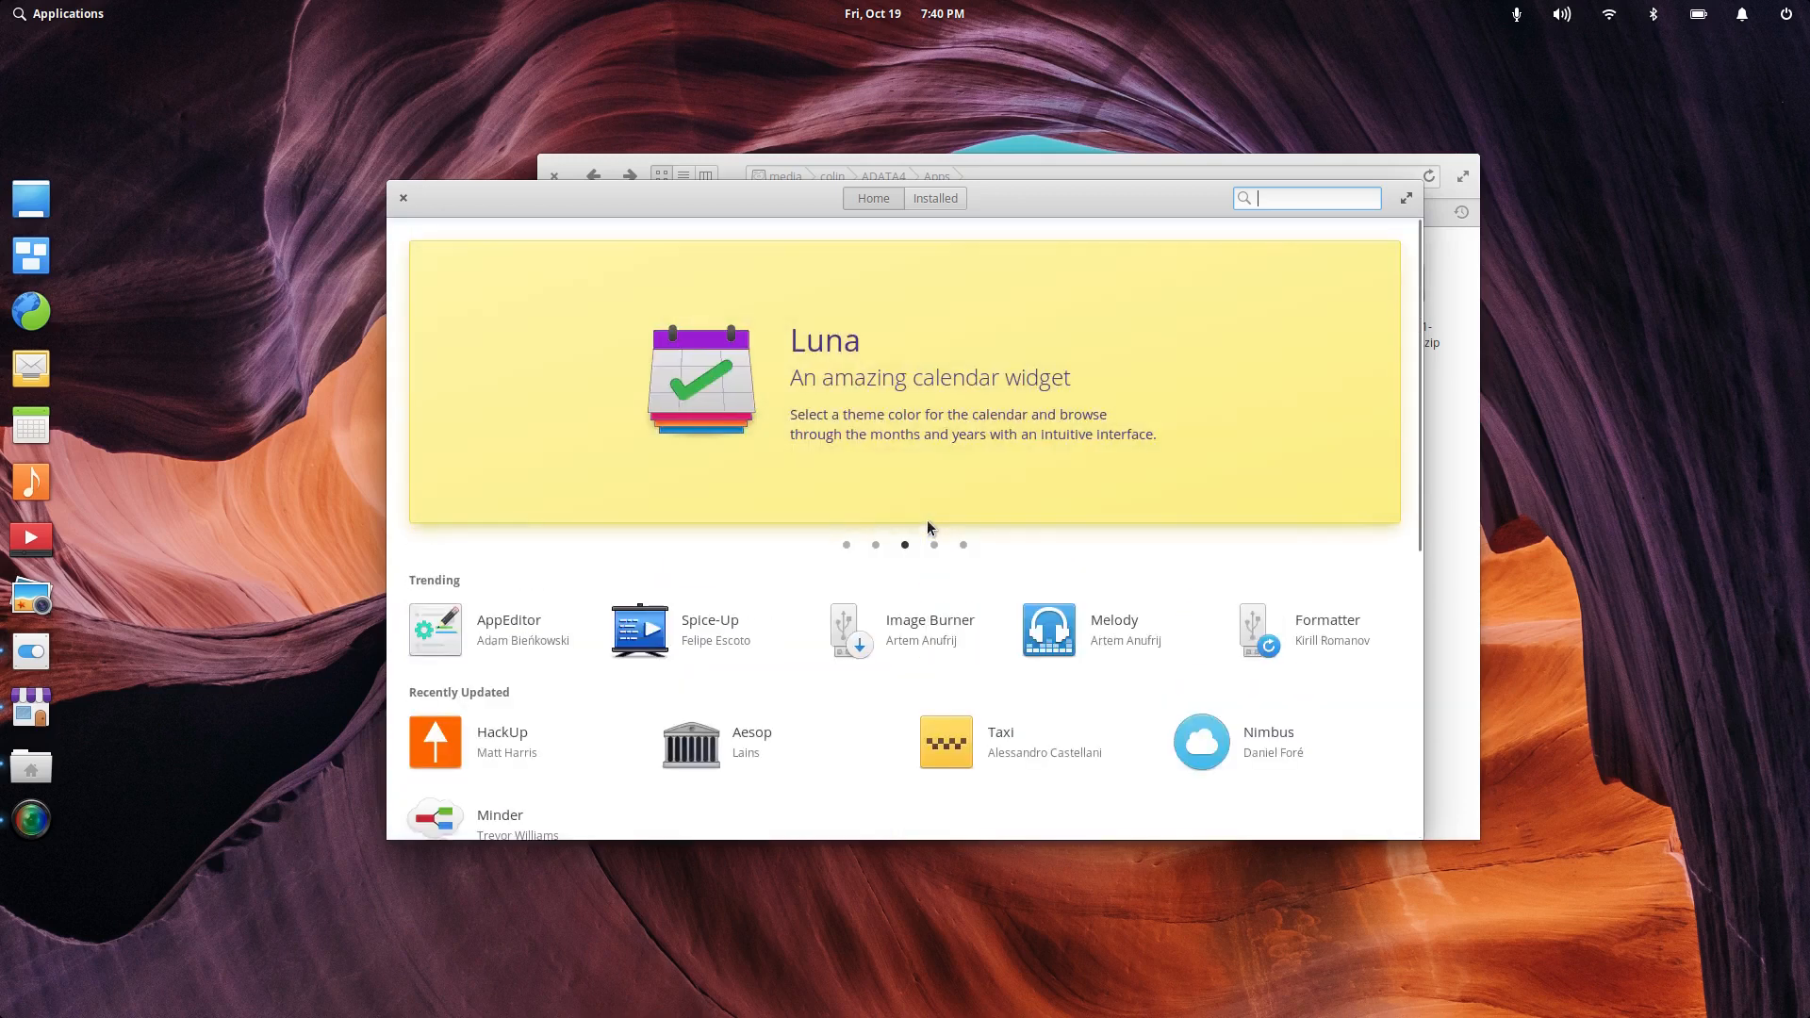
scroll(828, 624, "down", 5)
scroll(828, 624, "down", 3)
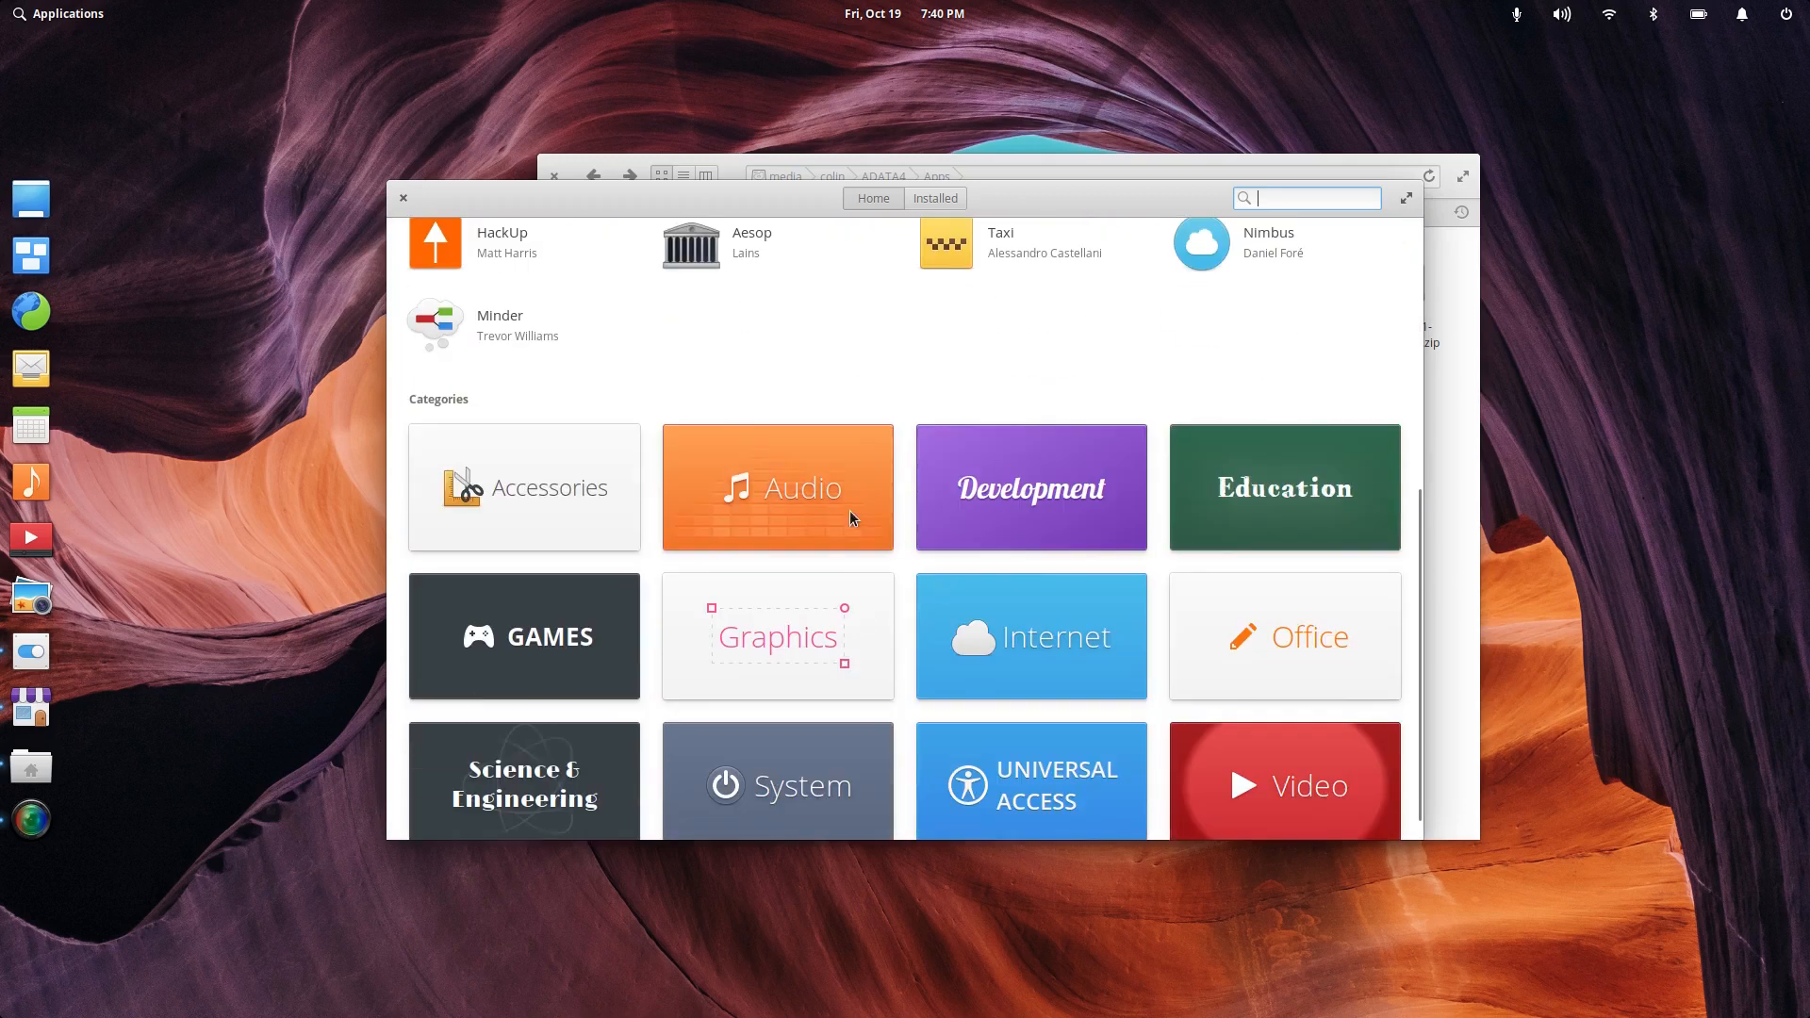
scroll(850, 511, "up", 4)
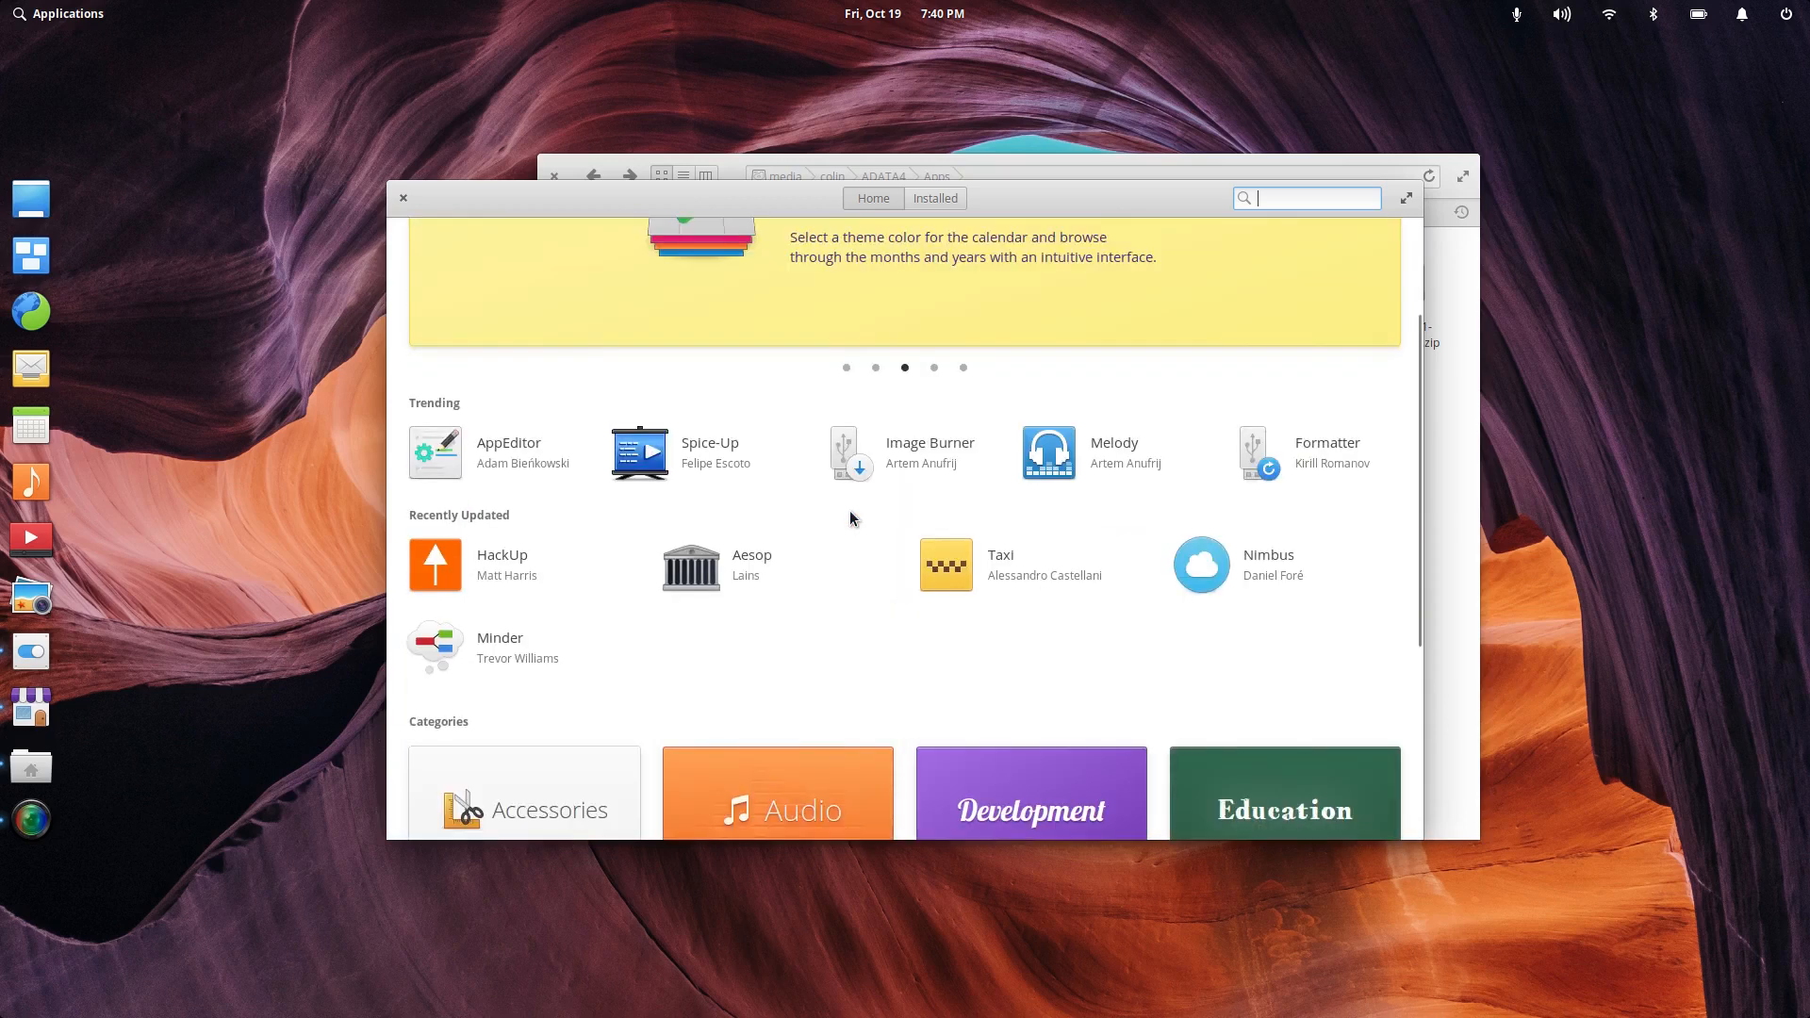
scroll(850, 511, "down", 4)
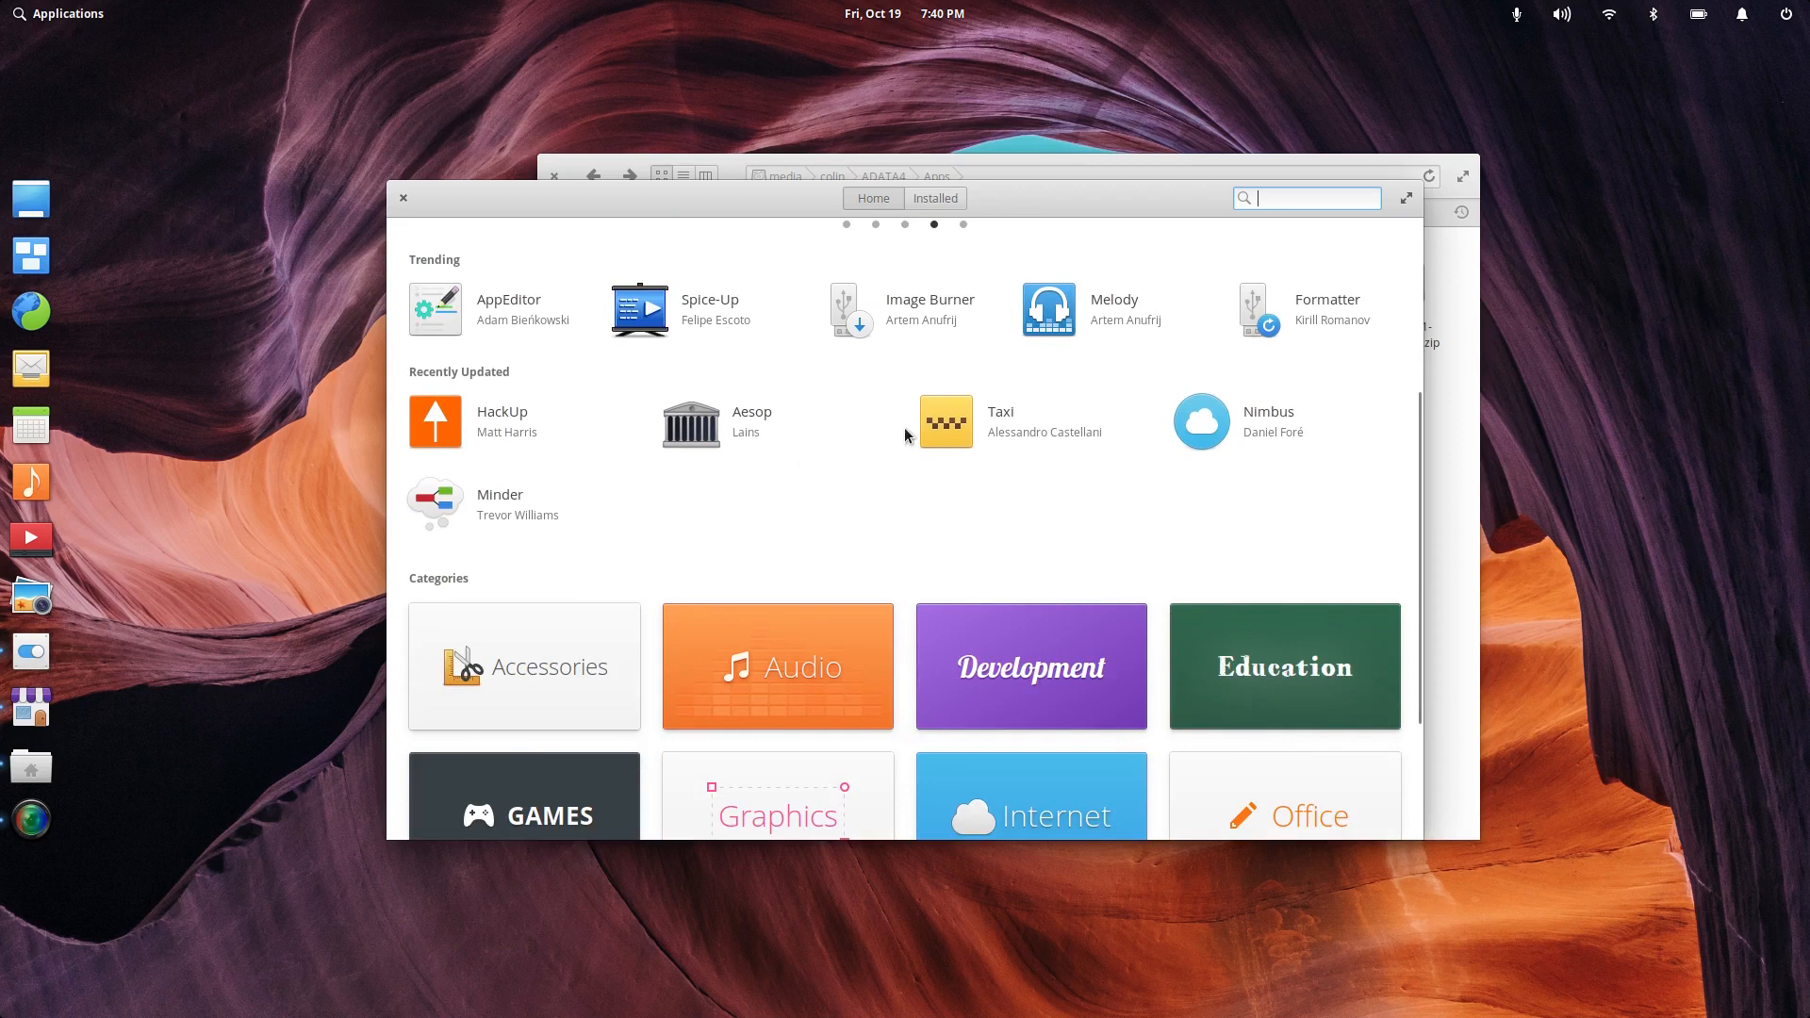
scroll(903, 429, "down", 3)
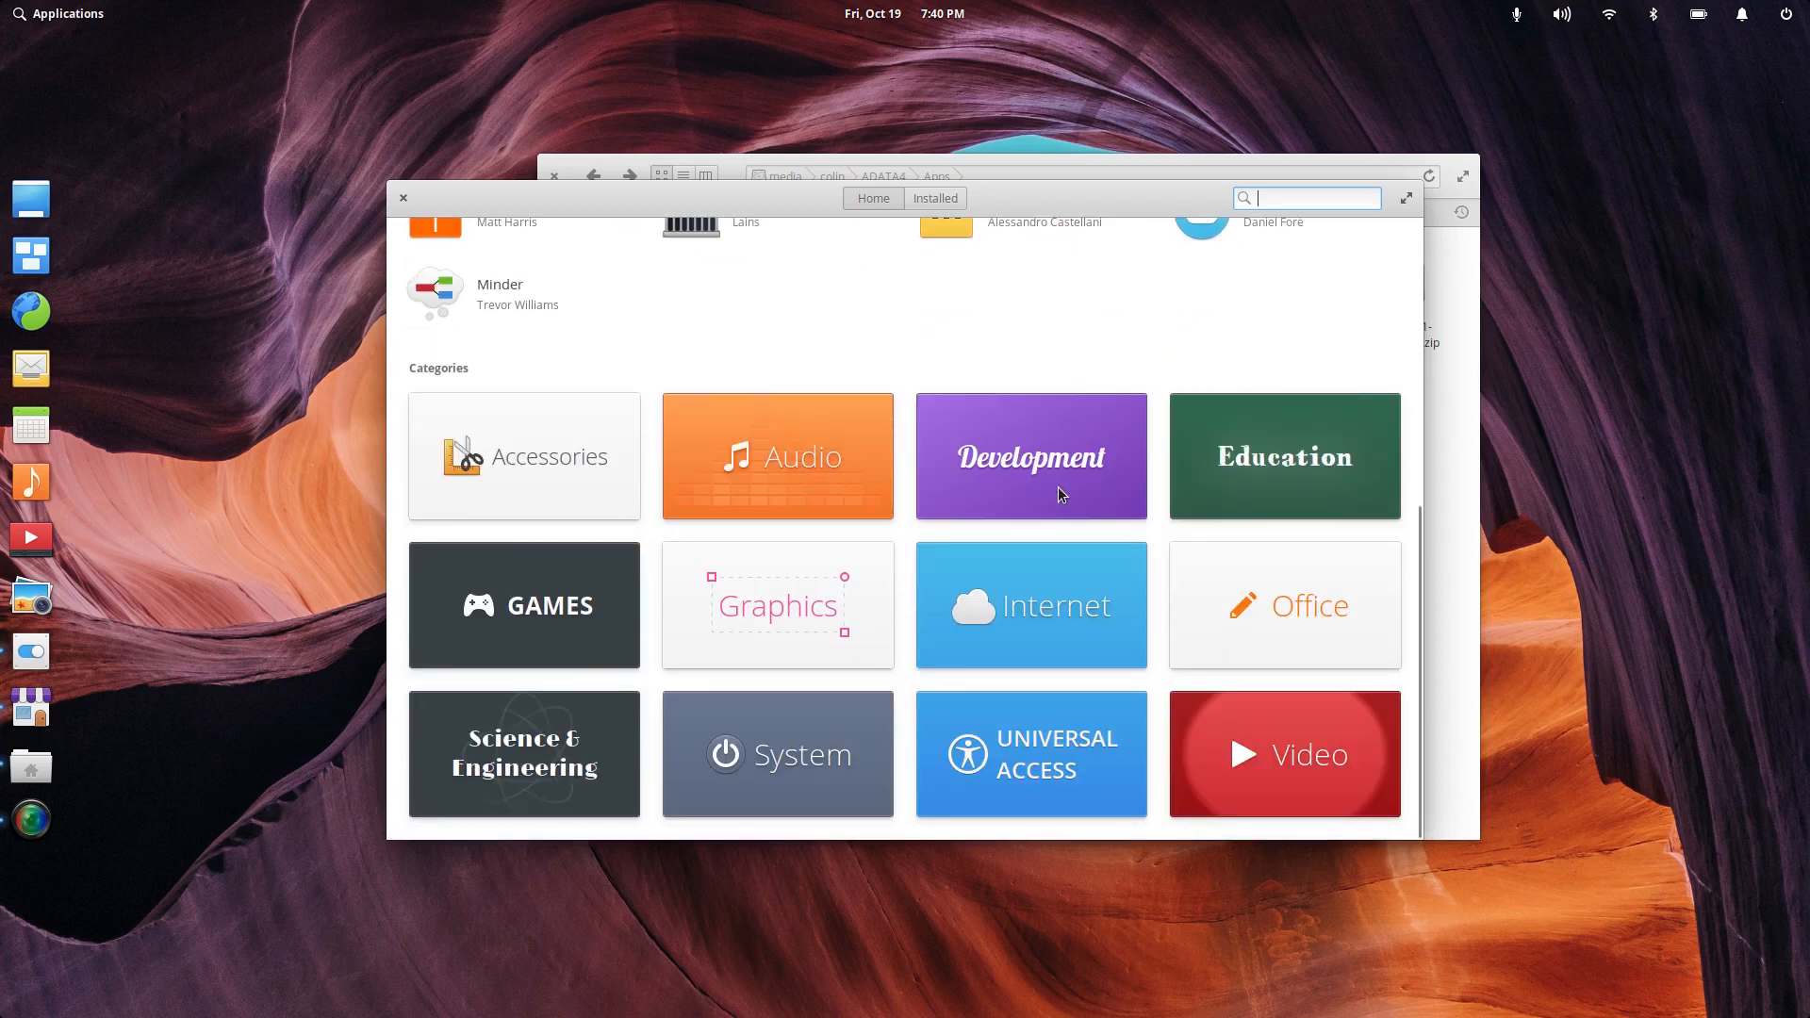
Step: View the Accessories category and go back to the category tiles on the AppCenter home page
left_click(486, 422)
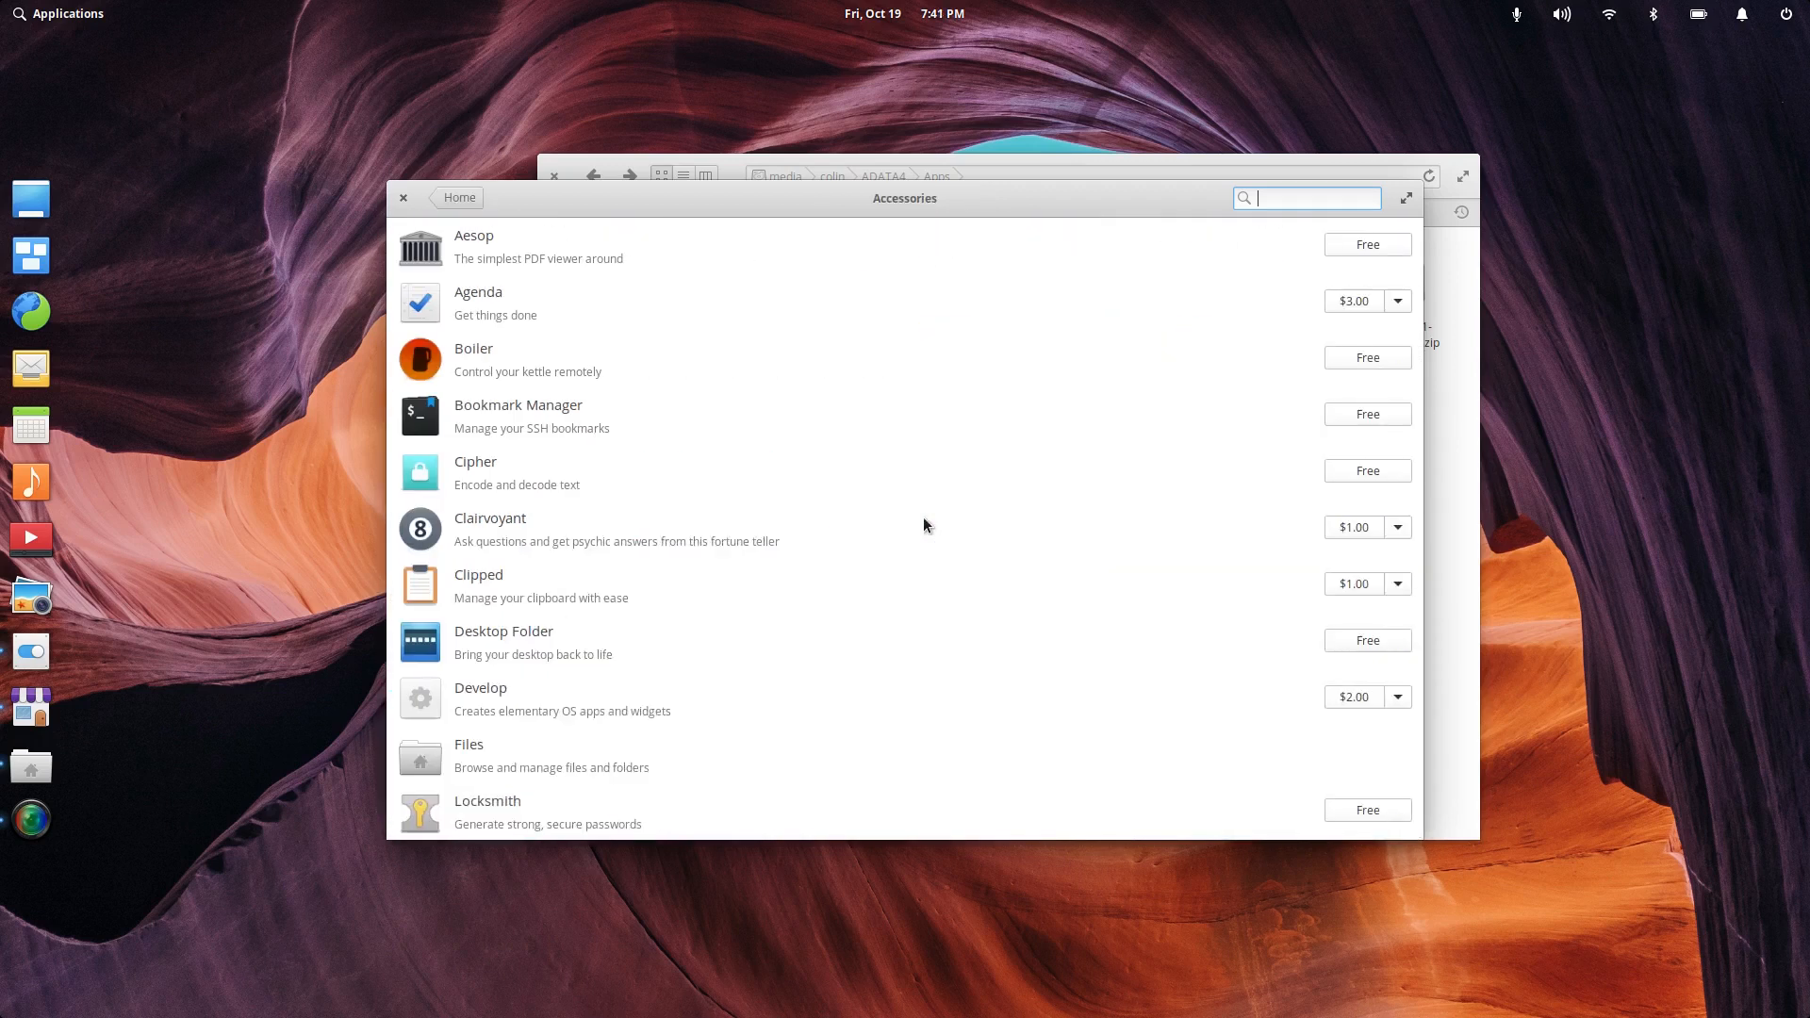
left_click(458, 197)
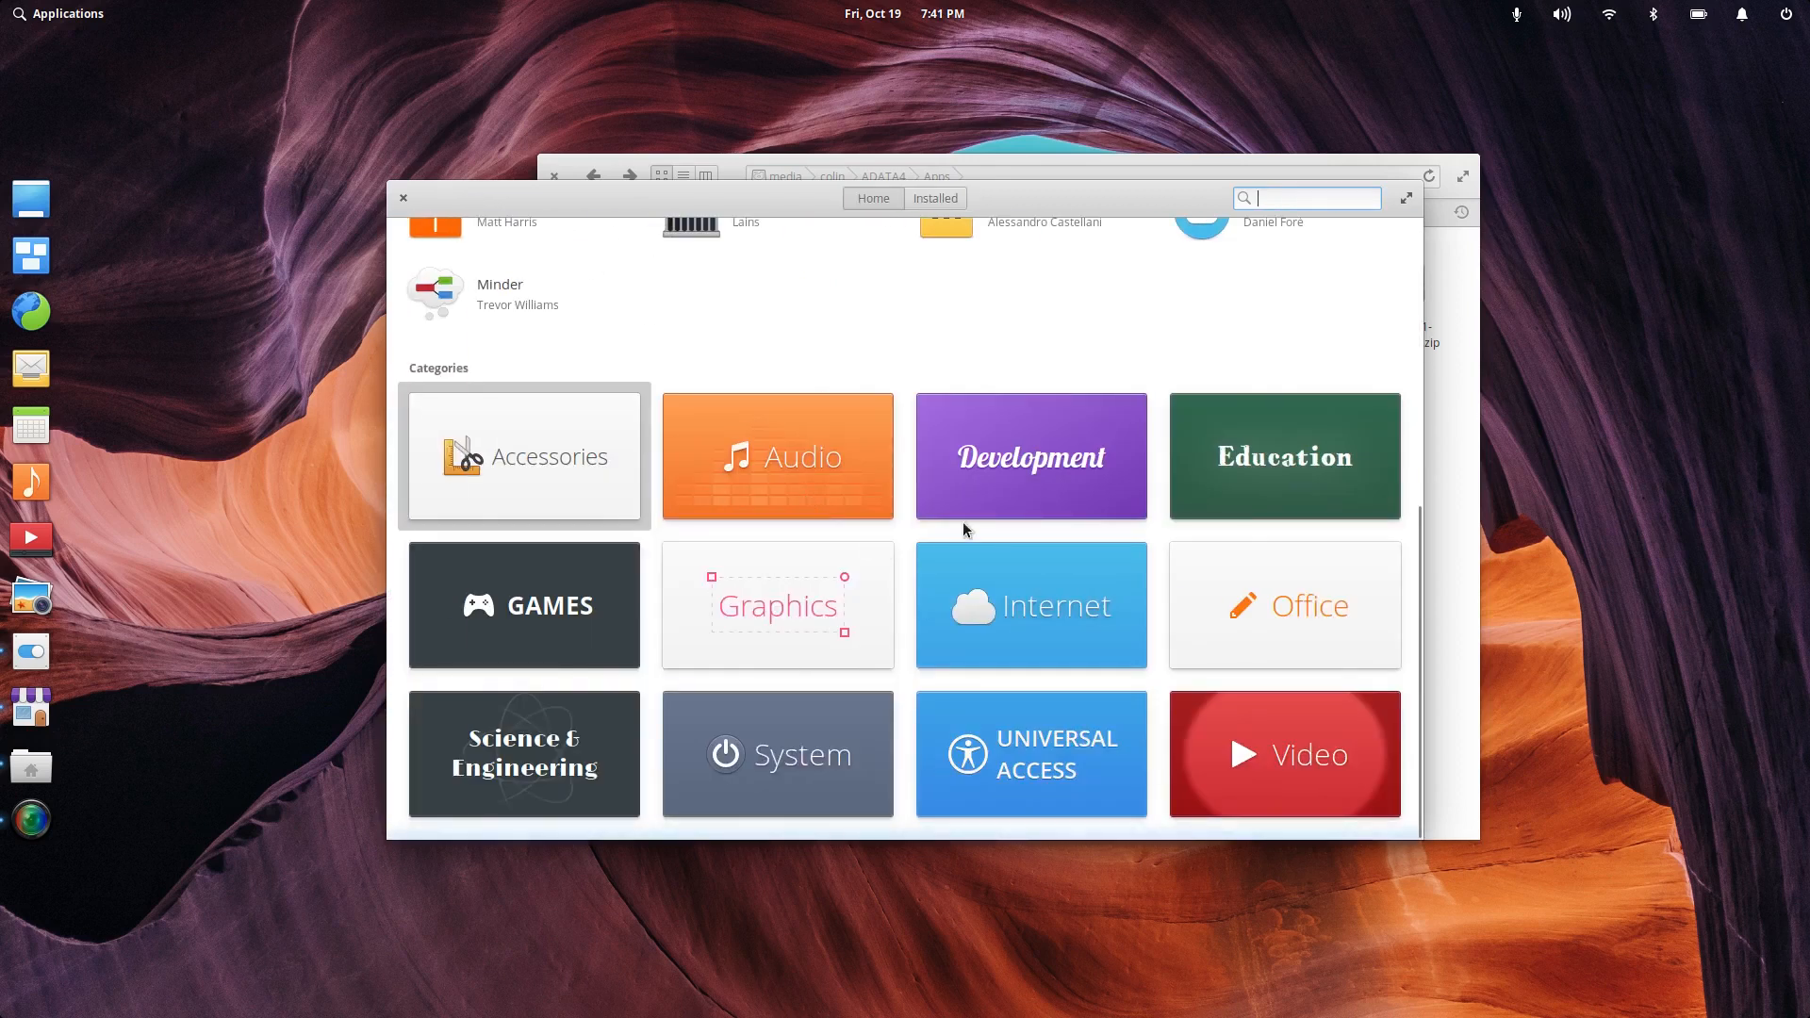
scroll(1139, 499, "up", 5)
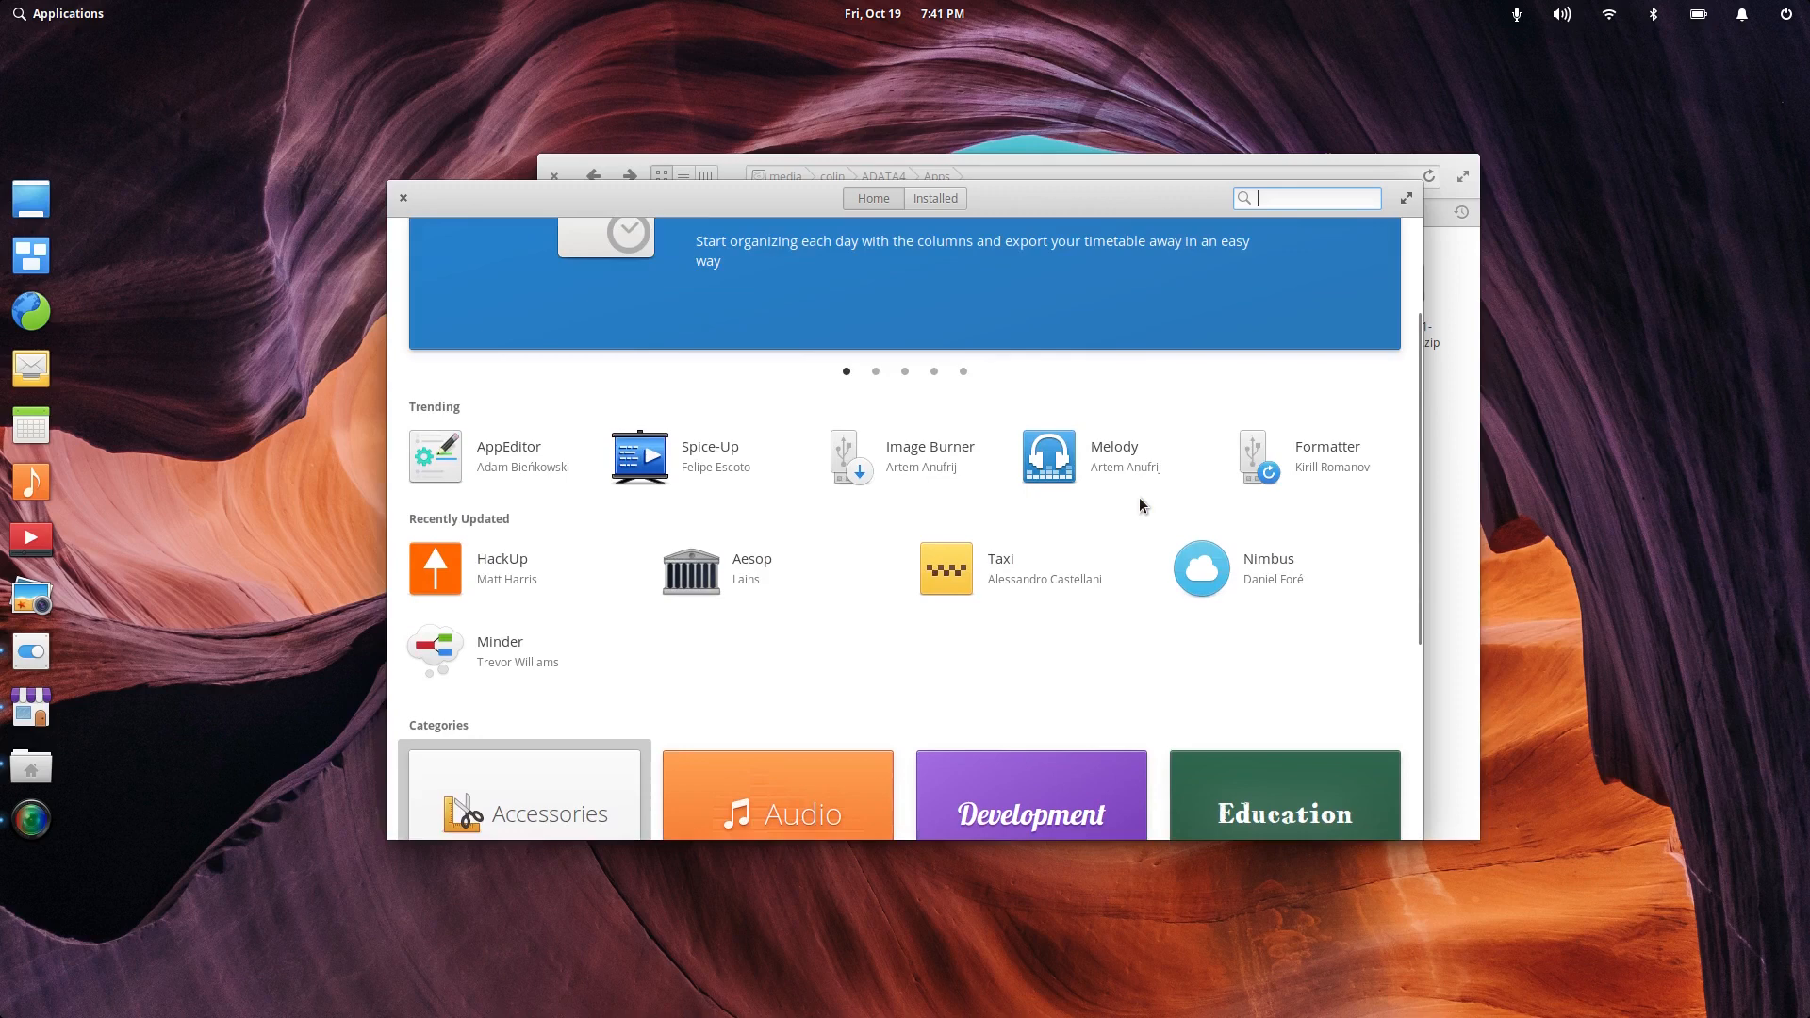
scroll(1139, 498, "down", 6)
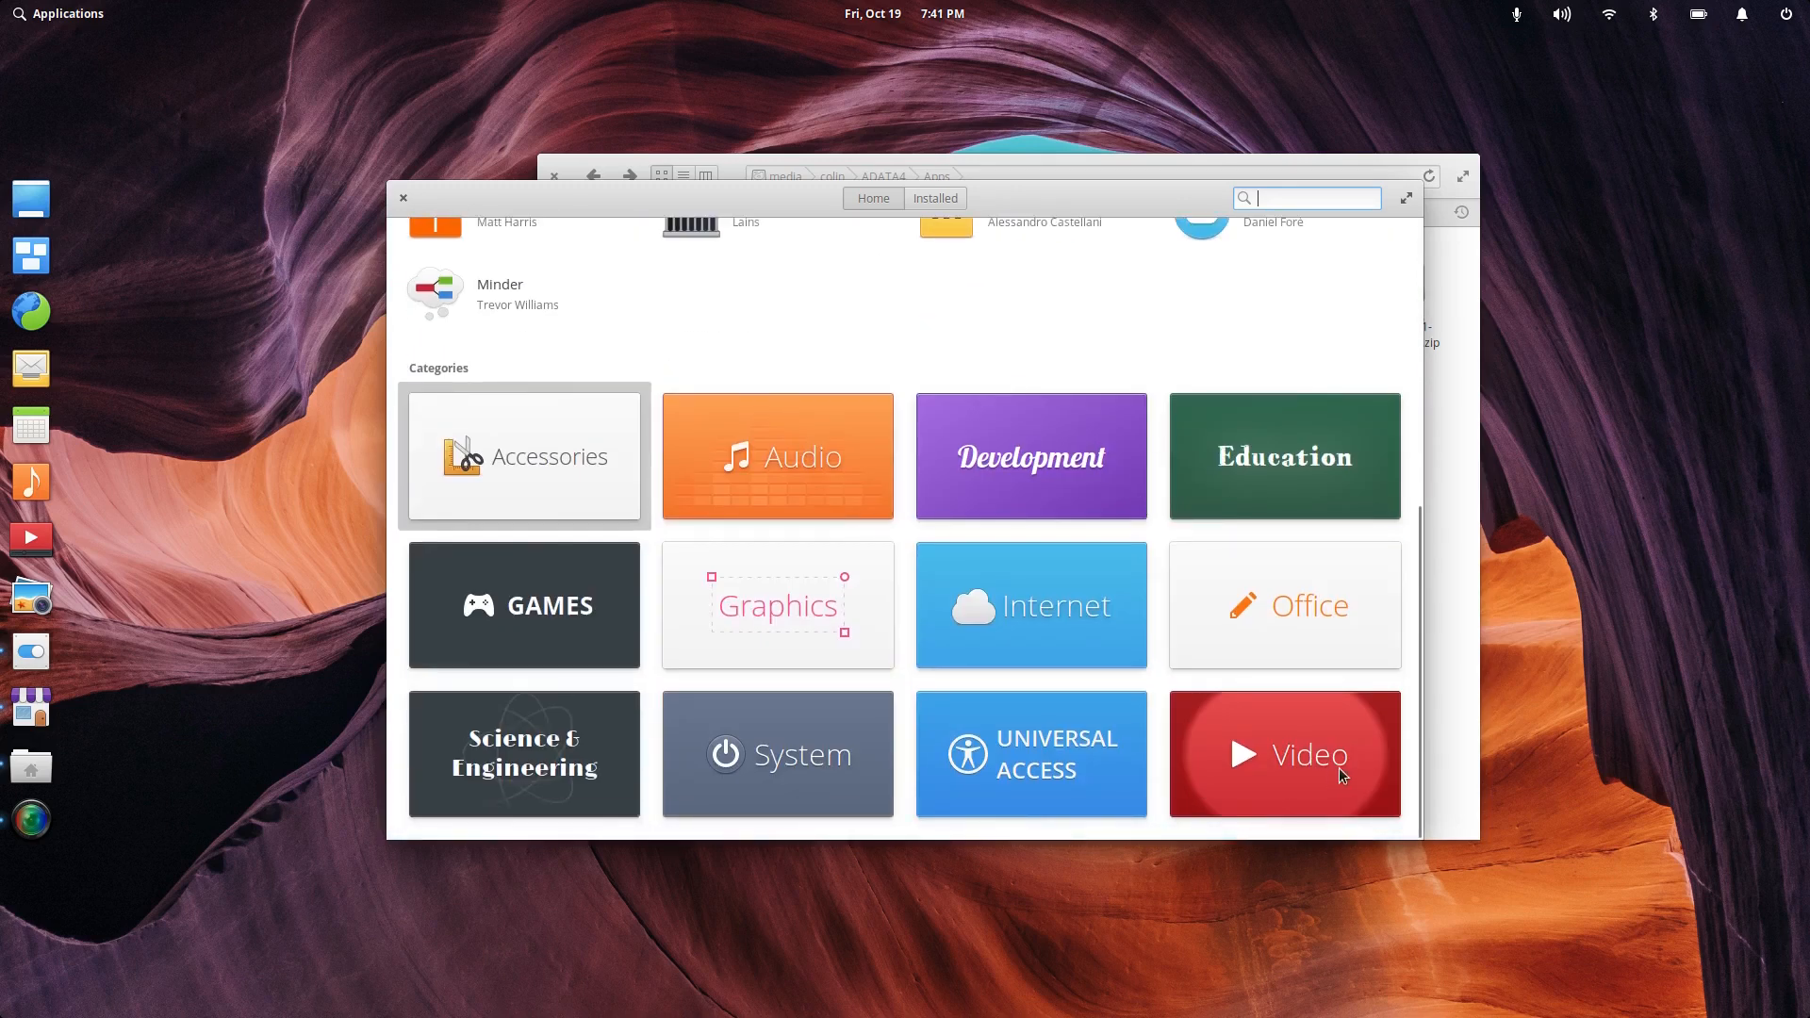
Step: Open the Office category and browse its non-curated apps down to the LibreOffice entries
left_click(1276, 611)
scroll(630, 607, "down", 3)
scroll(570, 602, "down", 4)
scroll(556, 597, "down", 6)
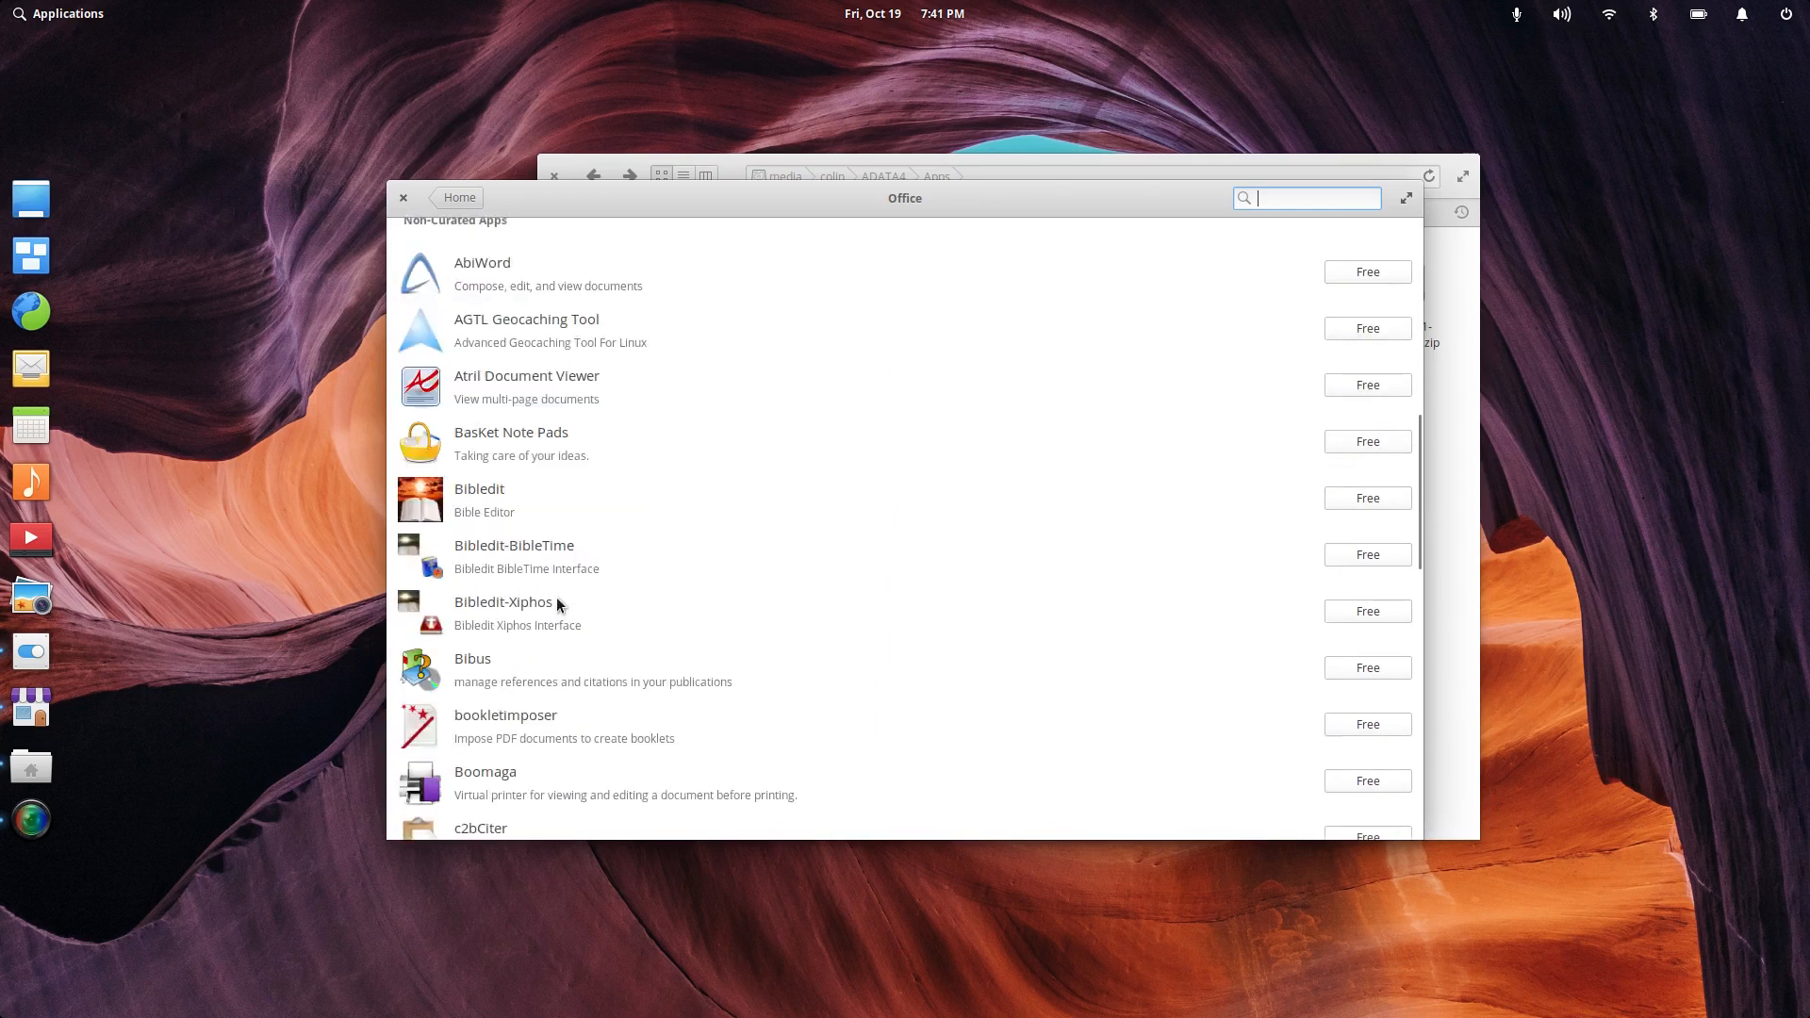
scroll(552, 559, "down", 8)
scroll(551, 568, "down", 5)
scroll(552, 562, "down", 15)
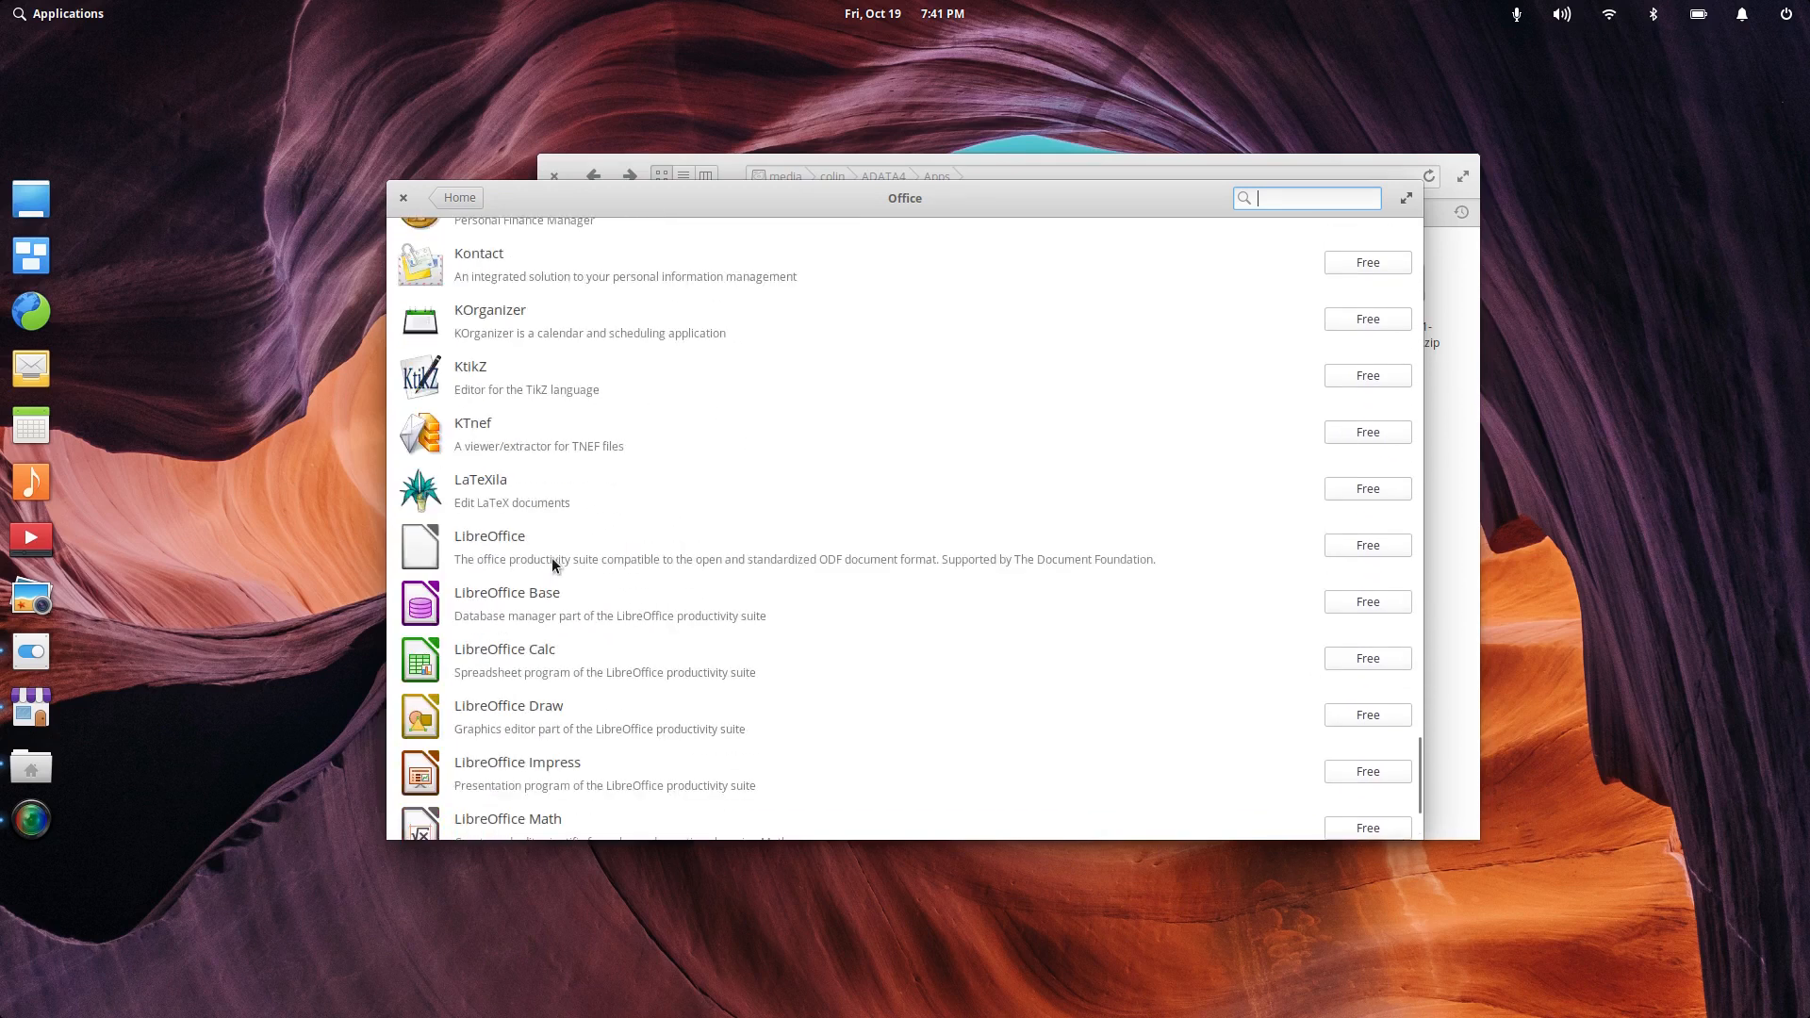
scroll(553, 564, "down", 5)
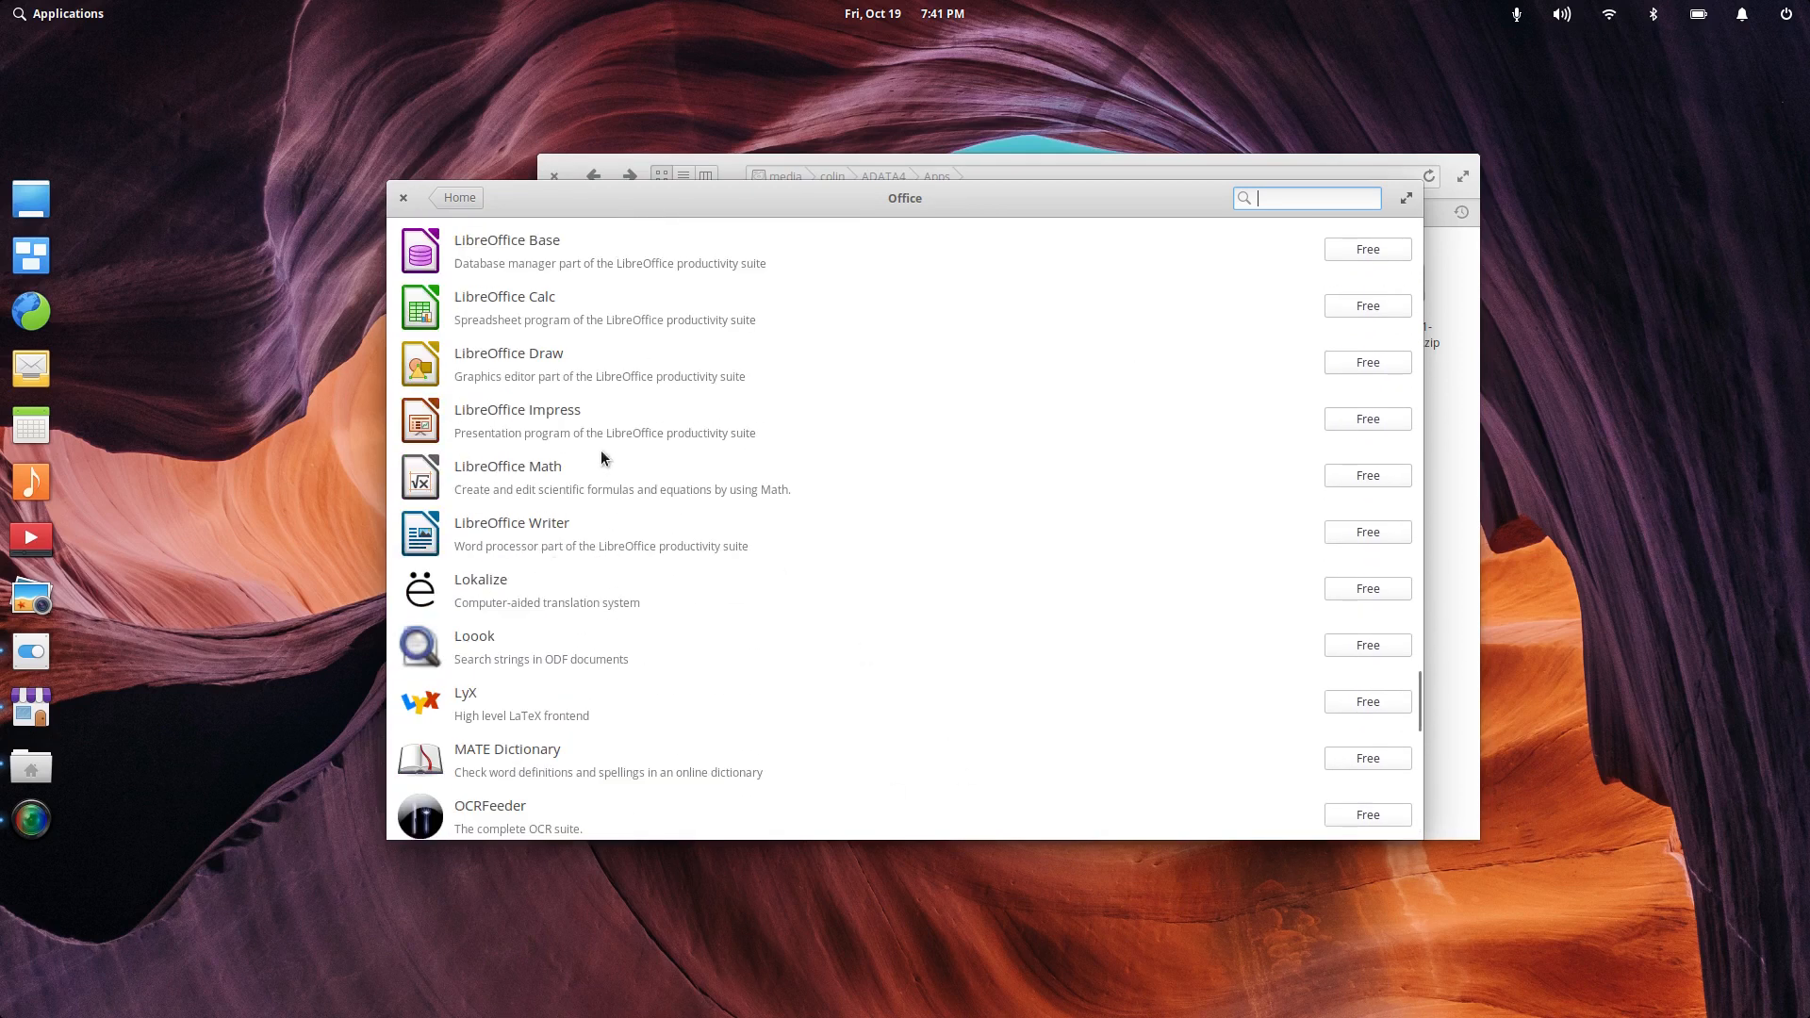
scroll(601, 454, "up", 1)
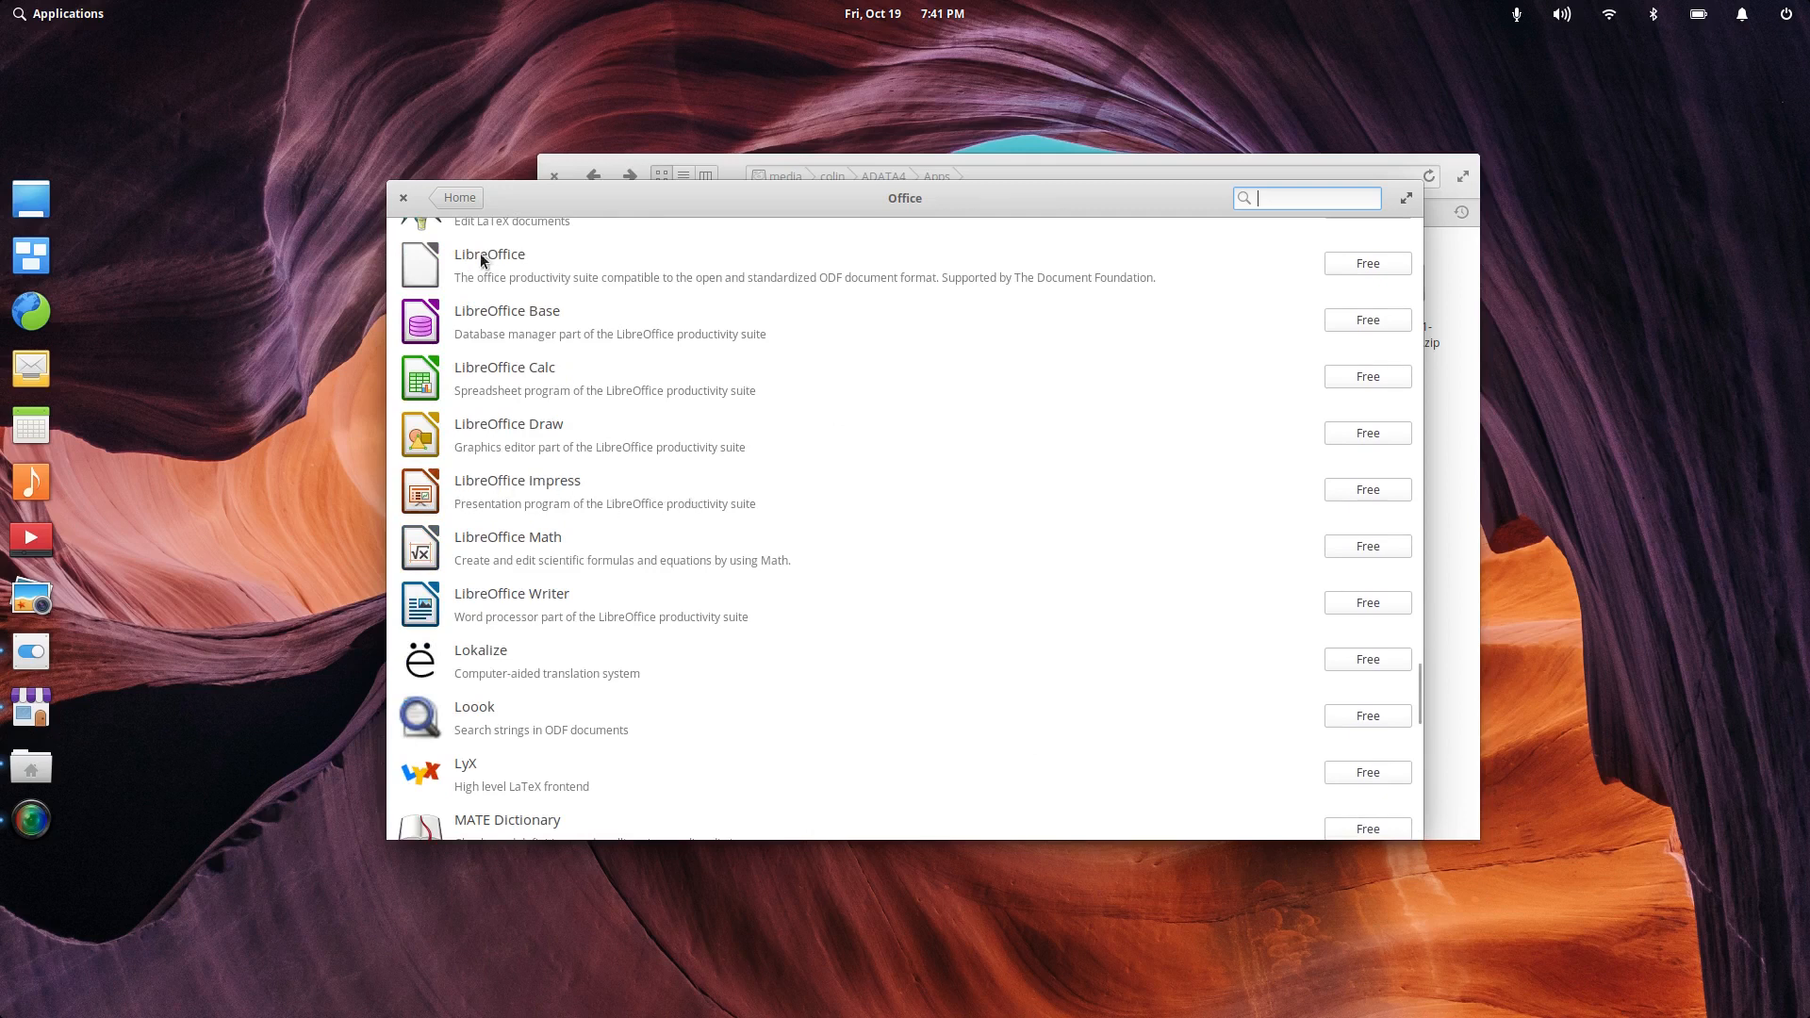
Step: Leave the Office category, close AppCenter and move the Files window up and to the left on the desktop
left_click(460, 197)
scroll(1086, 413, "up", 5)
scroll(1086, 407, "up", 2)
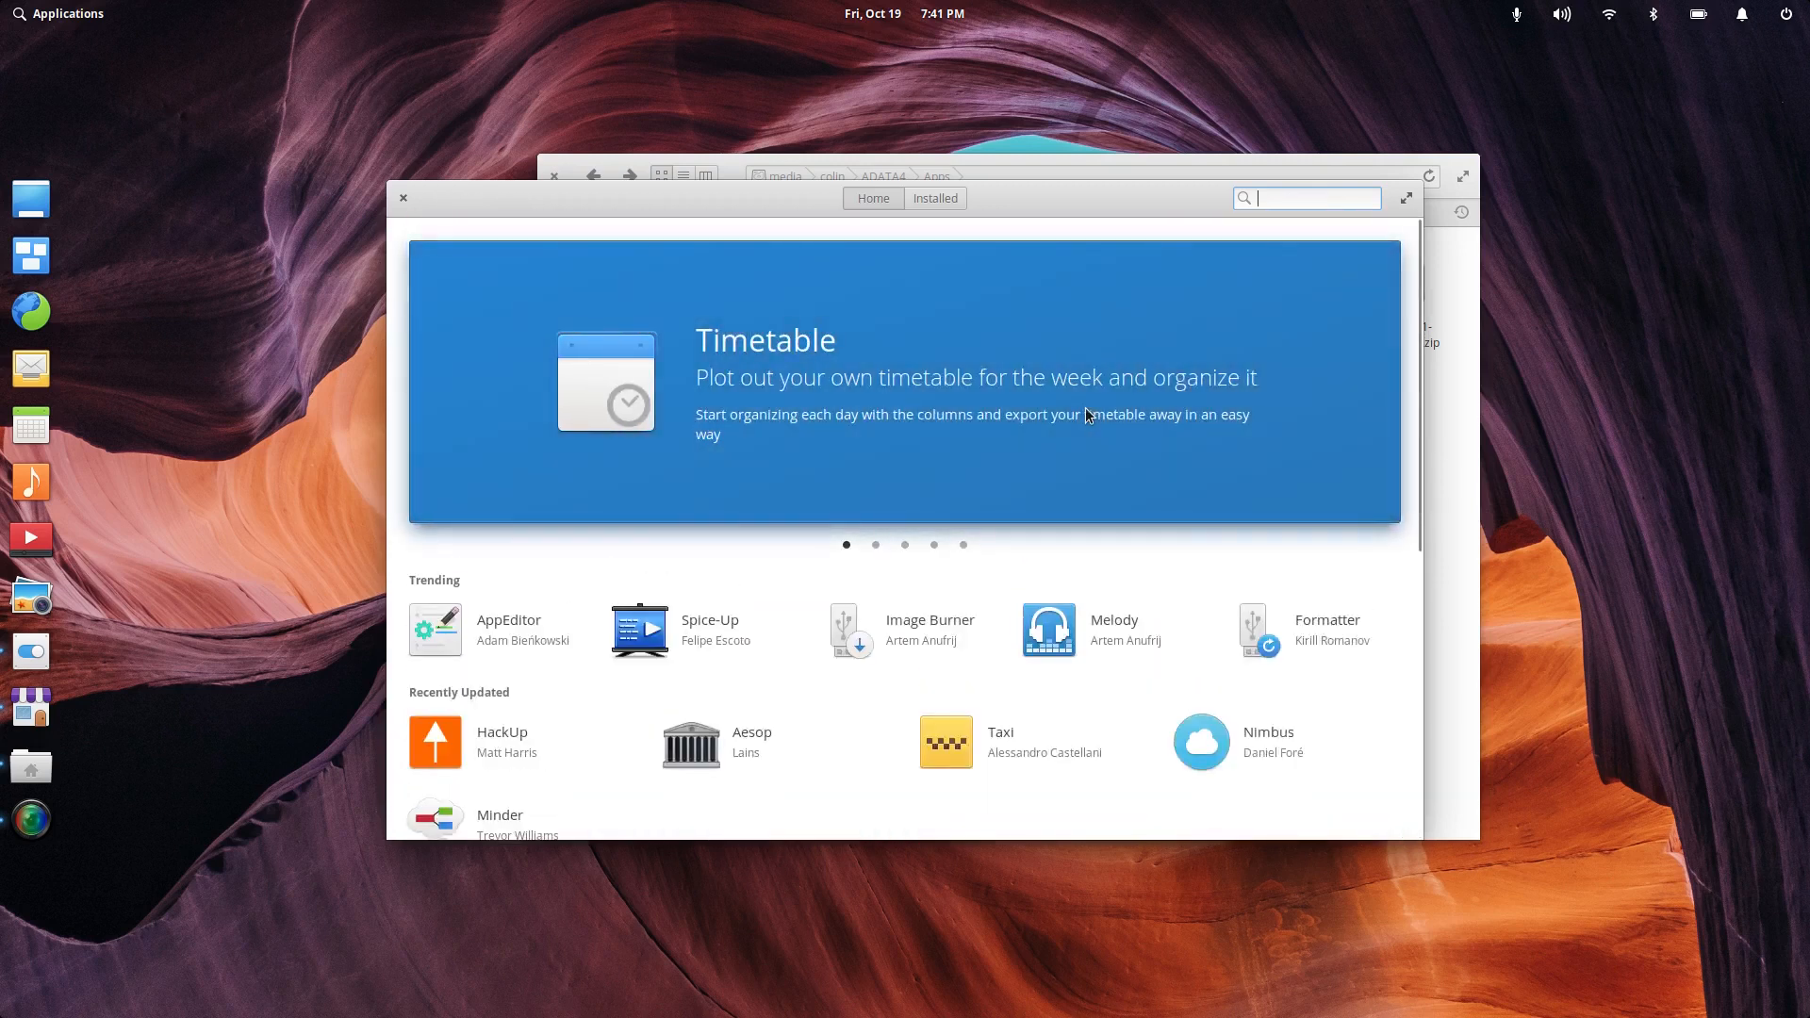
left_click(401, 201)
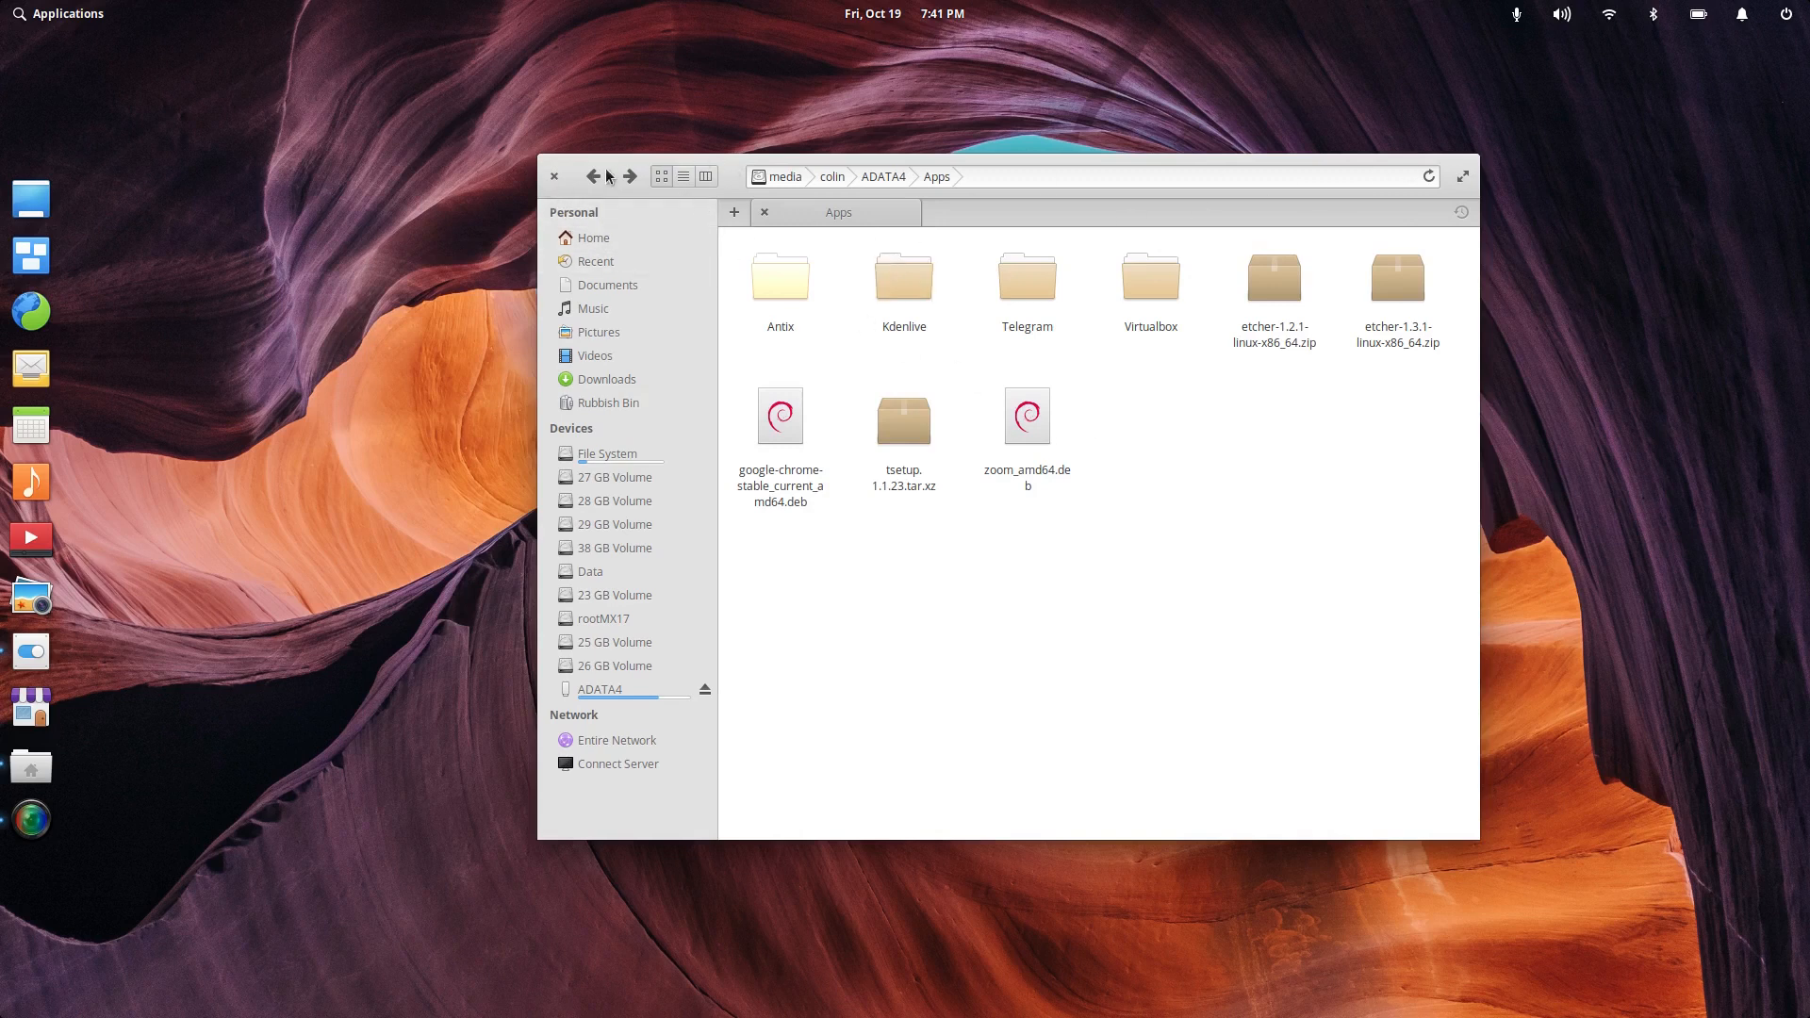
left_click_drag(723, 173, 582, 141)
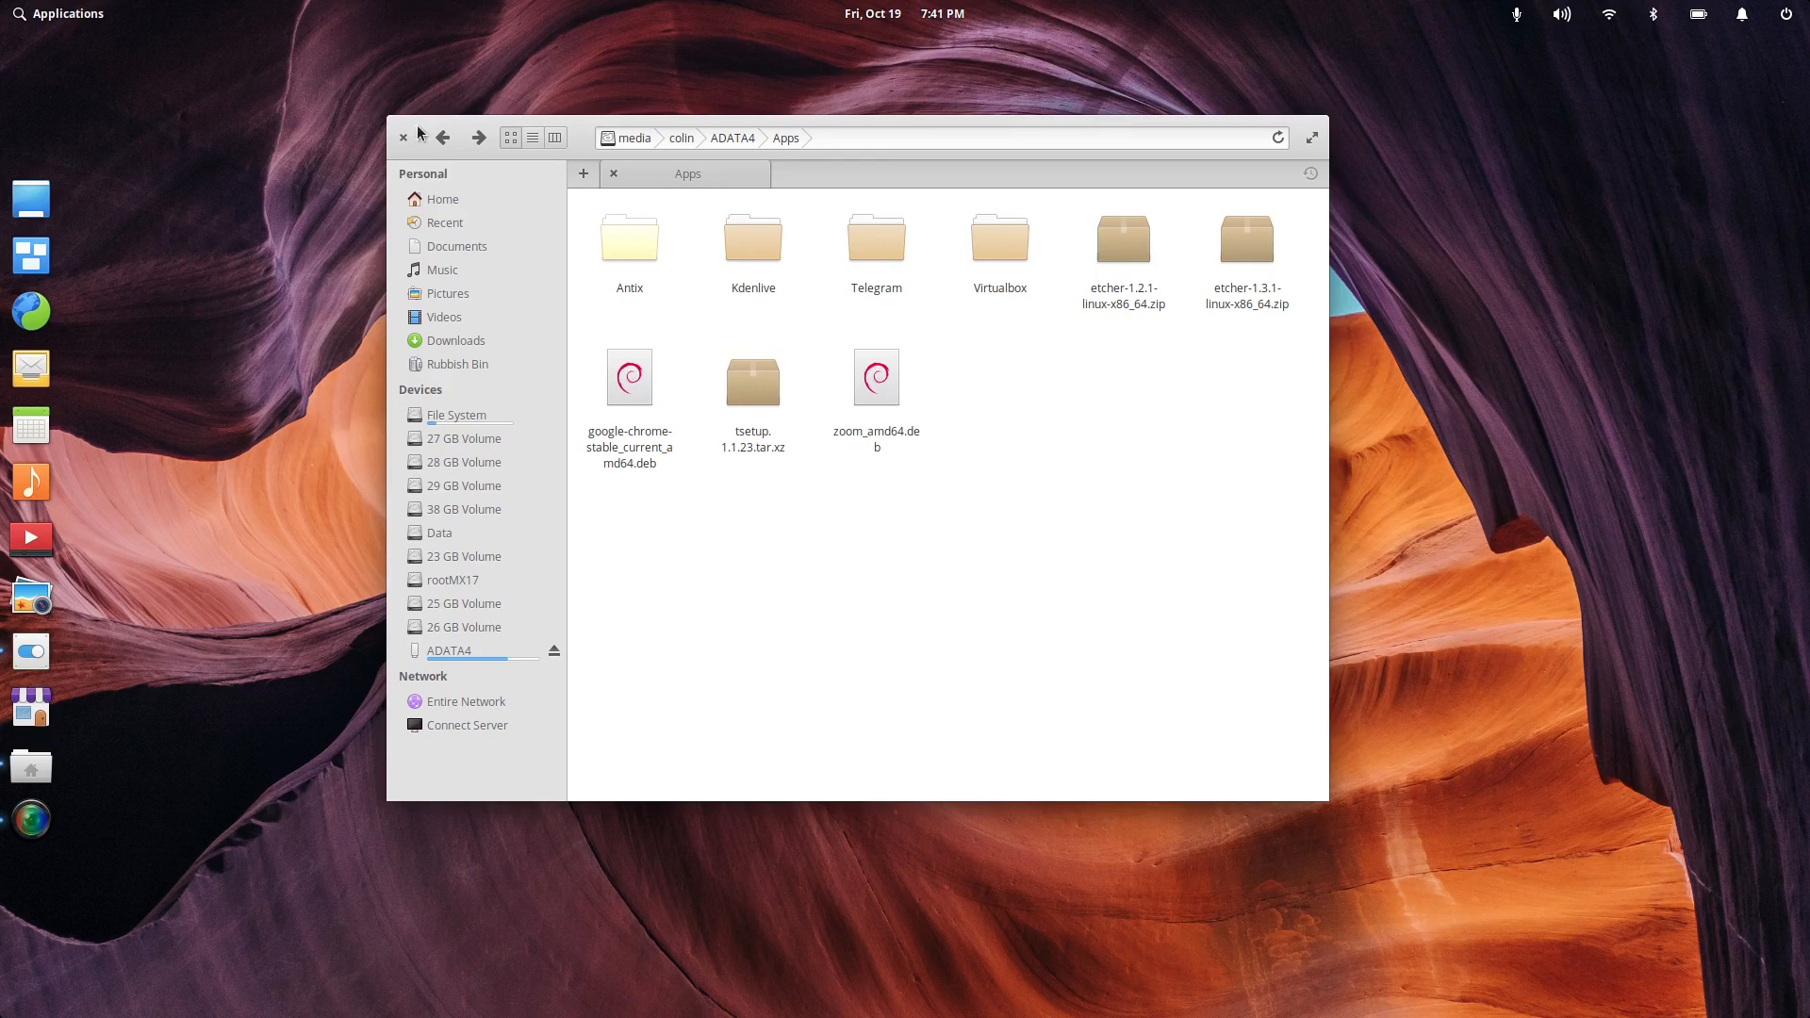
Step: Nudge the Files window up and bring the Keyboard settings, Files and SimpleScreenRecorder windows to the front in turn
left_click_drag(586, 147, 602, 138)
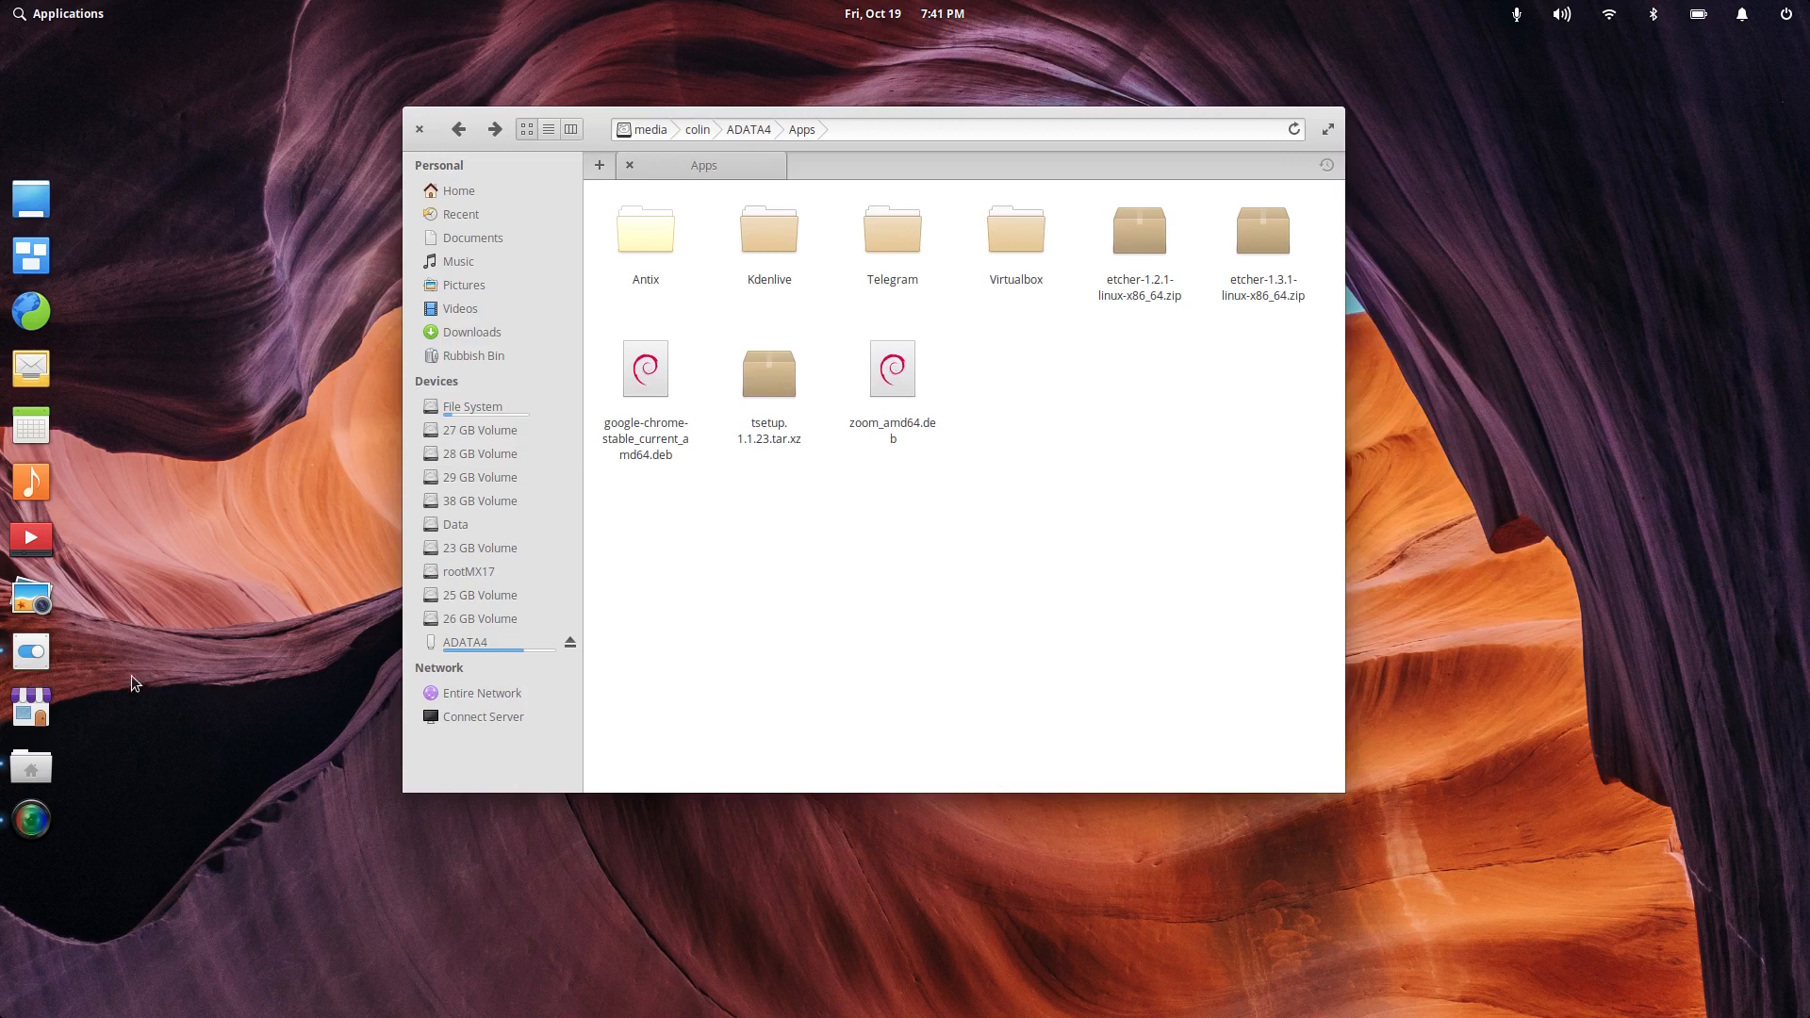
left_click(36, 652)
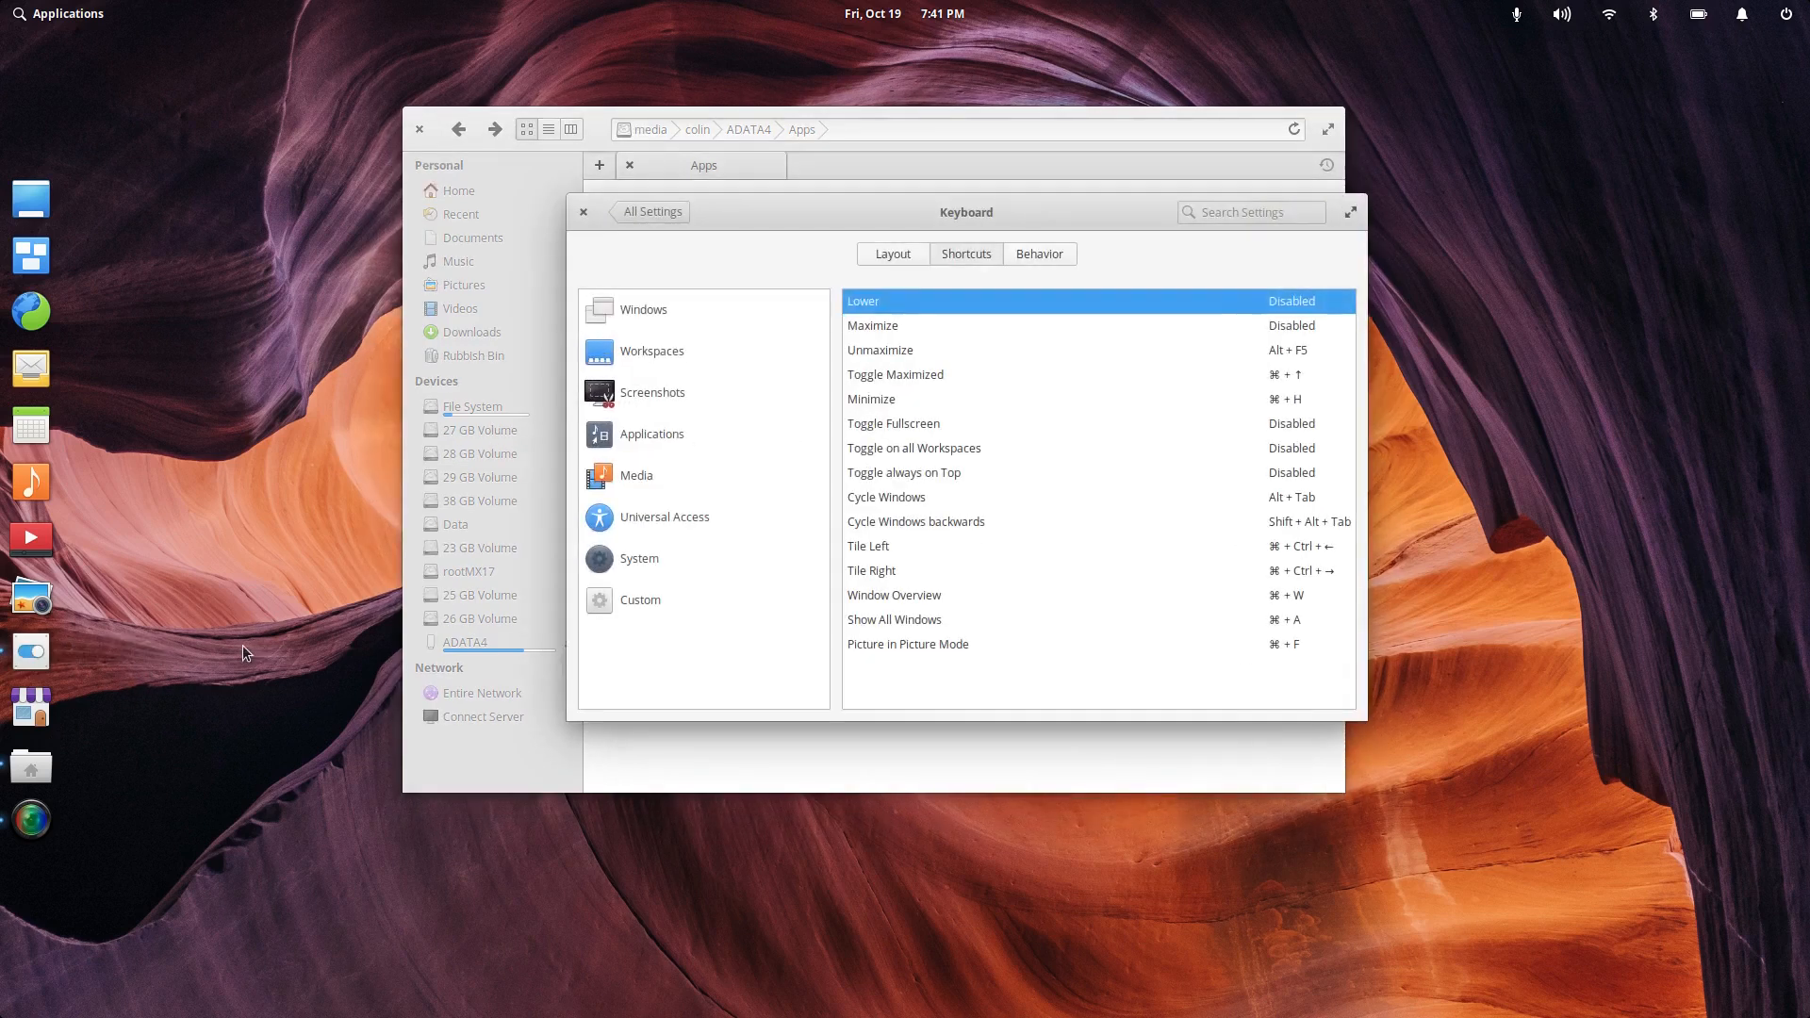
left_click(30, 773)
left_click(37, 822)
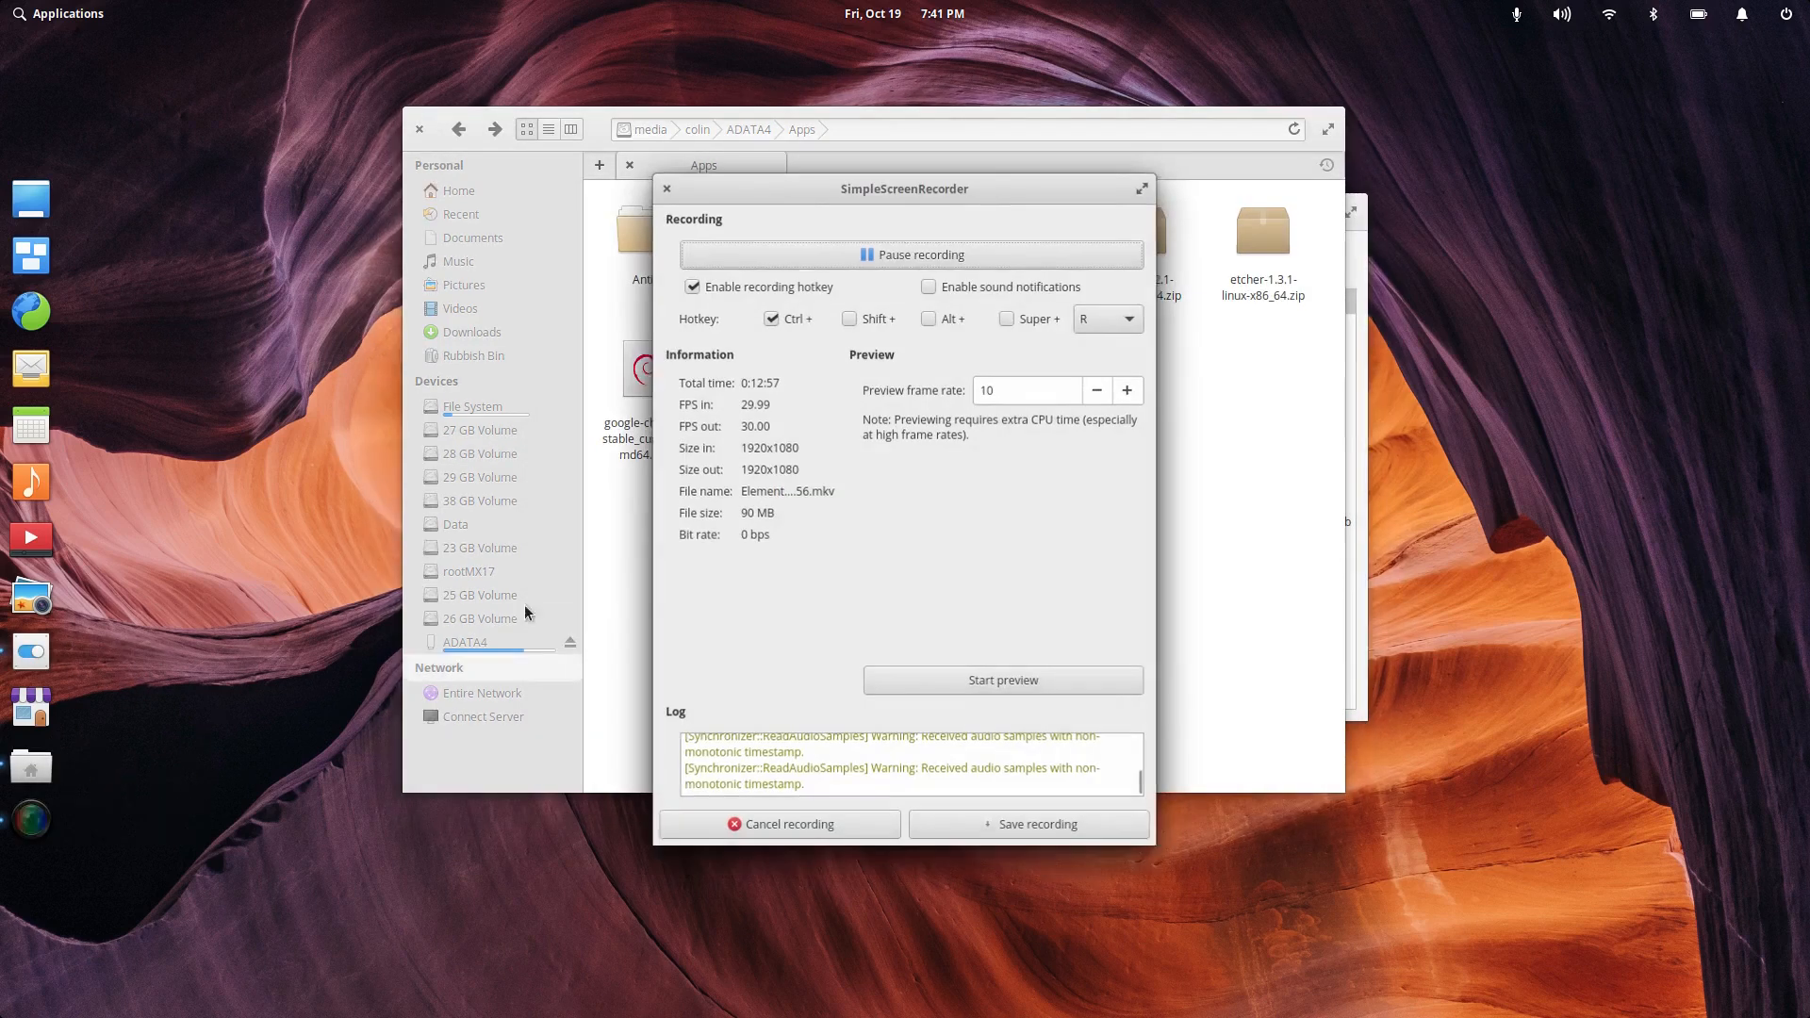
Step: Move the SimpleScreenRecorder window down and to the right and the Files window down to uncover the Keyboard settings window
left_click_drag(890, 190, 988, 246)
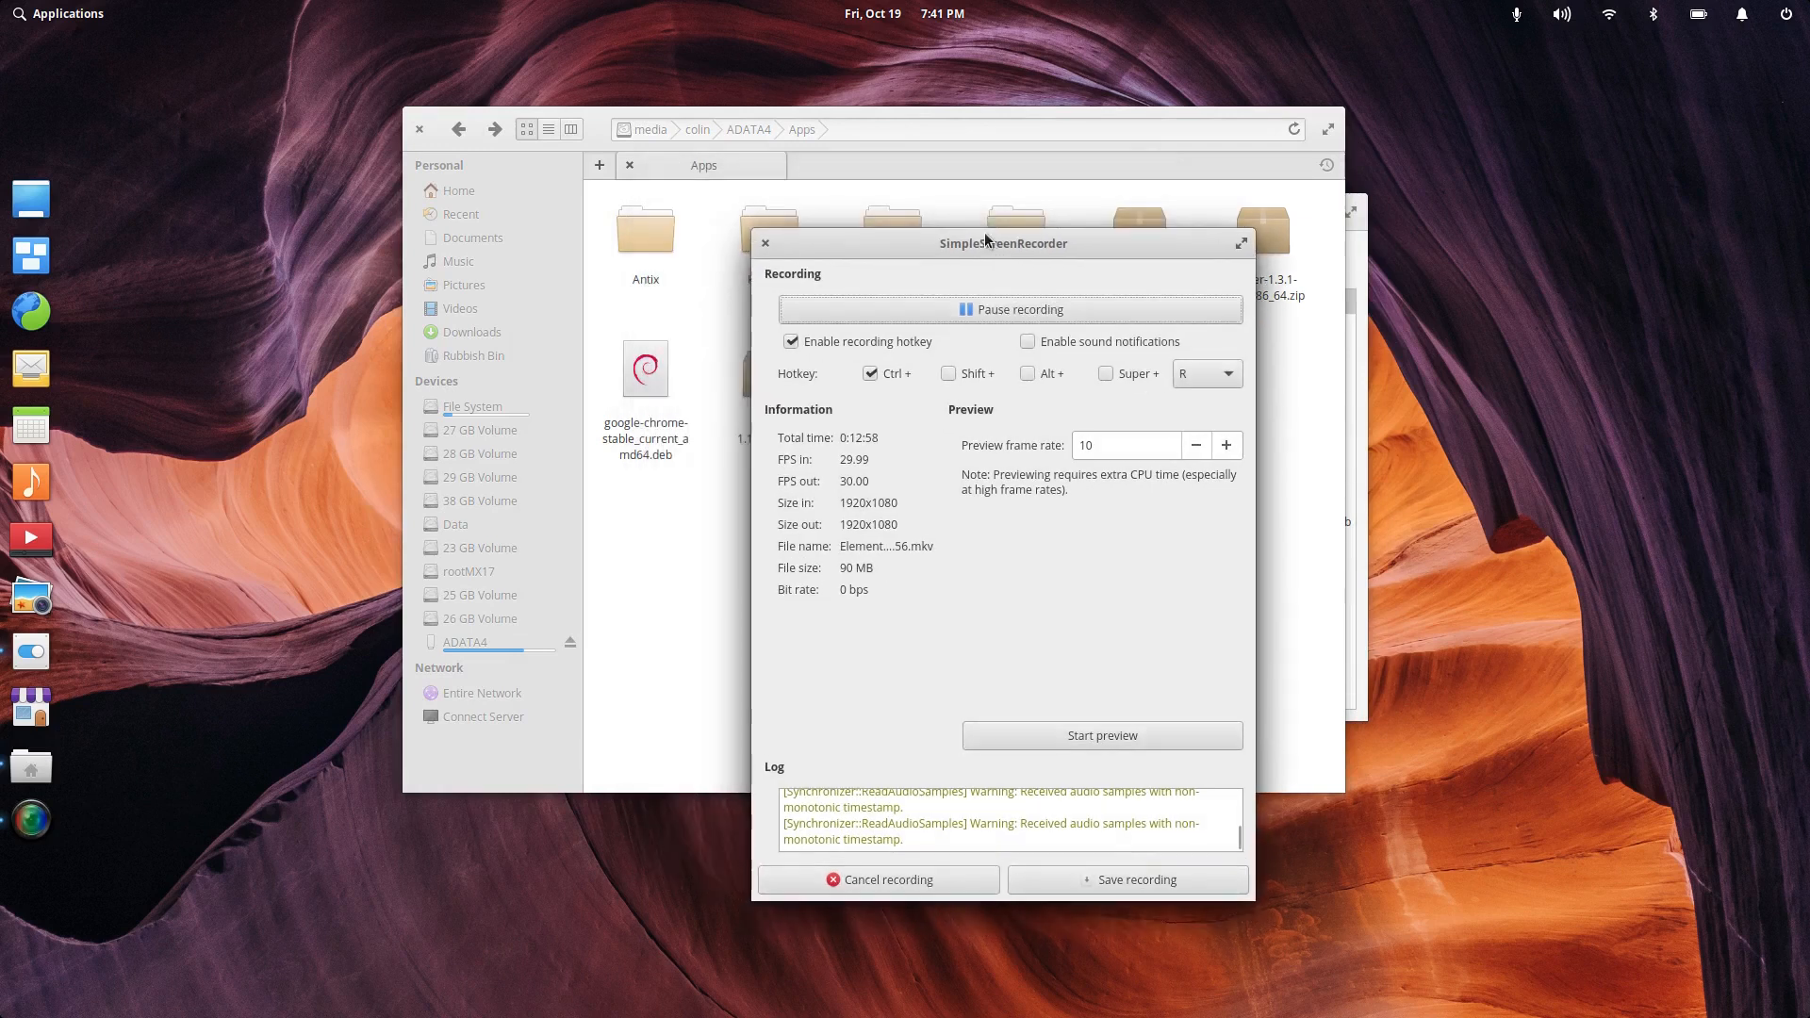
left_click(599, 149)
left_click_drag(599, 151, 585, 346)
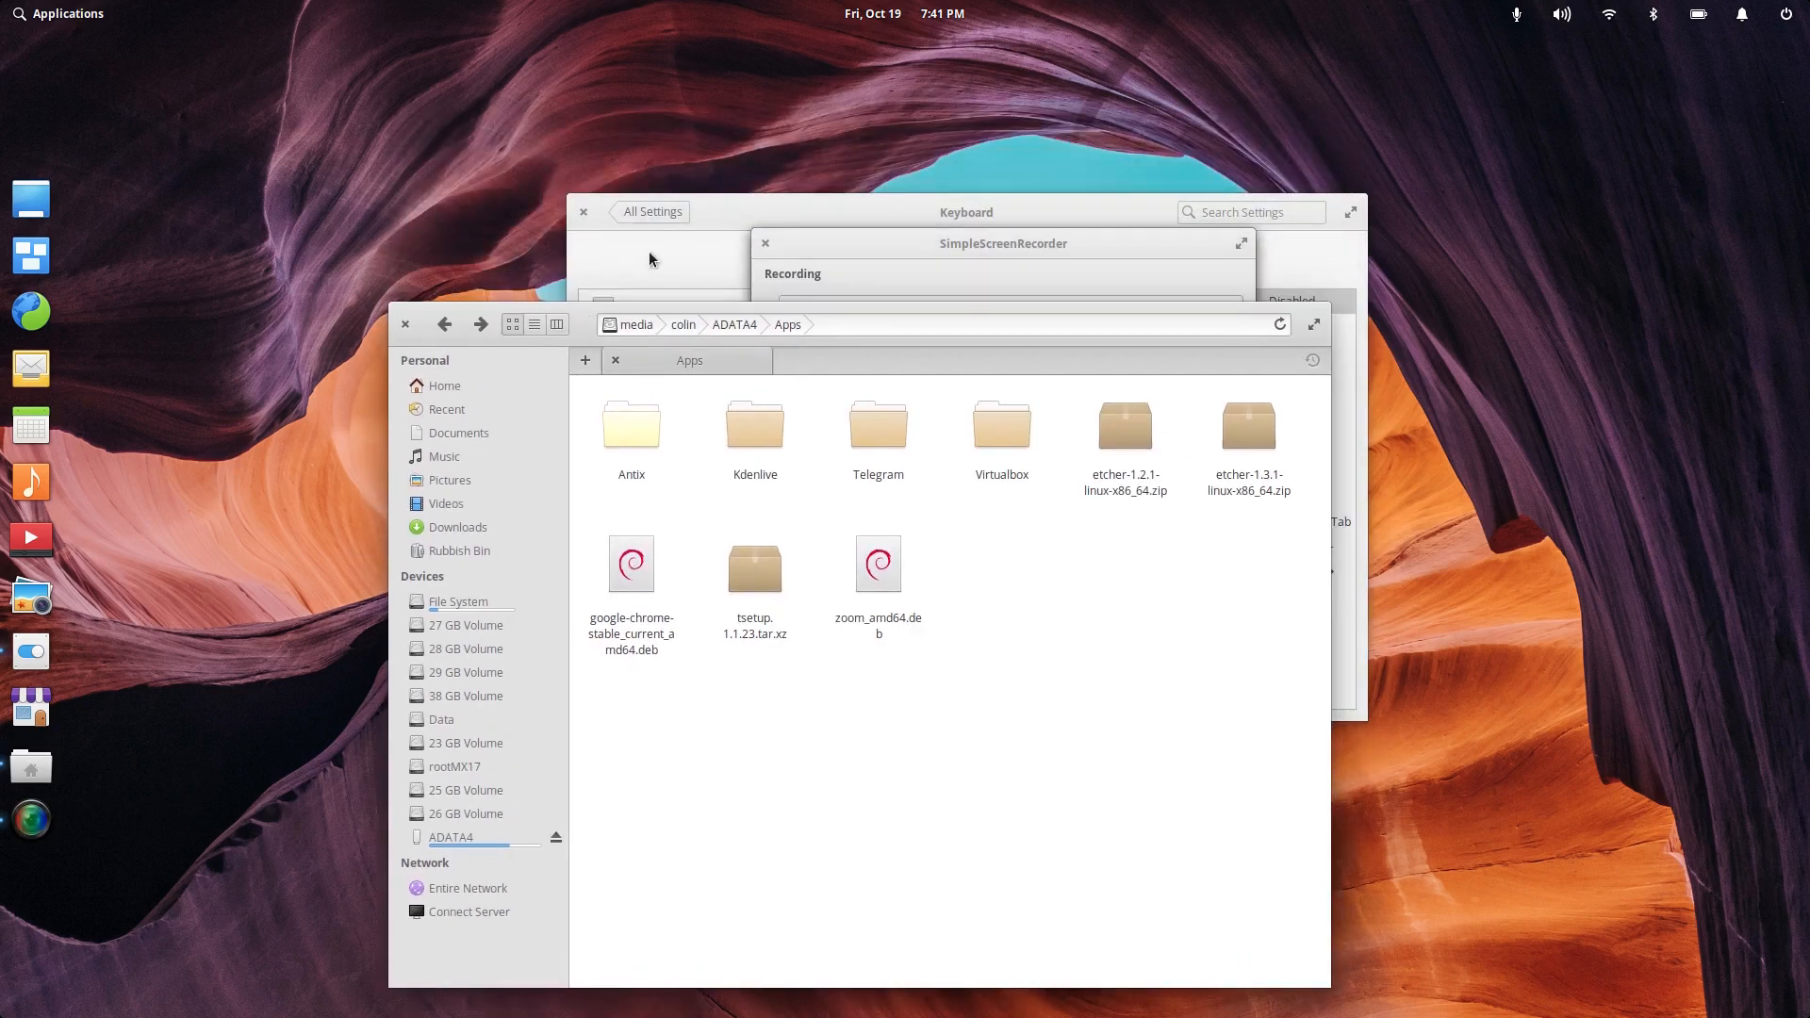
Step: Move the Keyboard settings window up and to the left, and try minimizing and restoring it
left_click_drag(710, 215, 638, 177)
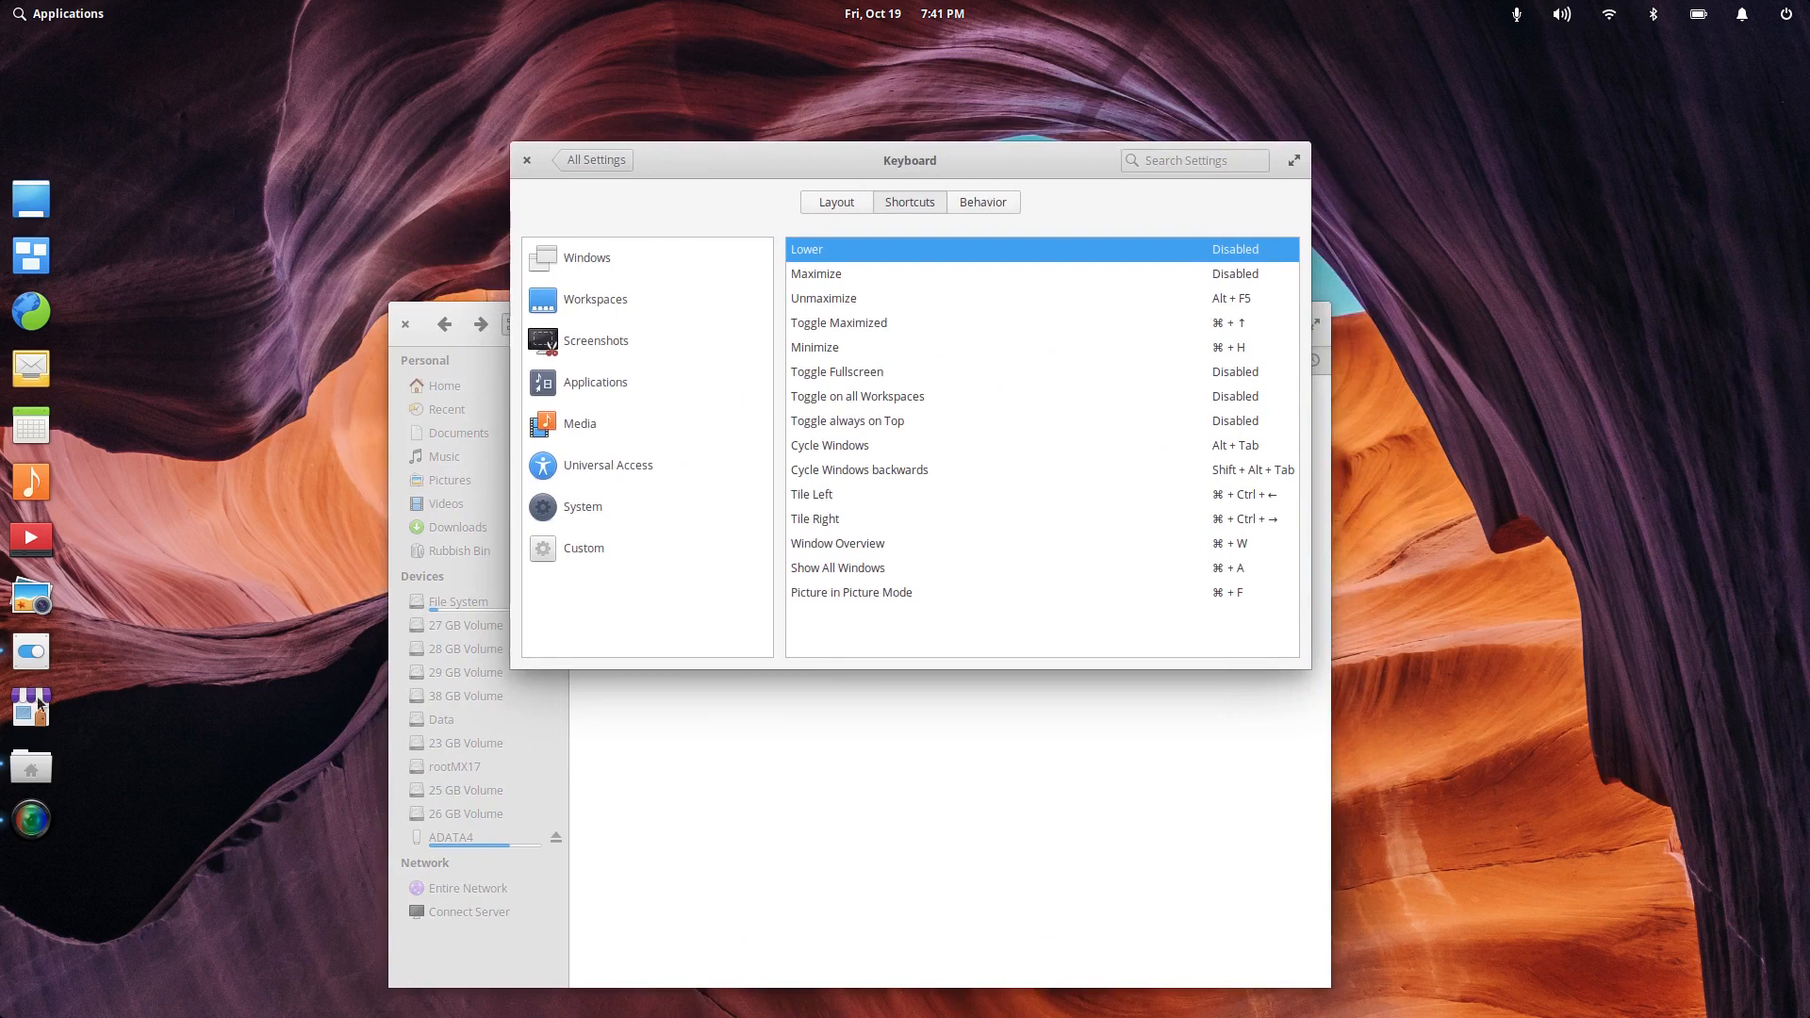
key("super+h")
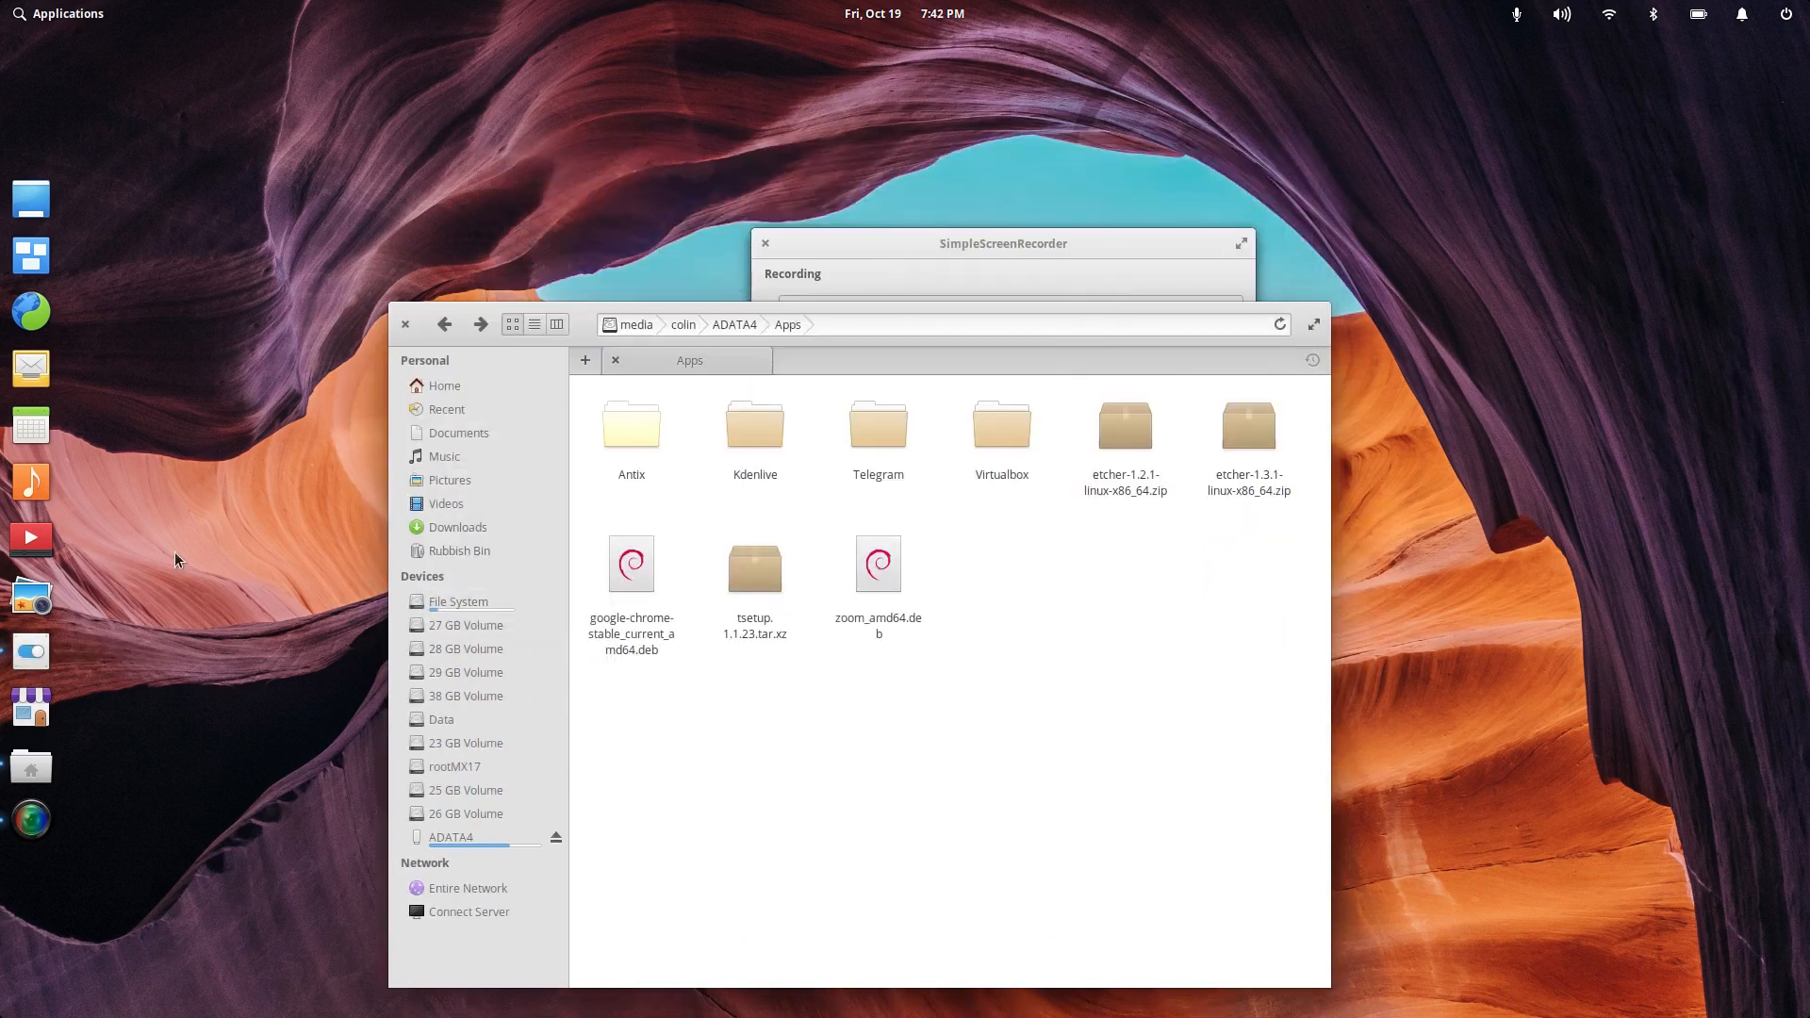
left_click(24, 660)
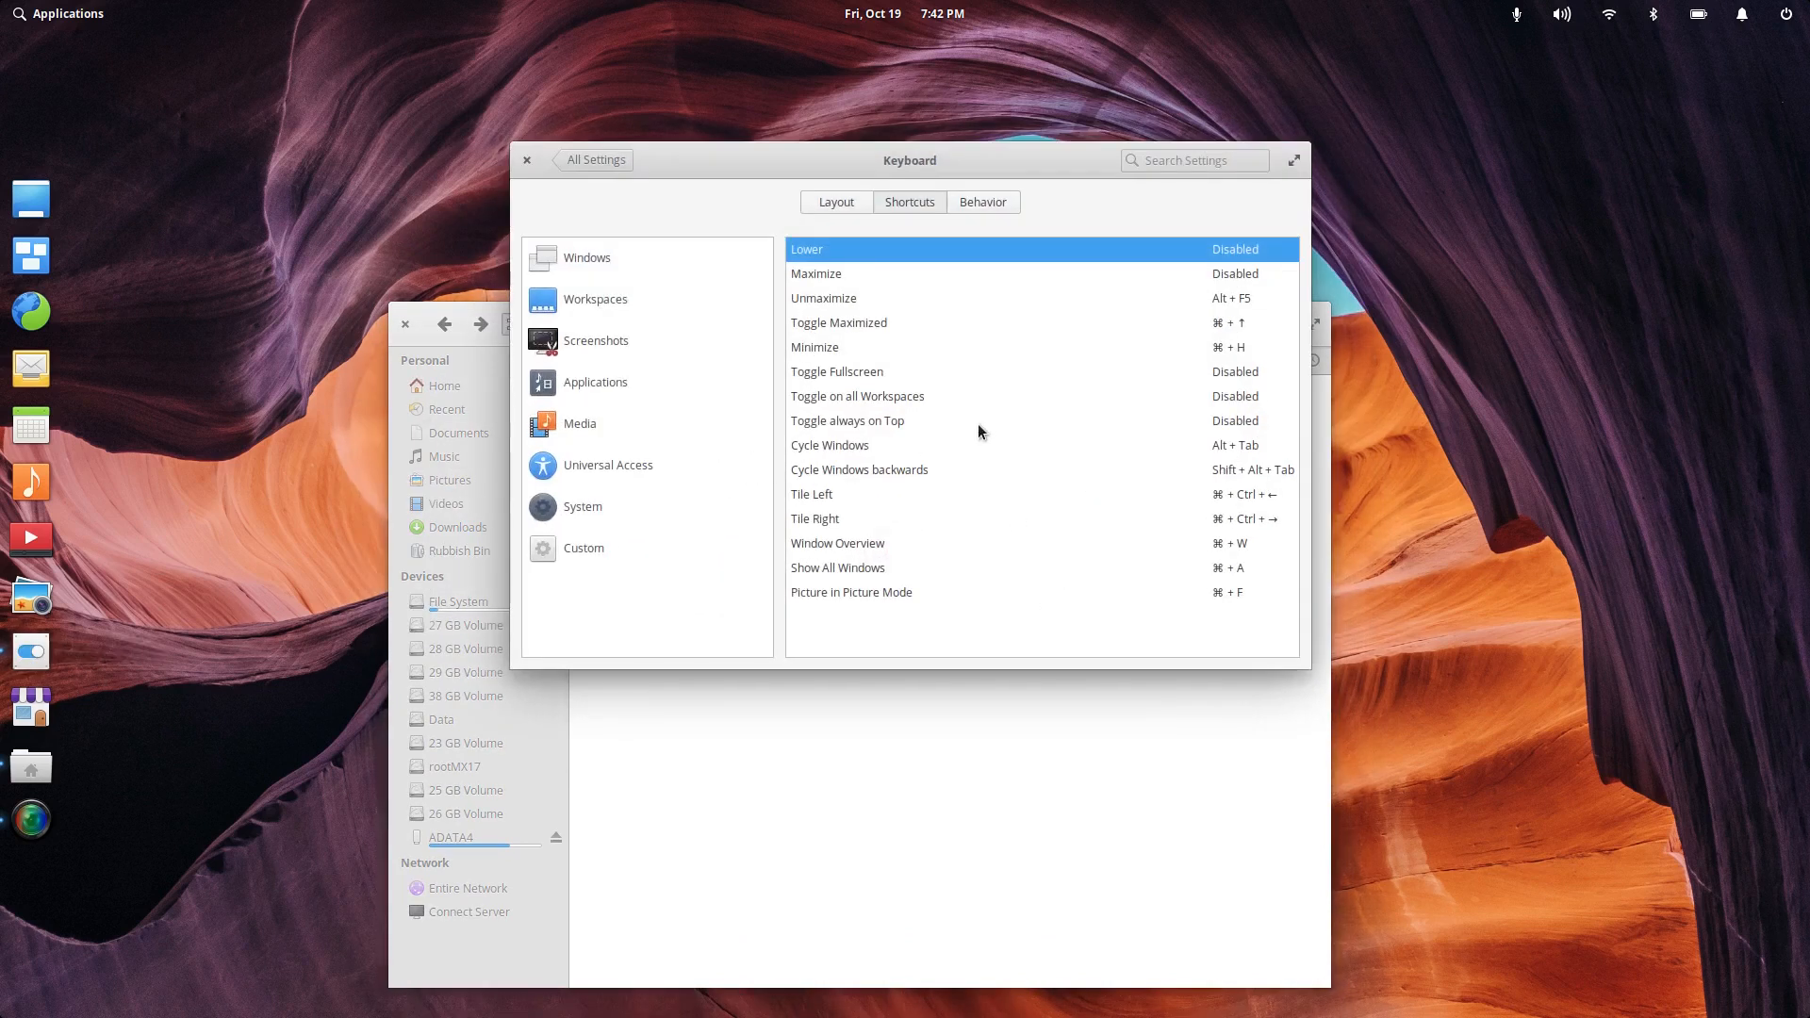
Step: View the About page in System Settings and return to the overview of all settings
left_click(609, 160)
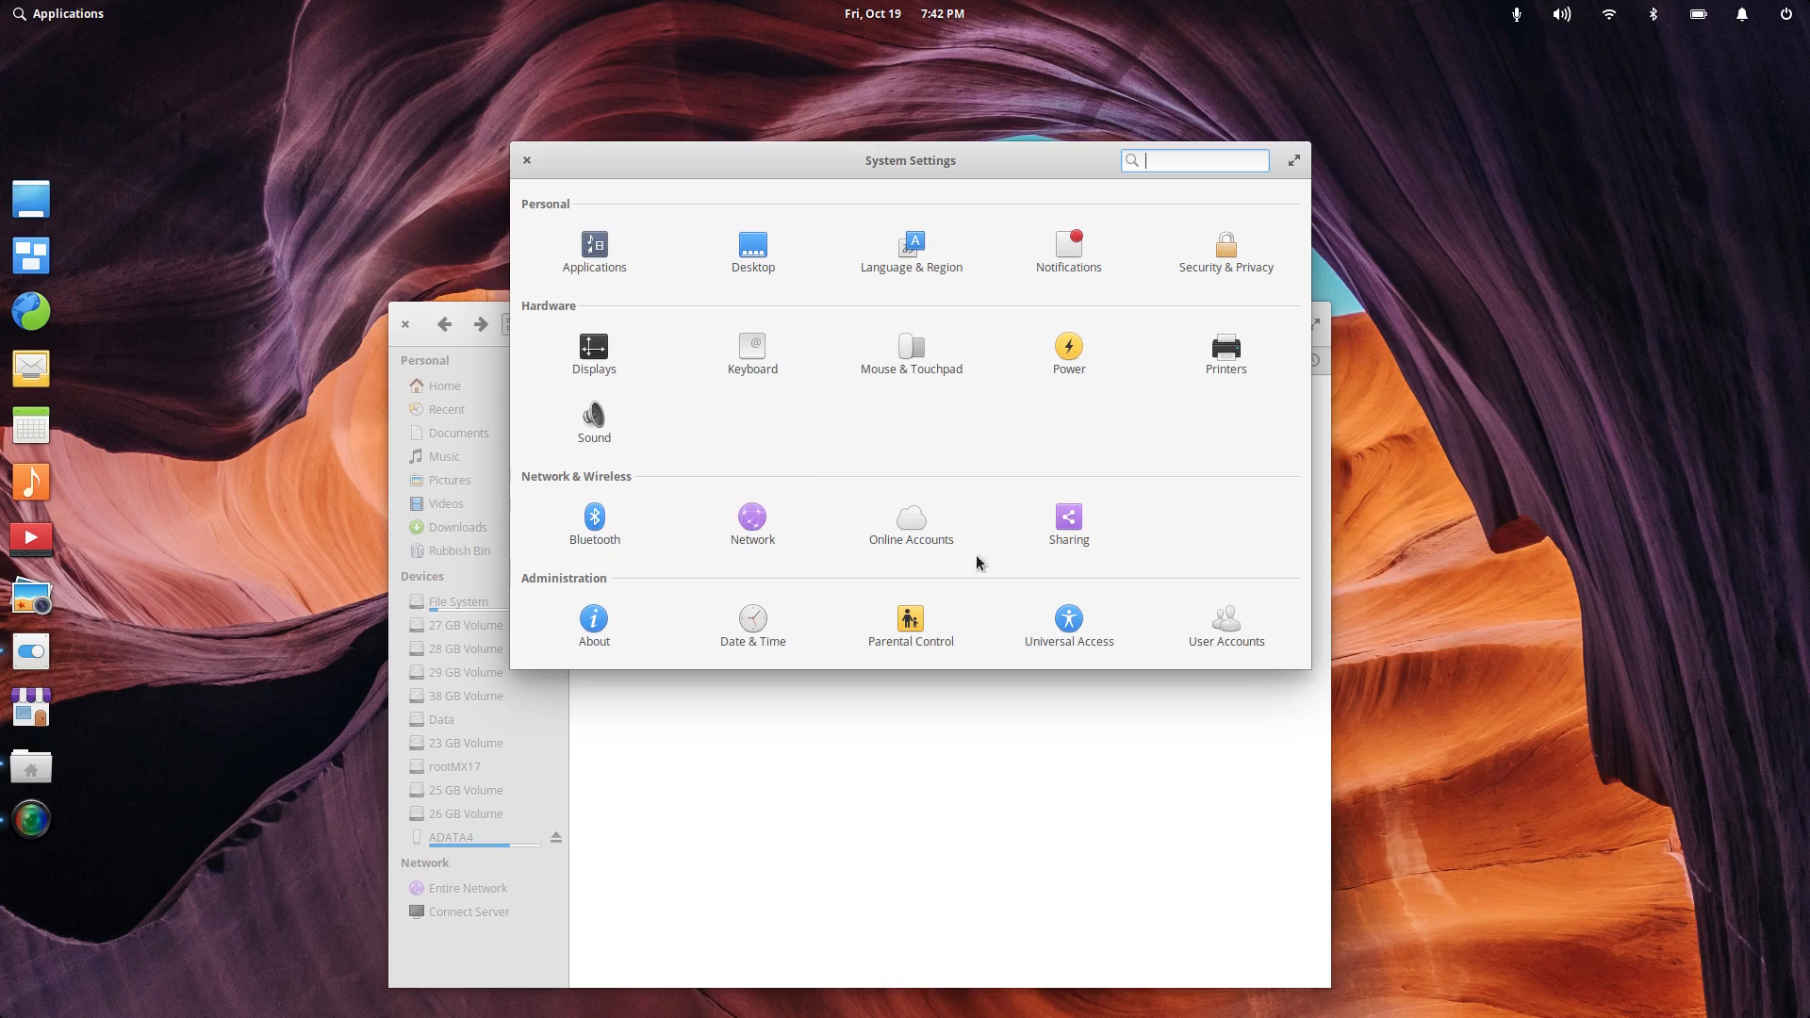
left_click(620, 637)
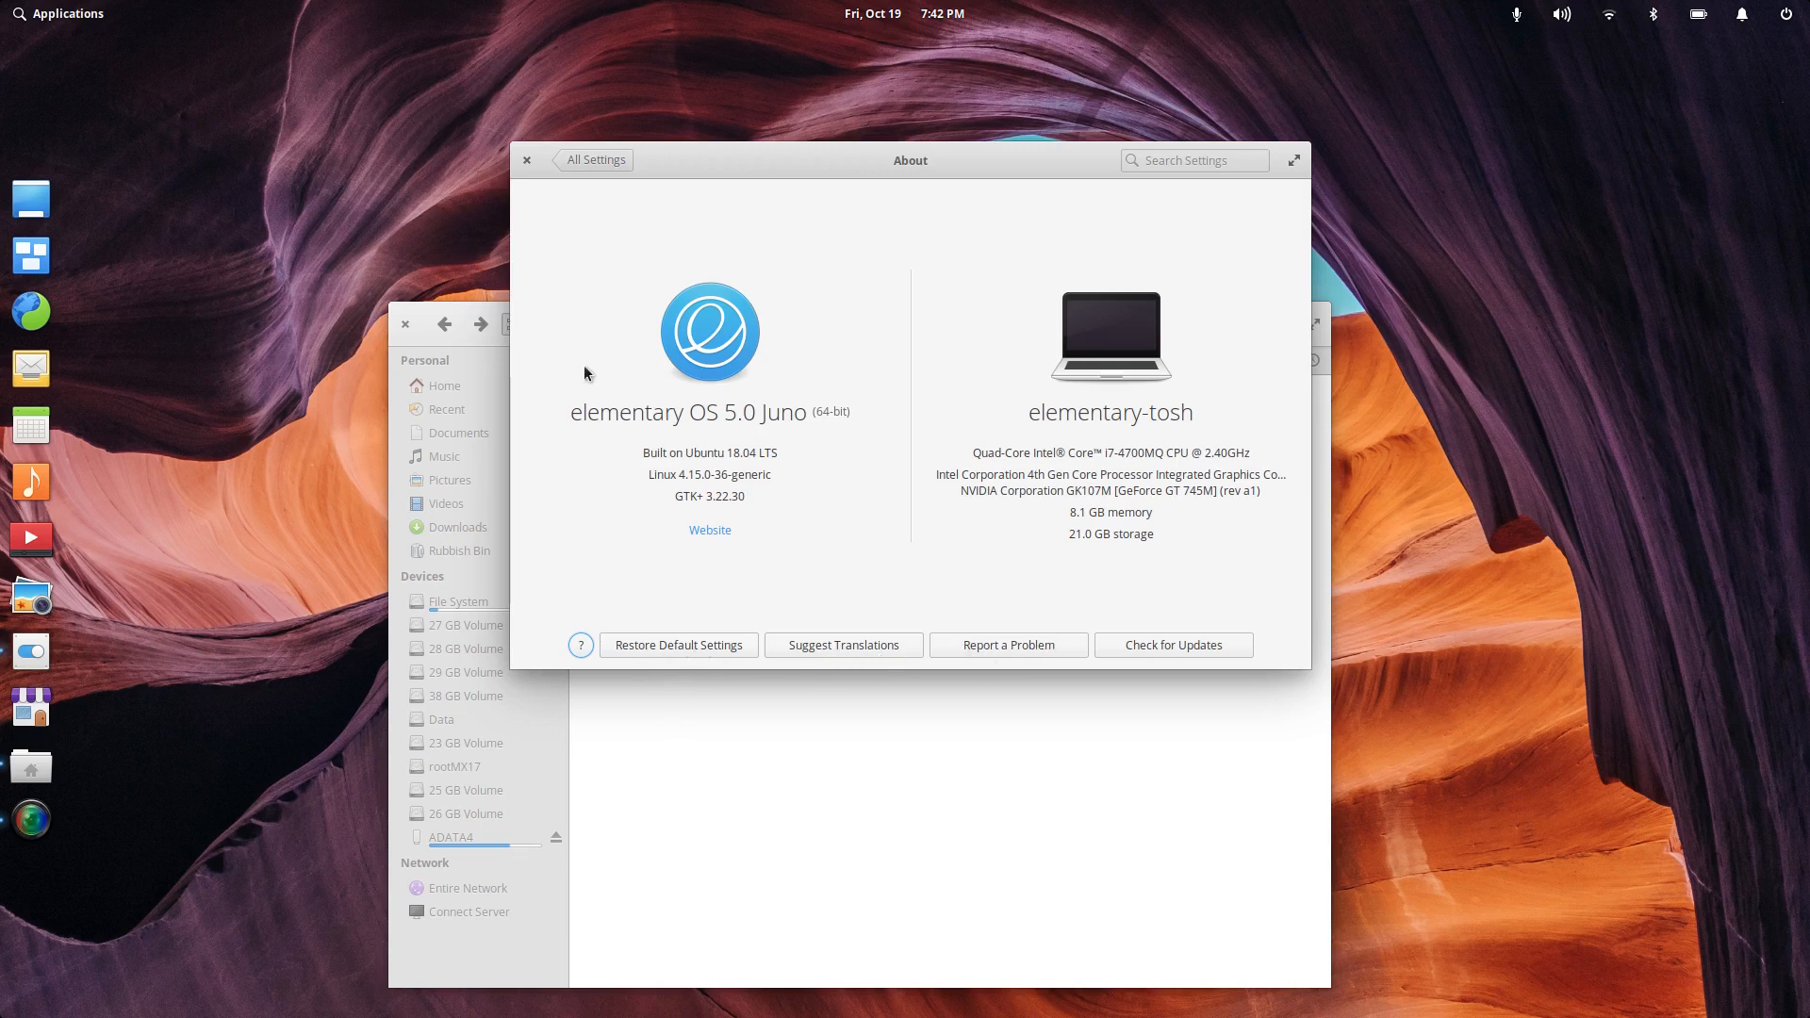
left_click(569, 161)
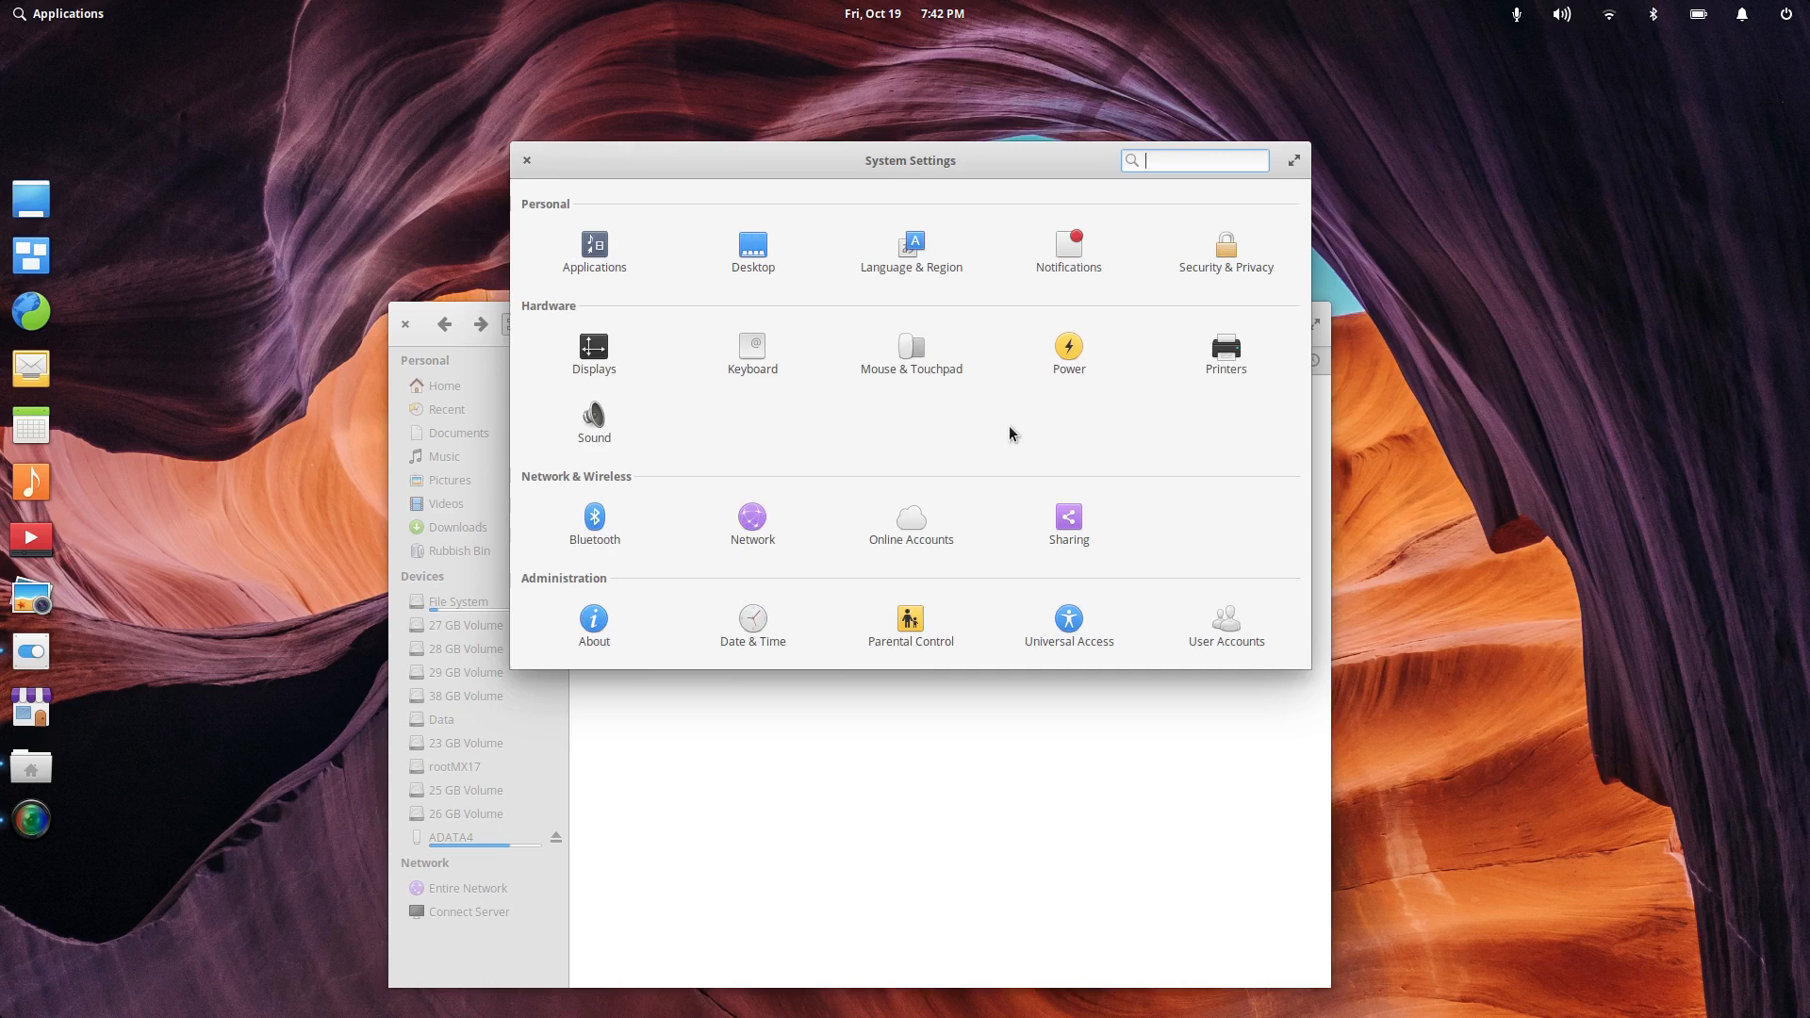
Step: Open the Security & Privacy history settings and look through the apps that can be excluded from data collection, without adding any
left_click(1227, 250)
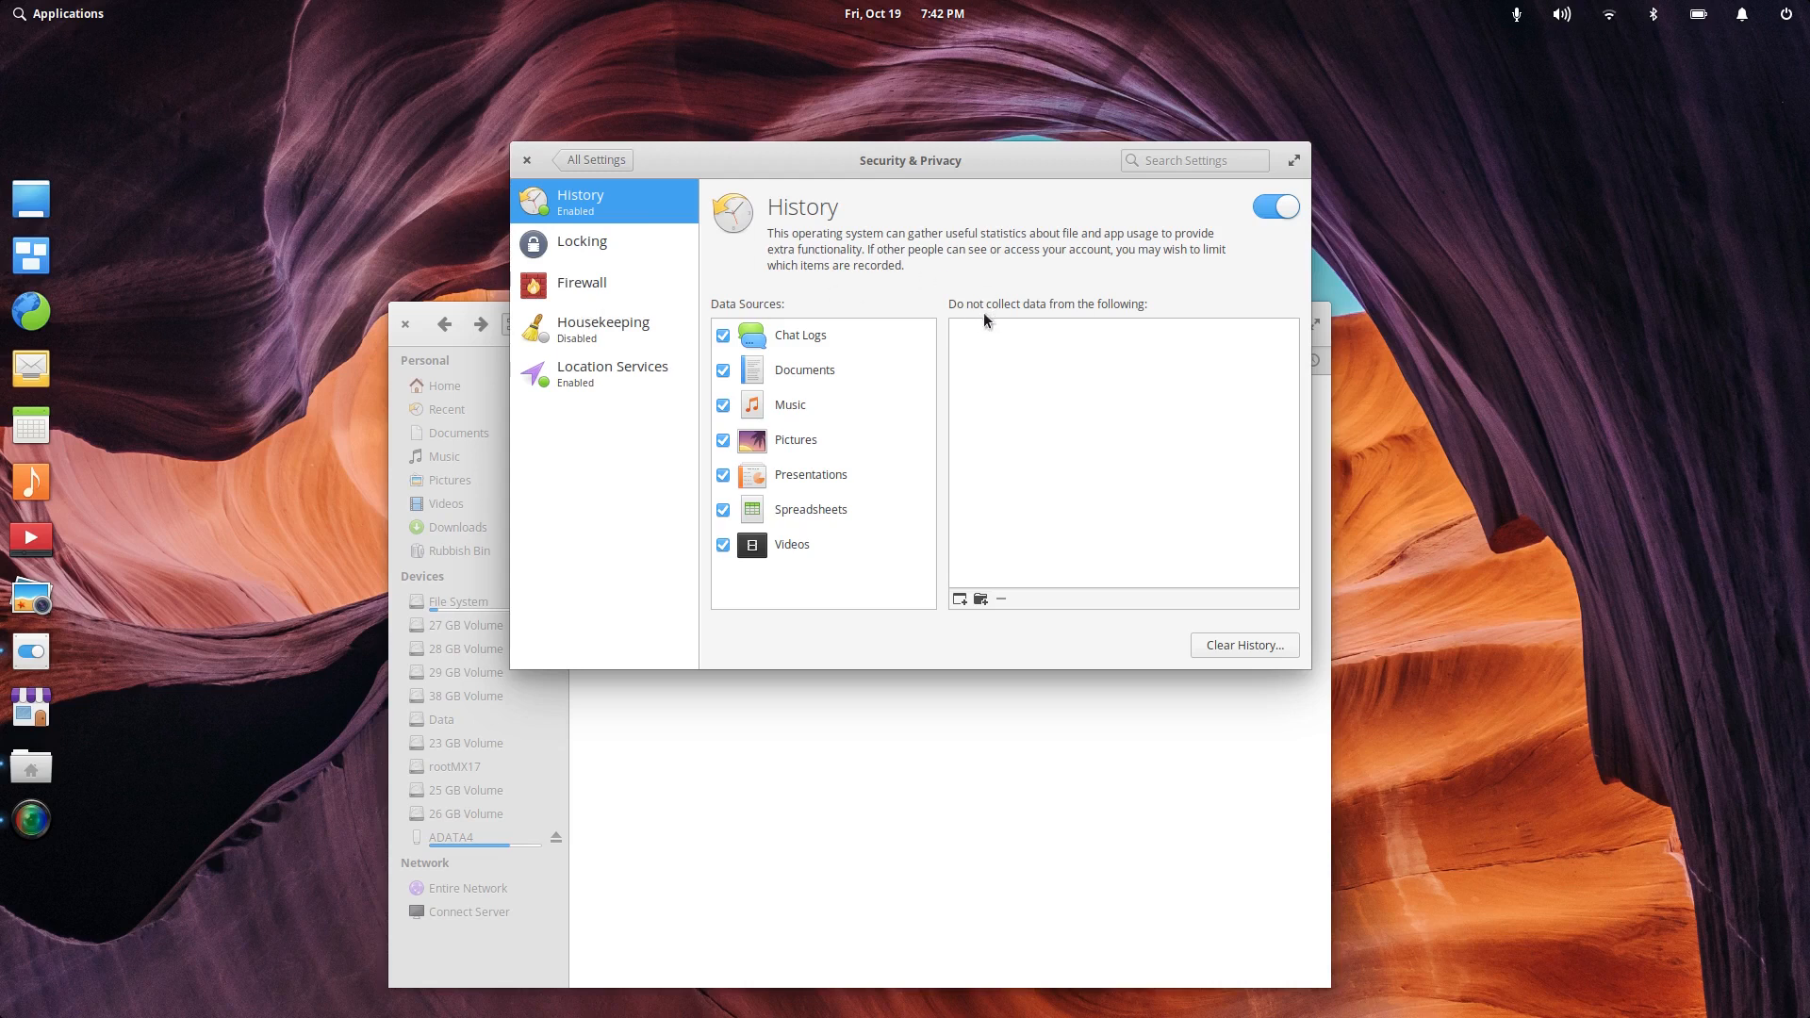
left_click(958, 600)
scroll(849, 441, "down", 2)
scroll(856, 452, "down", 8)
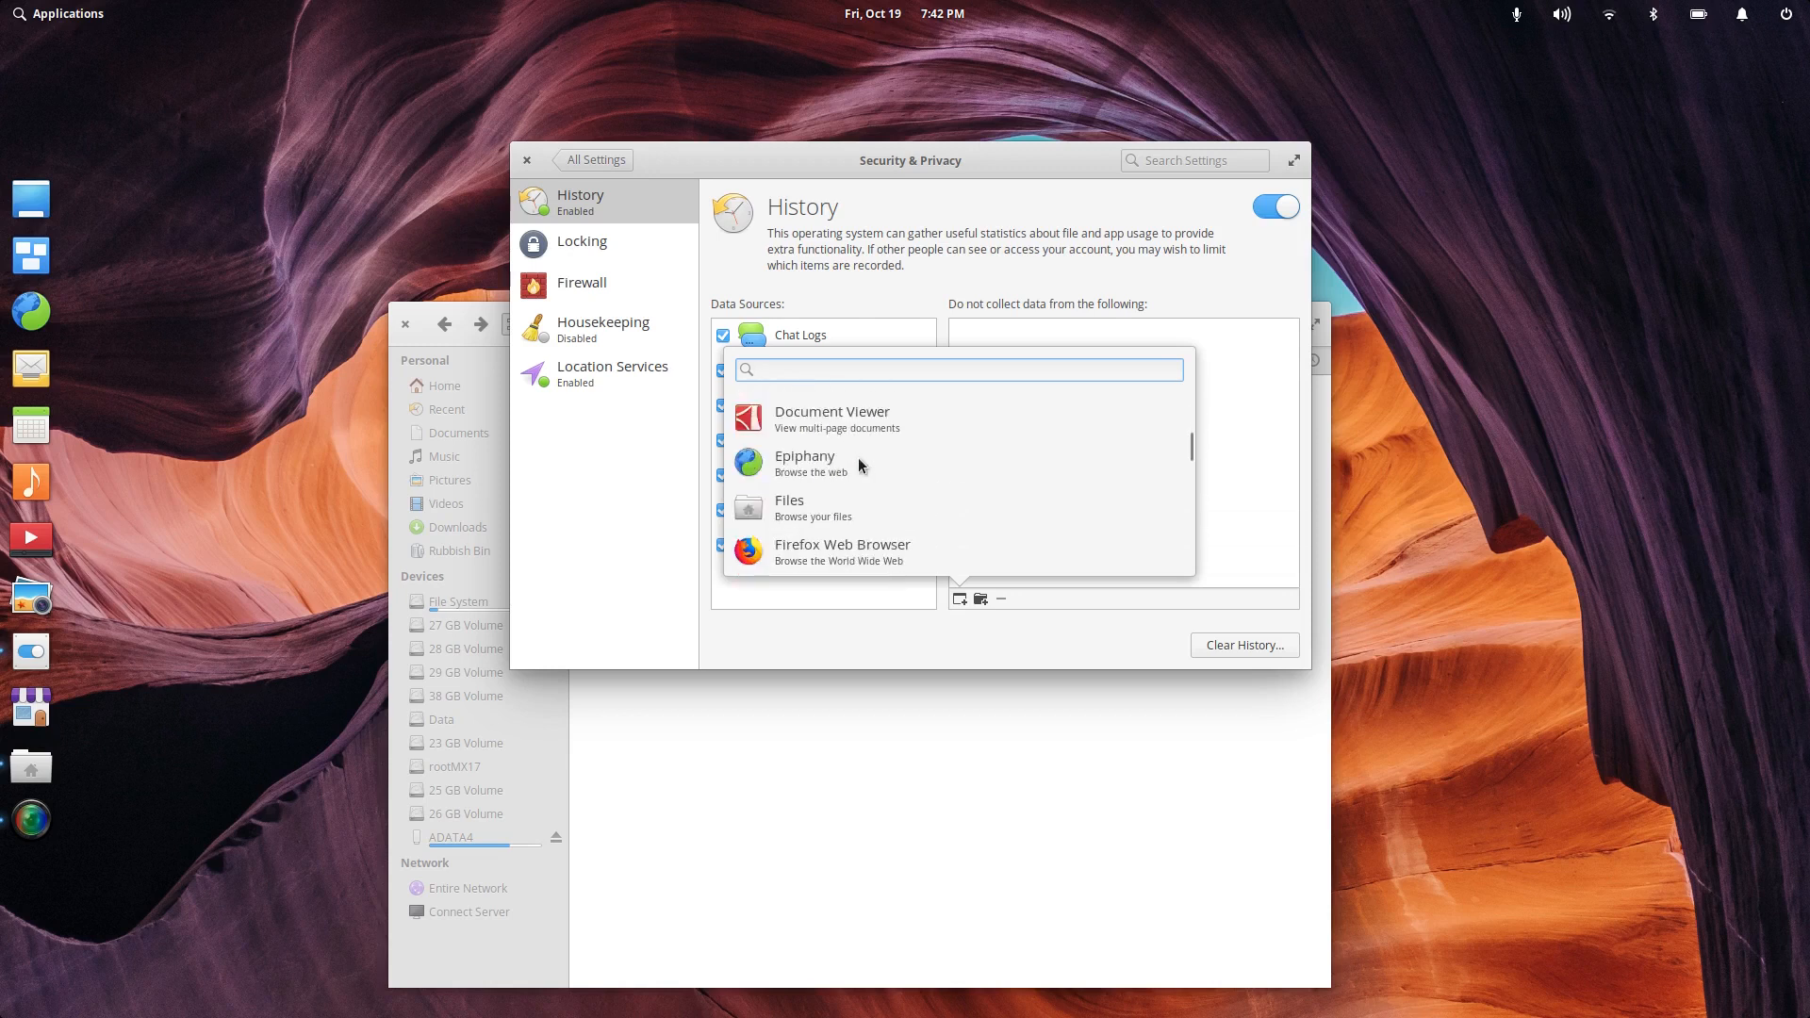
left_click(962, 599)
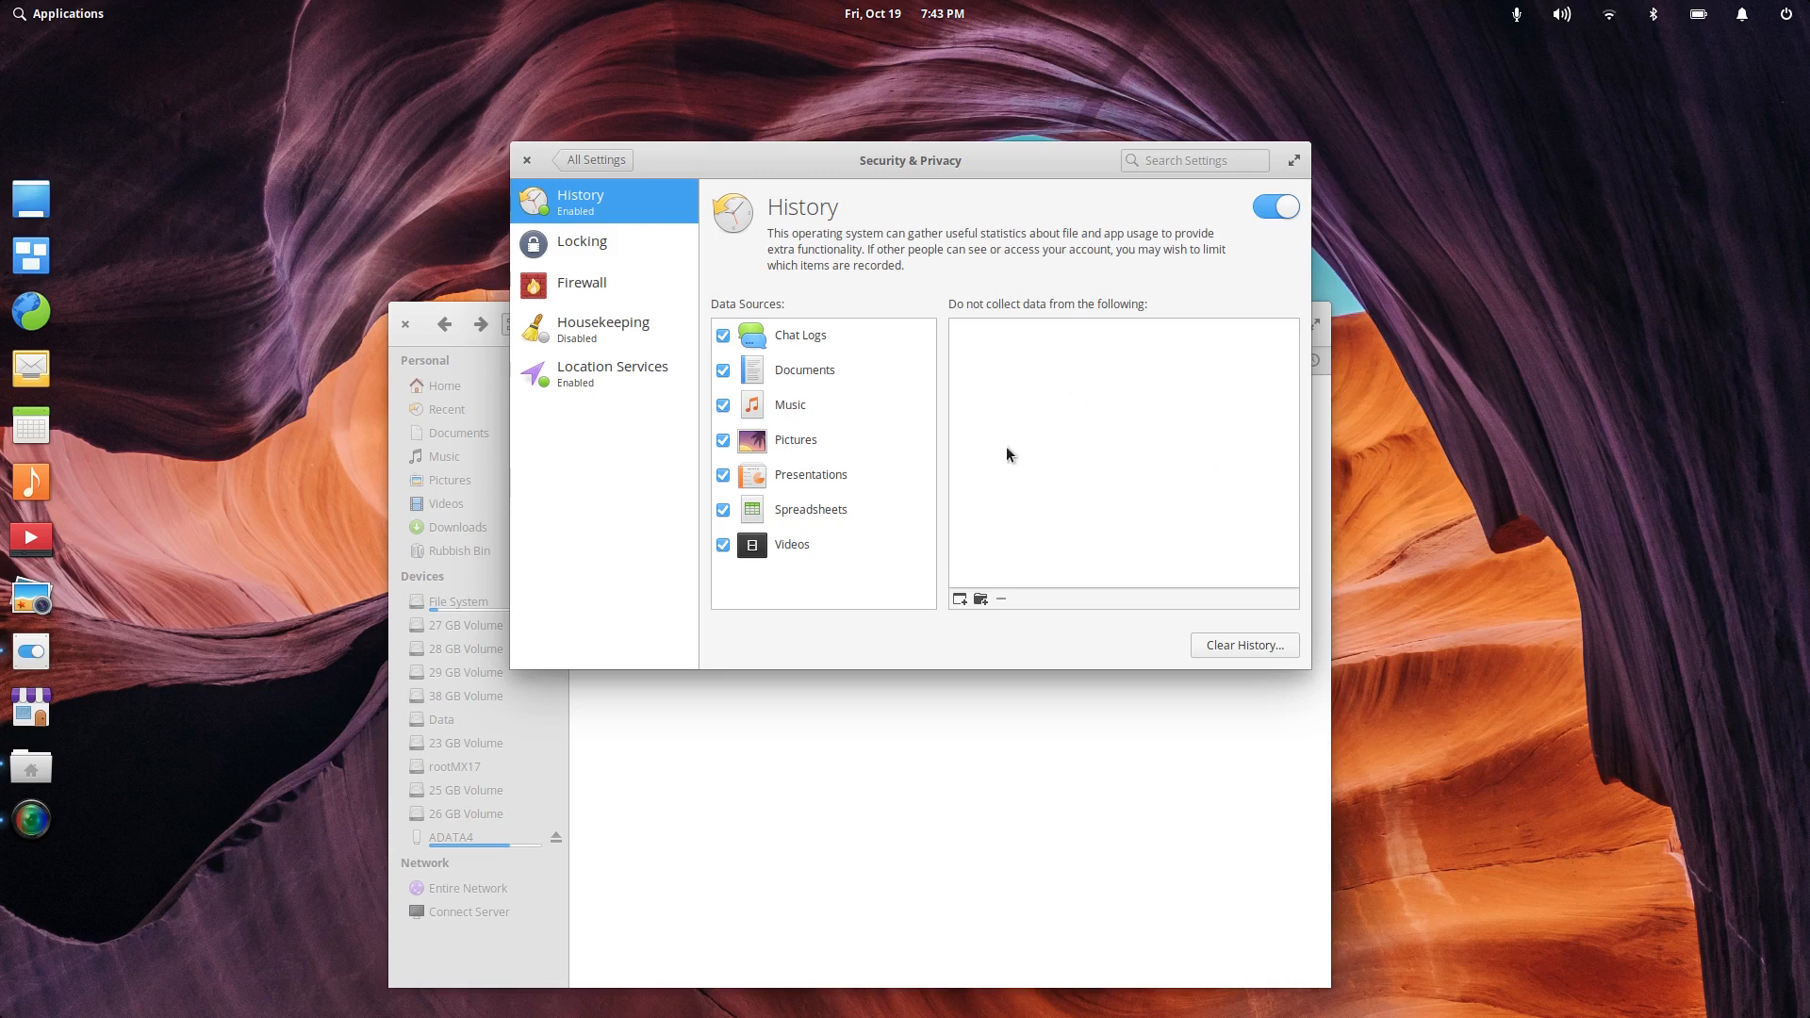
left_click(958, 600)
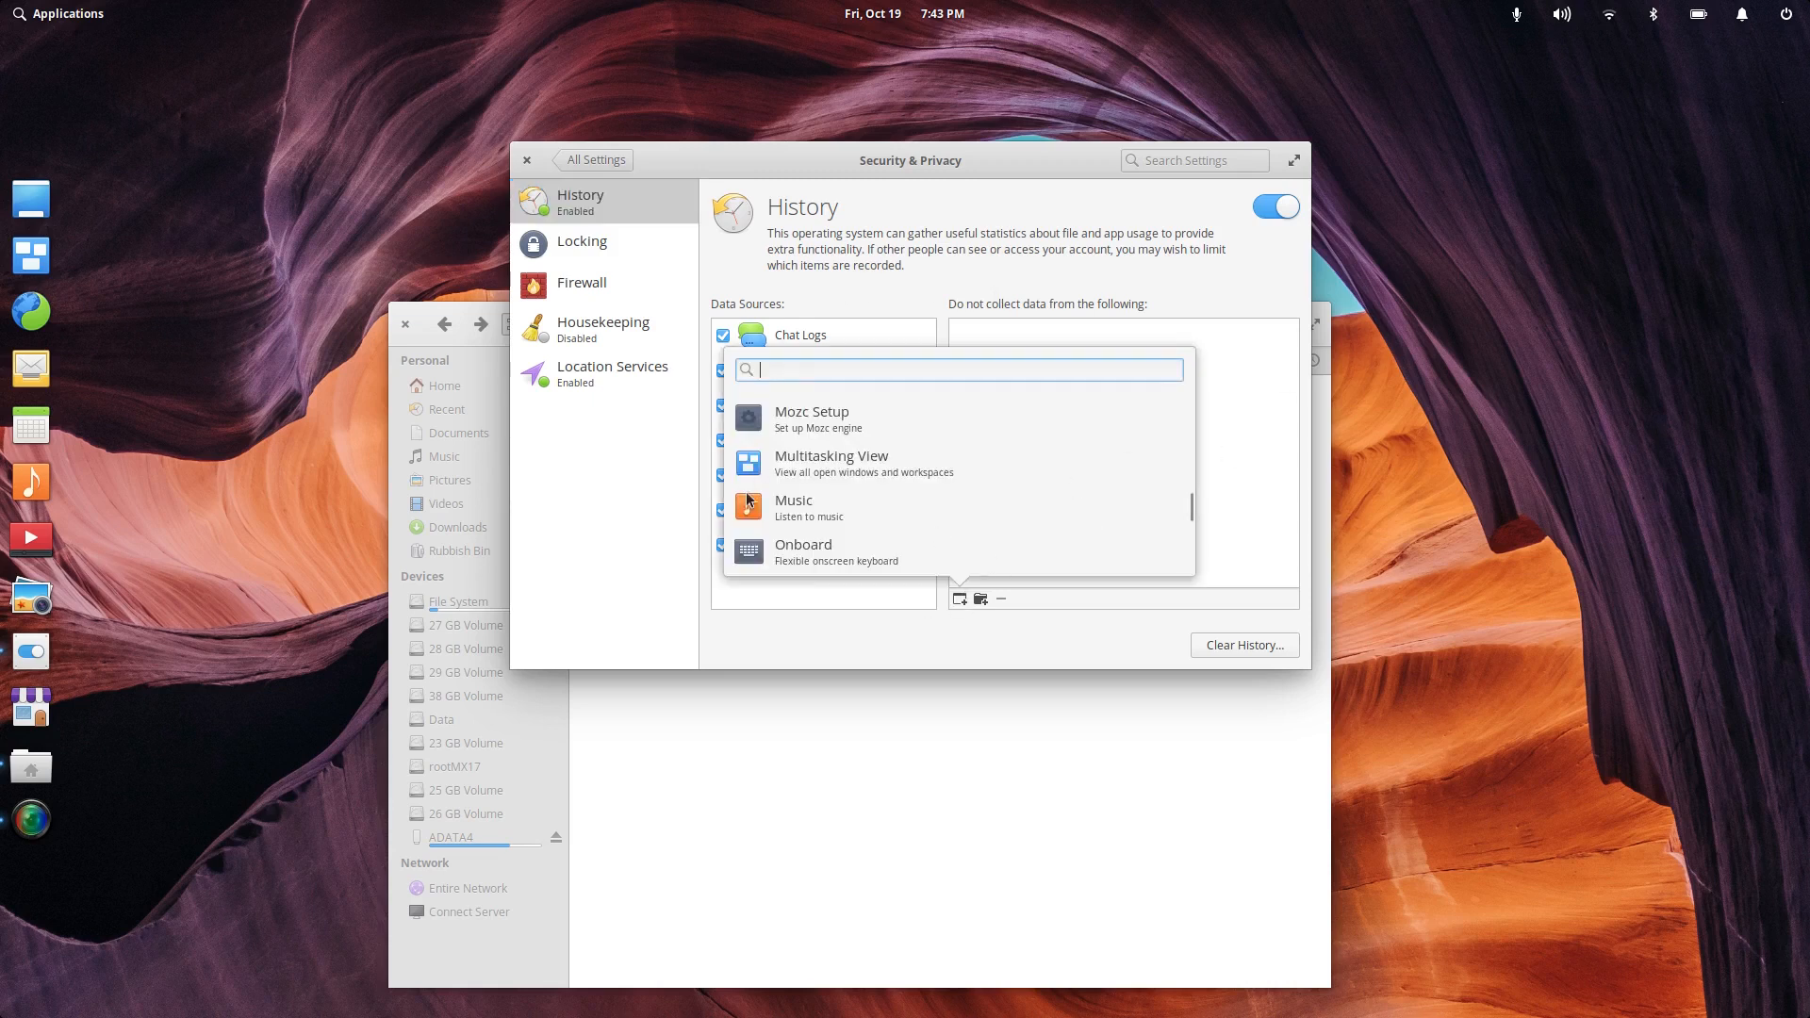
left_click(960, 600)
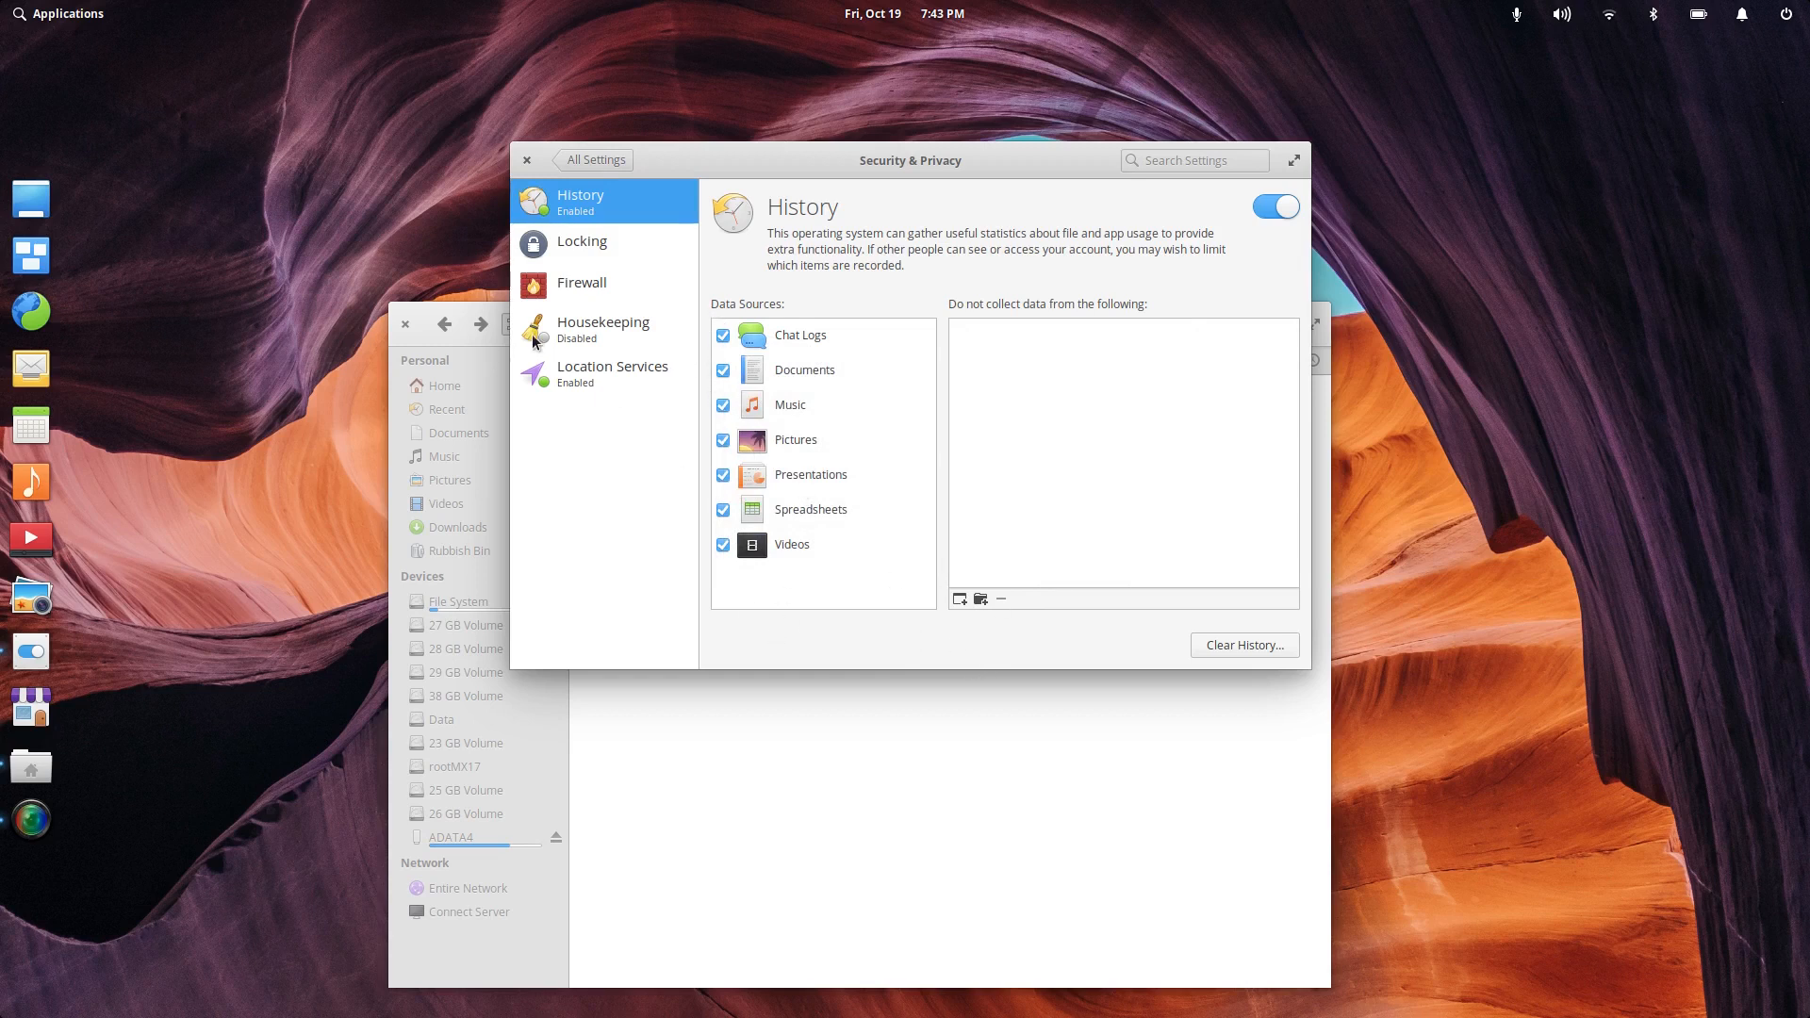
Step: View the Locking, Firewall, Housekeeping and Location Services pages and return to the overview of all settings
left_click(559, 251)
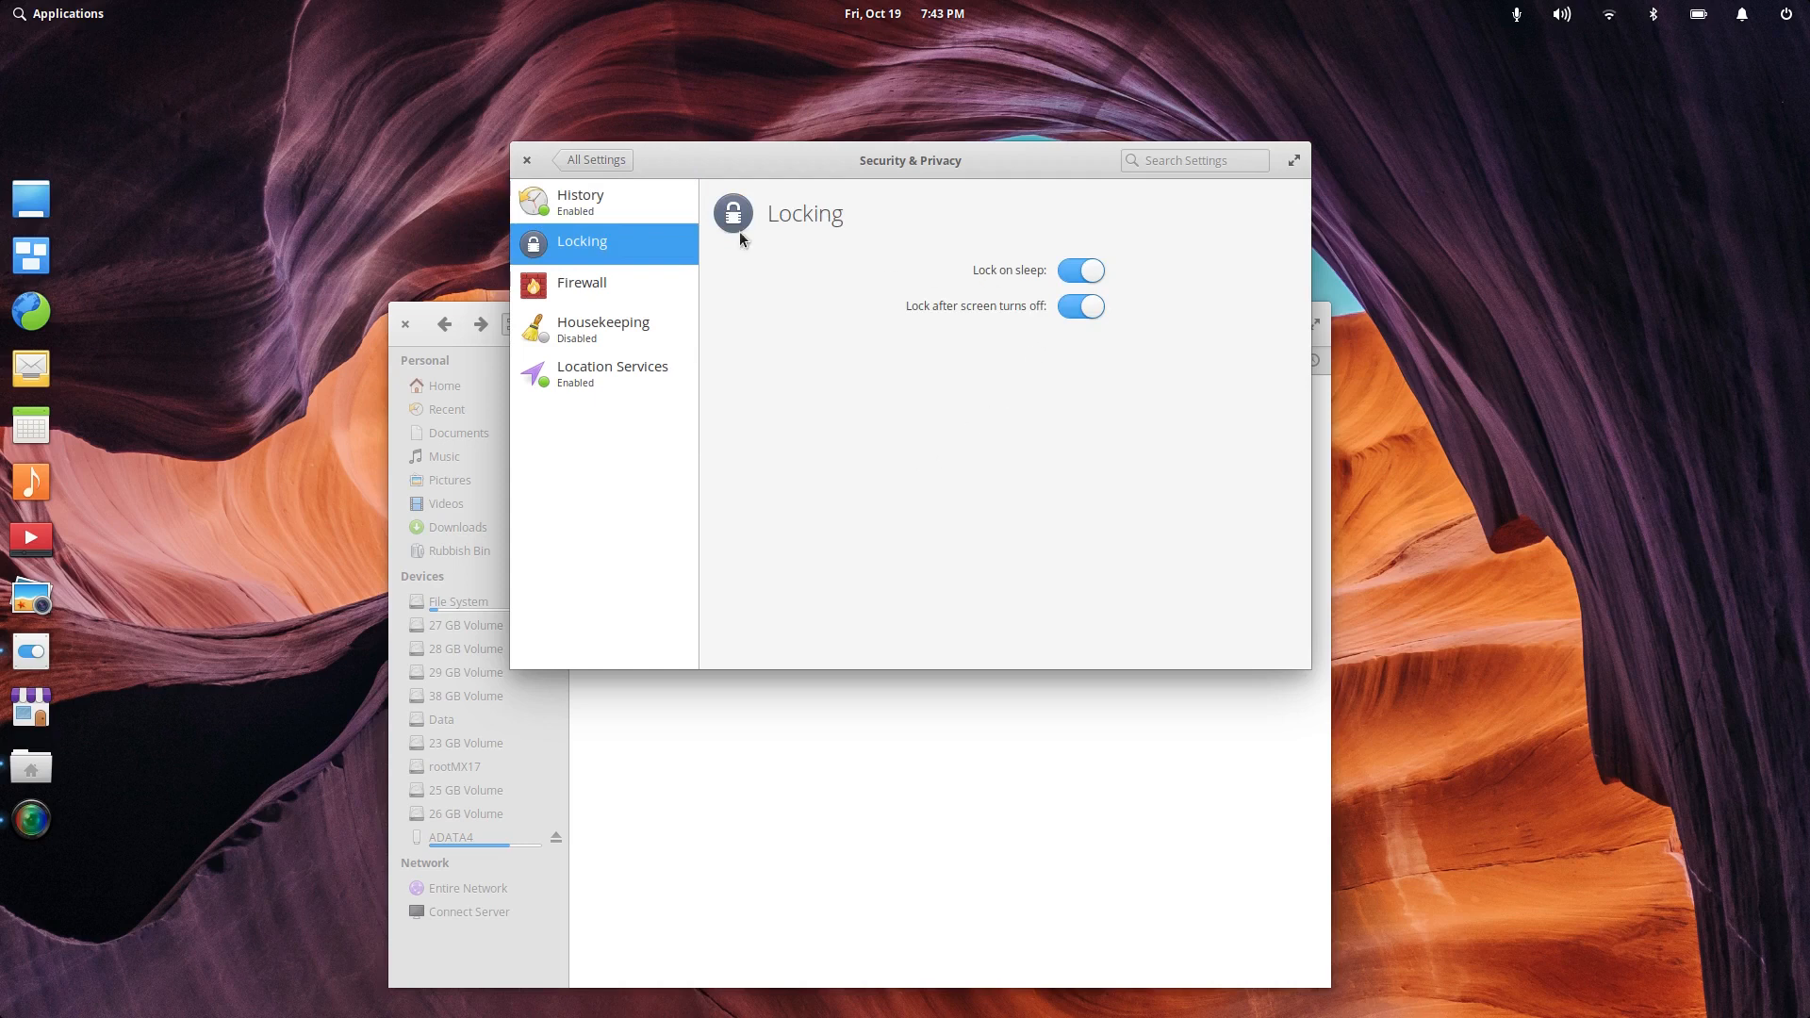
left_click(569, 295)
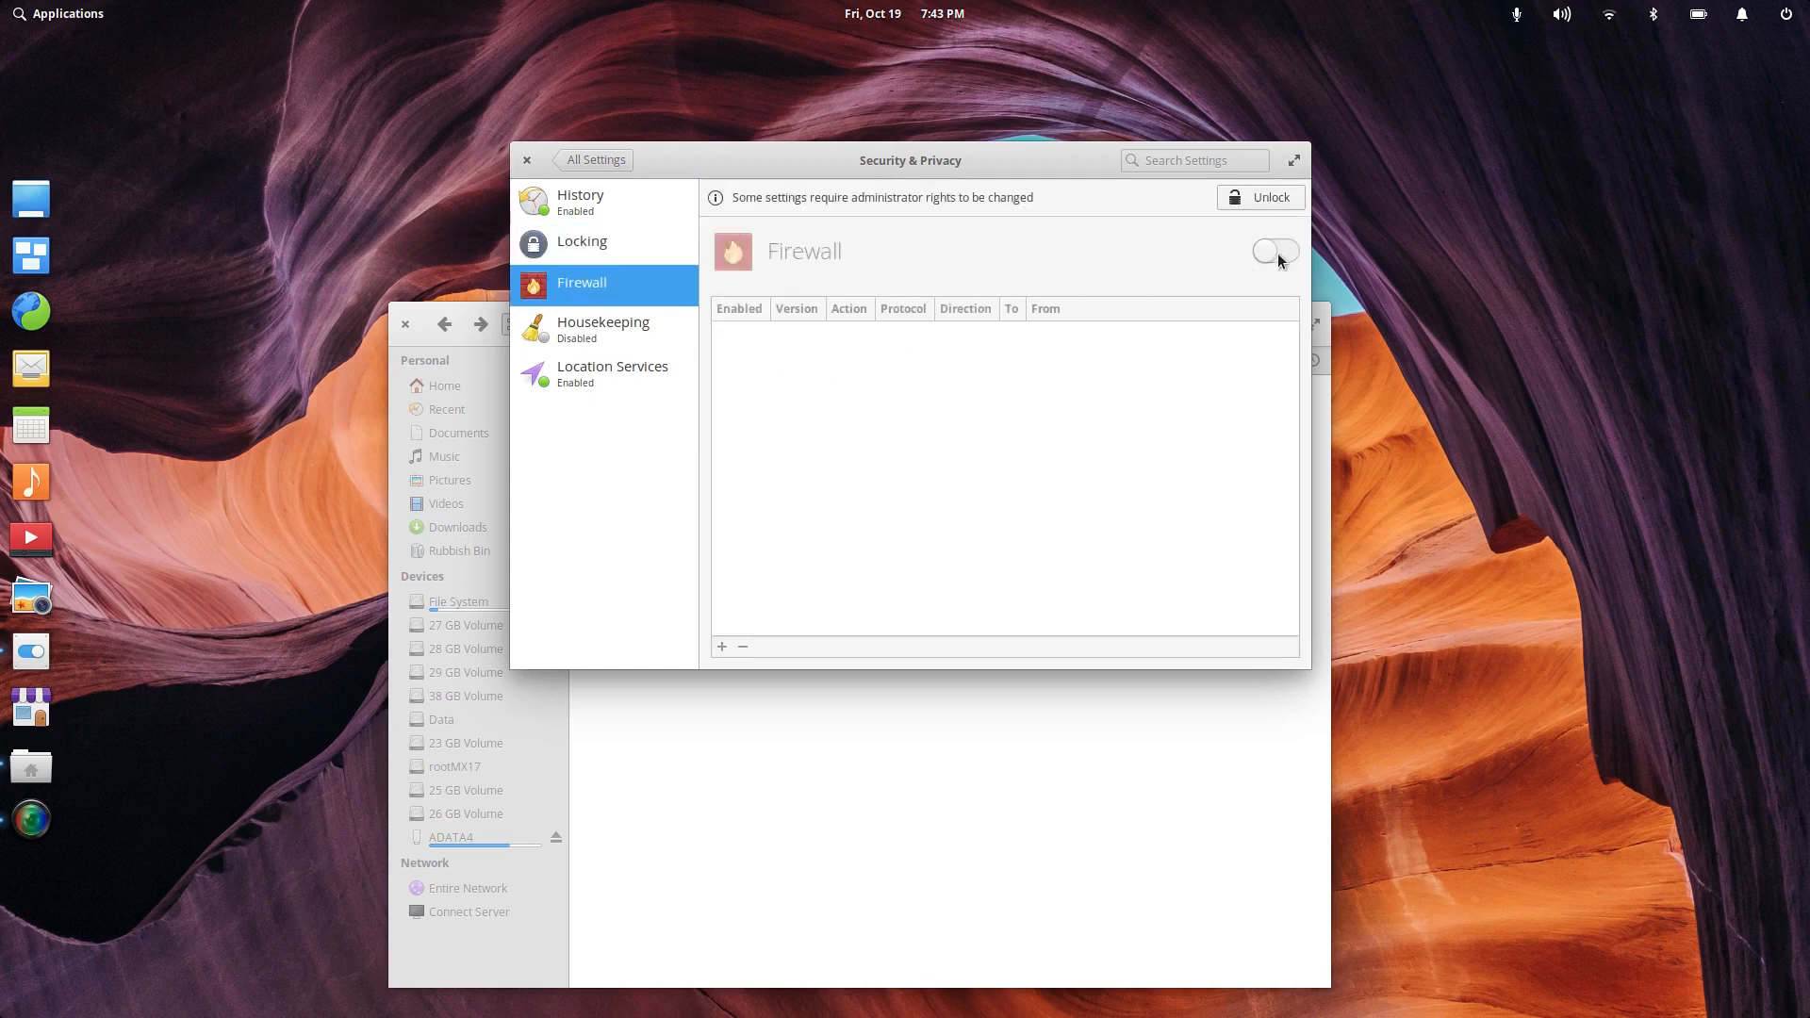
left_click(586, 330)
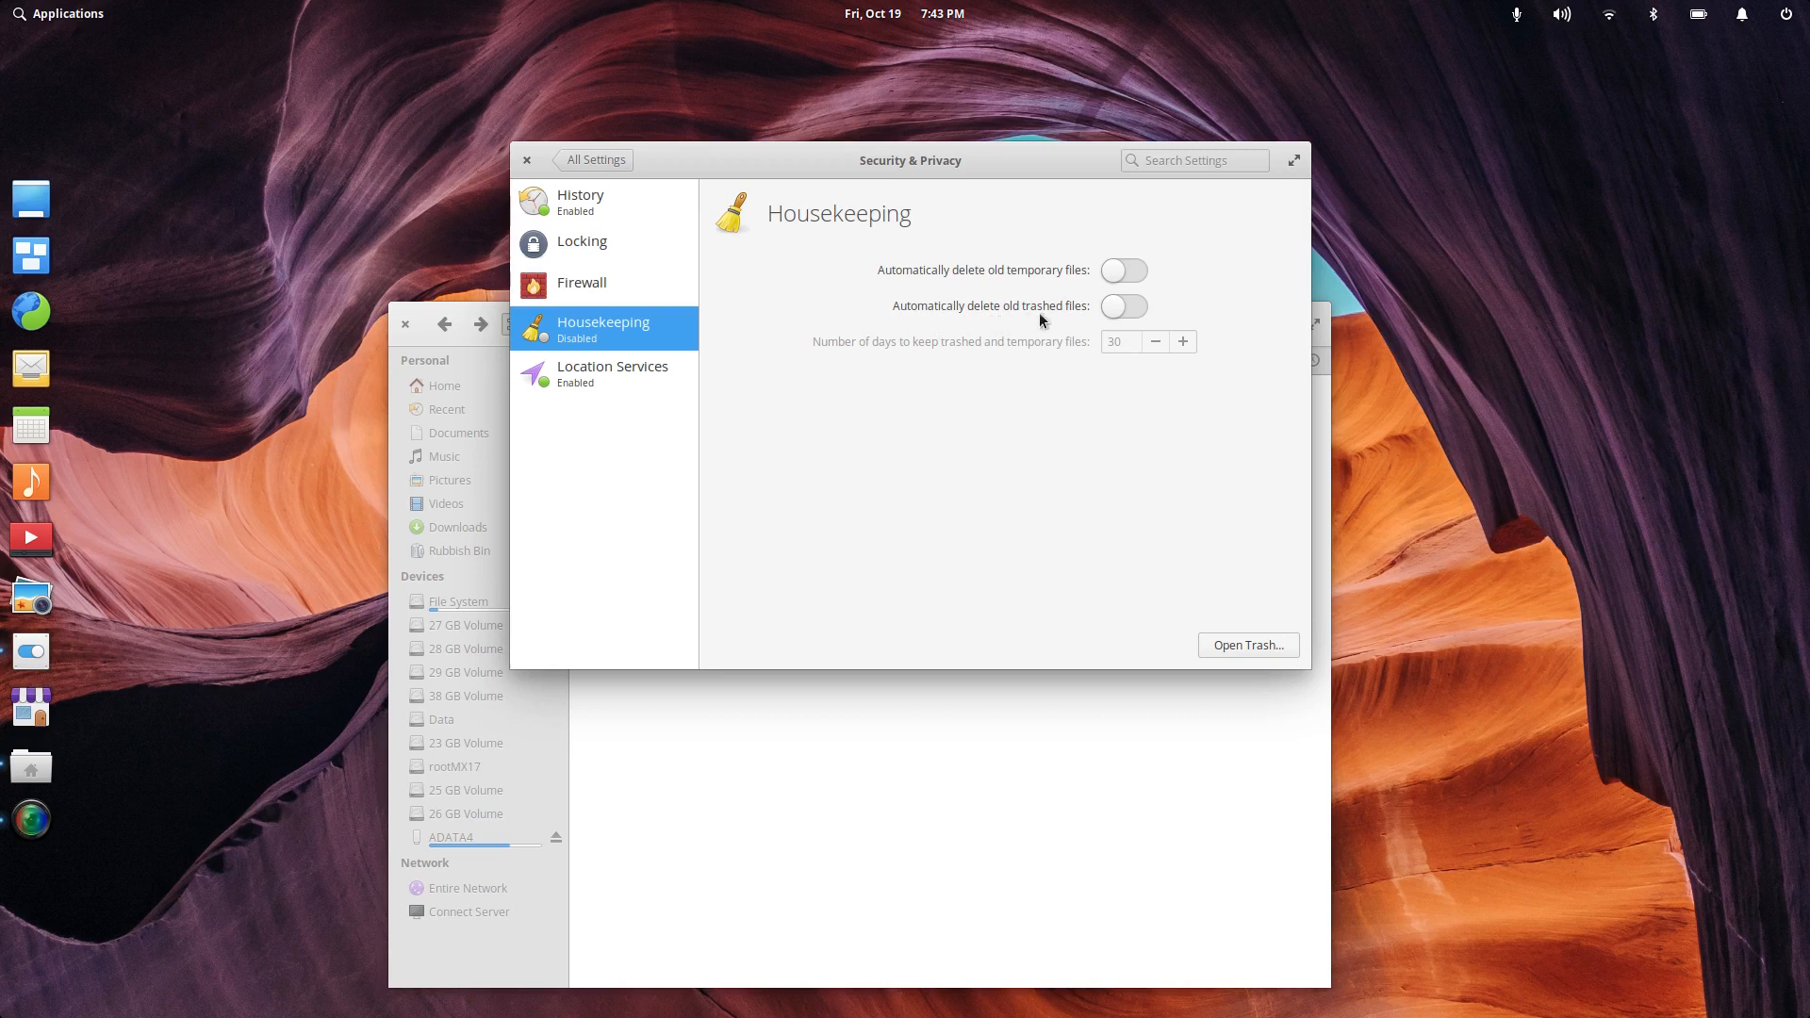
left_click(609, 368)
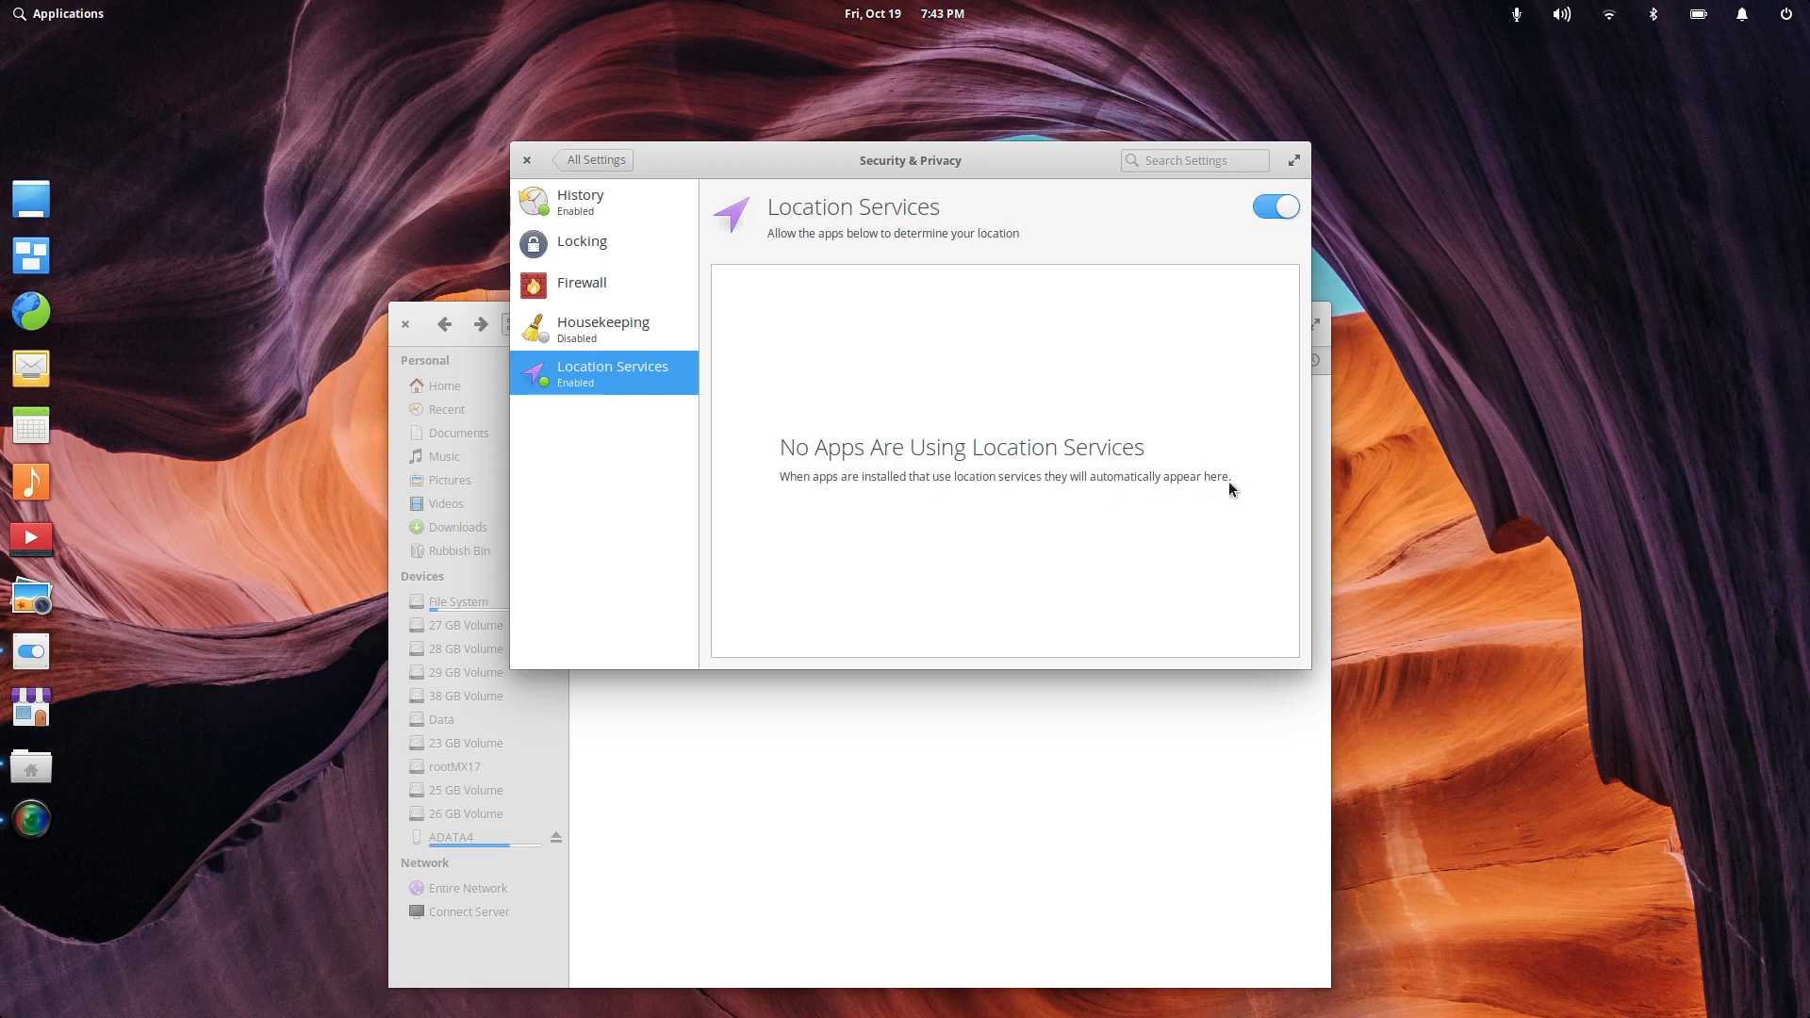
left_click(575, 161)
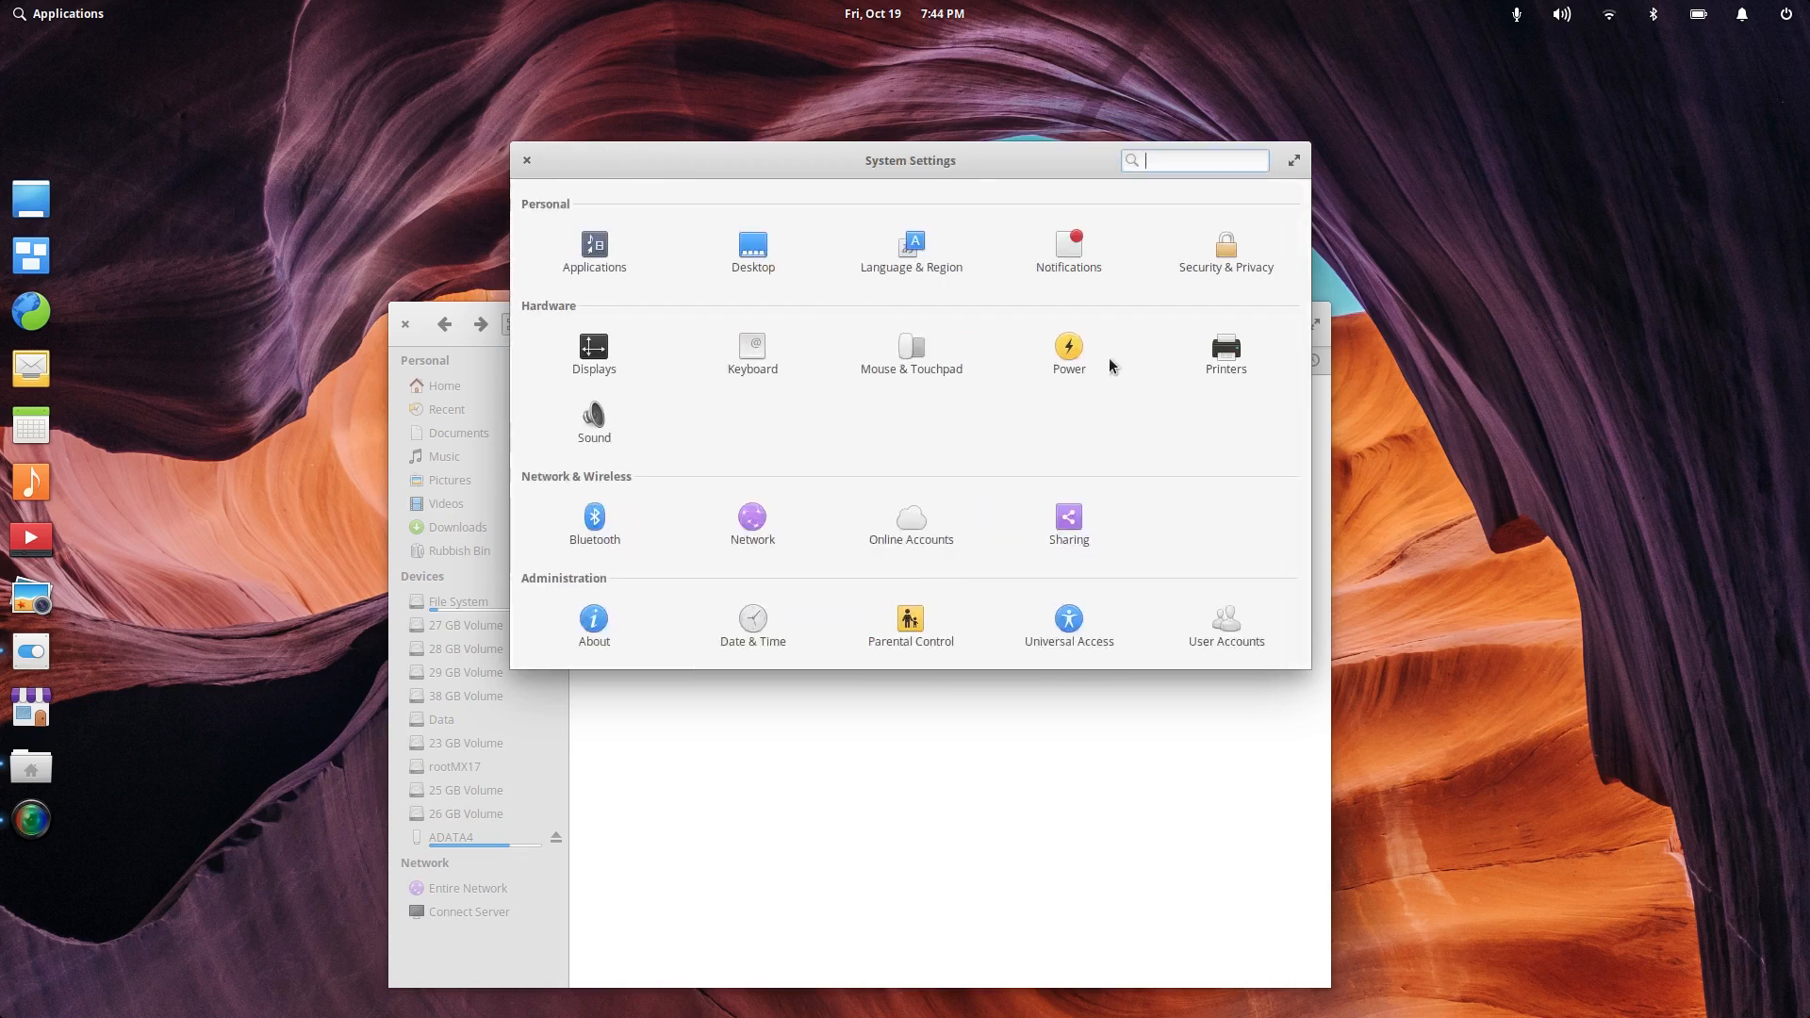
Step: Open the Desktop settings and view the wallpaper, dock and hot corner options
left_click(762, 261)
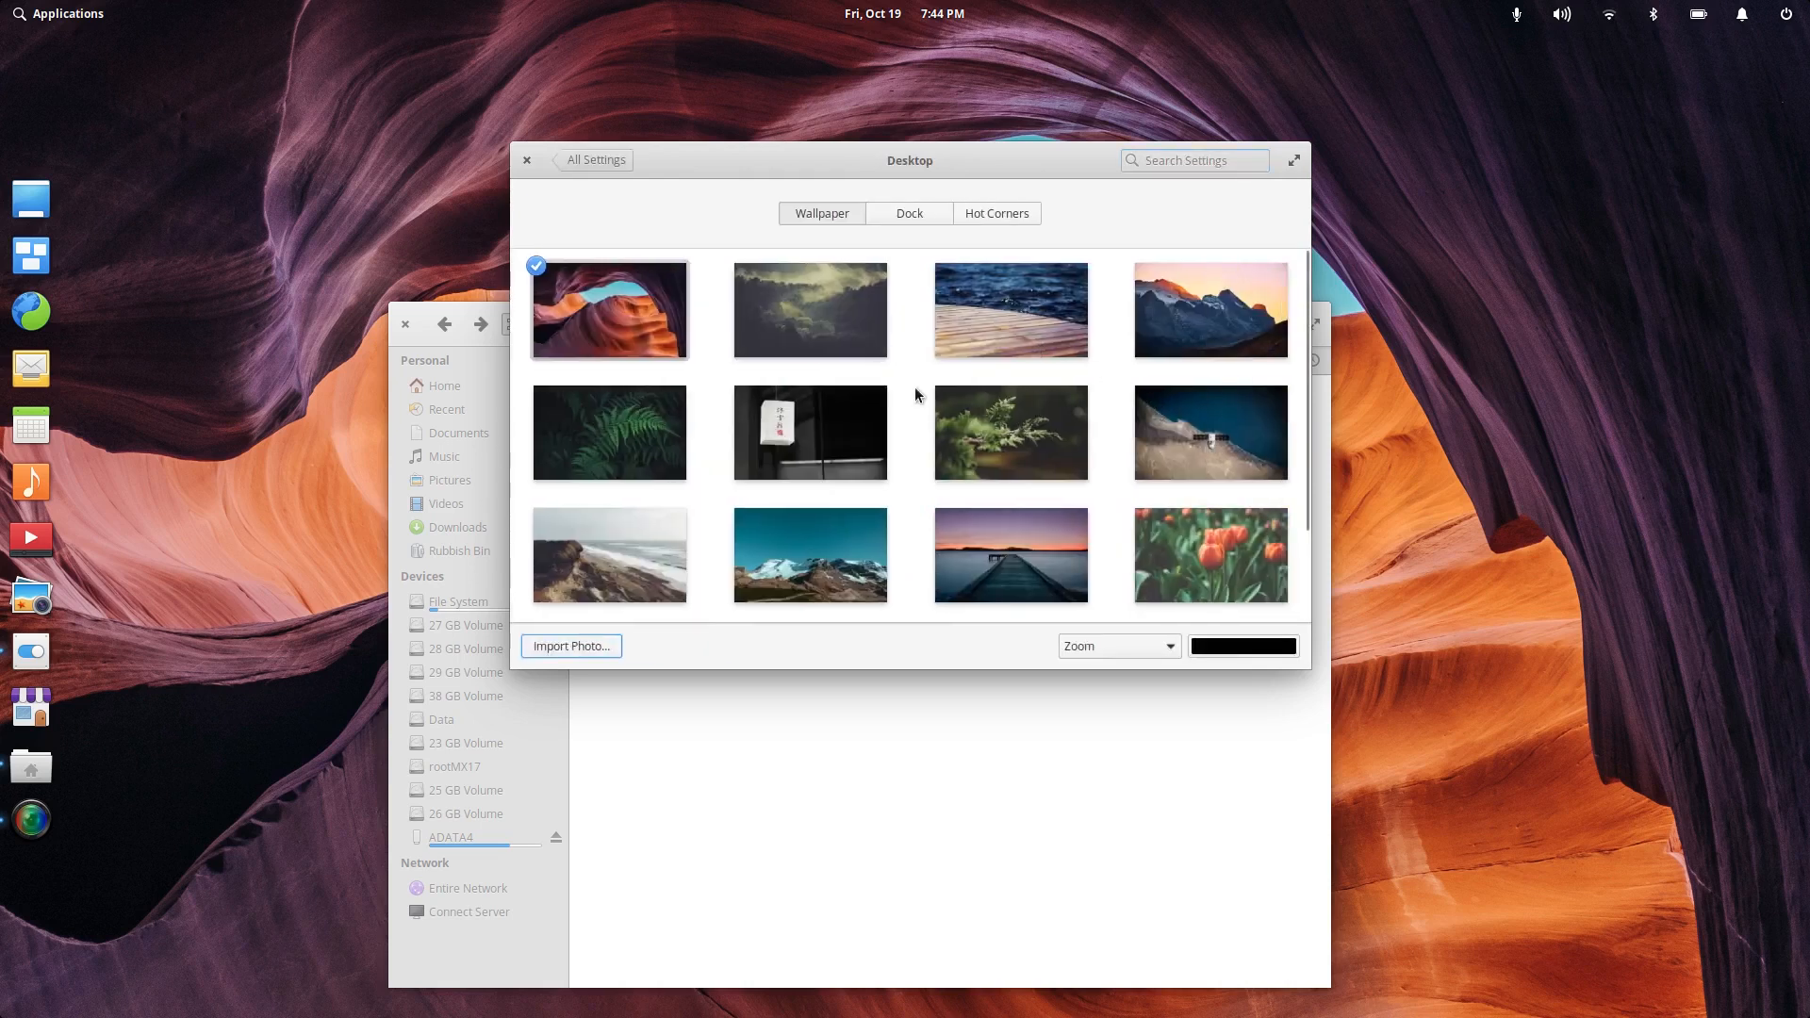
left_click(922, 217)
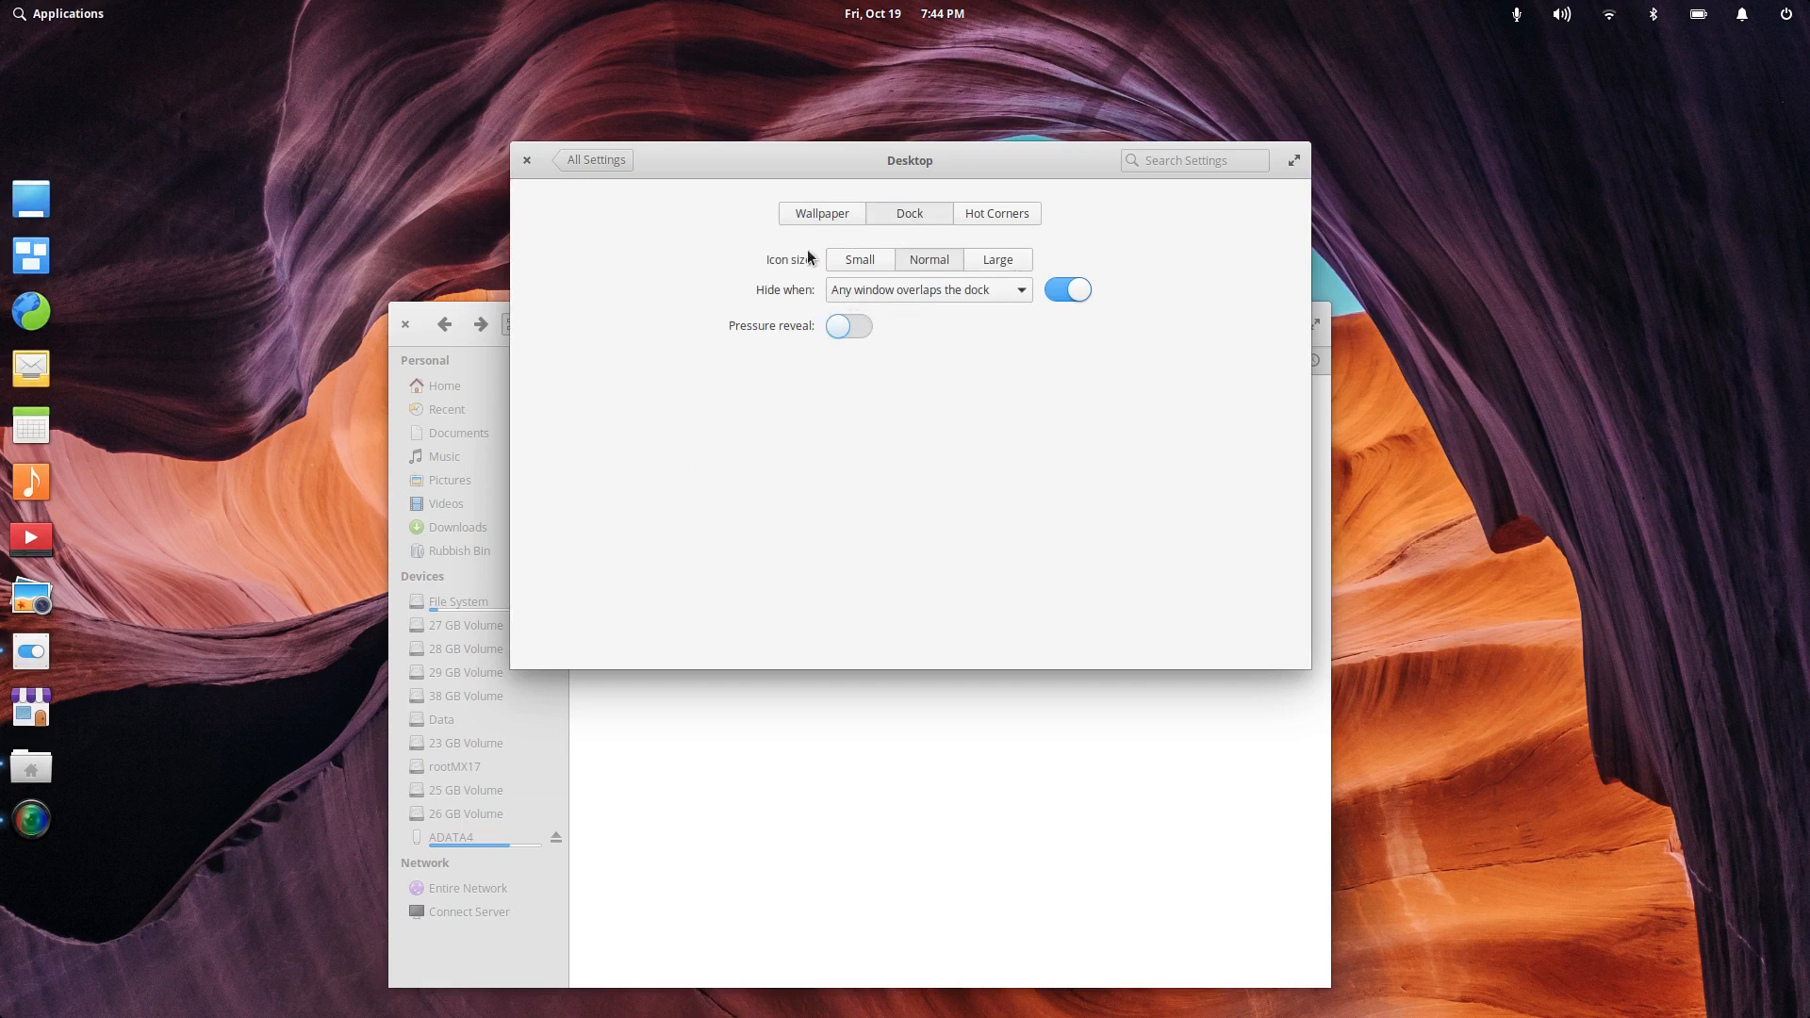
left_click(988, 215)
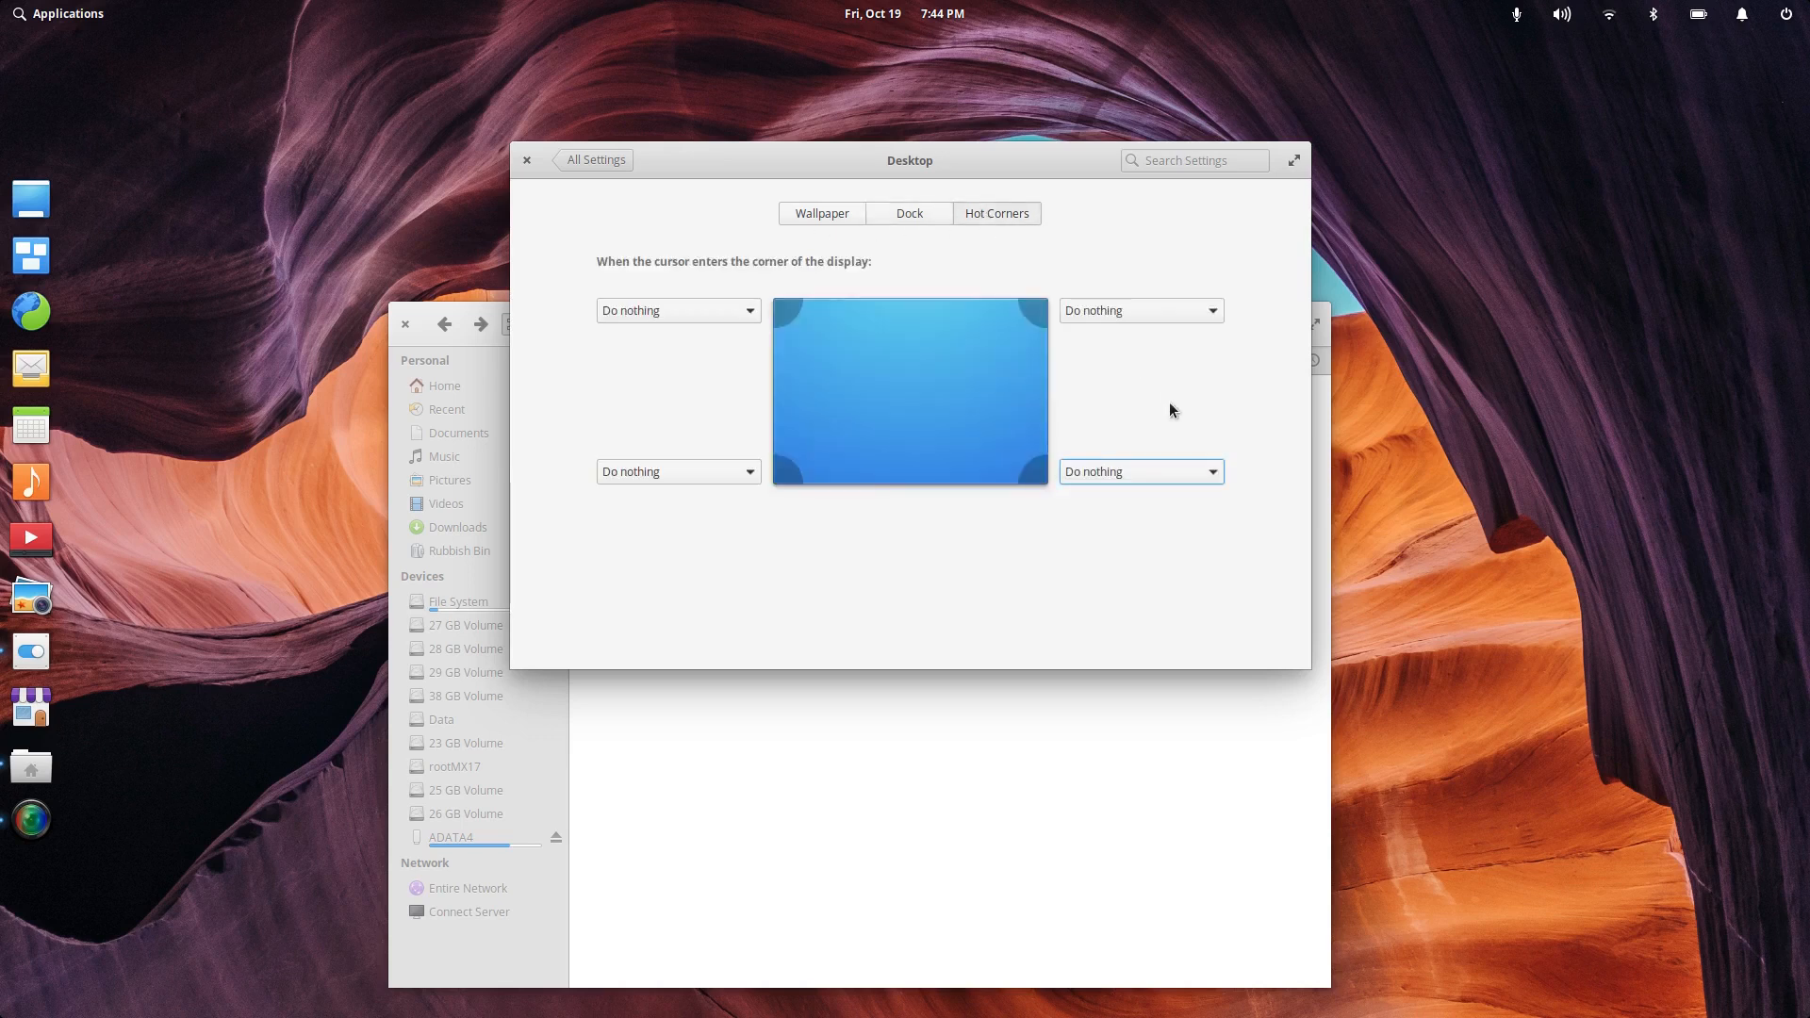
Step: Set the display's top-left hot corner to Multitasking View and trigger it
left_click(718, 312)
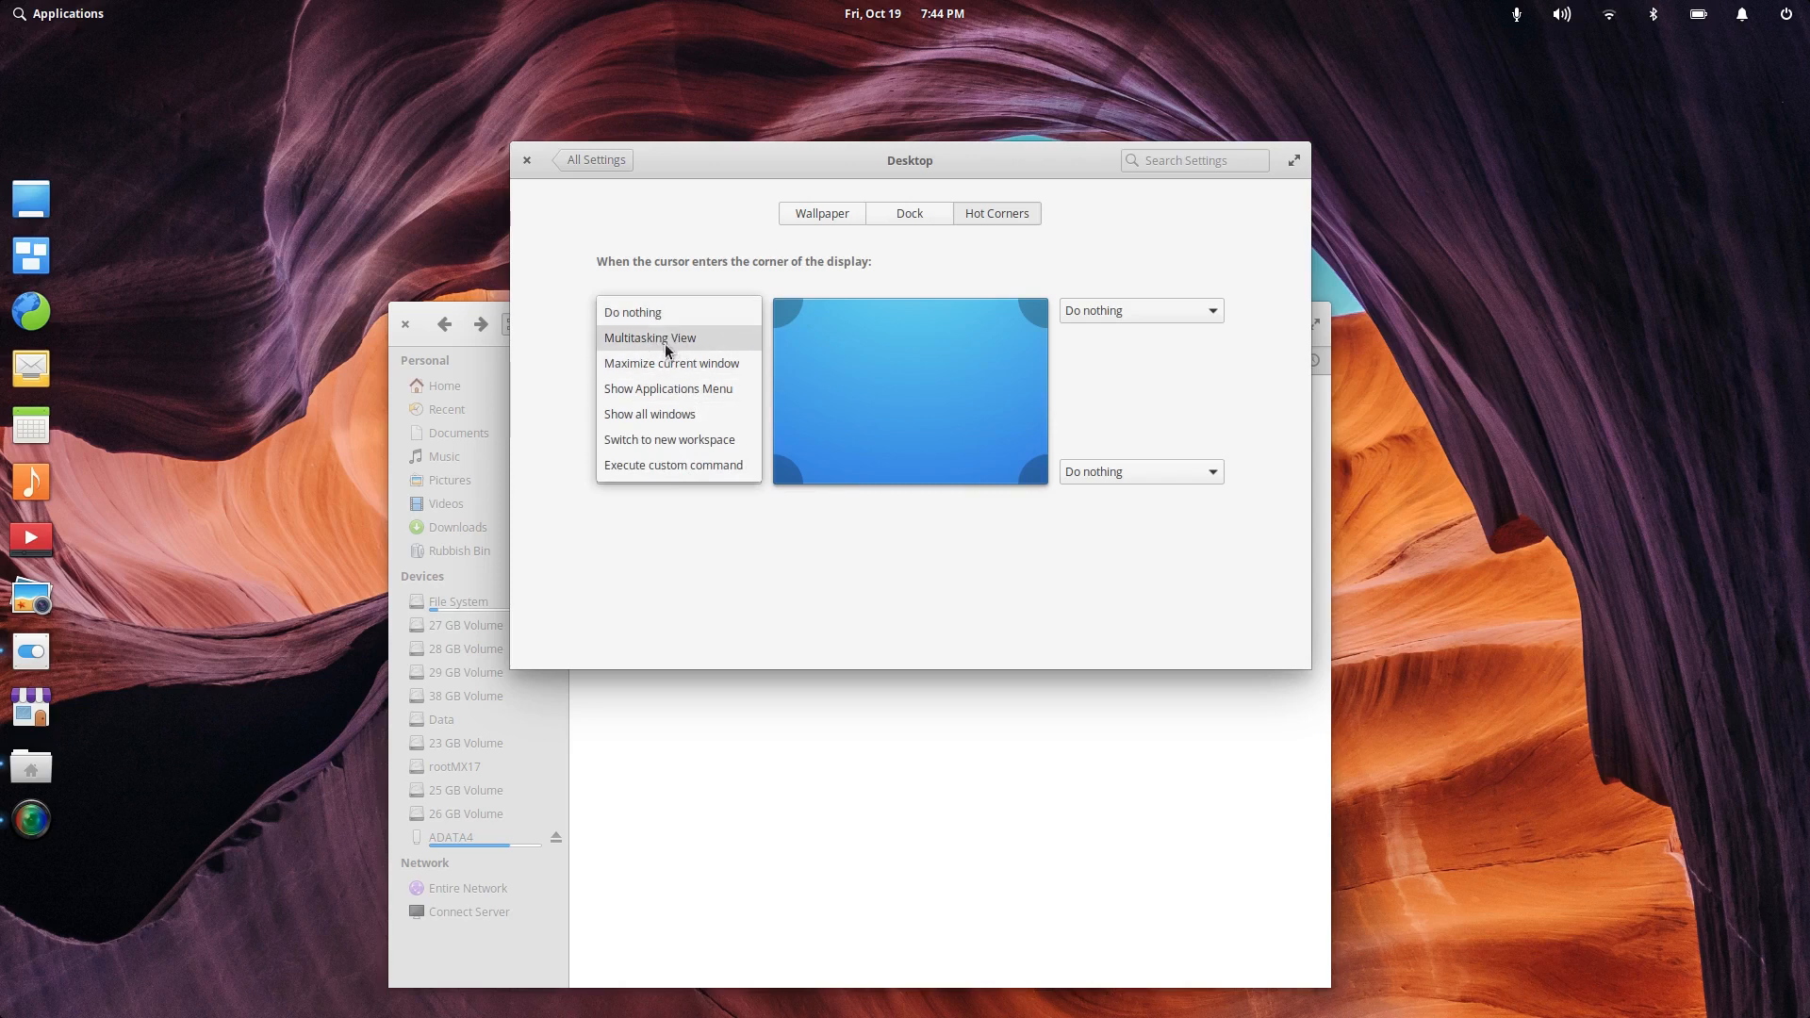
left_click(682, 338)
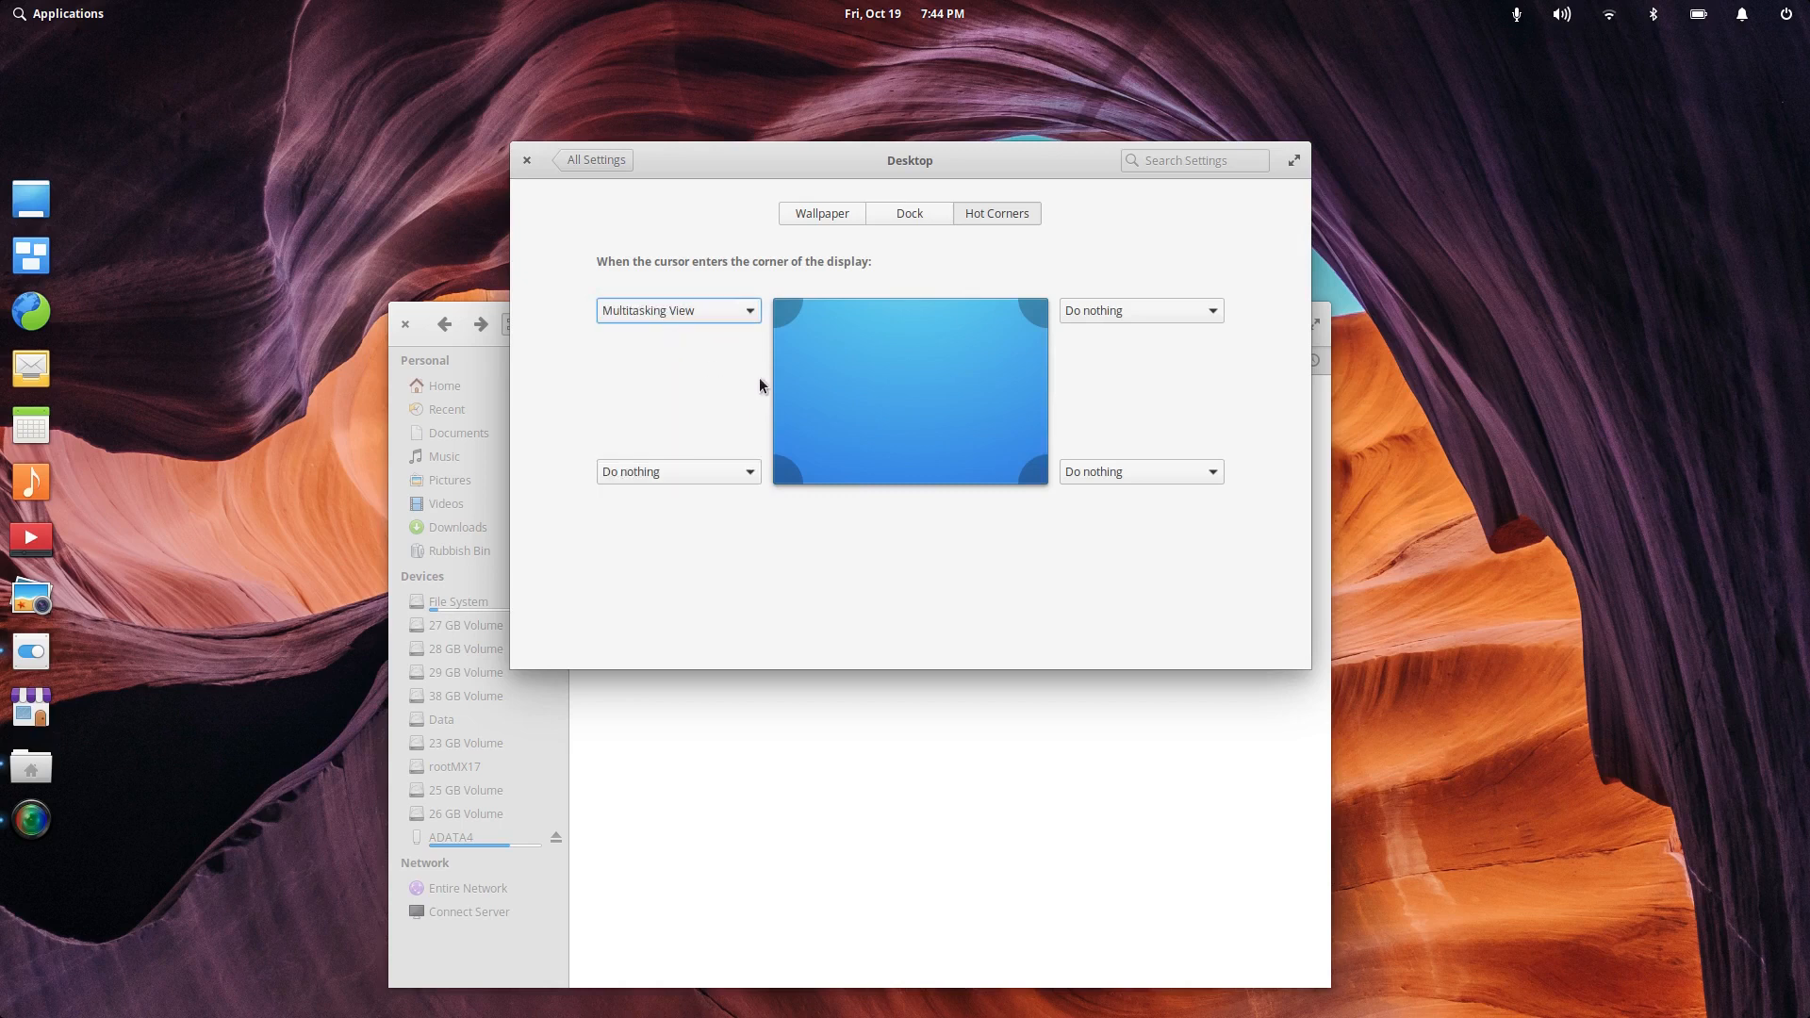
mouse_move(2, 2)
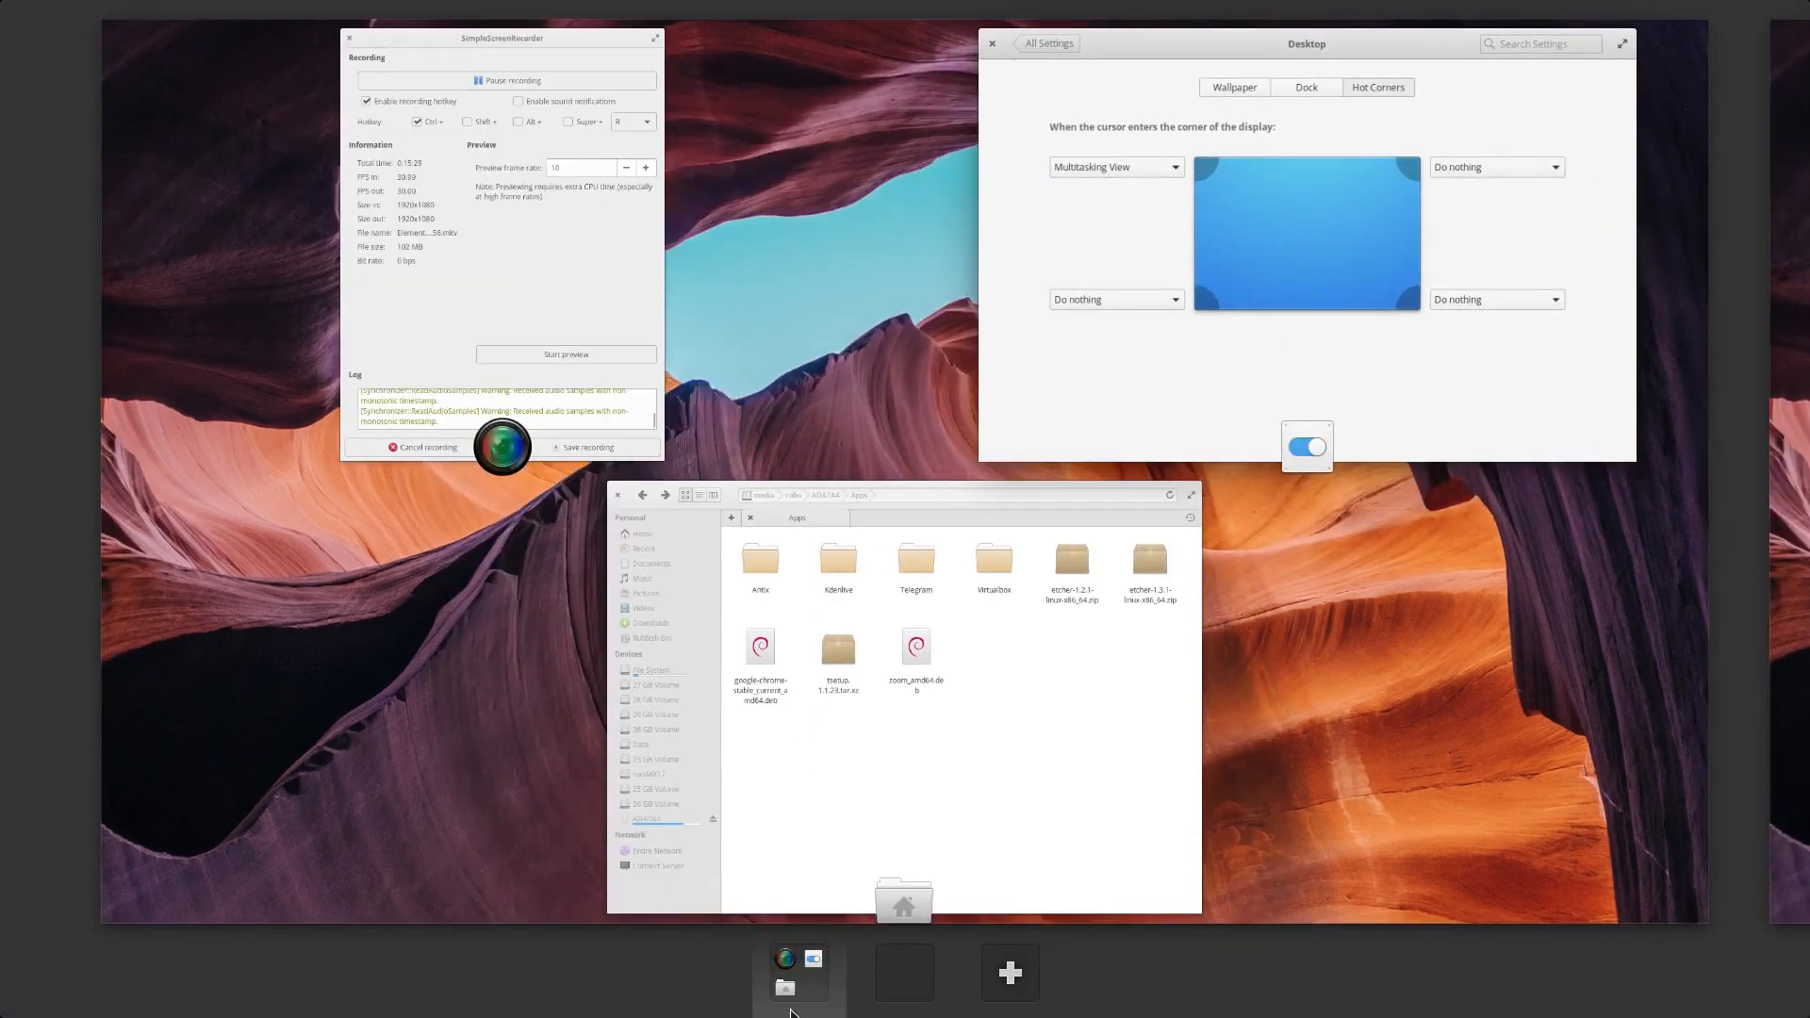
Step: View the empty second workspace, return to the first and move the Desktop settings window onto the second workspace
left_click(1805, 528)
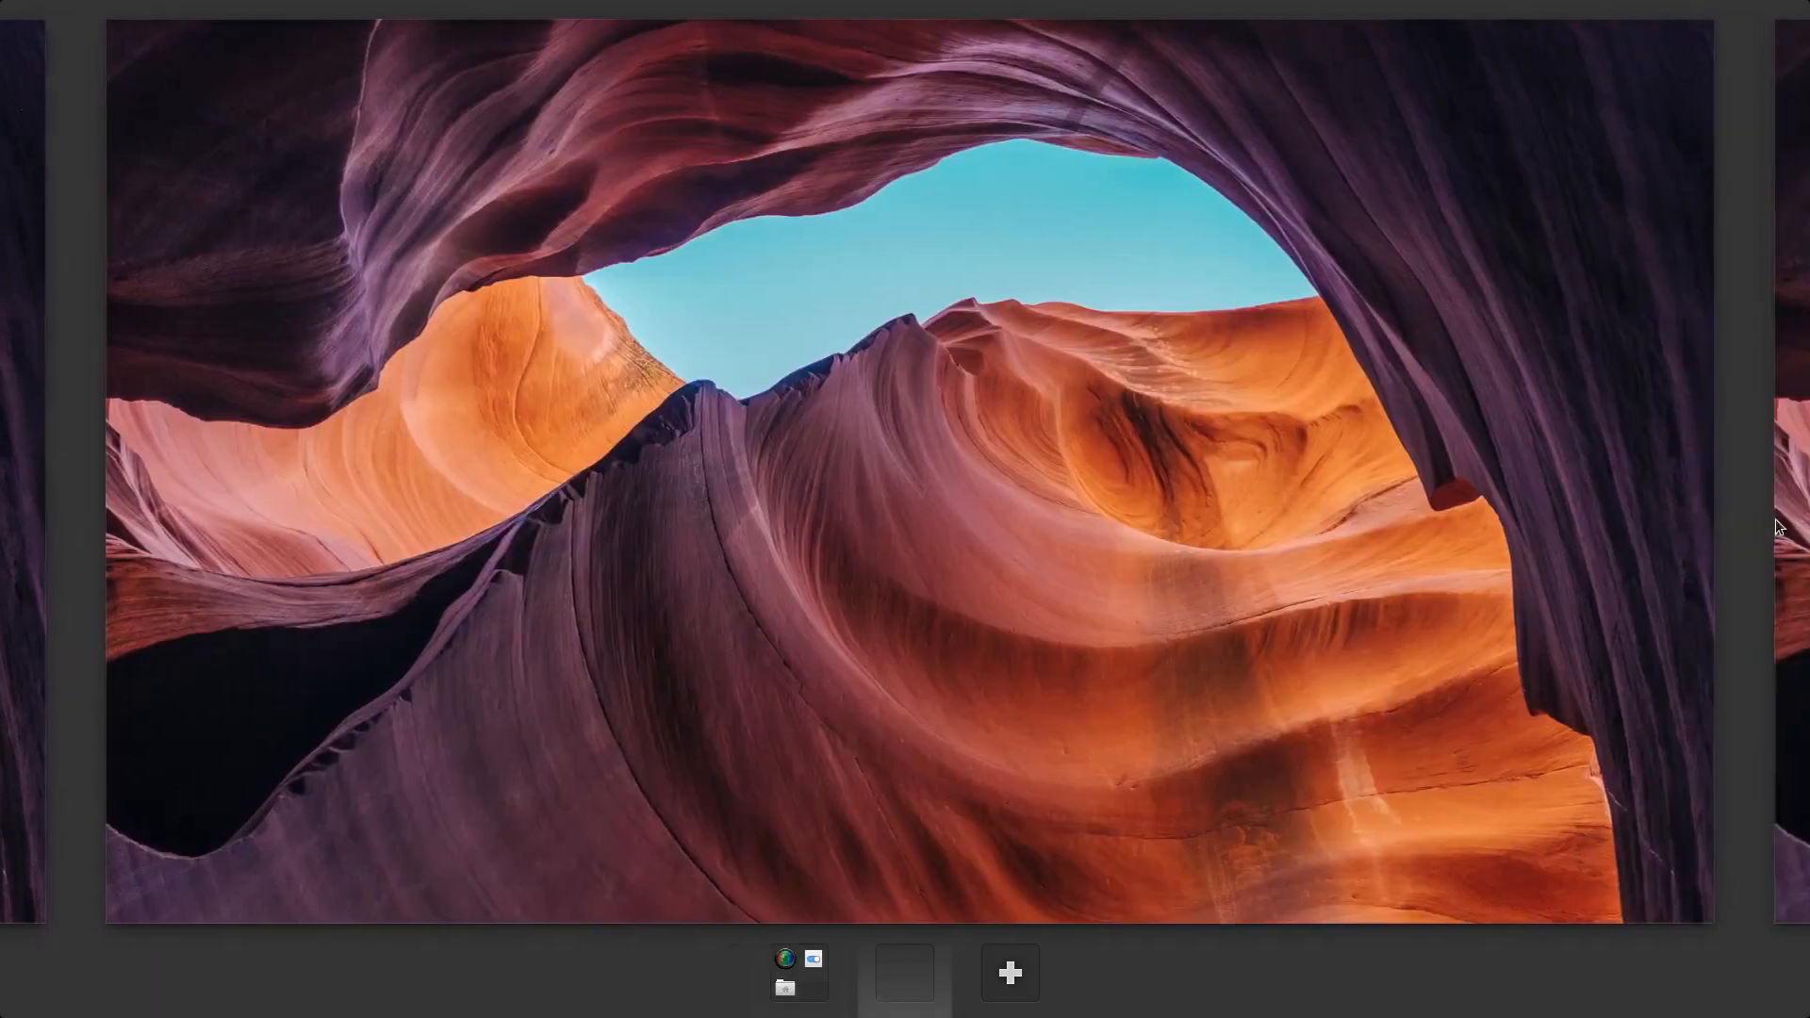
left_click(19, 473)
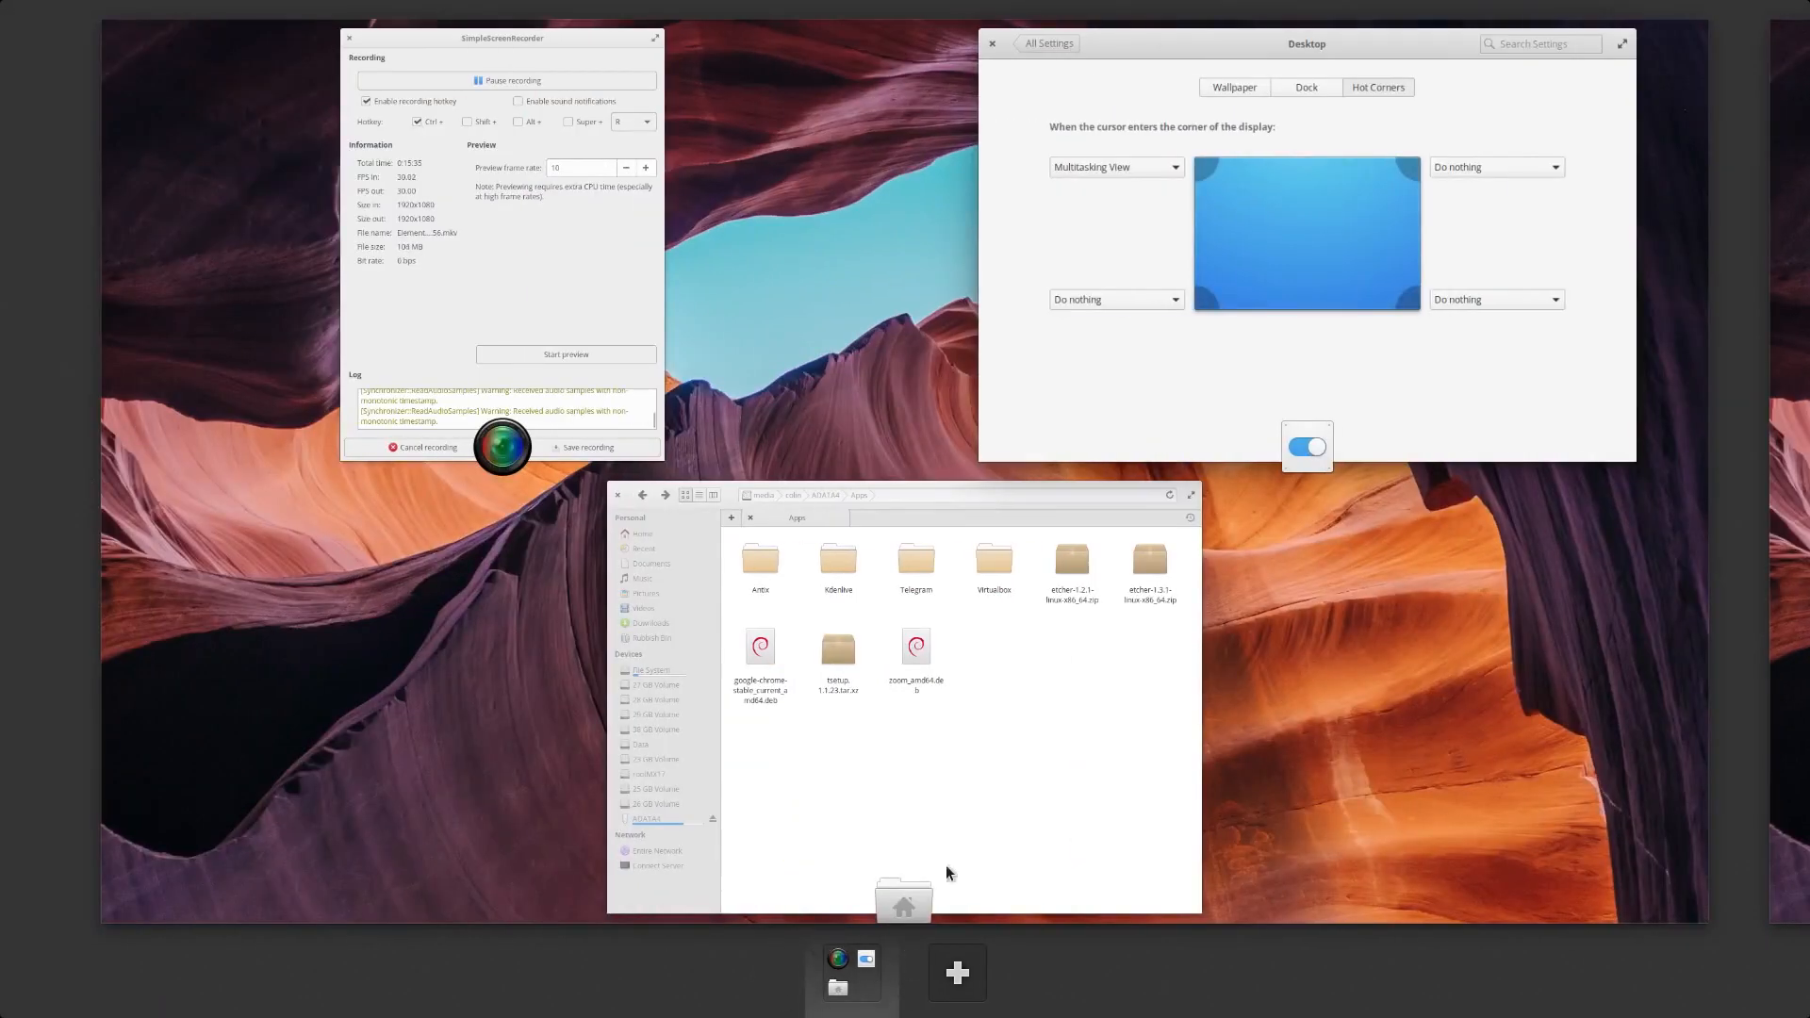
left_click_drag(1208, 39, 953, 977)
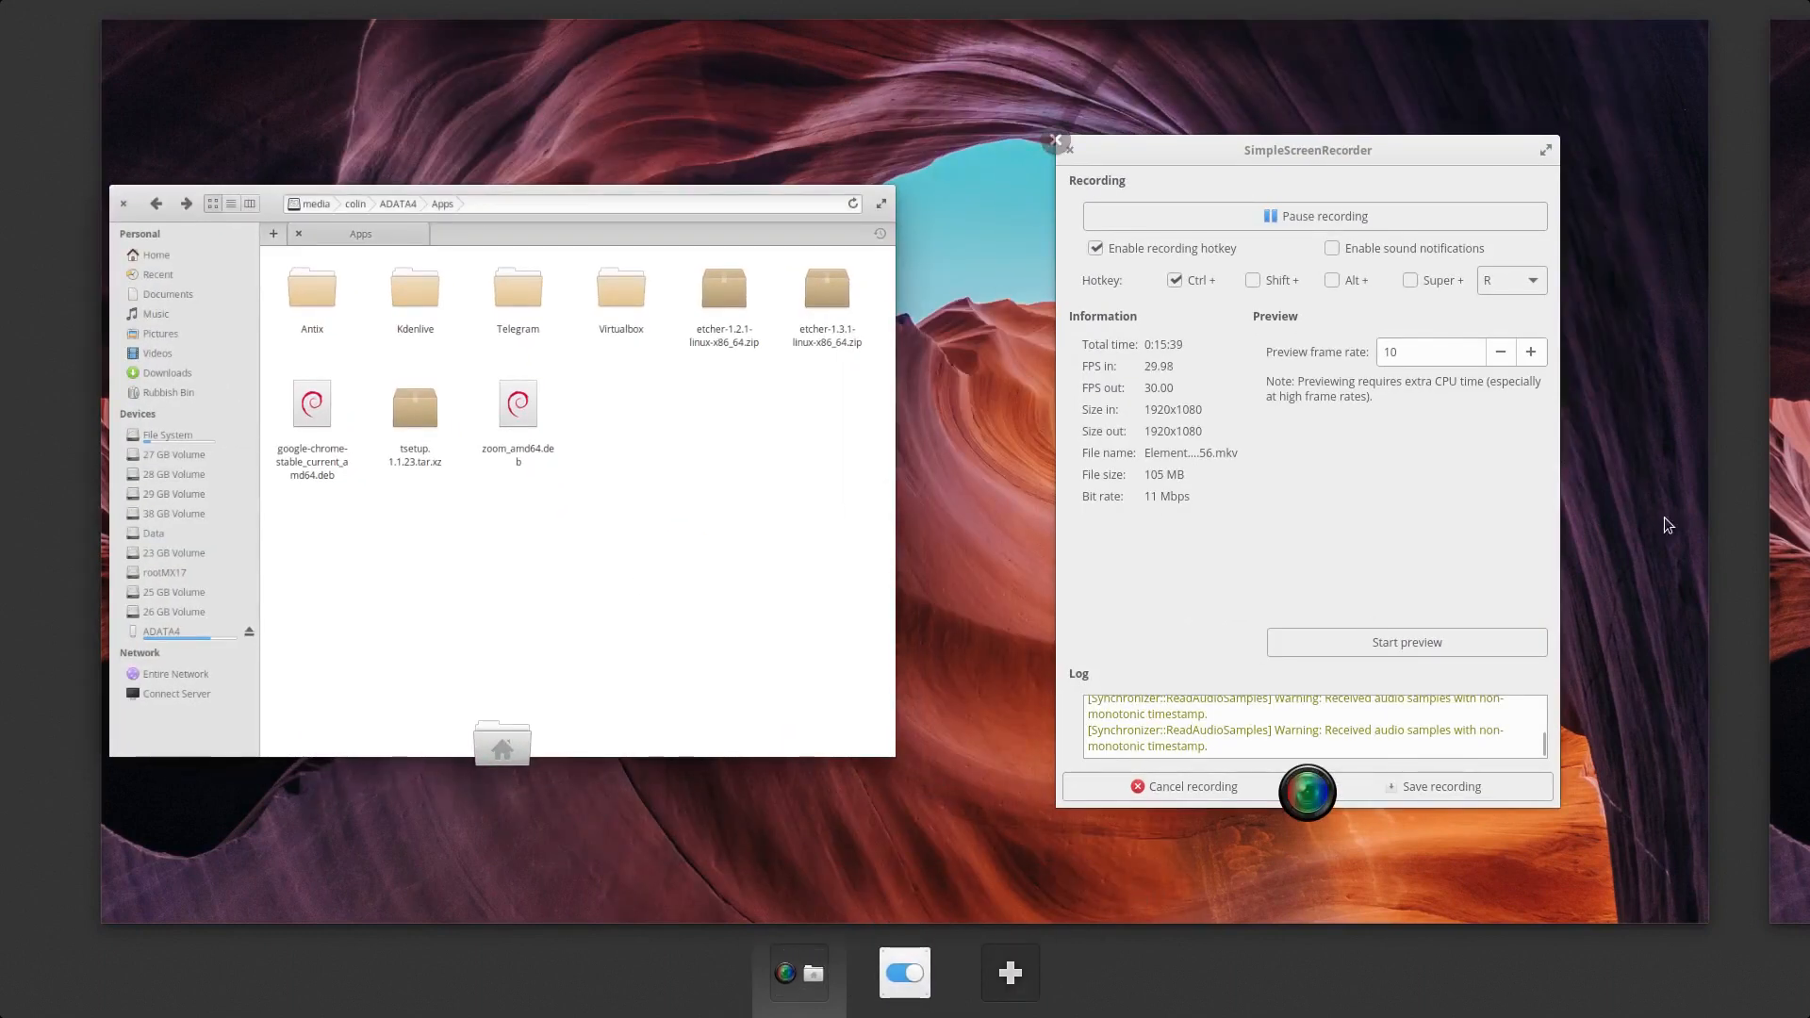
Step: Switch back and forth between the two workspaces and activate the Desktop settings window on the second one
left_click(1802, 474)
left_click(17, 371)
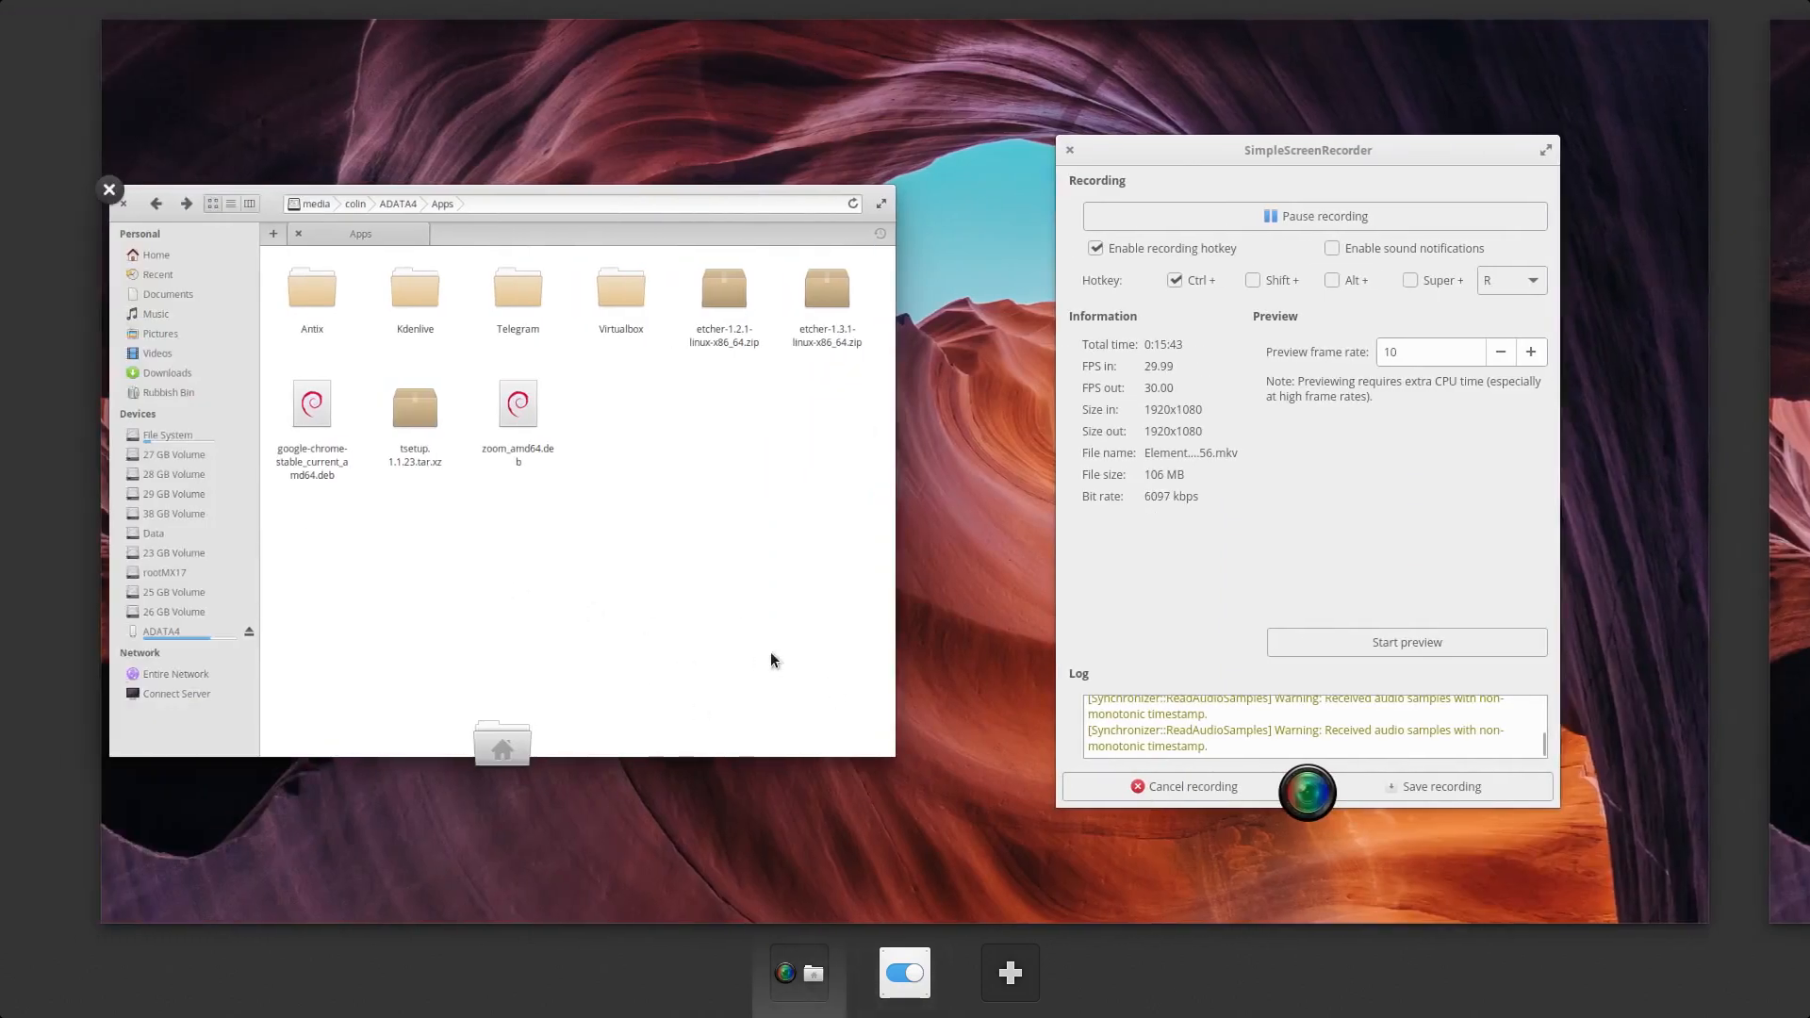
left_click(1786, 444)
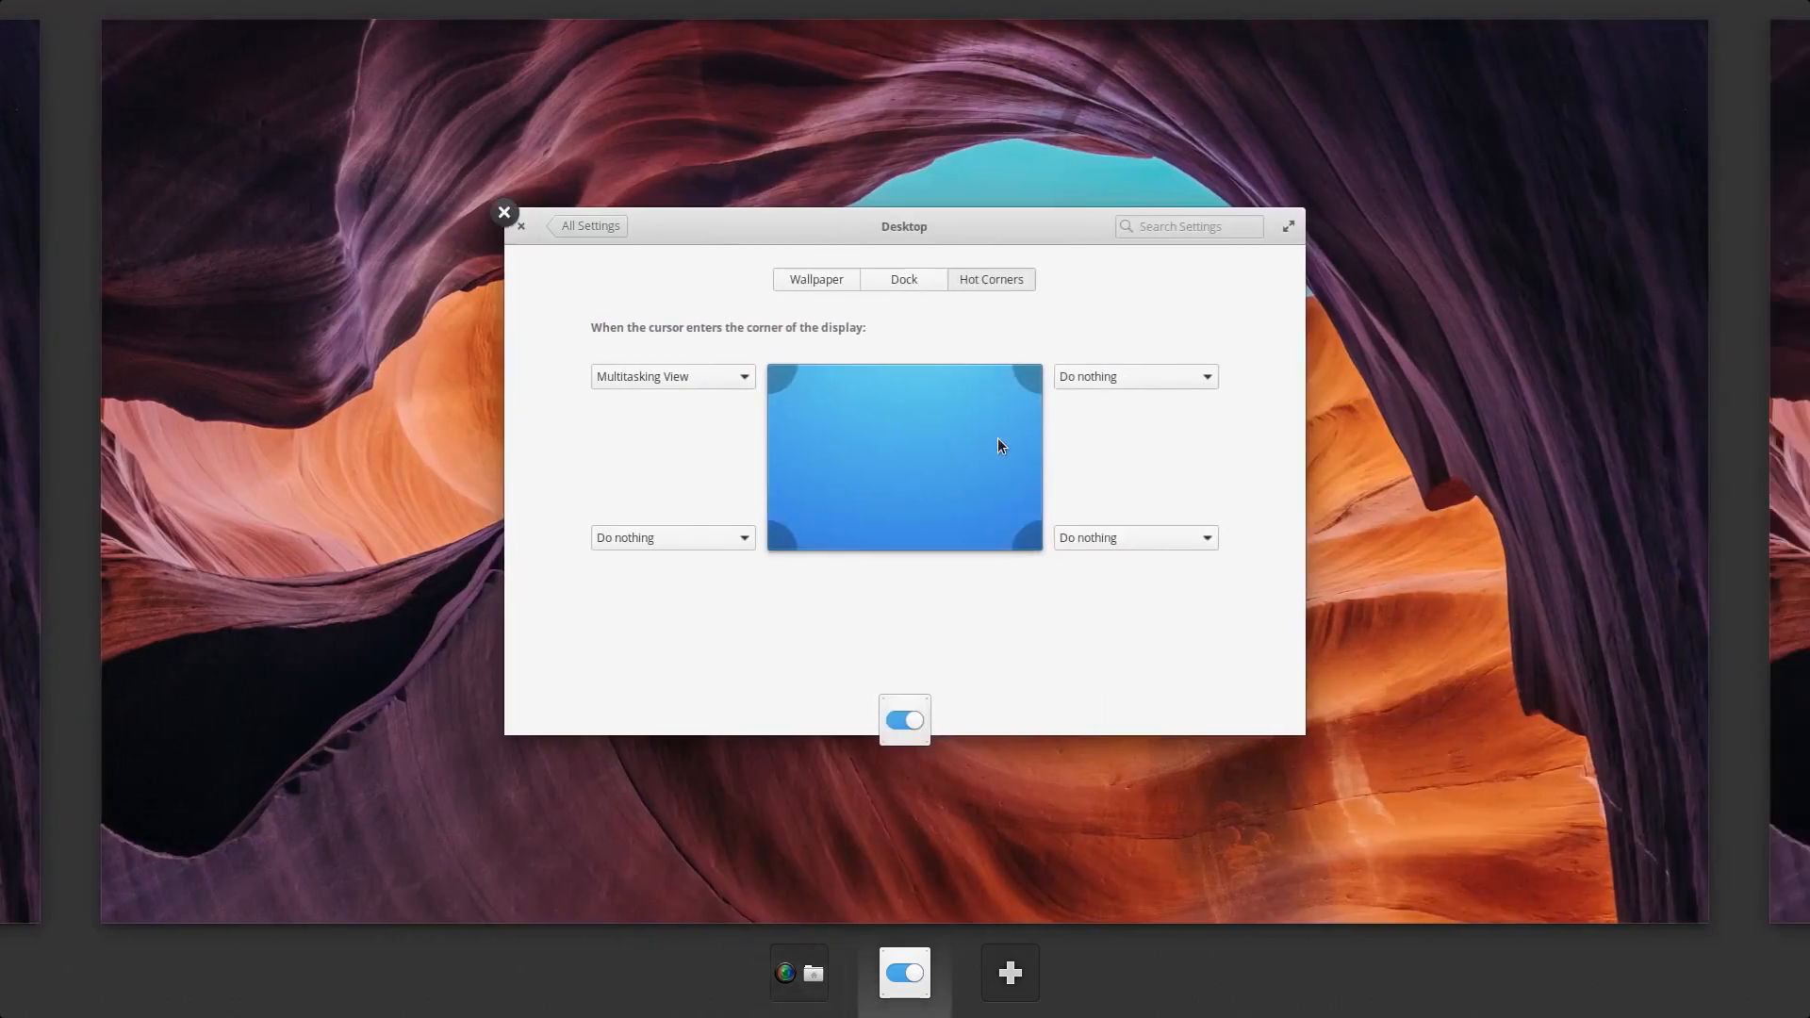
left_click(999, 443)
Step: Set the display's top-left hot corner to Show all windows, trigger it and go back to the Desktop settings
left_click(734, 310)
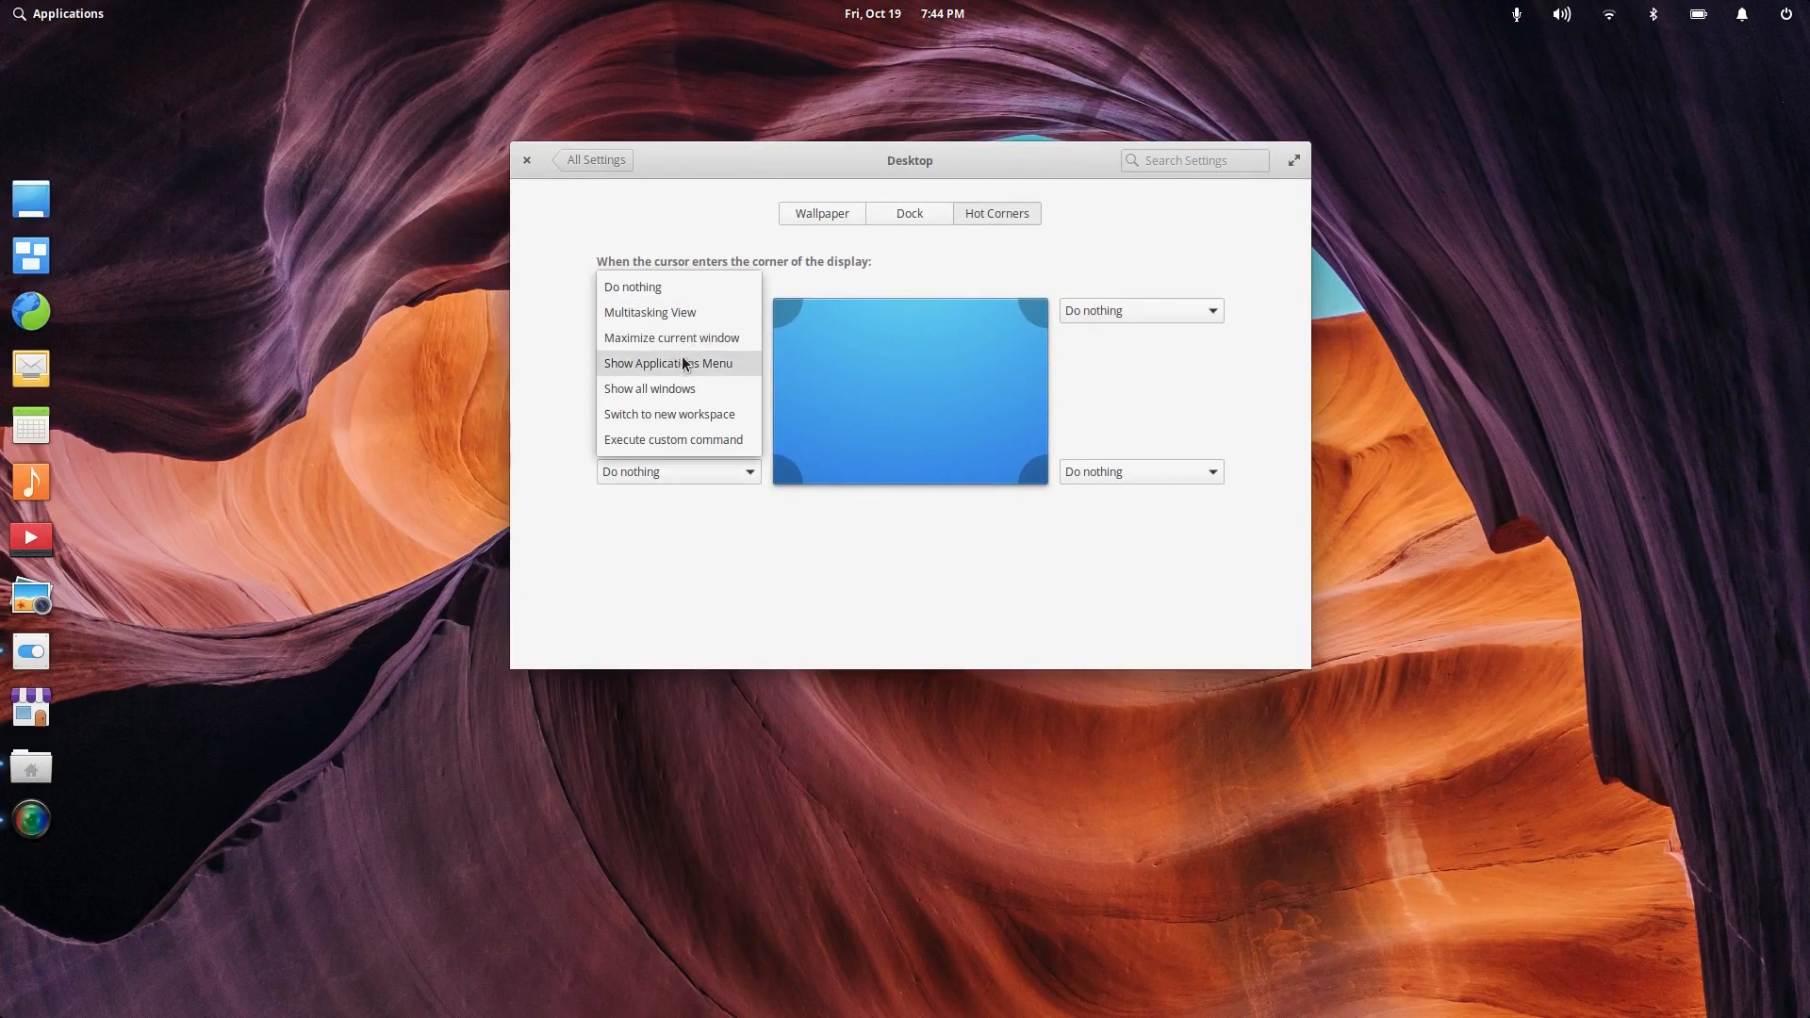
left_click(658, 388)
mouse_move(0, 0)
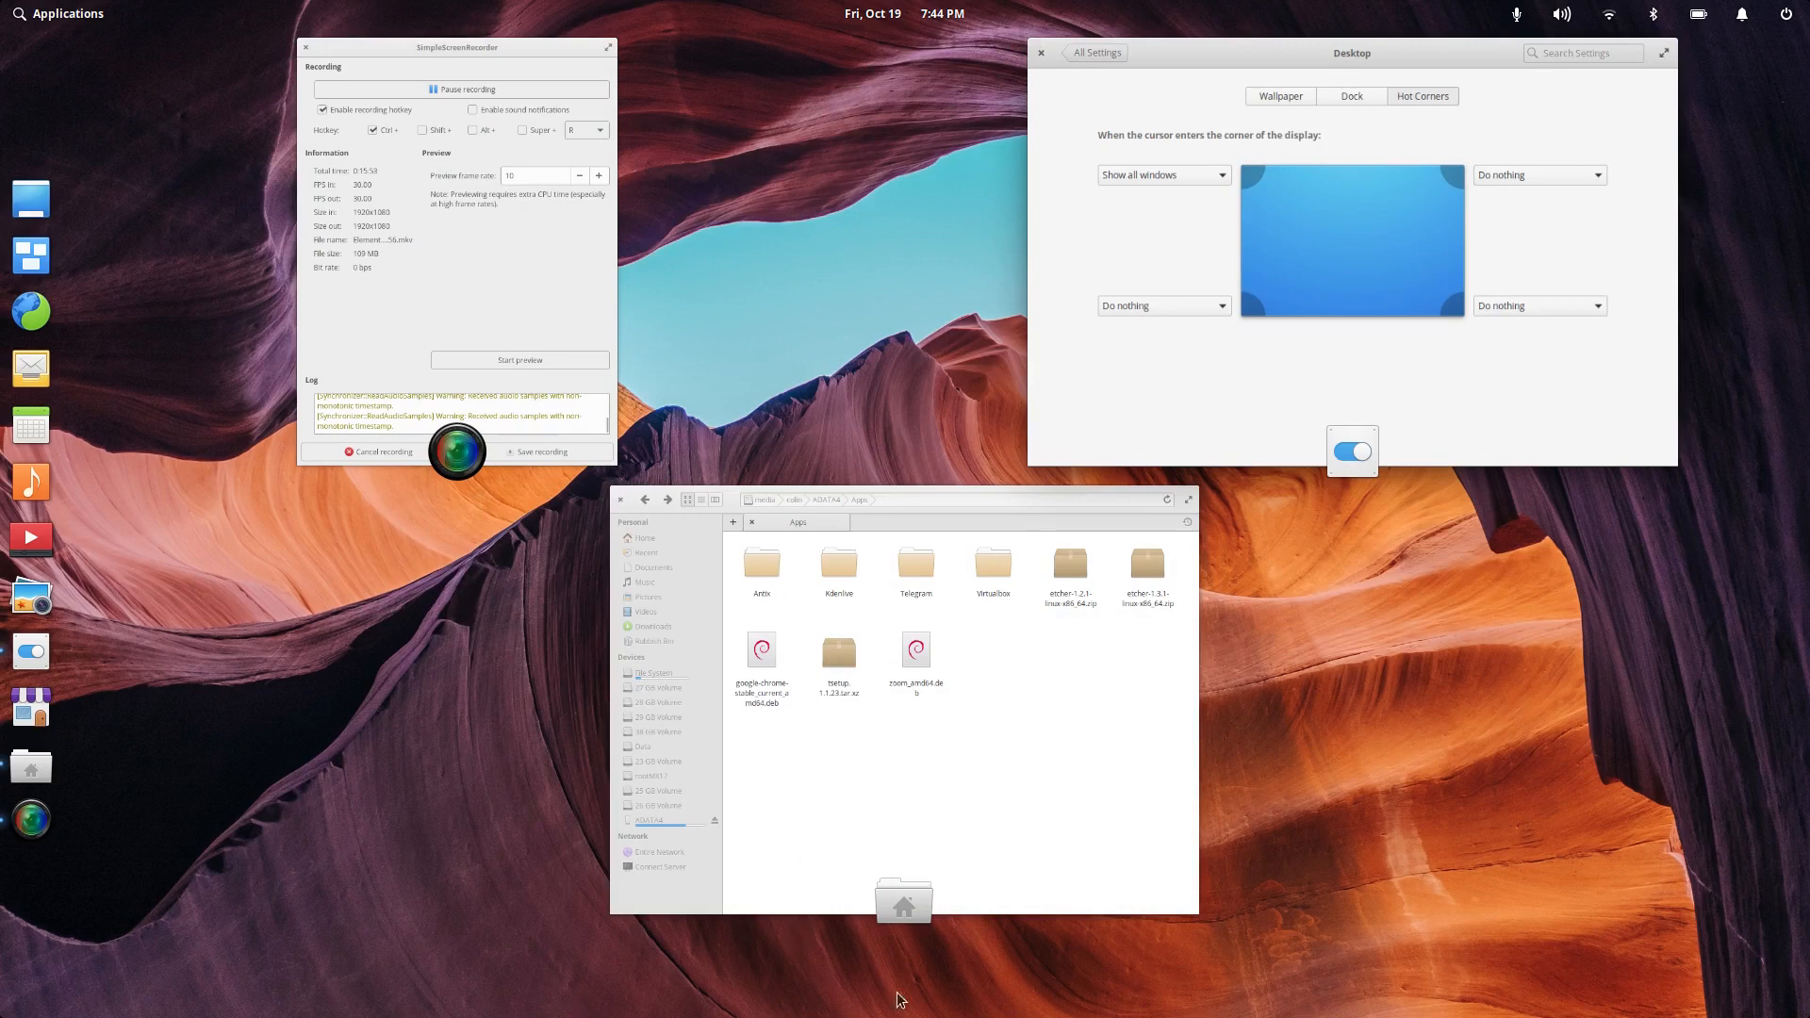
left_click(88, 102)
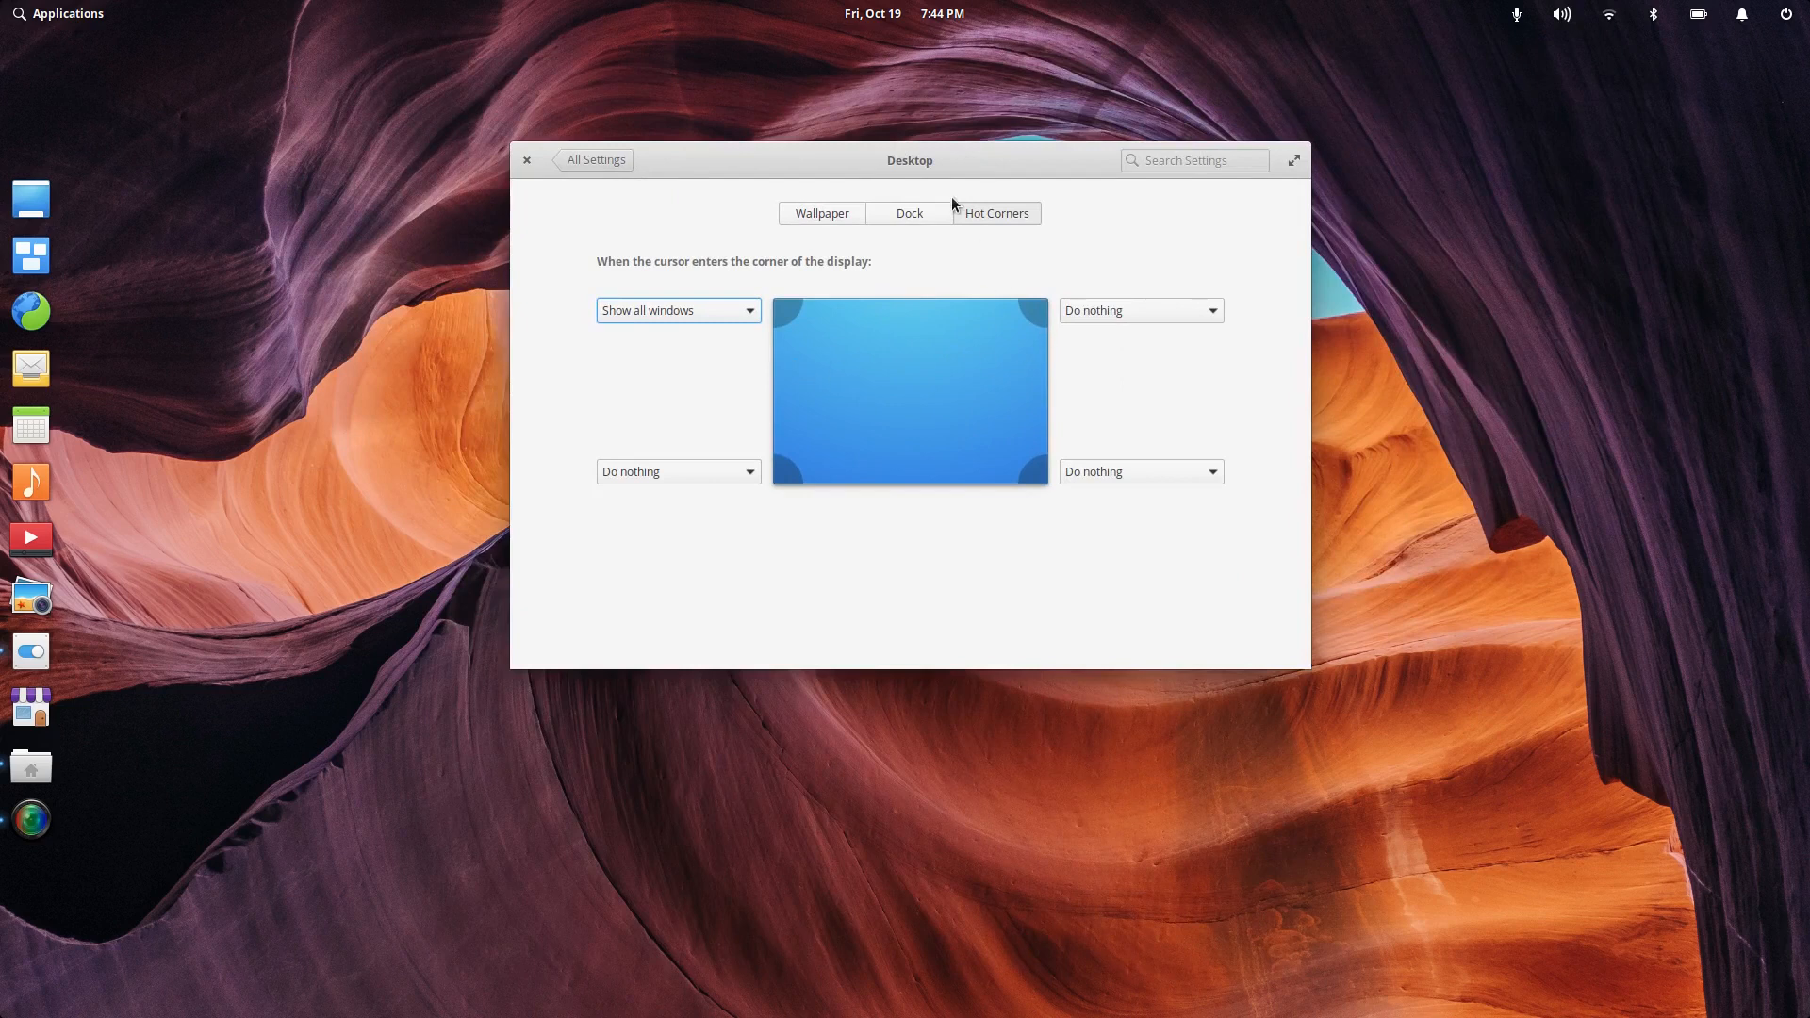
Step: Set the display's top-left hot corner to Multitasking View and move the Desktop settings window onto the first workspace
left_click(637, 322)
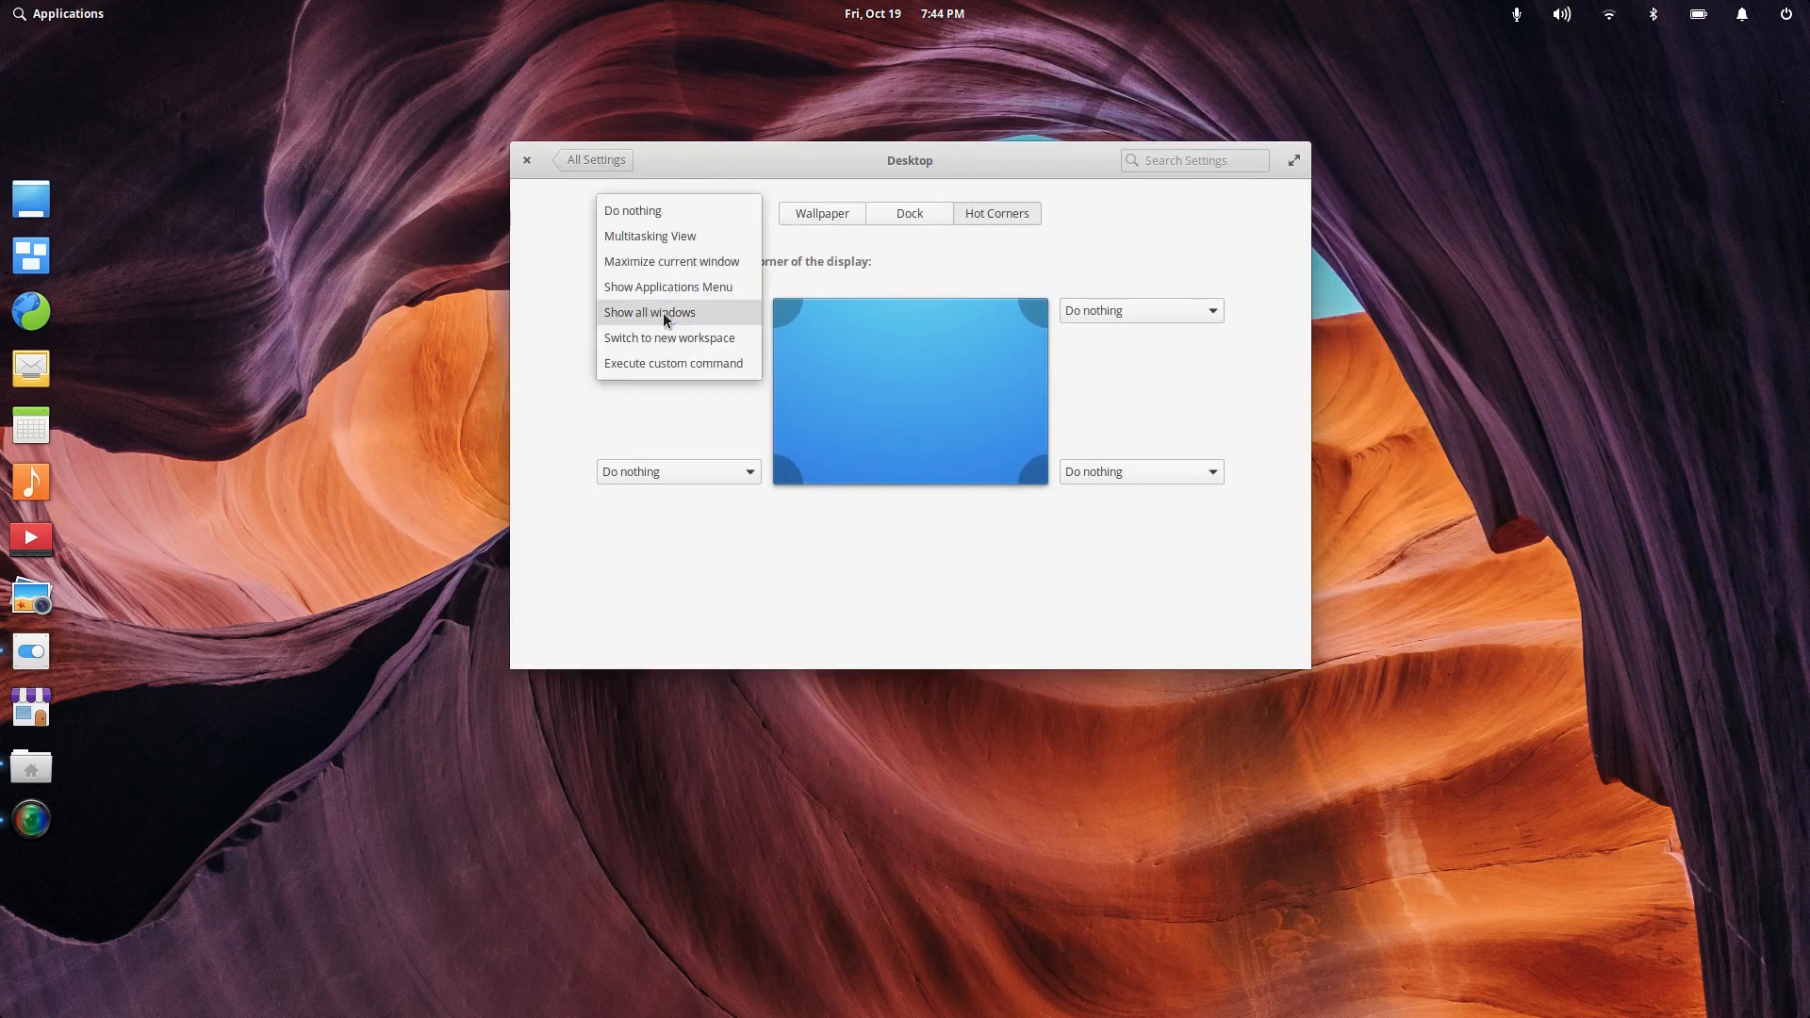
left_click(648, 240)
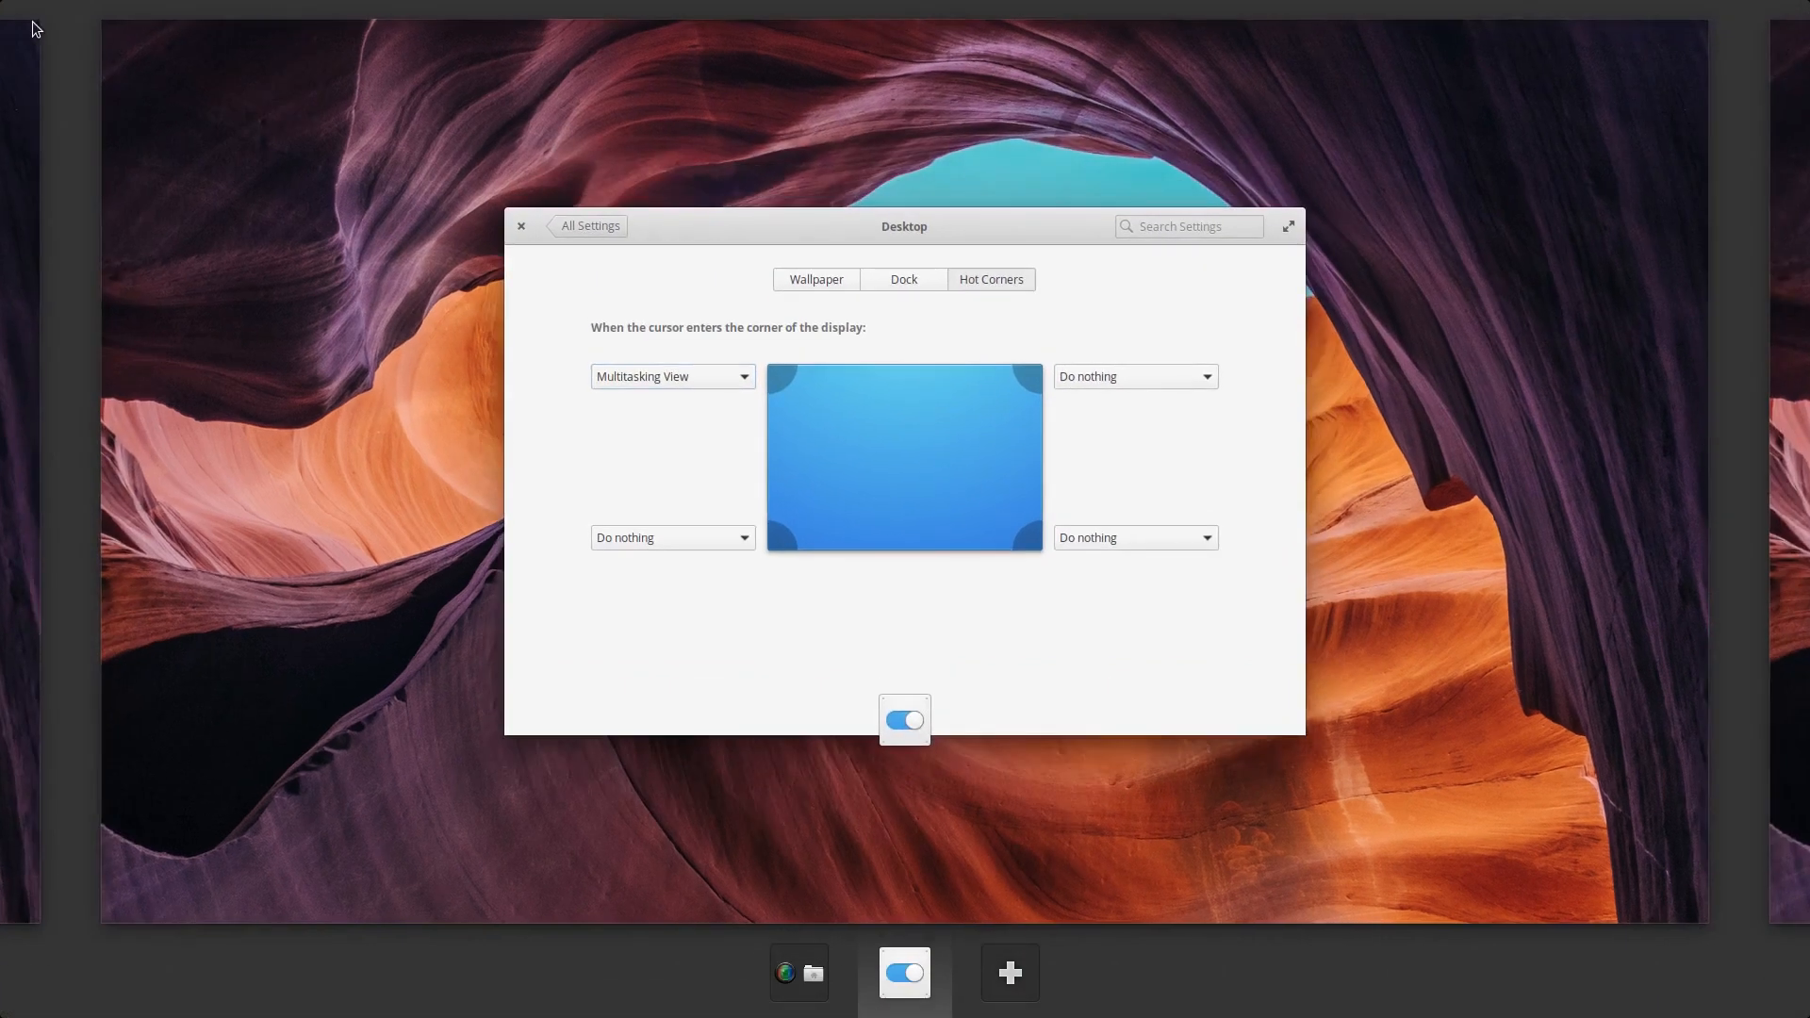
left_click_drag(716, 223, 973, 209)
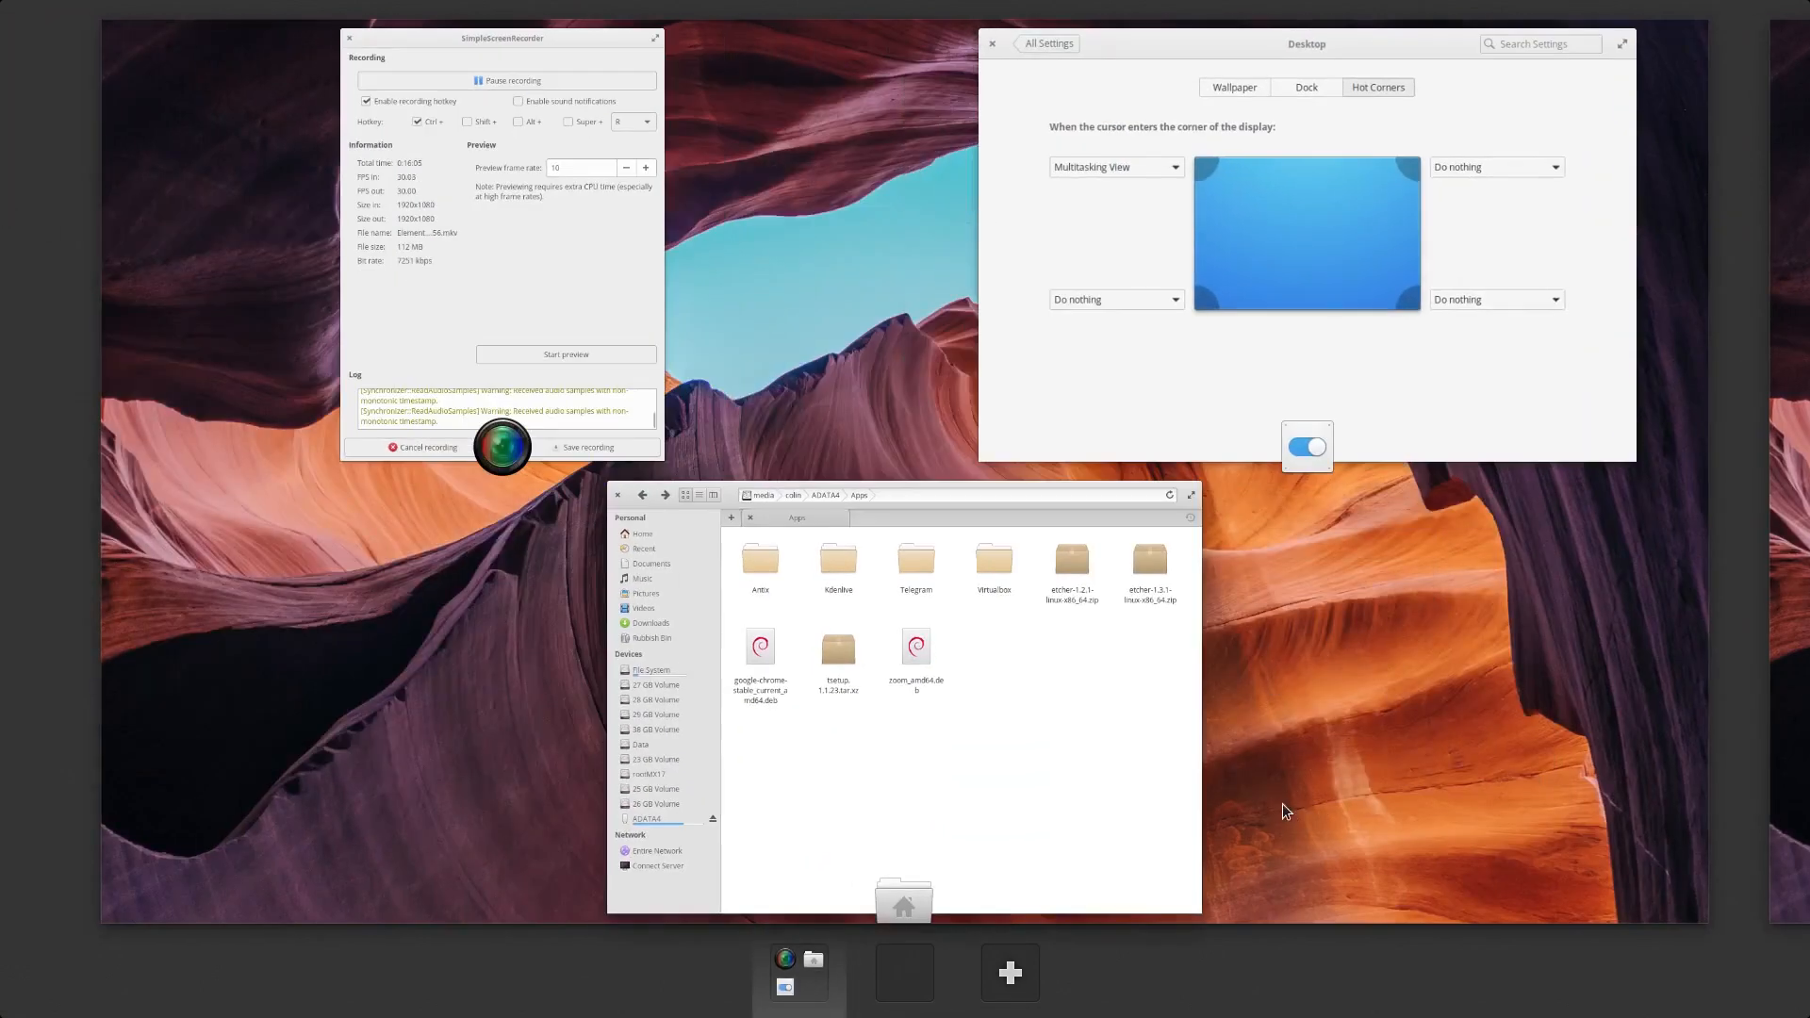
left_click(888, 477)
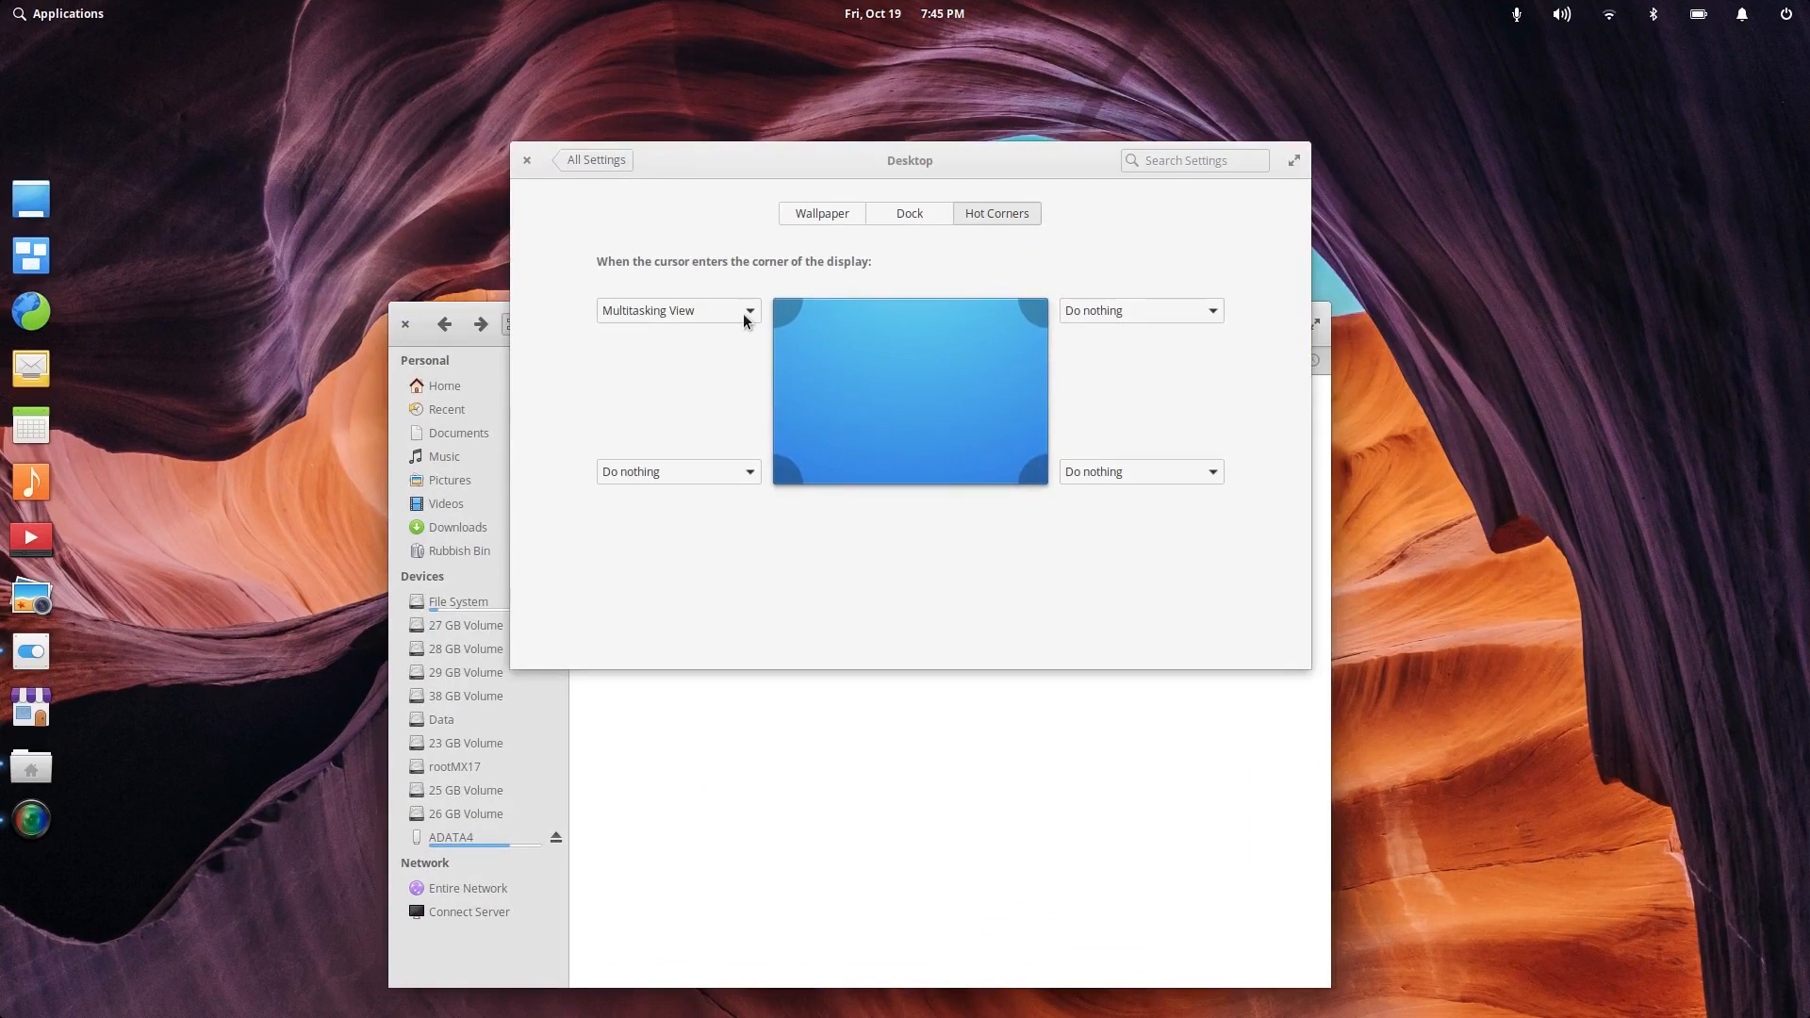
left_click(36, 256)
mouse_move(0, 0)
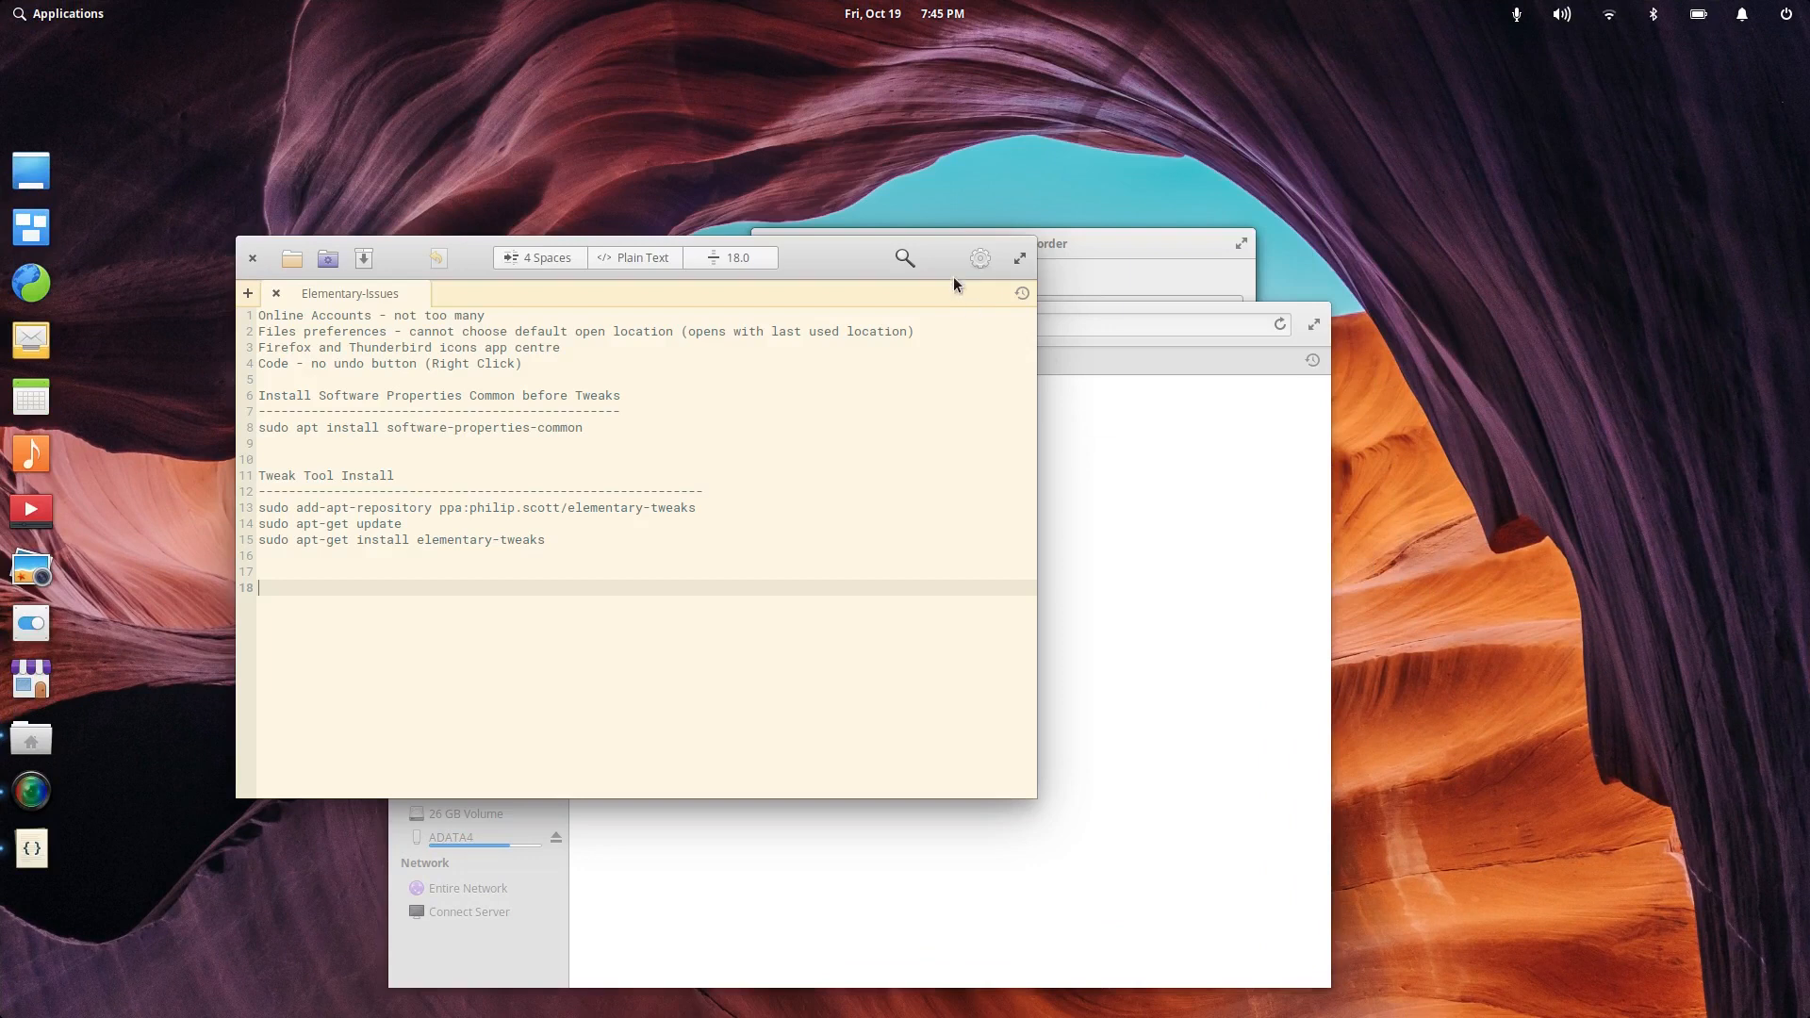
Step: Look through Code's Behavior, Interface and Extensions preferences and close the editor
left_click(979, 261)
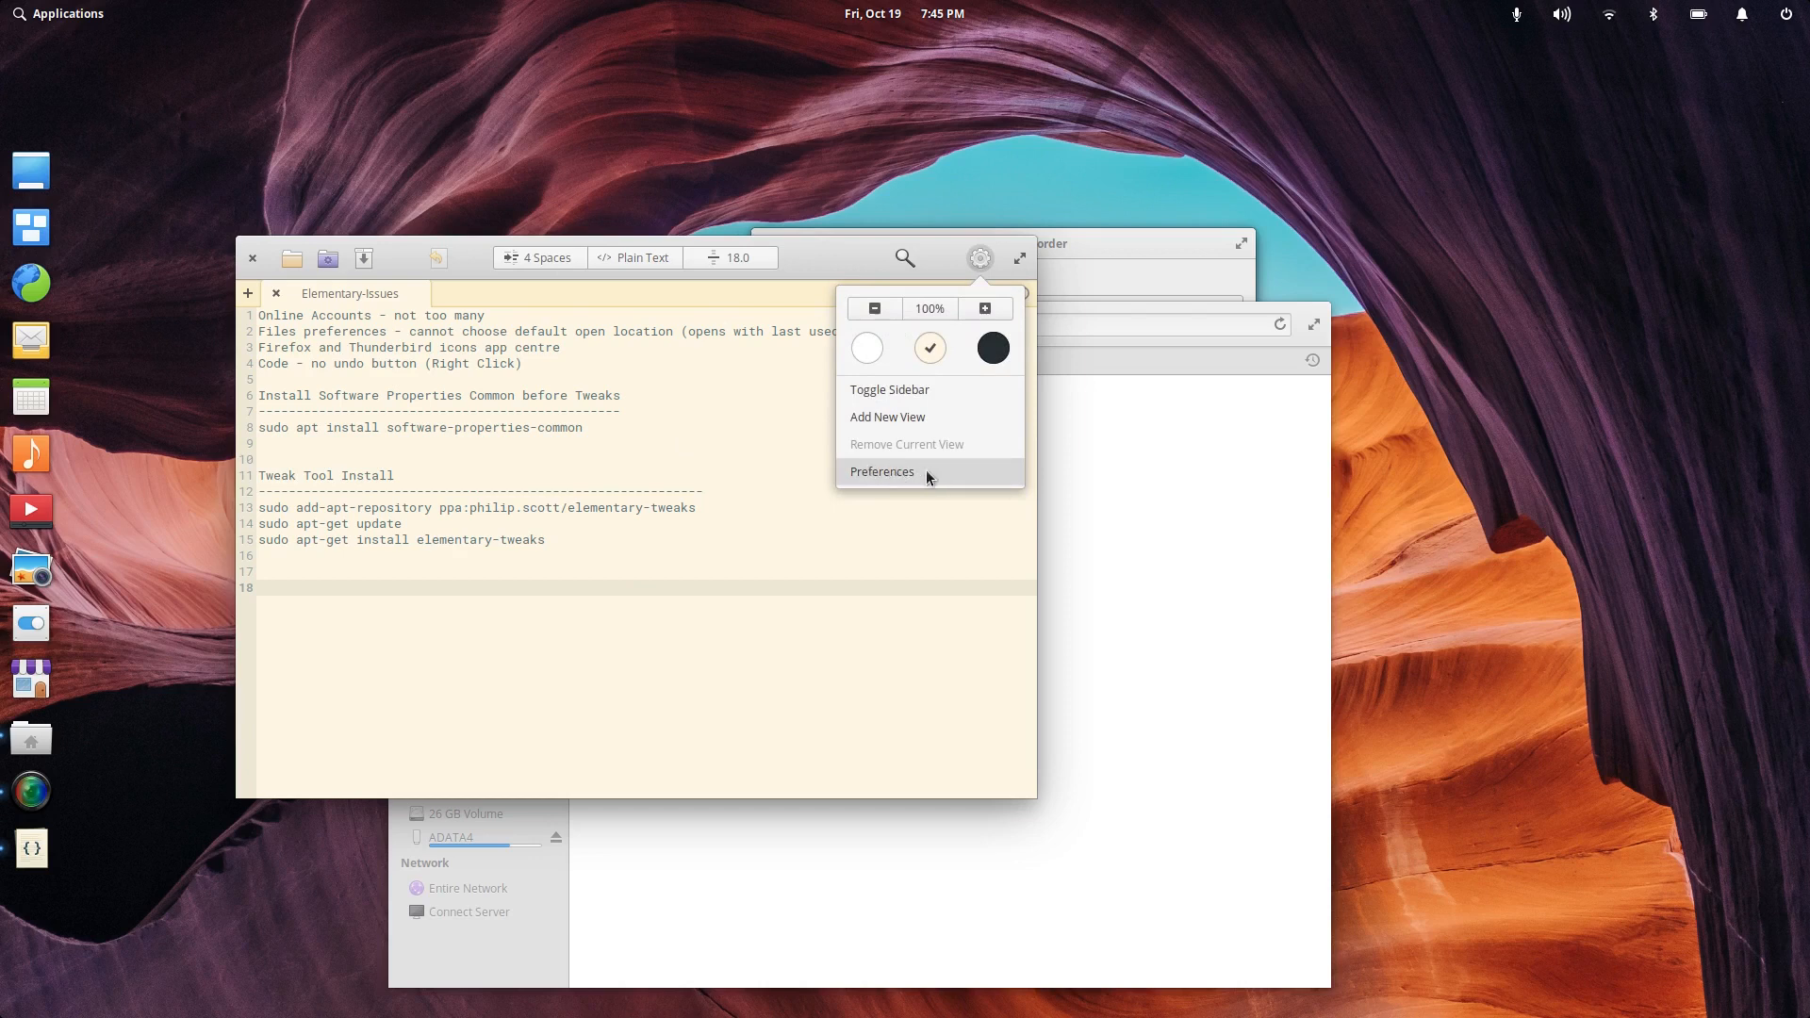
left_click(890, 471)
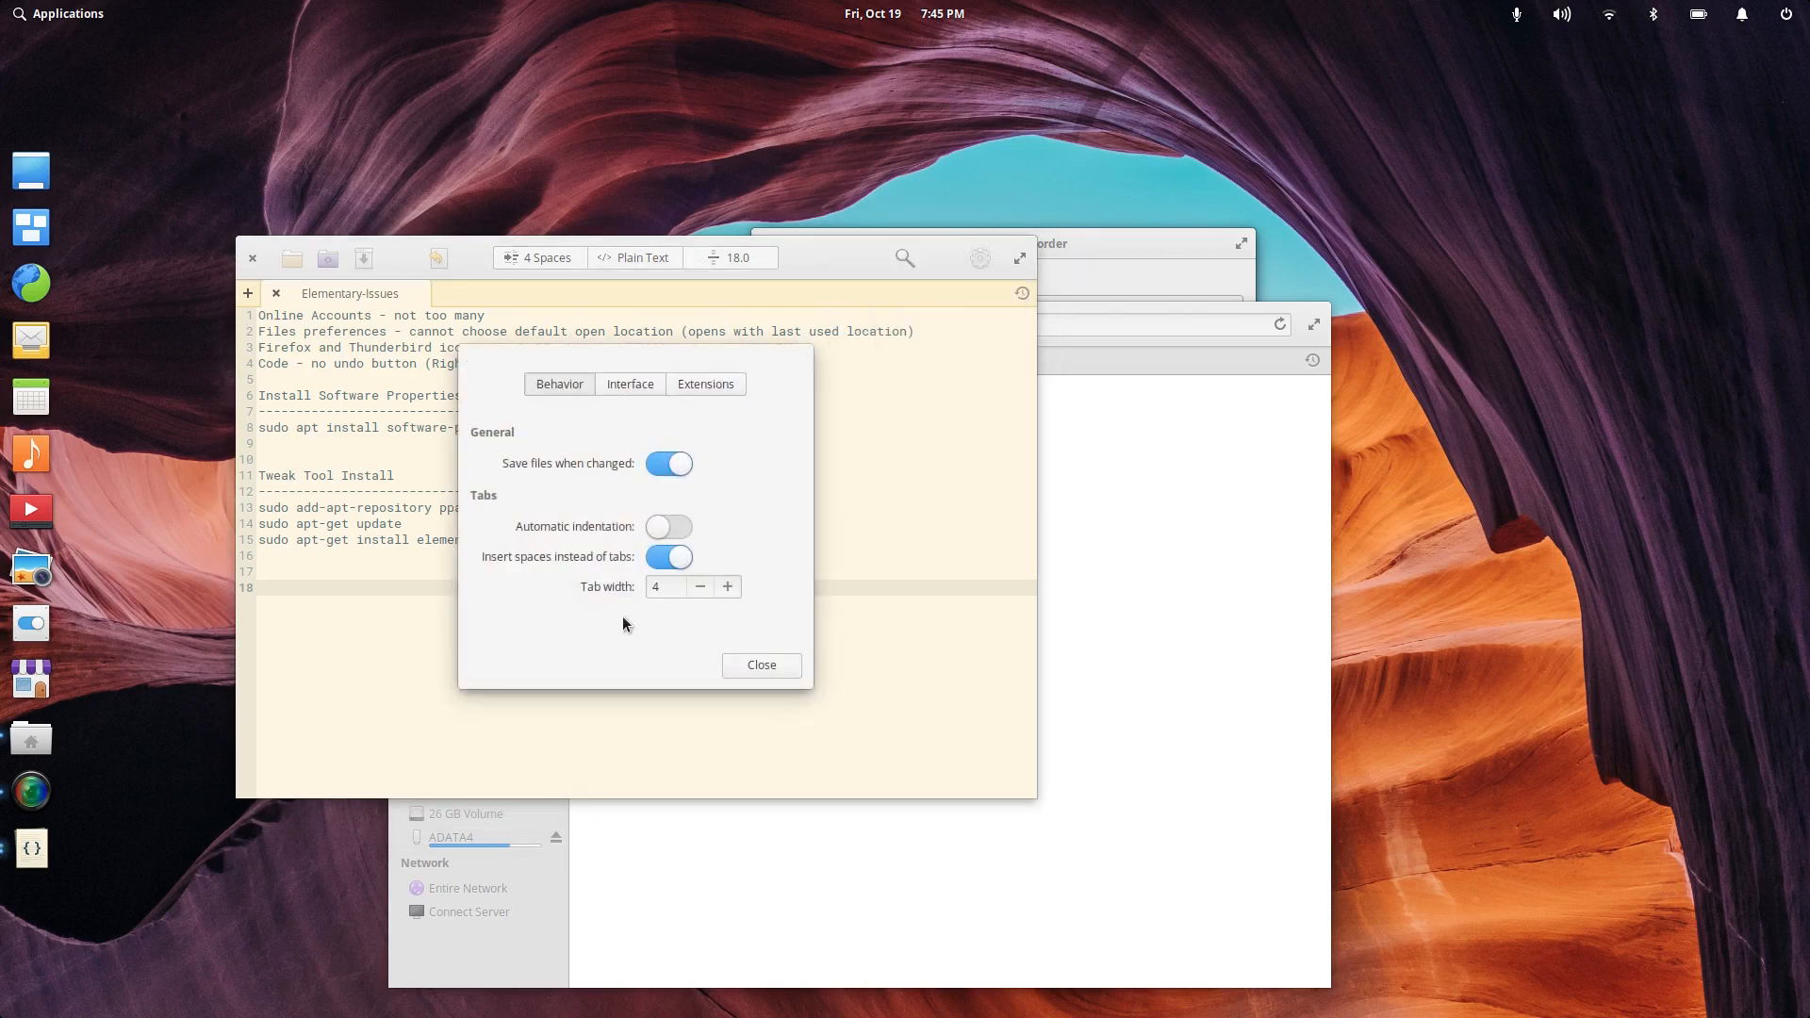
left_click(635, 377)
left_click(710, 385)
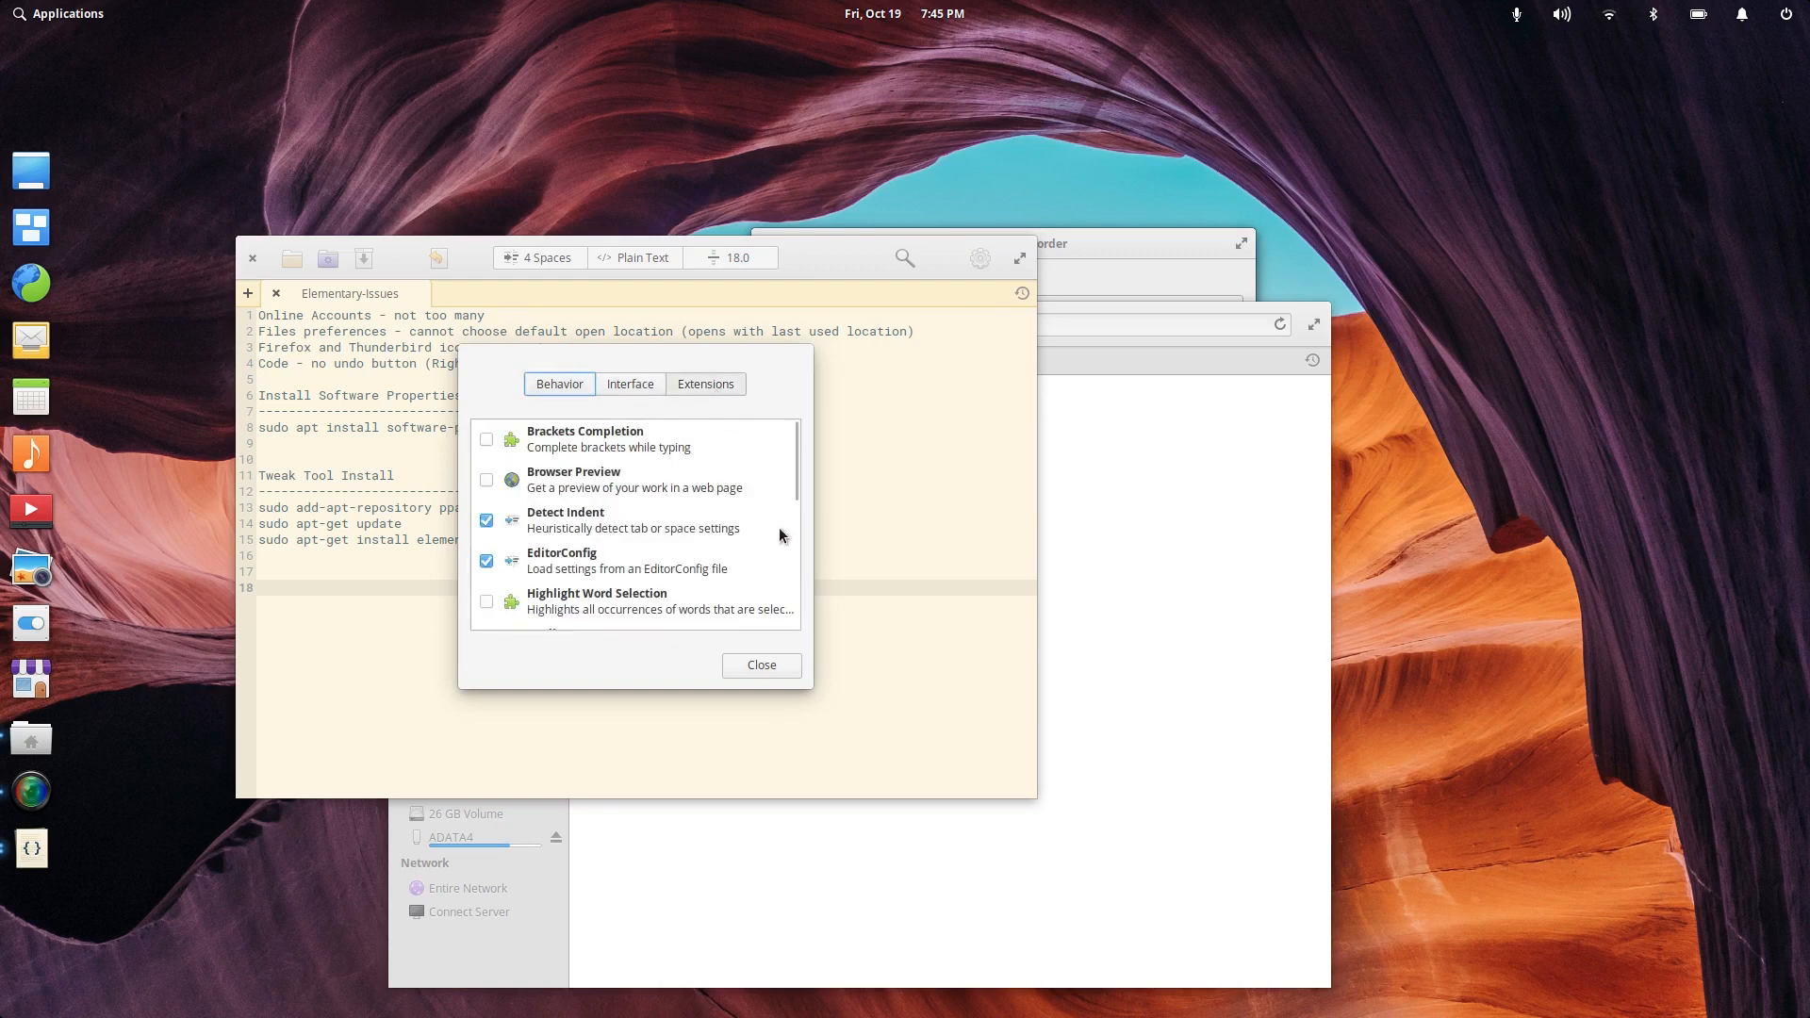
left_click(760, 665)
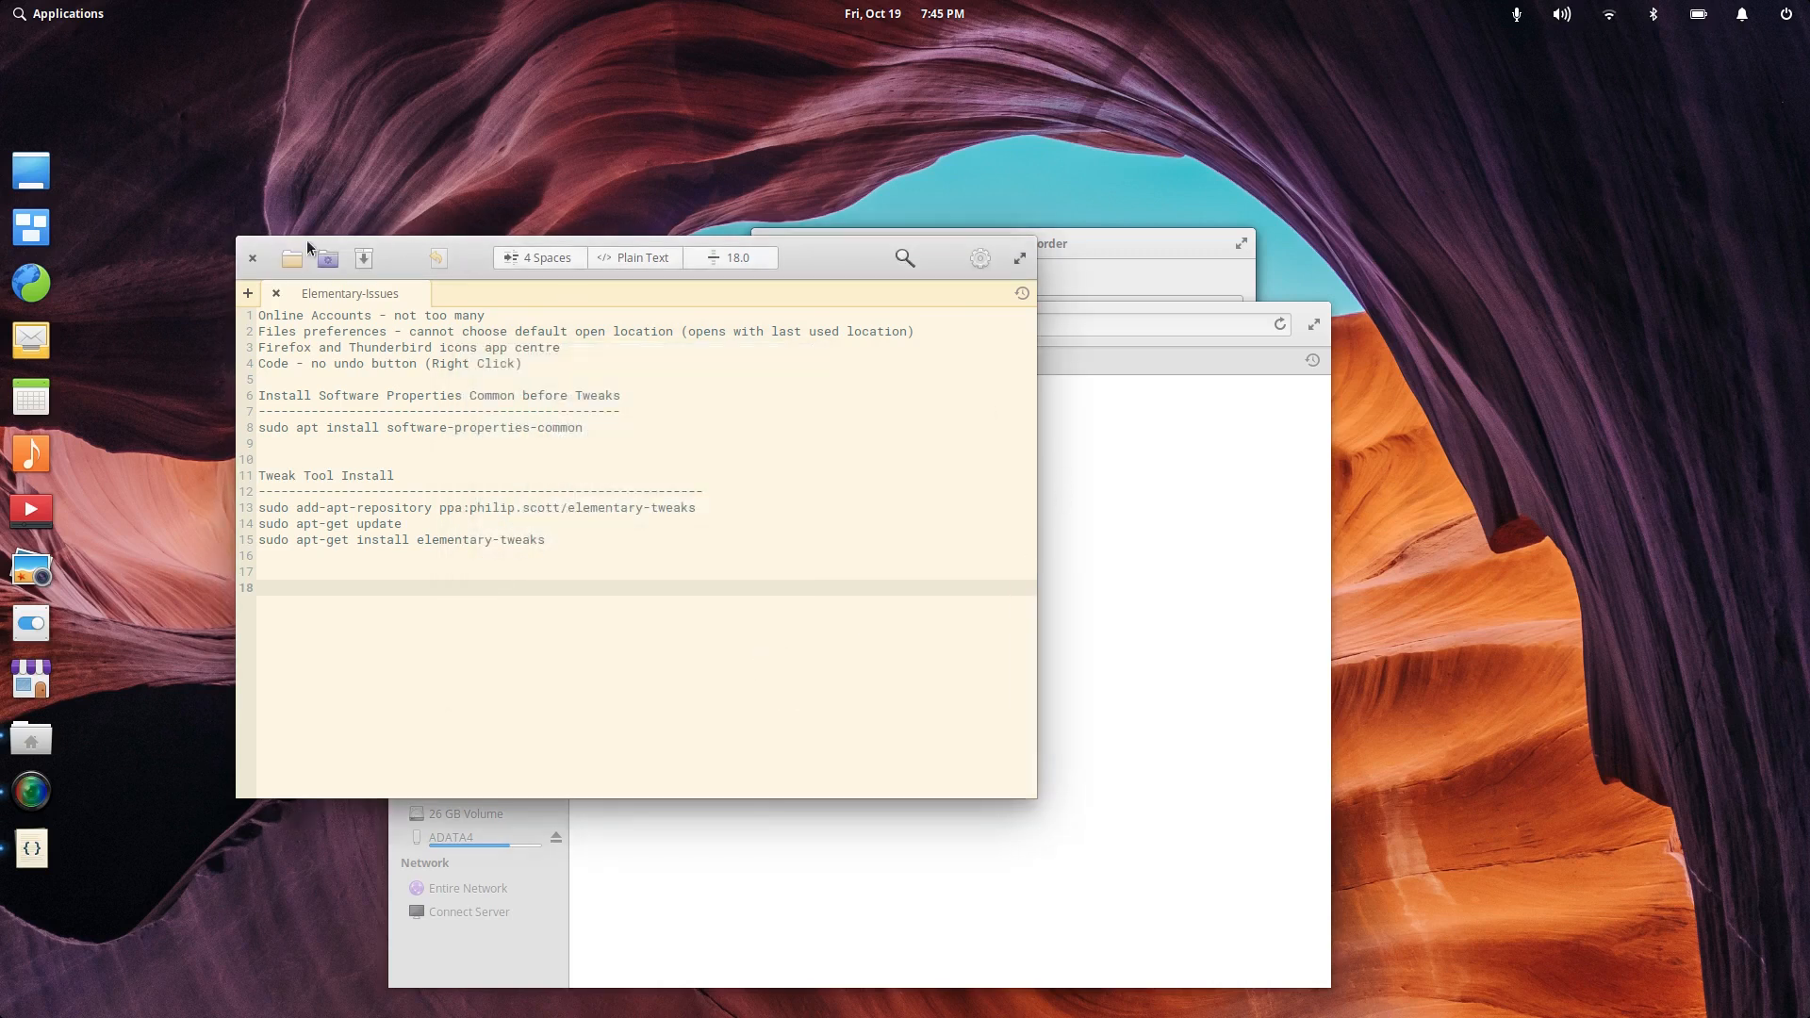
left_click(251, 259)
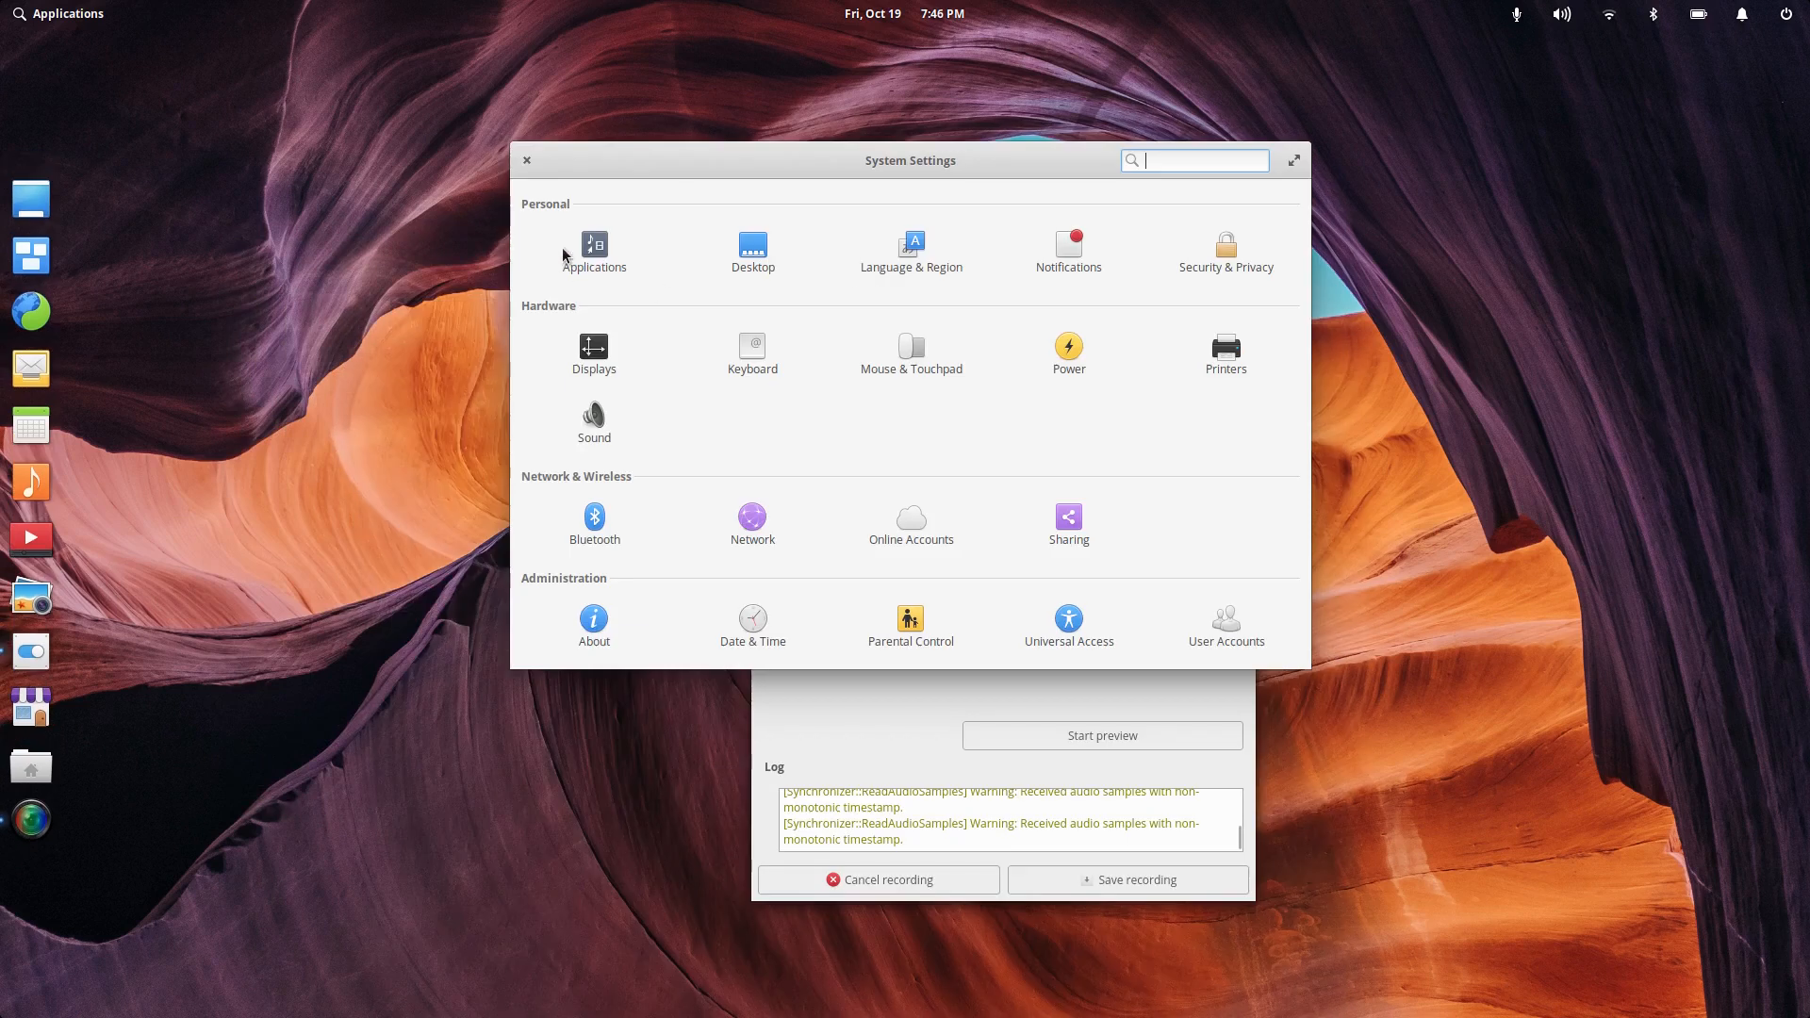
Step: Open the Applications settings and browse the apps that can be added to the Startup list
left_click(562, 255)
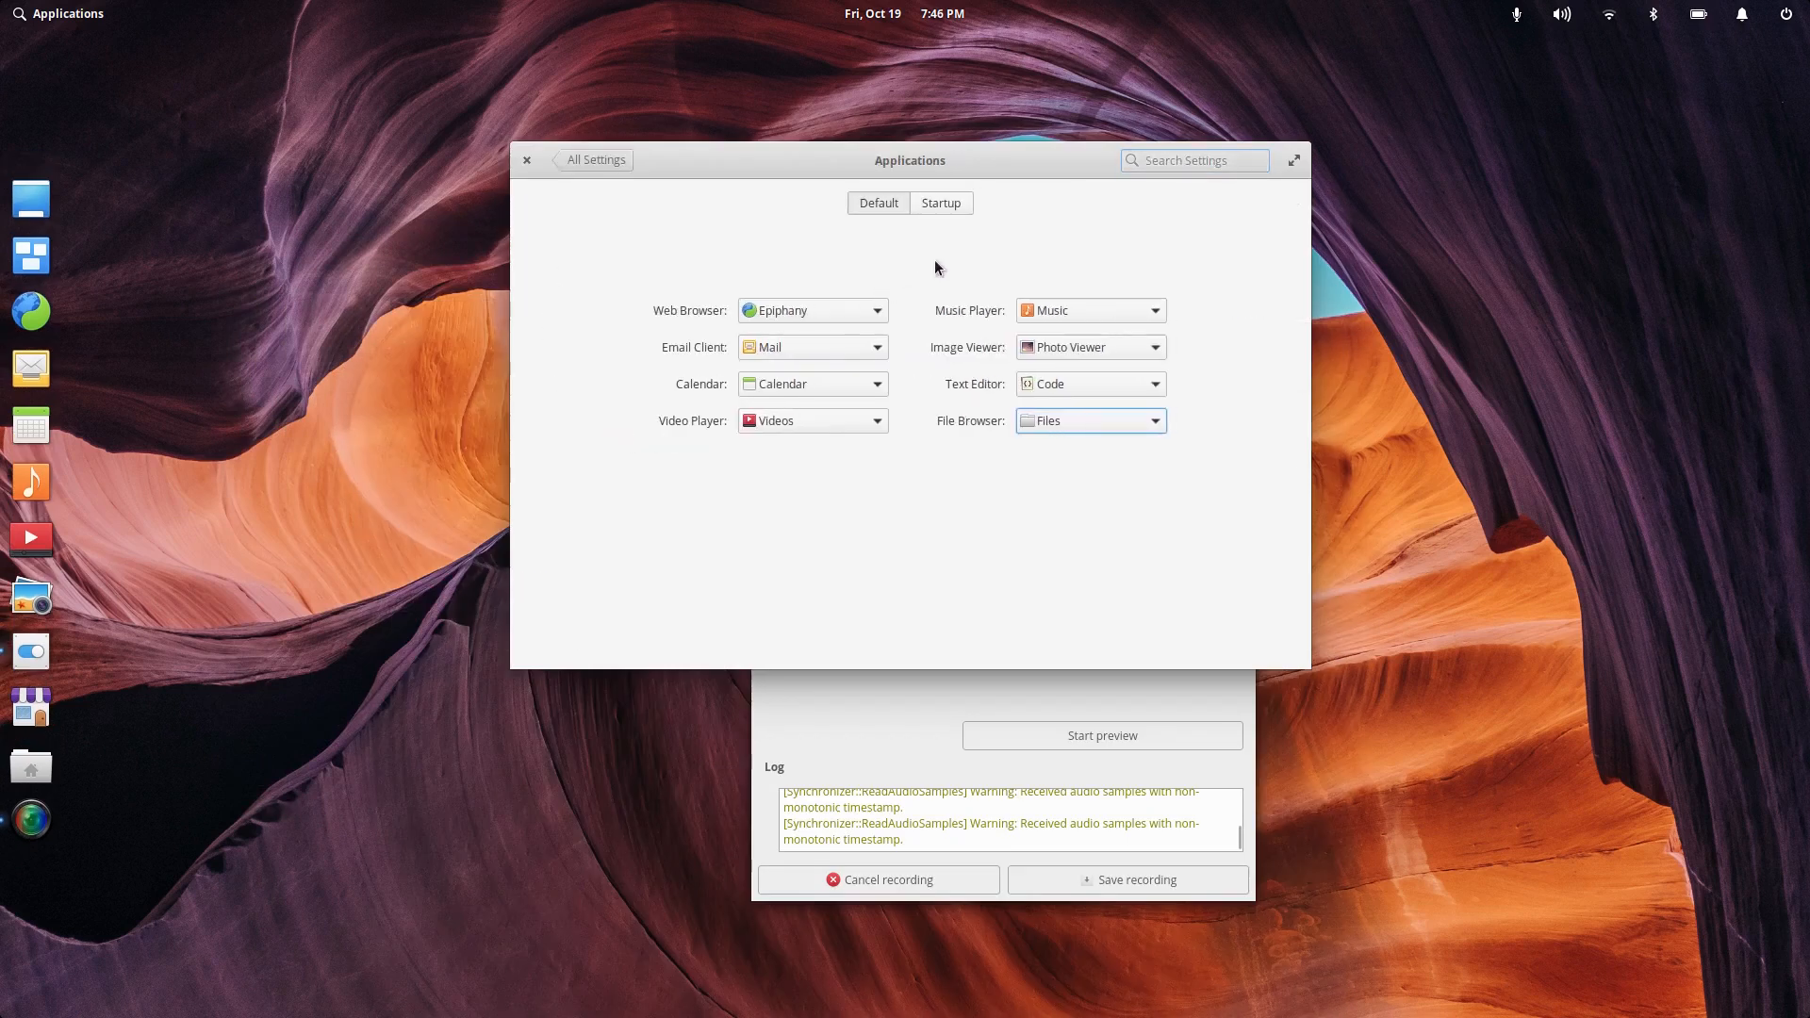
left_click(941, 205)
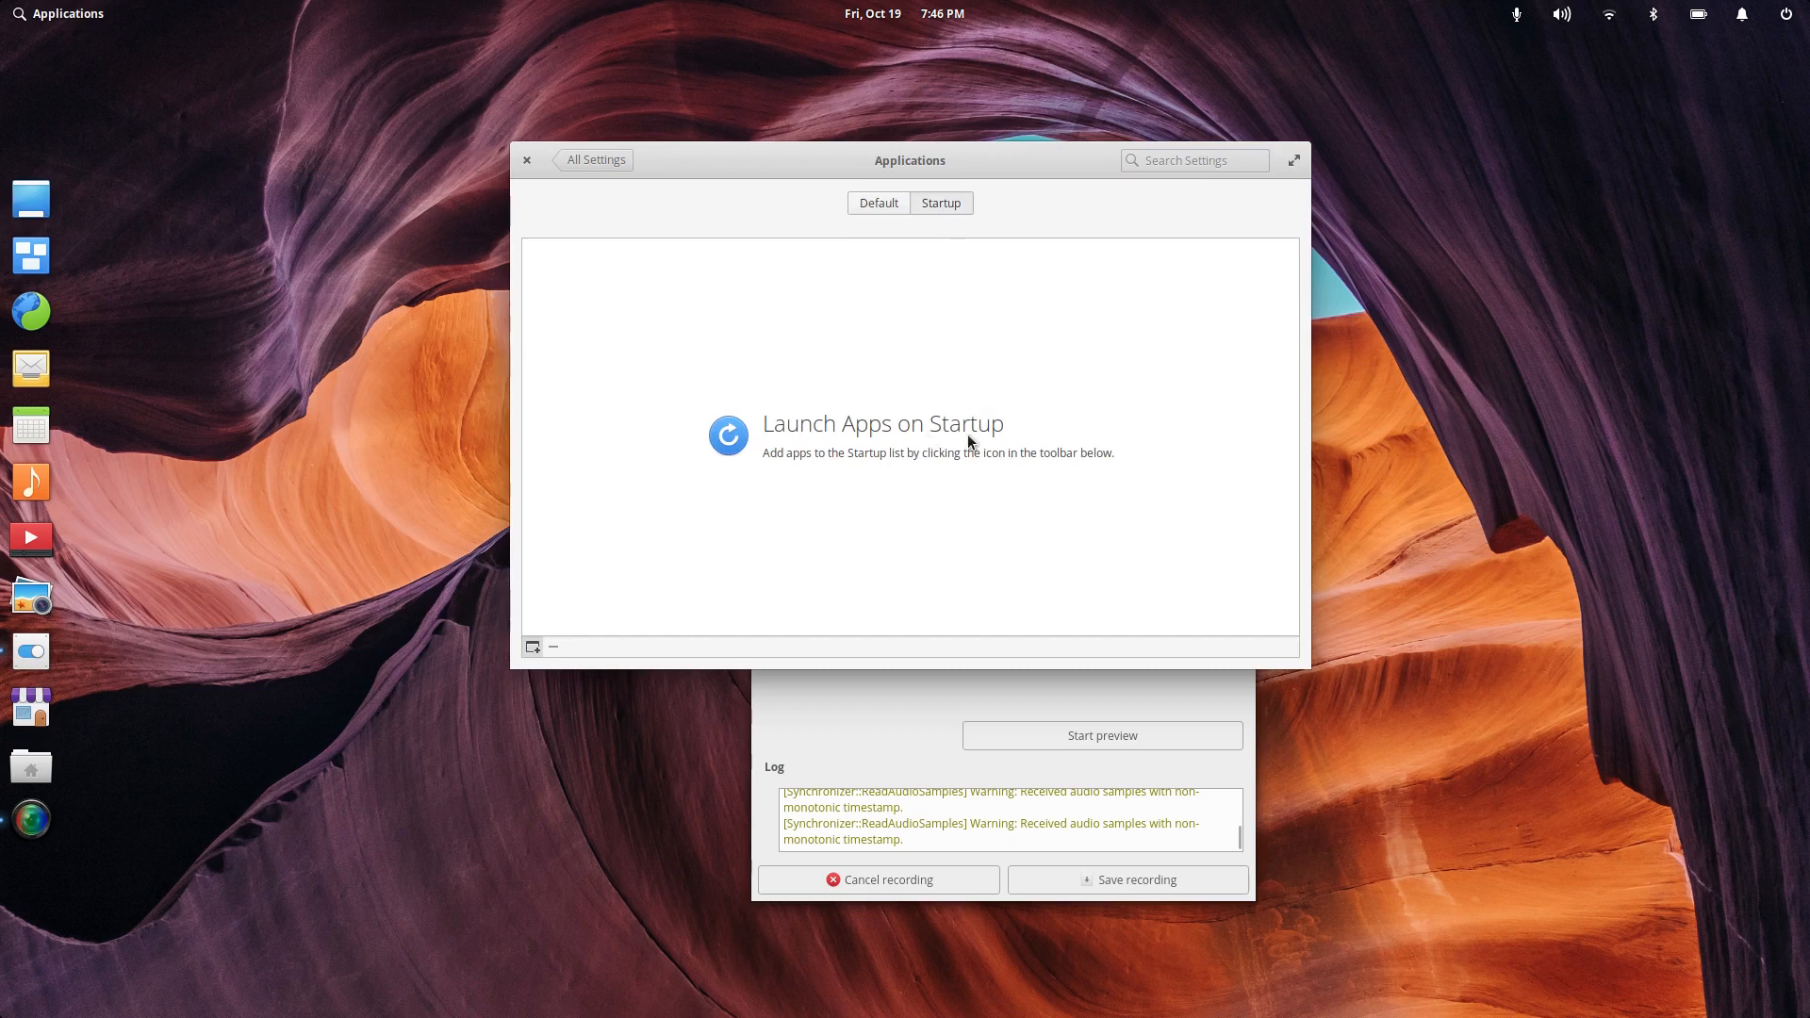
left_click(532, 646)
left_click(532, 645)
left_click(534, 647)
scroll(616, 512, "down", 6)
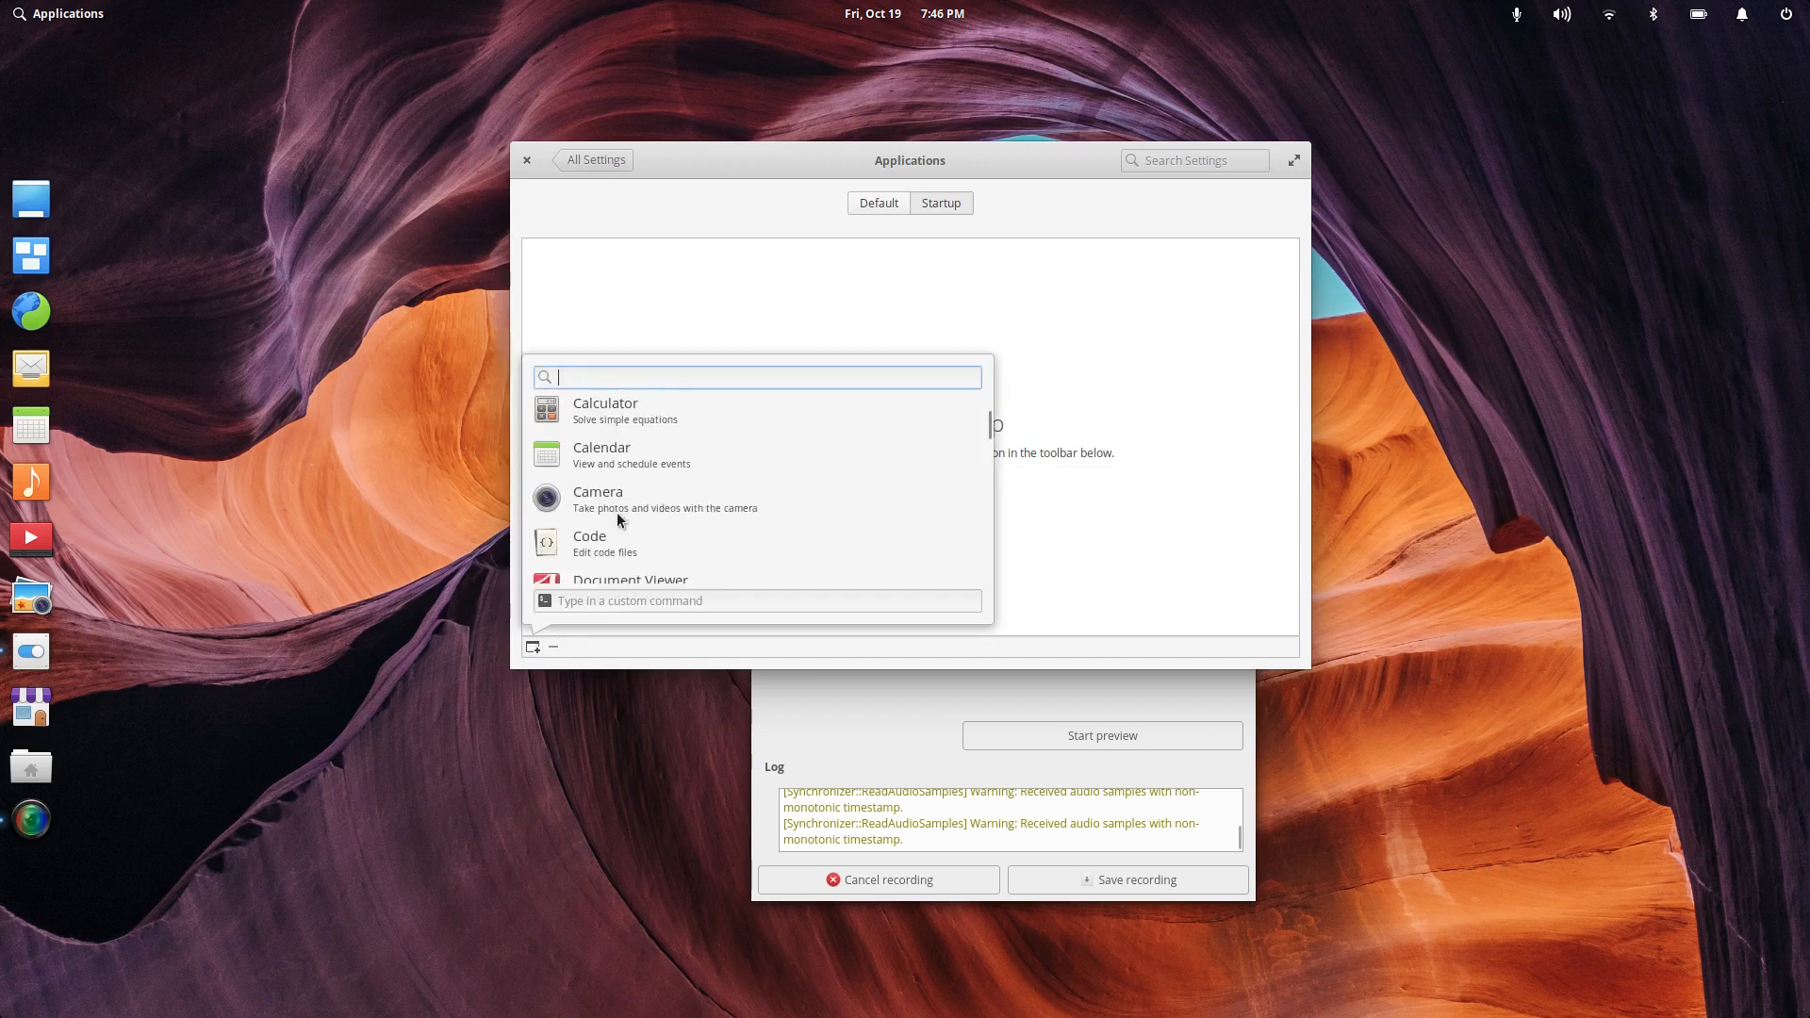
scroll(620, 521, "down", 3)
left_click(533, 647)
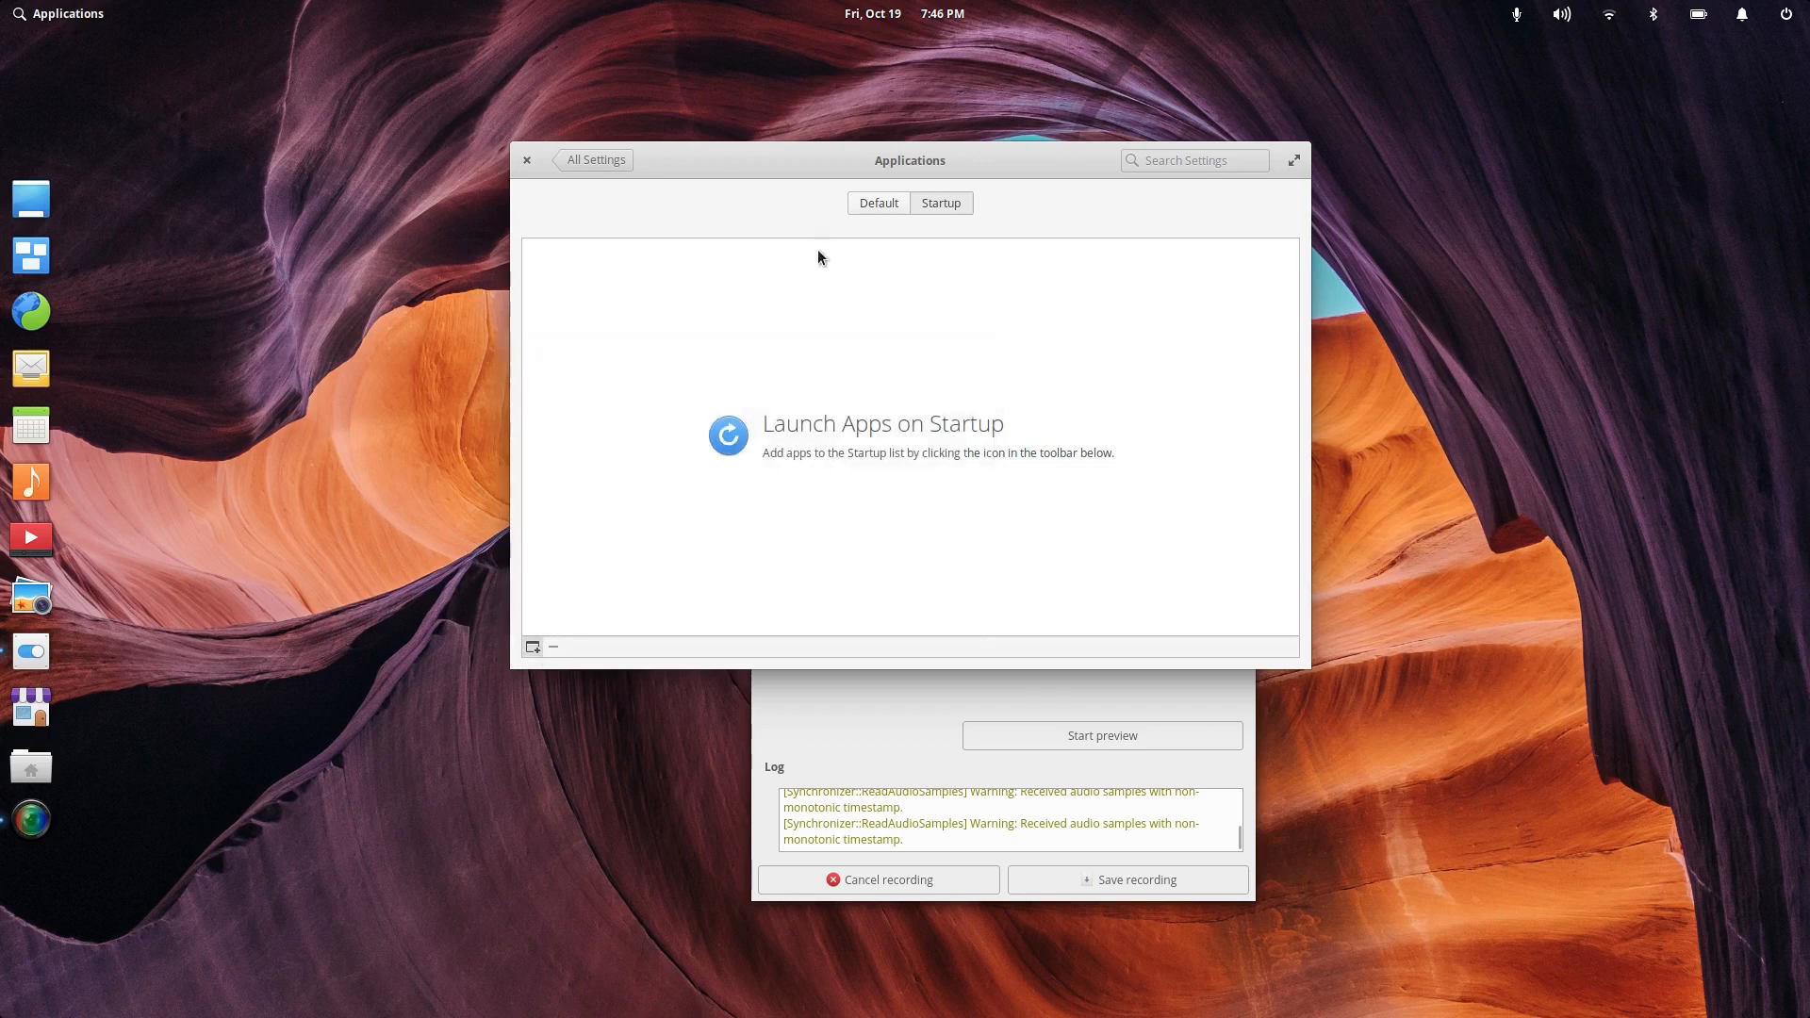
Step: View the available default web browsers in the Applications settings and return to all settings
left_click(876, 202)
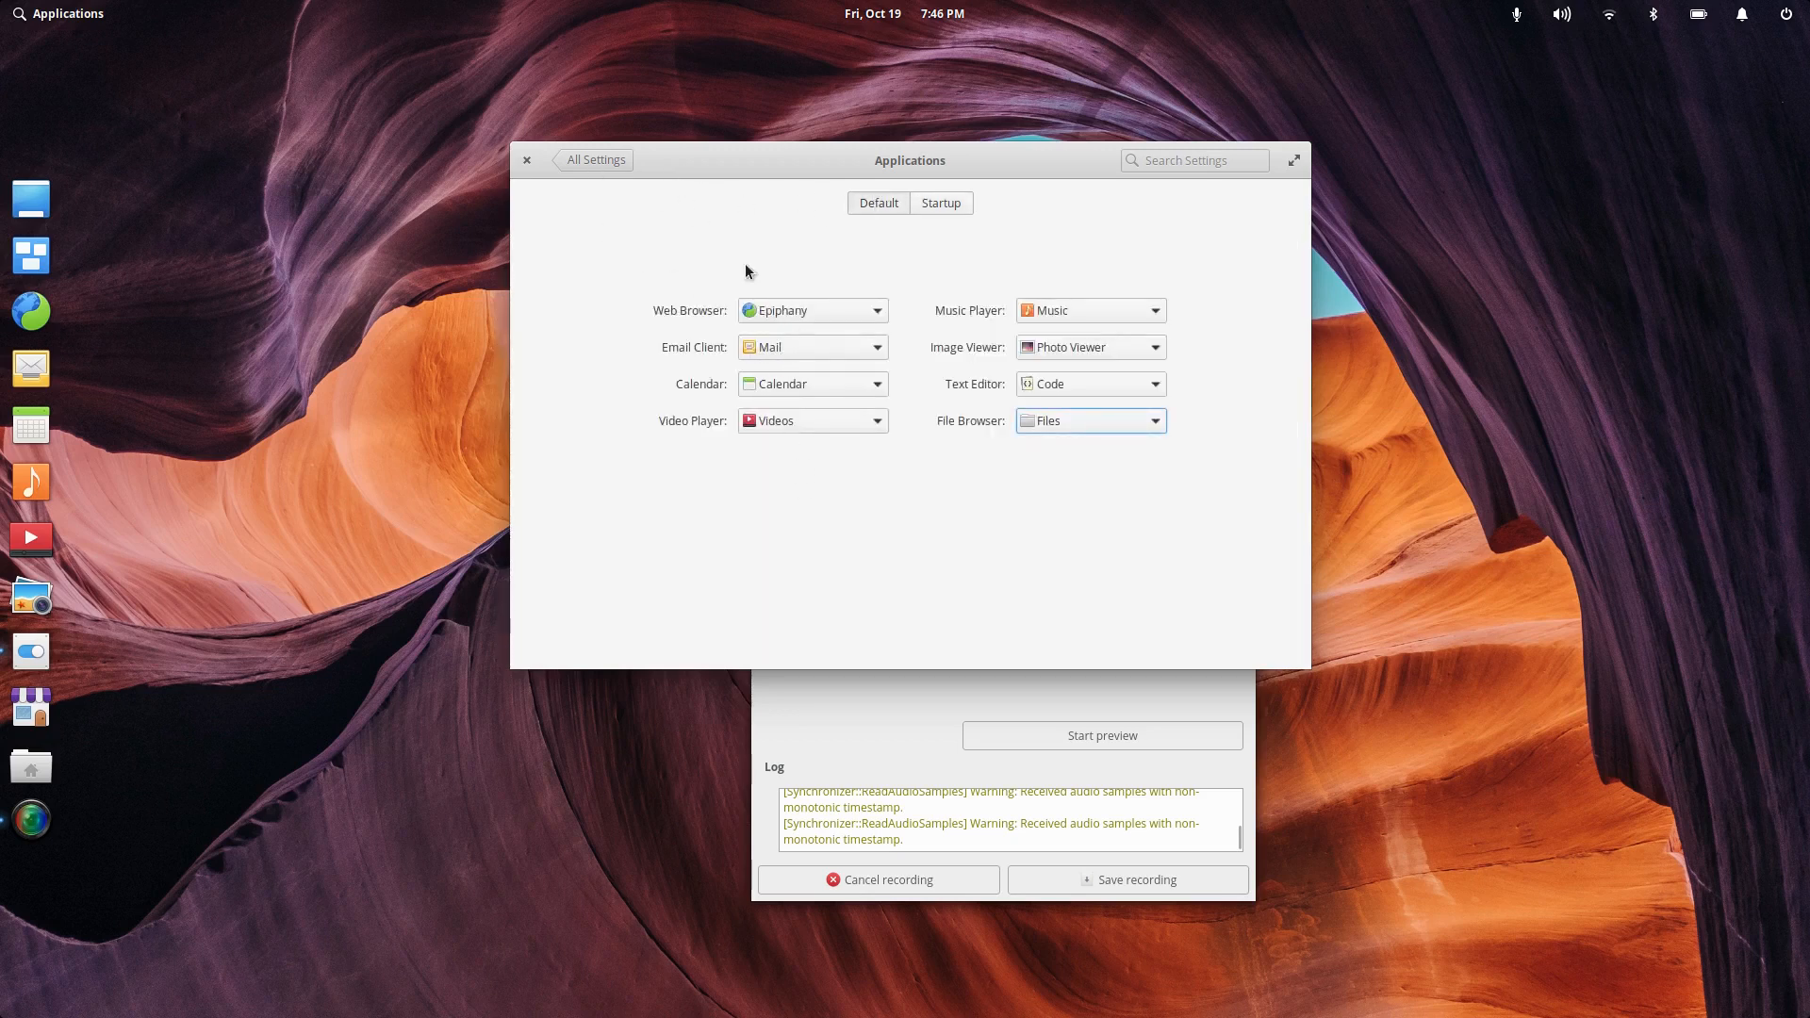
left_click(797, 312)
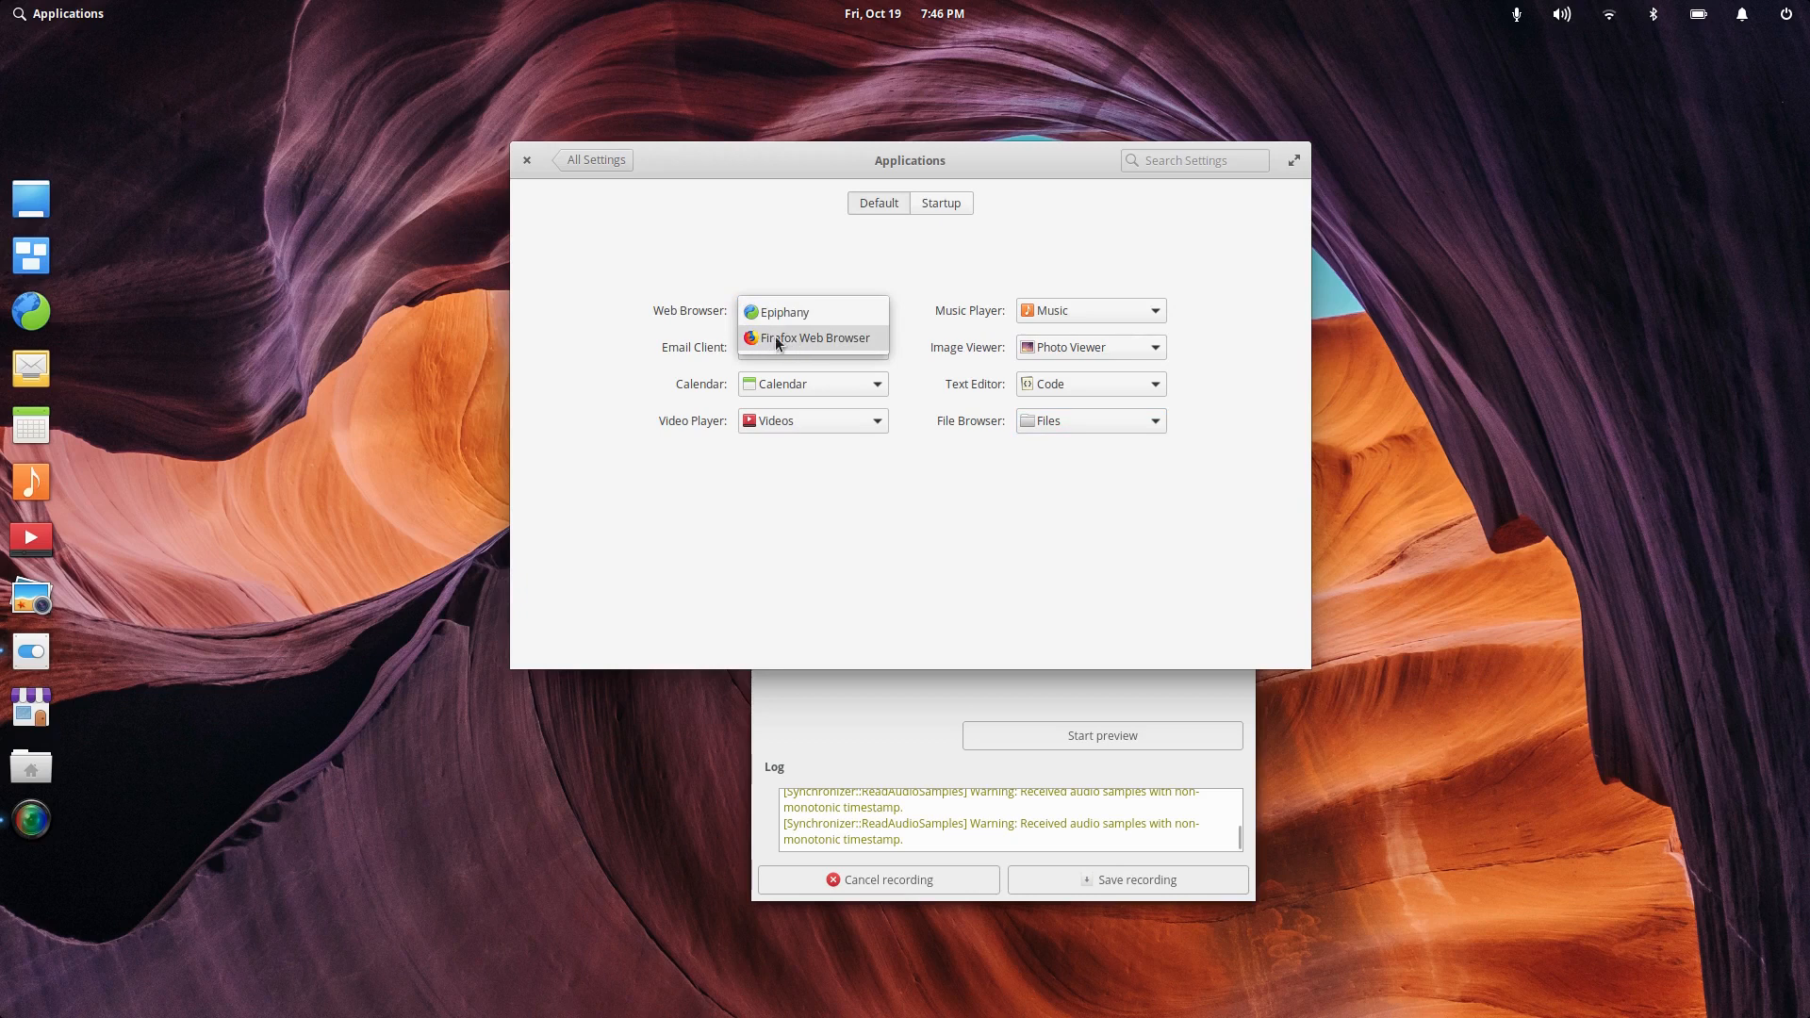
left_click(745, 242)
left_click(565, 169)
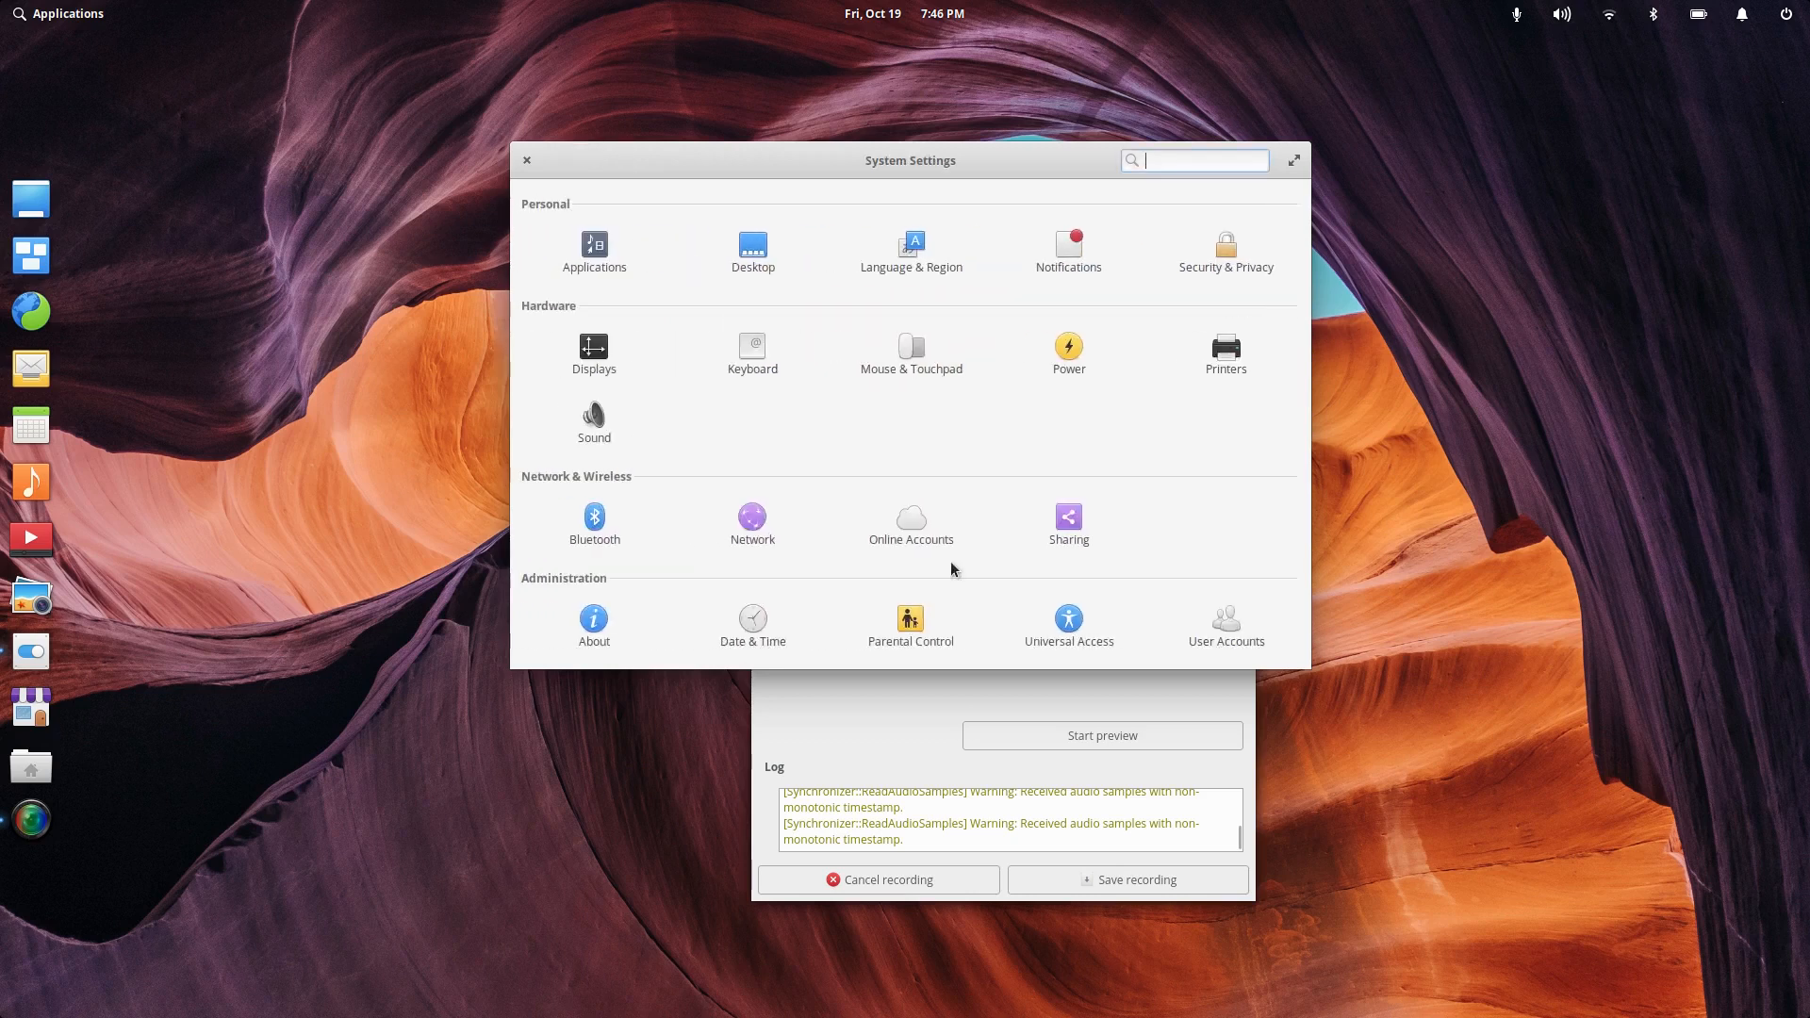
Step: Enable the HP ENVY 4520 series printer and view its Page Setup and Settings & Supplies options
left_click(1226, 358)
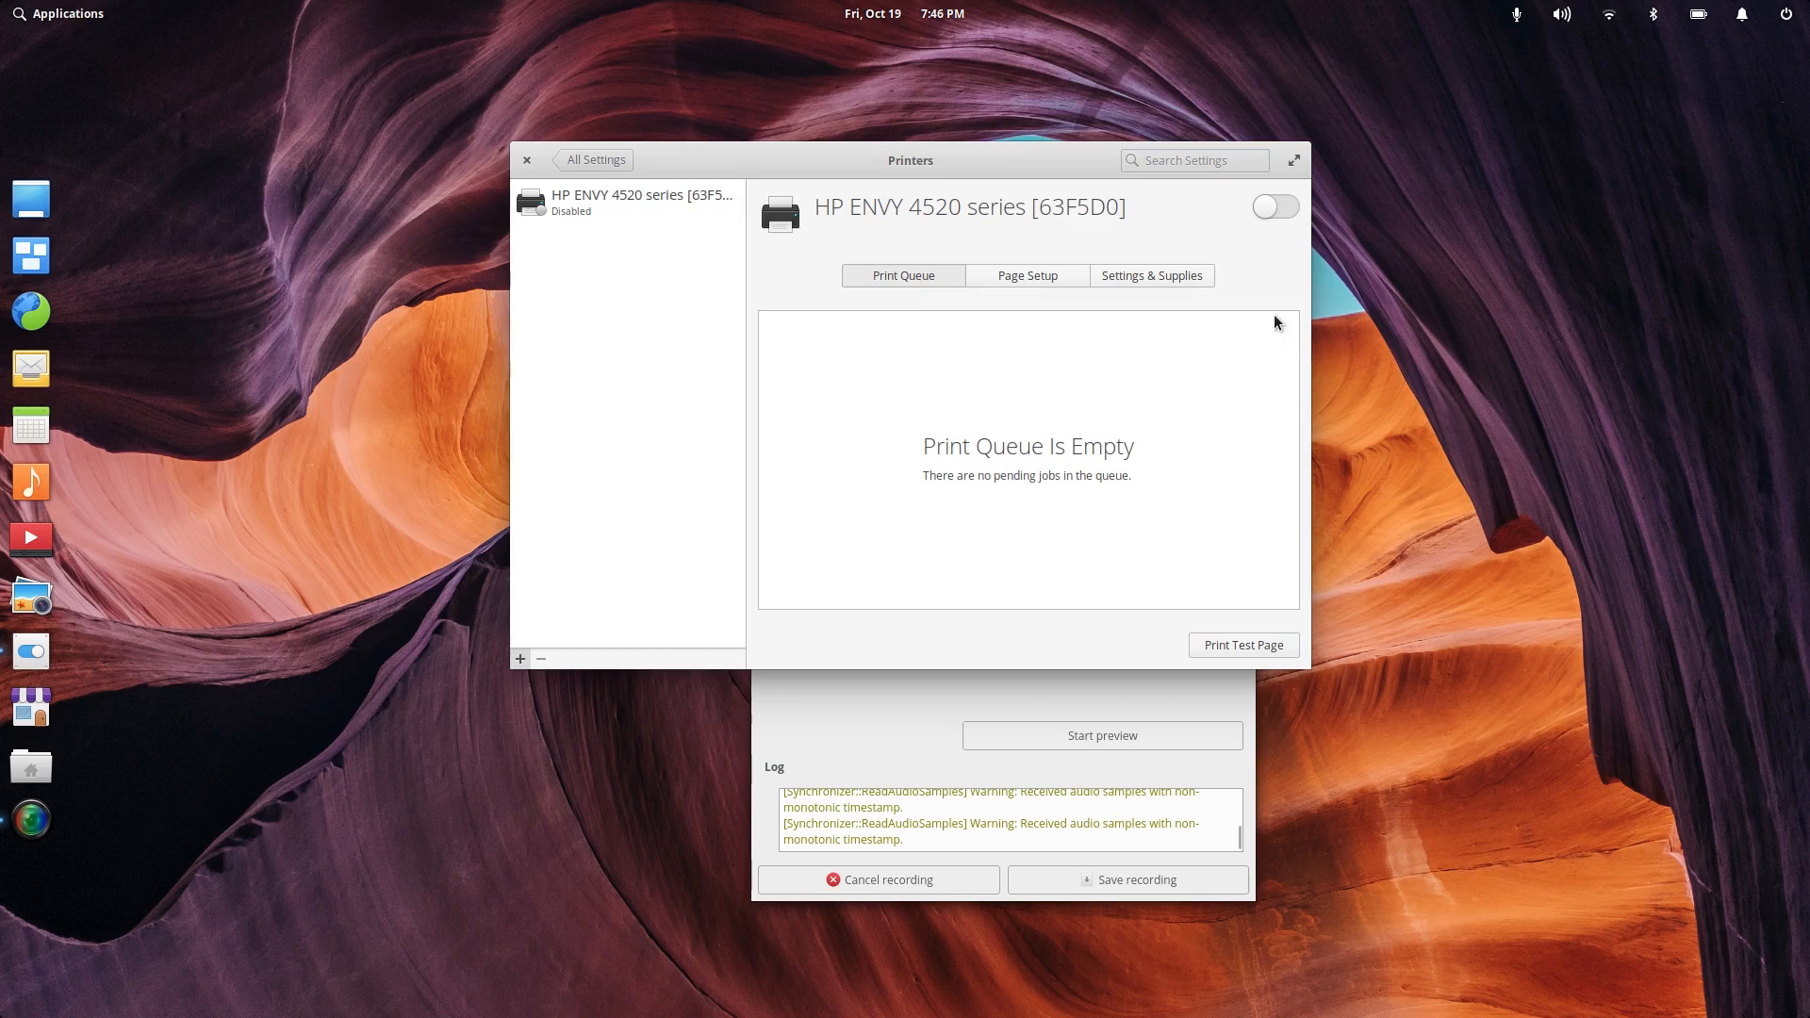
left_click(1286, 205)
left_click(1016, 280)
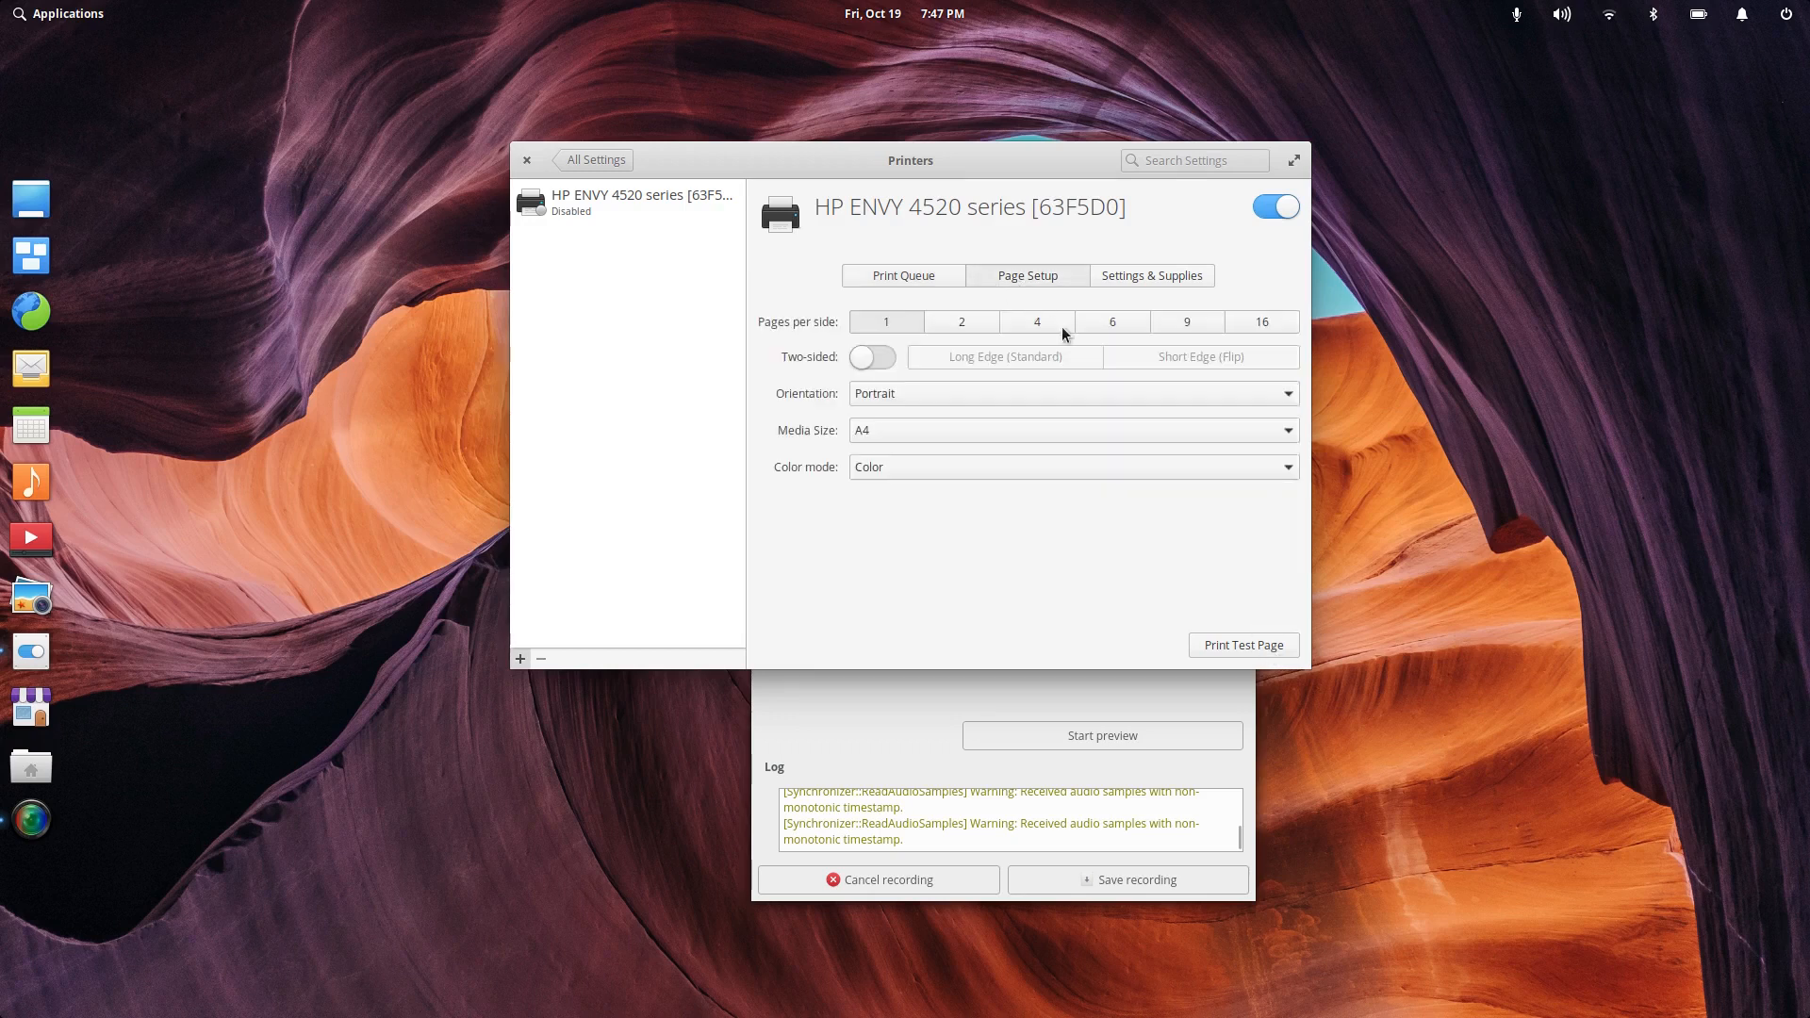
left_click(1152, 277)
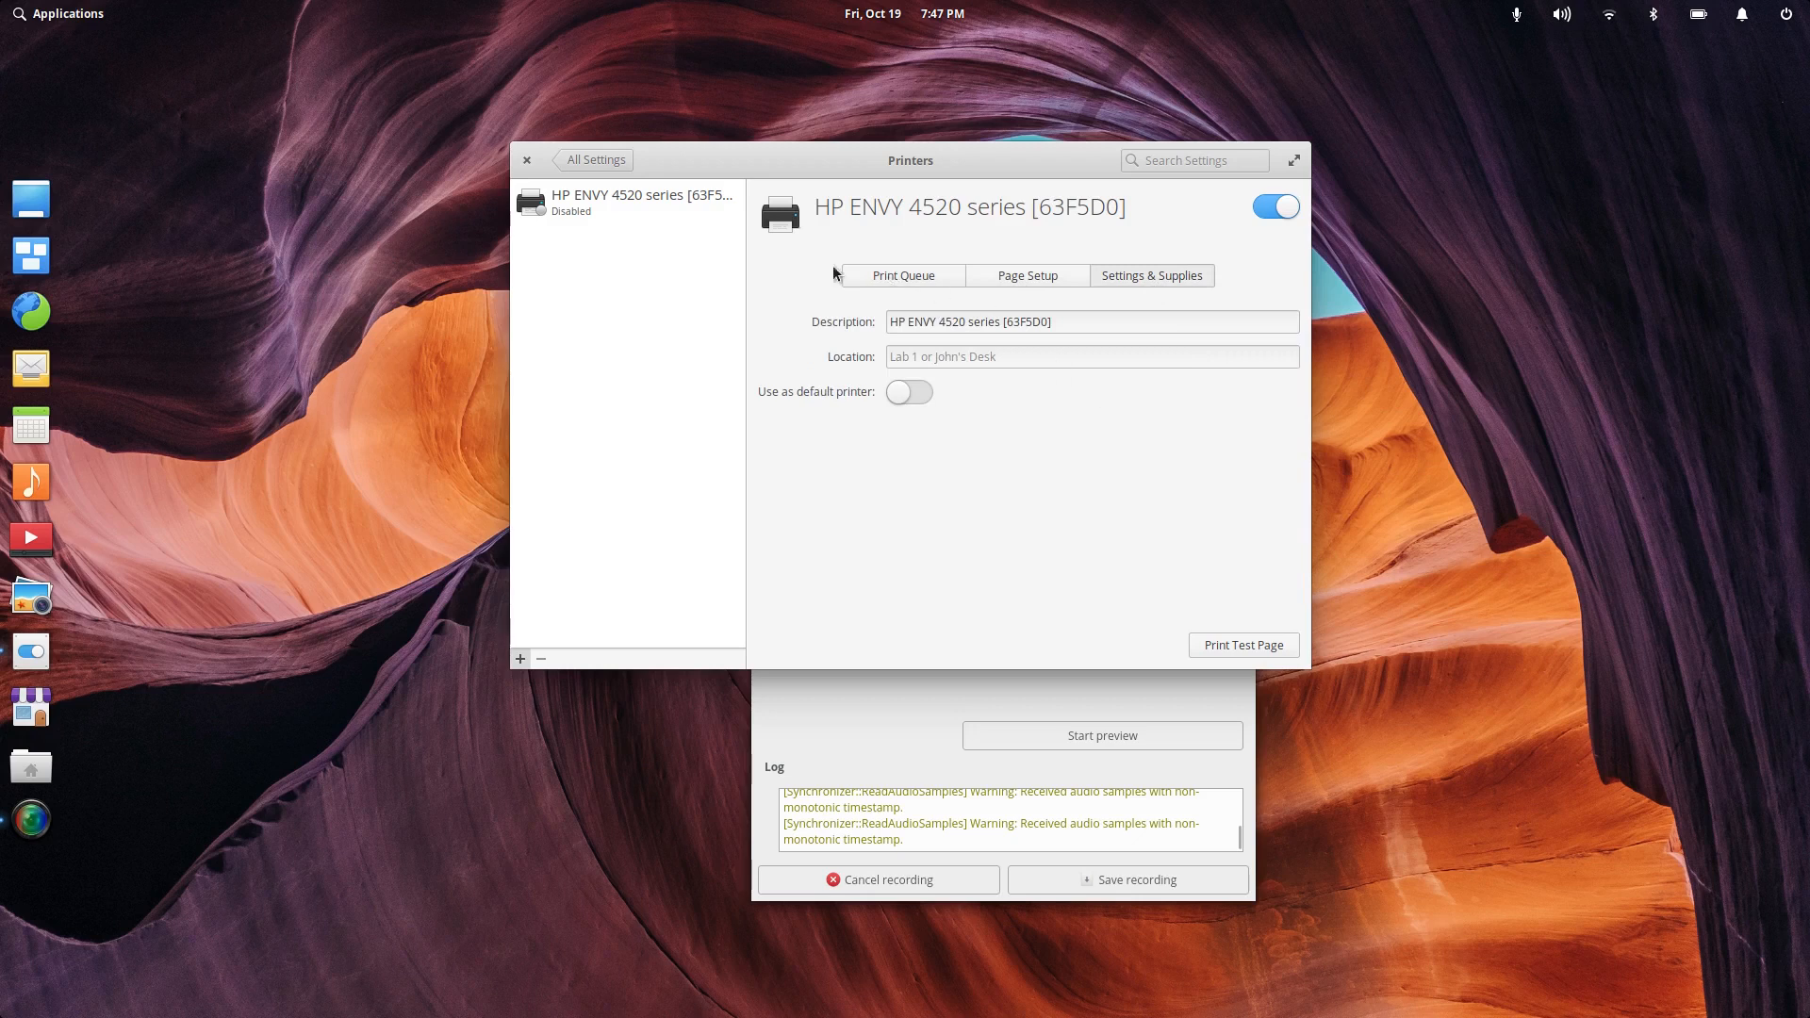
Step: Turn on the default printer option for the HP ENVY 4520 series and return to all settings
left_click(584, 208)
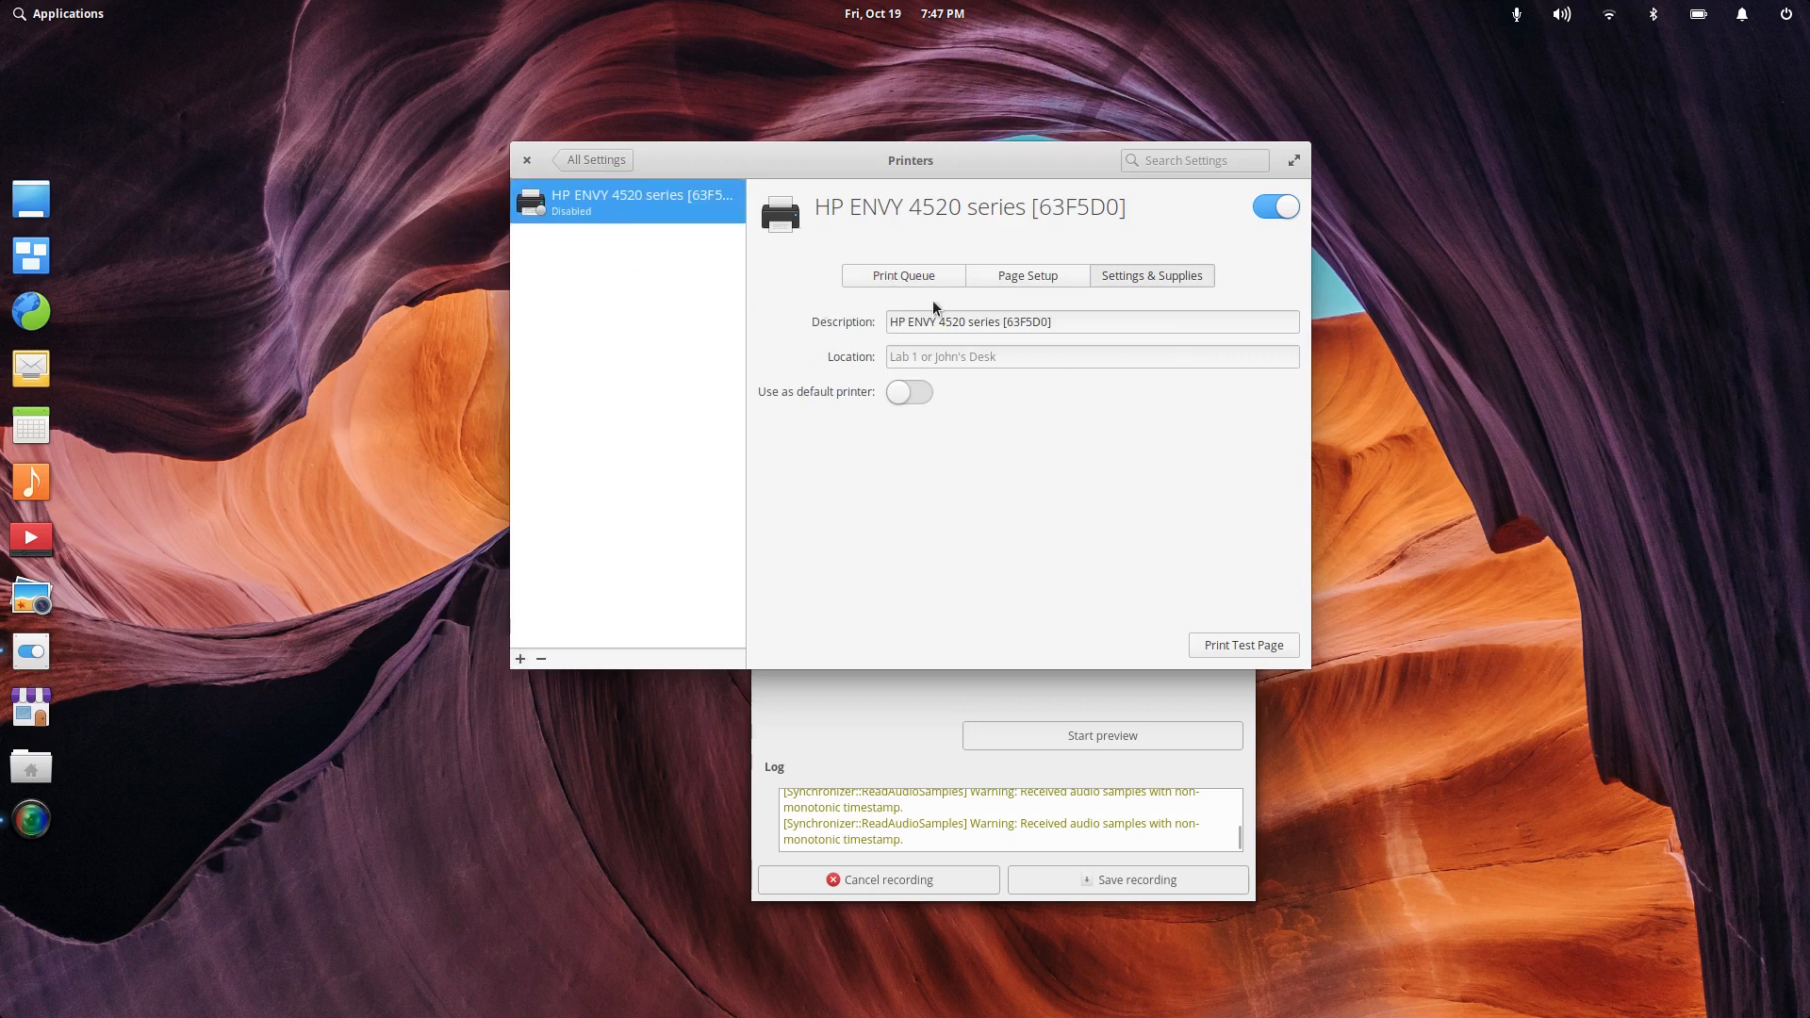
left_click(909, 393)
left_click(577, 162)
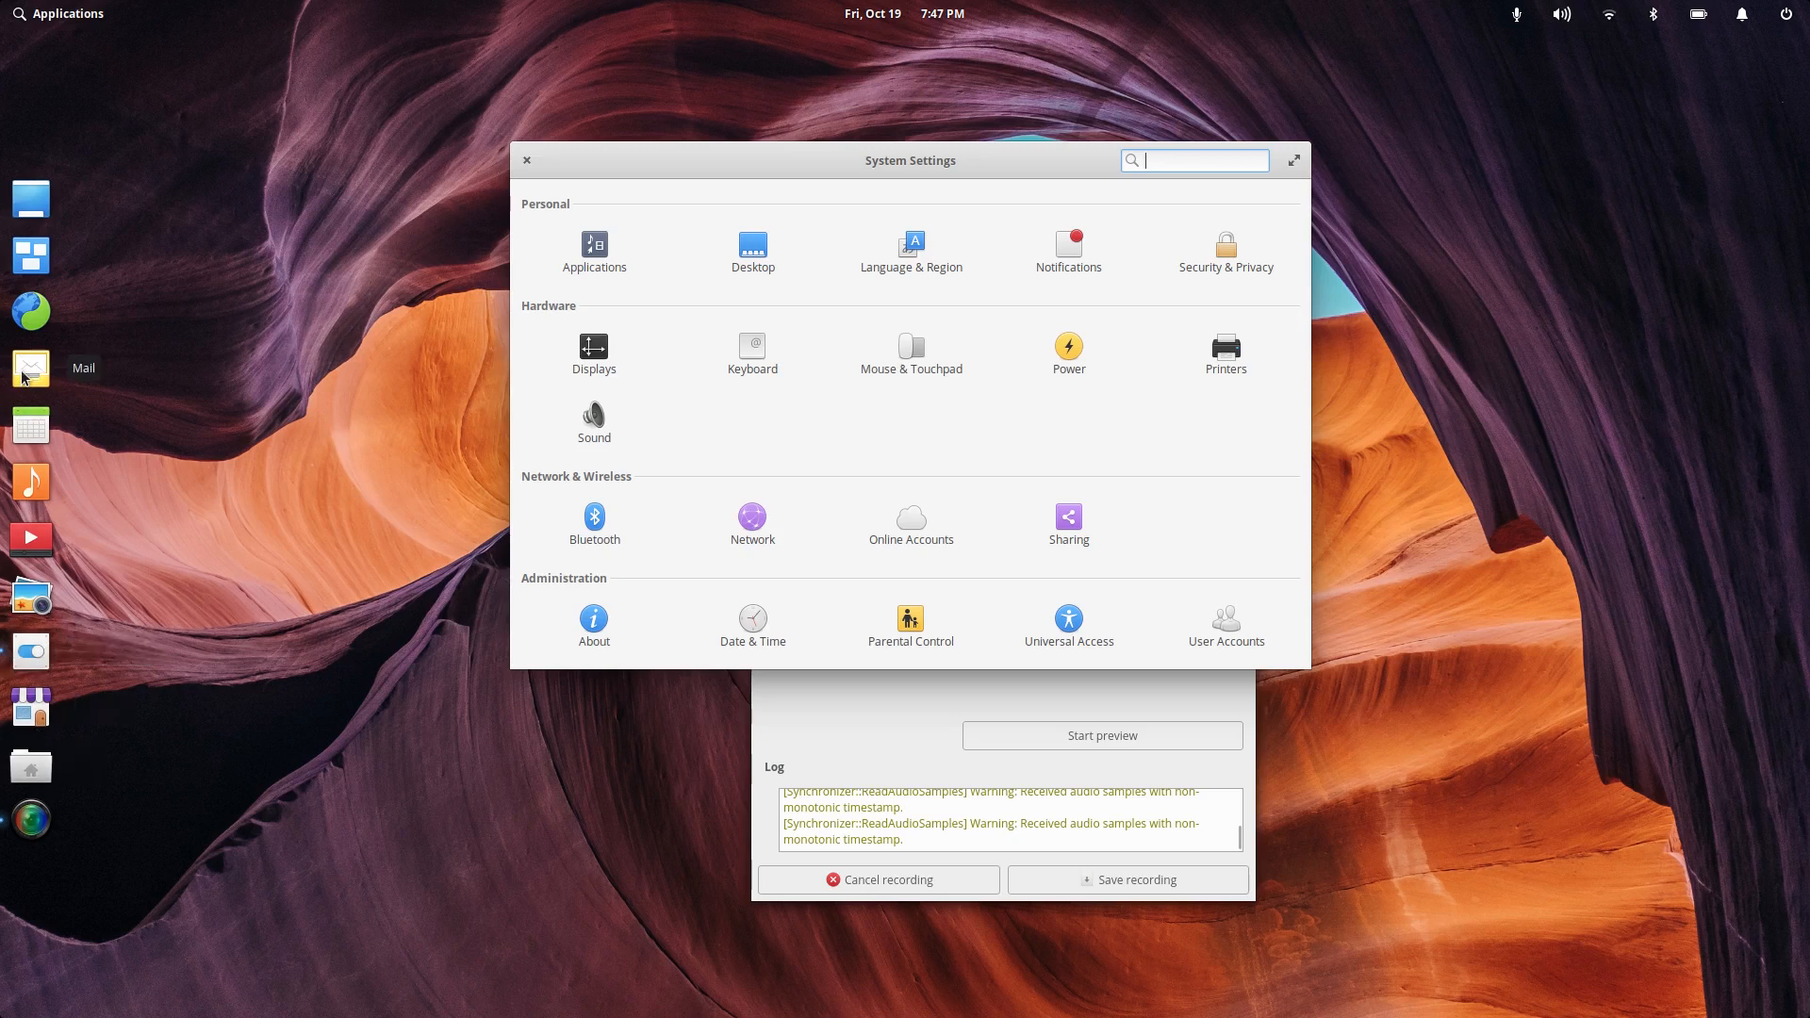
Step: Open Calendar from the dock and maximize its window
left_click(21, 432)
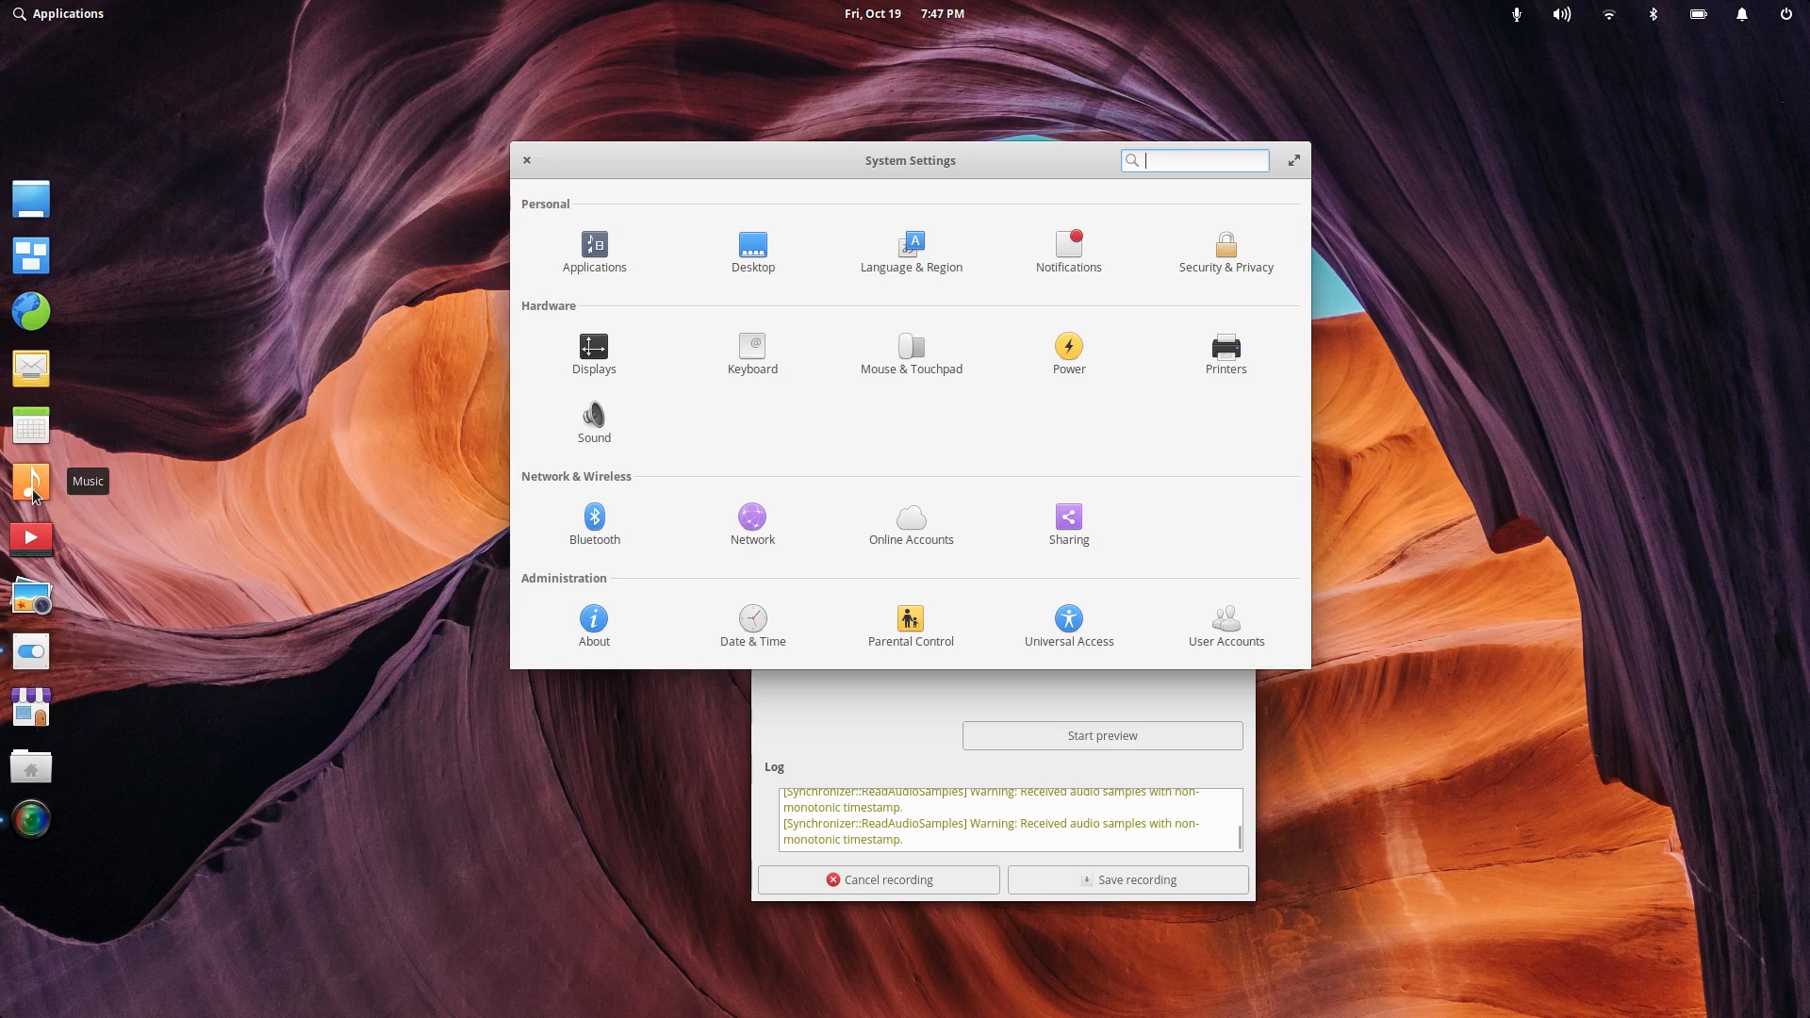
left_click_drag(1137, 248, 1256, 4)
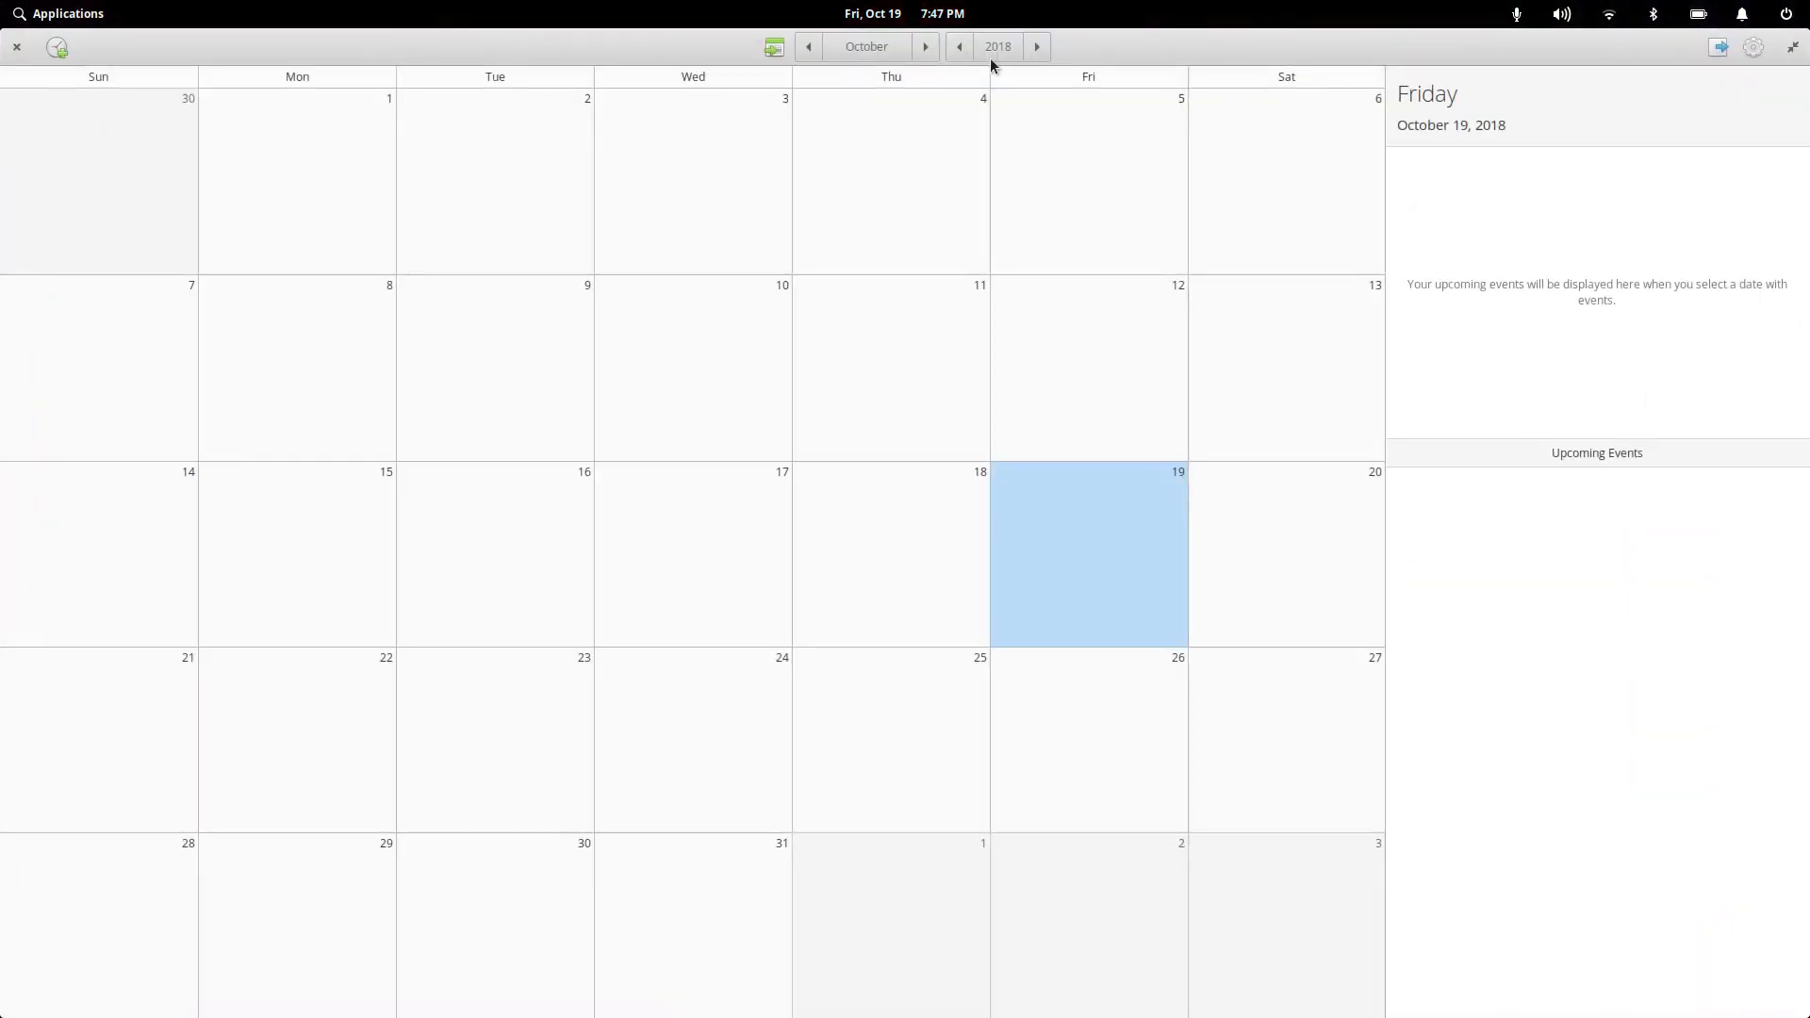
right_click(773, 48)
left_click(714, 38)
right_click(769, 55)
left_click(709, 57)
Step: View Calendar's list of calendars on this computer and its sharing and export options
left_click(1754, 49)
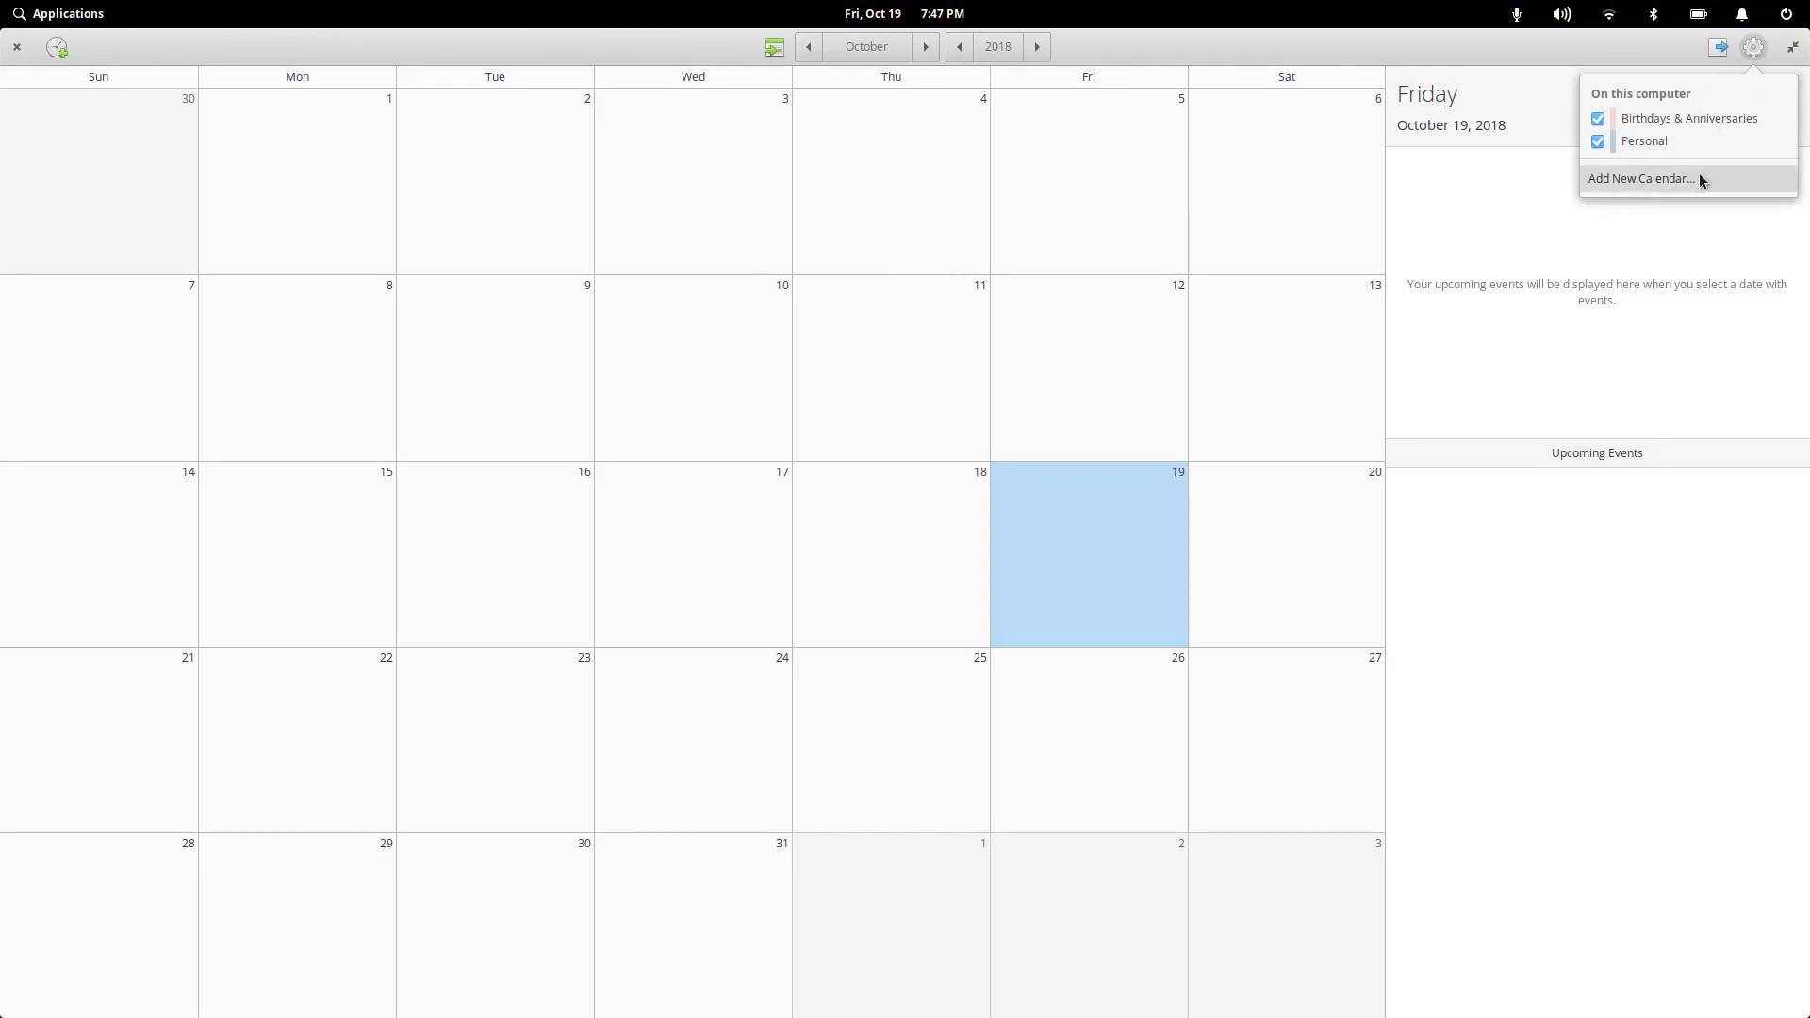
left_click(1643, 40)
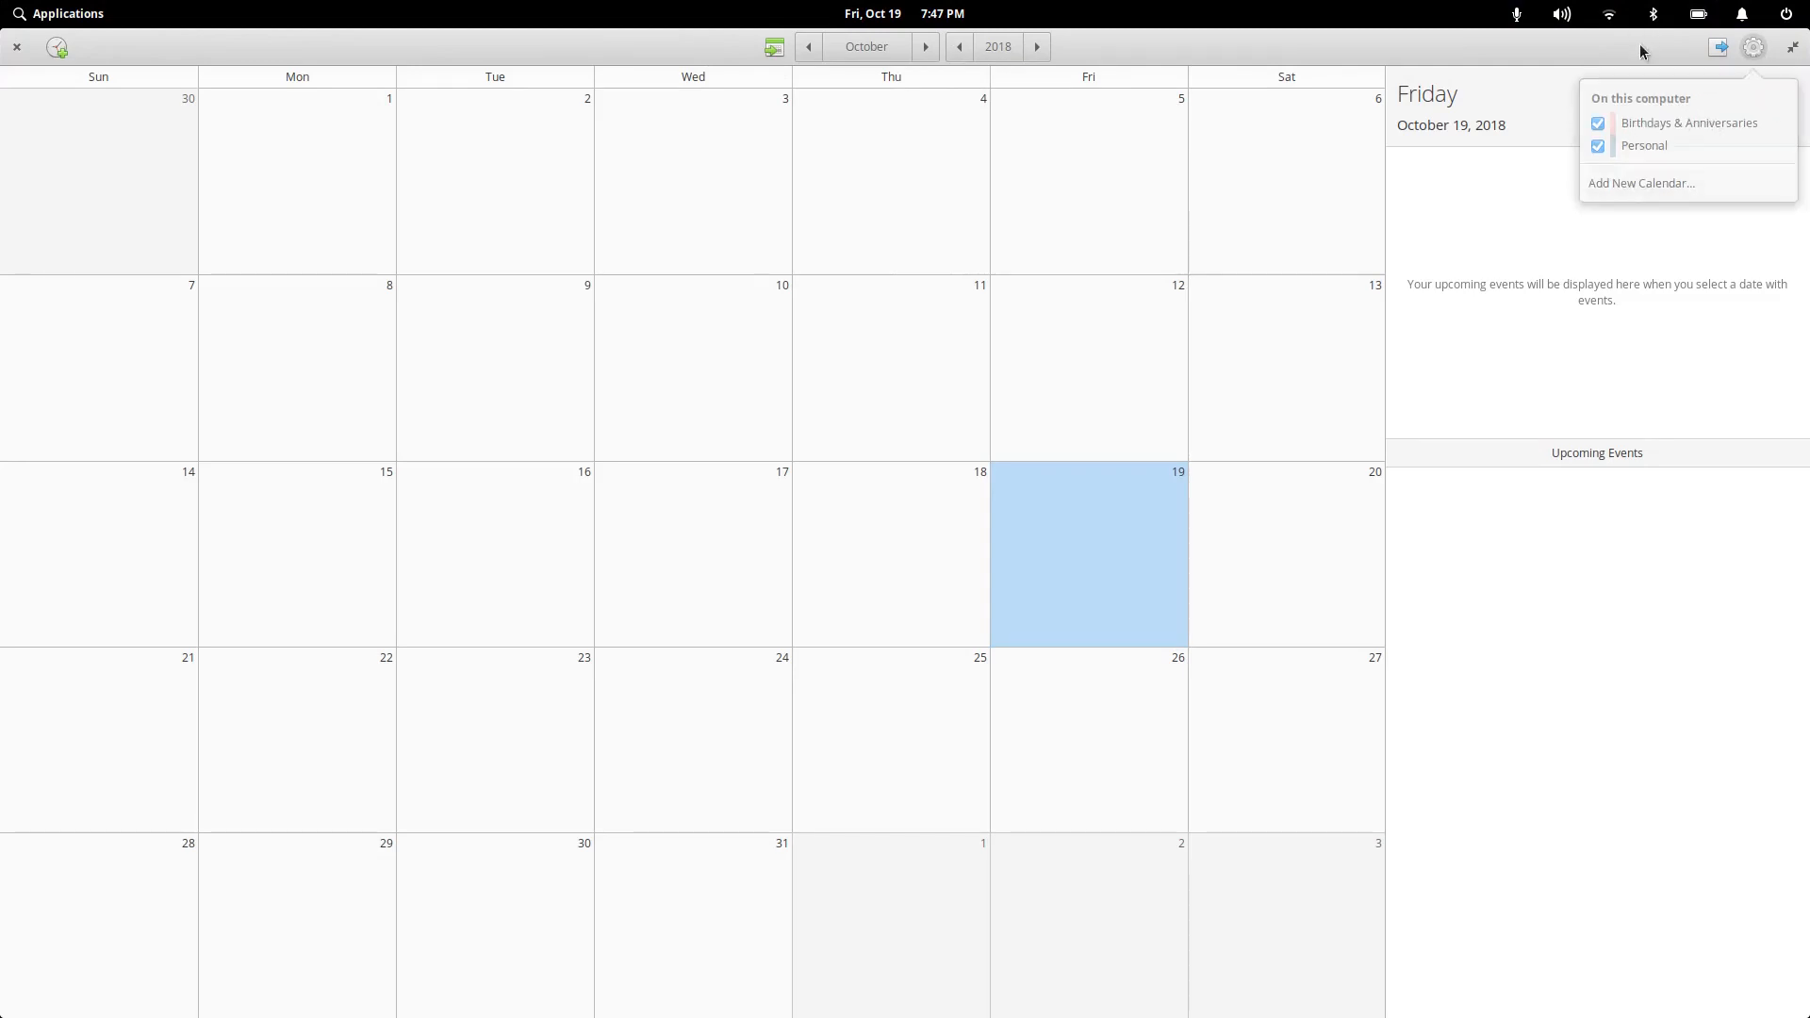
left_click(1711, 54)
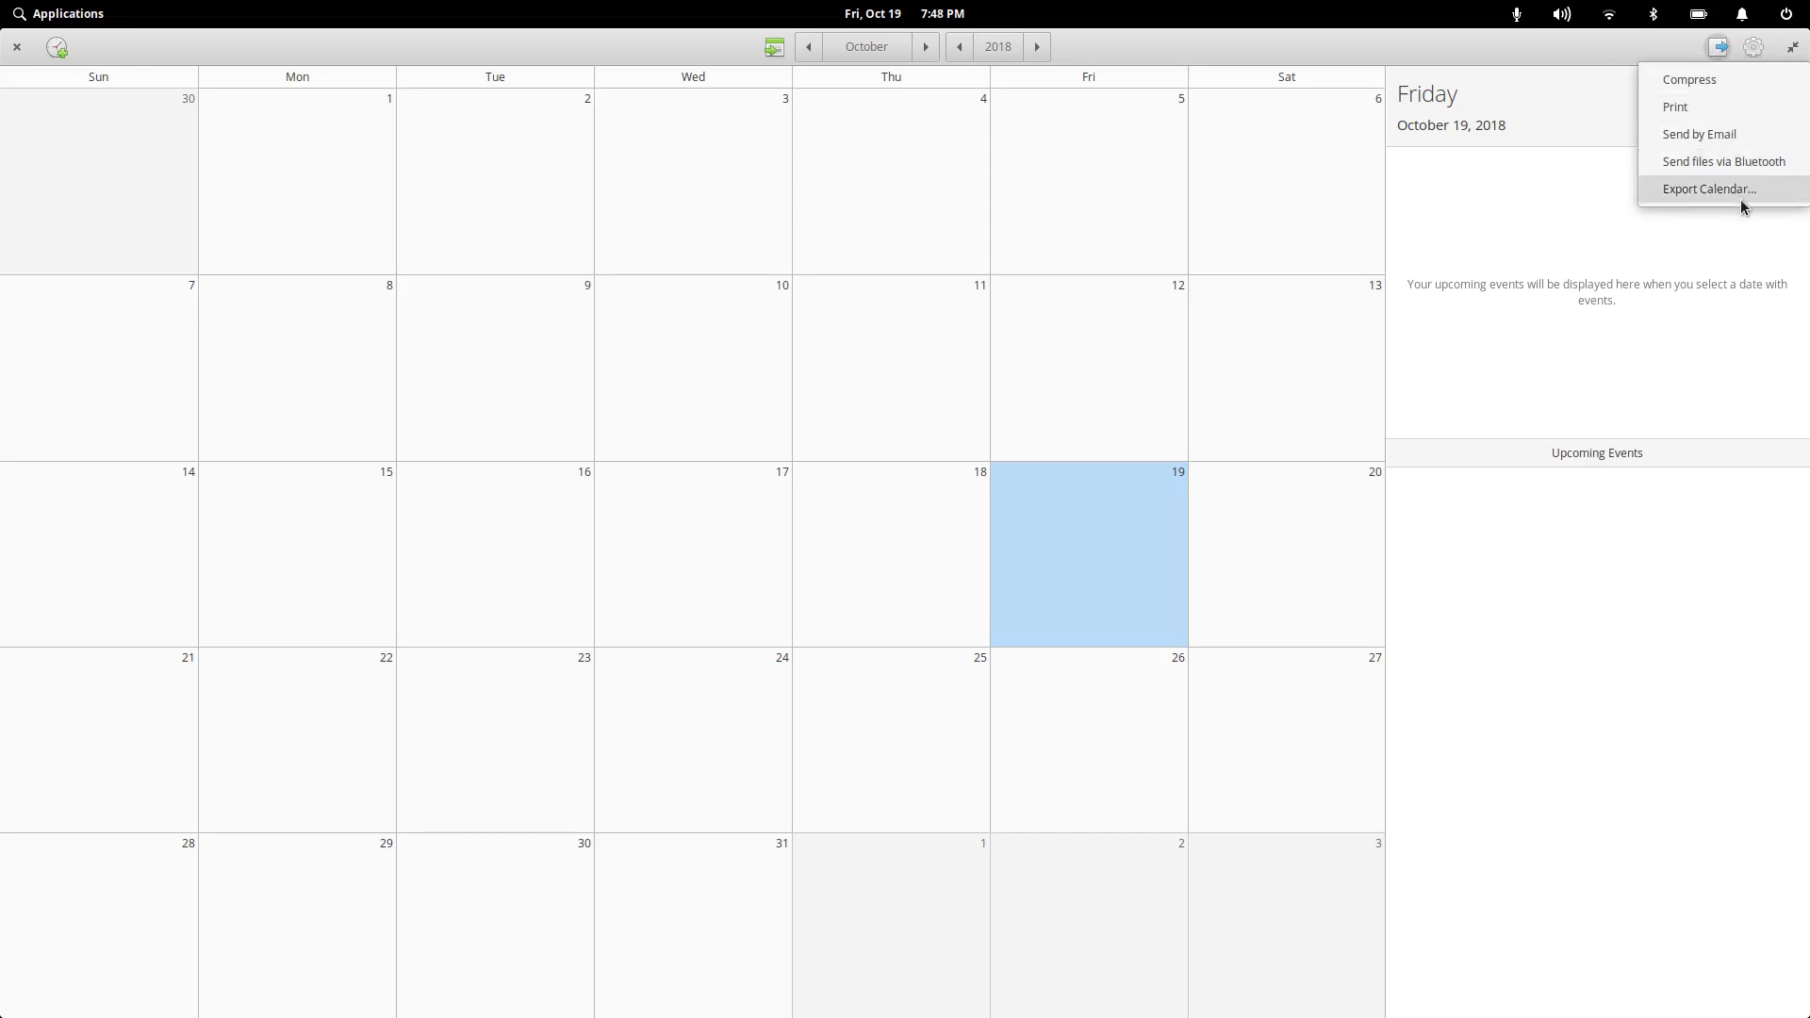
left_click(1575, 48)
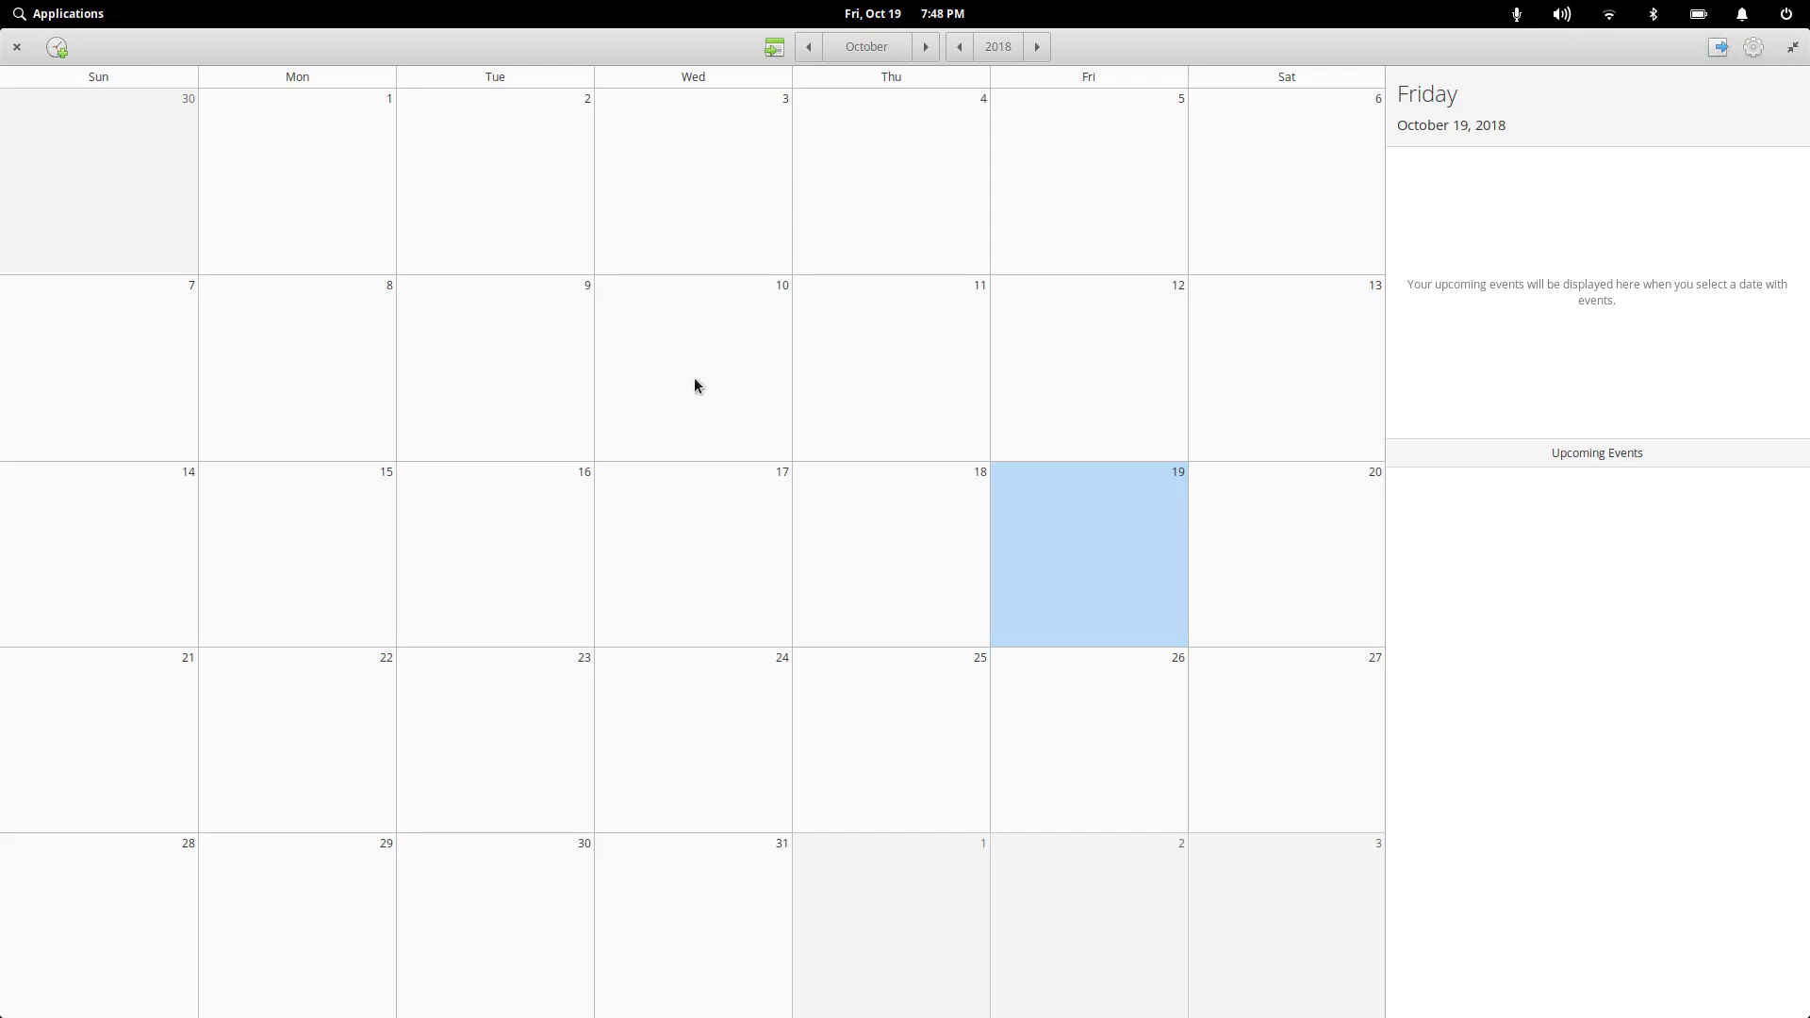
Step: Start a new calendar event and allow Calendar to access the device's location
left_click(57, 47)
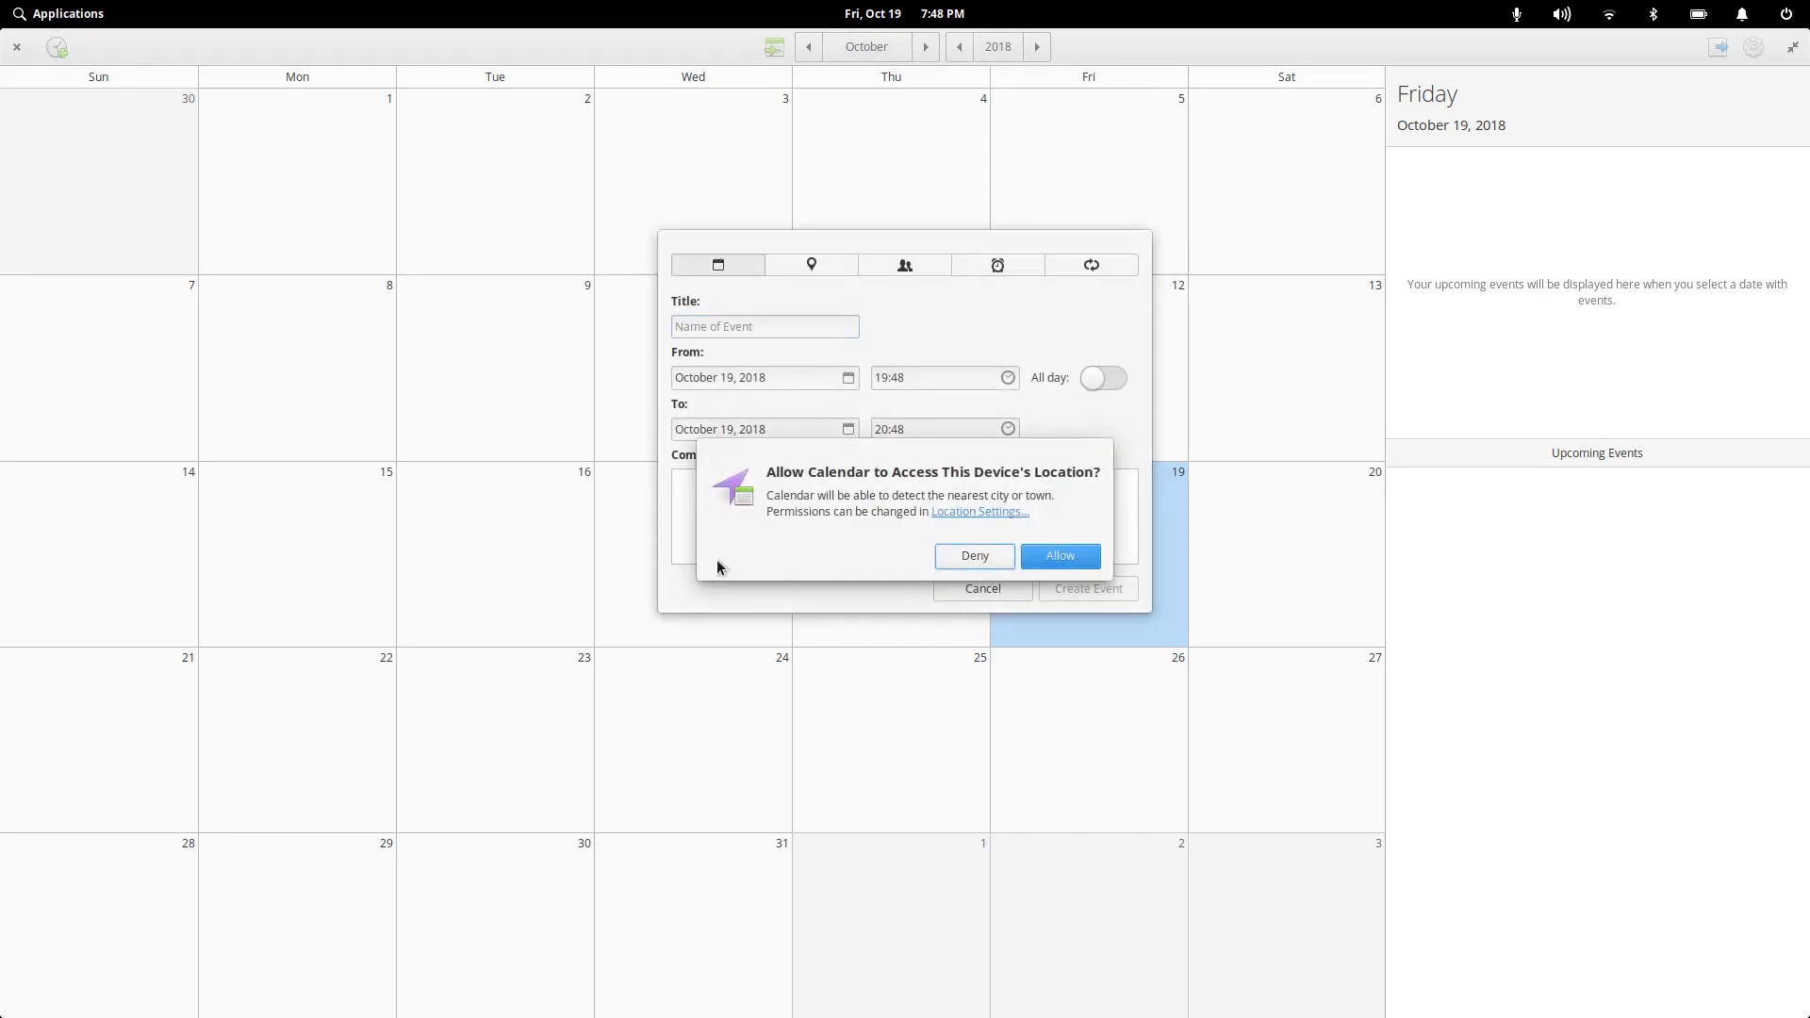
left_click(1059, 556)
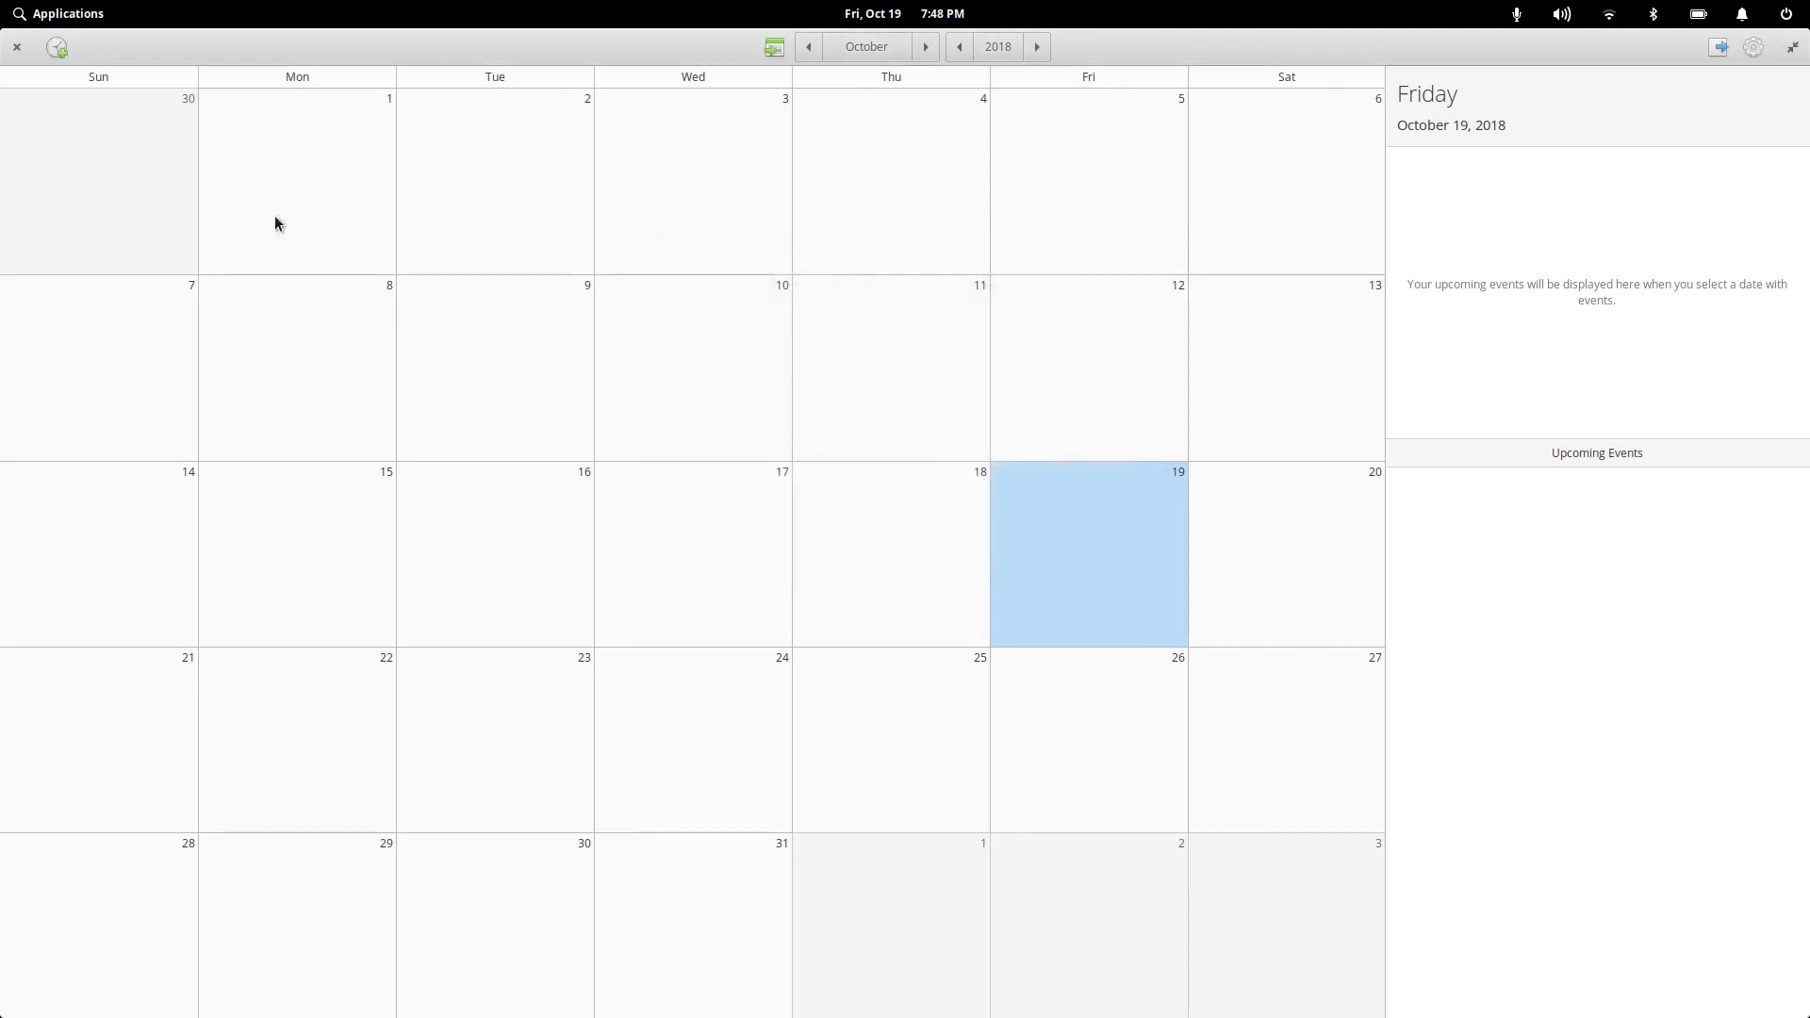
Step: Open System Settings and view the Location Services permissions under Security & Privacy
left_click(59, 13)
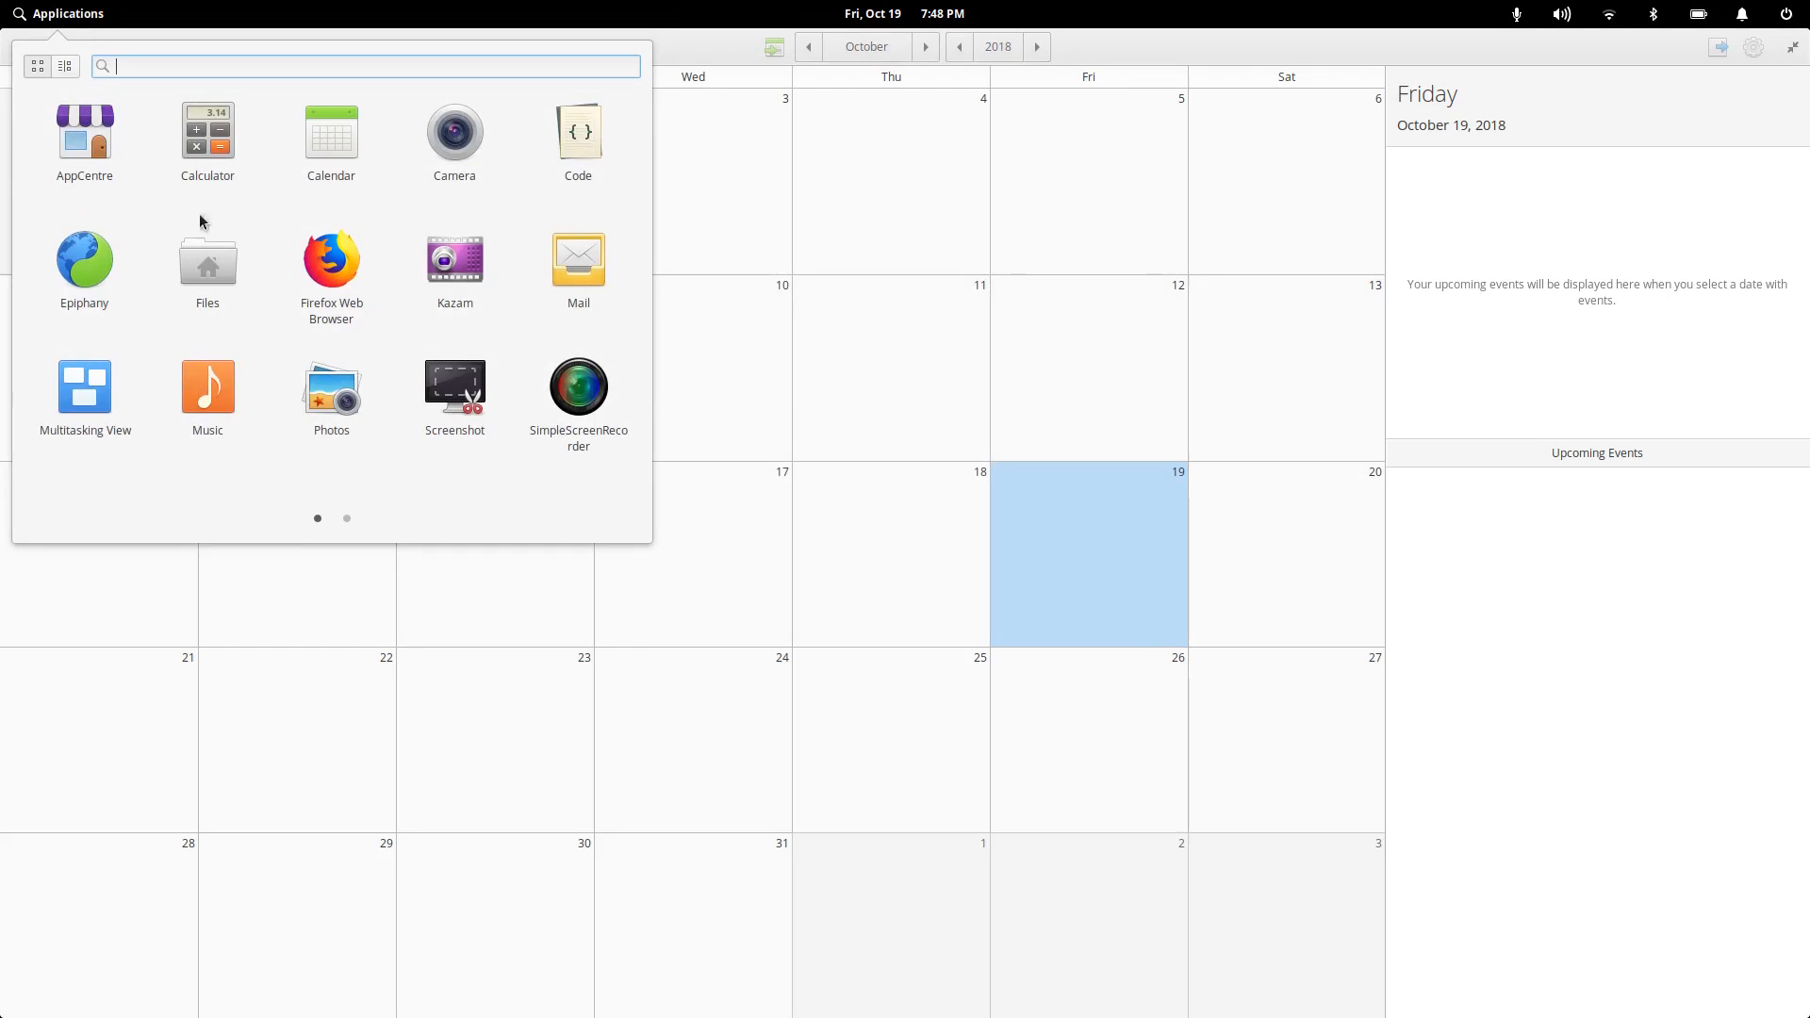
scroll(321, 225, "down", 1)
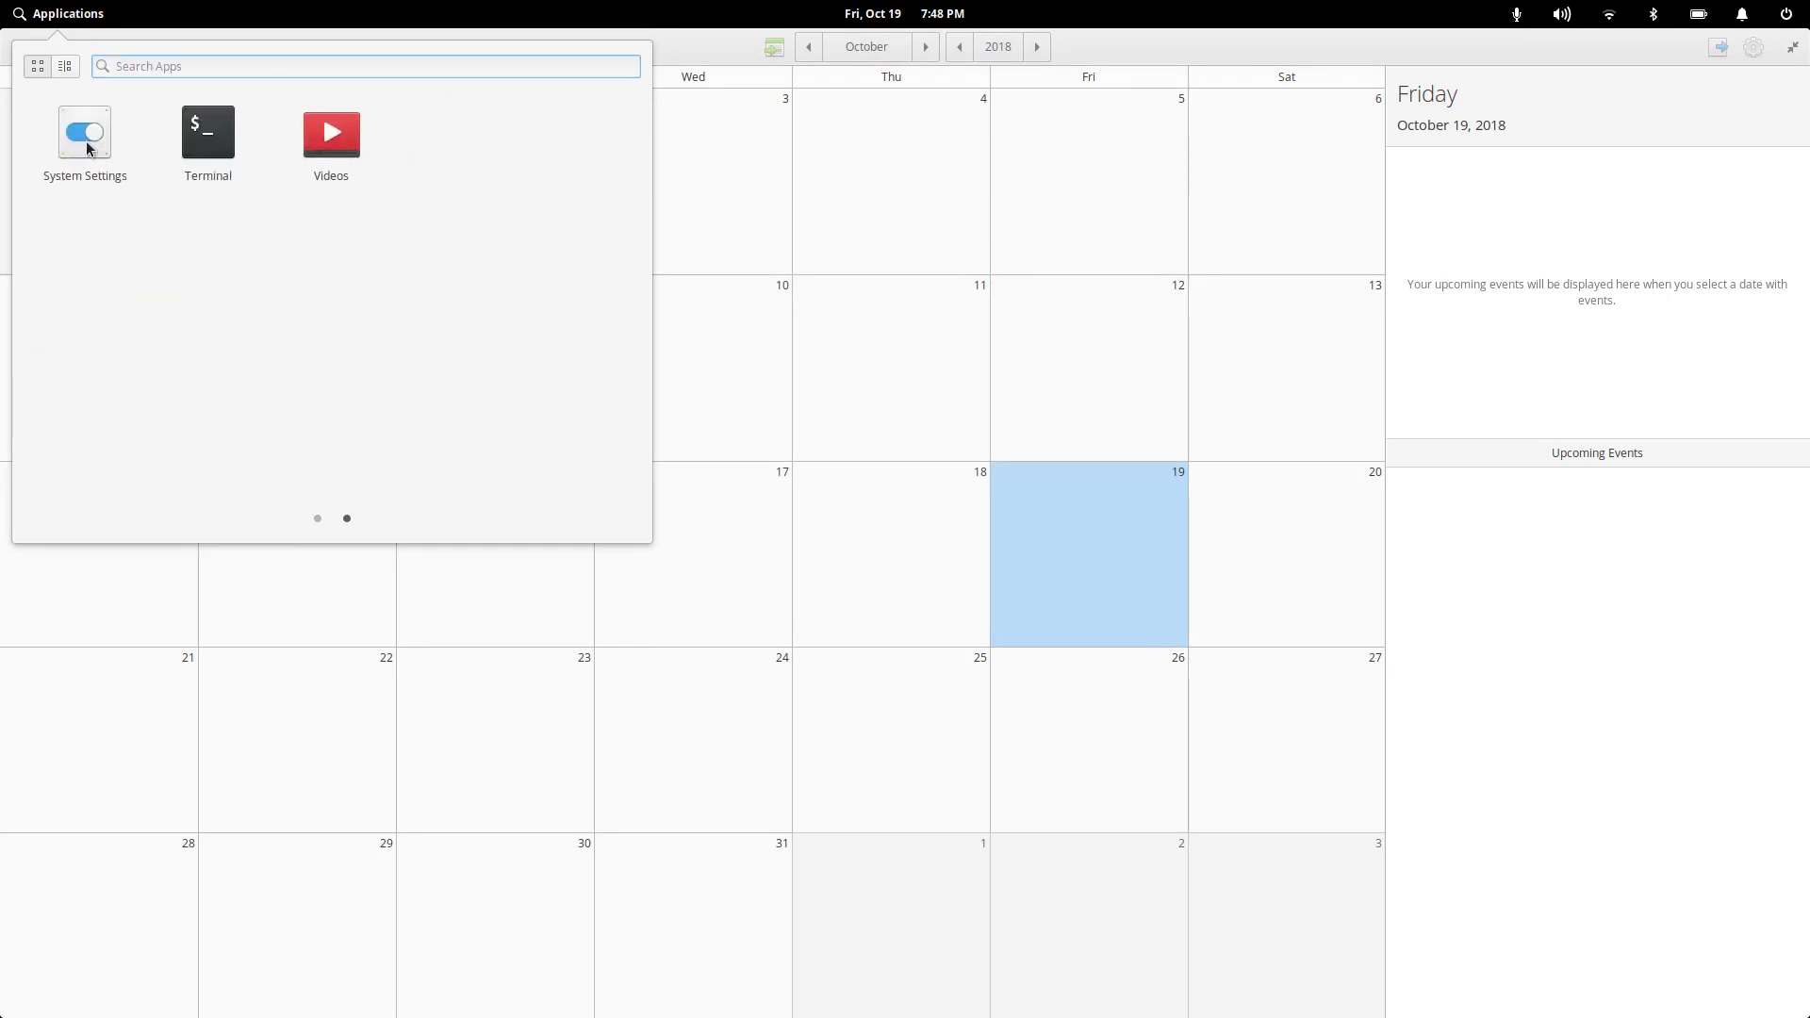
left_click(85, 131)
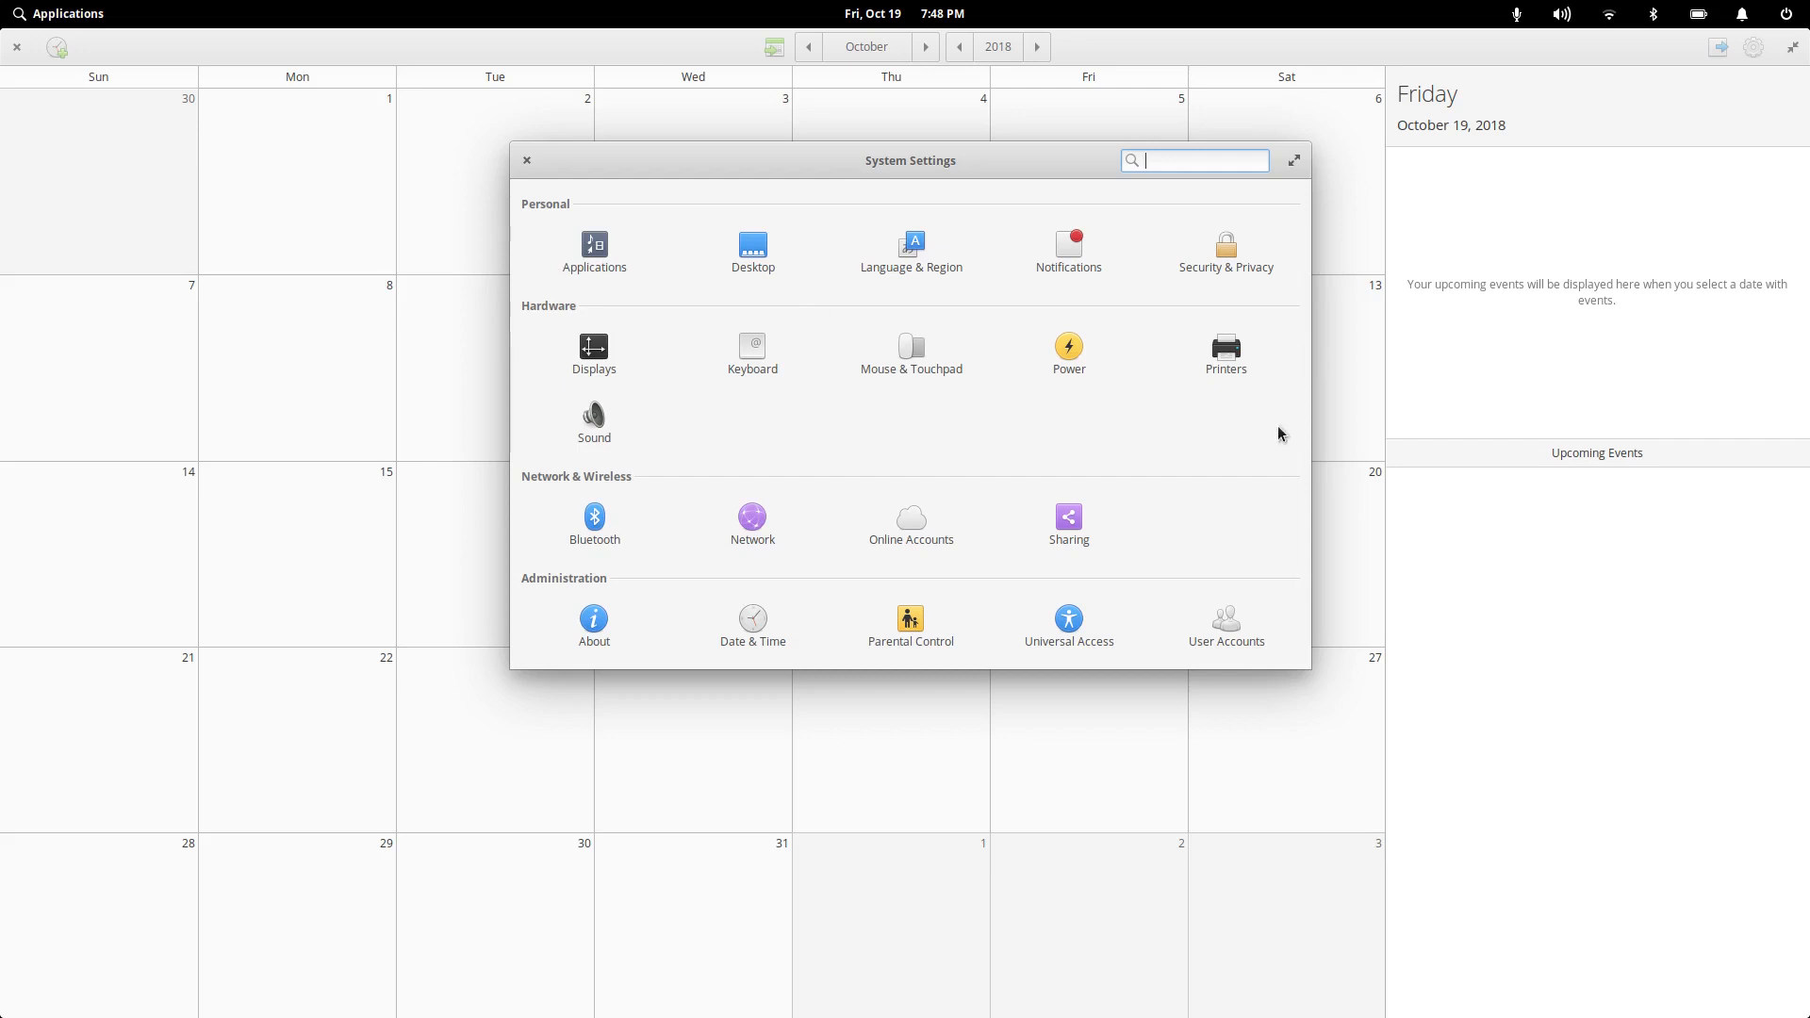
left_click(1220, 243)
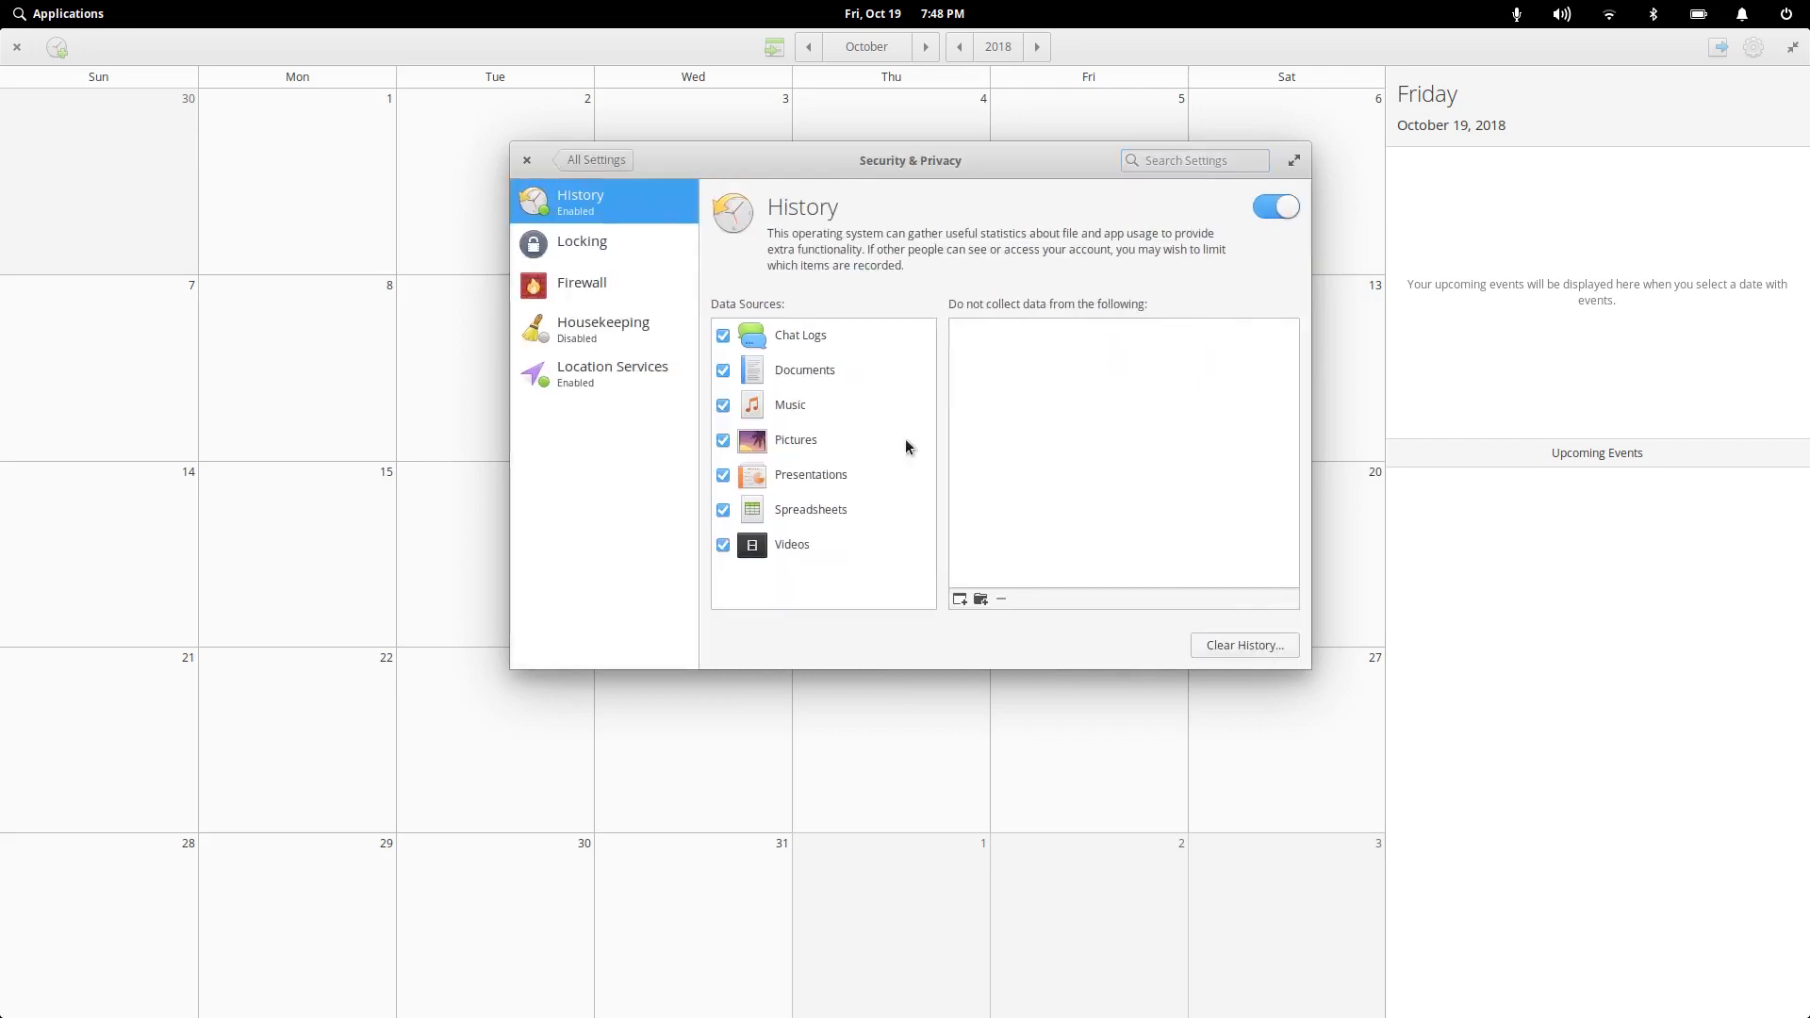
left_click(561, 380)
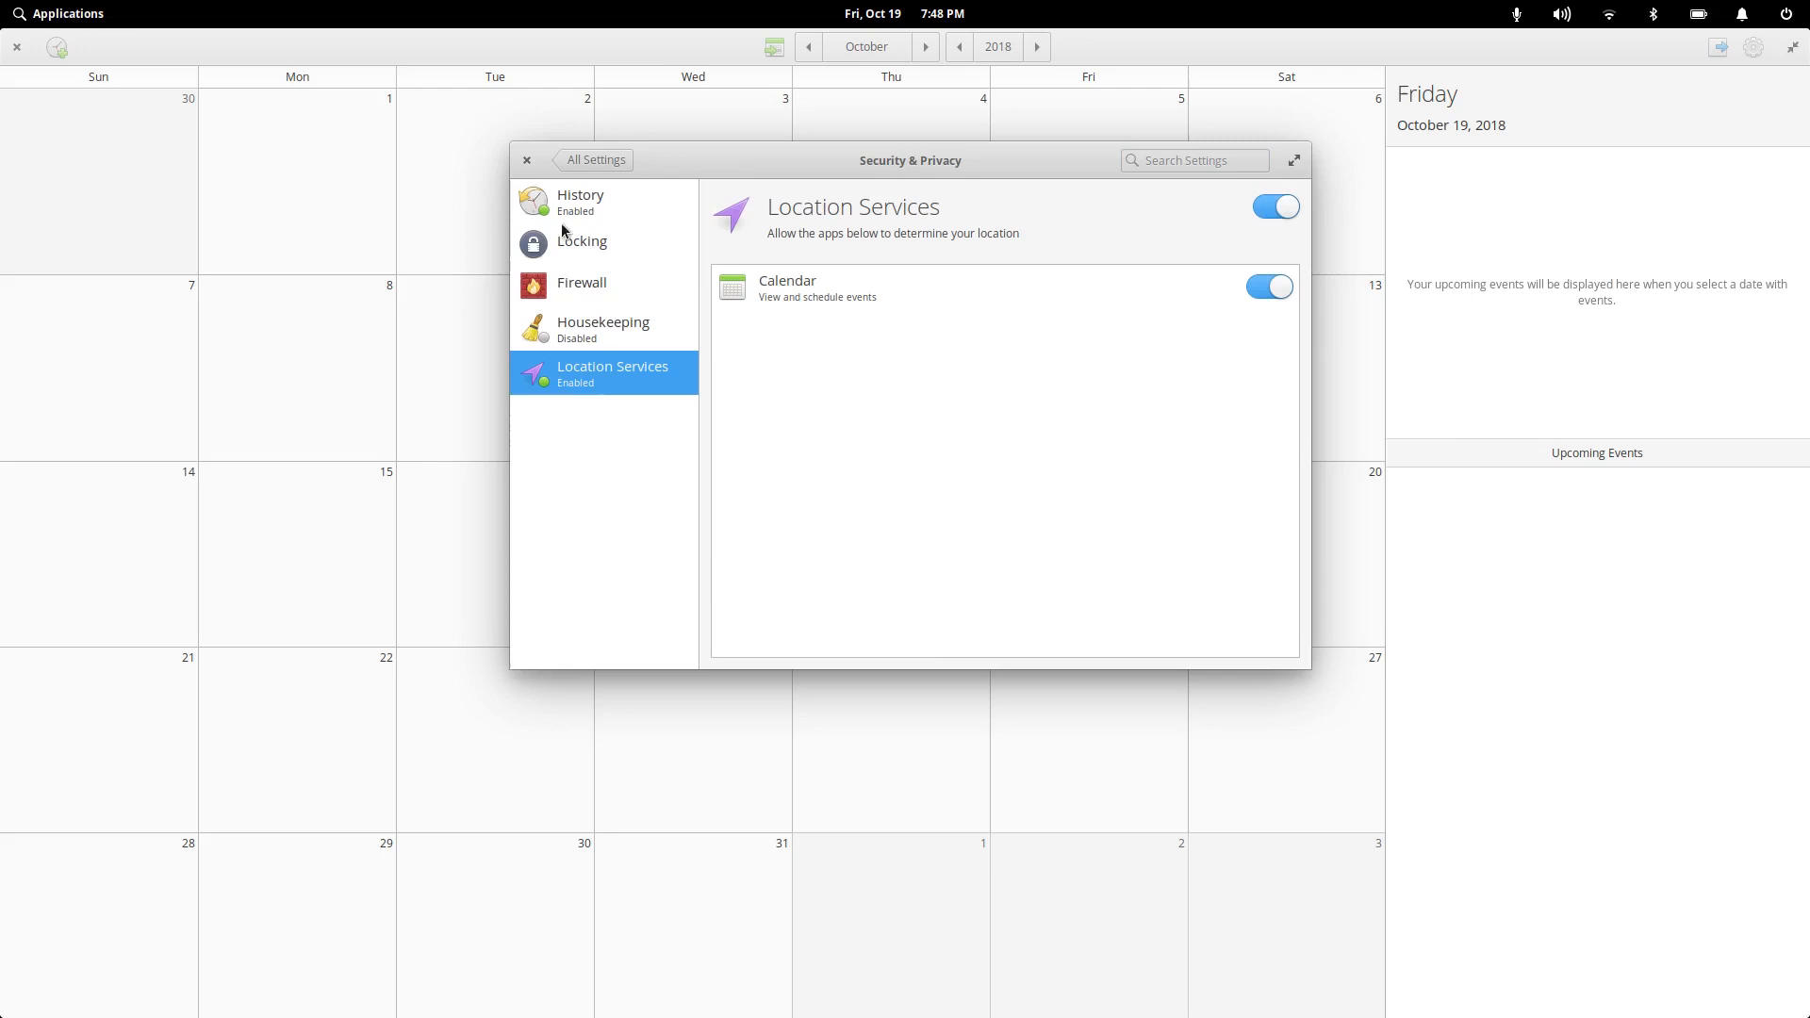
Step: Close Calendar and view the Parental Control page in System Settings
left_click(19, 49)
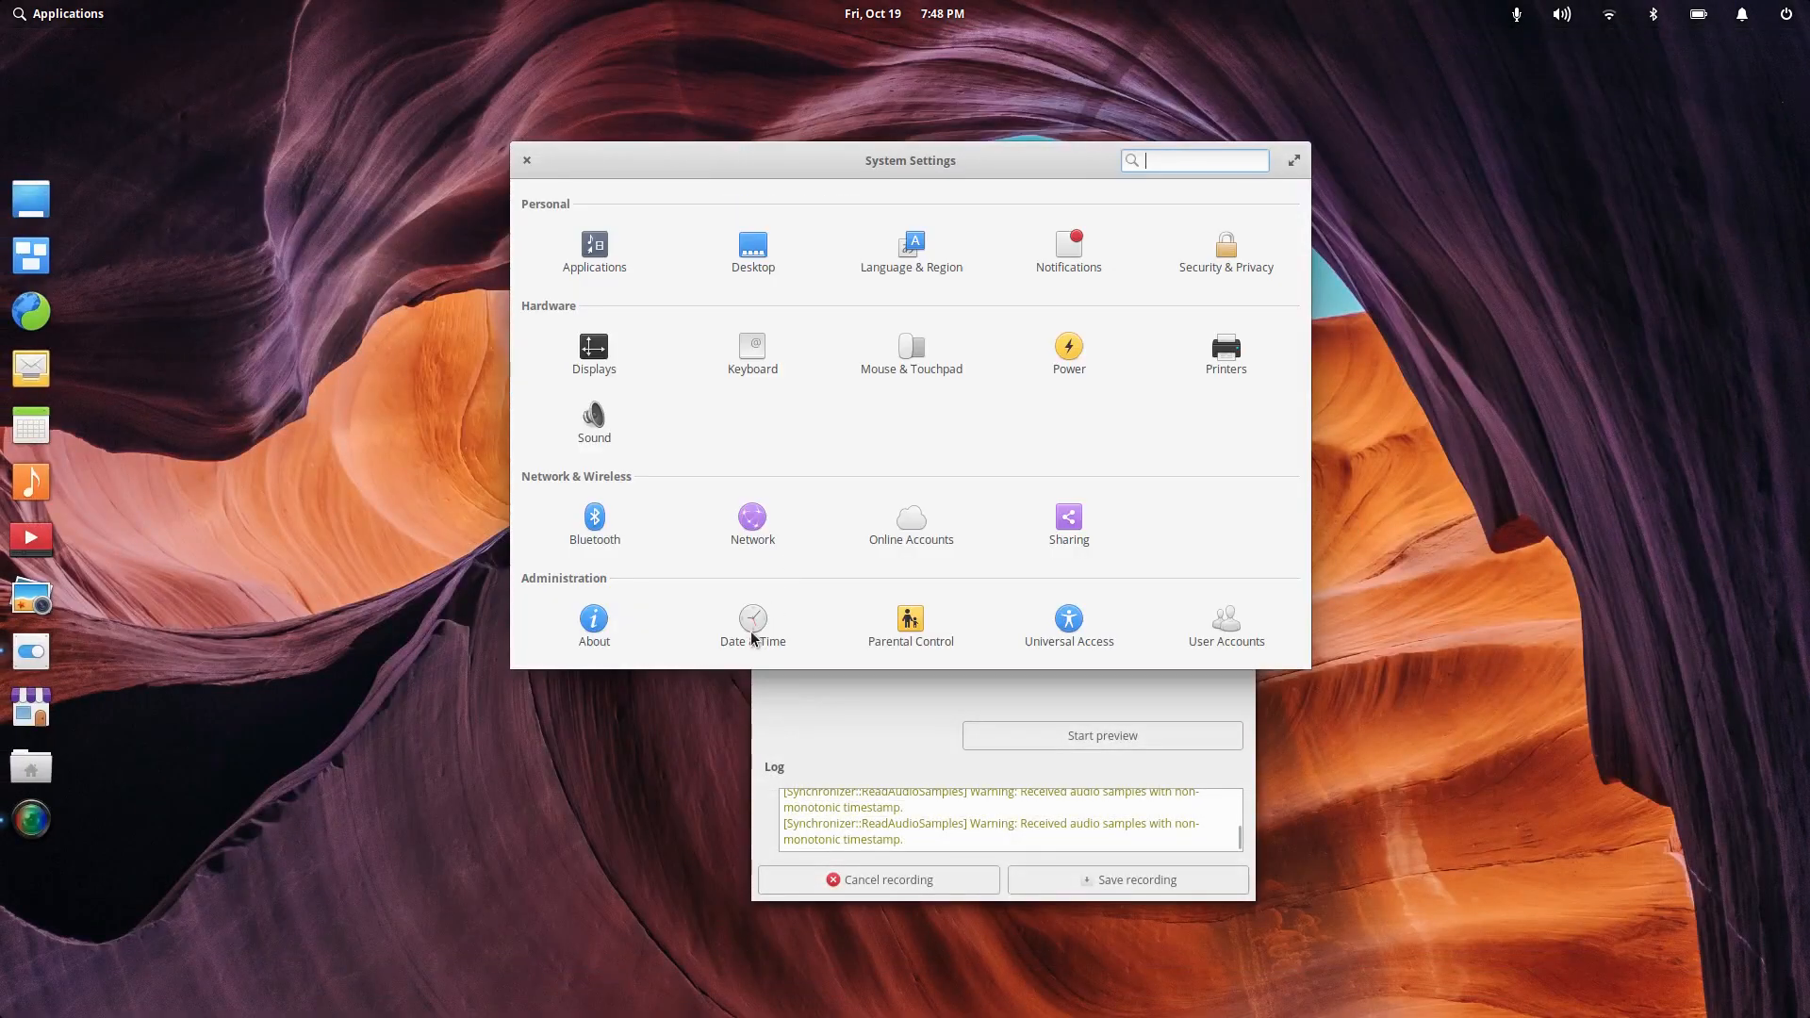
left_click(910, 619)
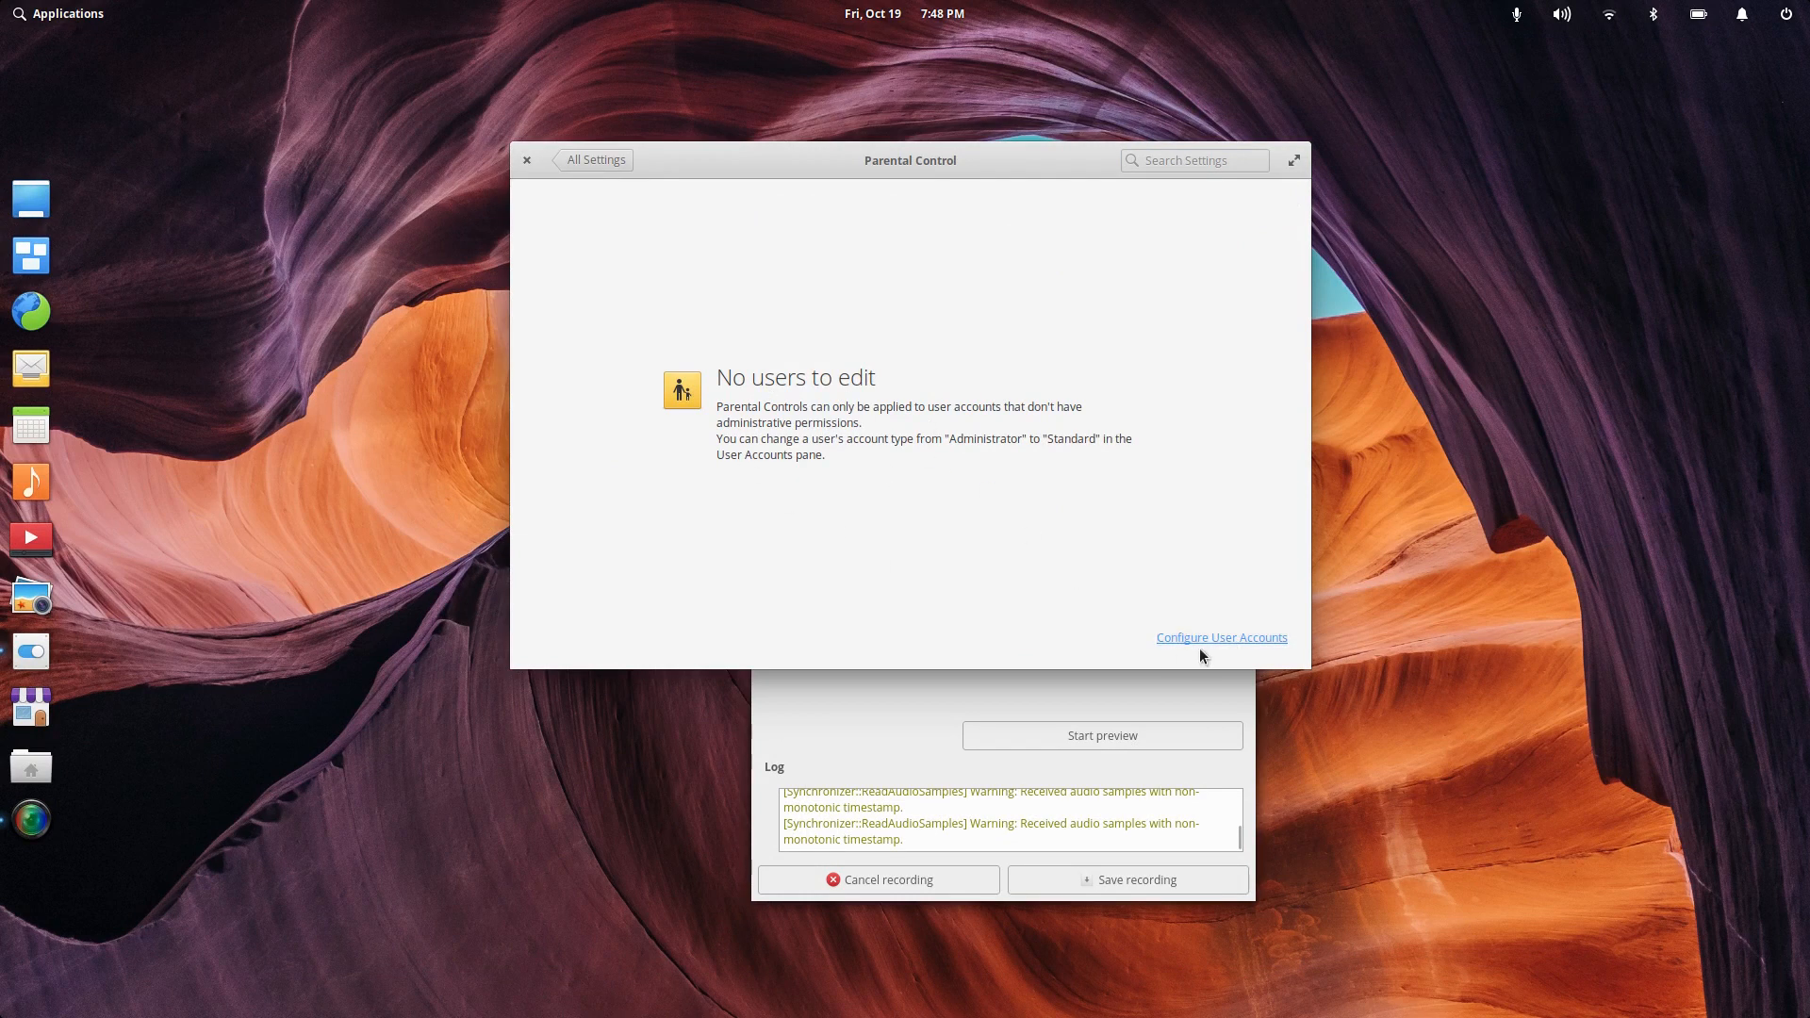
left_click(580, 162)
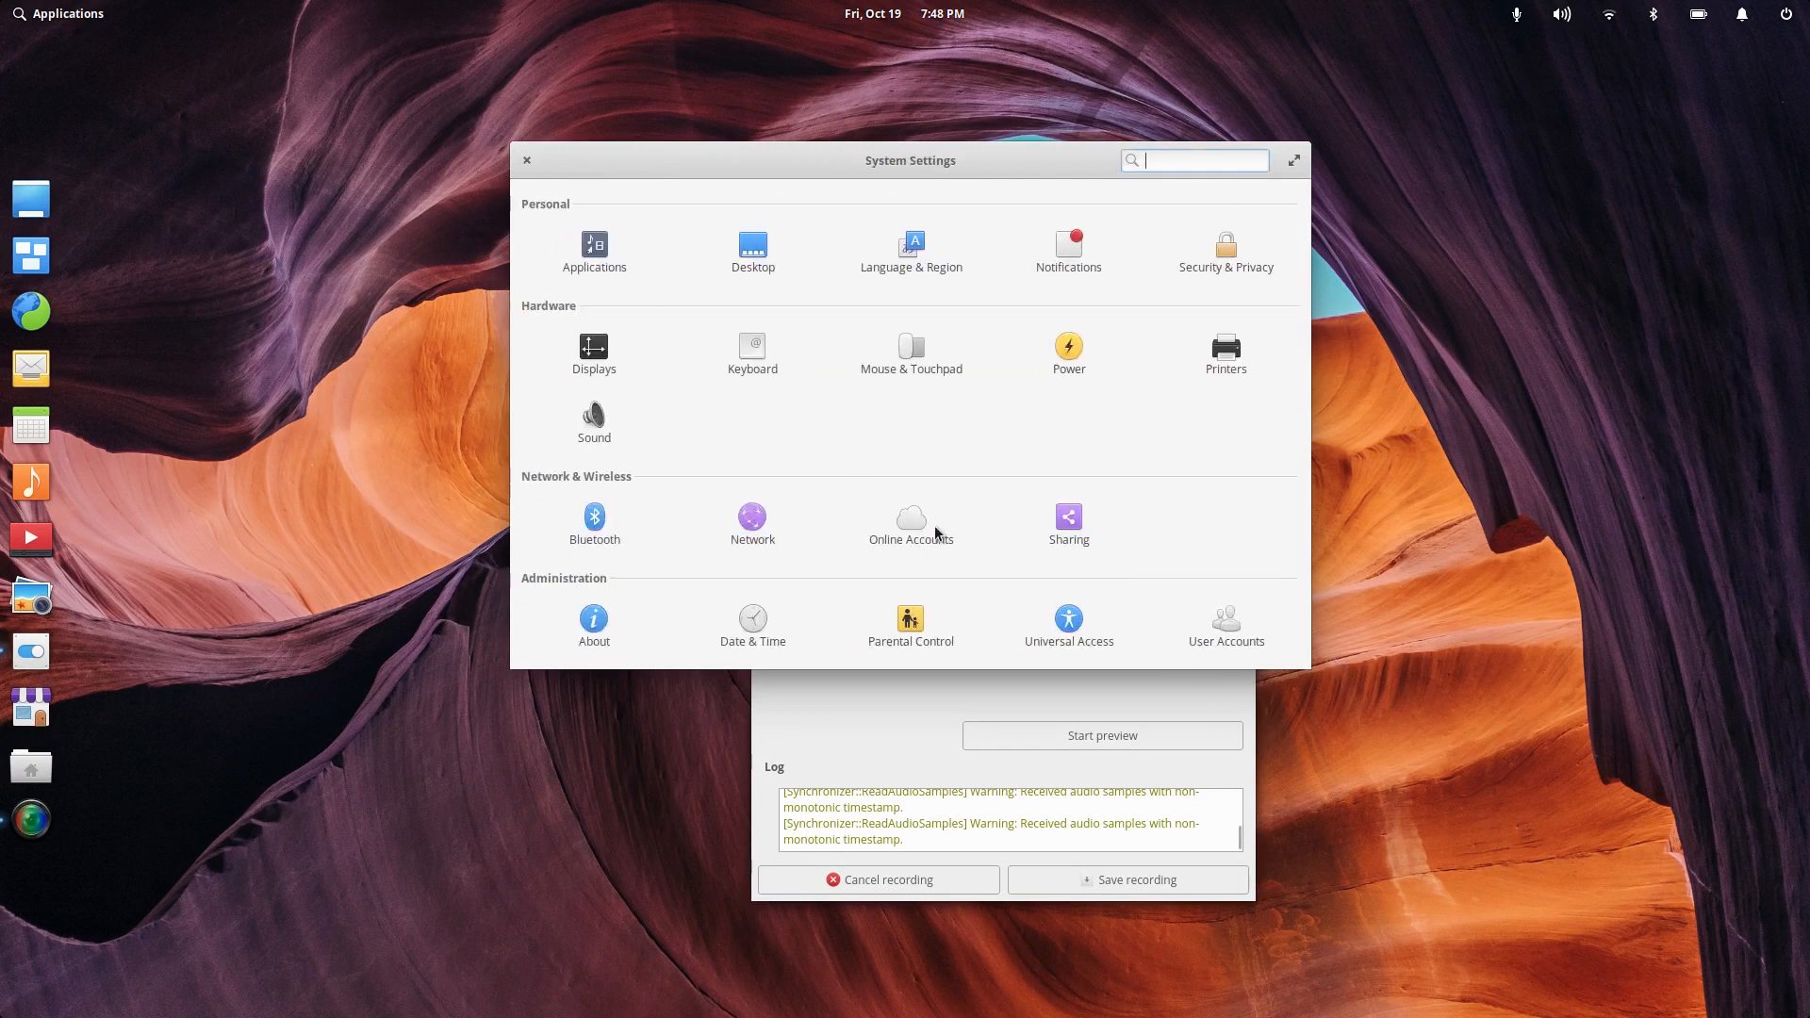
Step: Examine the Universal Access settings for general, display, clicking, pointing, keyboard, typing and audio options
left_click(1061, 623)
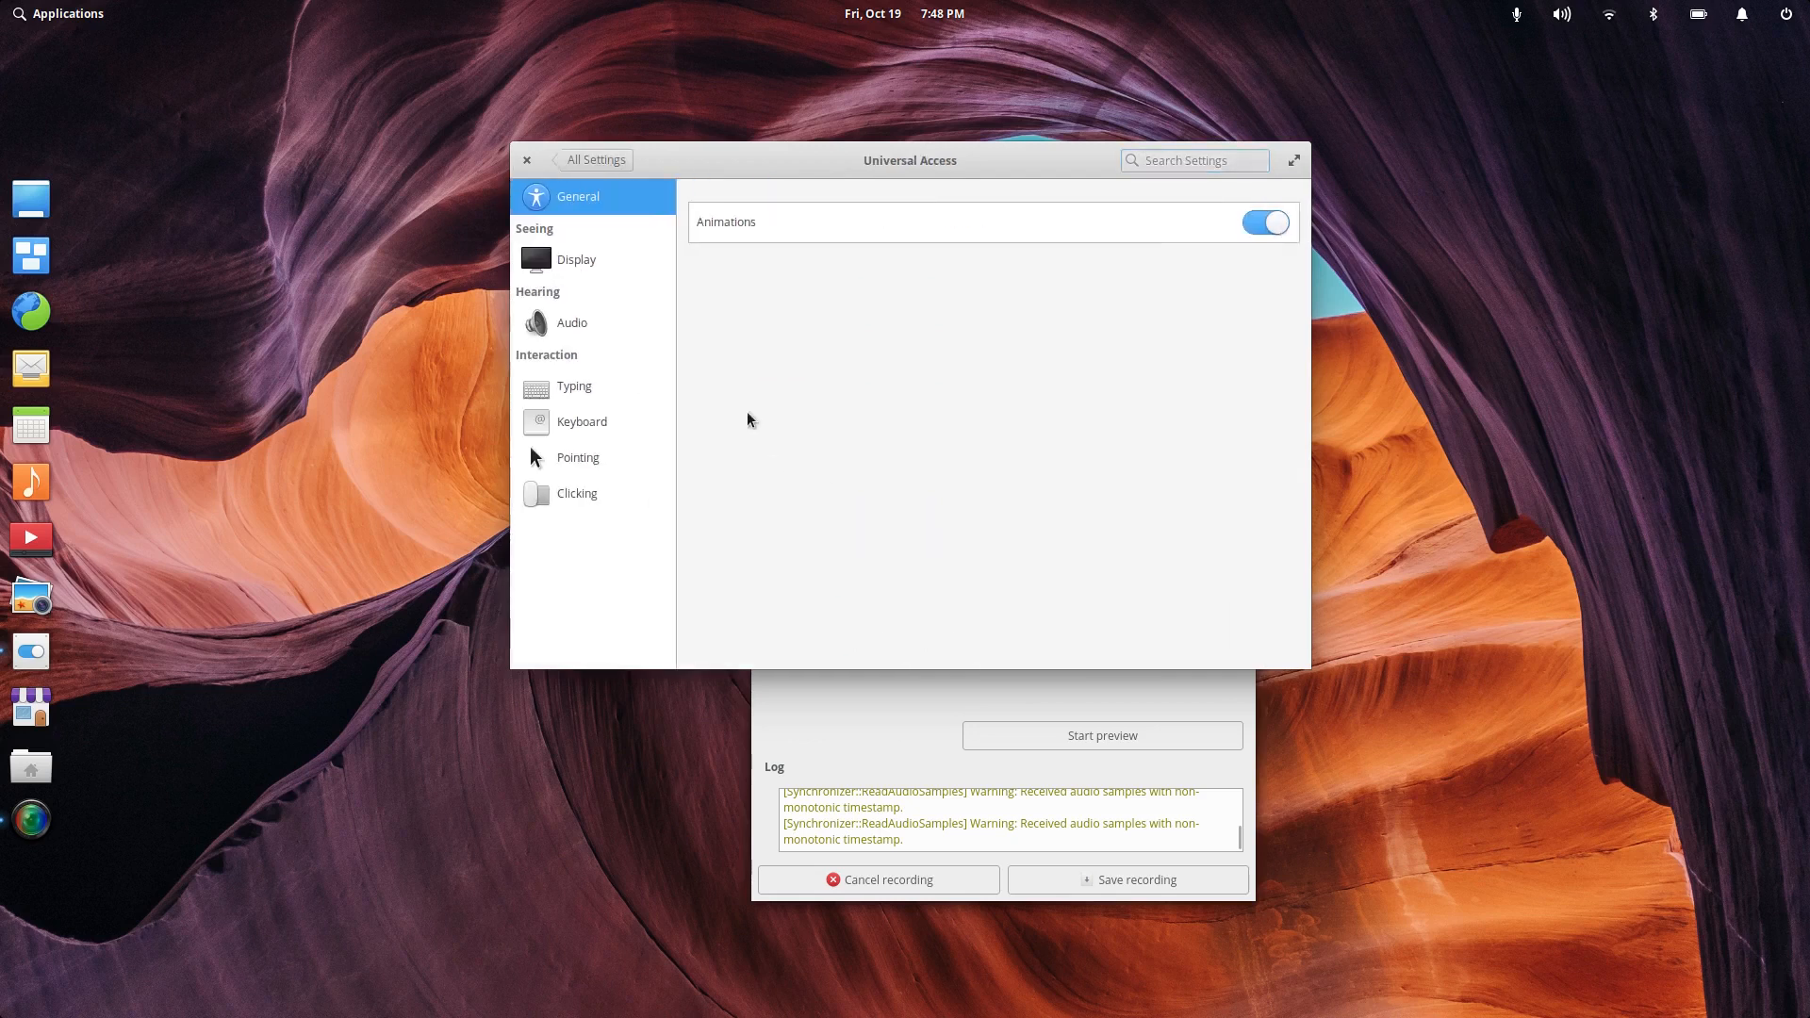
left_click(584, 262)
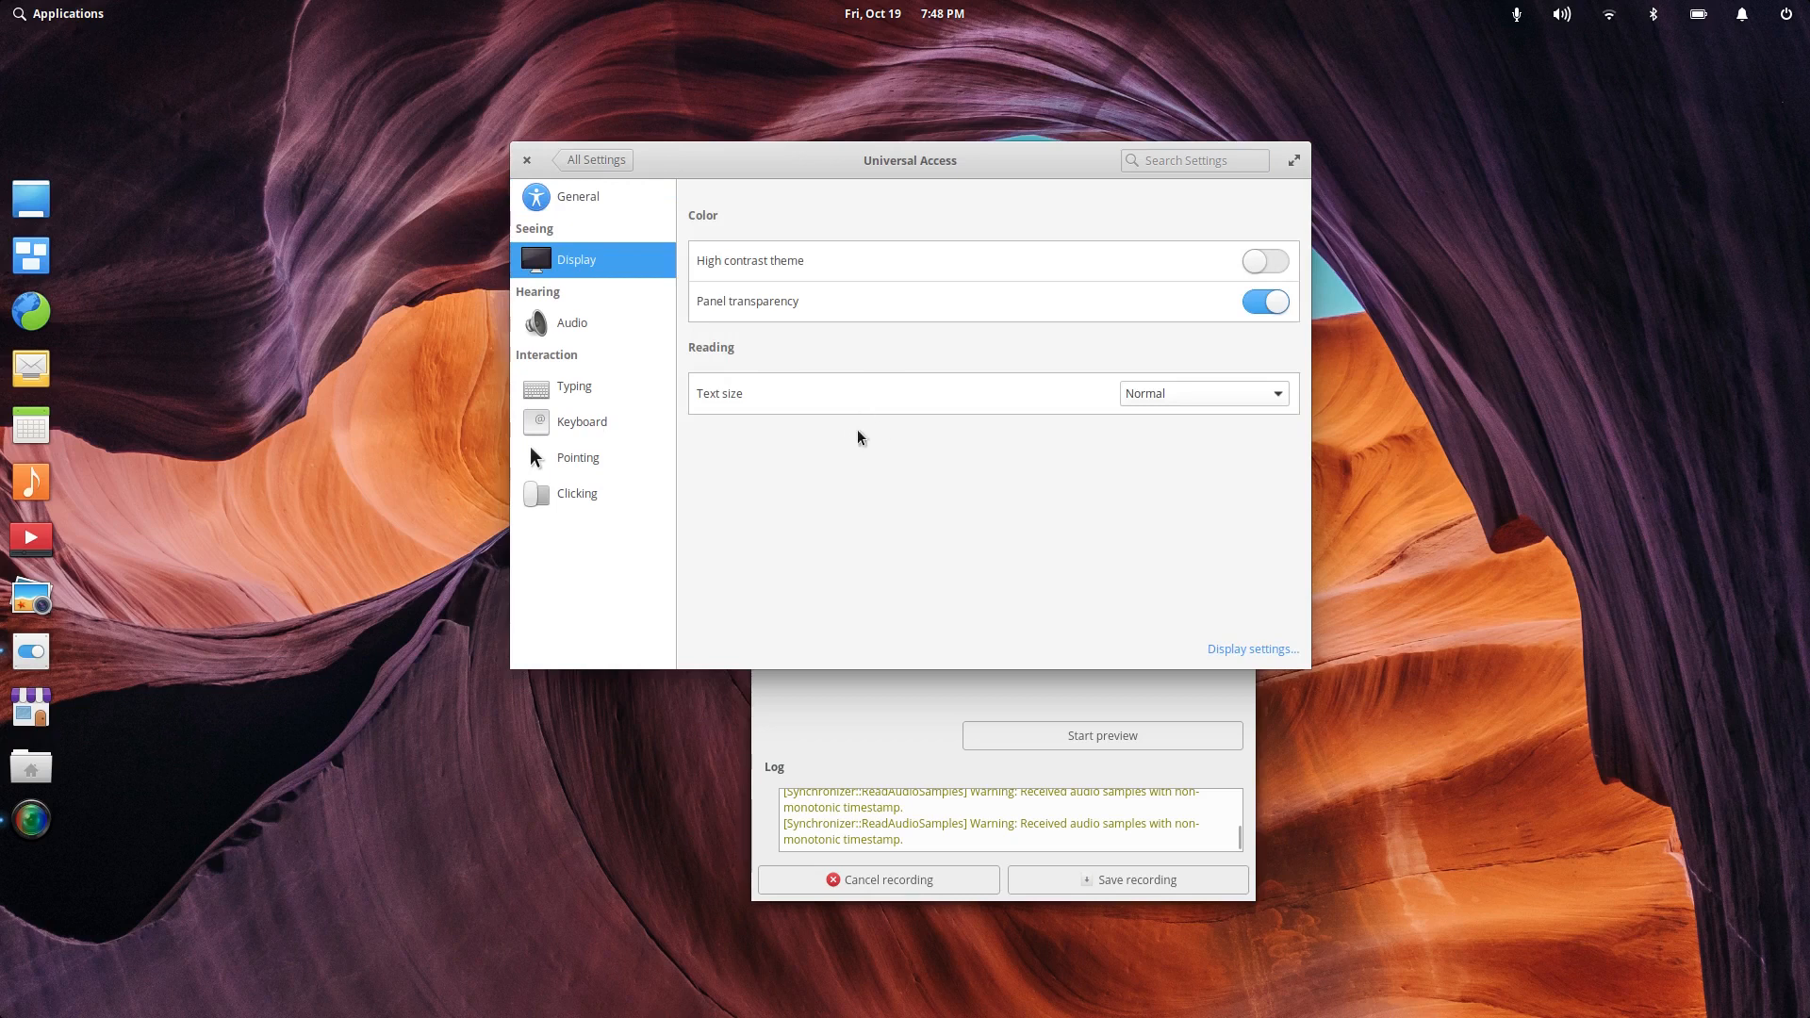
left_click(577, 202)
left_click(562, 497)
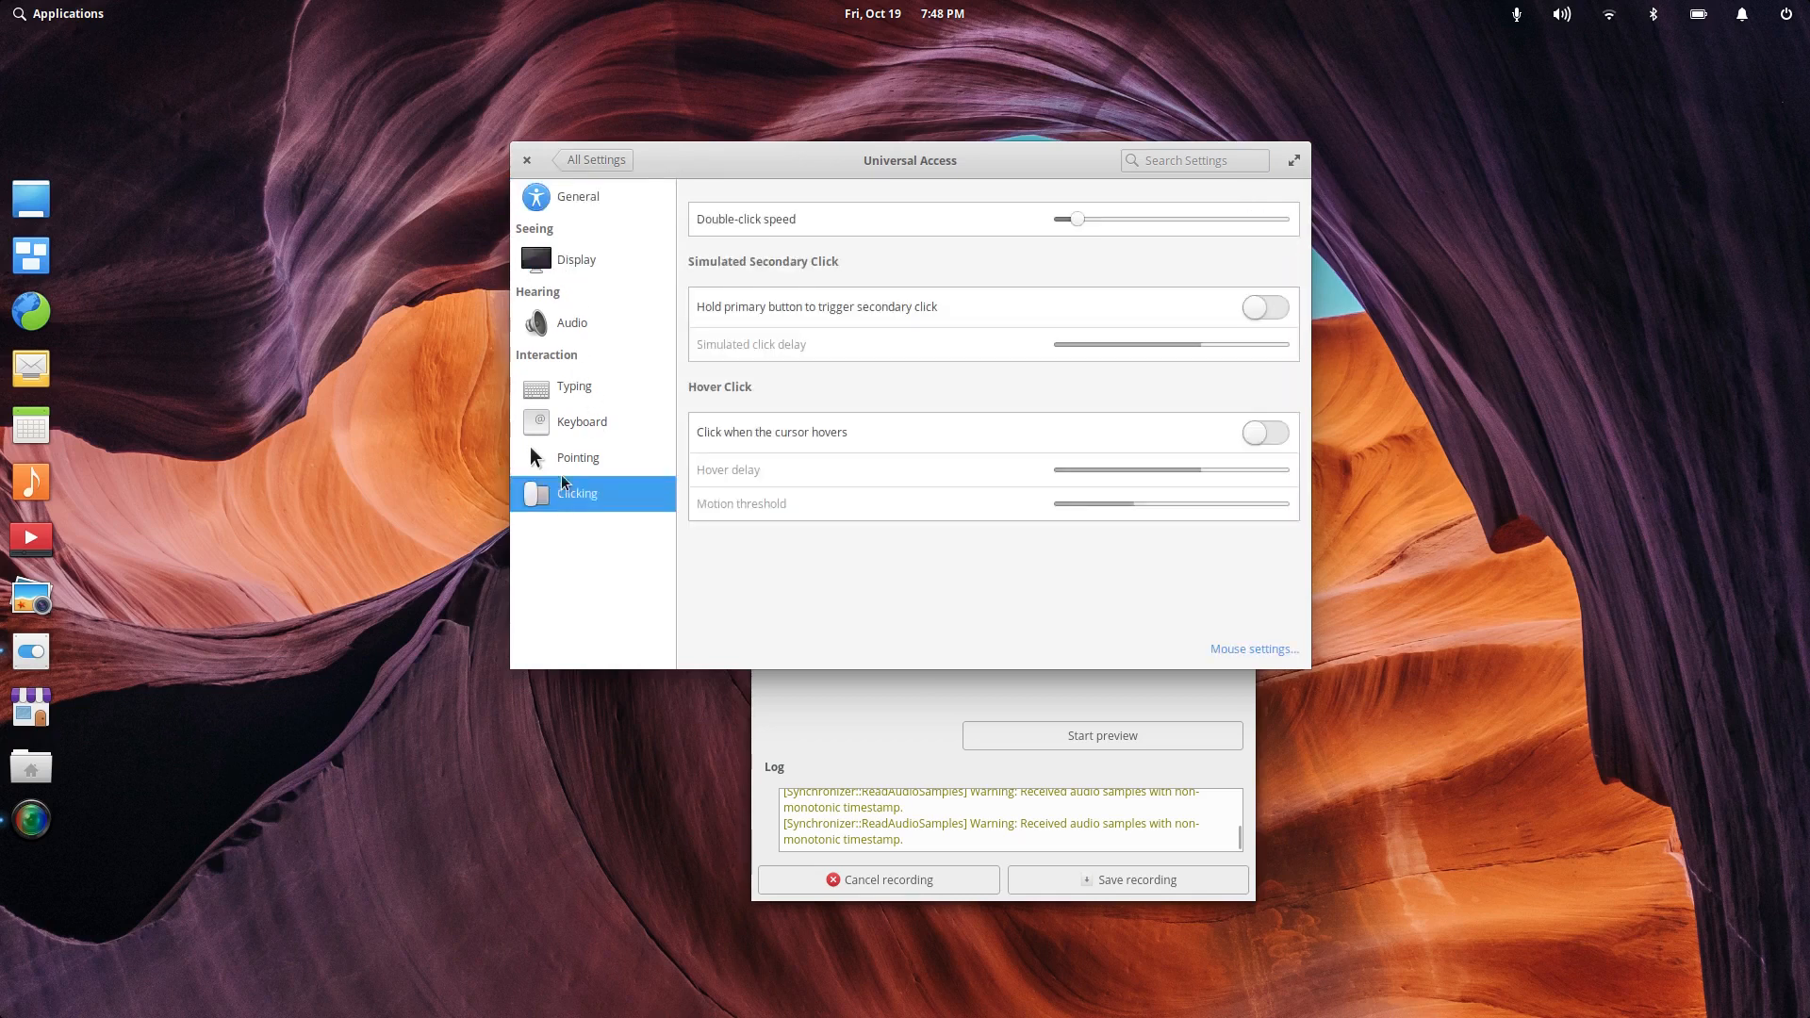
left_click(571, 463)
left_click(574, 426)
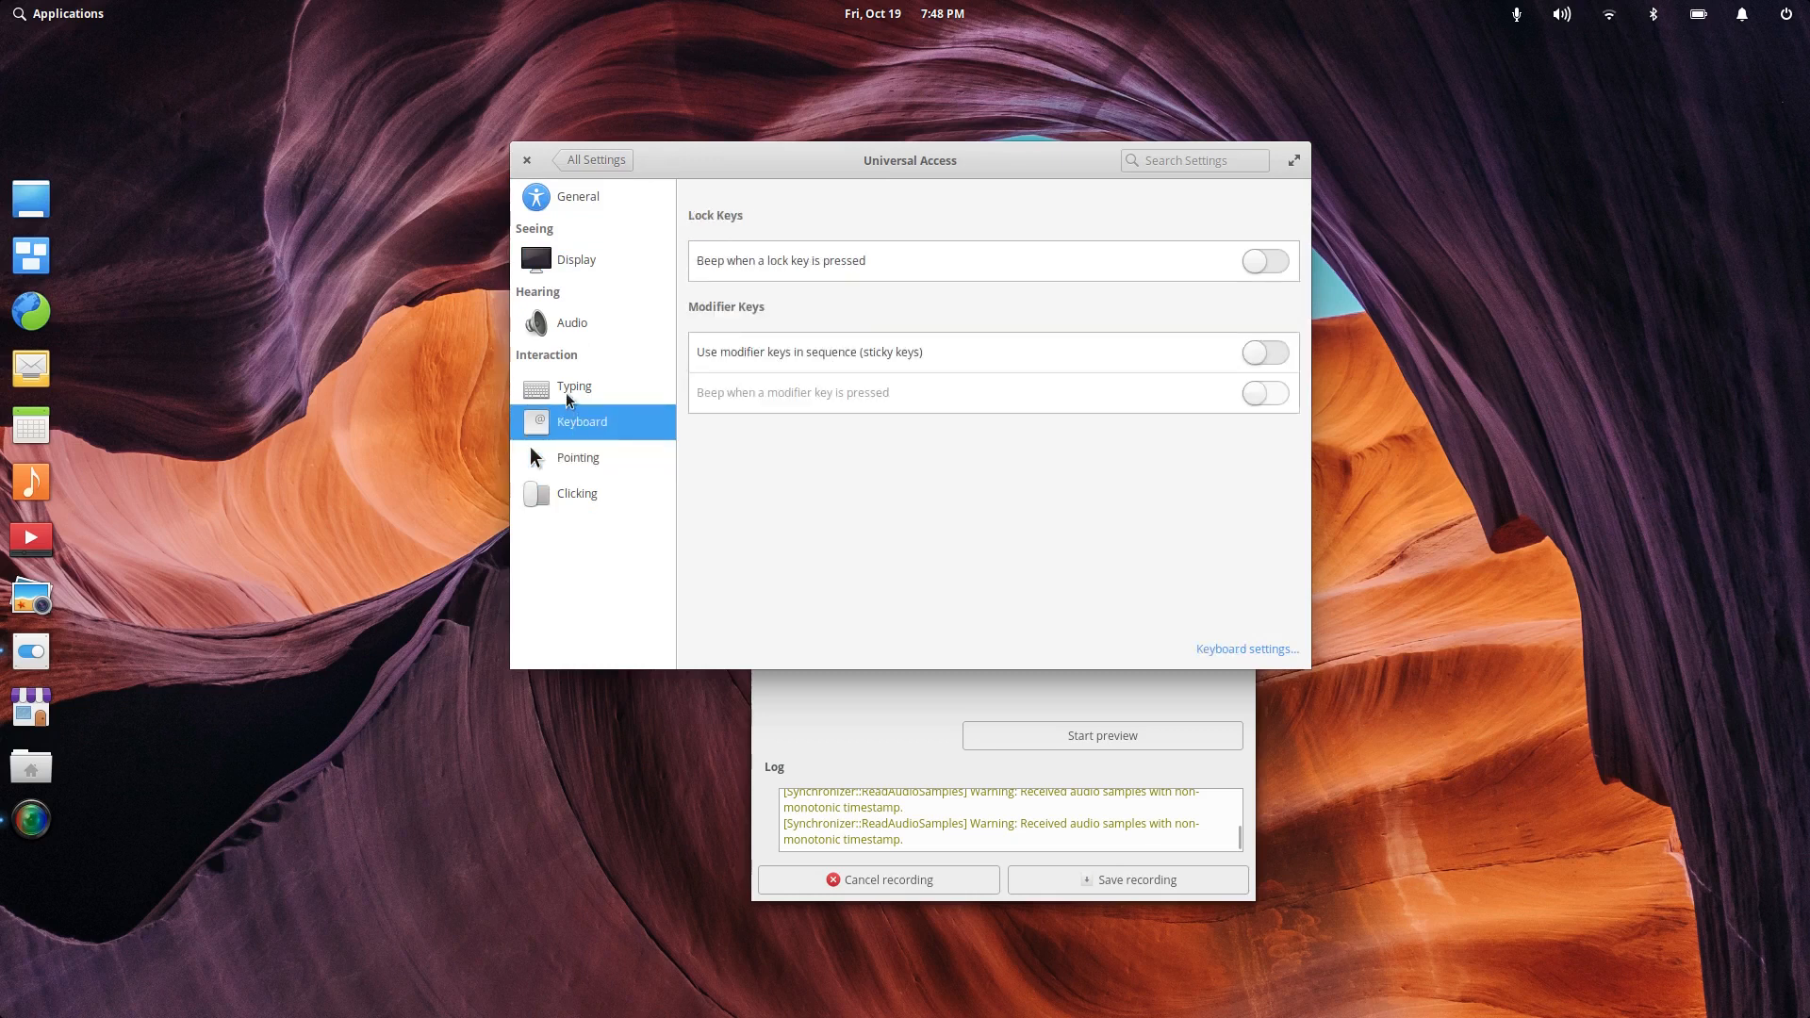
left_click(566, 392)
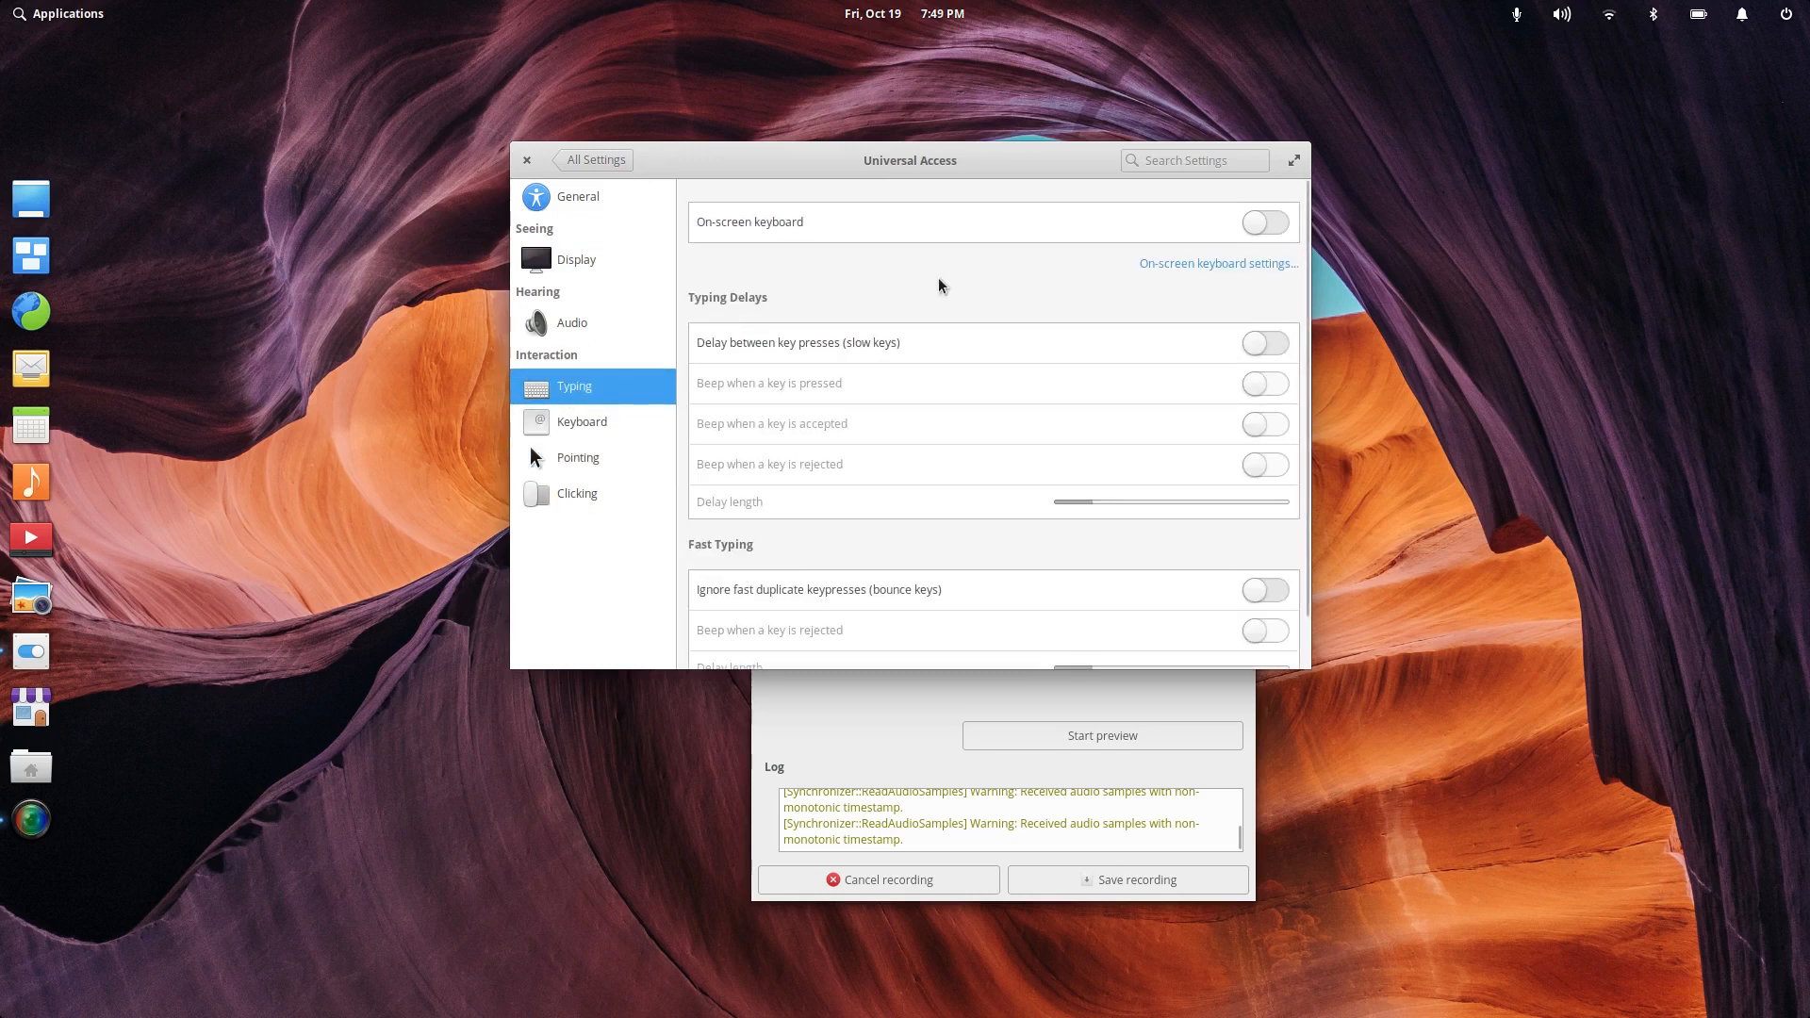
scroll(939, 281, "down", 1)
scroll(939, 284, "up", 1)
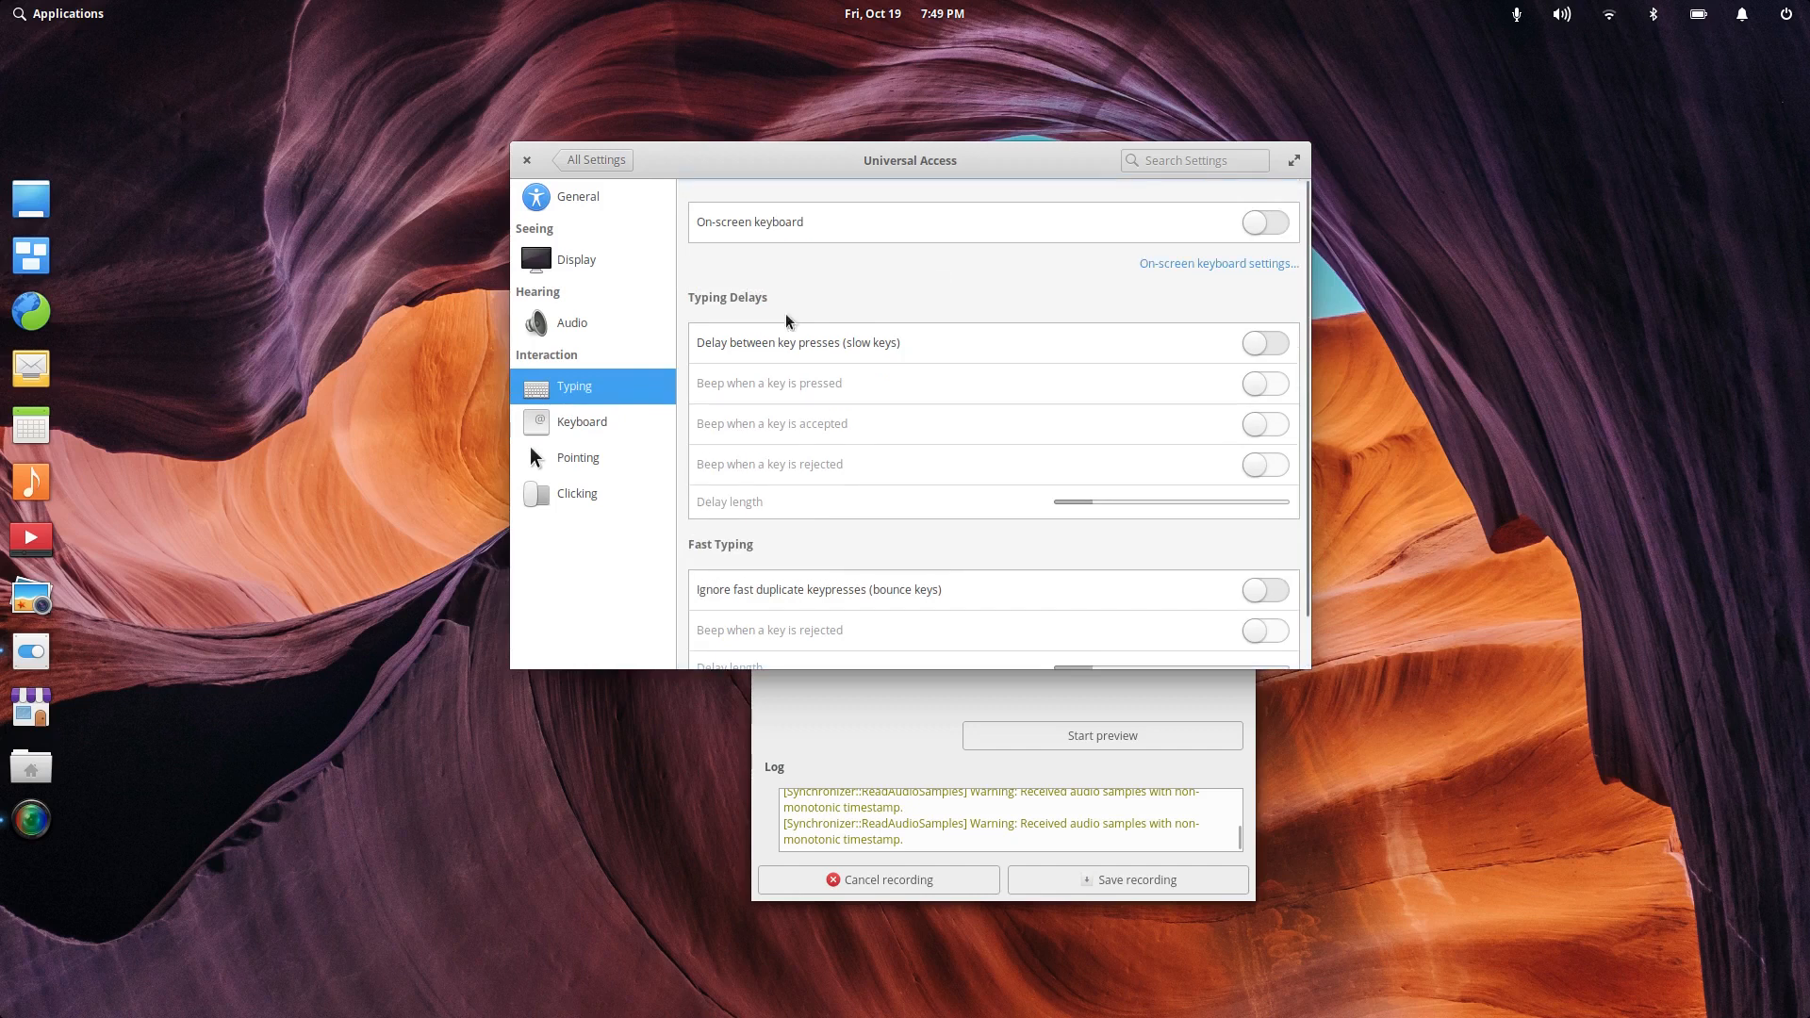
left_click(611, 323)
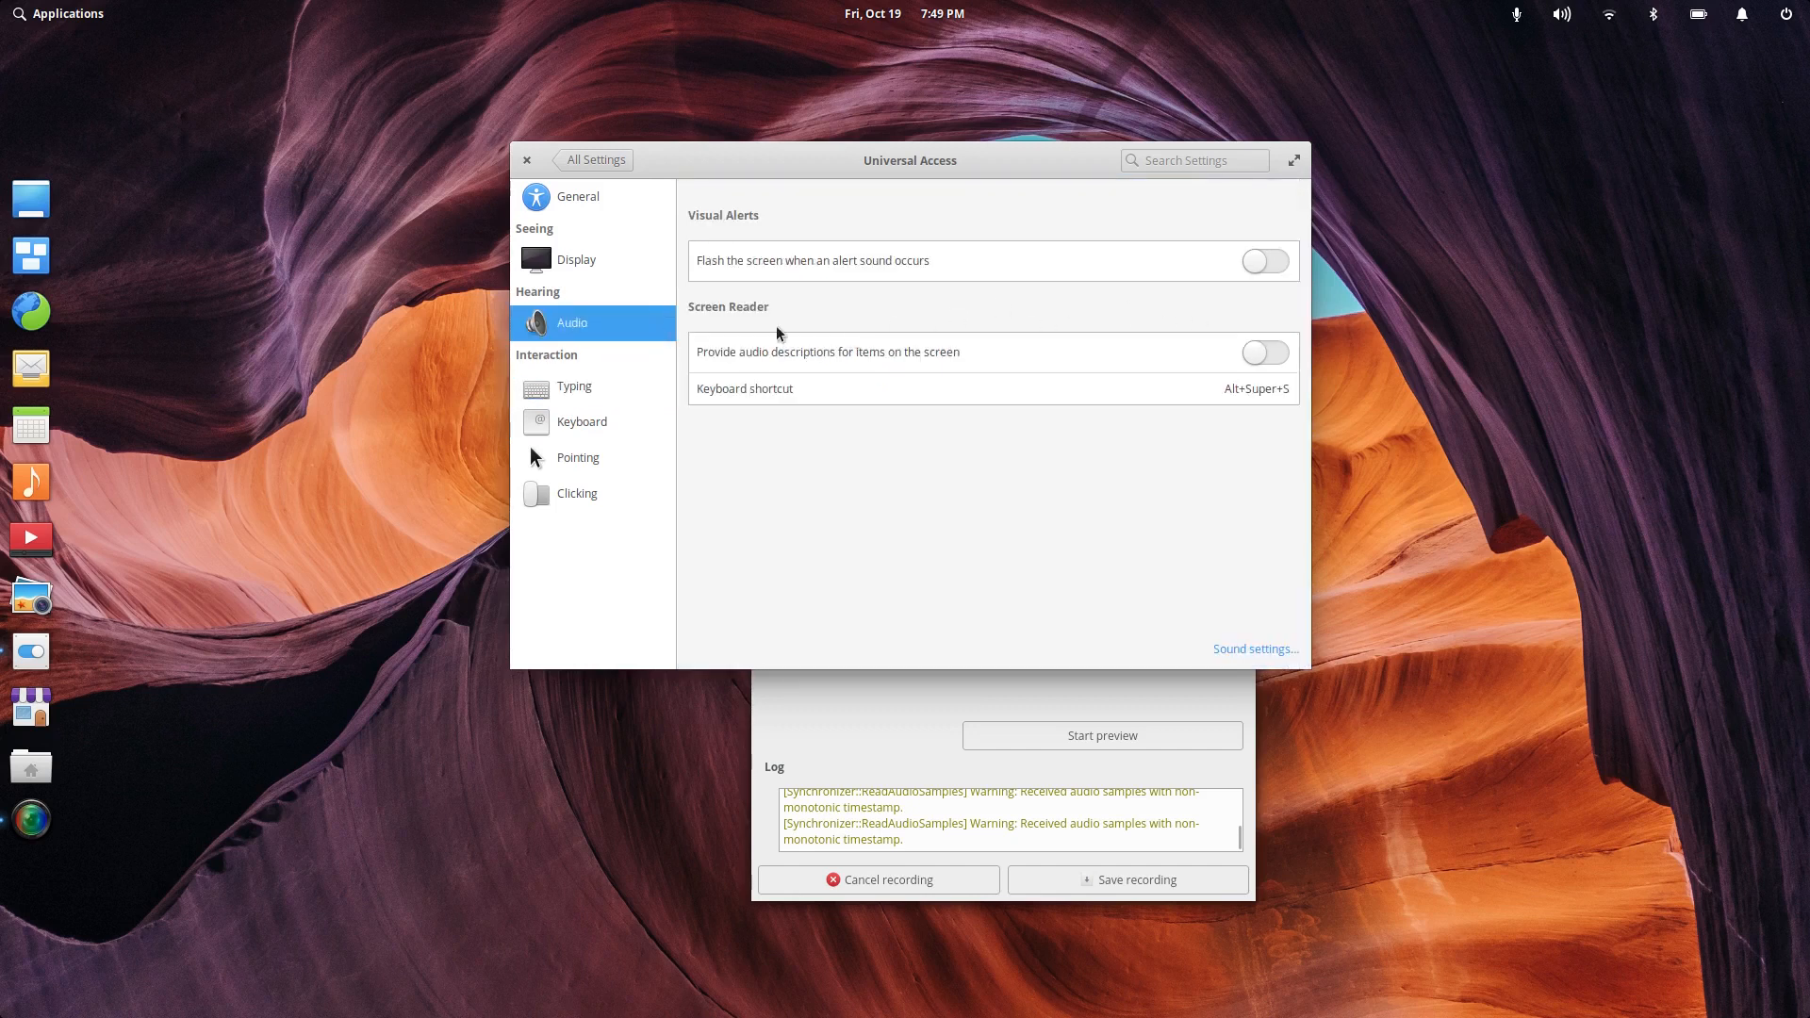
left_click(599, 160)
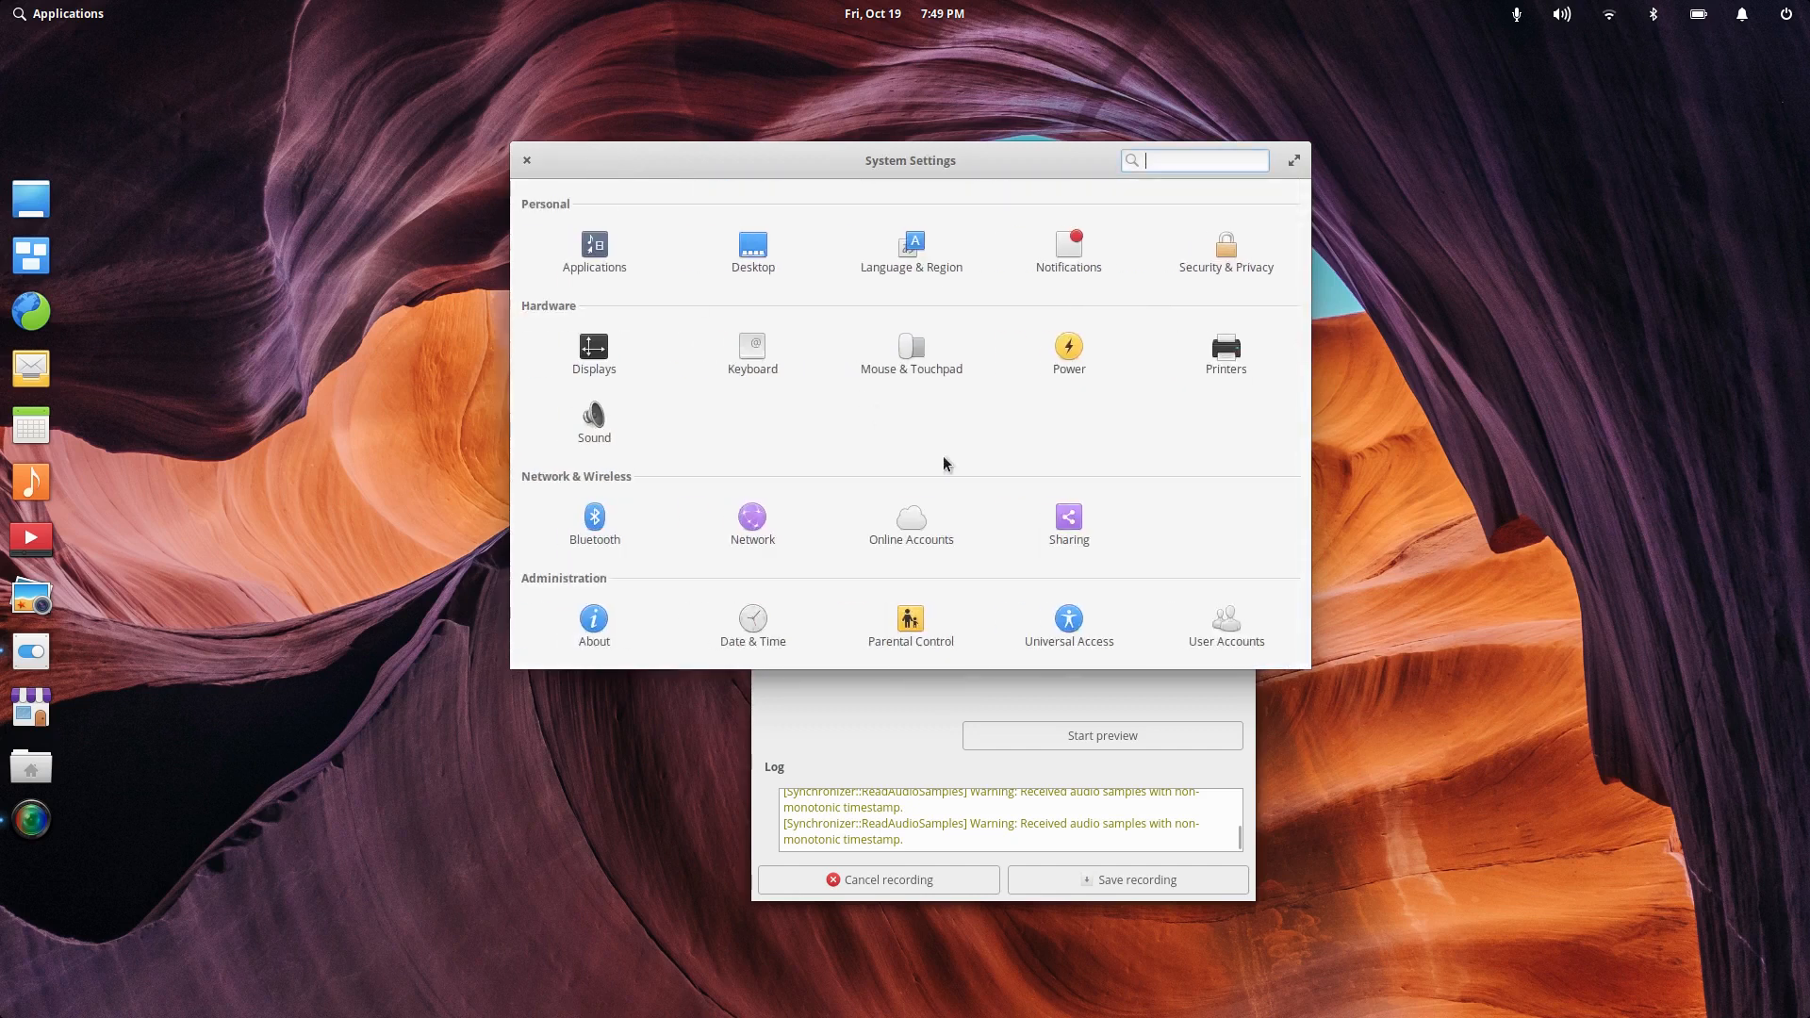
Step: View the User Accounts page and the Language & Region page, returning to the settings overview
left_click(1214, 630)
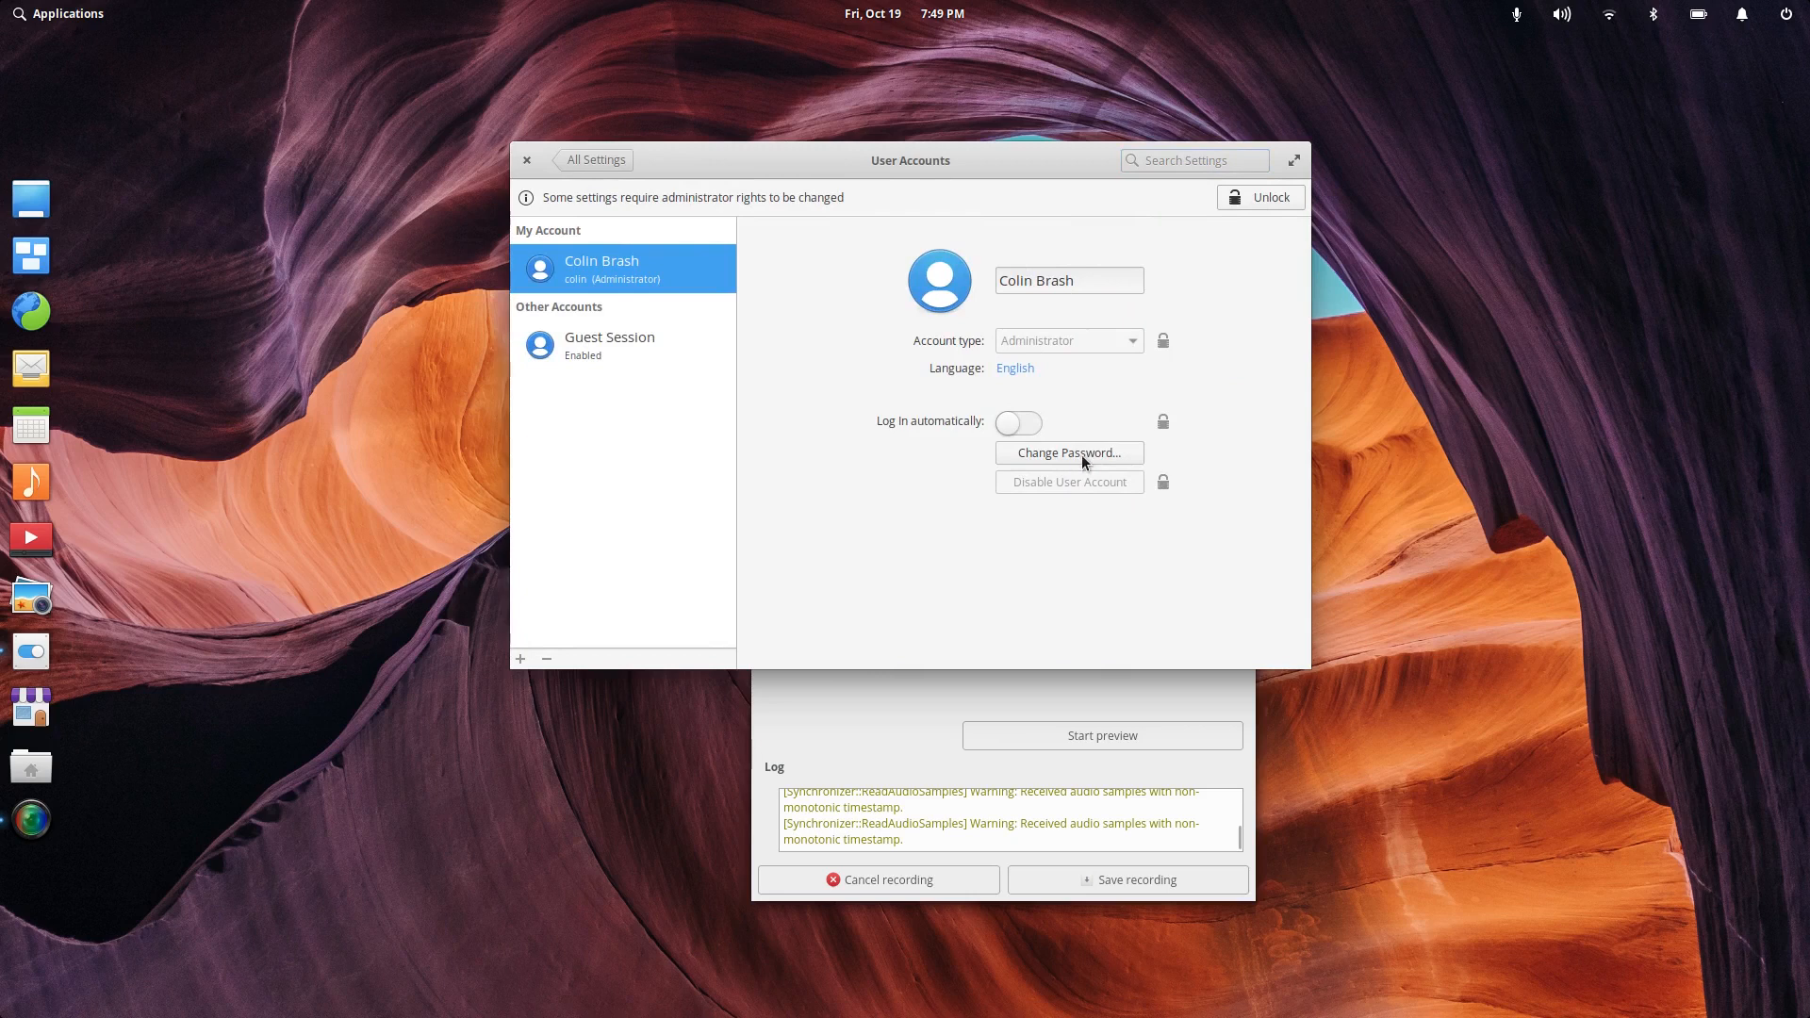
left_click(587, 162)
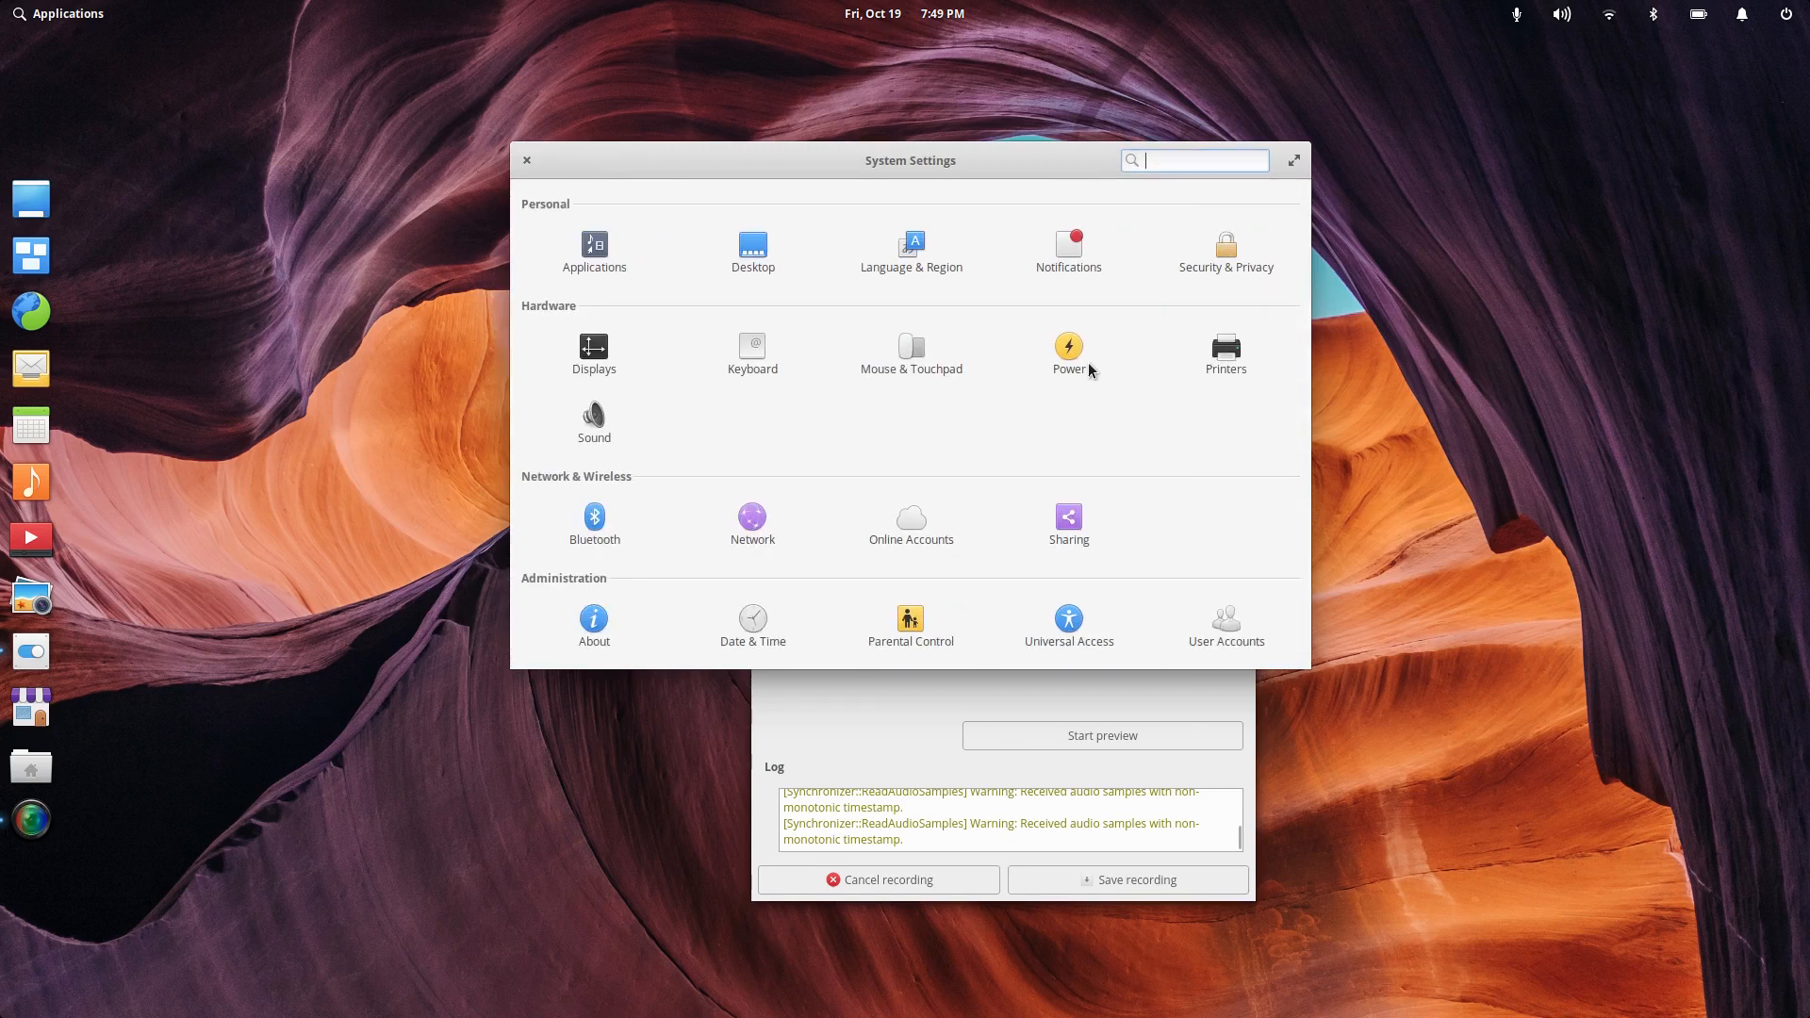
left_click(901, 250)
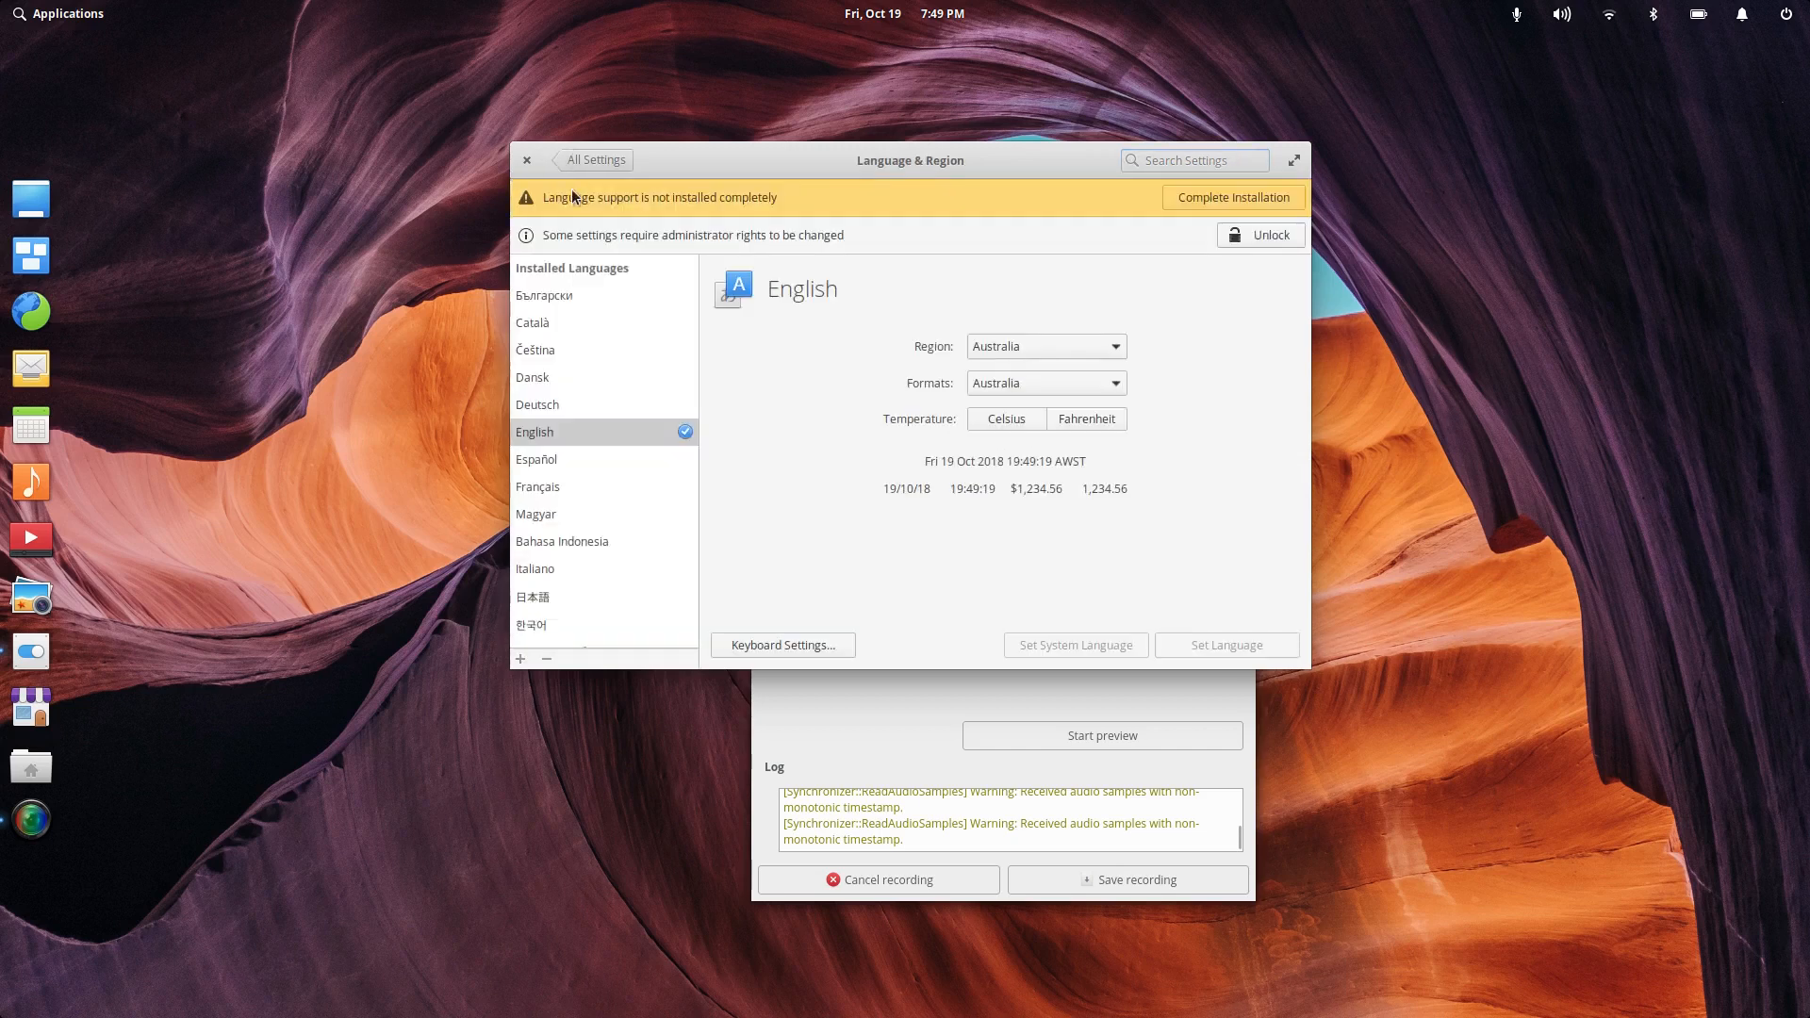
left_click(591, 160)
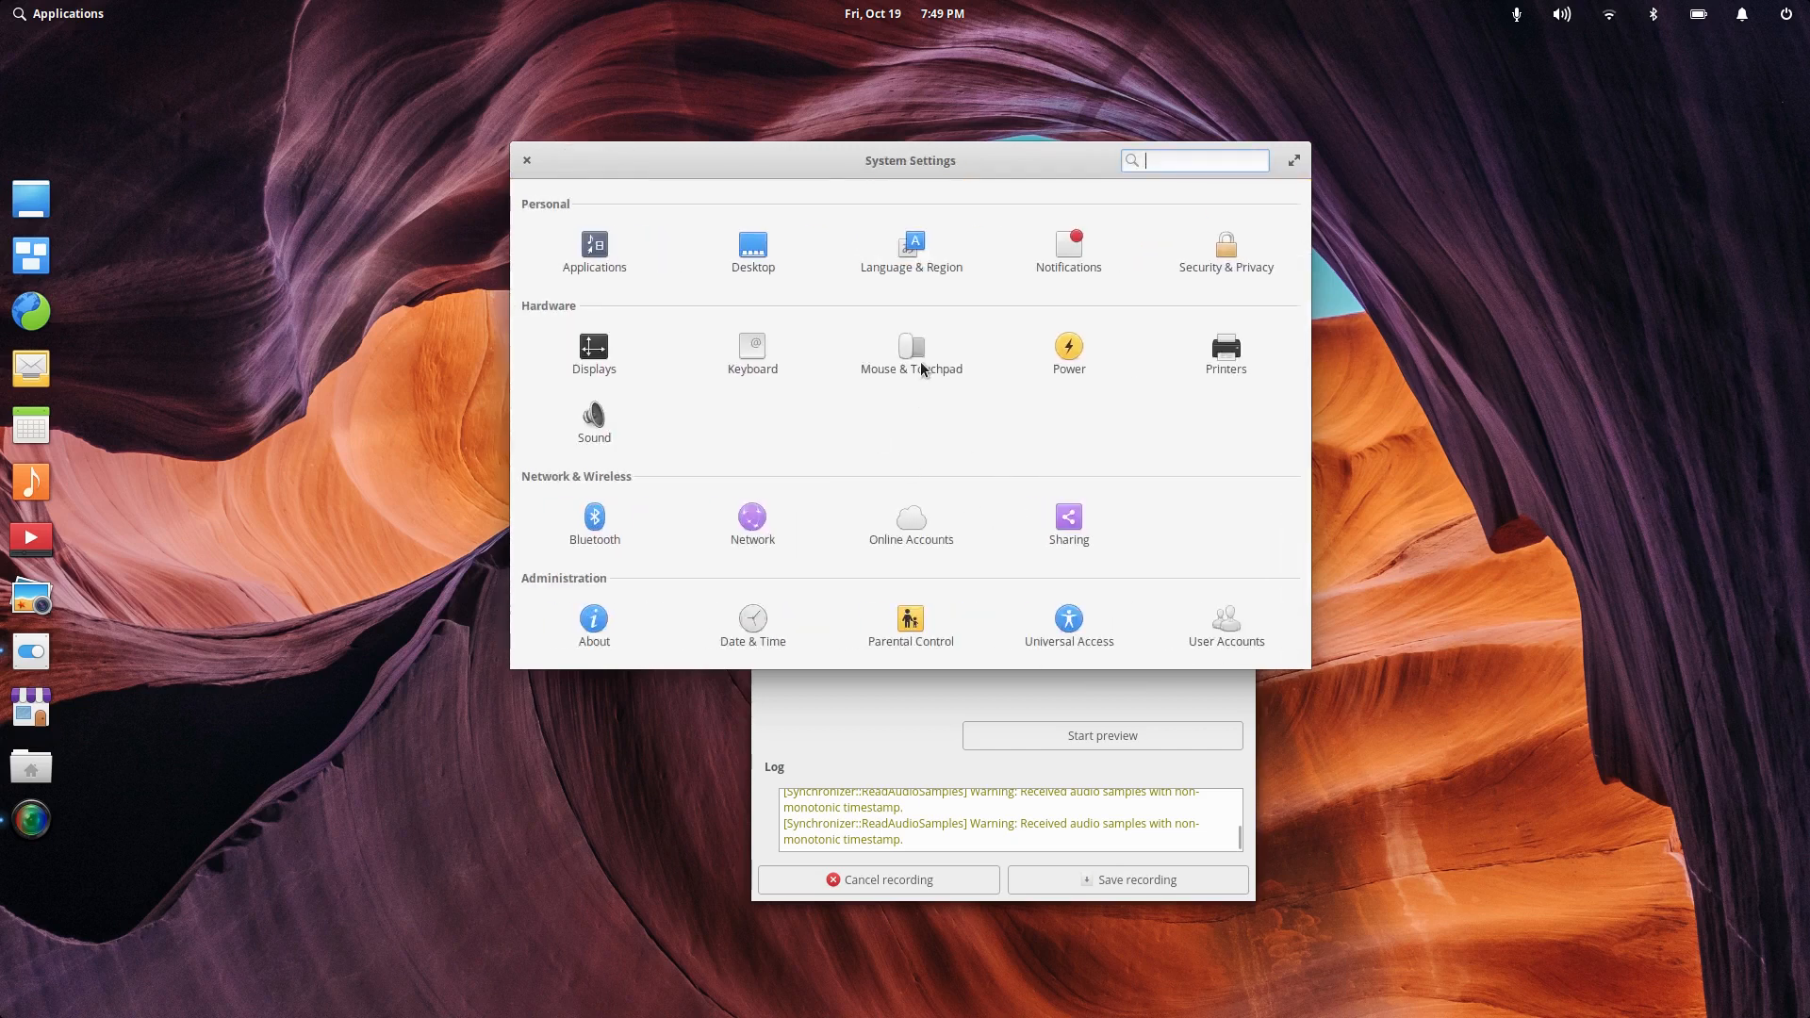
Step: Set the mouse's pointer acceleration to Hardware default in the Mouse & Touchpad settings
left_click(920, 360)
scroll(920, 363, "down", 3)
scroll(921, 363, "up", 2)
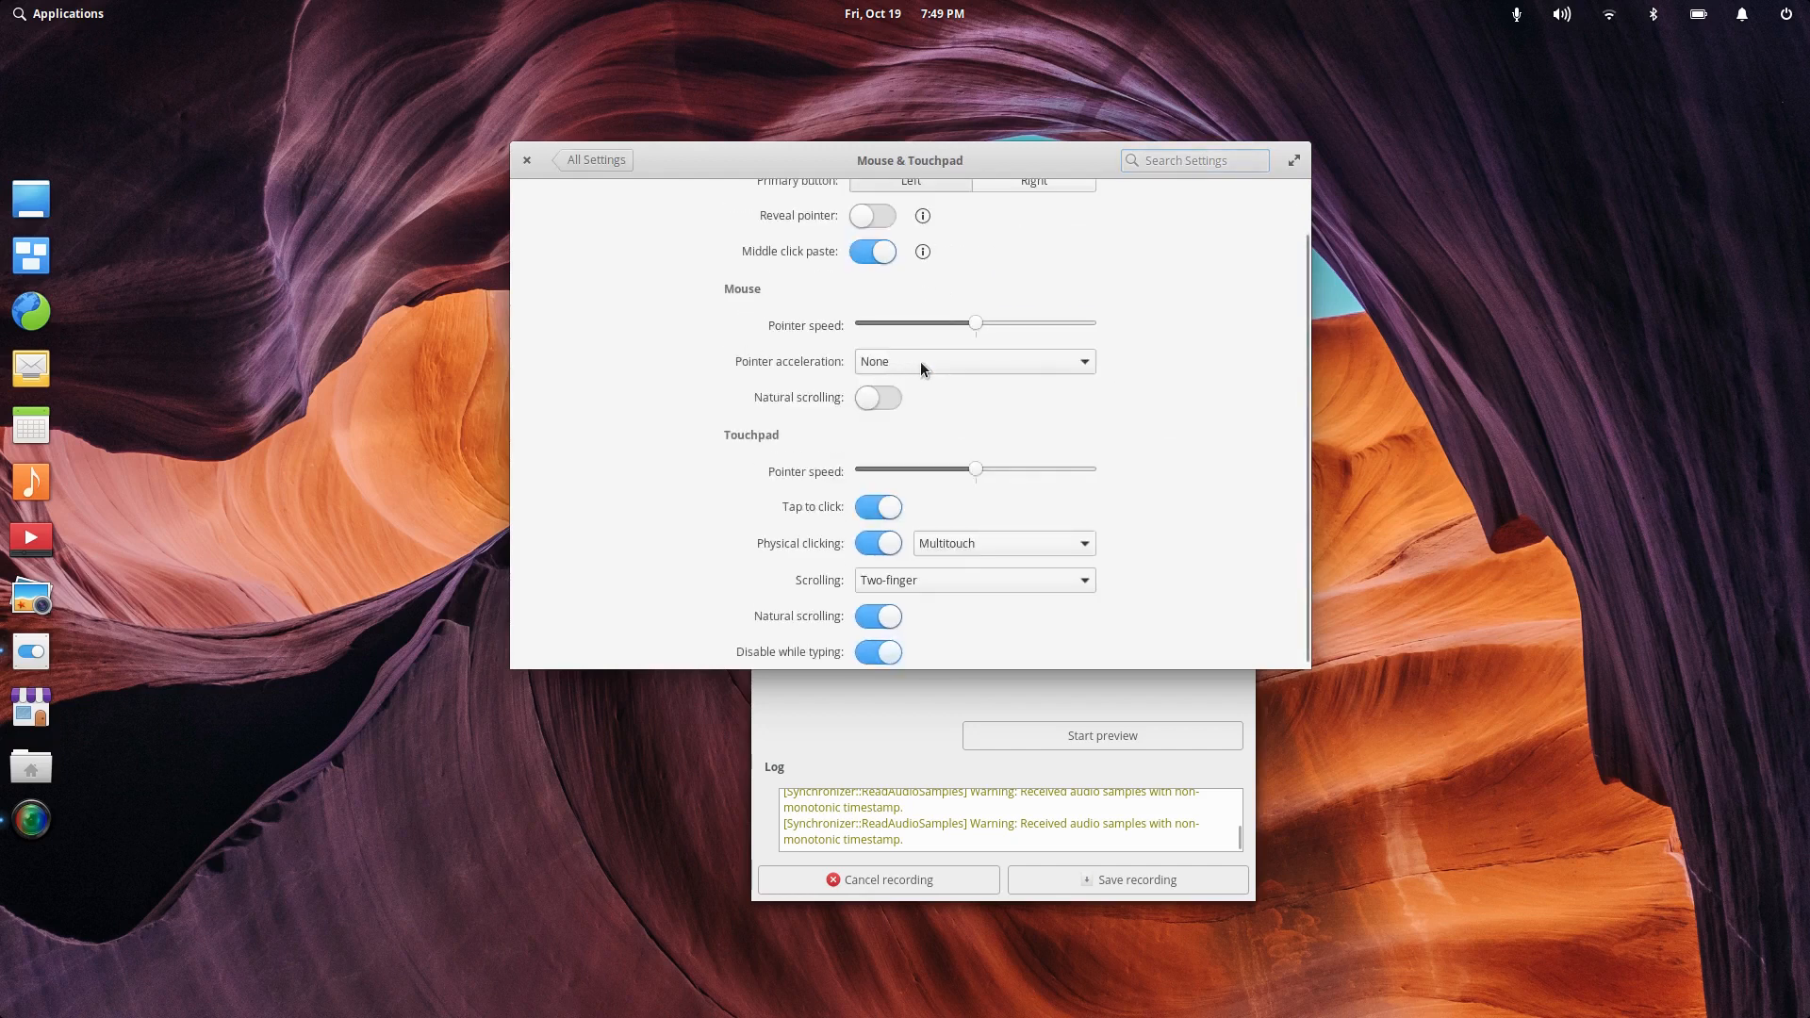
scroll(889, 363, "down", 1)
left_click(1059, 361)
left_click(906, 310)
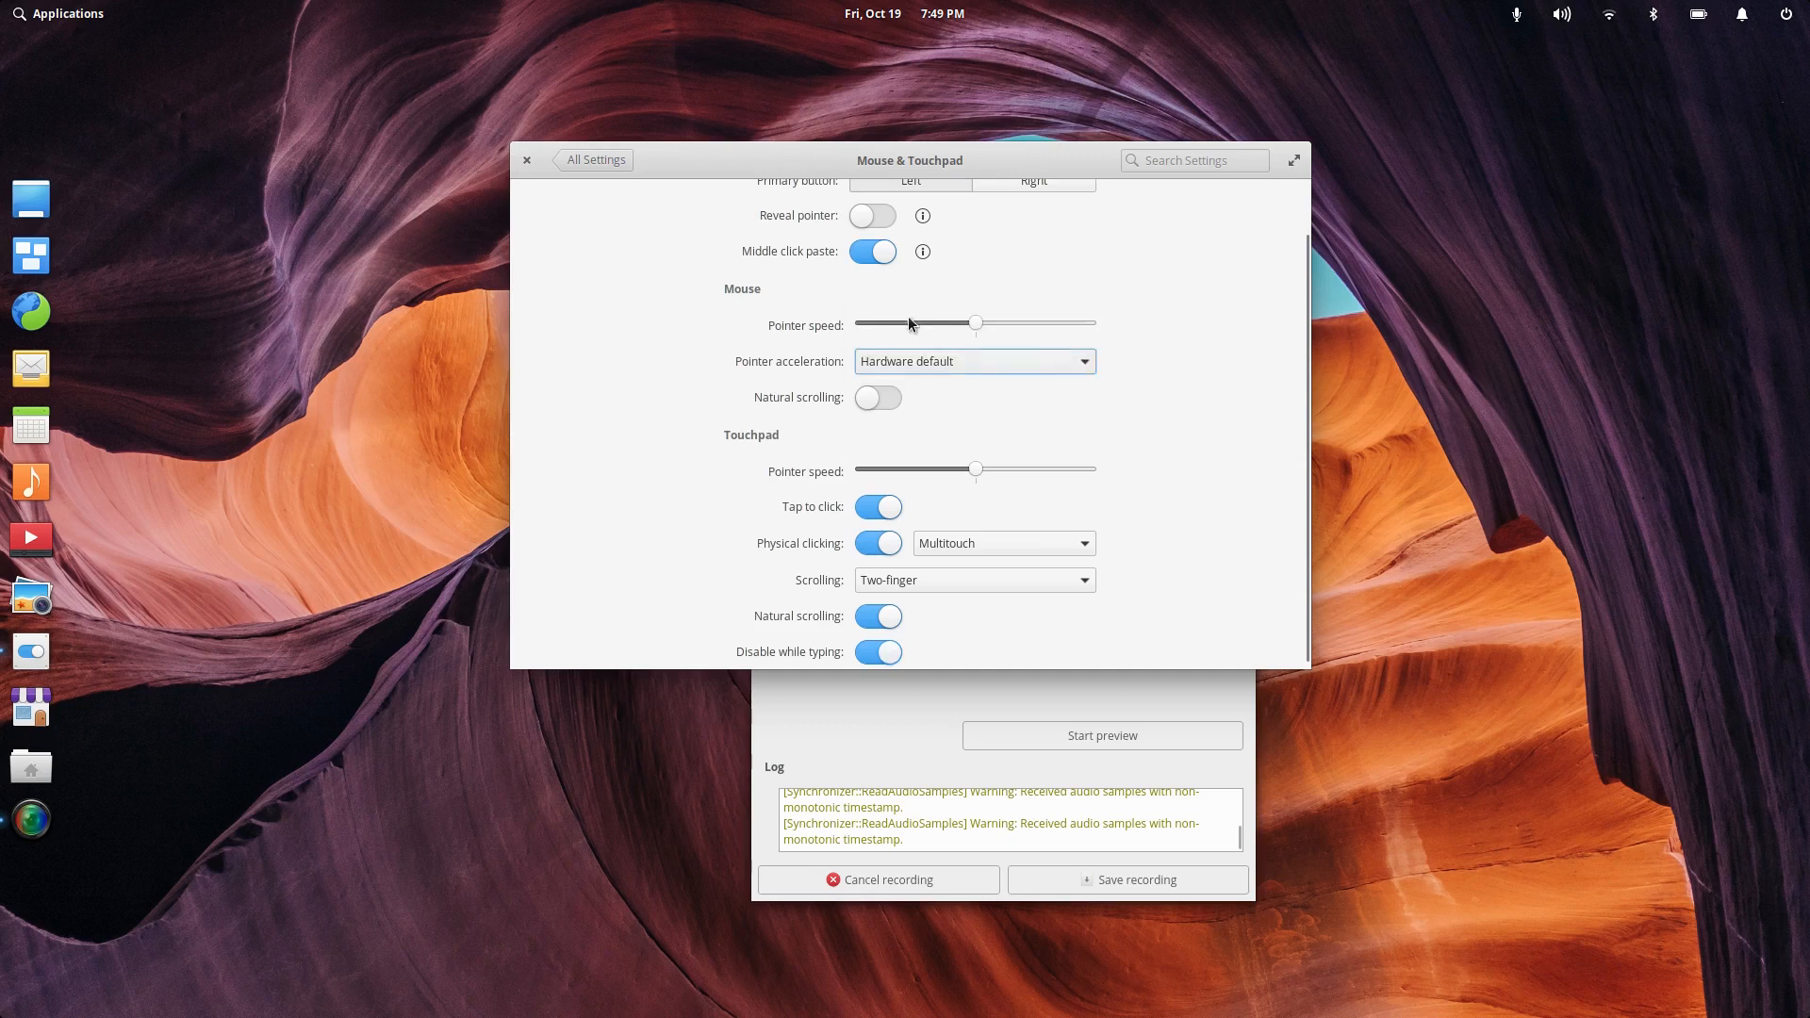
left_click(594, 161)
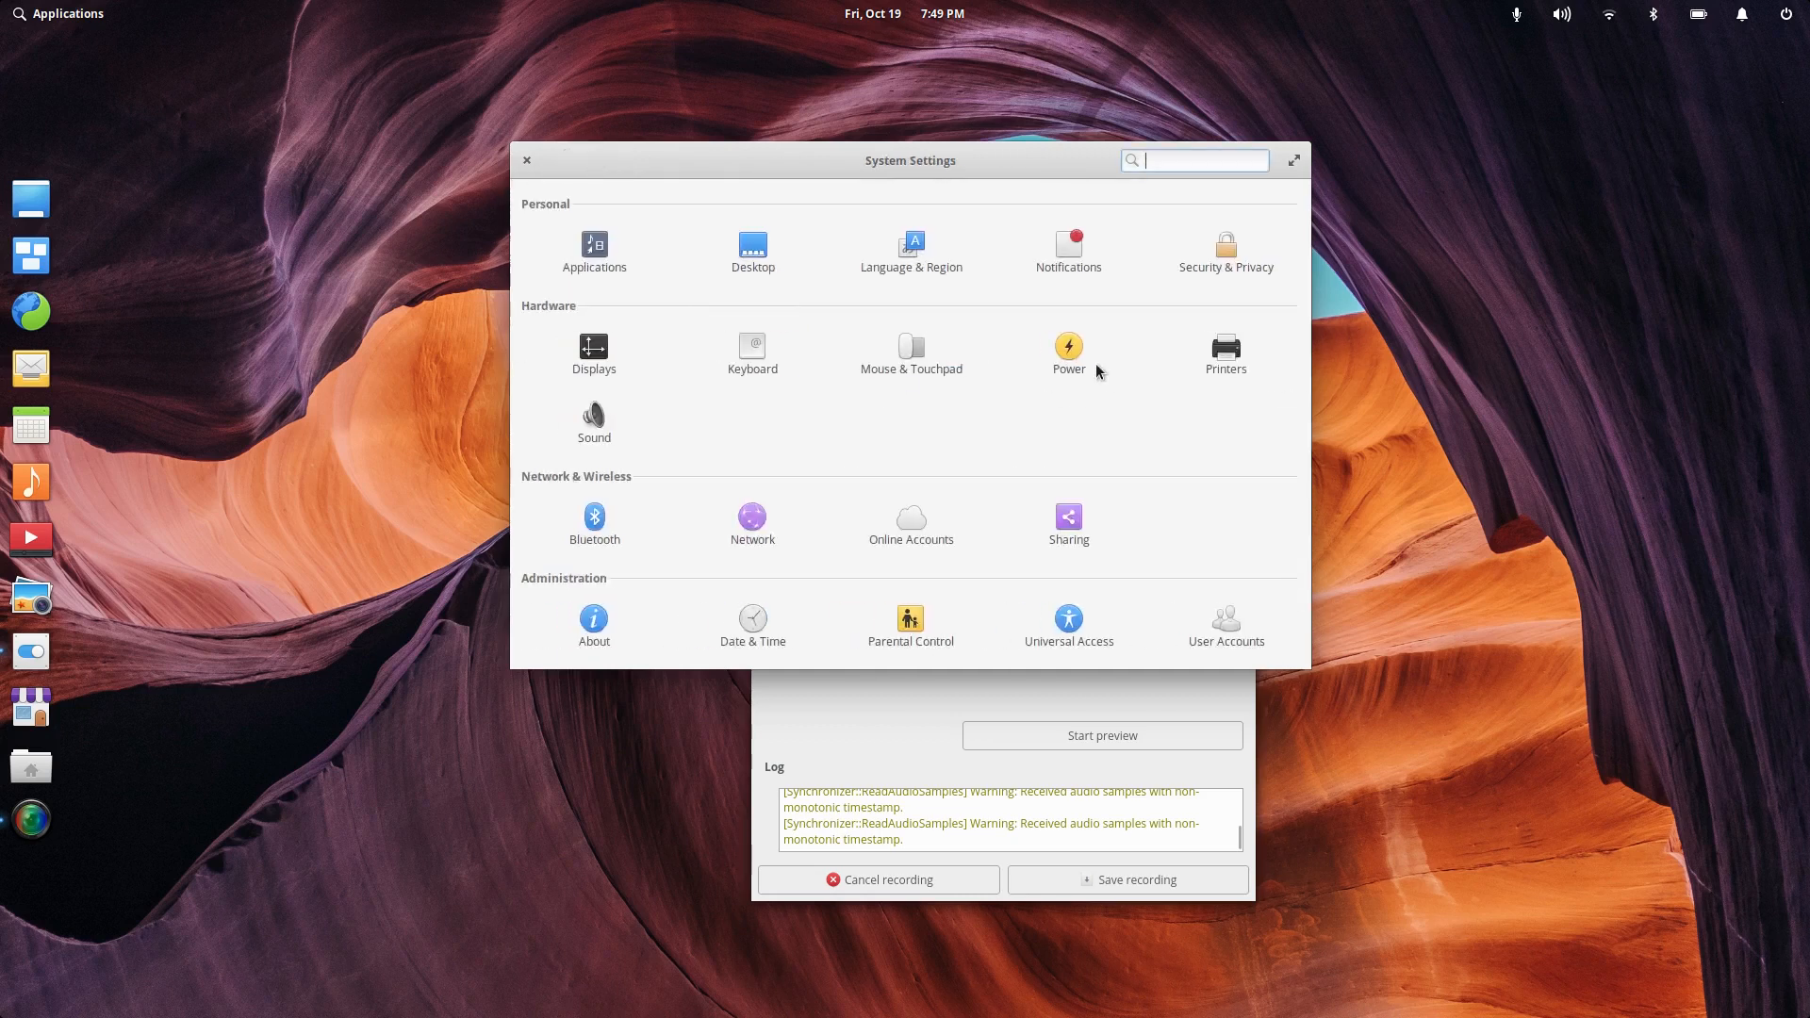
Step: Reopen the Mouse & Touchpad settings and review the general, mouse and touchpad options
left_click(945, 366)
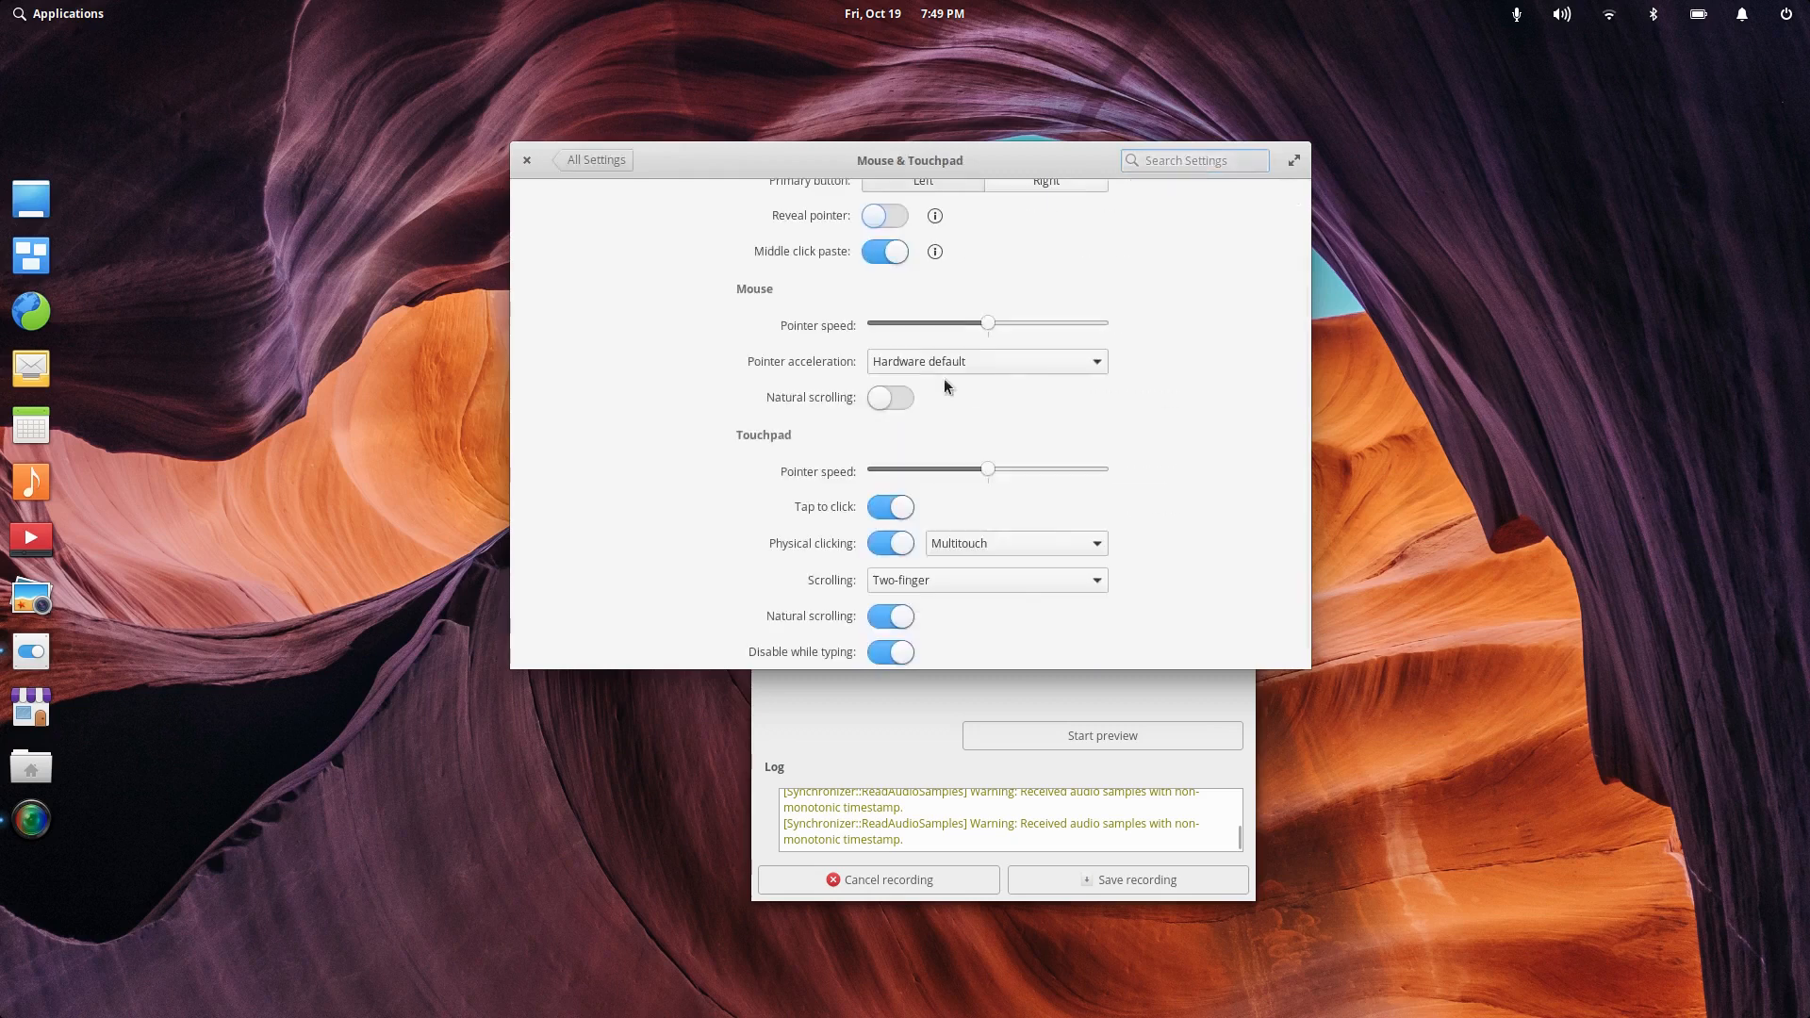
scroll(1236, 302, "up", 2)
scroll(1236, 301, "down", 2)
scroll(1237, 300, "up", 1)
scroll(1169, 293, "down", 1)
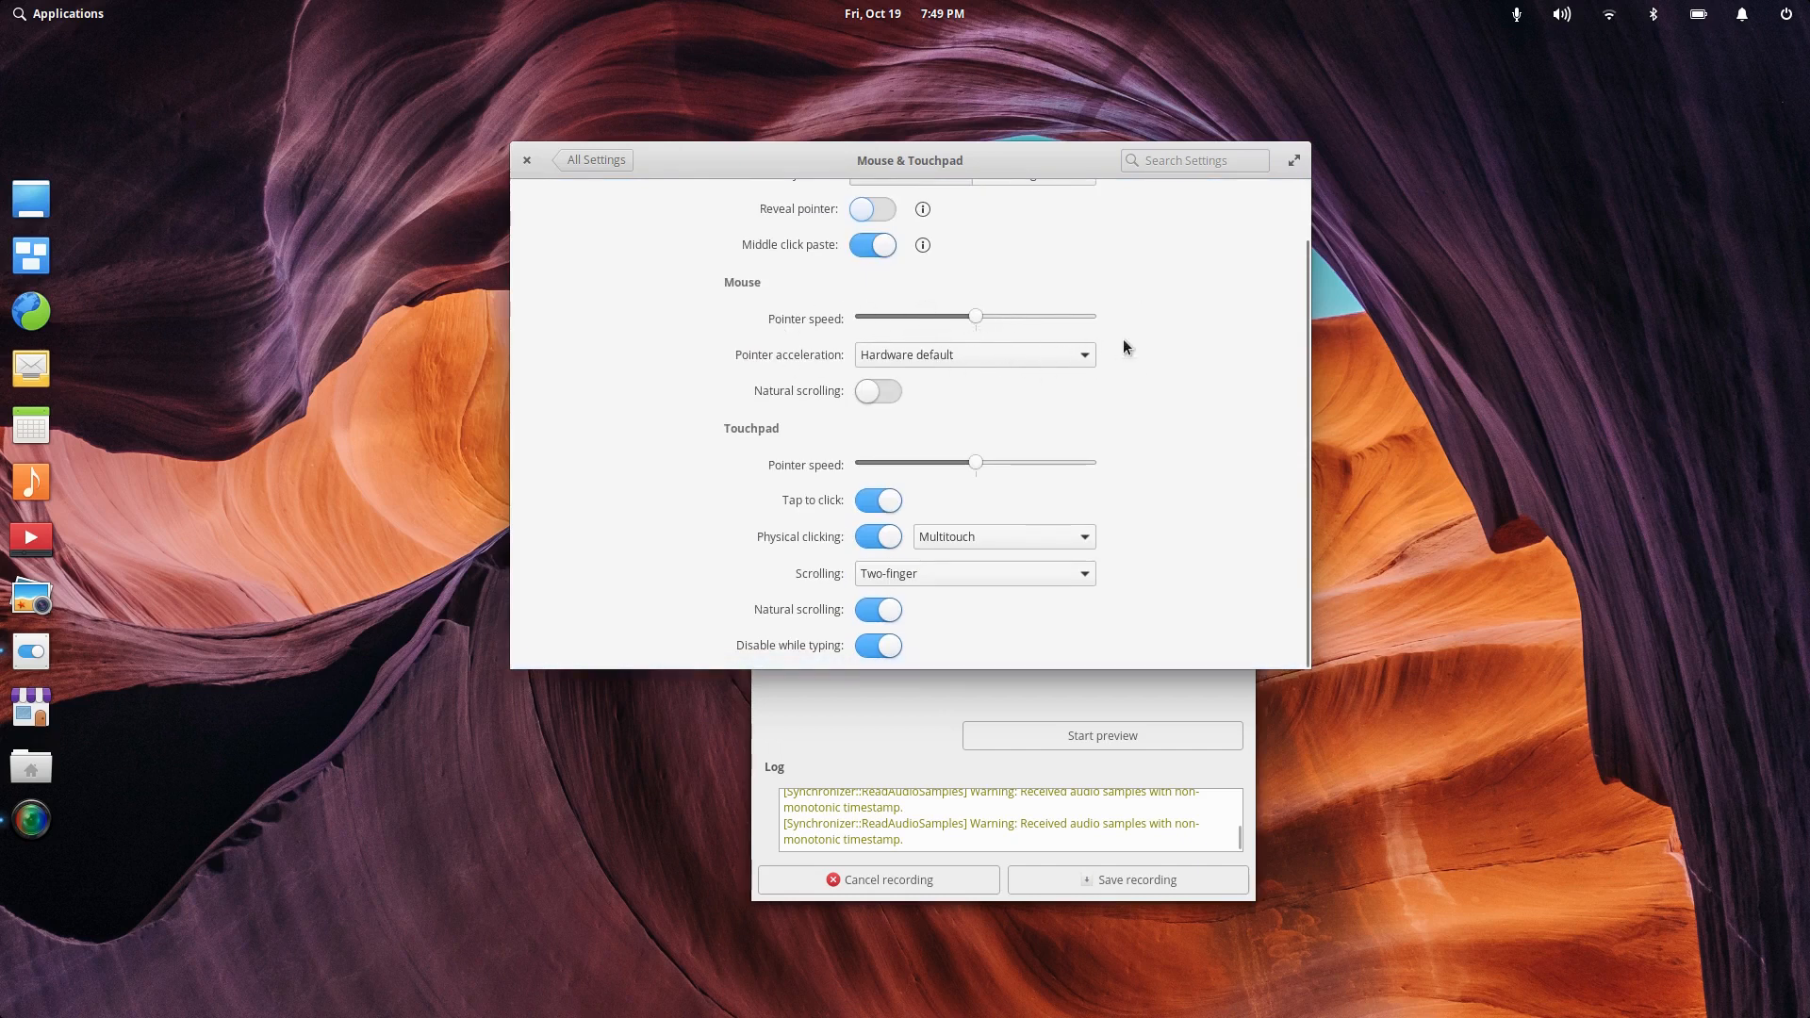
scroll(1163, 301, "up", 1)
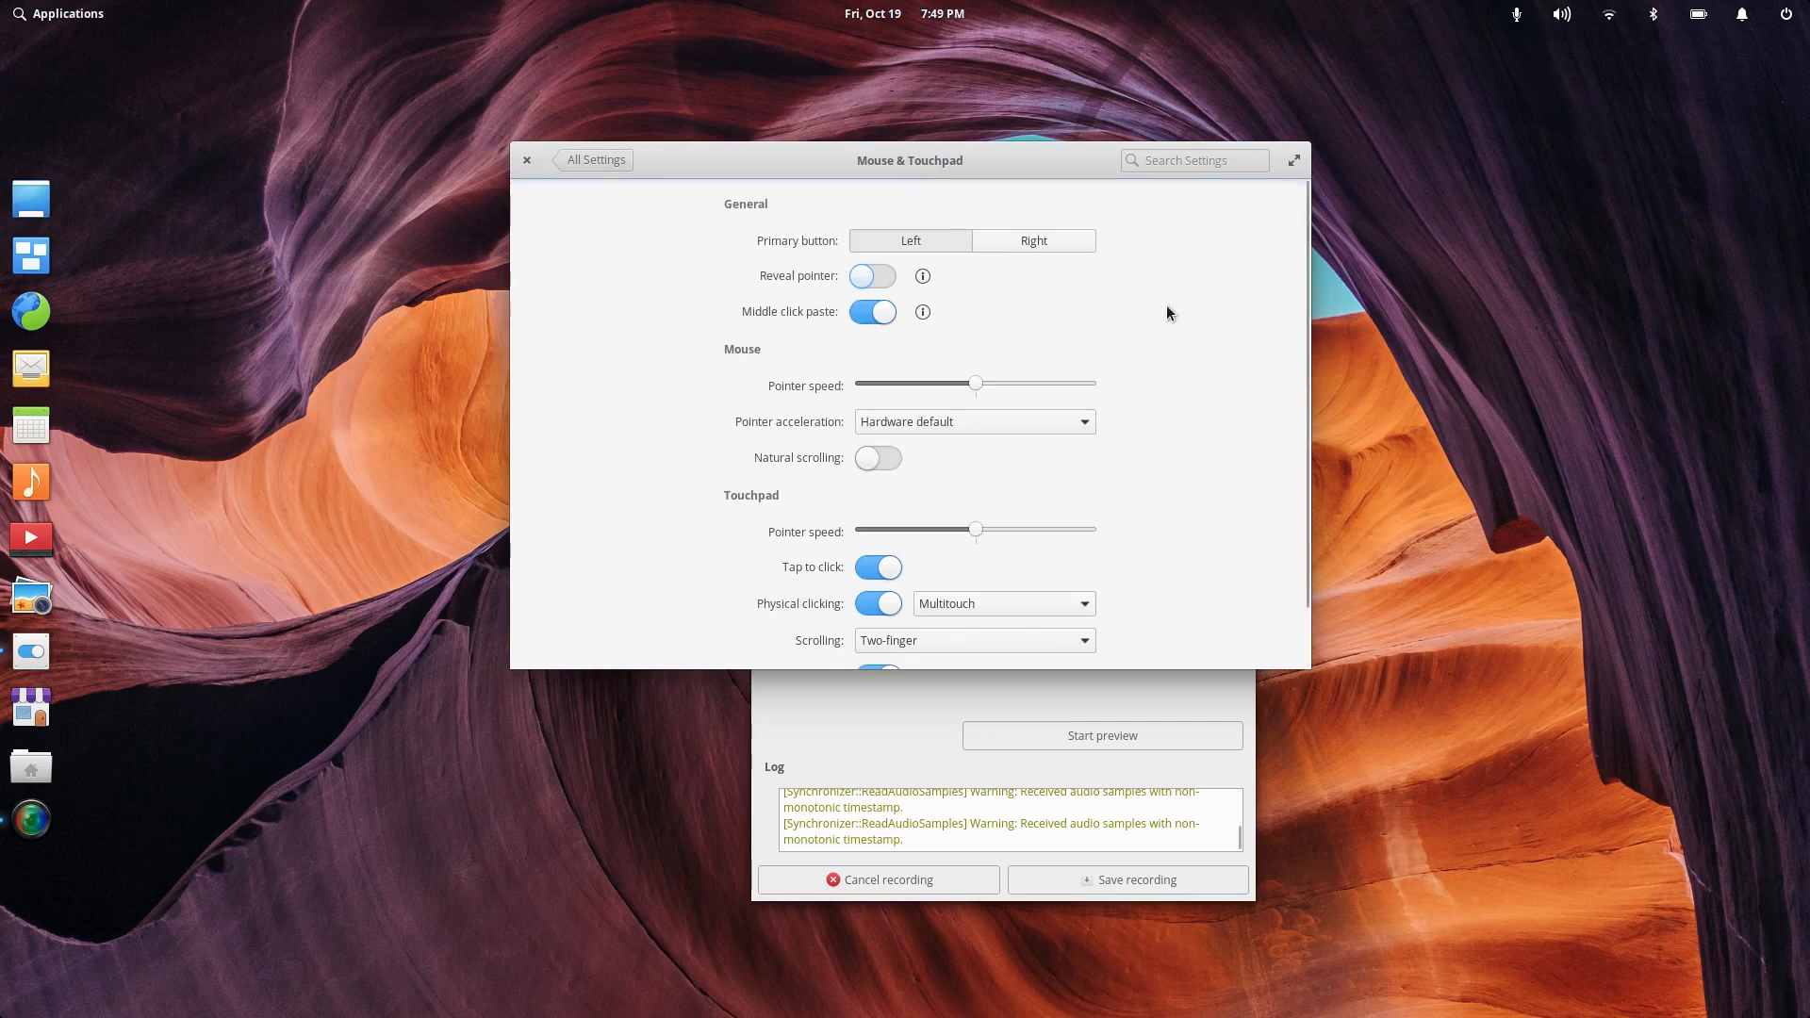
left_click(598, 160)
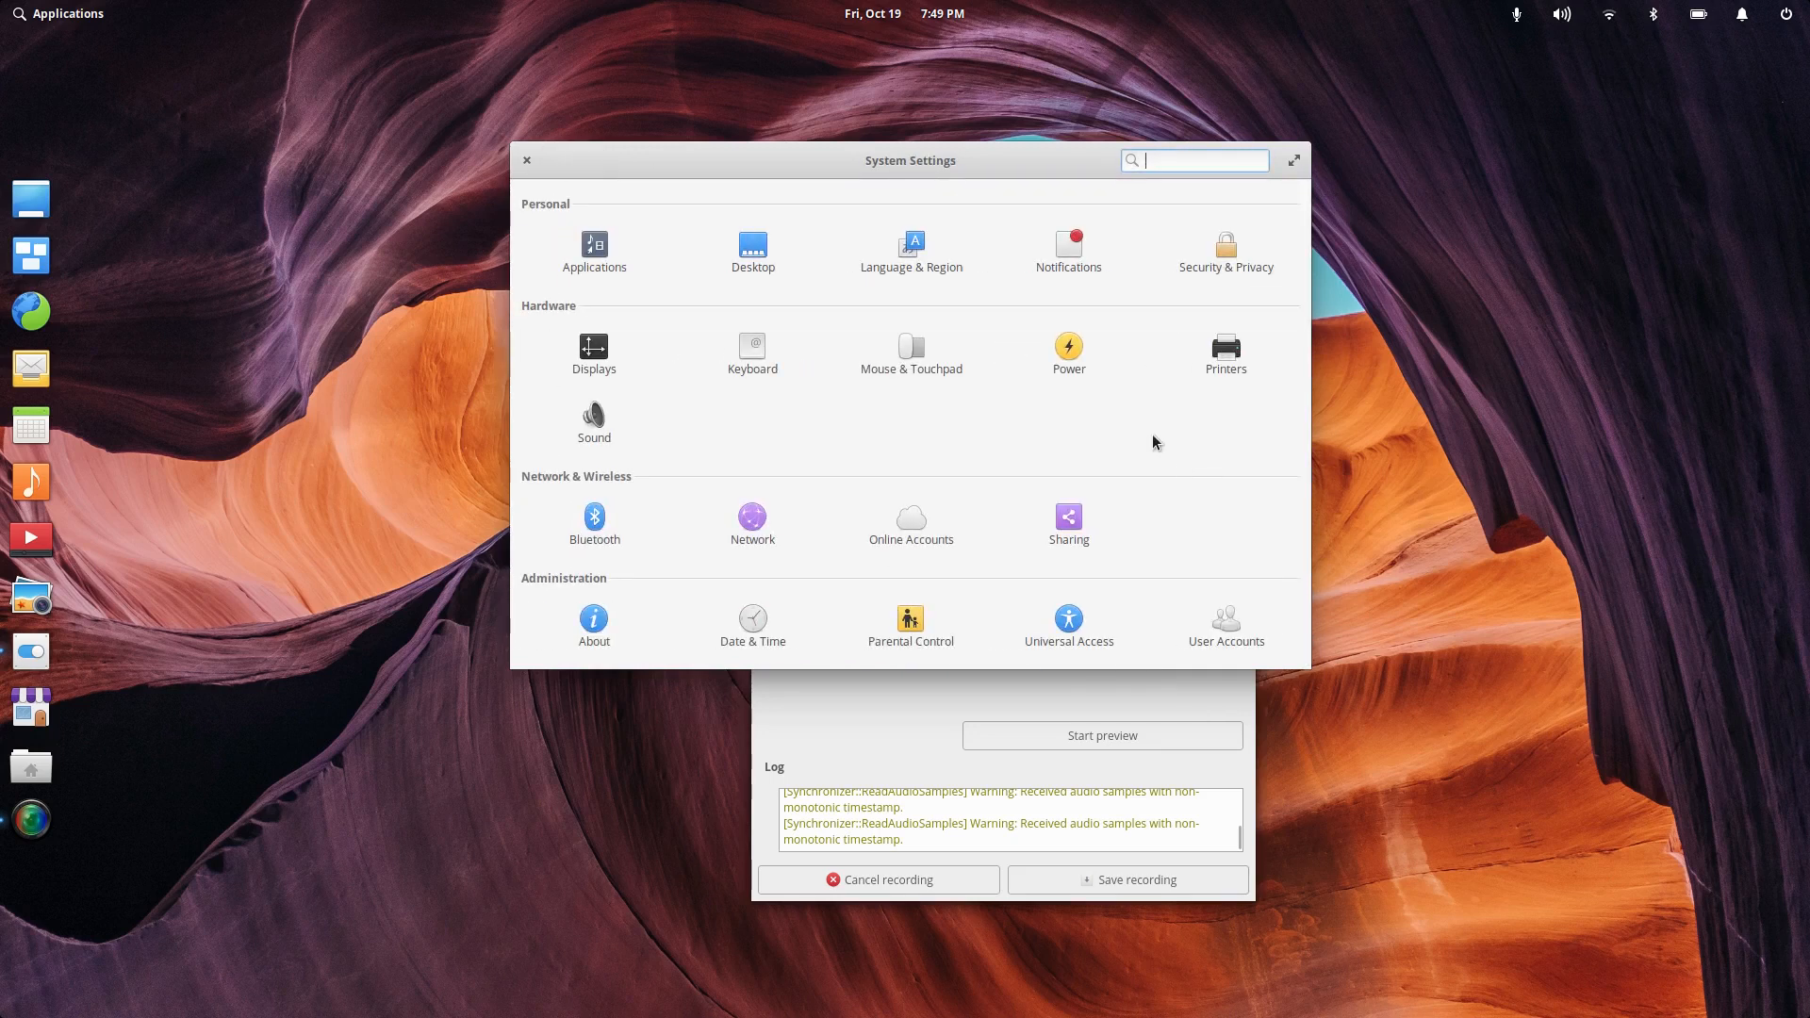
Step: View the Media Library options on the Sharing page and close System Settings
left_click(1060, 524)
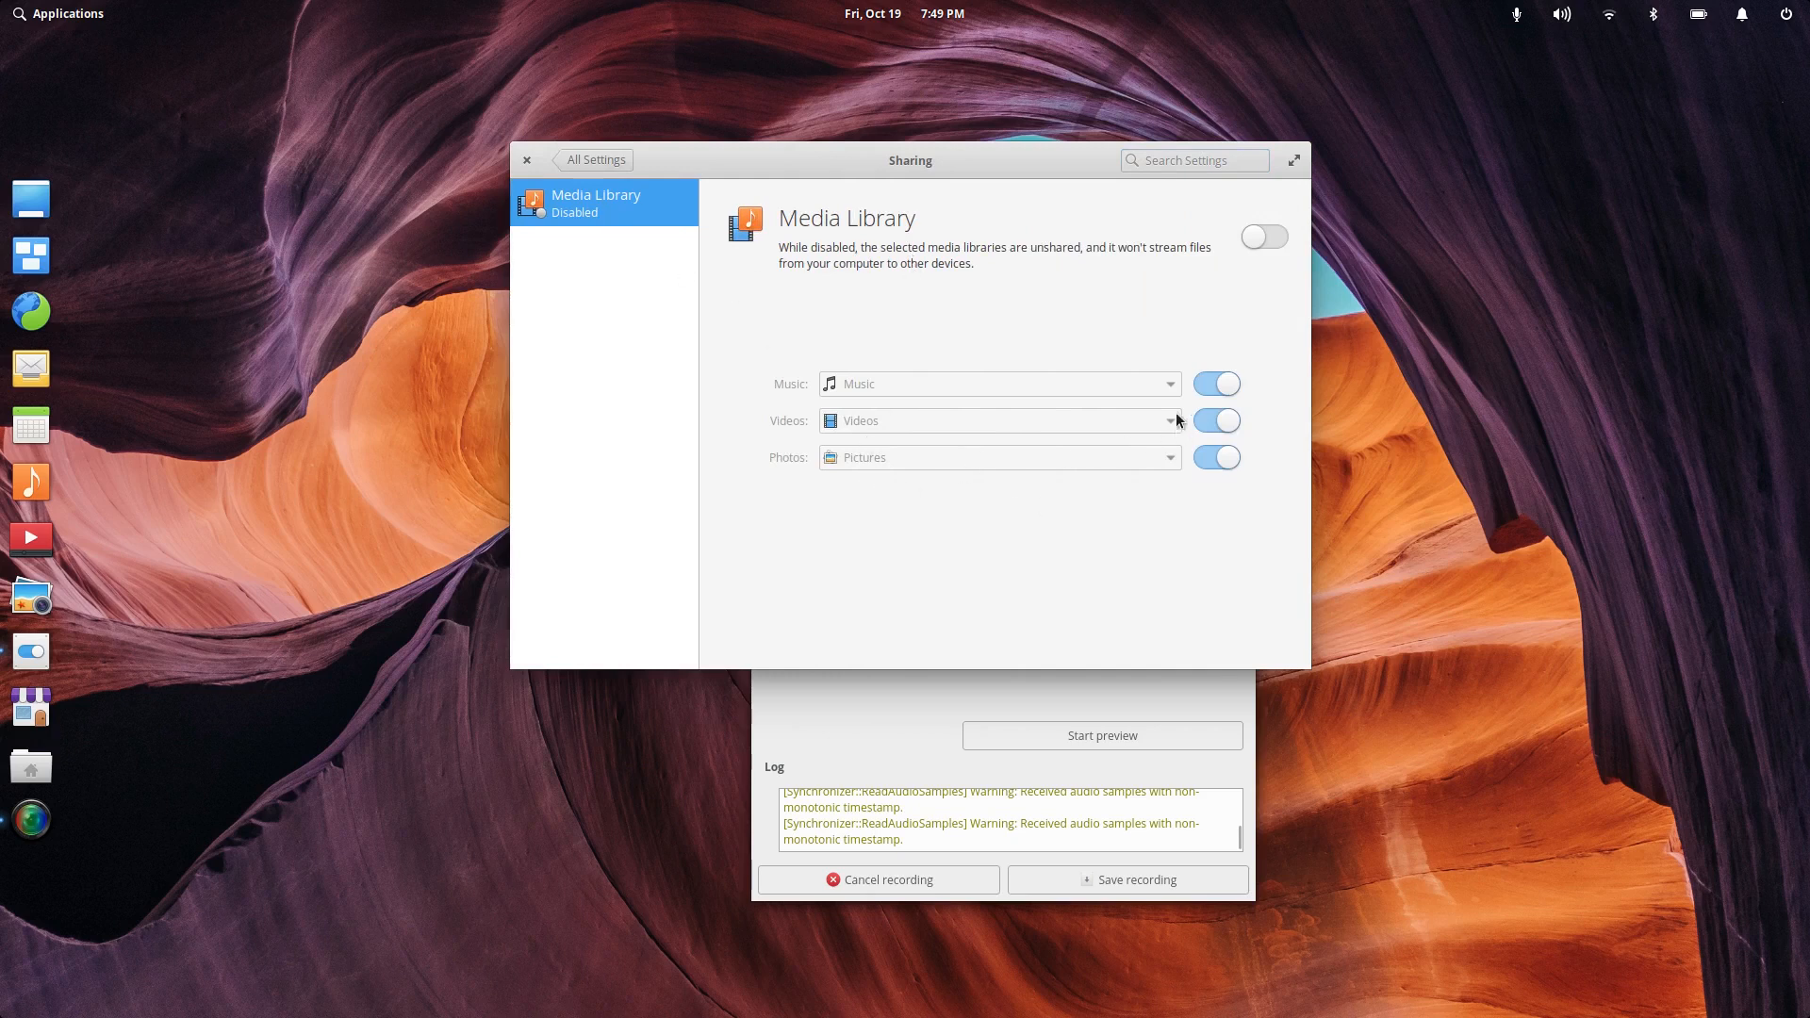
left_click(576, 160)
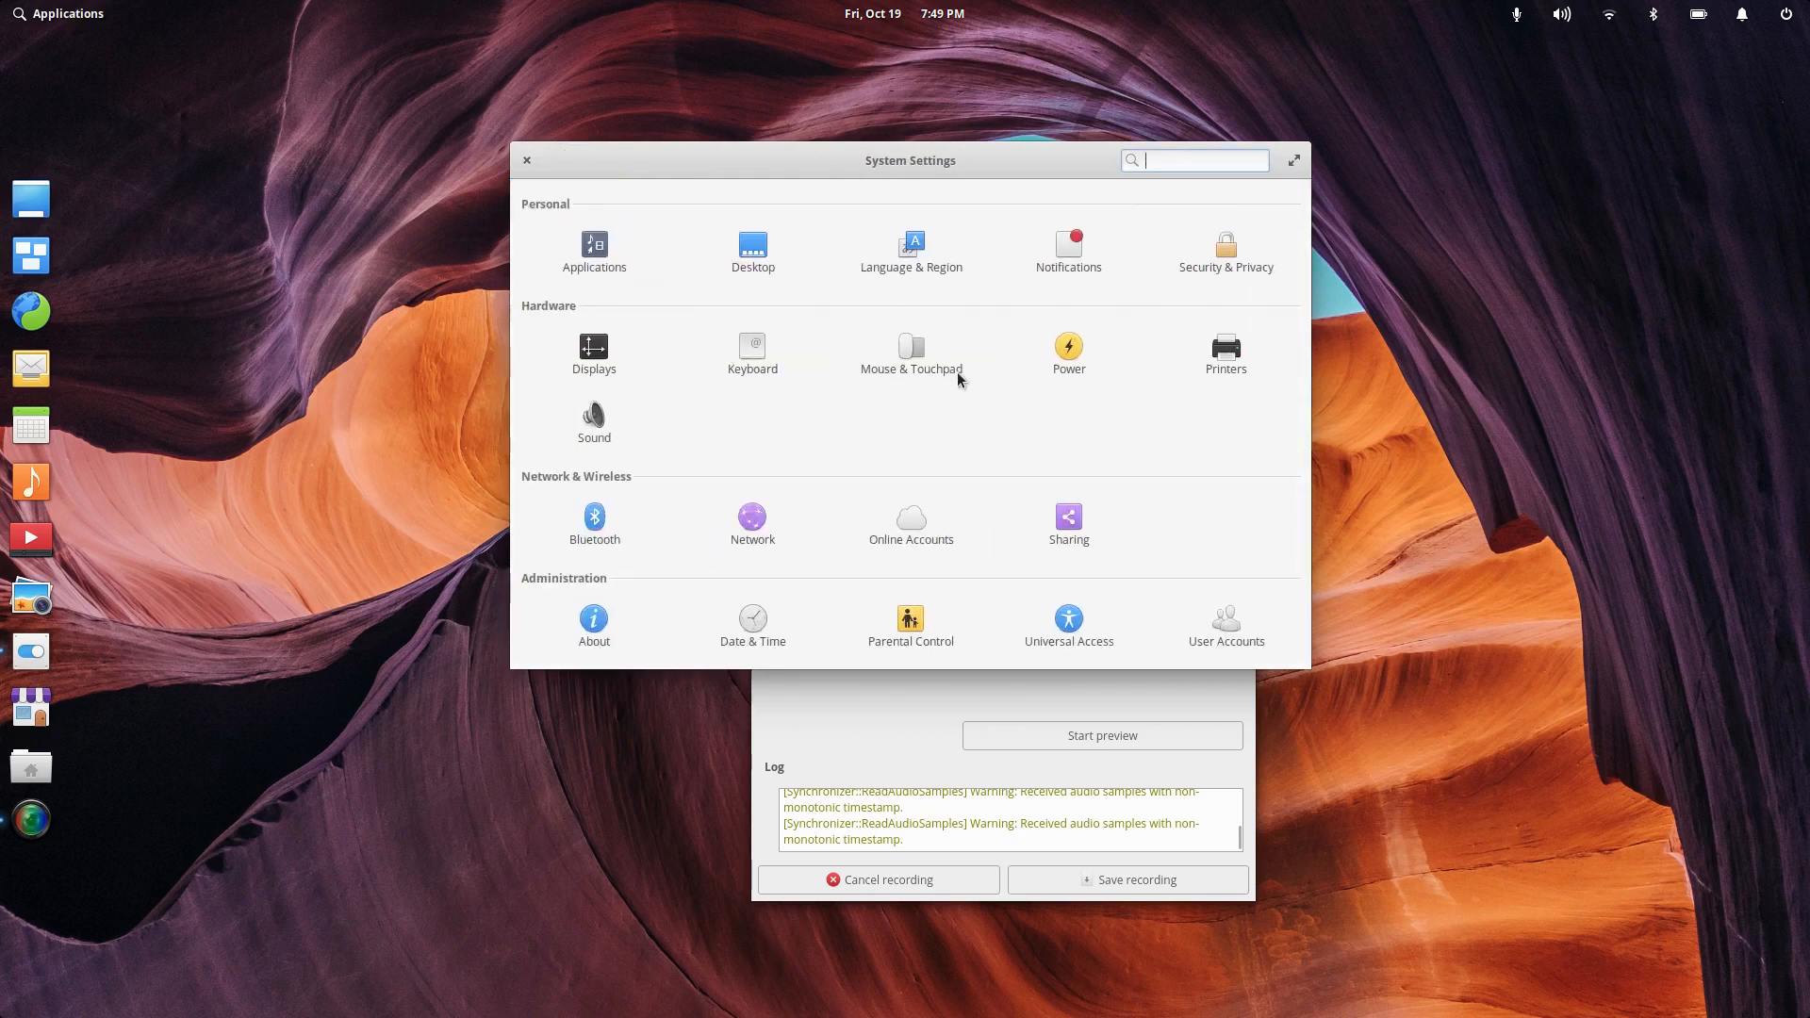
left_click(527, 160)
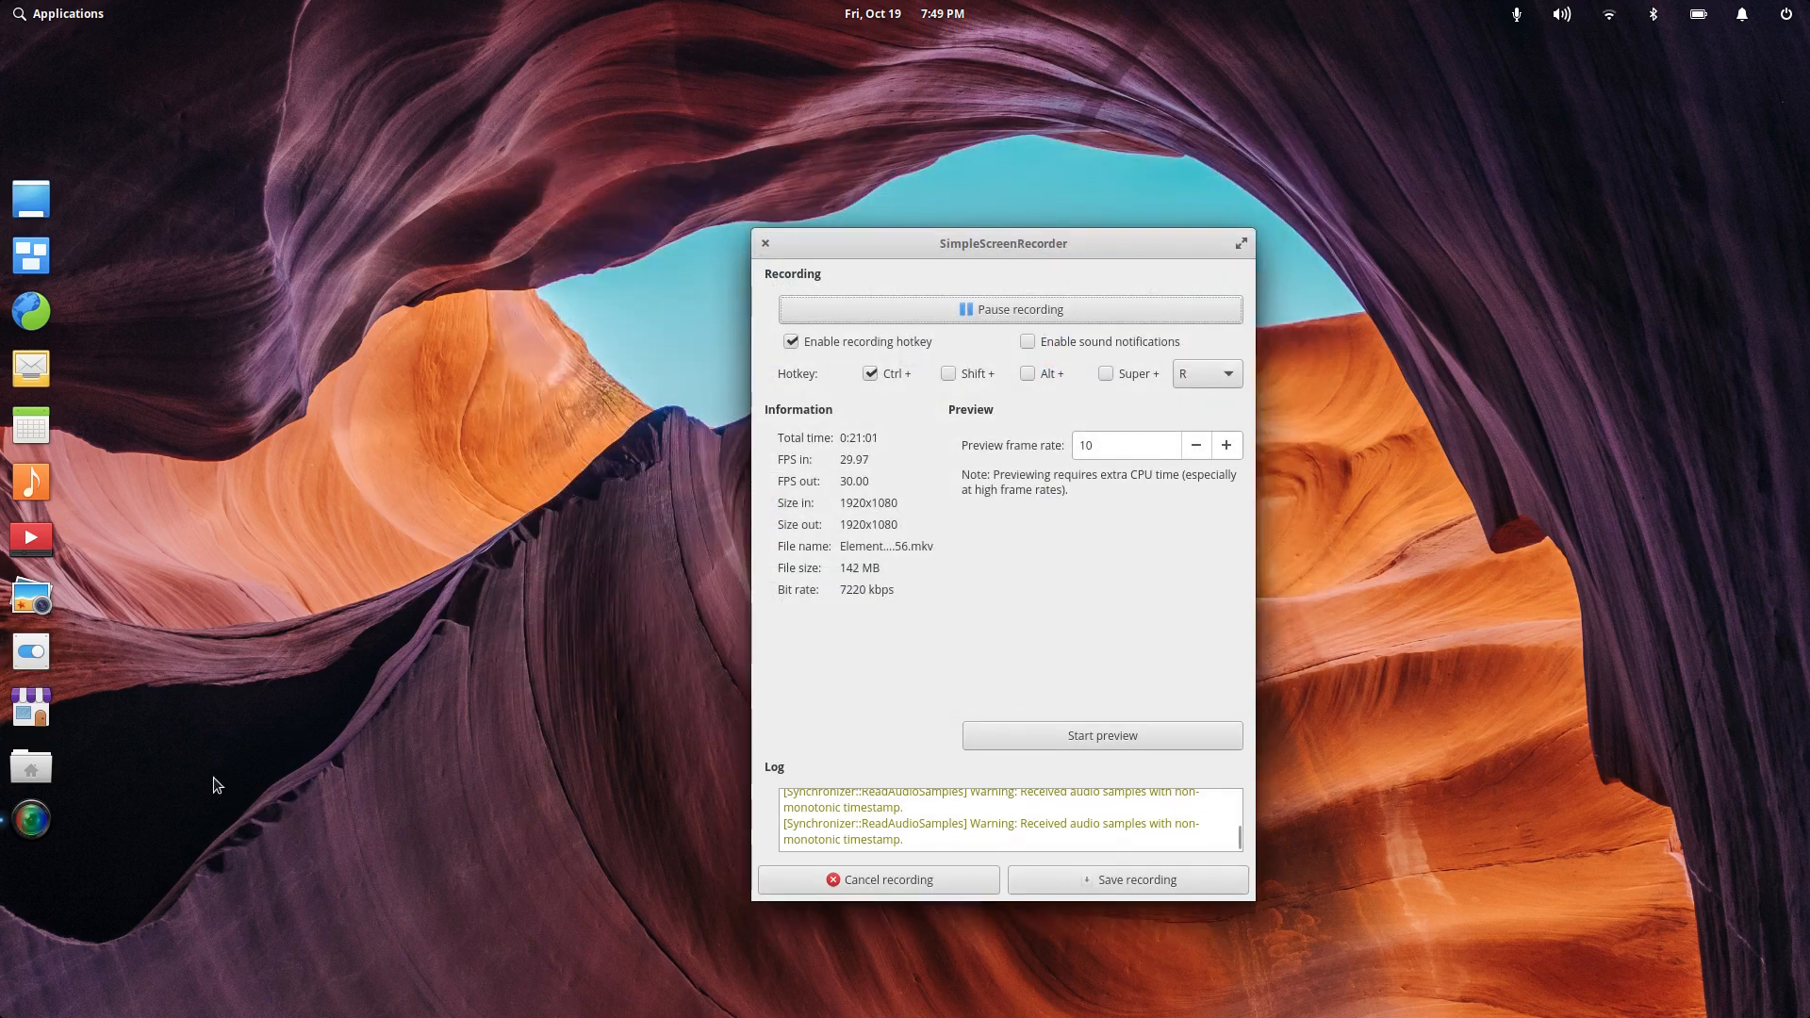
Step: Look through the installed applications, launch Kazam and try to start a fullscreen screencast capture
left_click(64, 14)
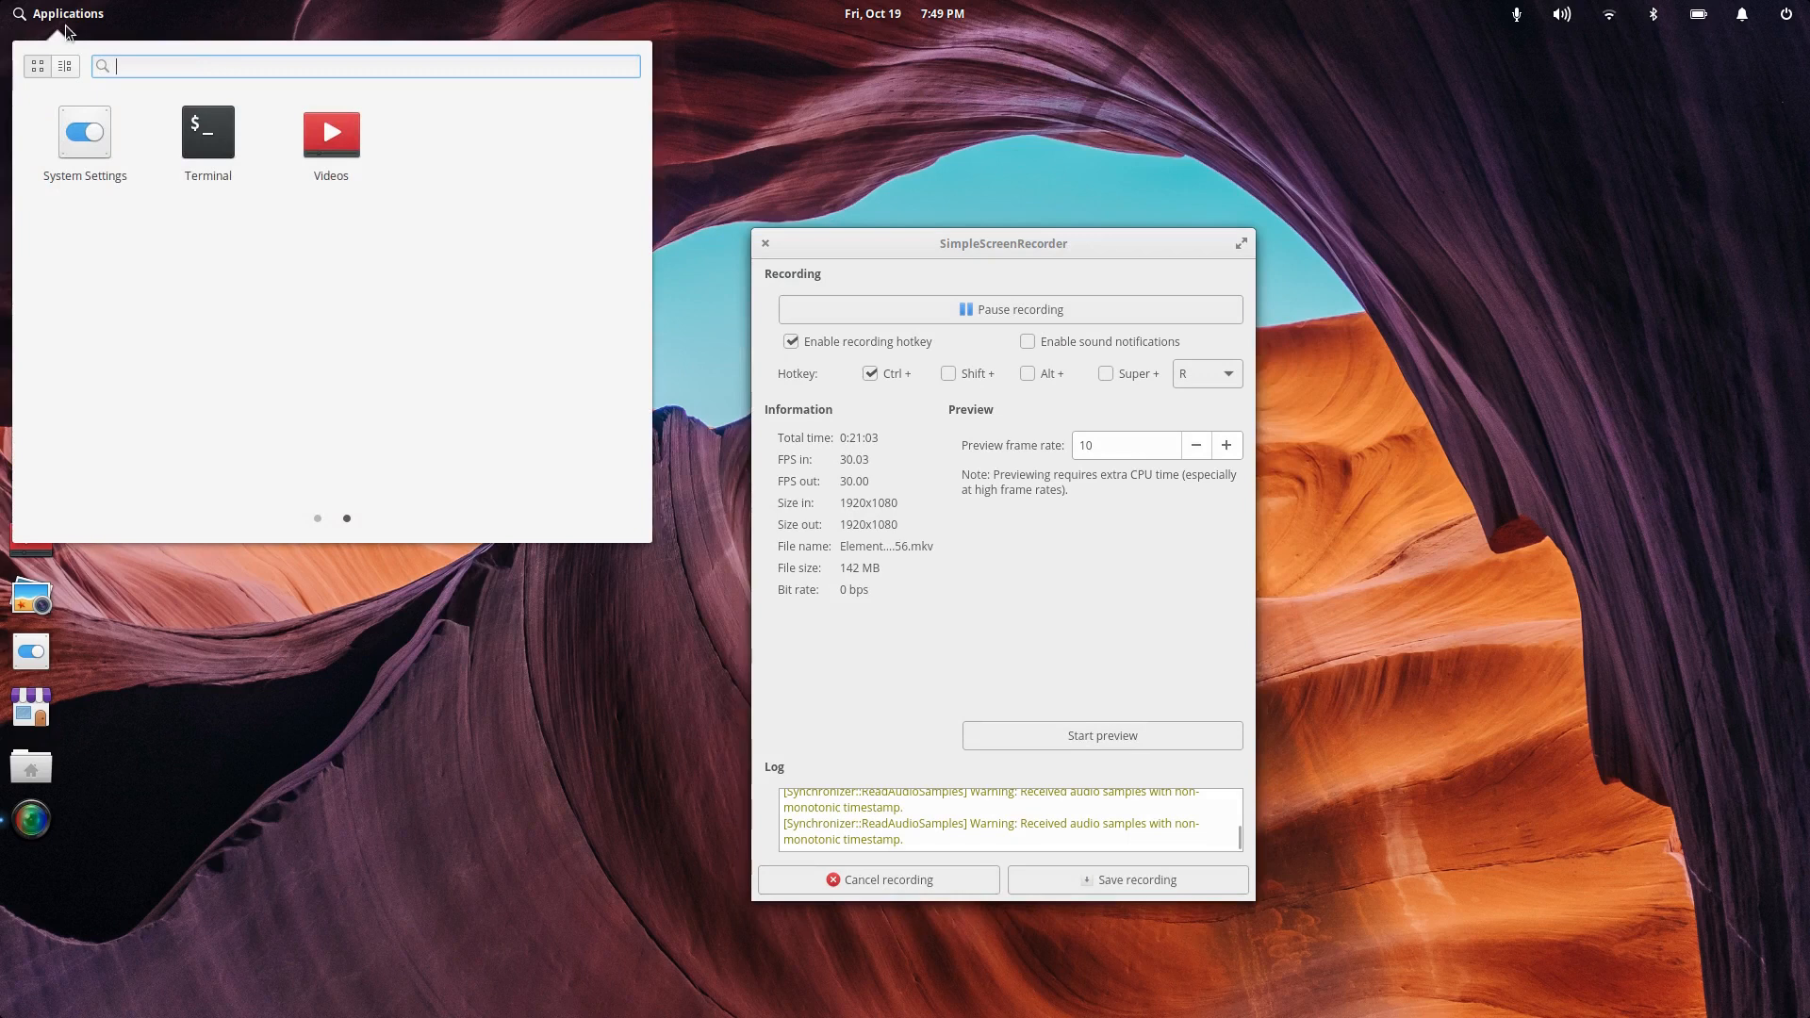
scroll(321, 300, "up", 1)
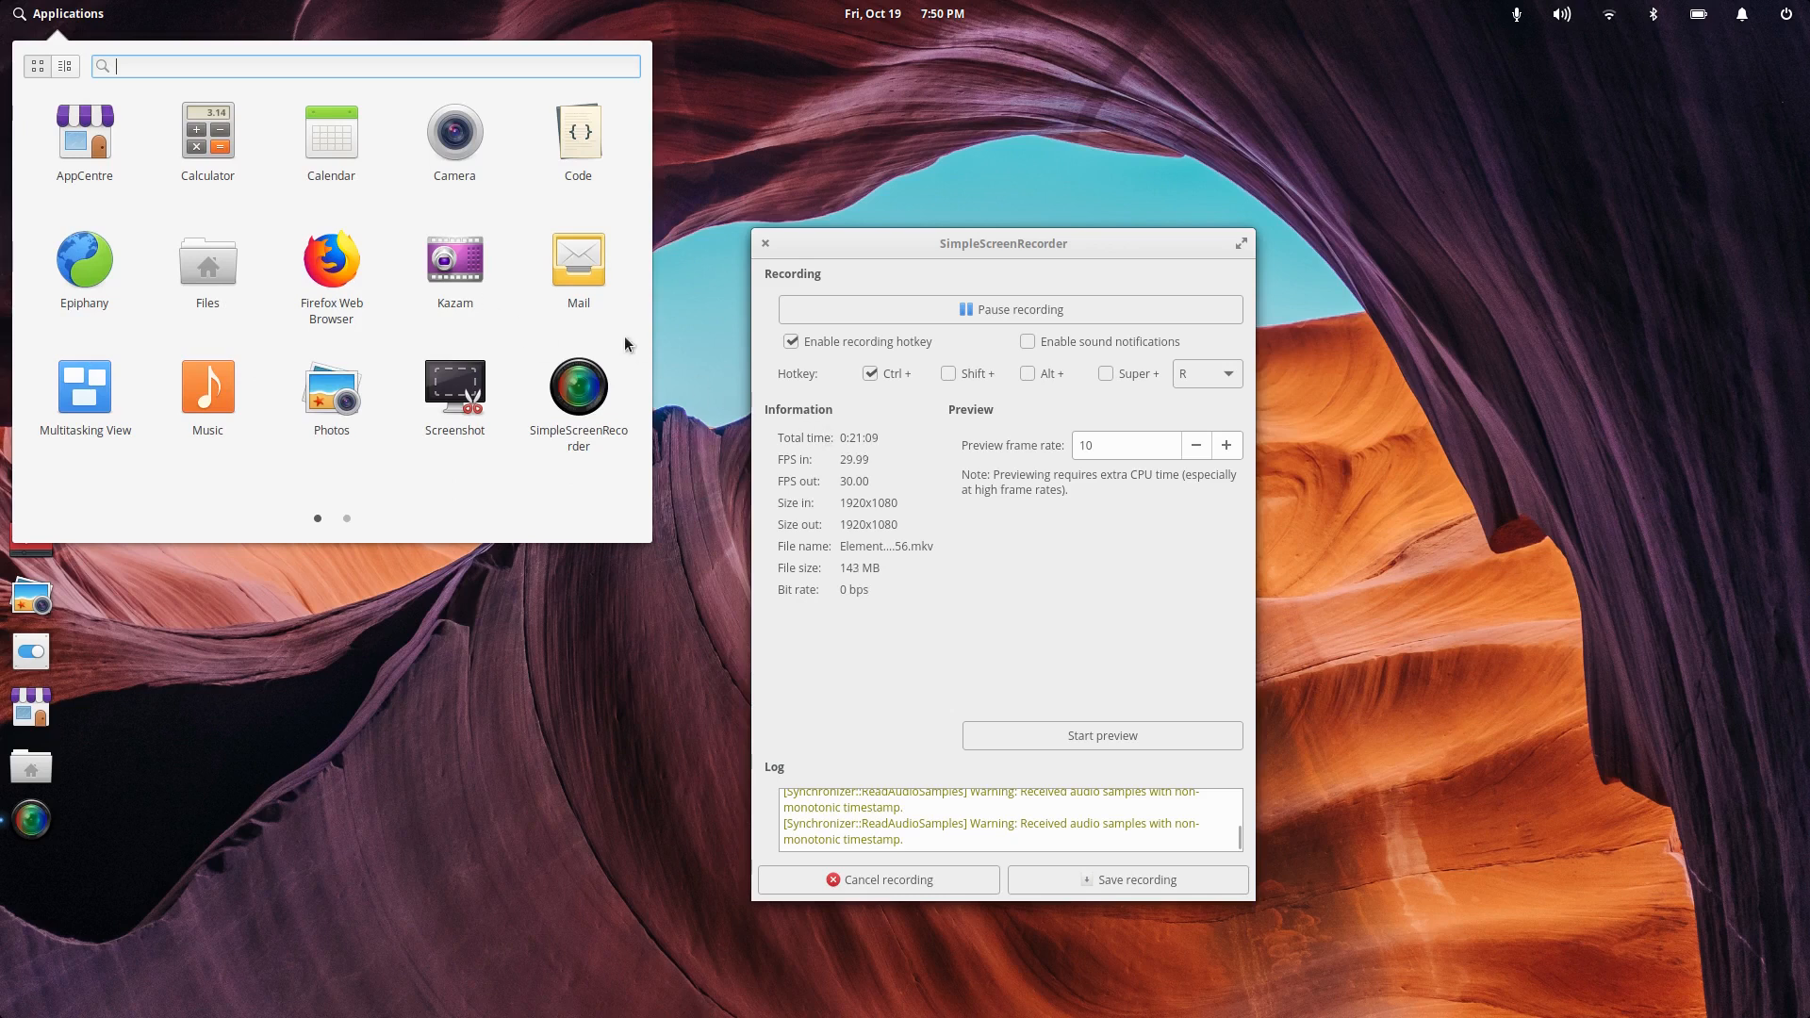
left_click(706, 336)
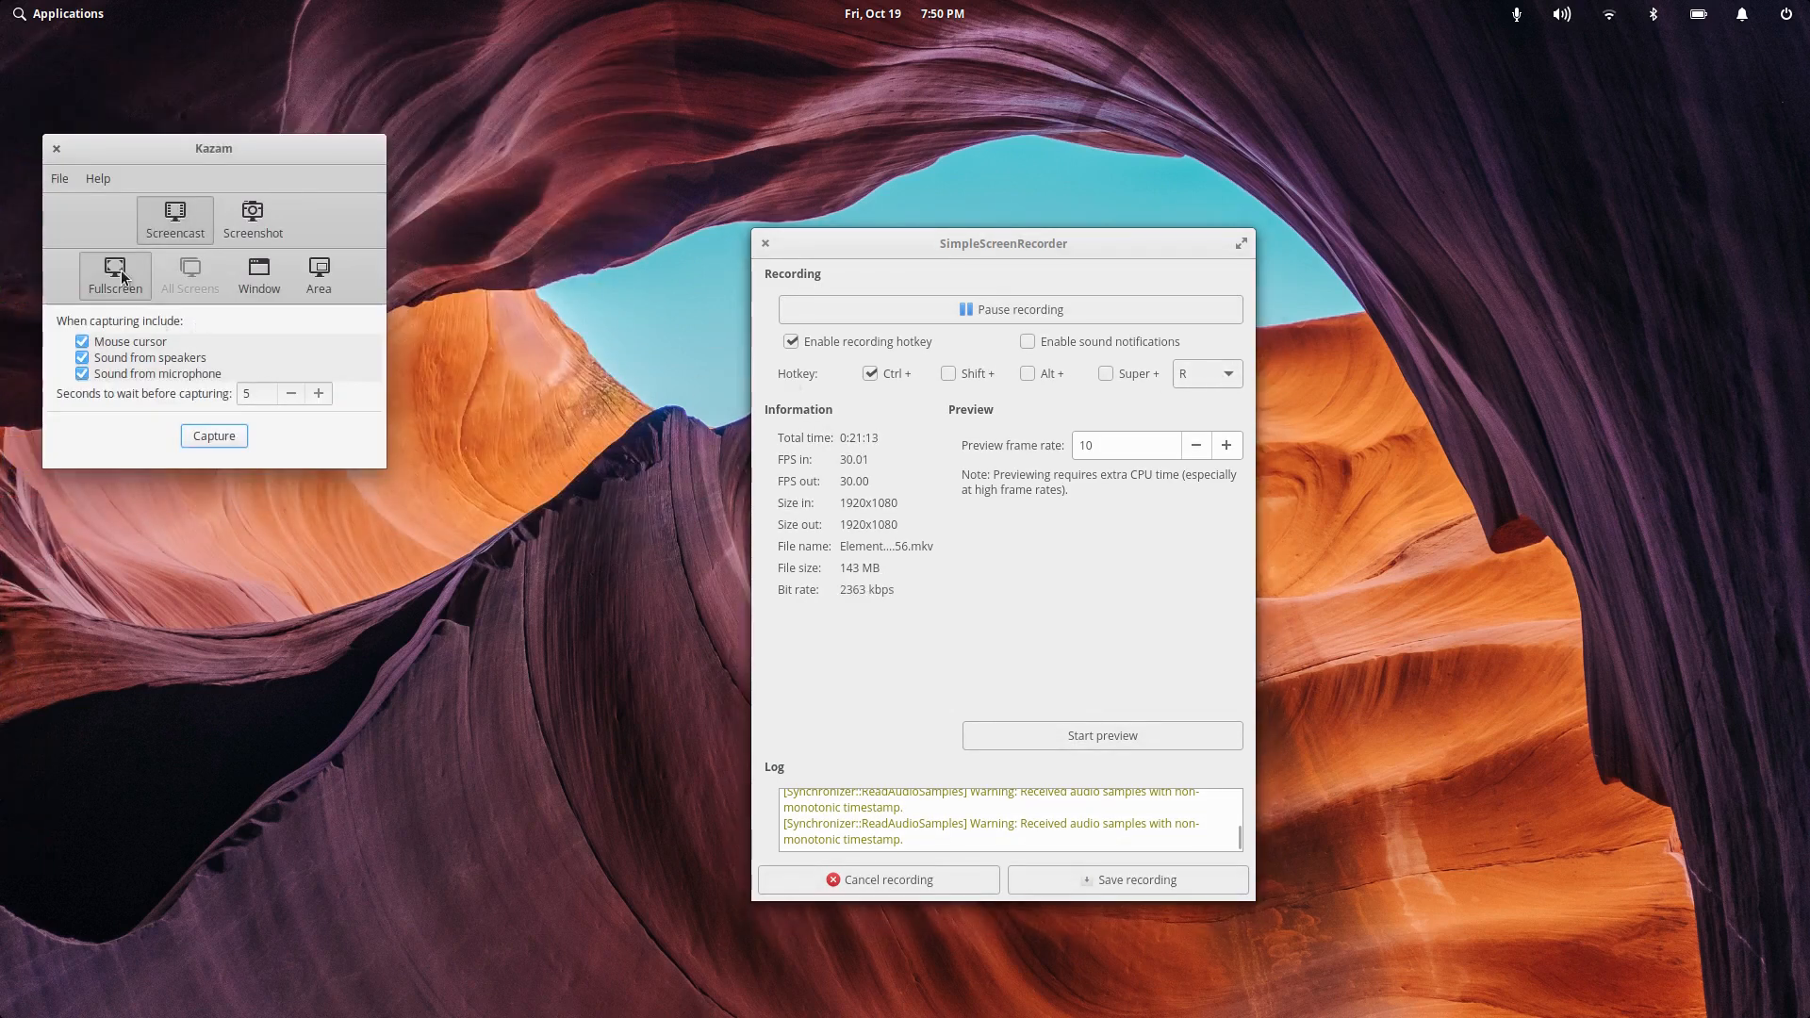
left_click(209, 436)
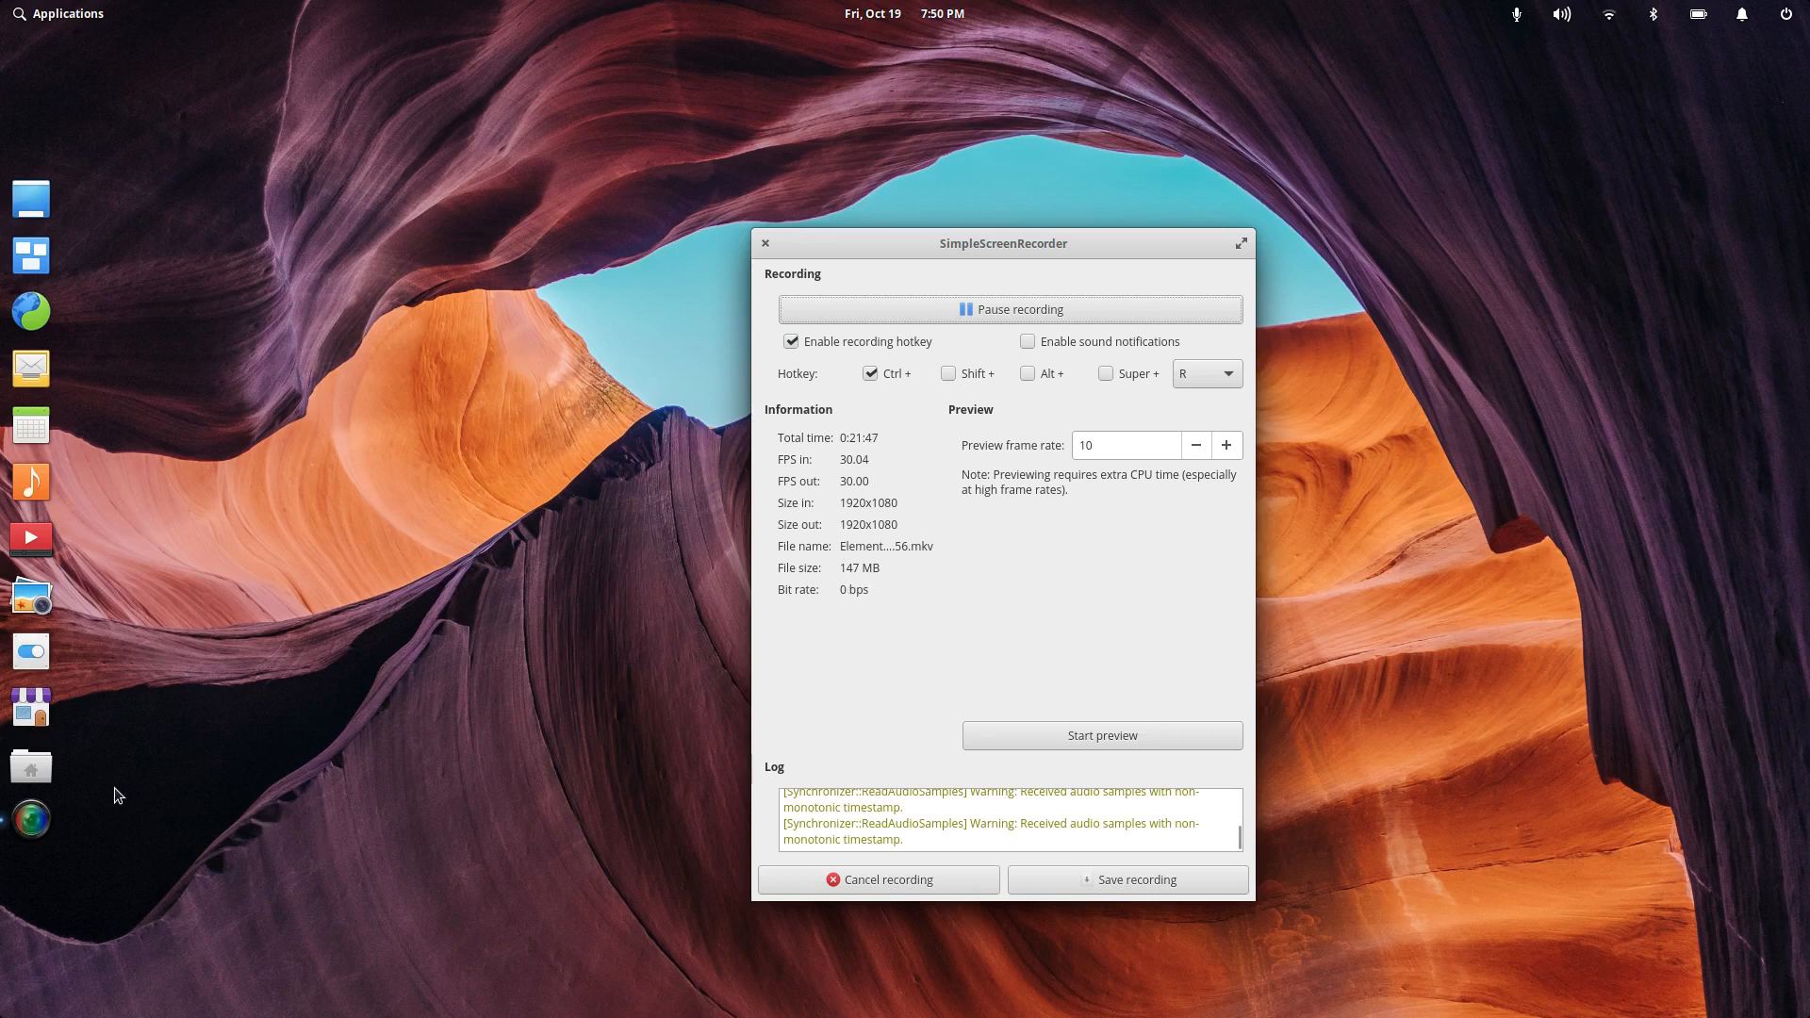
Step: Minimize the SimpleScreenRecorder window and view the installed applications in both the grid and category layouts
left_click(39, 824)
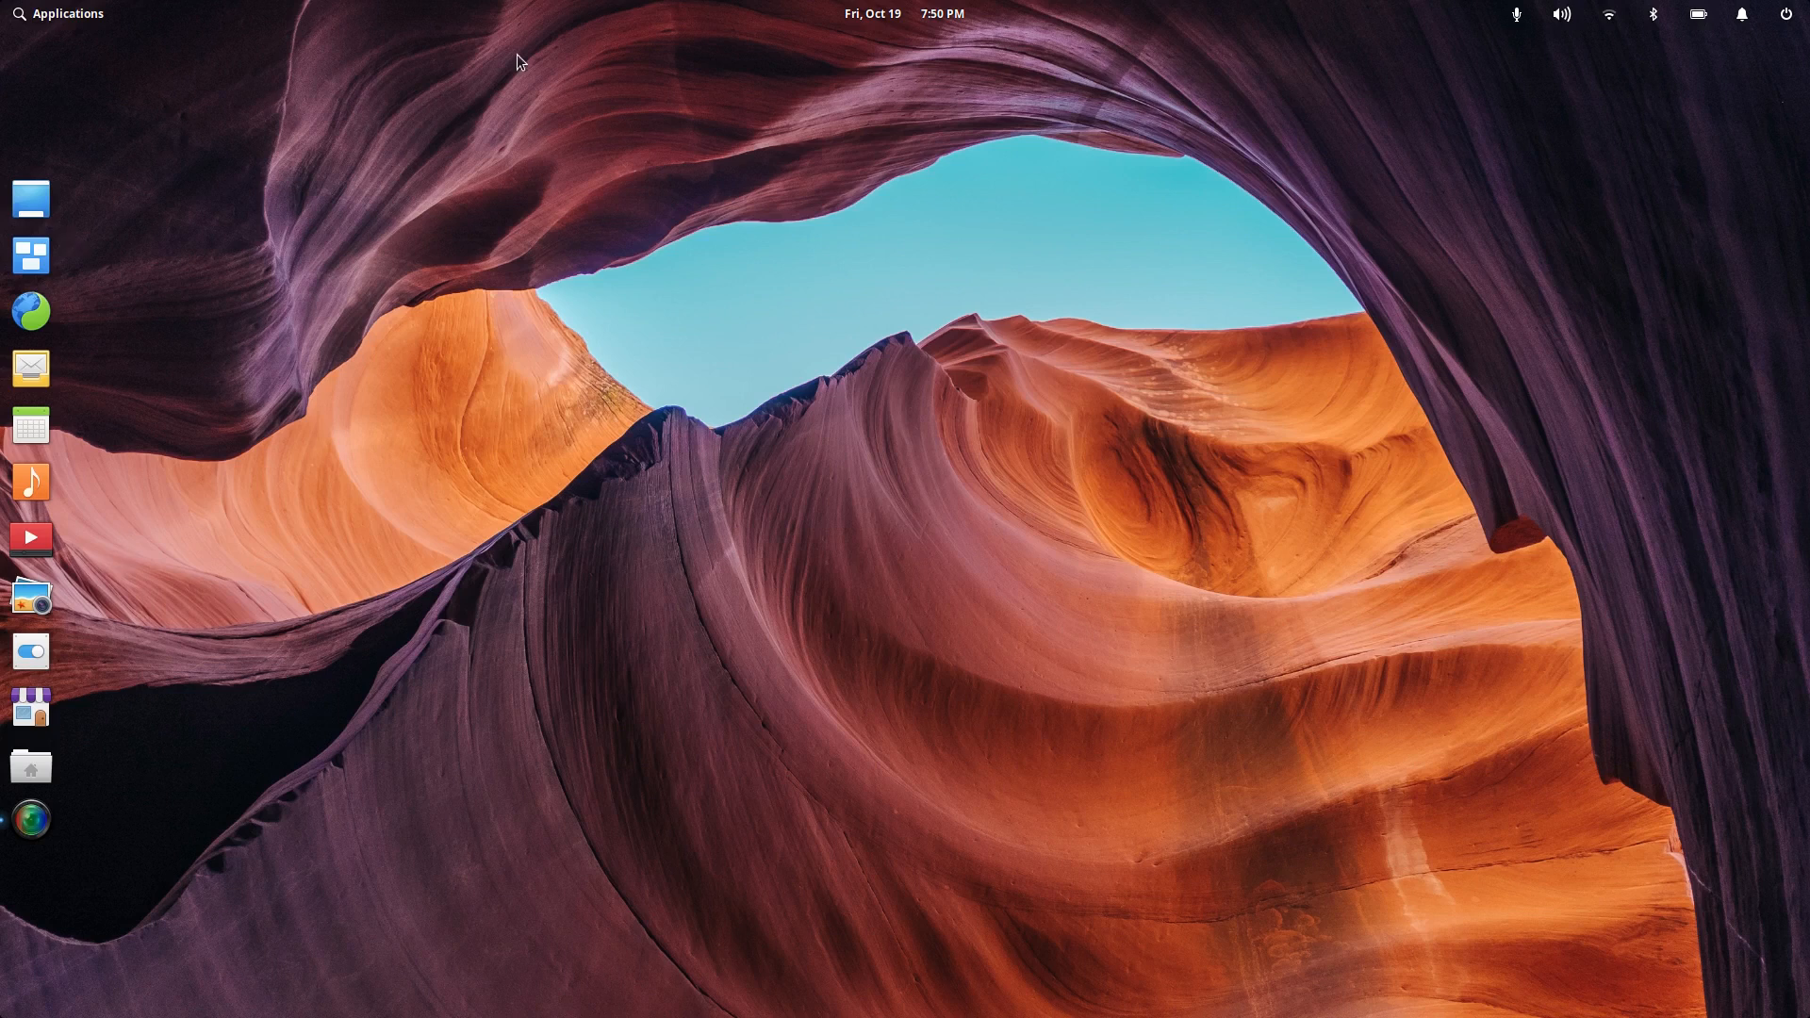
left_click(57, 16)
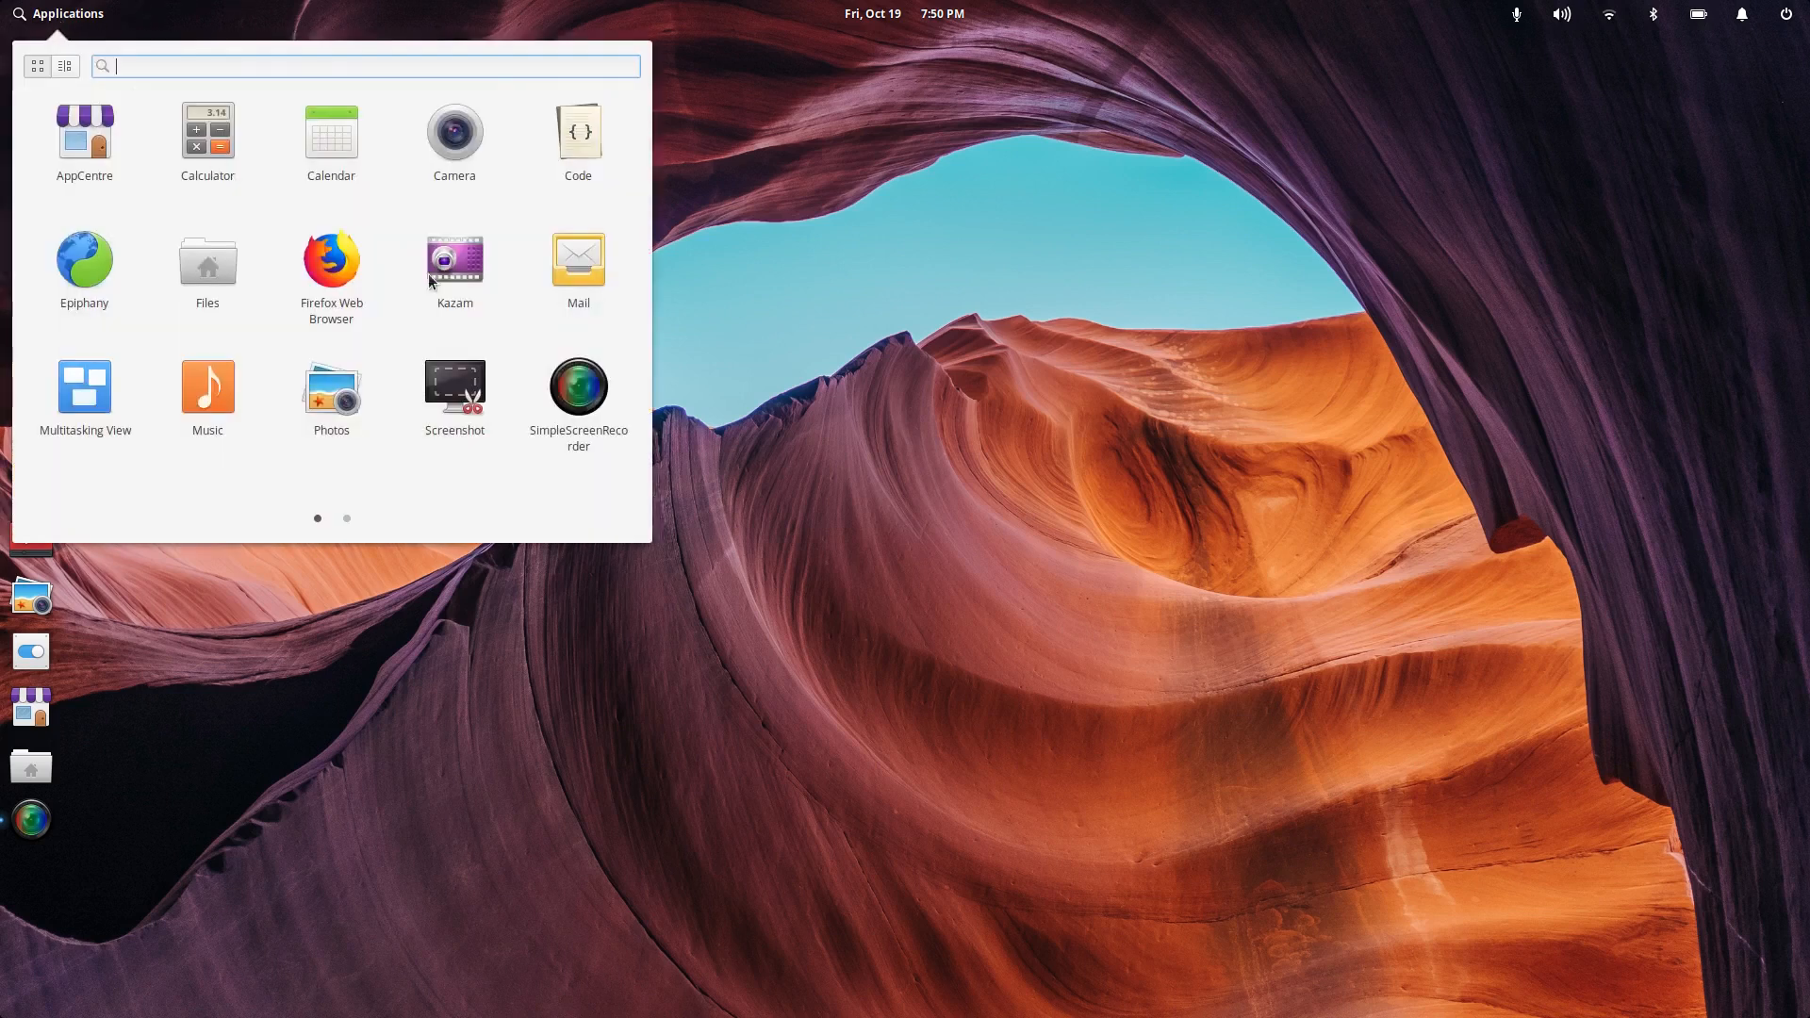
scroll(353, 276, "down", 1)
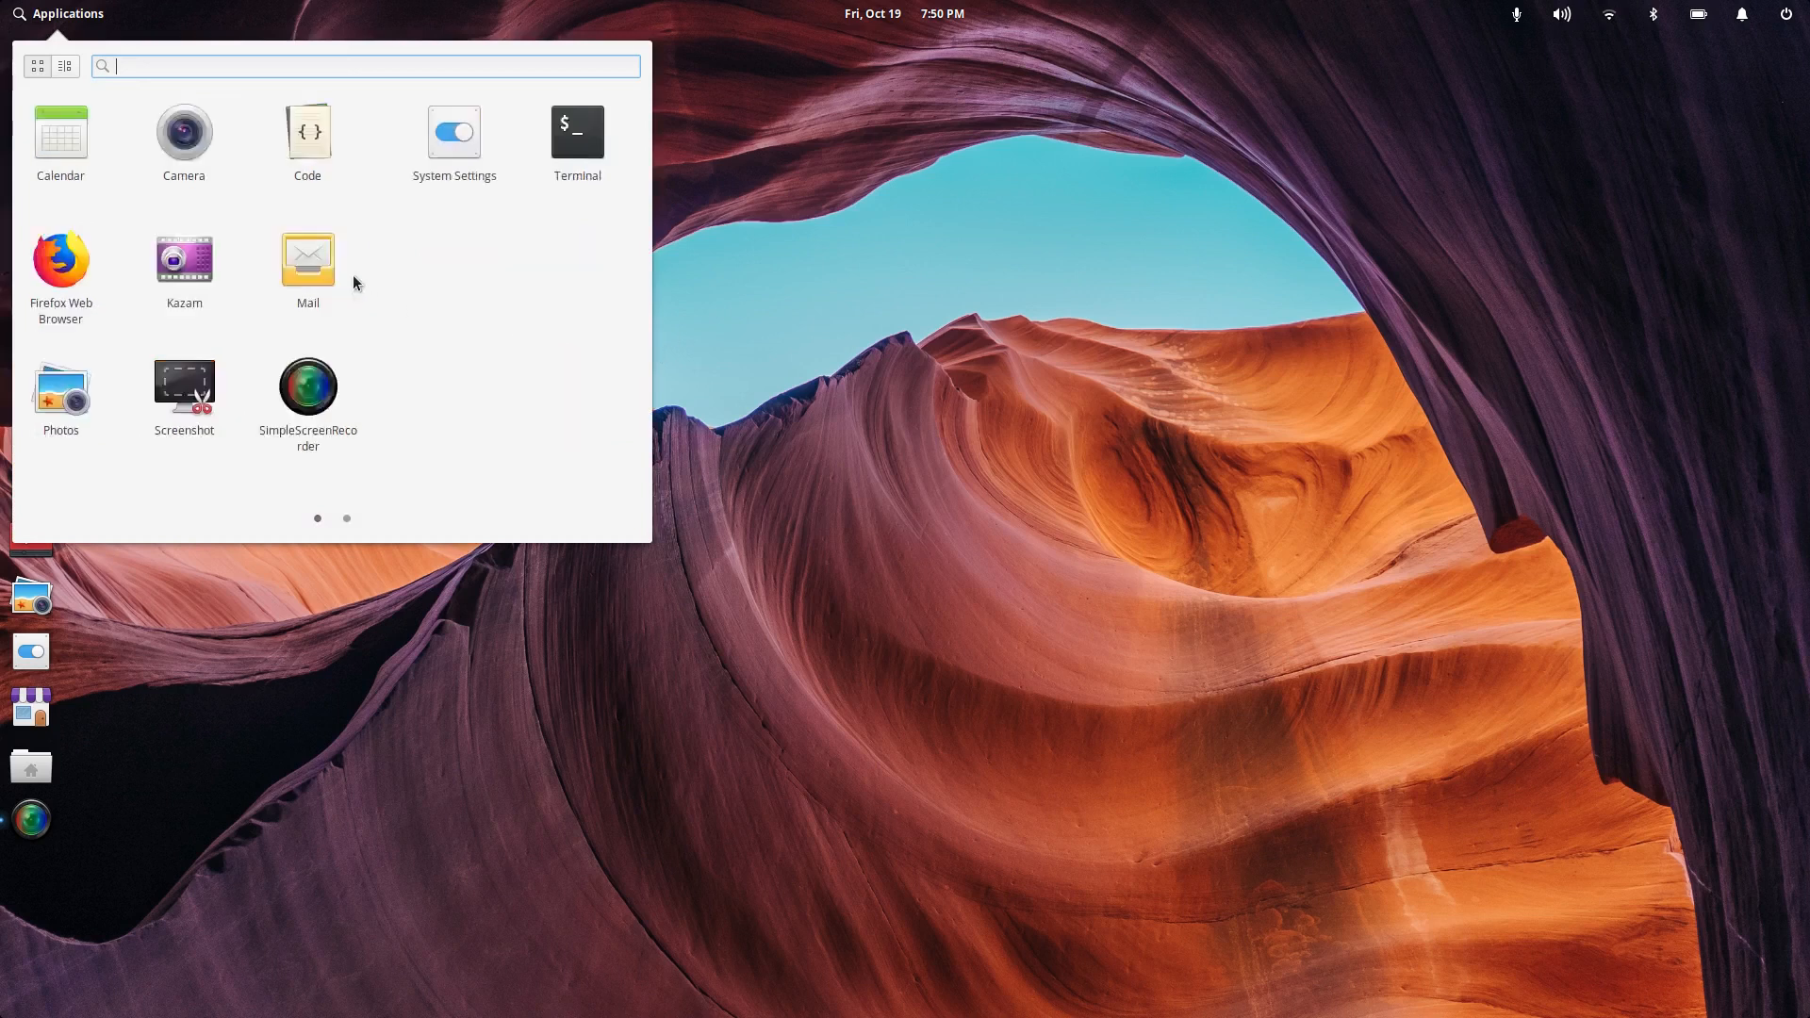
scroll(353, 276, "up", 1)
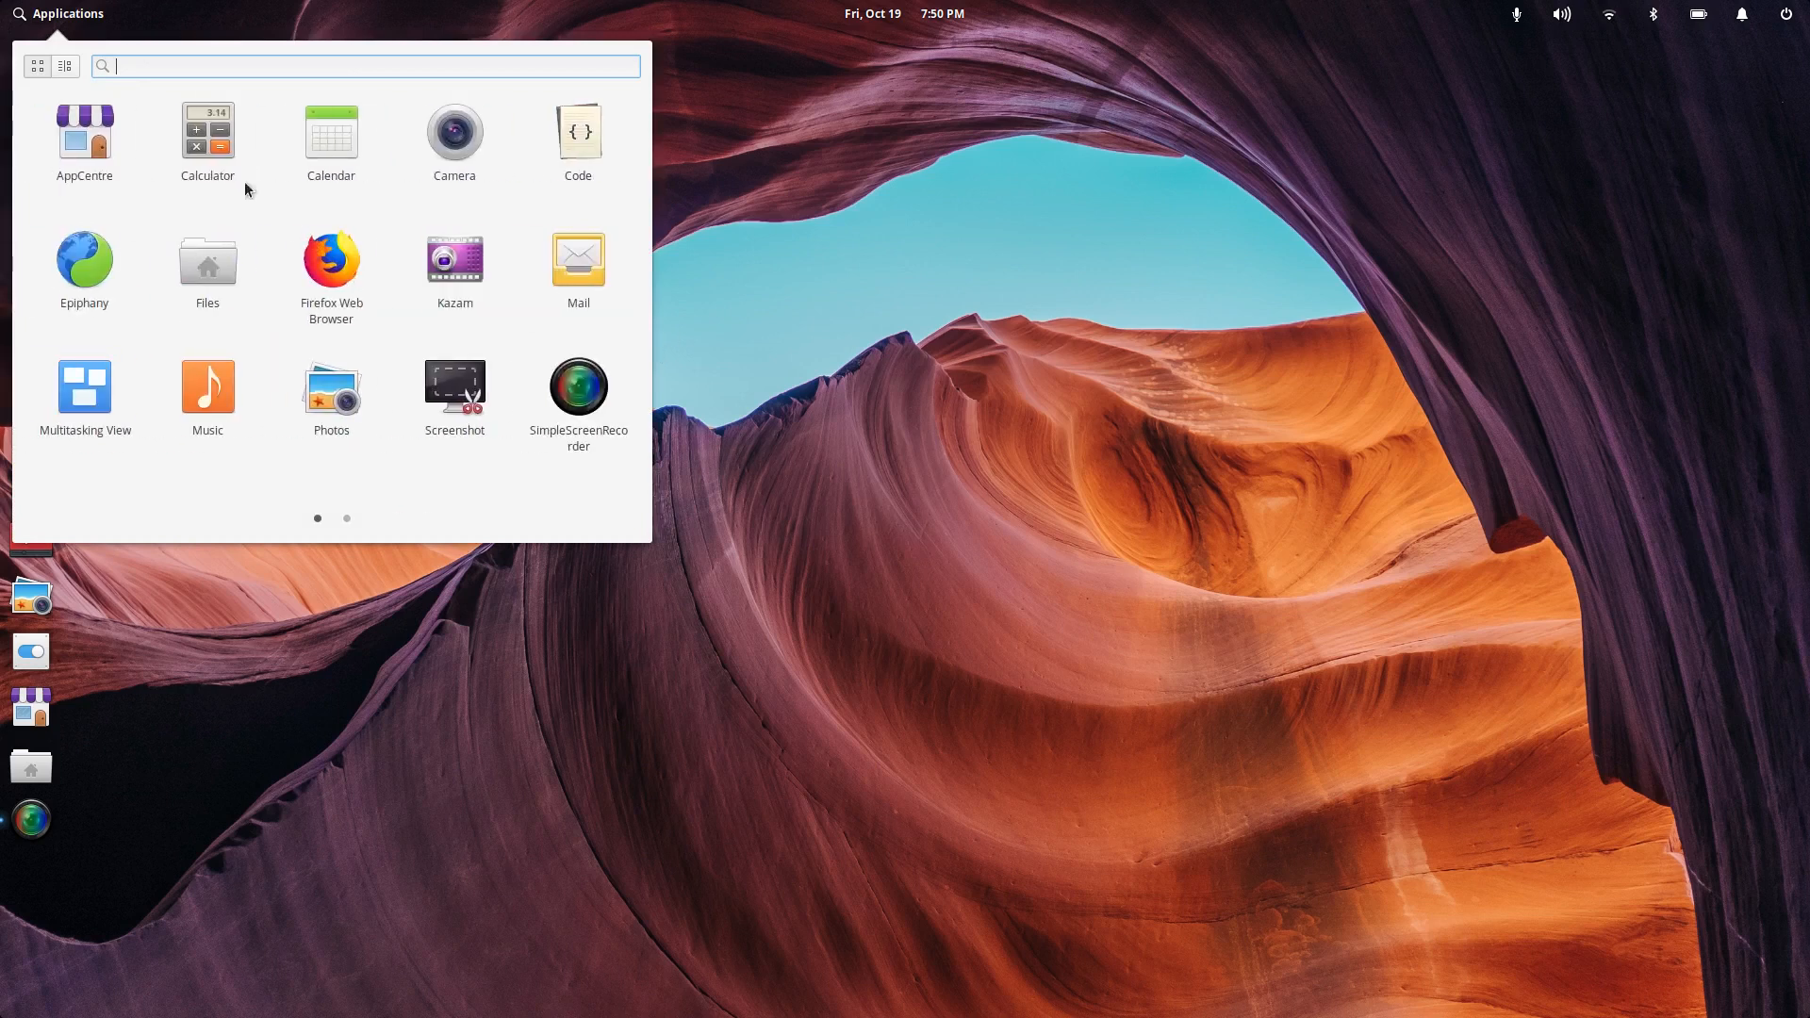
left_click(66, 64)
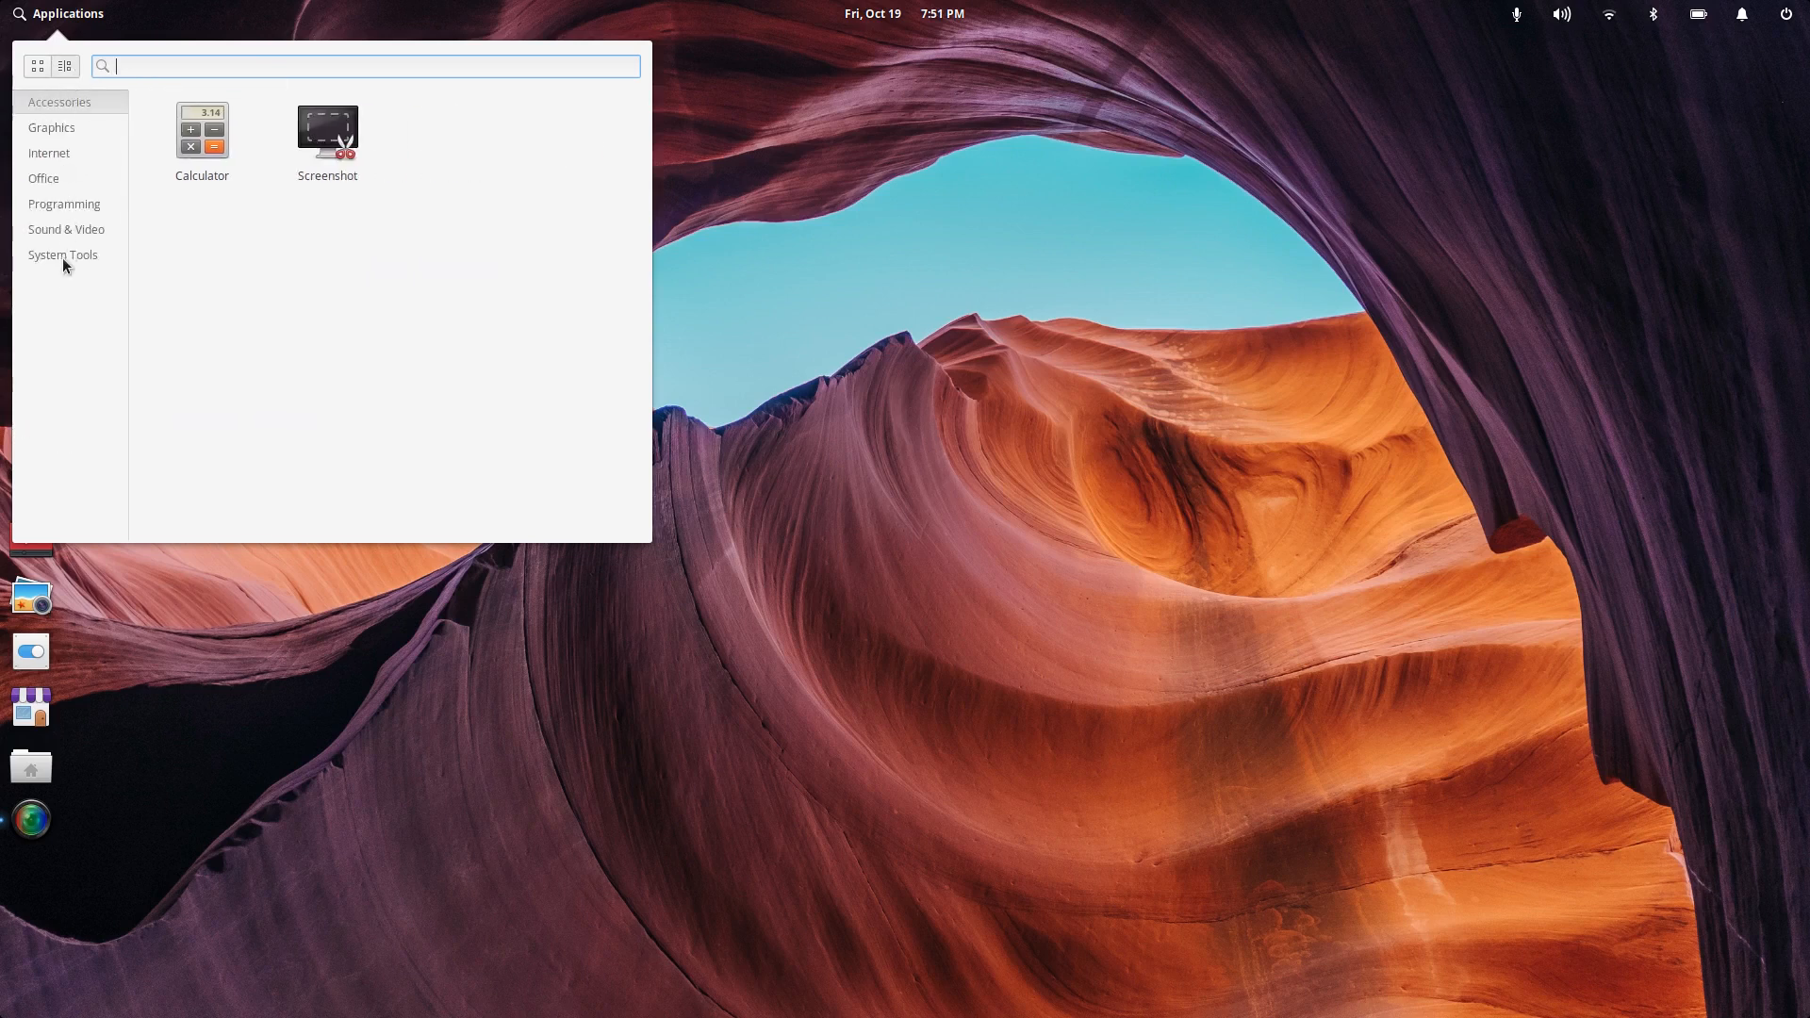
left_click(31, 70)
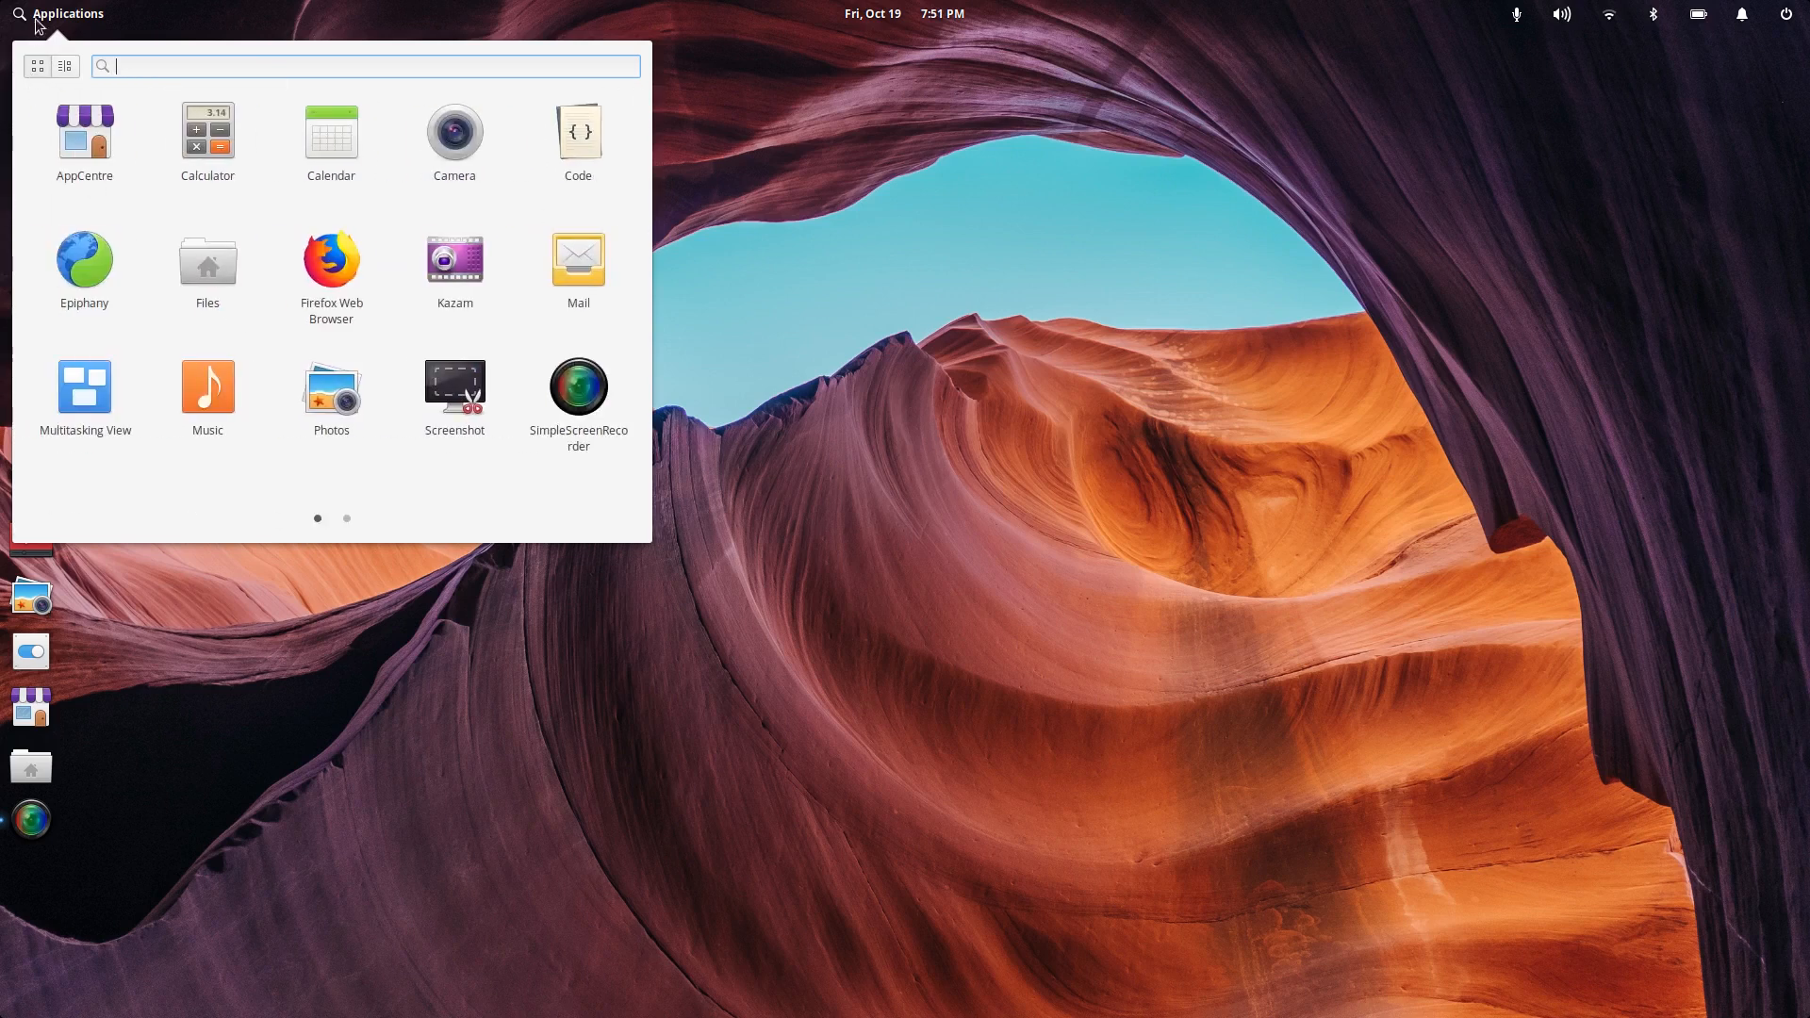
Step: Close the applications menu and view the session and network indicator menus in the panel
left_click(1072, 143)
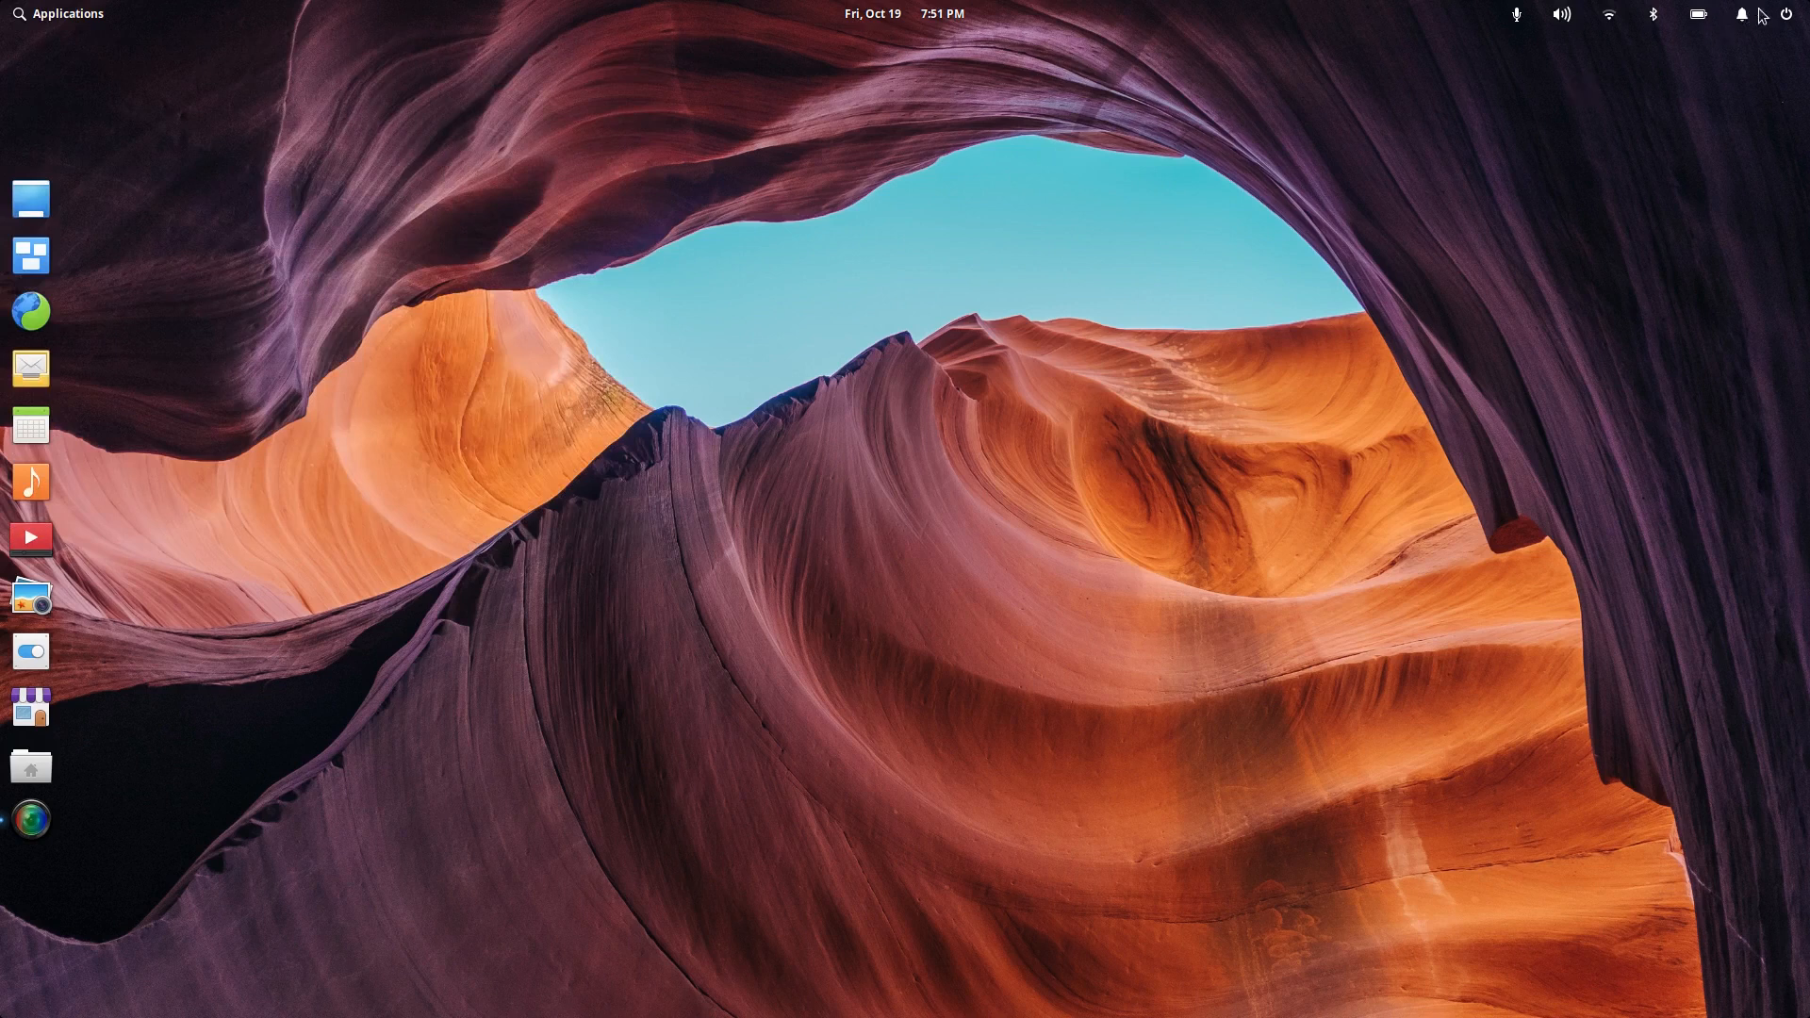
left_click(1795, 17)
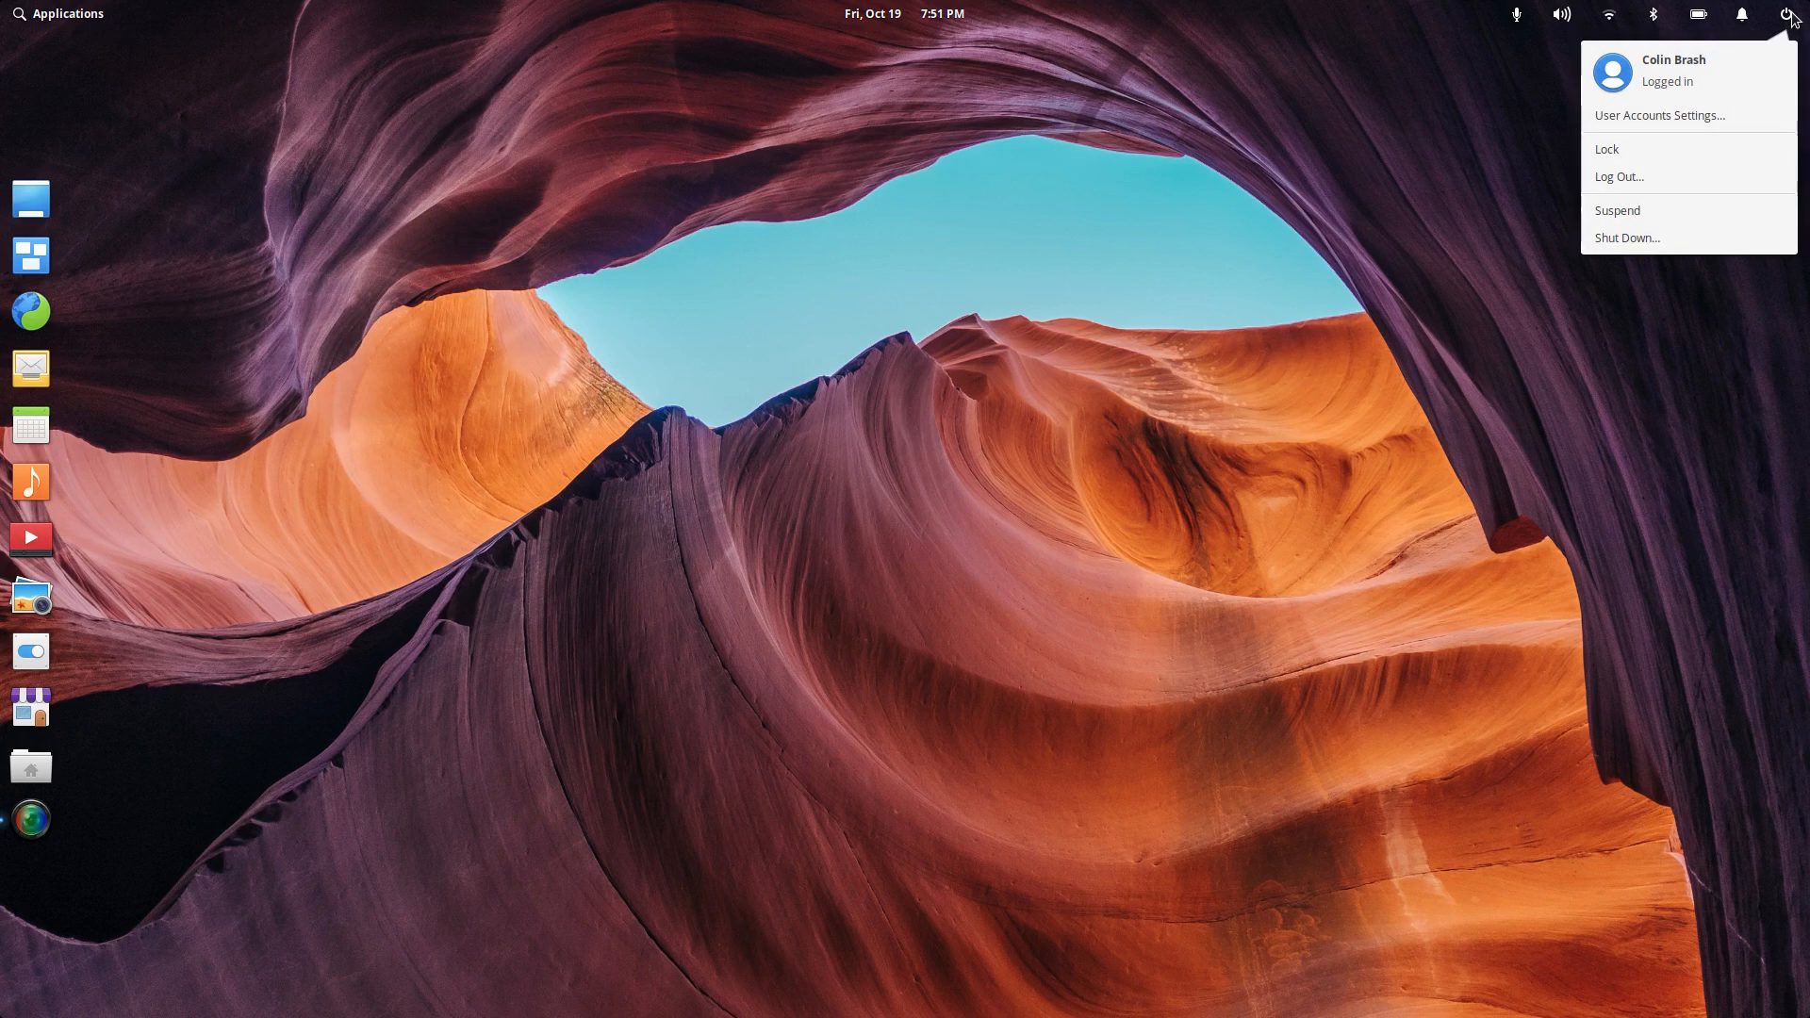
mouse_move(1739, 17)
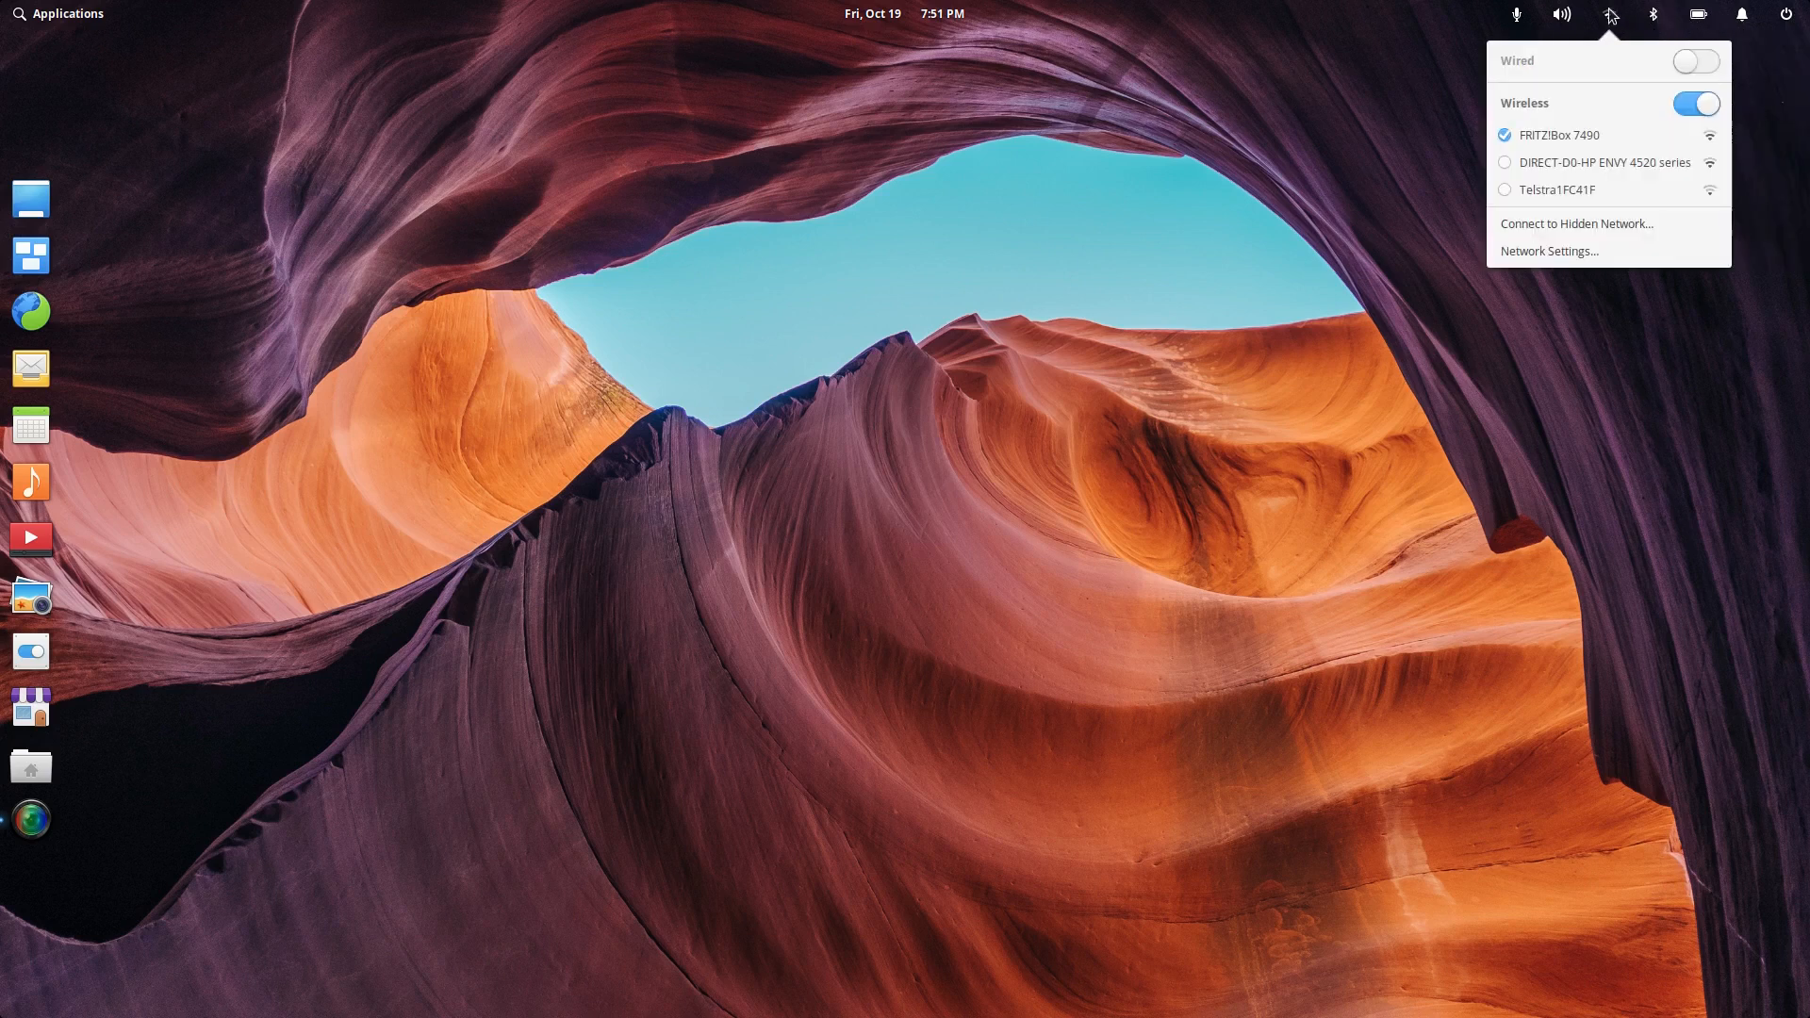
left_click(1417, 438)
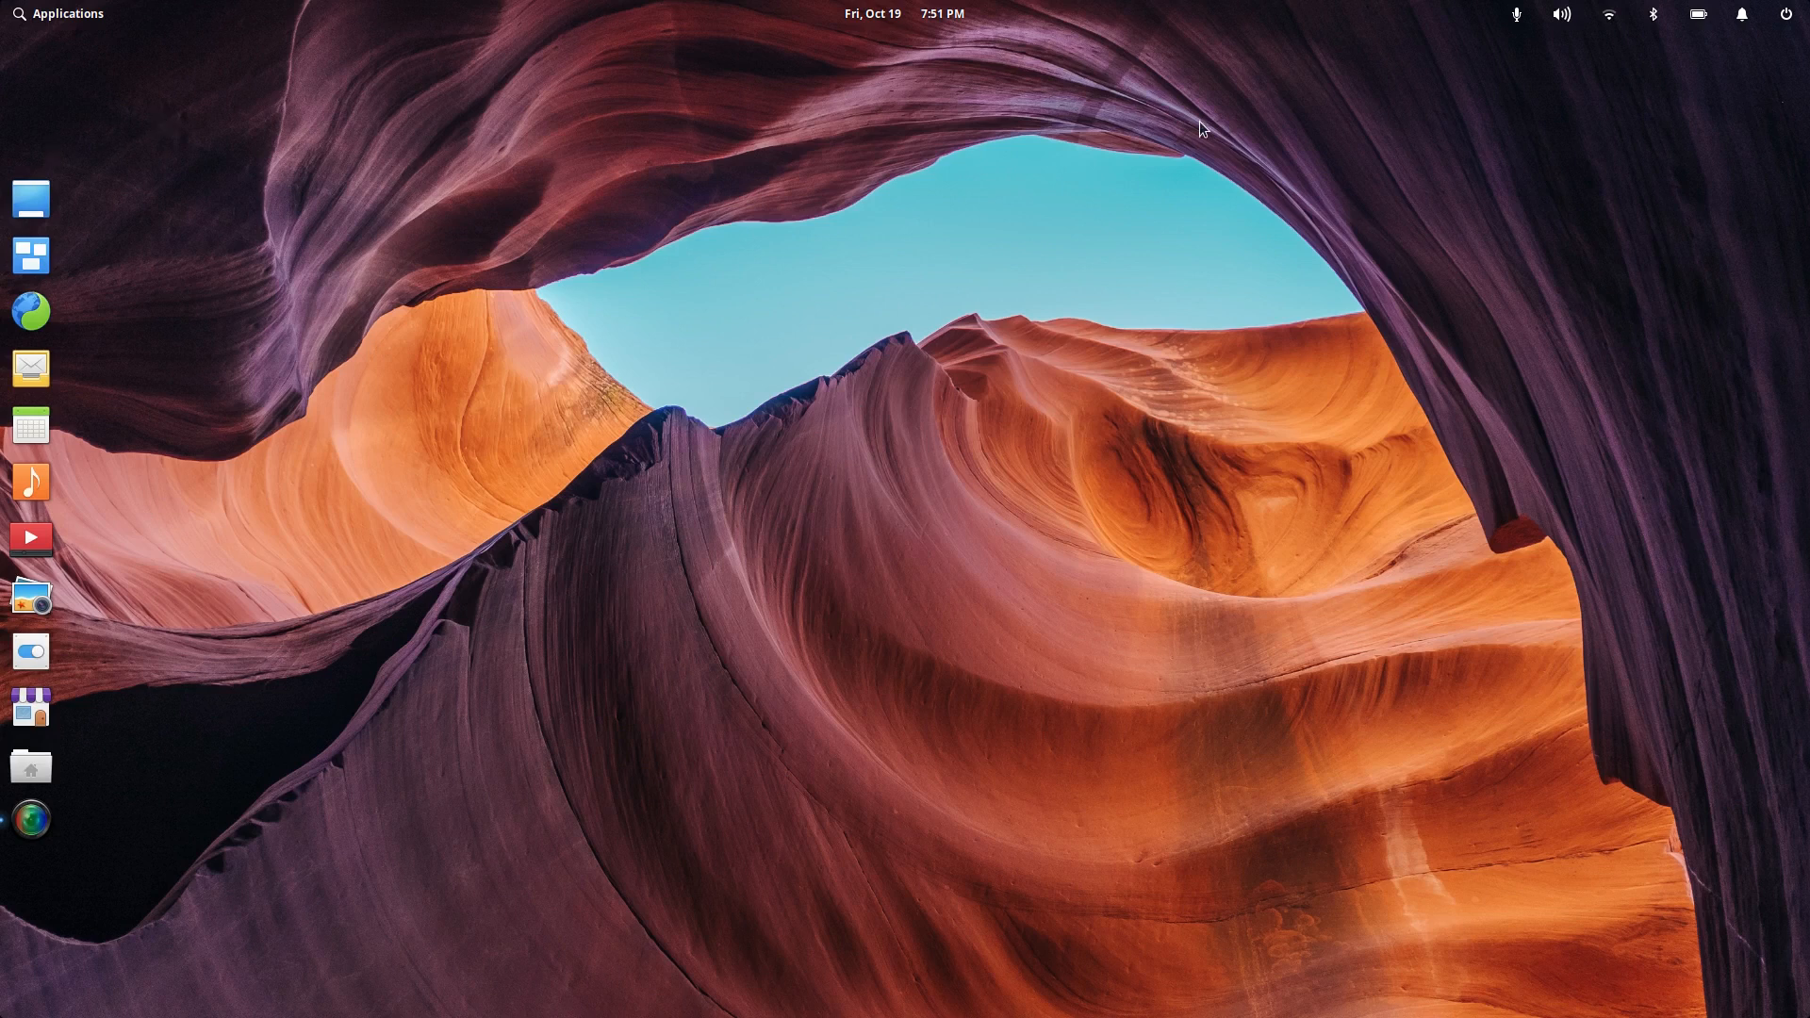
Step: Reopen the applications menu, look through its grid pages and close it
left_click(66, 13)
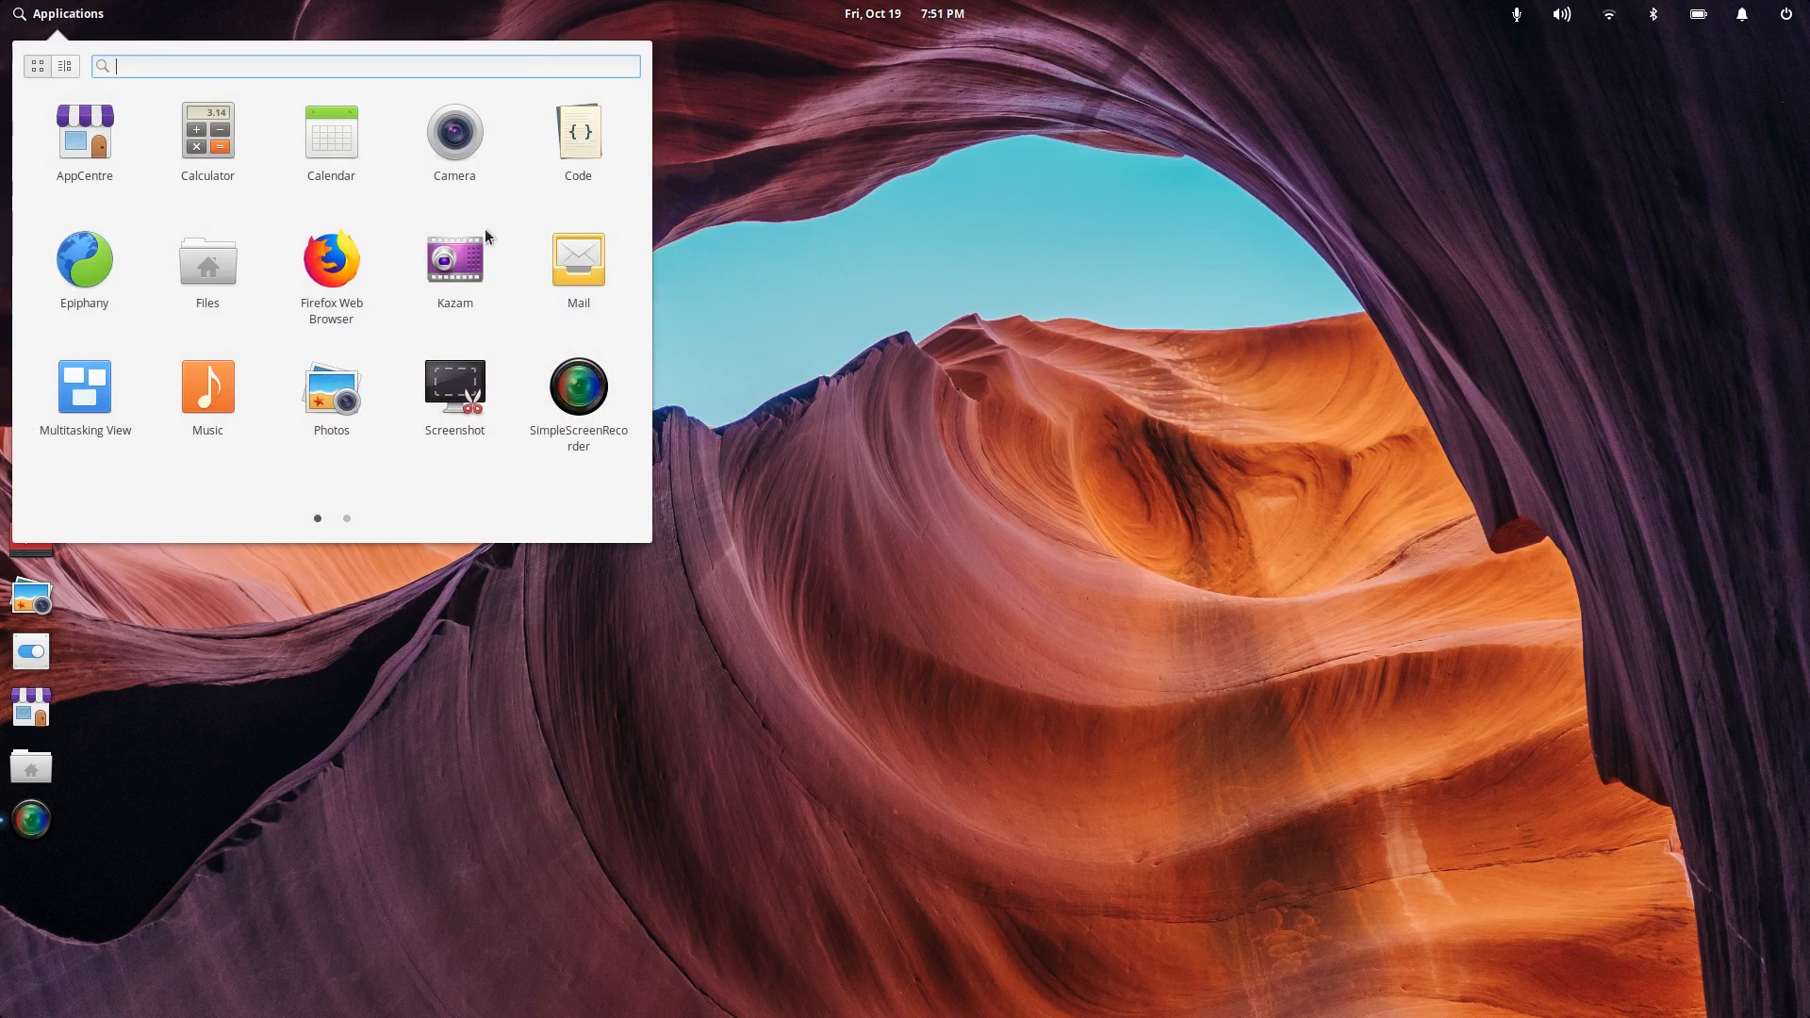
scroll(330, 232, "down", 1)
scroll(330, 232, "up", 1)
left_click(60, 20)
Step: Open the Photos app, review its library preferences, and close the app
left_click(53, 586)
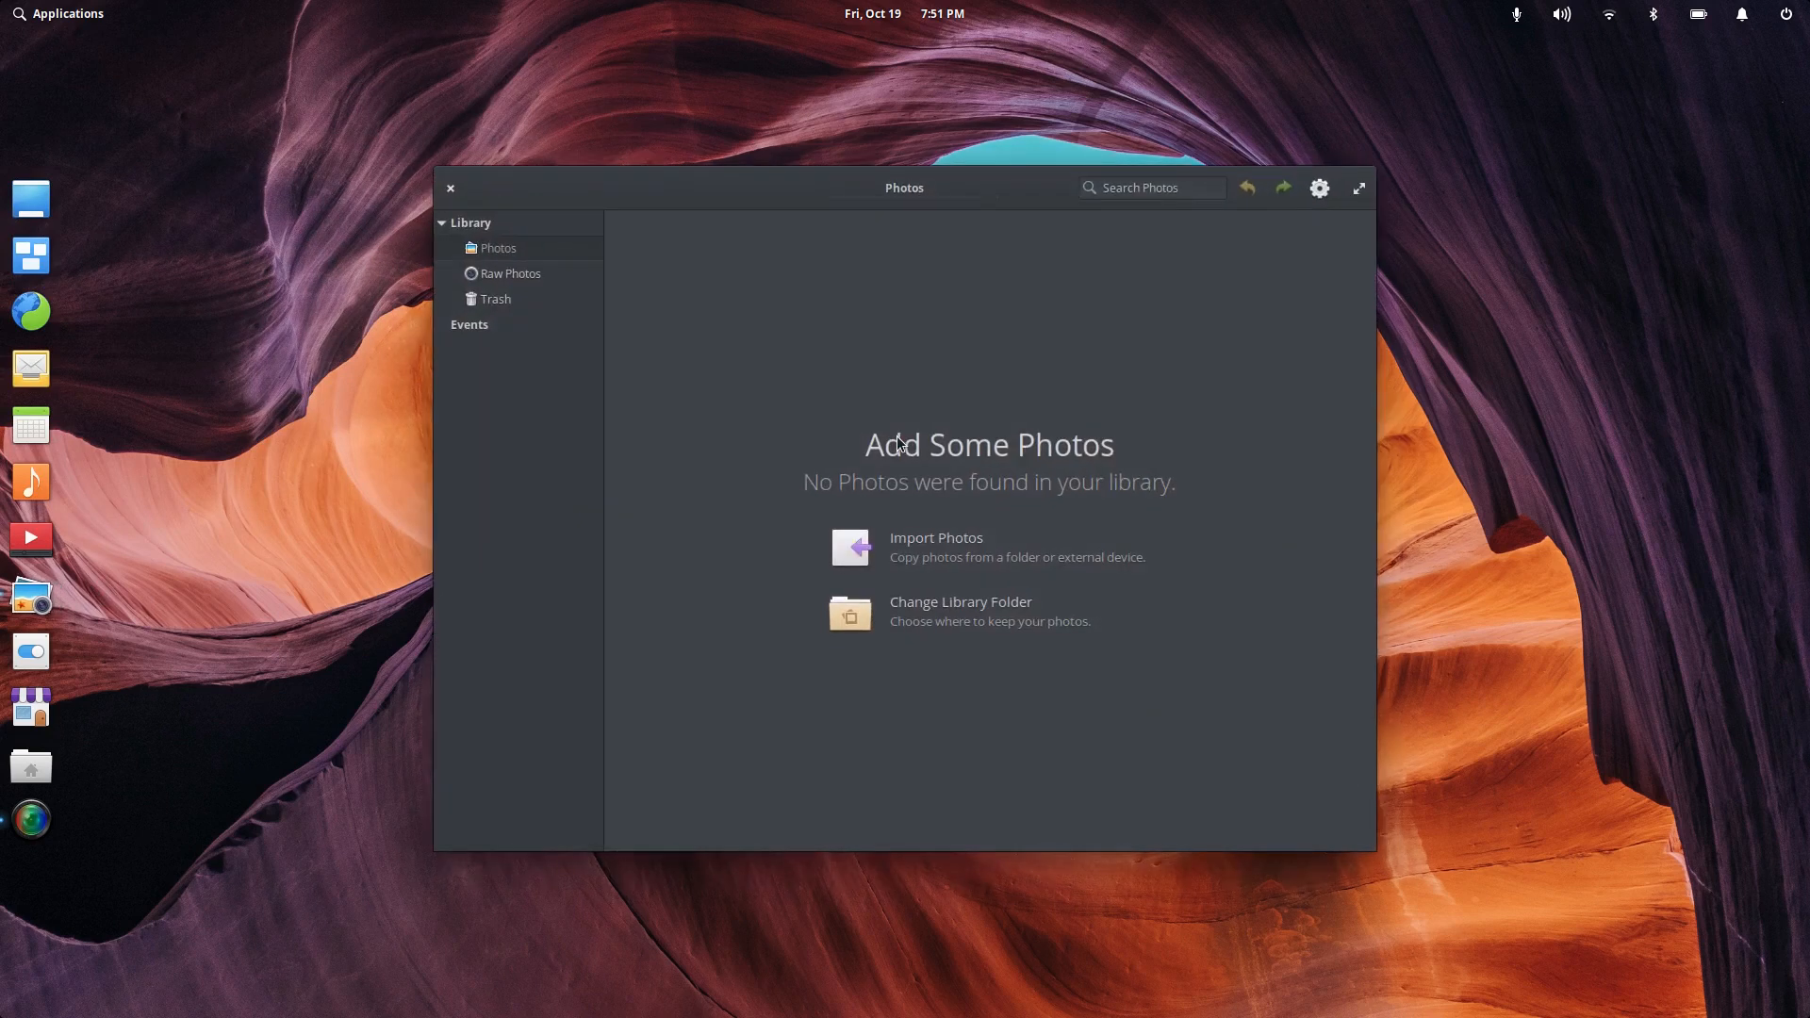
left_click(1321, 190)
left_click(1333, 249)
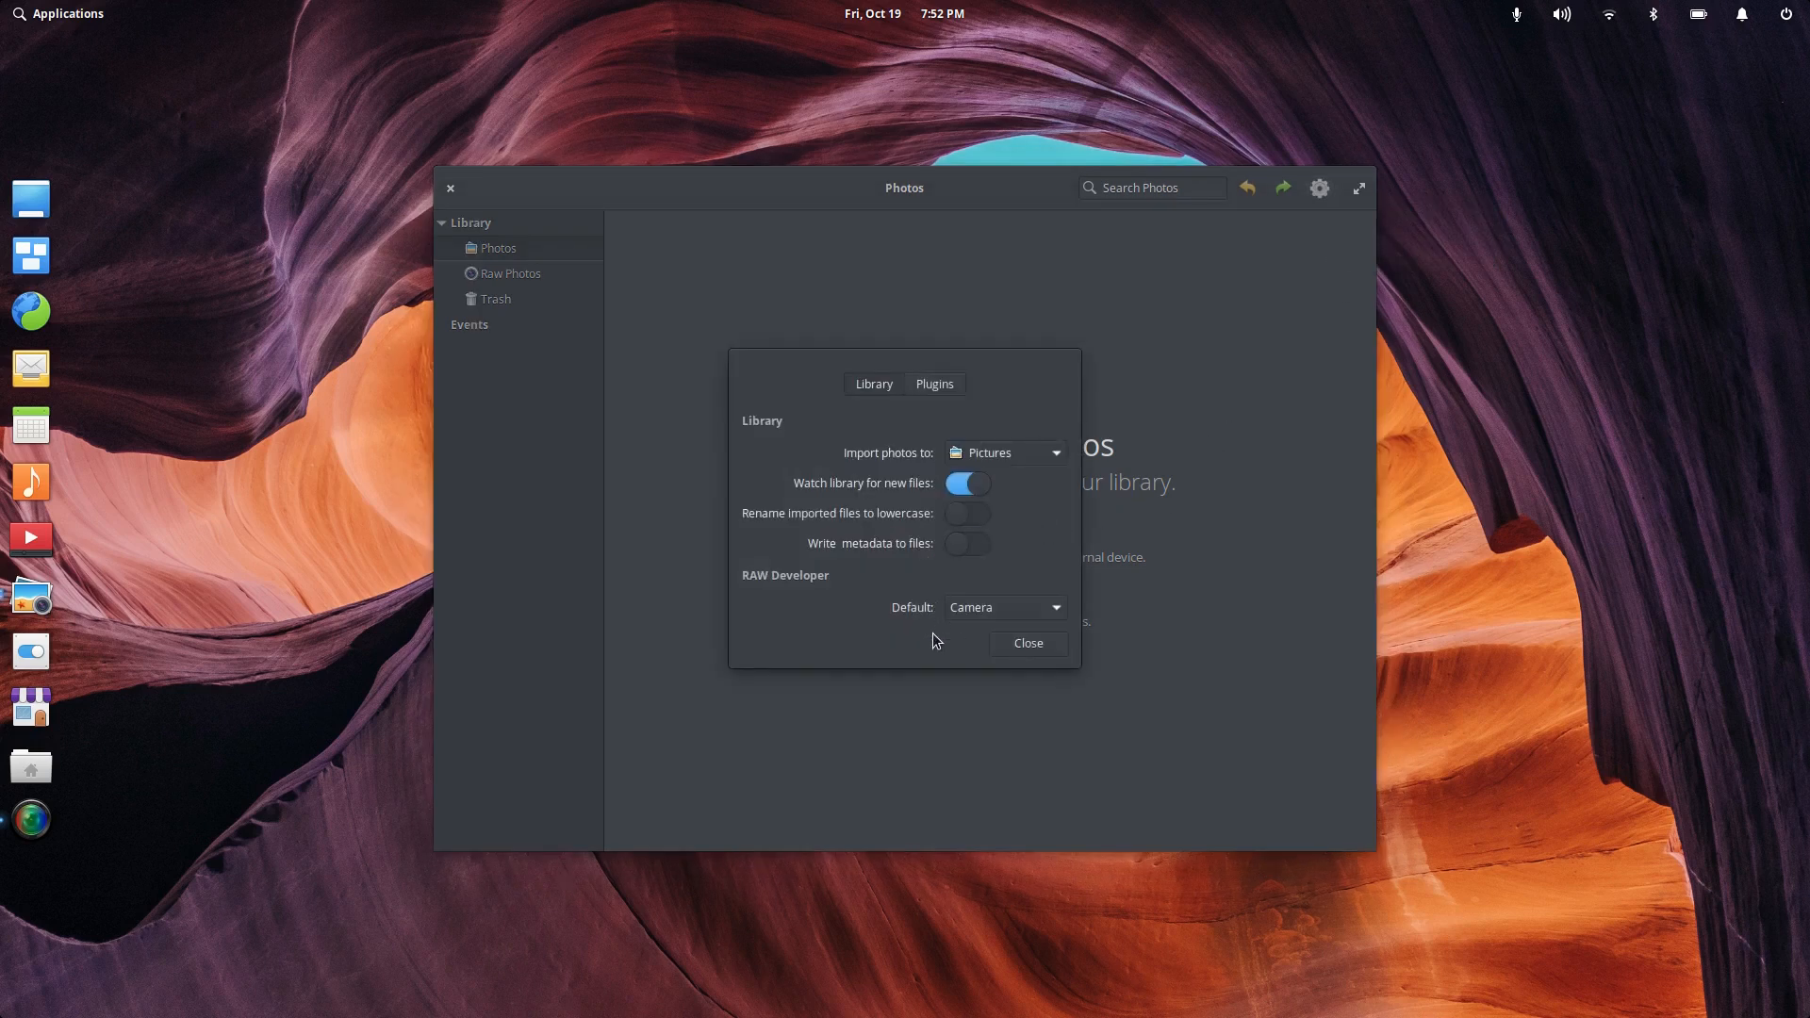
left_click(1038, 650)
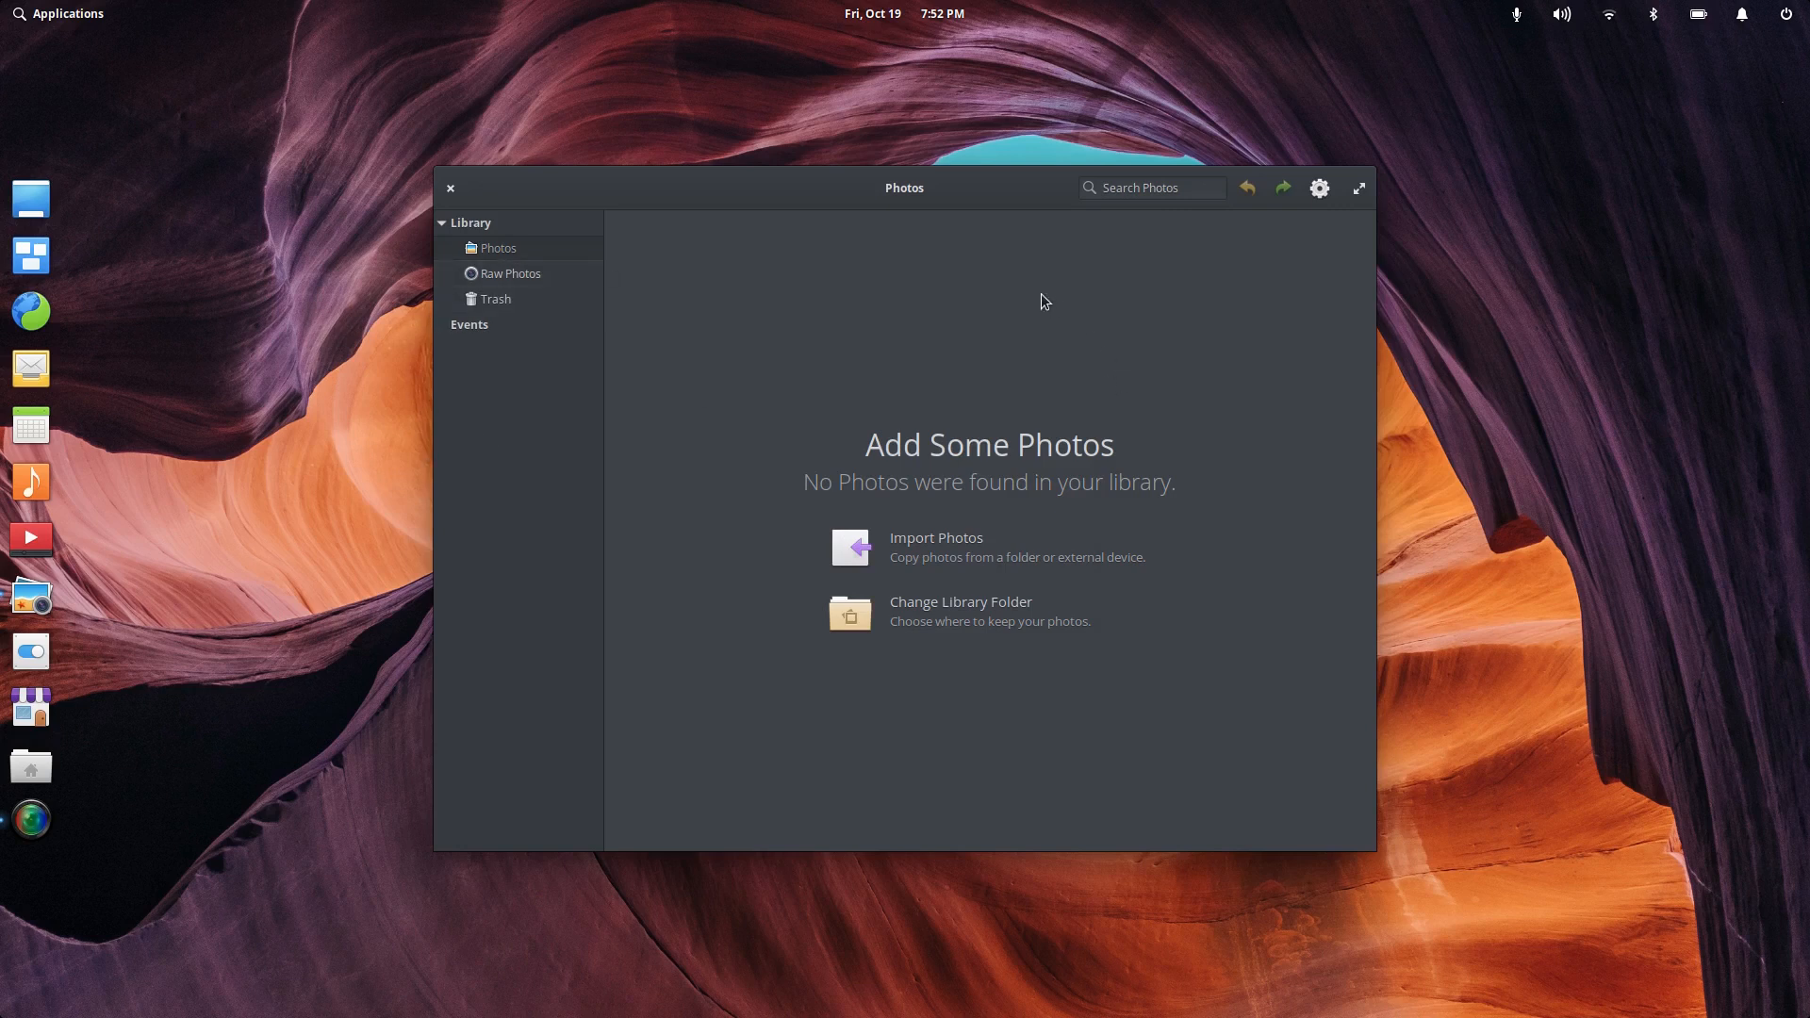
left_click(452, 188)
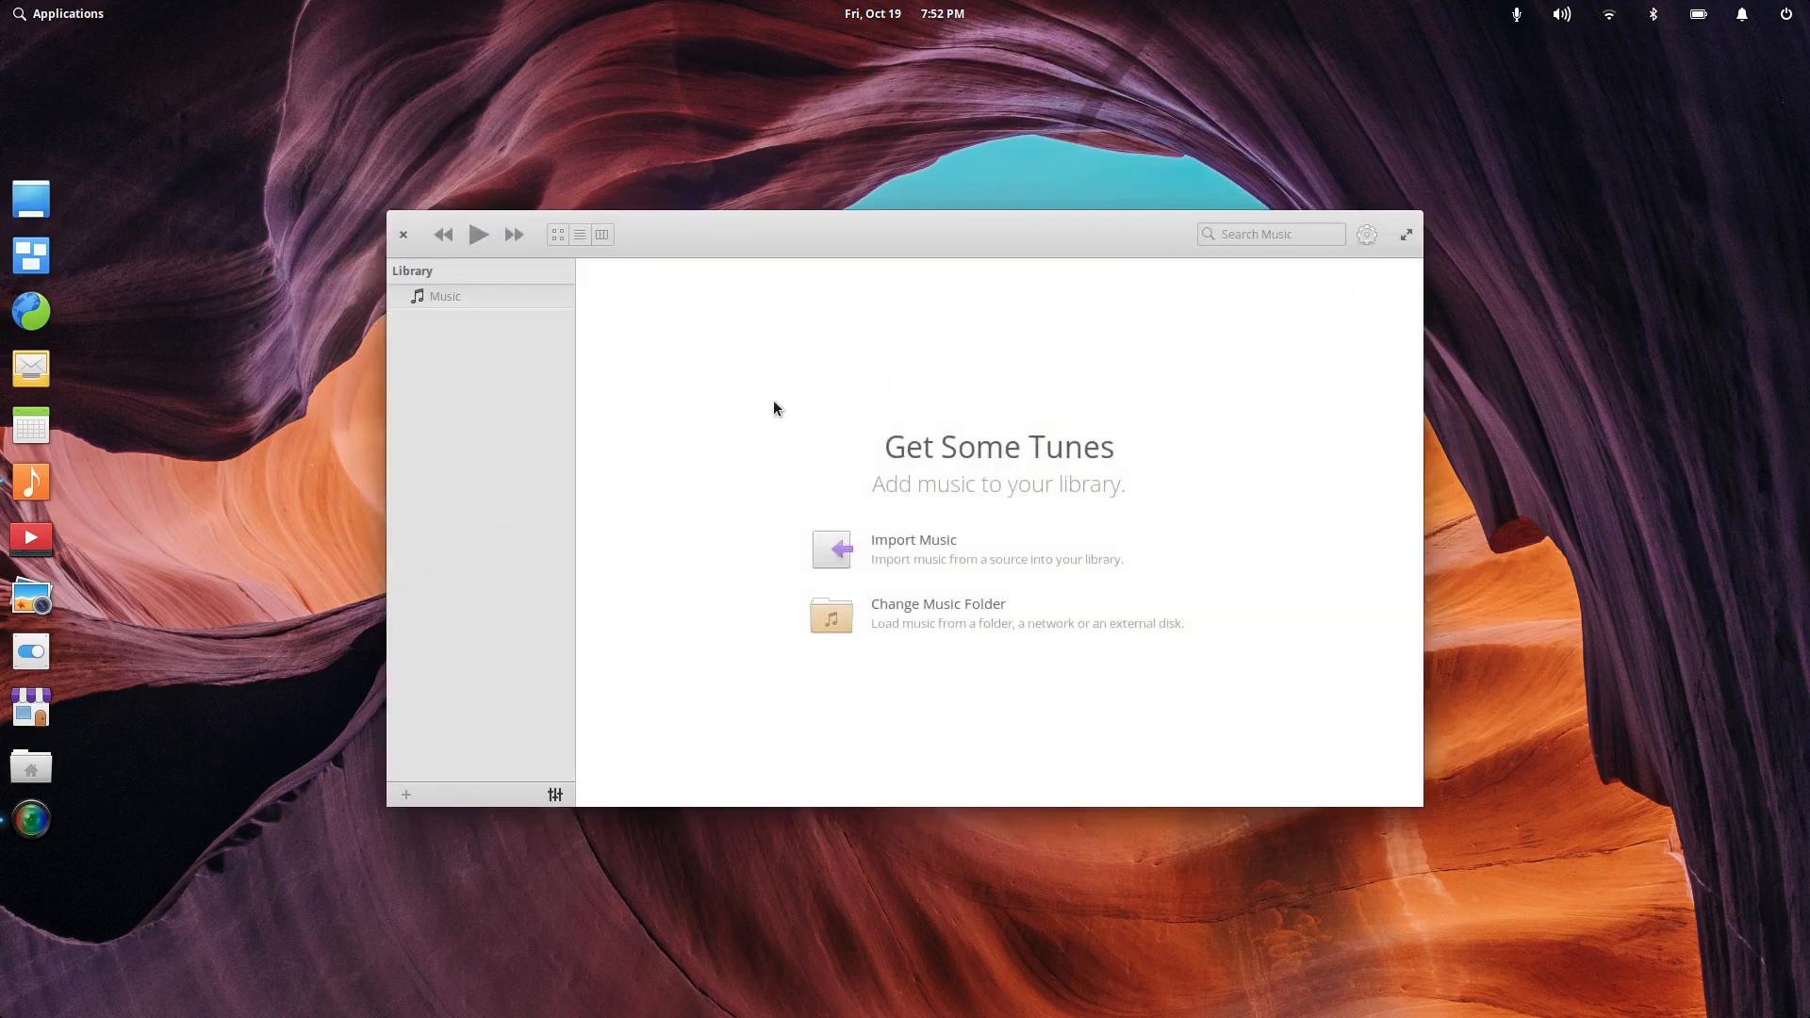
Step: Close the Music app, open the Videos app to view its welcome screen, and close it
left_click(404, 235)
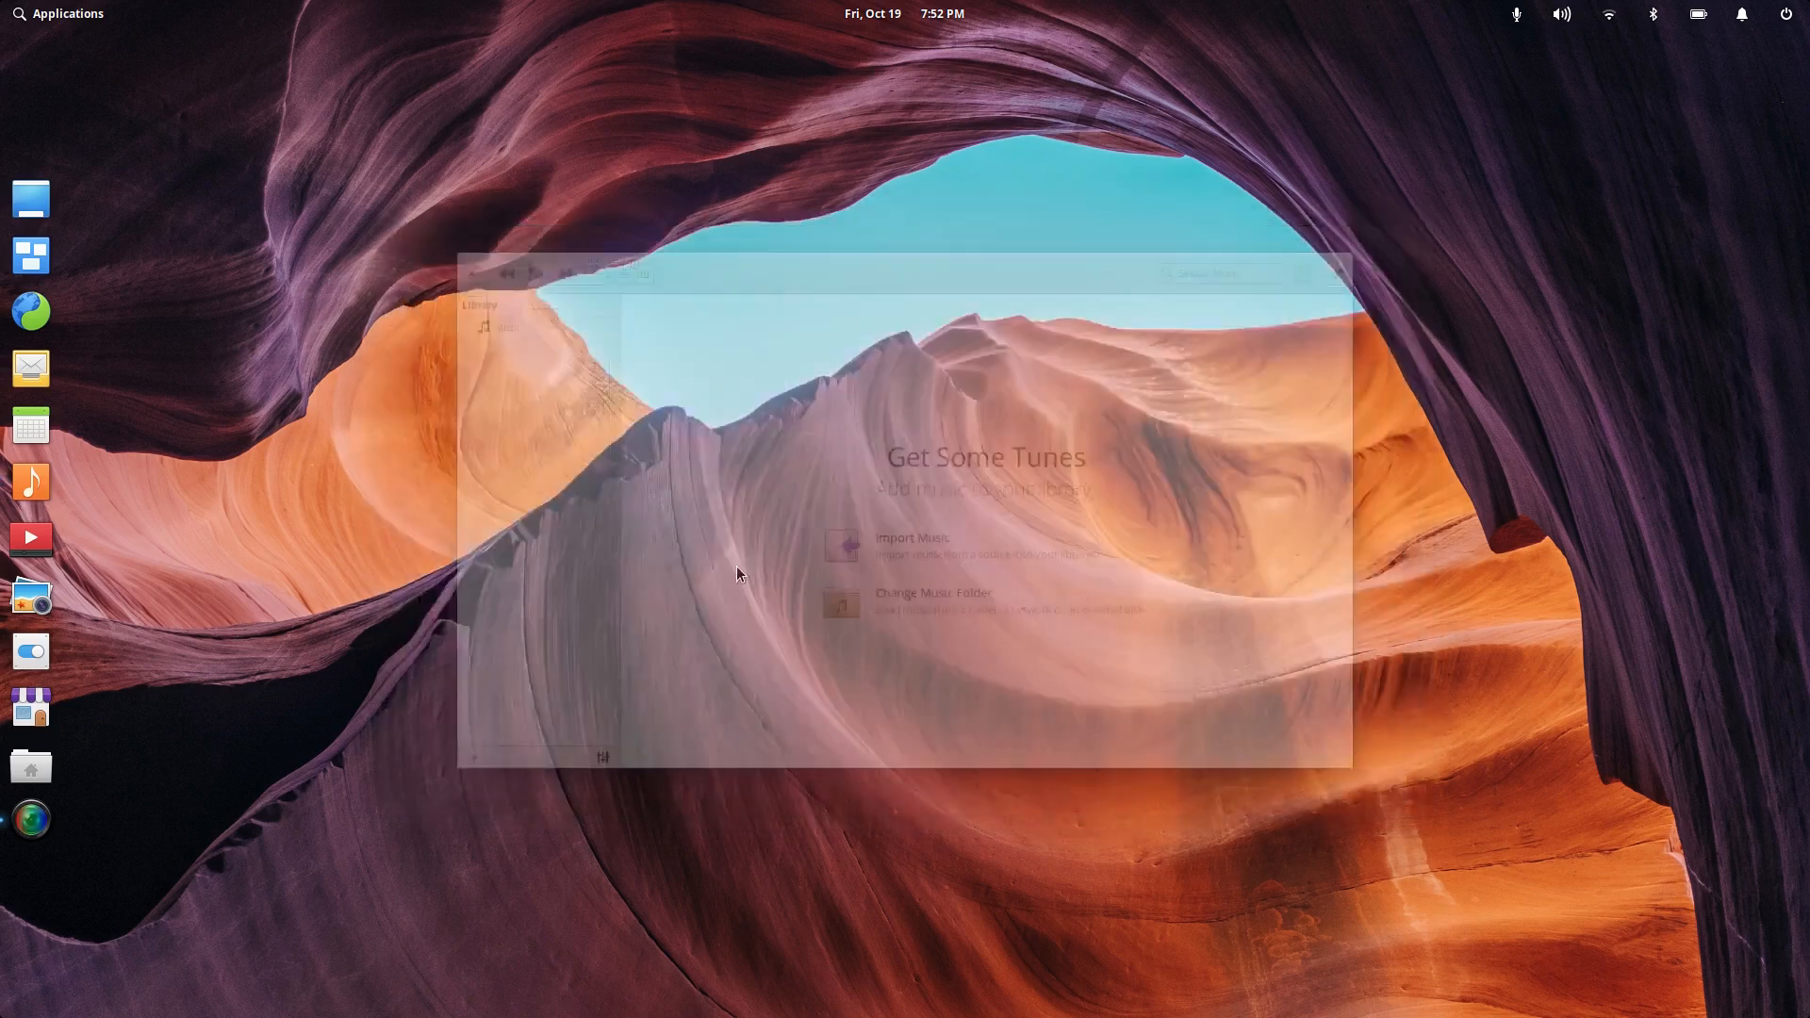
left_click(14, 540)
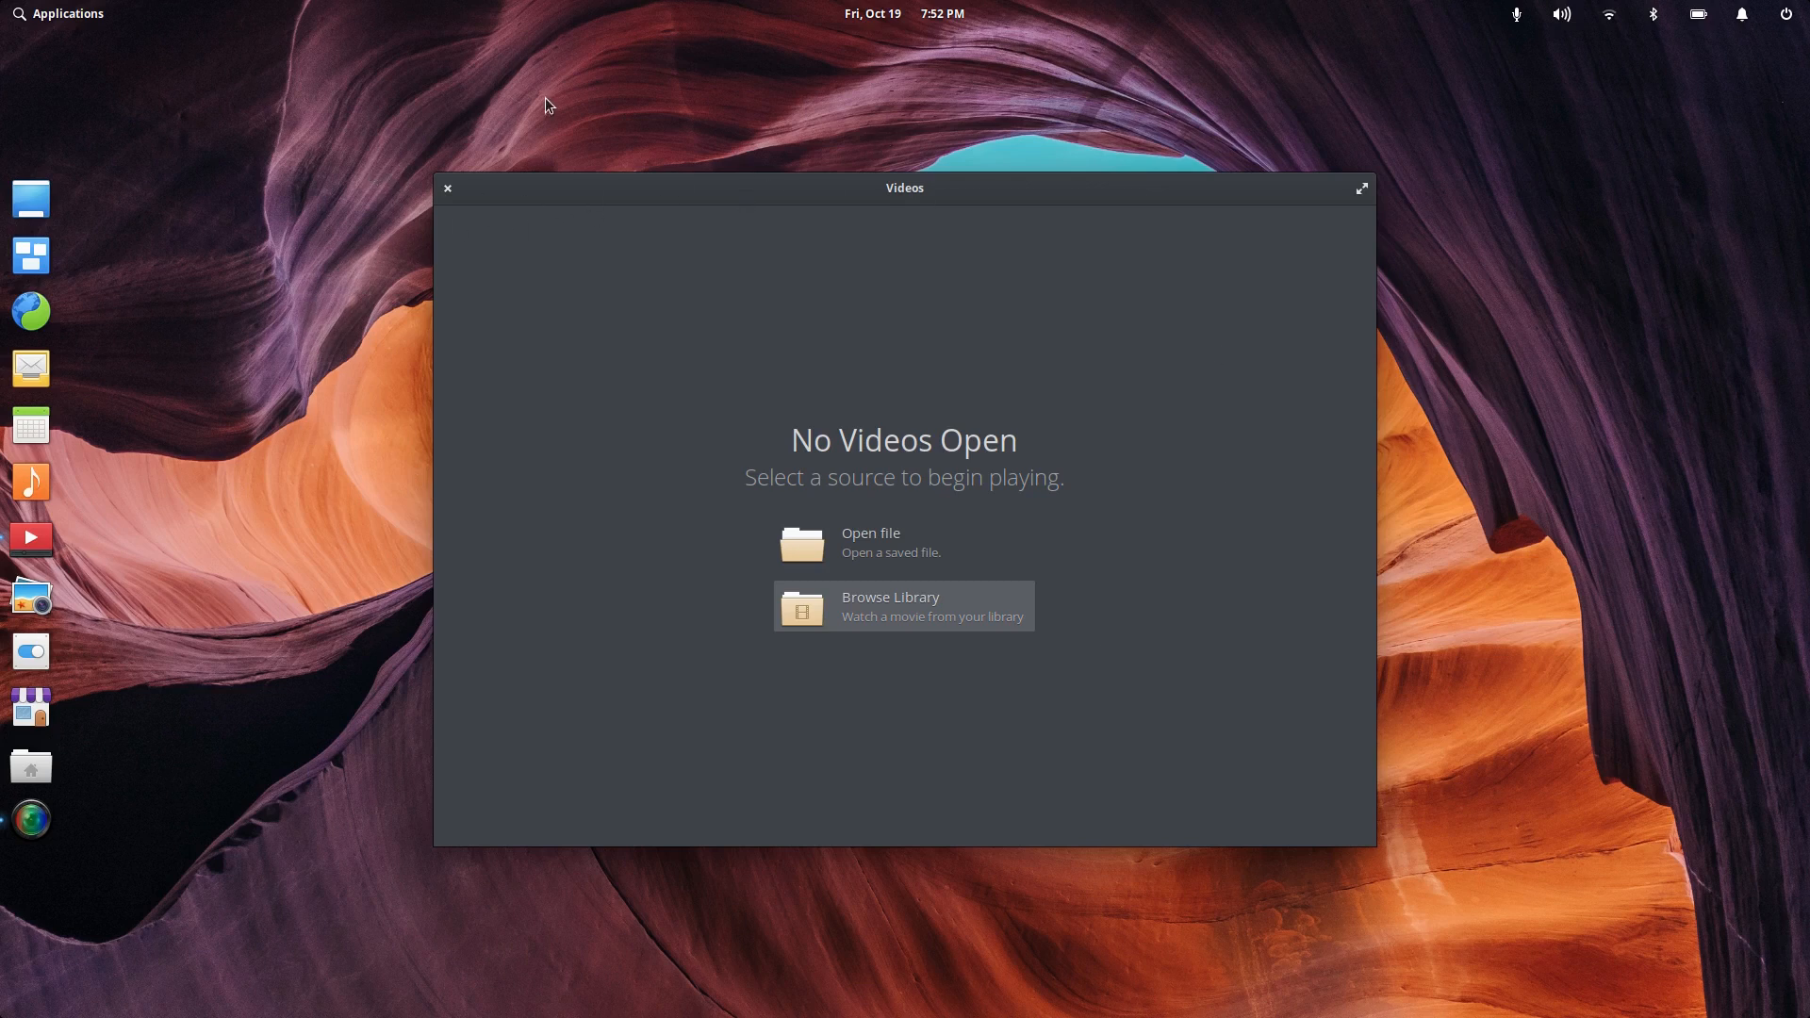
left_click(446, 191)
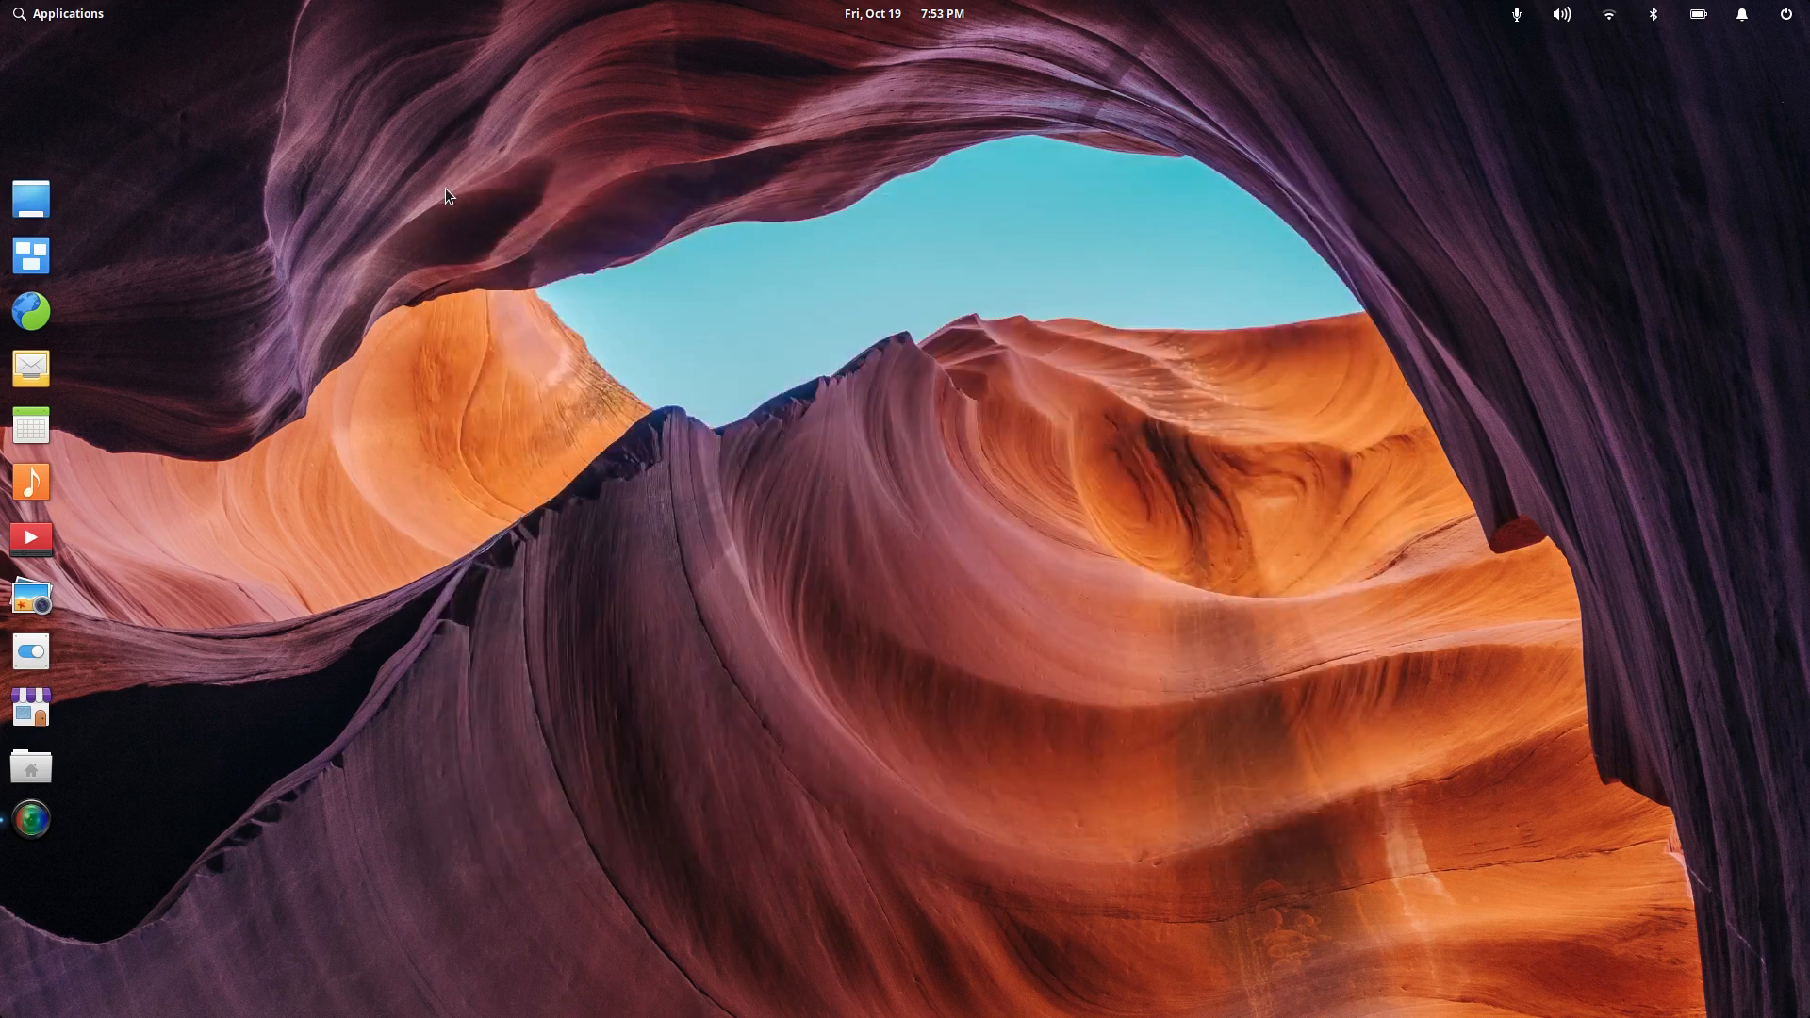
Step: View the notification and sound indicators and open the Notifications settings page
left_click(1742, 16)
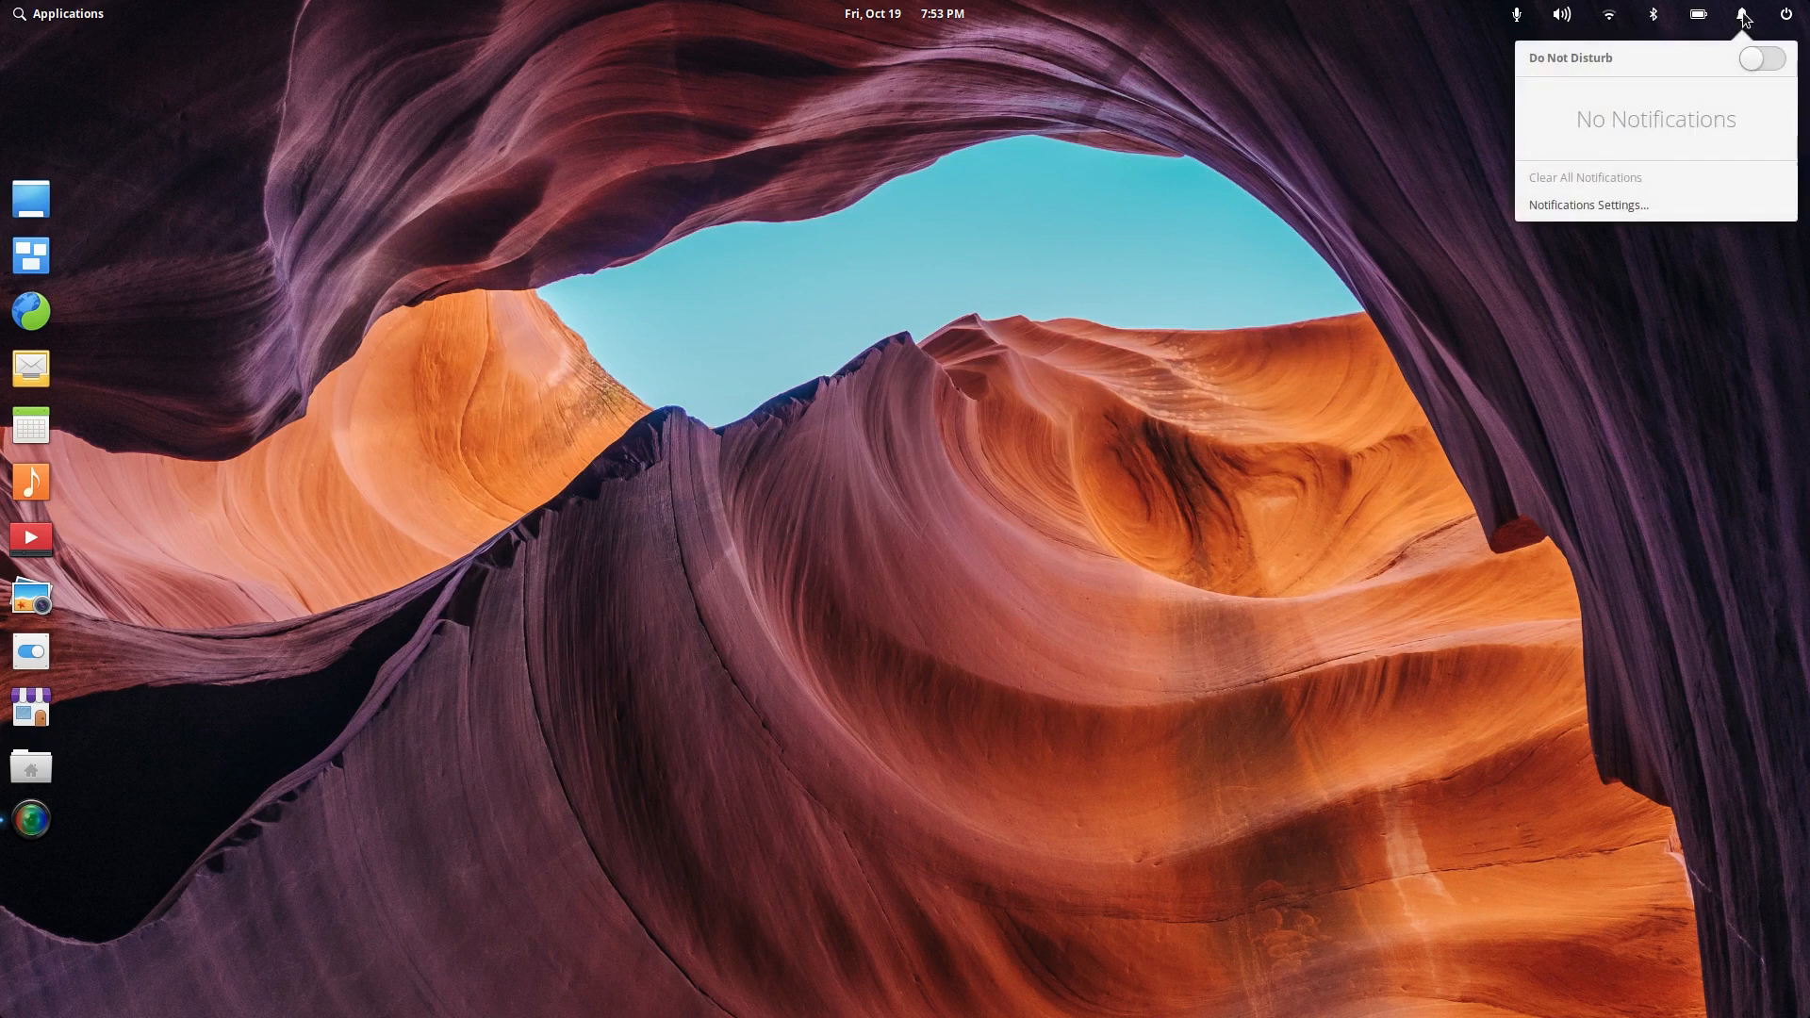
left_click(1555, 13)
left_click(1742, 17)
left_click(1699, 200)
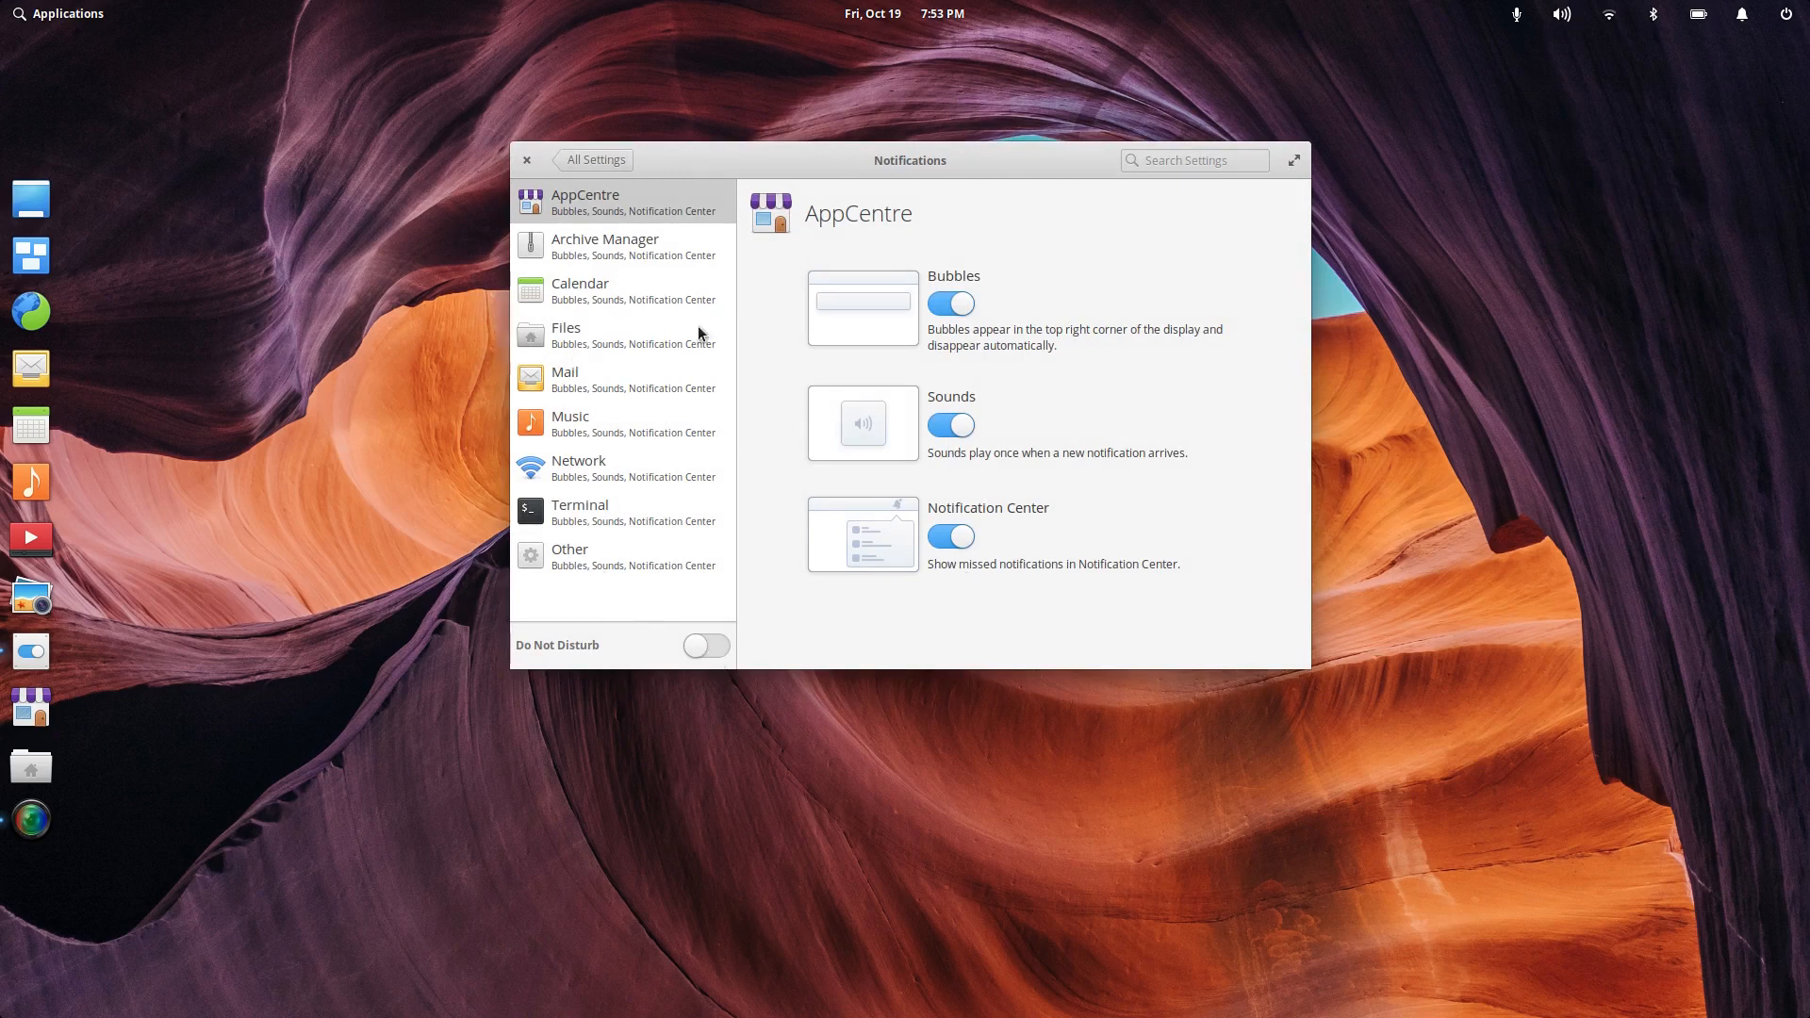
Step: Open the Night Light options of the Displays settings and switch Night Light on and back off
left_click(586, 161)
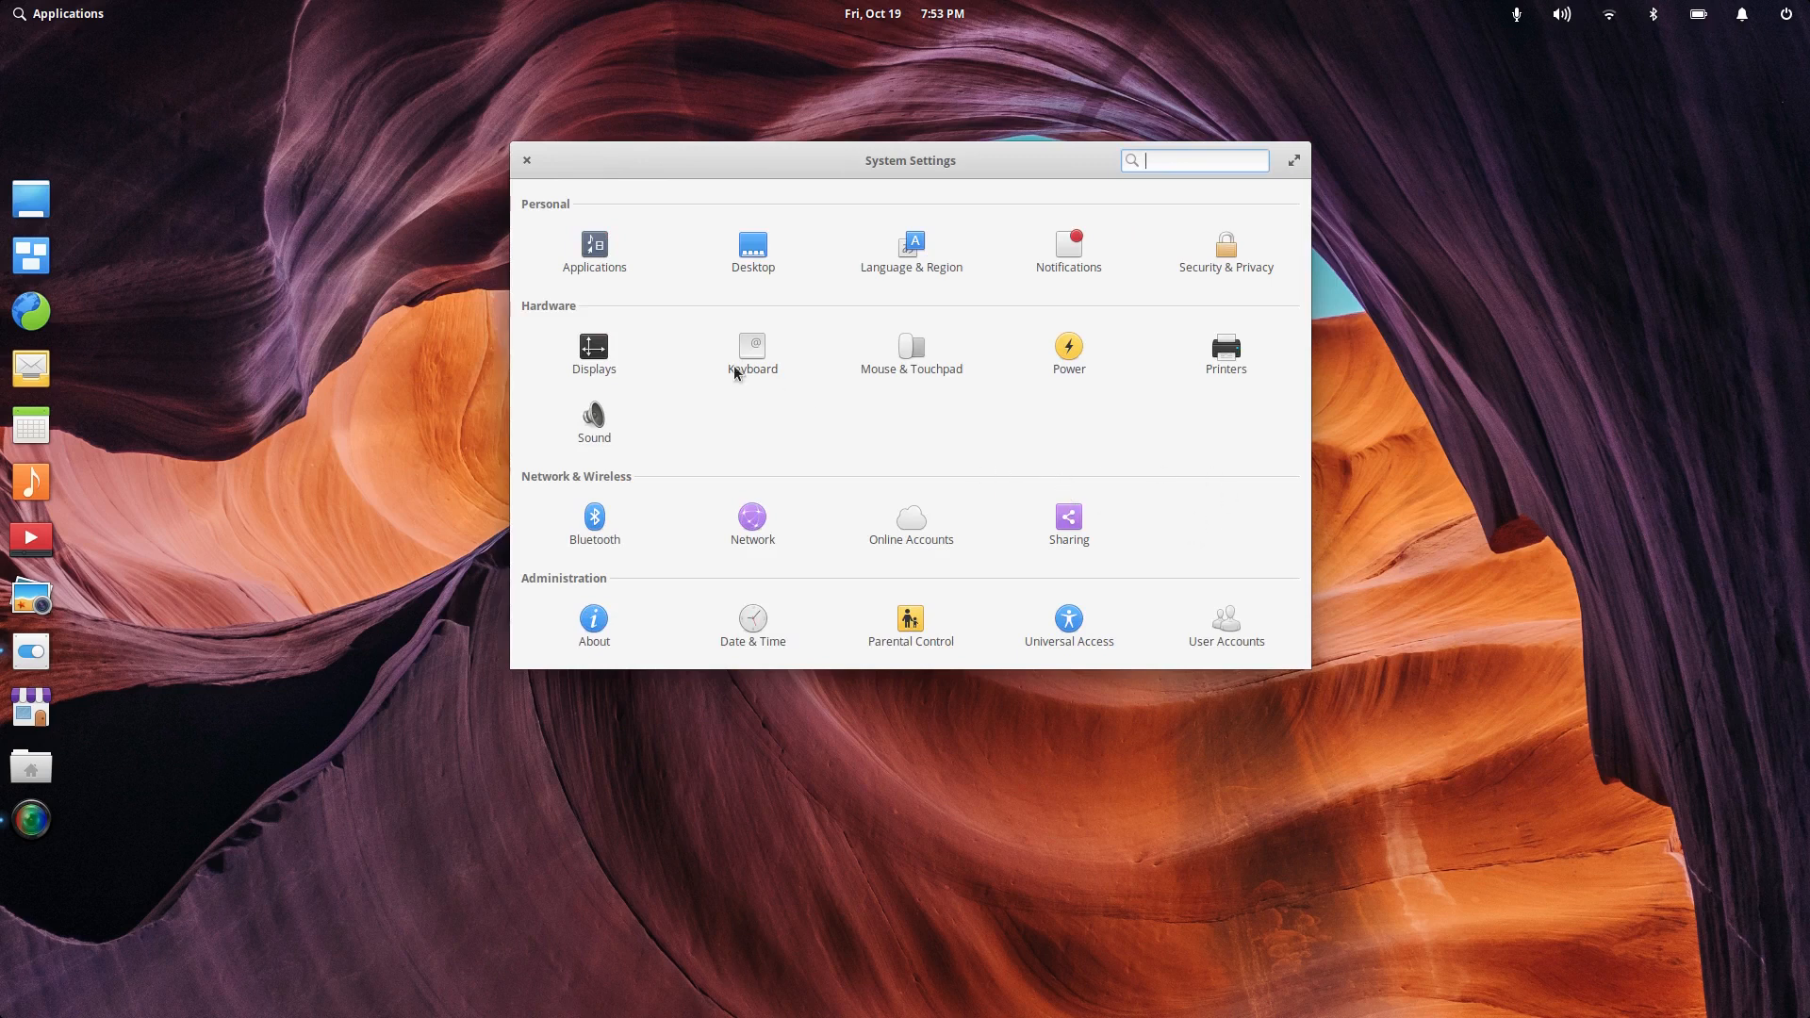
left_click(604, 356)
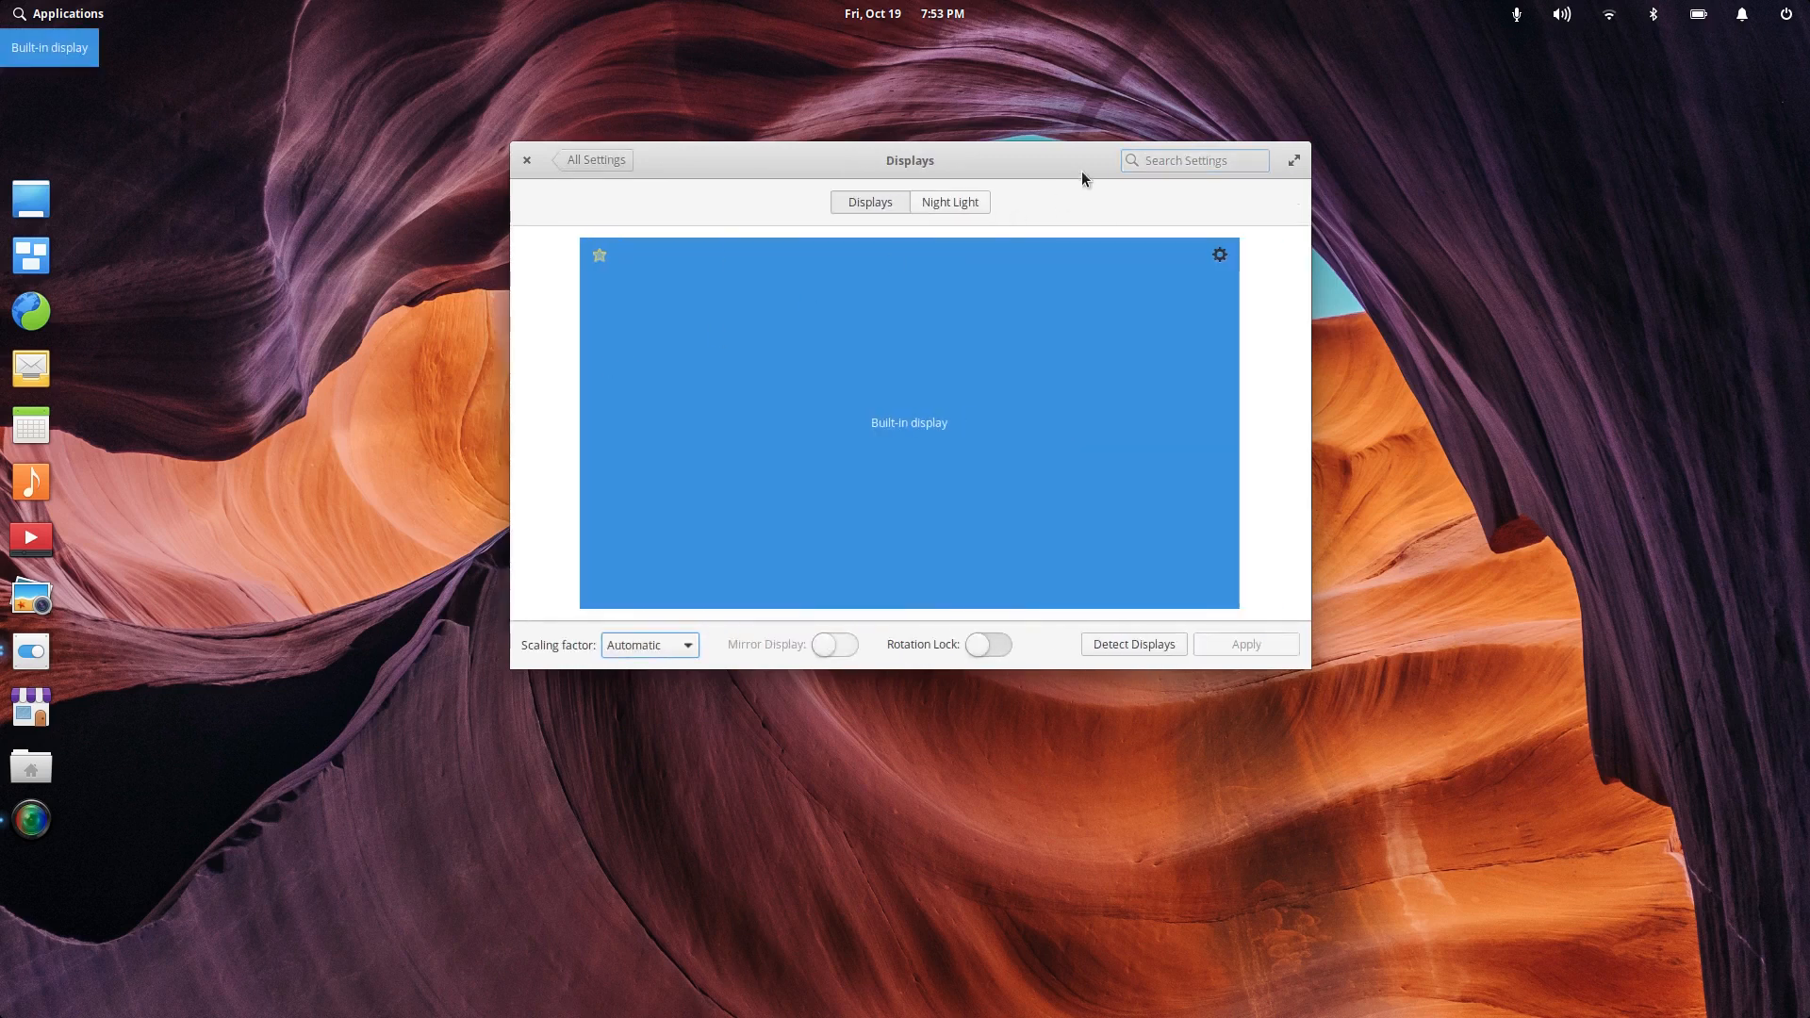
left_click(965, 202)
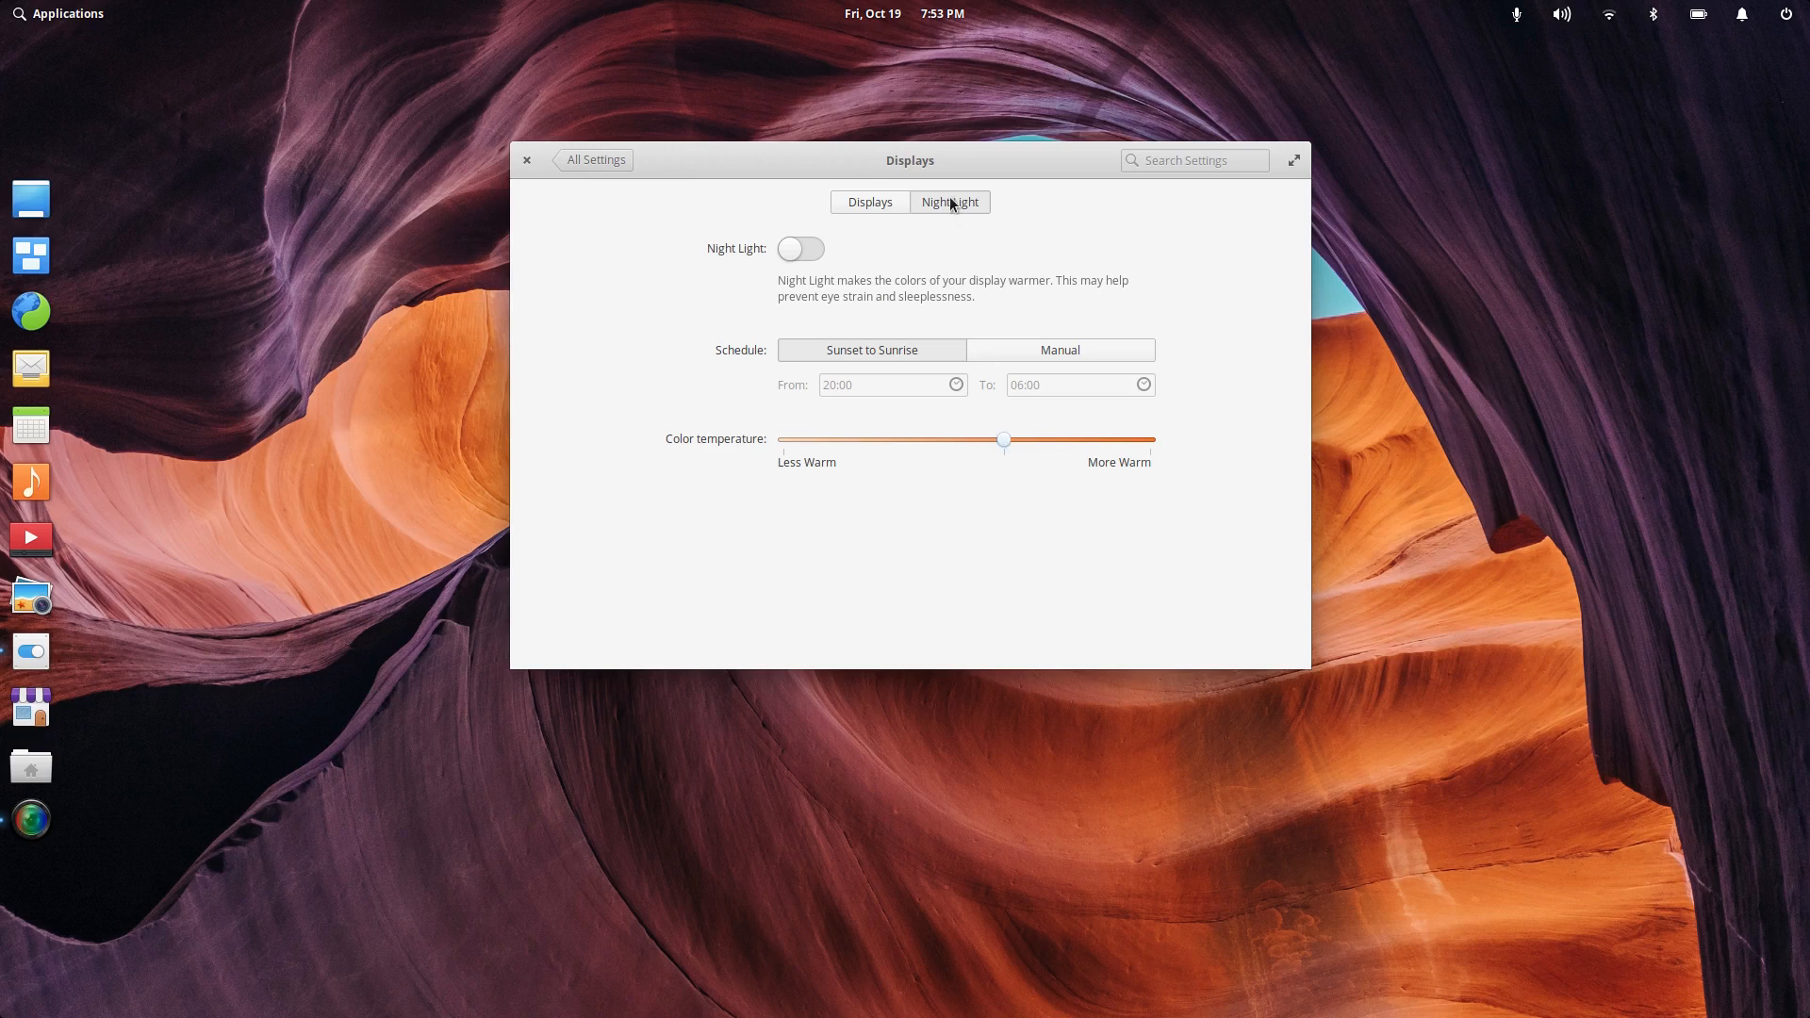
left_click(809, 251)
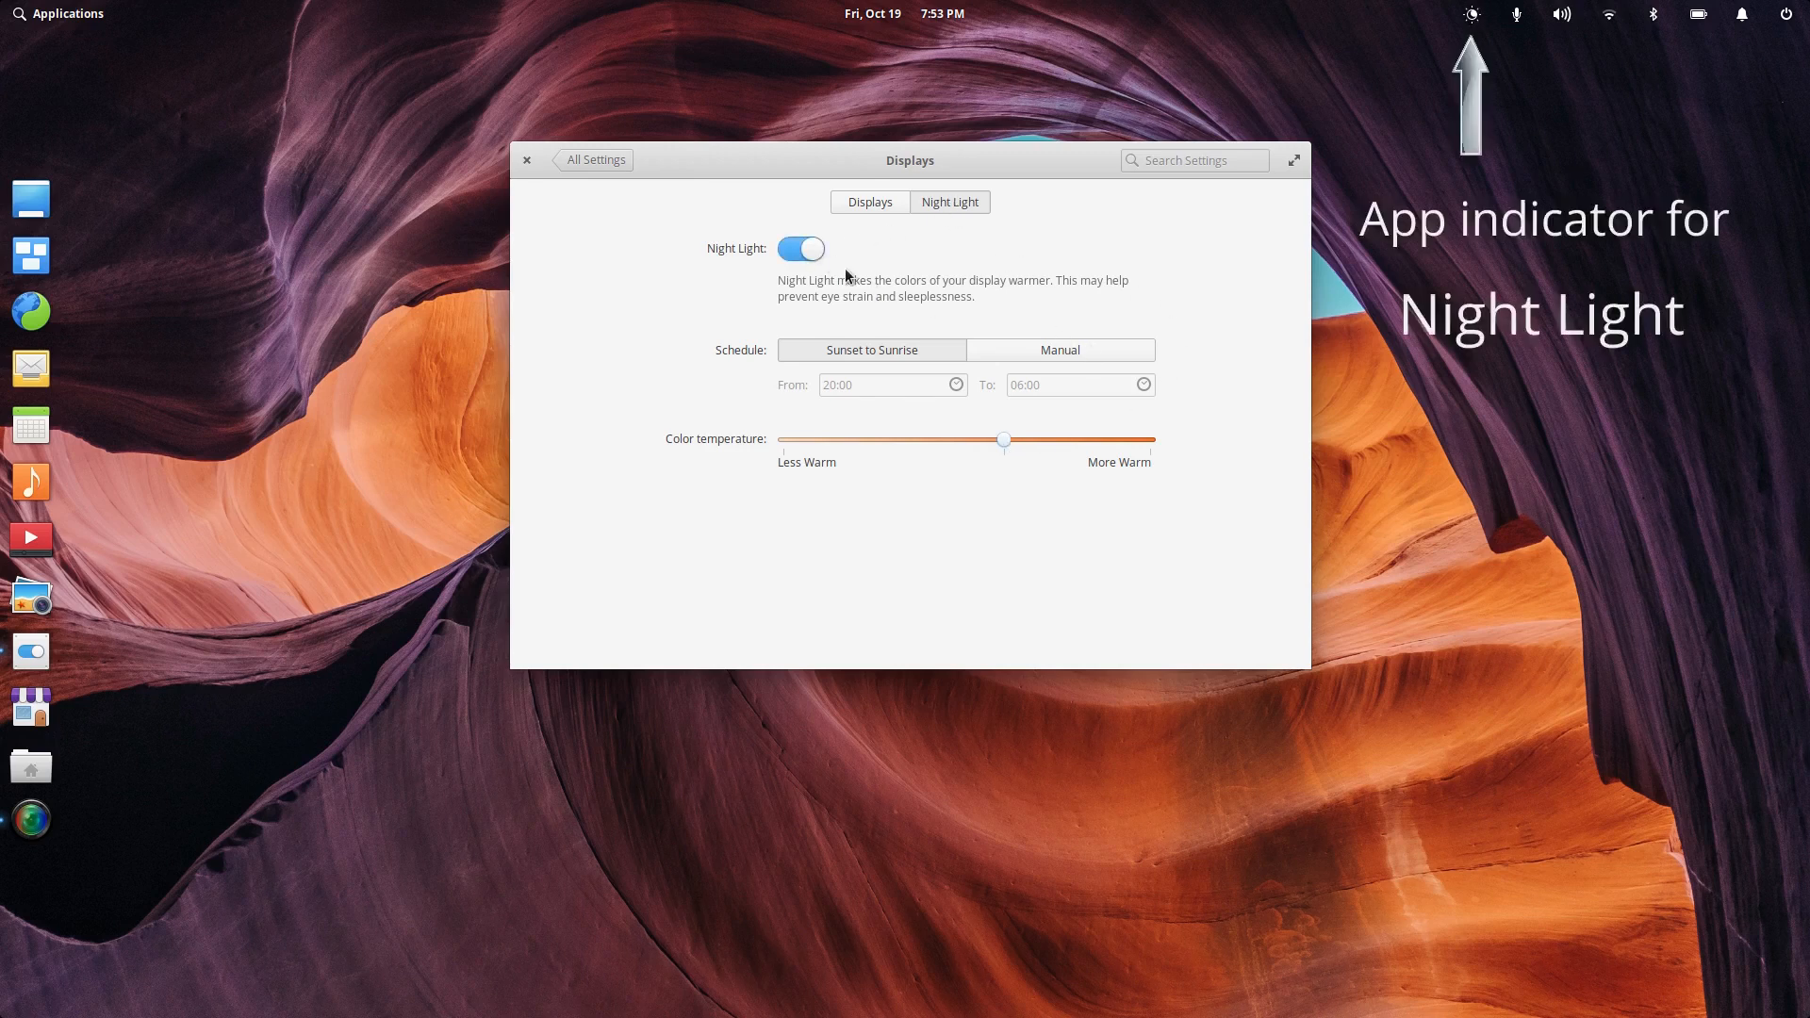
left_click(790, 254)
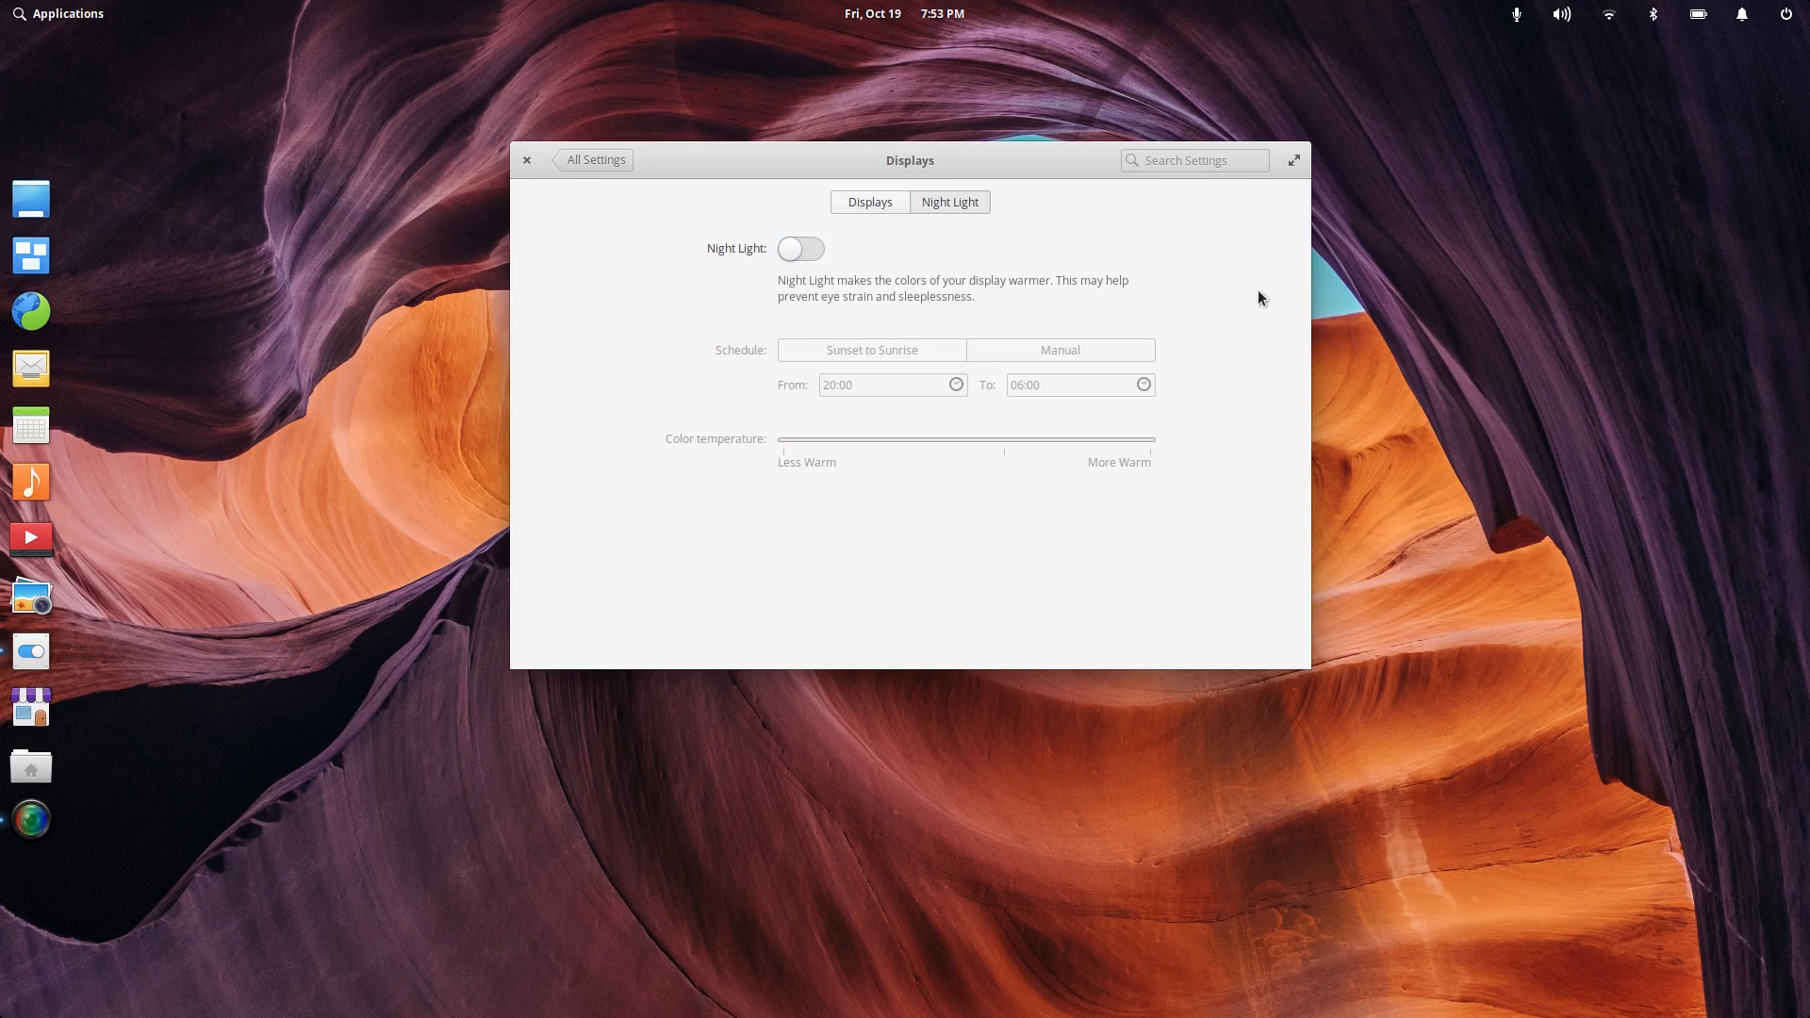
Step: Review the options on the Power settings page and close System Settings
left_click(590, 163)
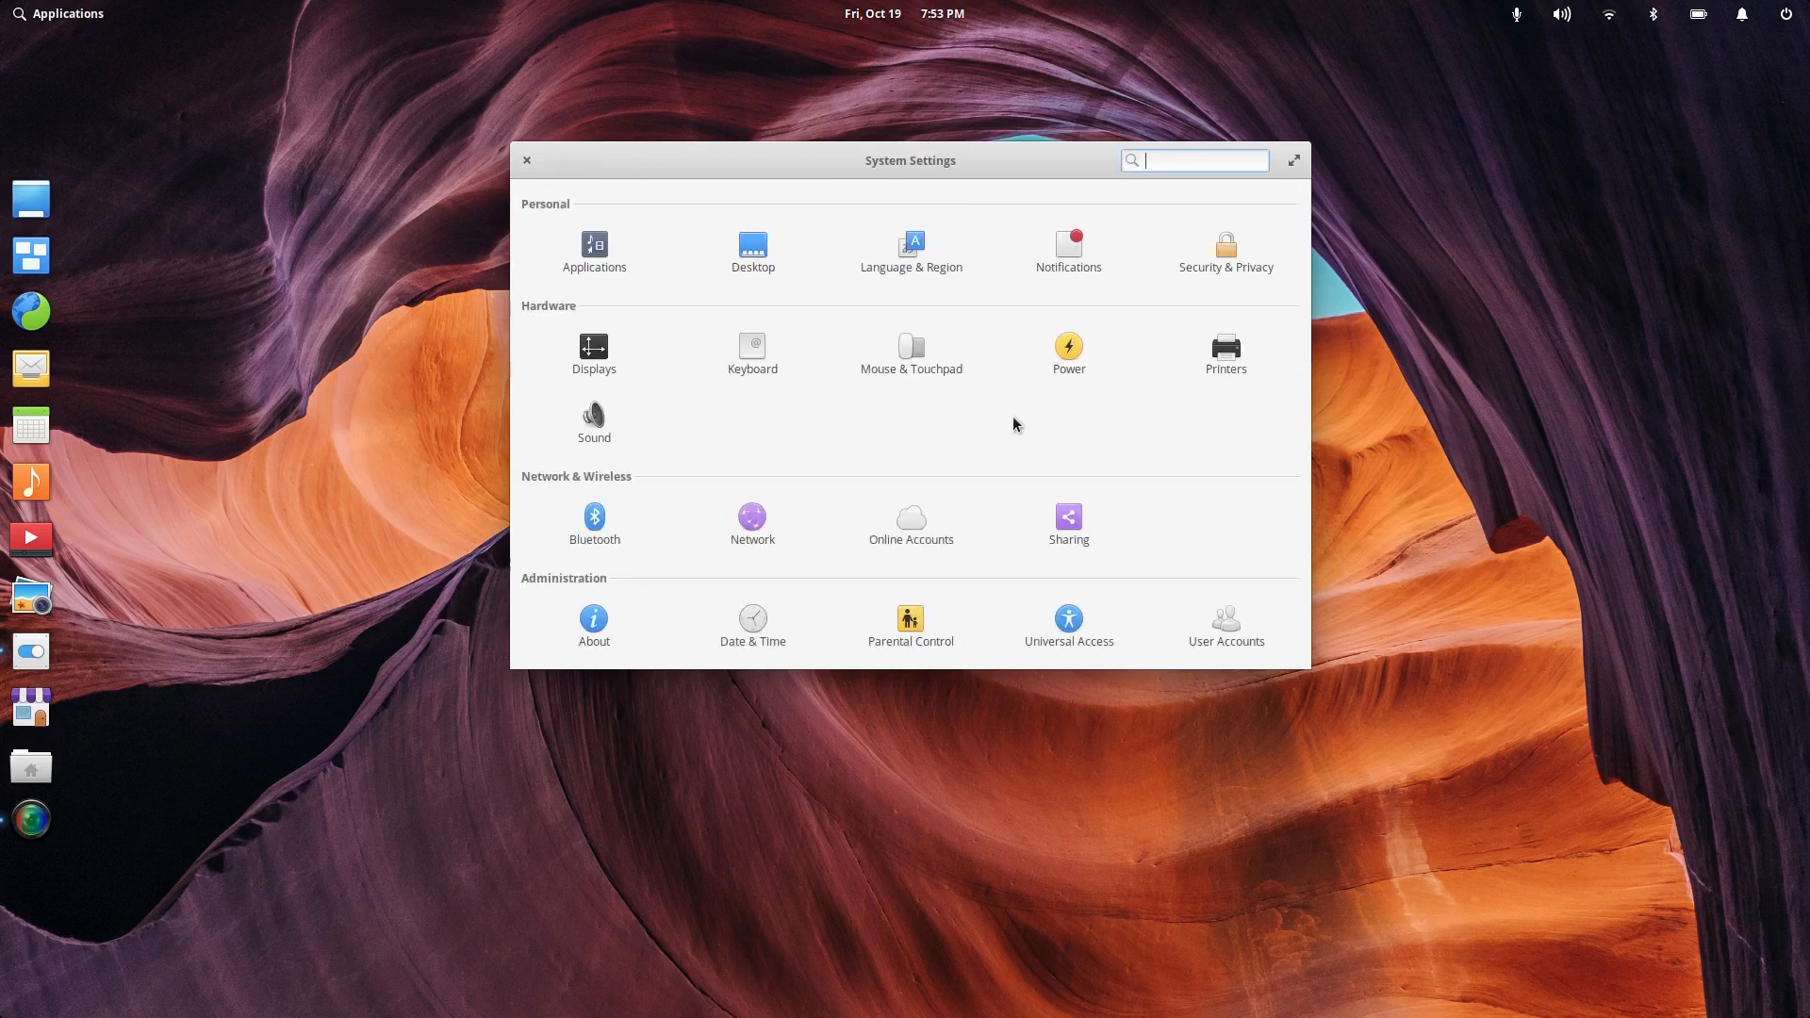
left_click(1058, 359)
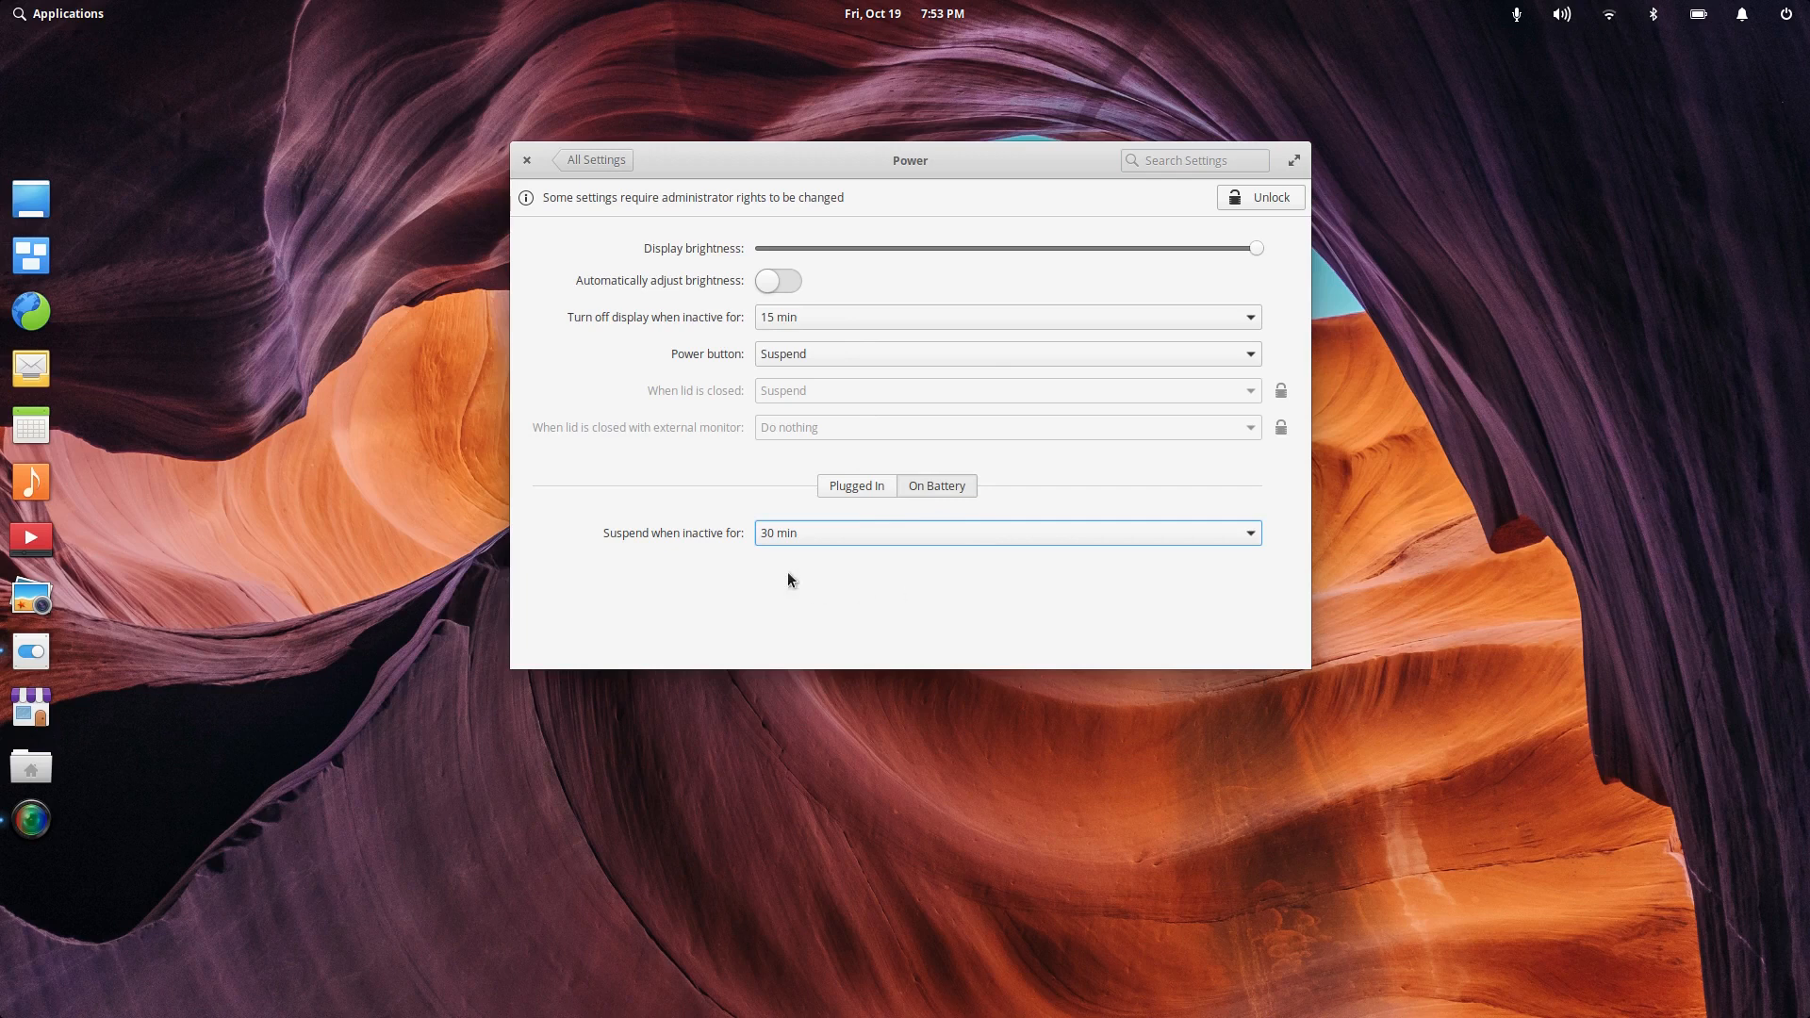
left_click(579, 161)
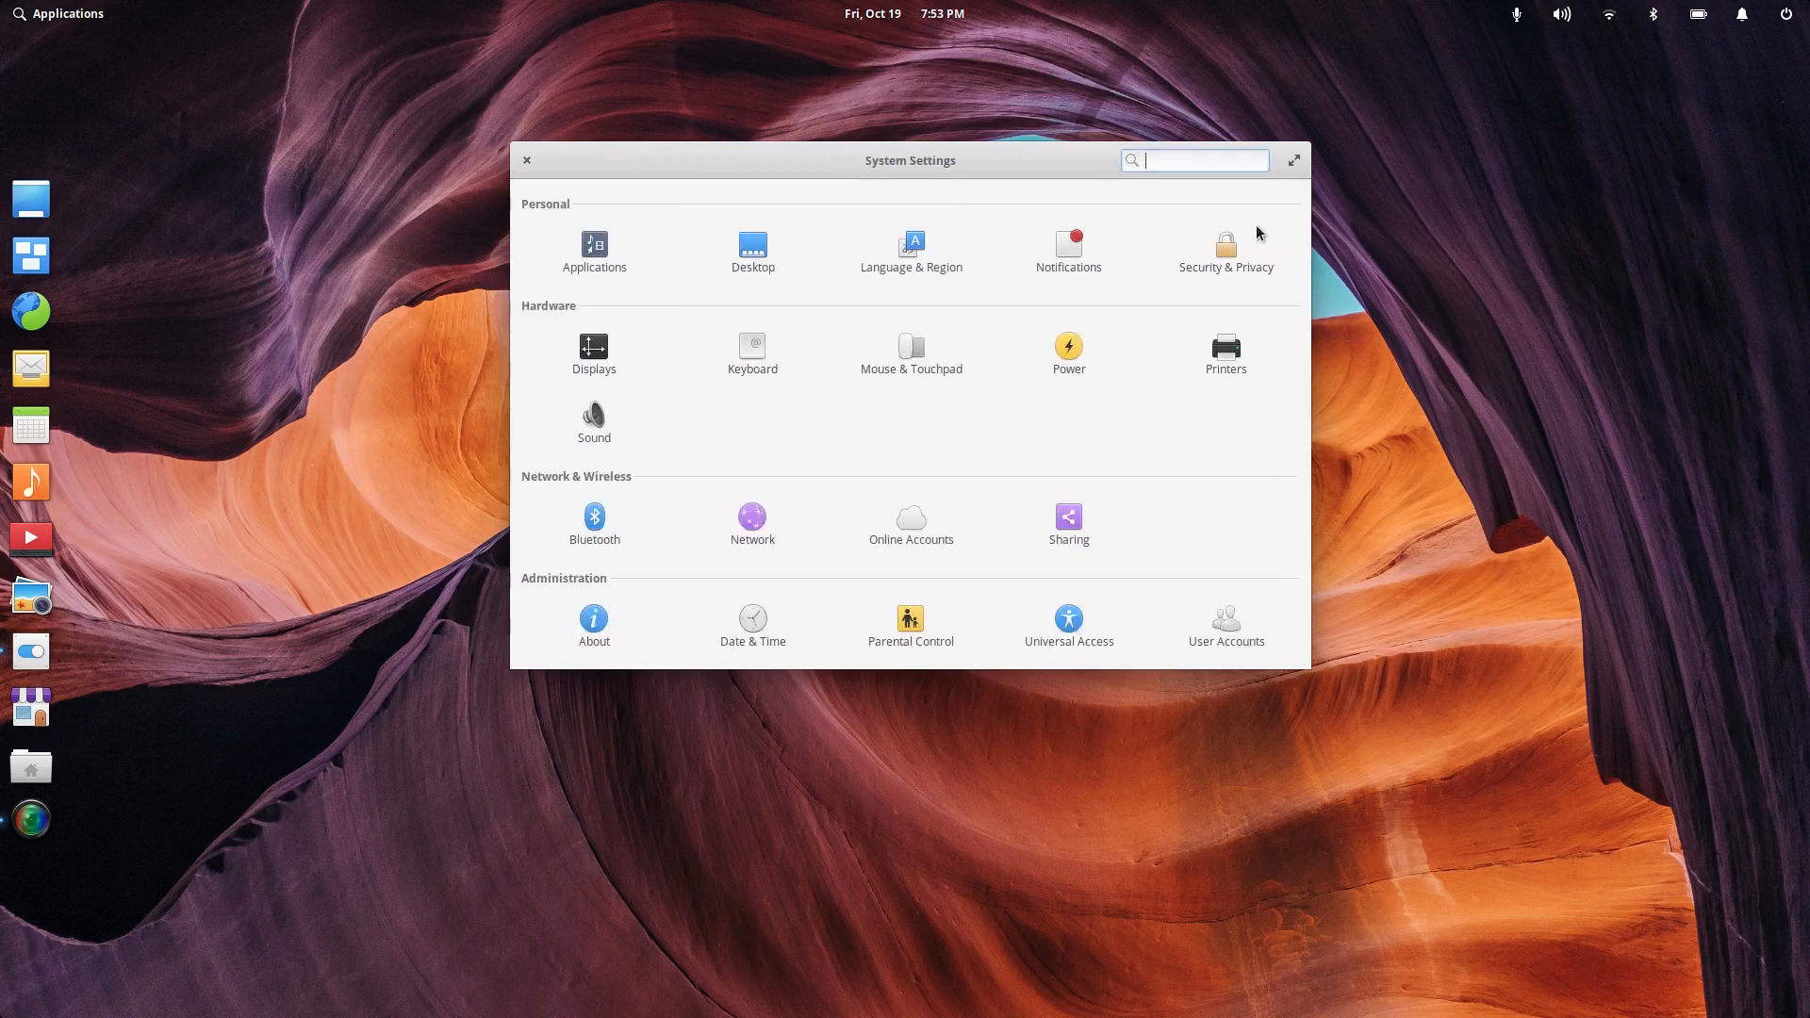
left_click(526, 162)
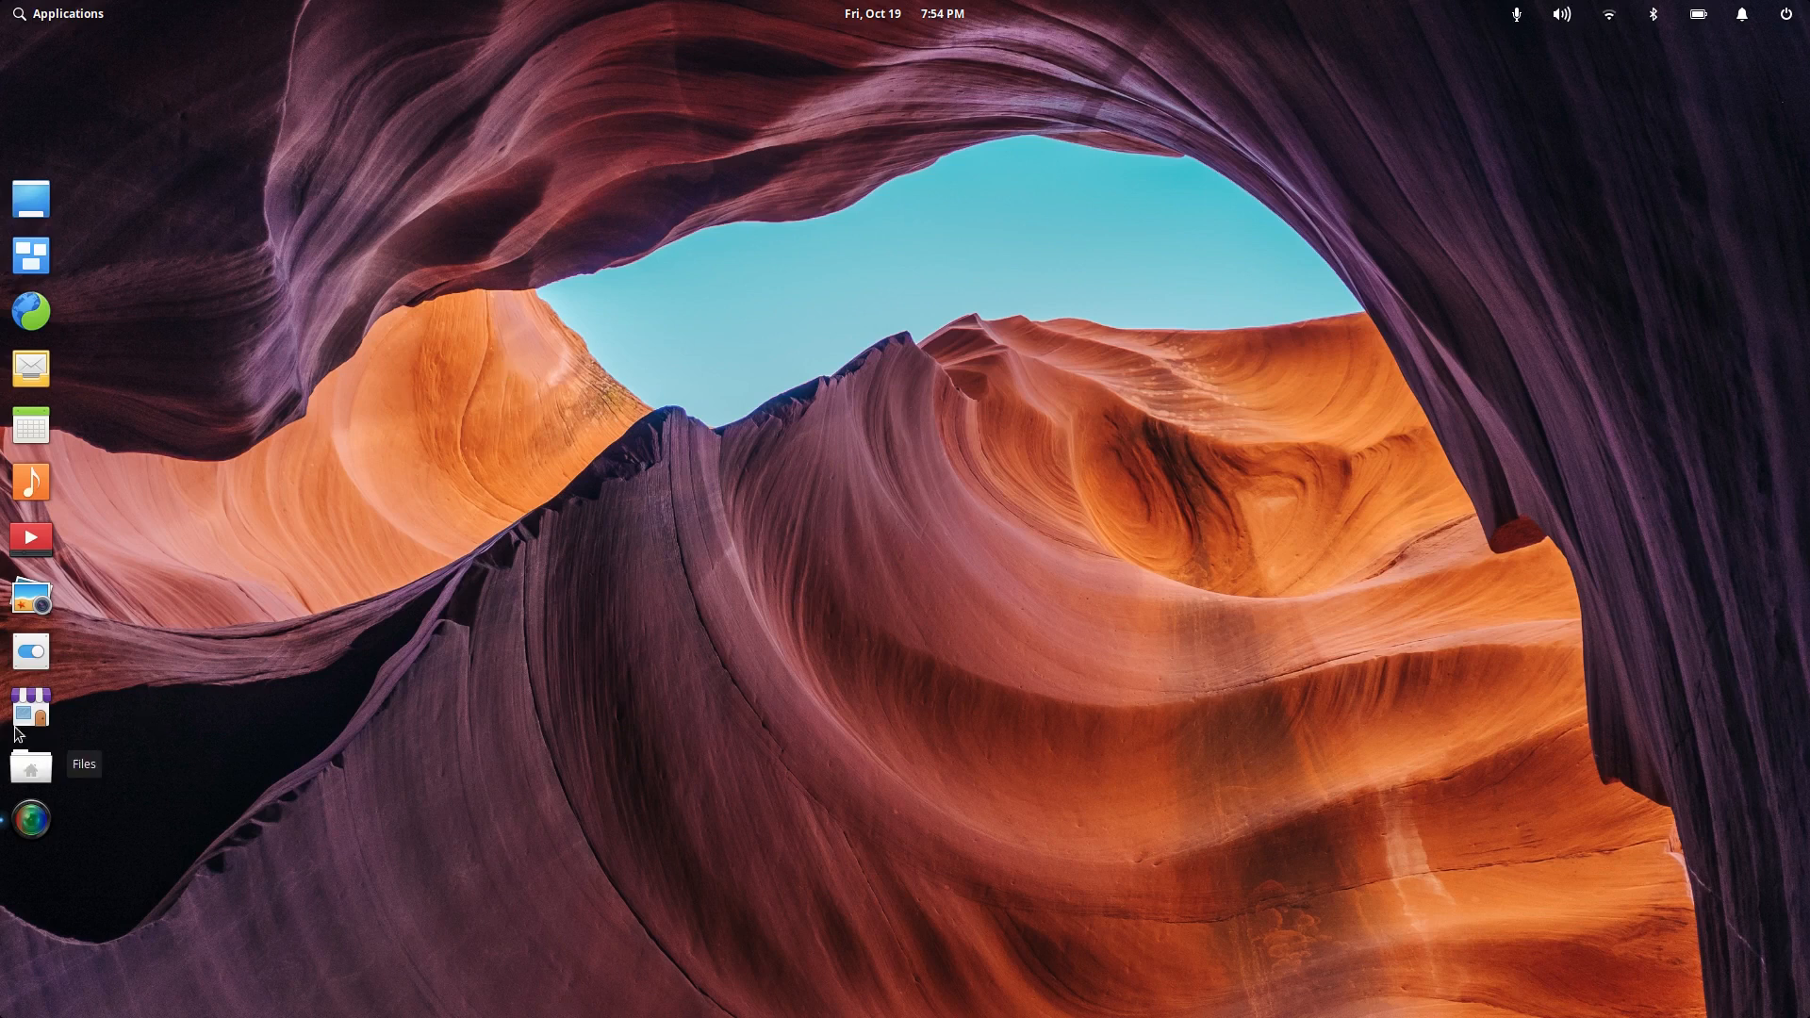
Step: Reopen System Settings, view the available services on the Online Accounts page, and close the window
left_click(31, 651)
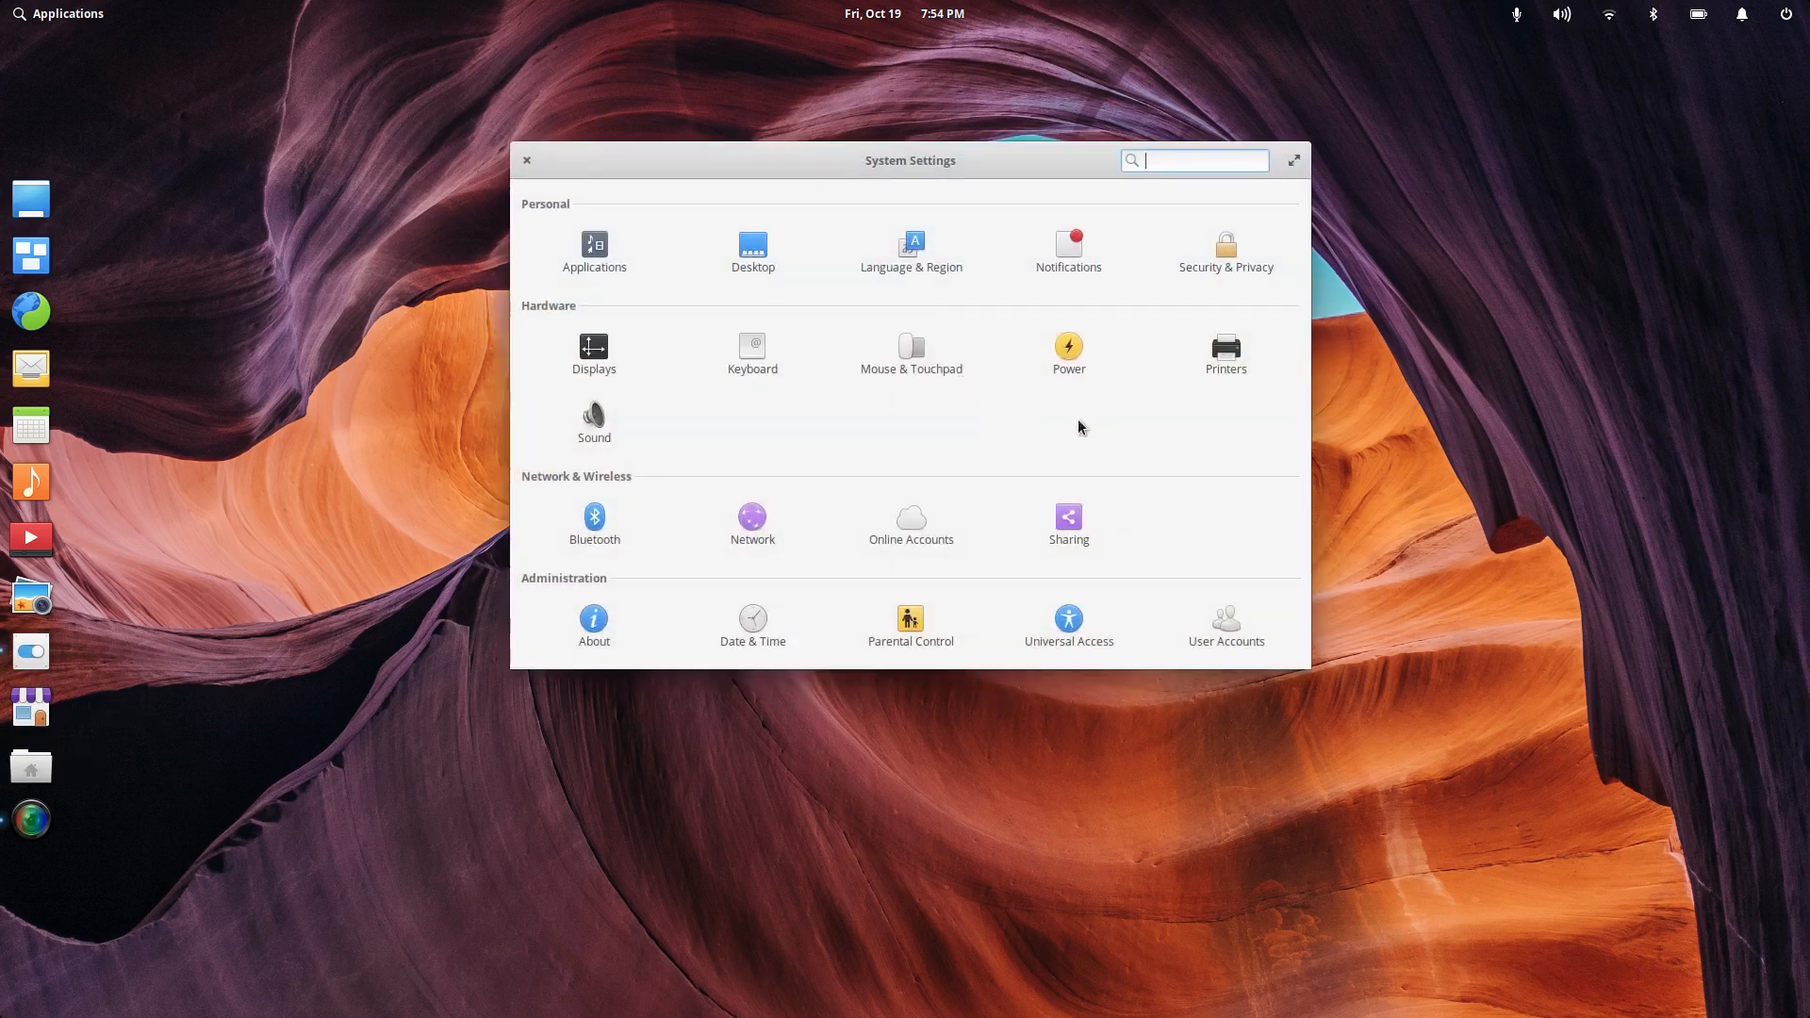
left_click(915, 521)
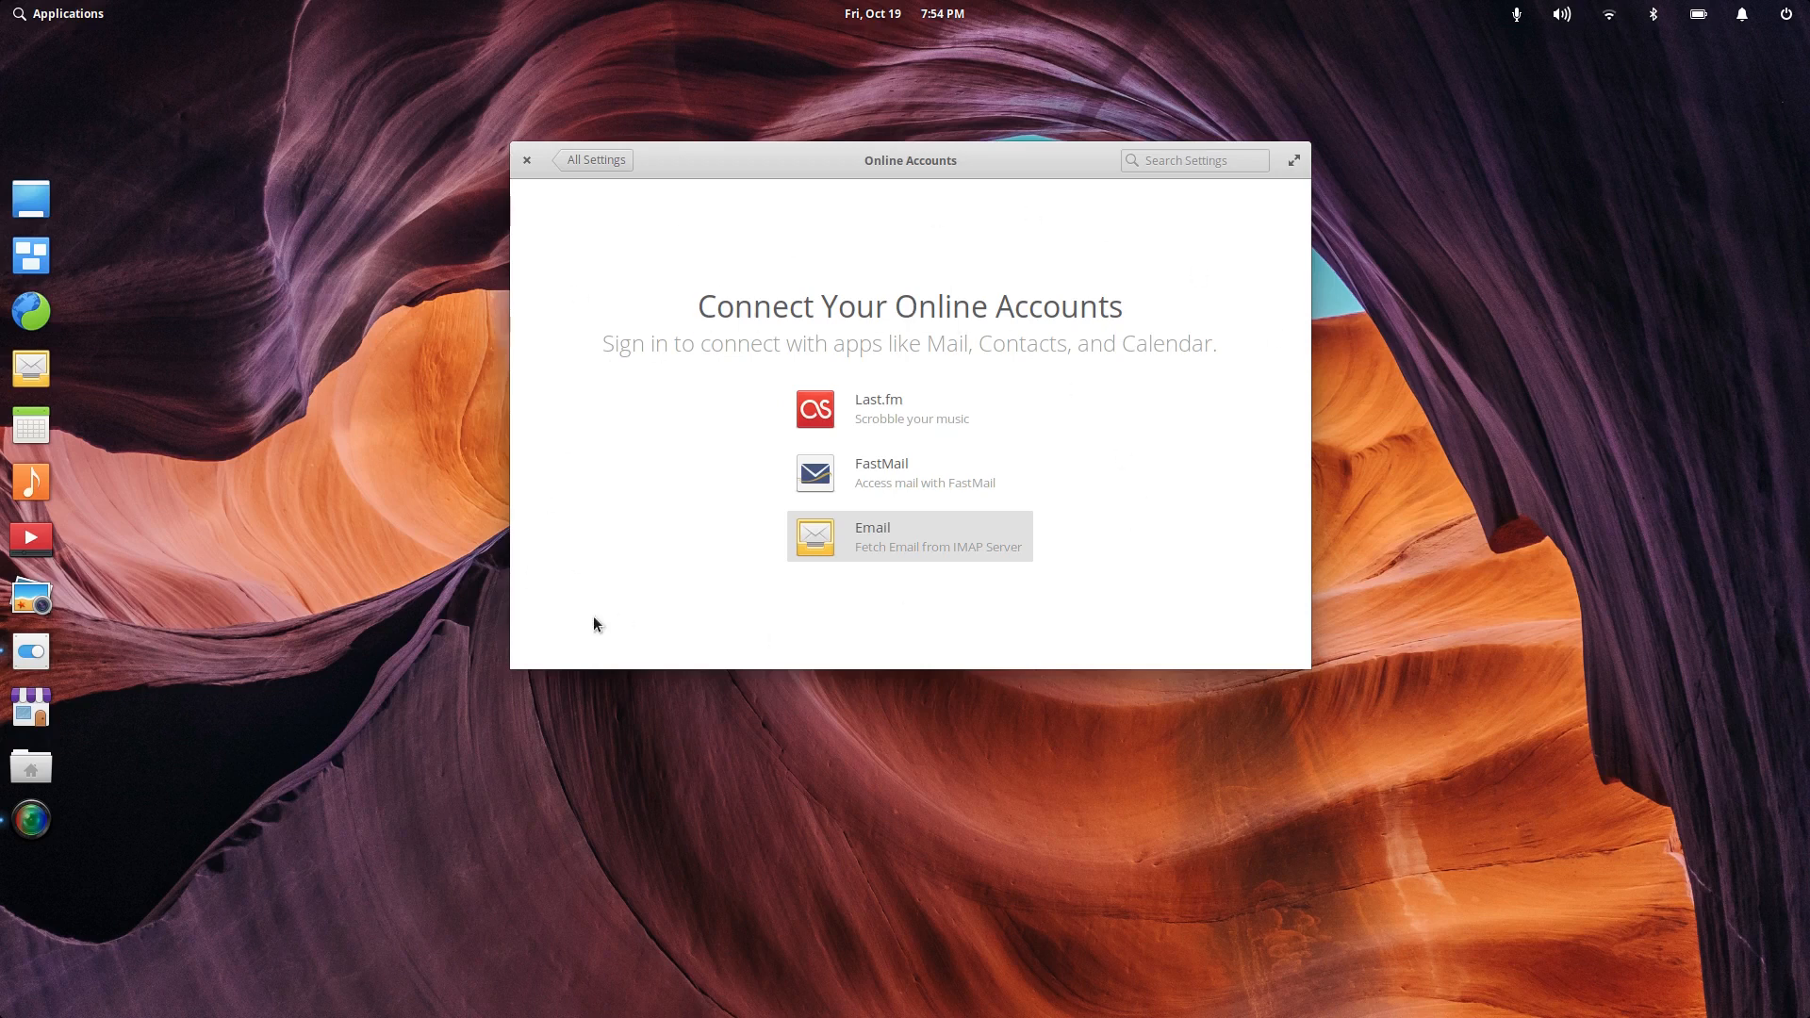
left_click(584, 160)
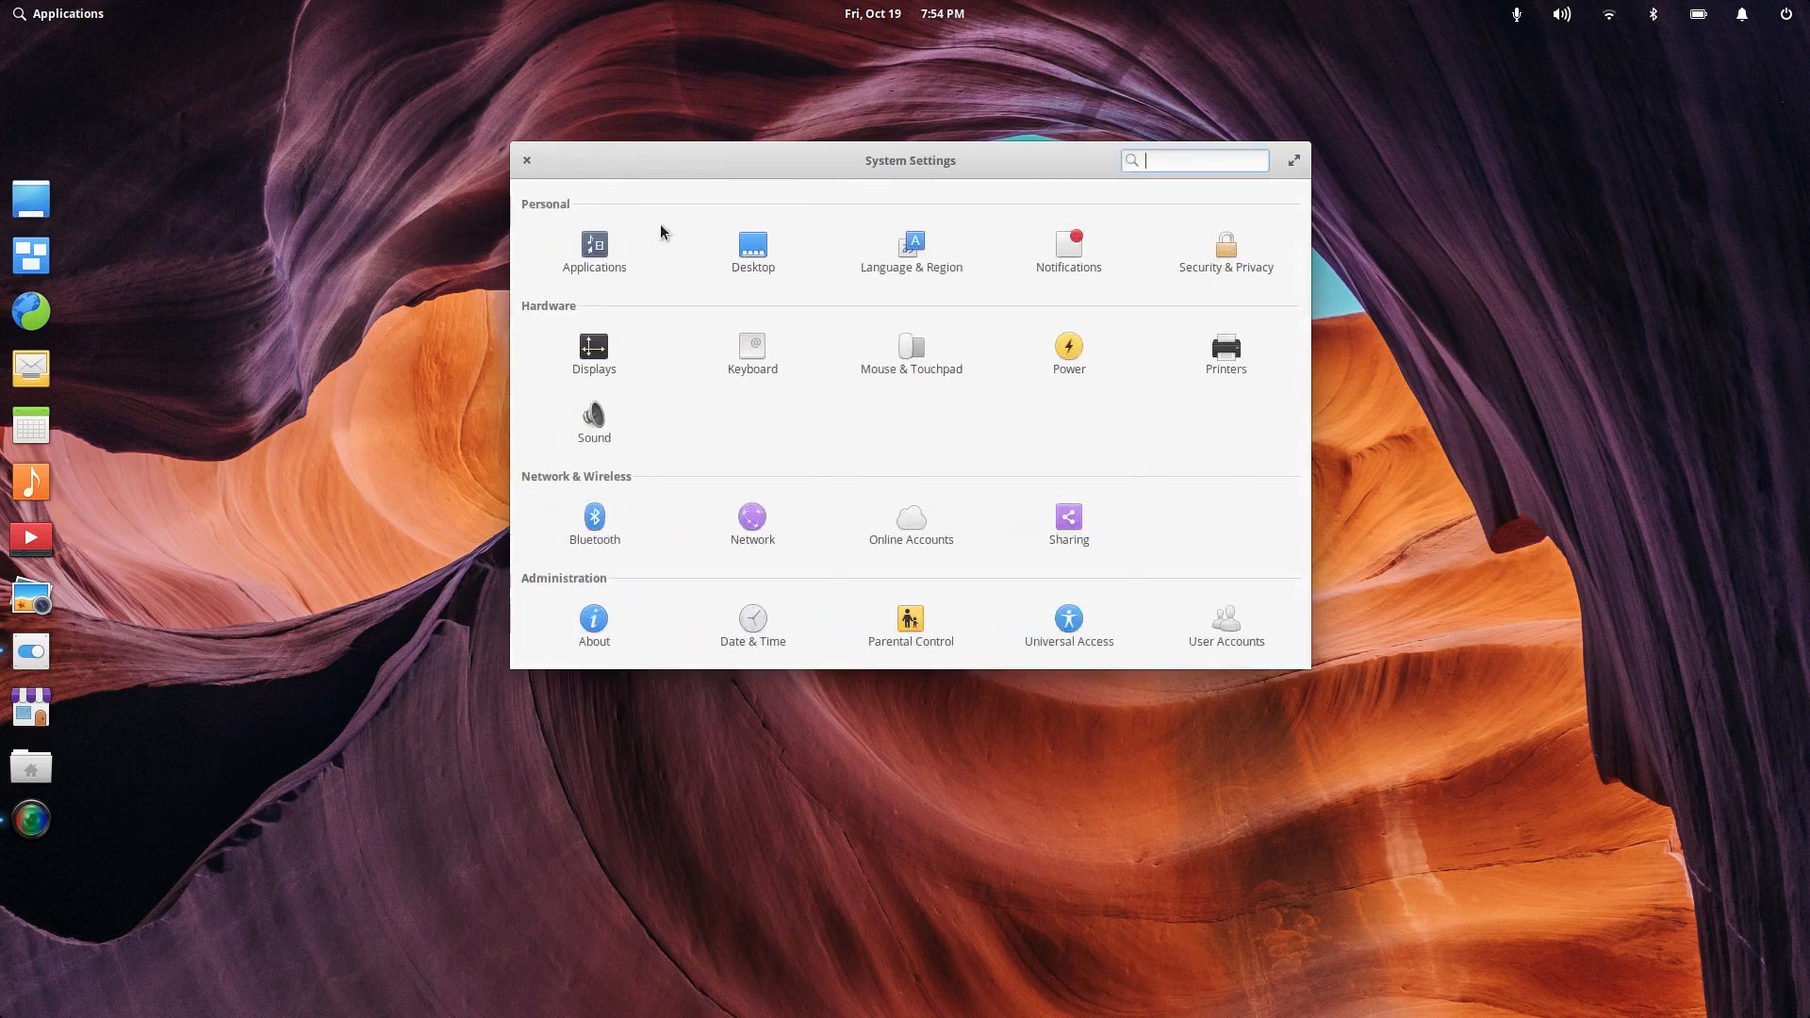
left_click(525, 161)
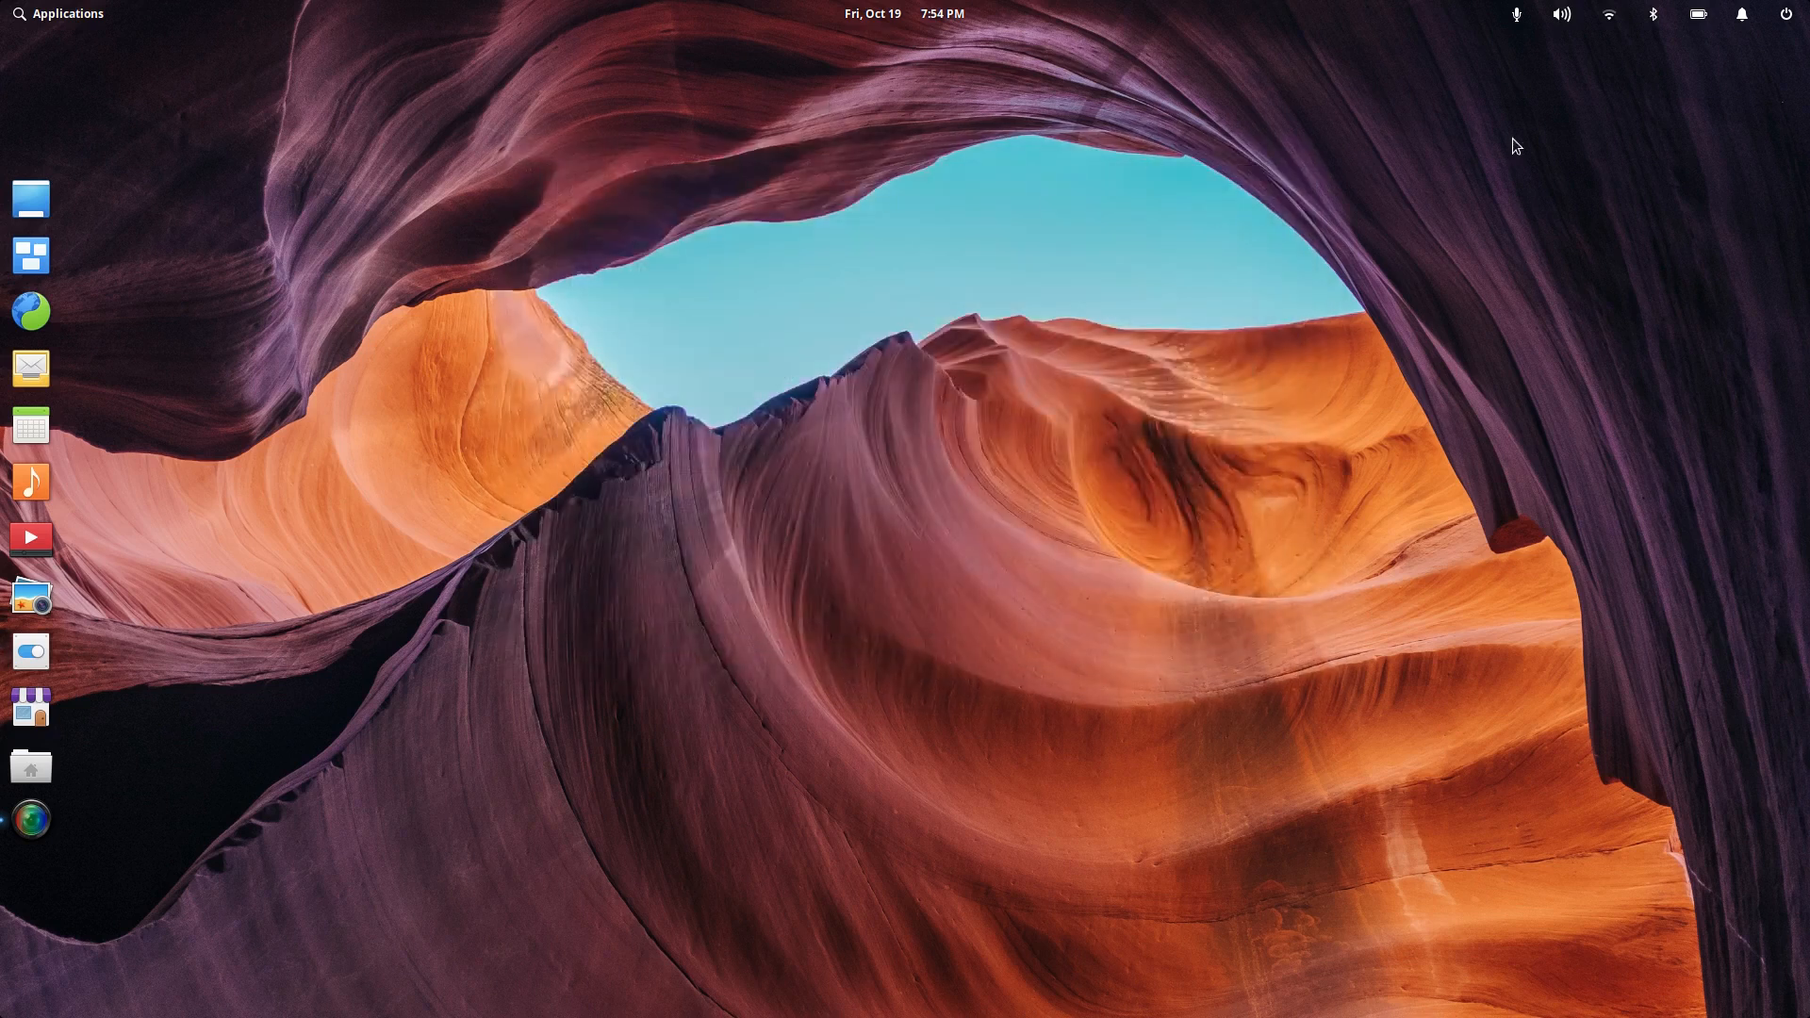
Step: Lock the current user session
left_click(1784, 19)
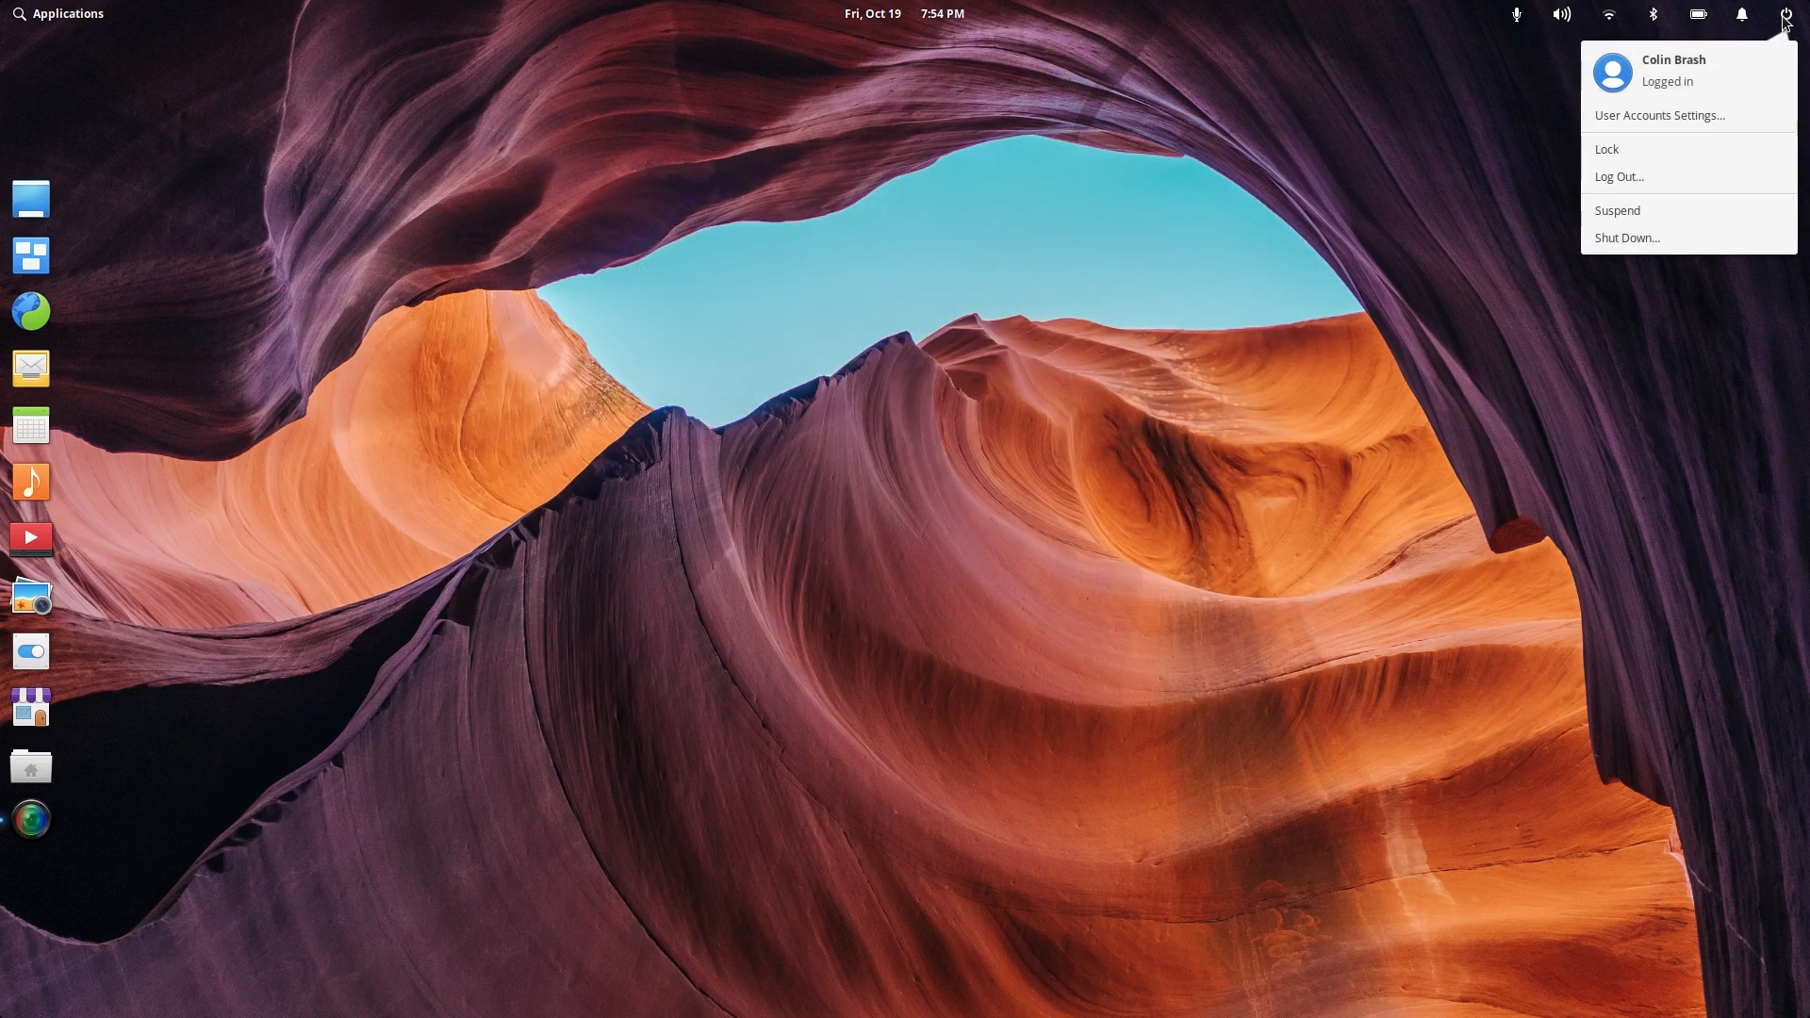
left_click(1687, 150)
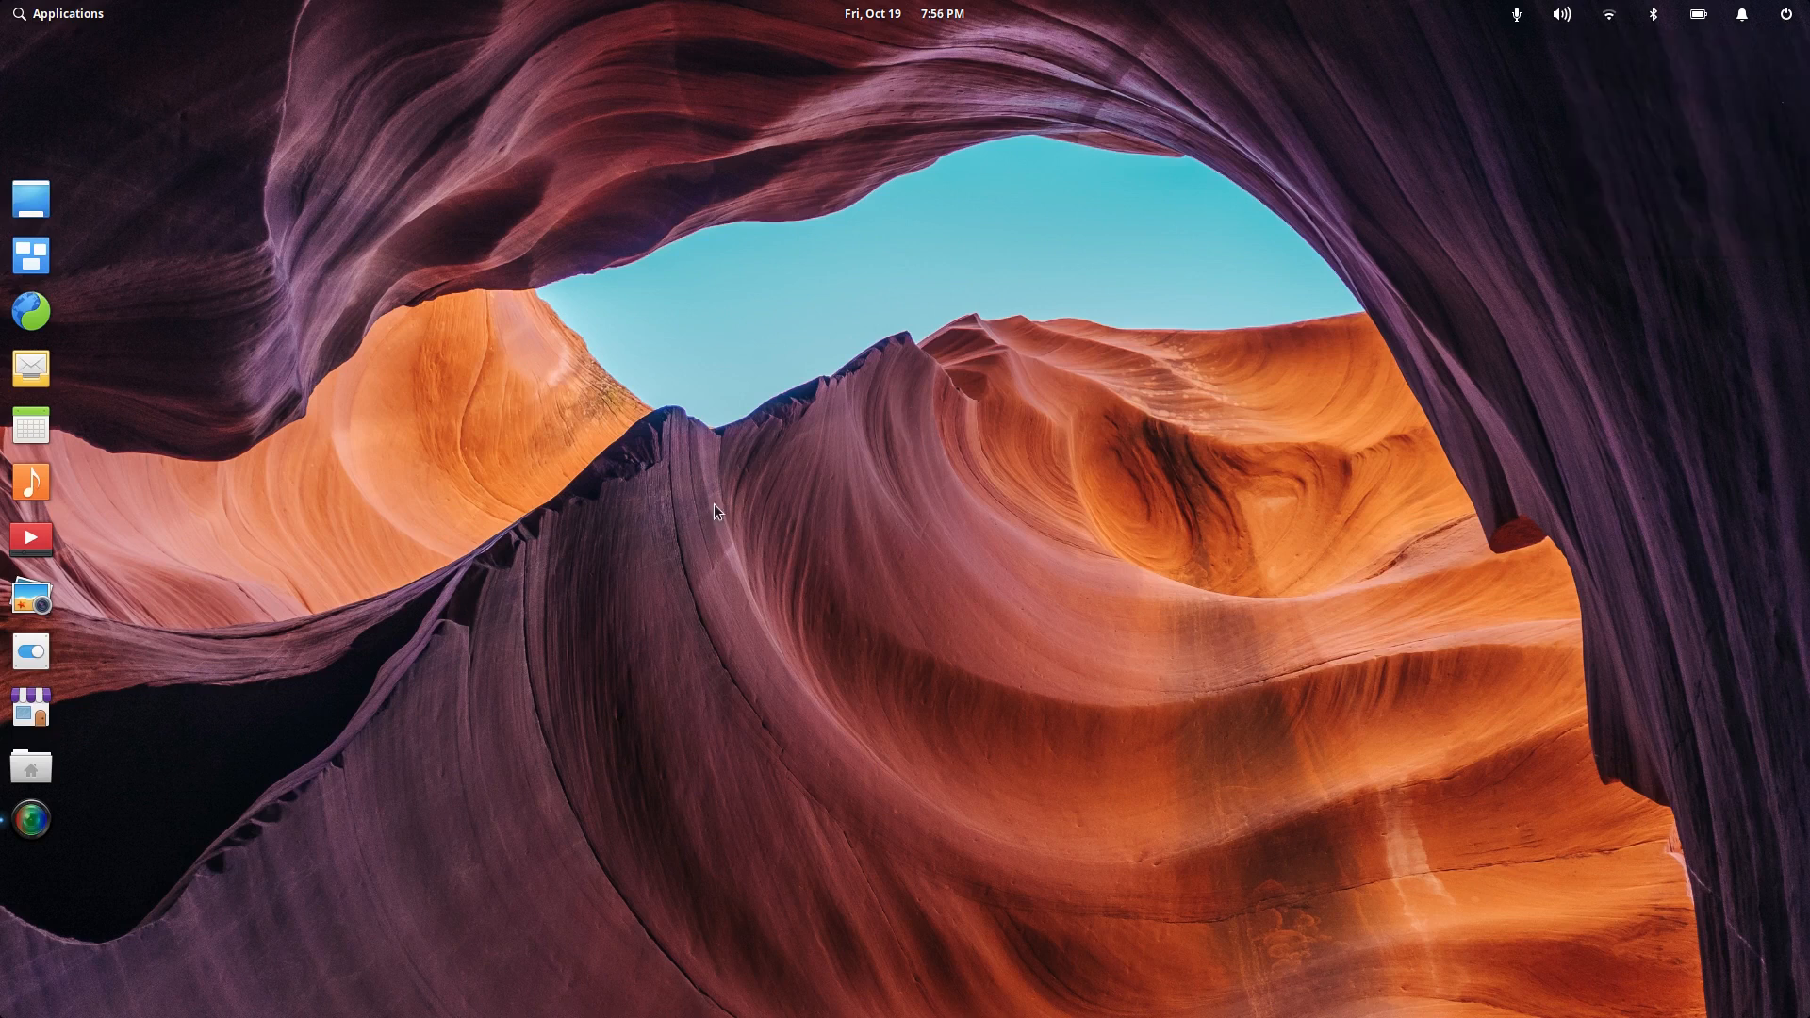
Step: Open AppCentre, search it for "kdenlive", and close the store window
left_click(31, 707)
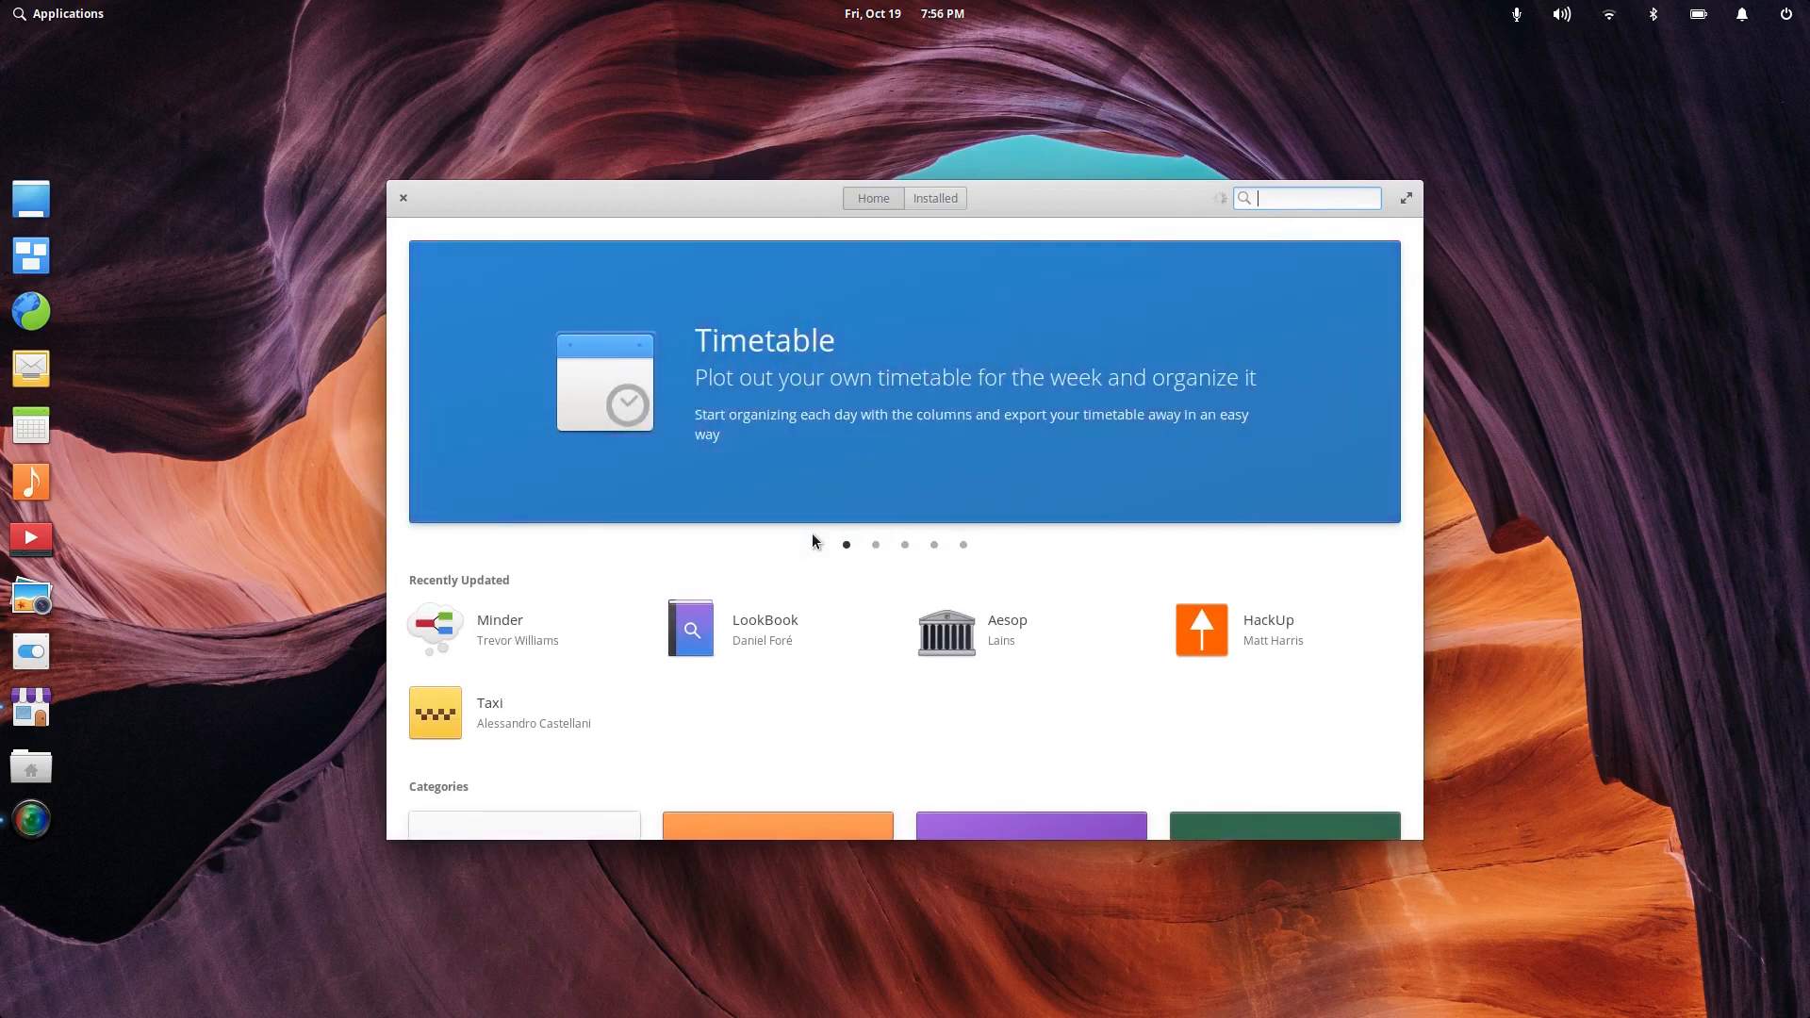
type("kden")
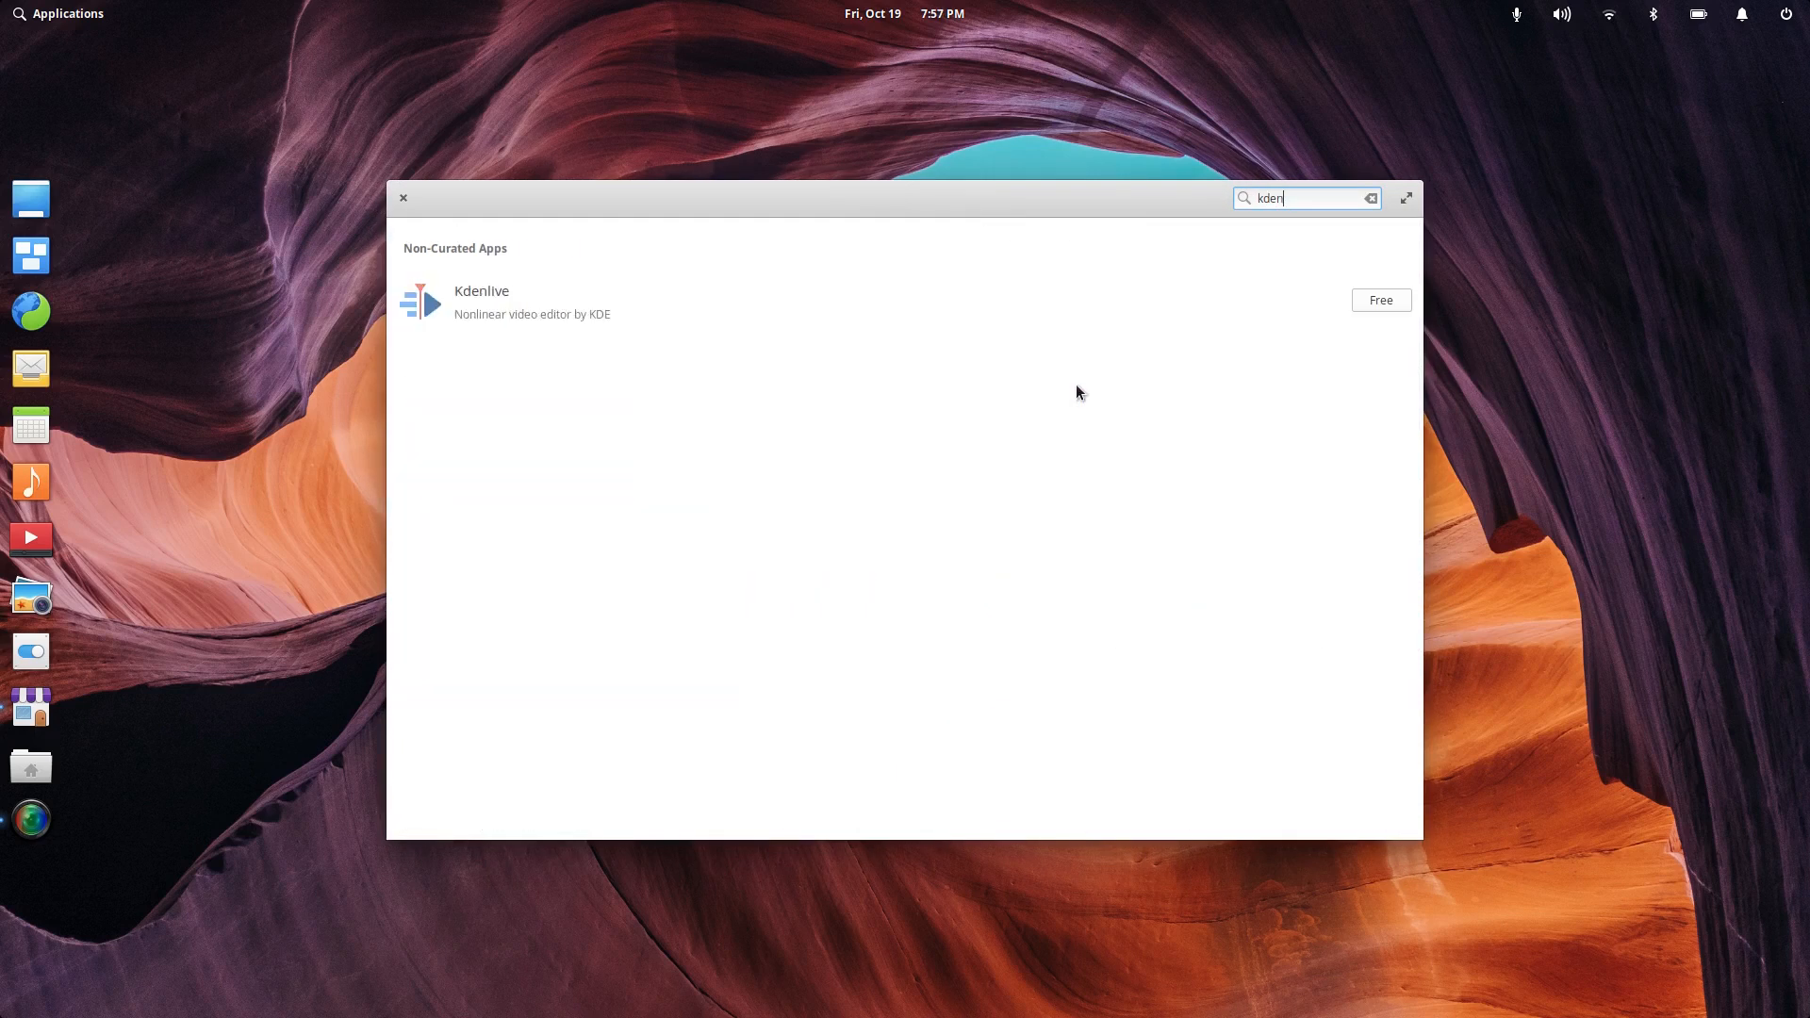
type("live")
left_click(401, 199)
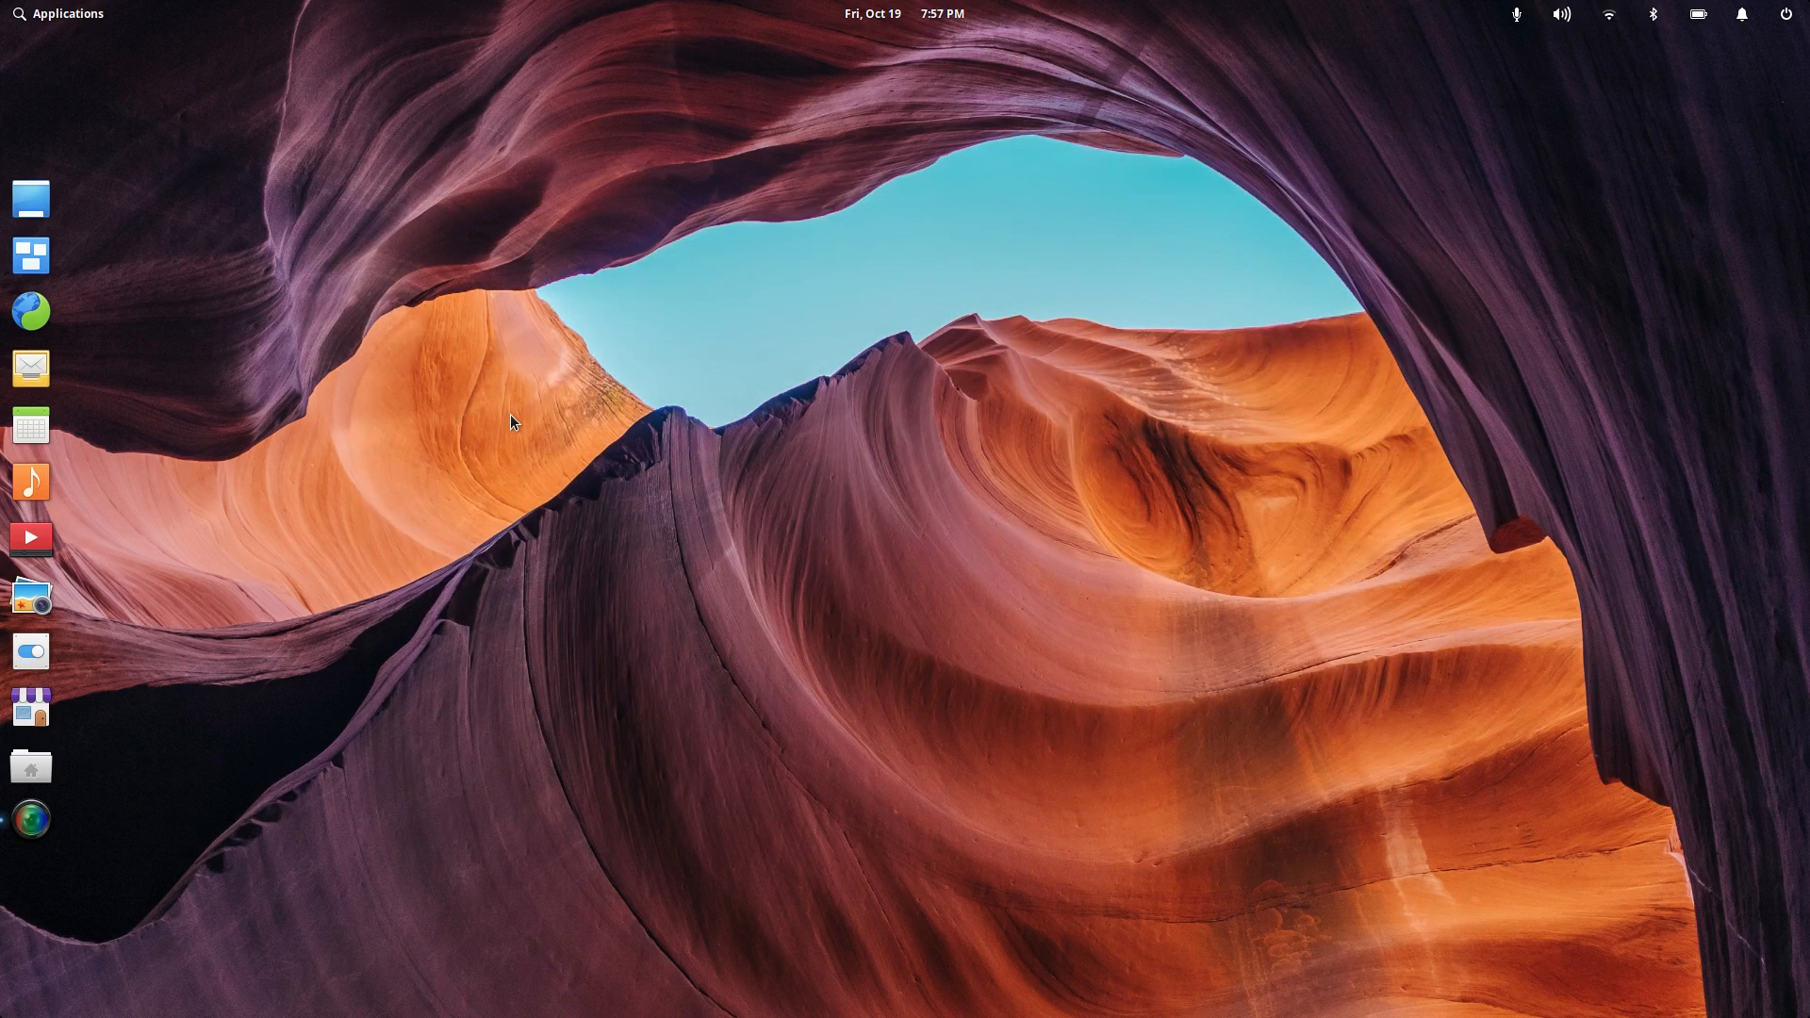